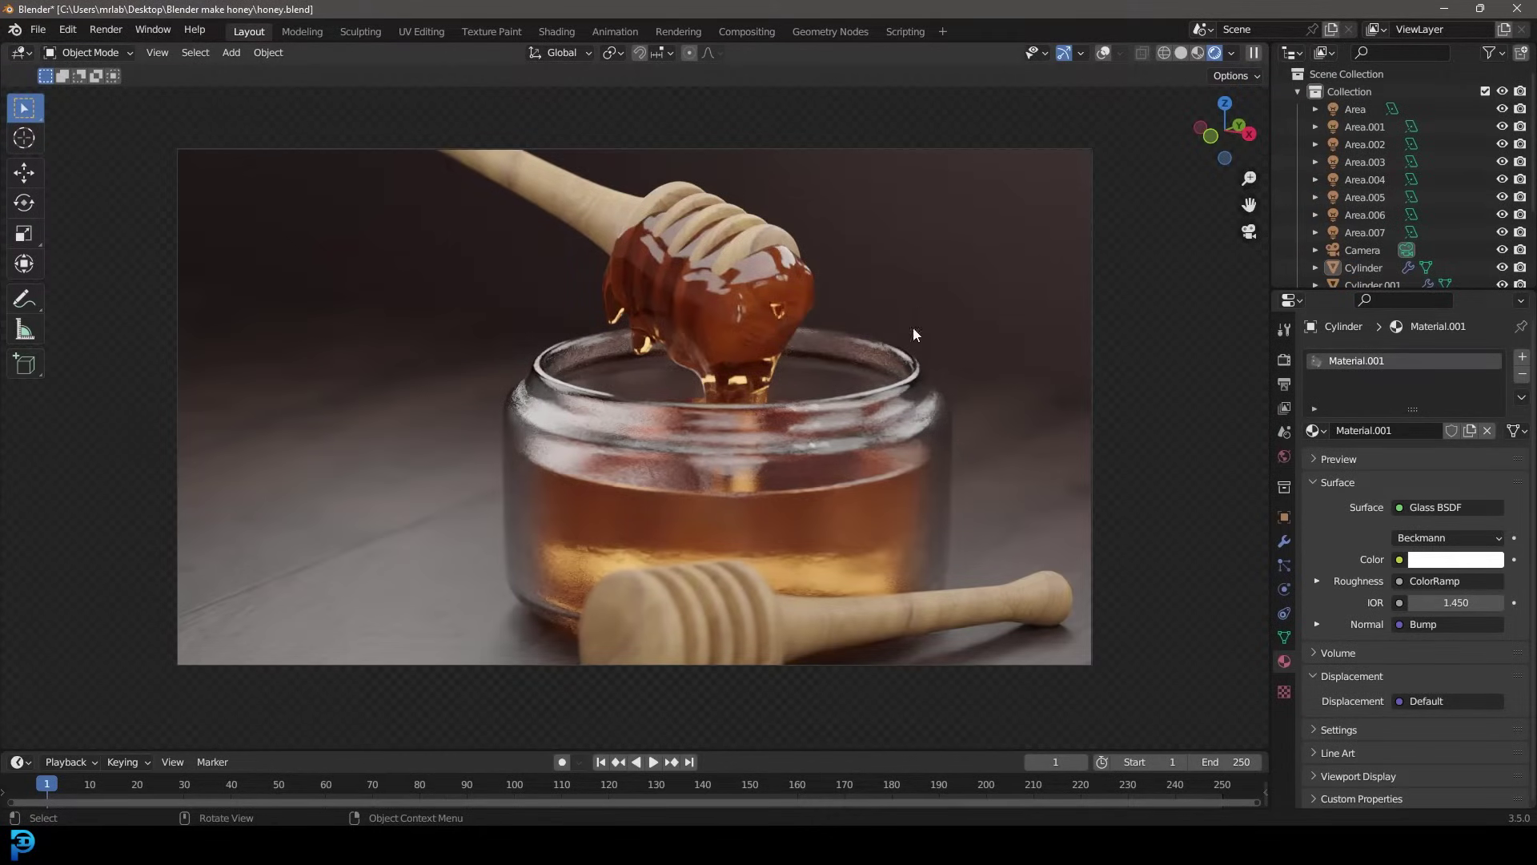
Delete the default camera, cube and light from the scene
{"action": "key", "text": "KP_0"}
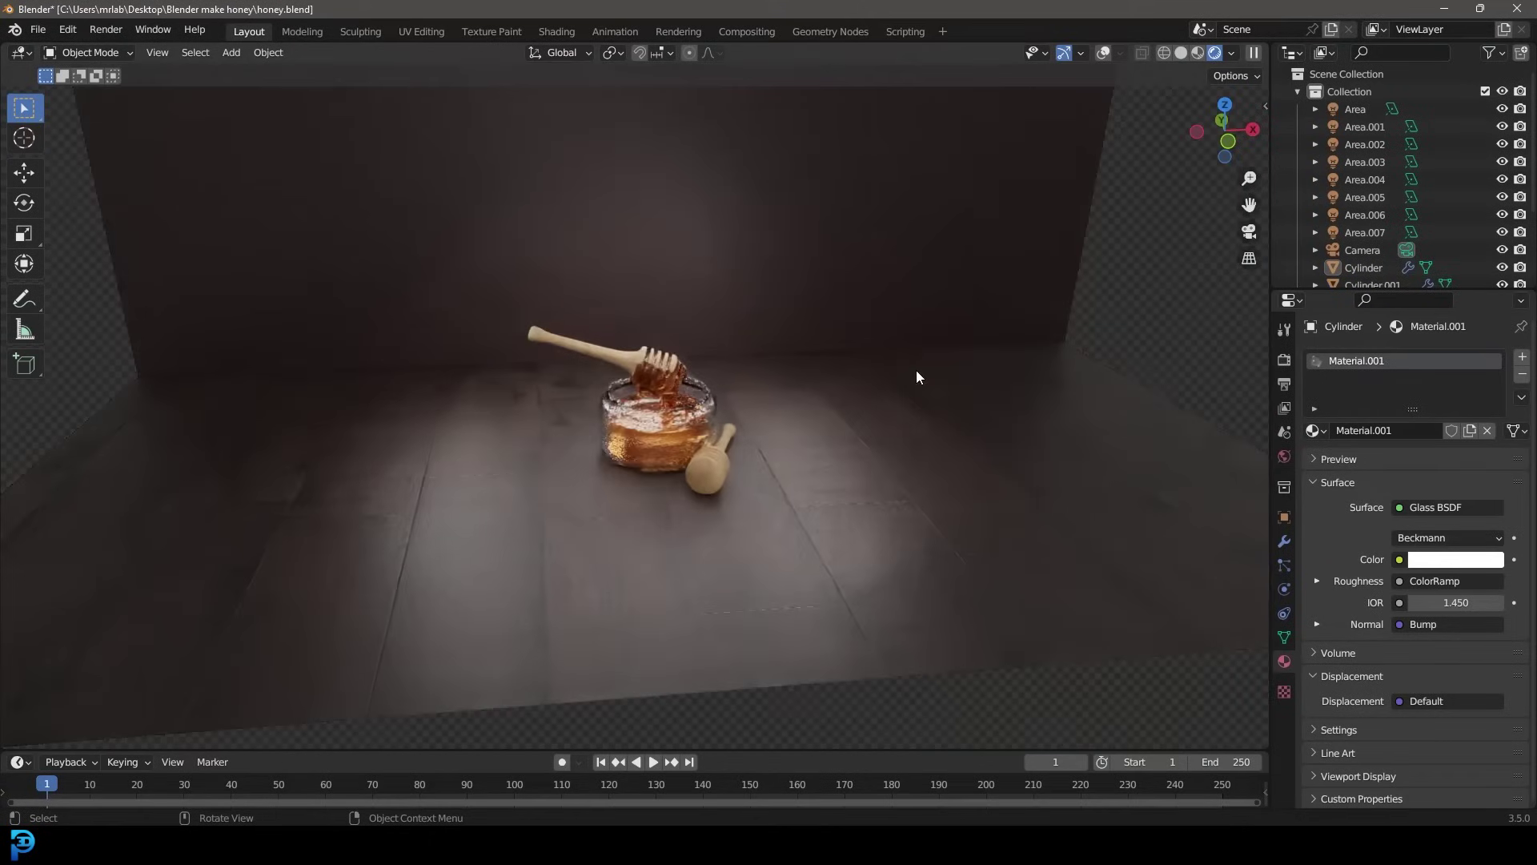
{"action": "key", "text": "KP_0"}
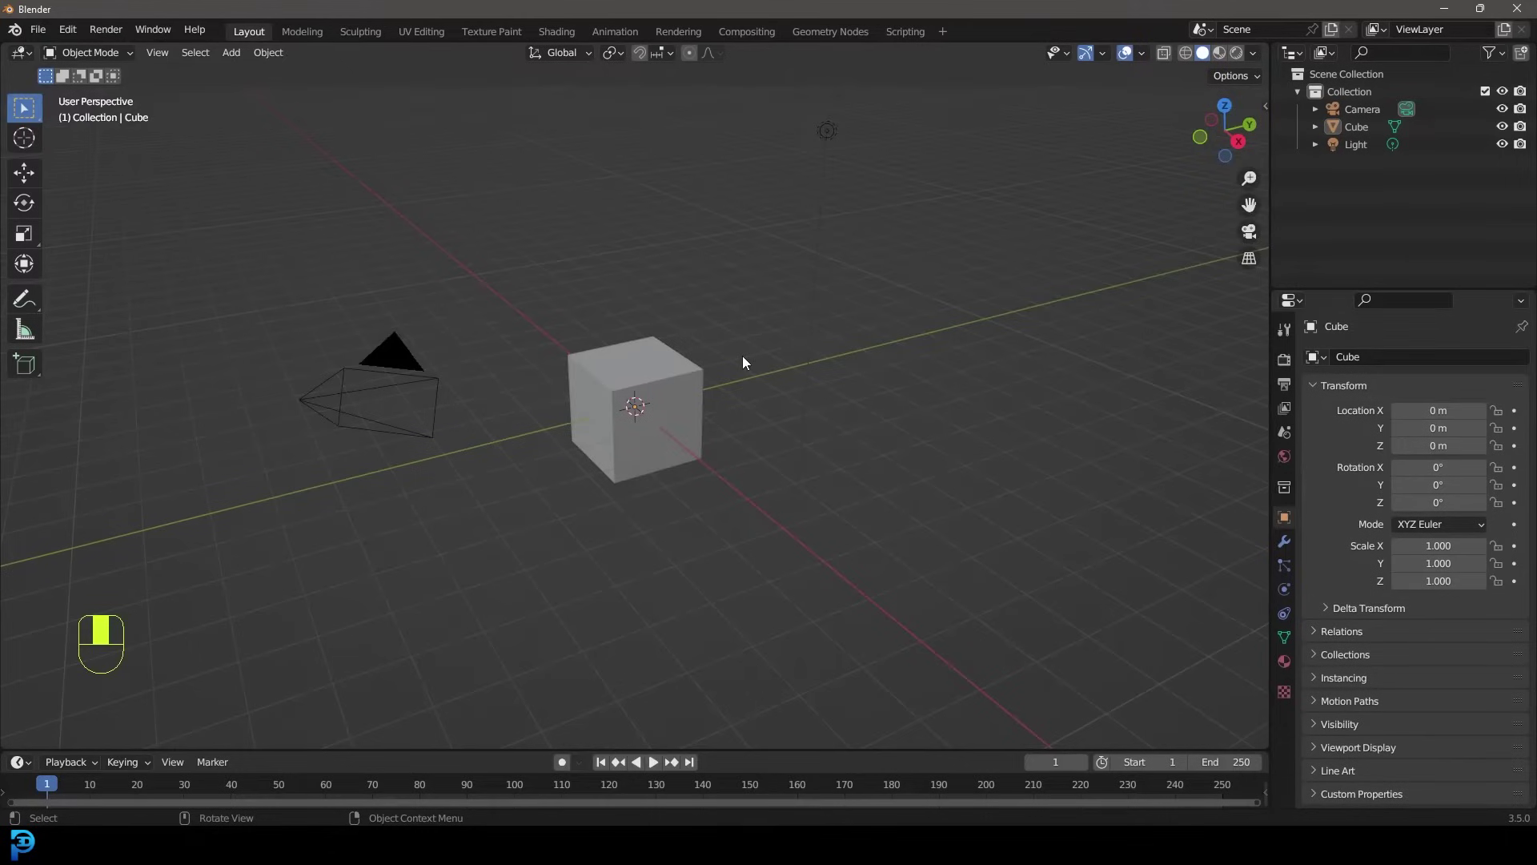
{"action": "left_click_drag", "start_coordinate": [317, 526], "coordinate": [871, 111]}
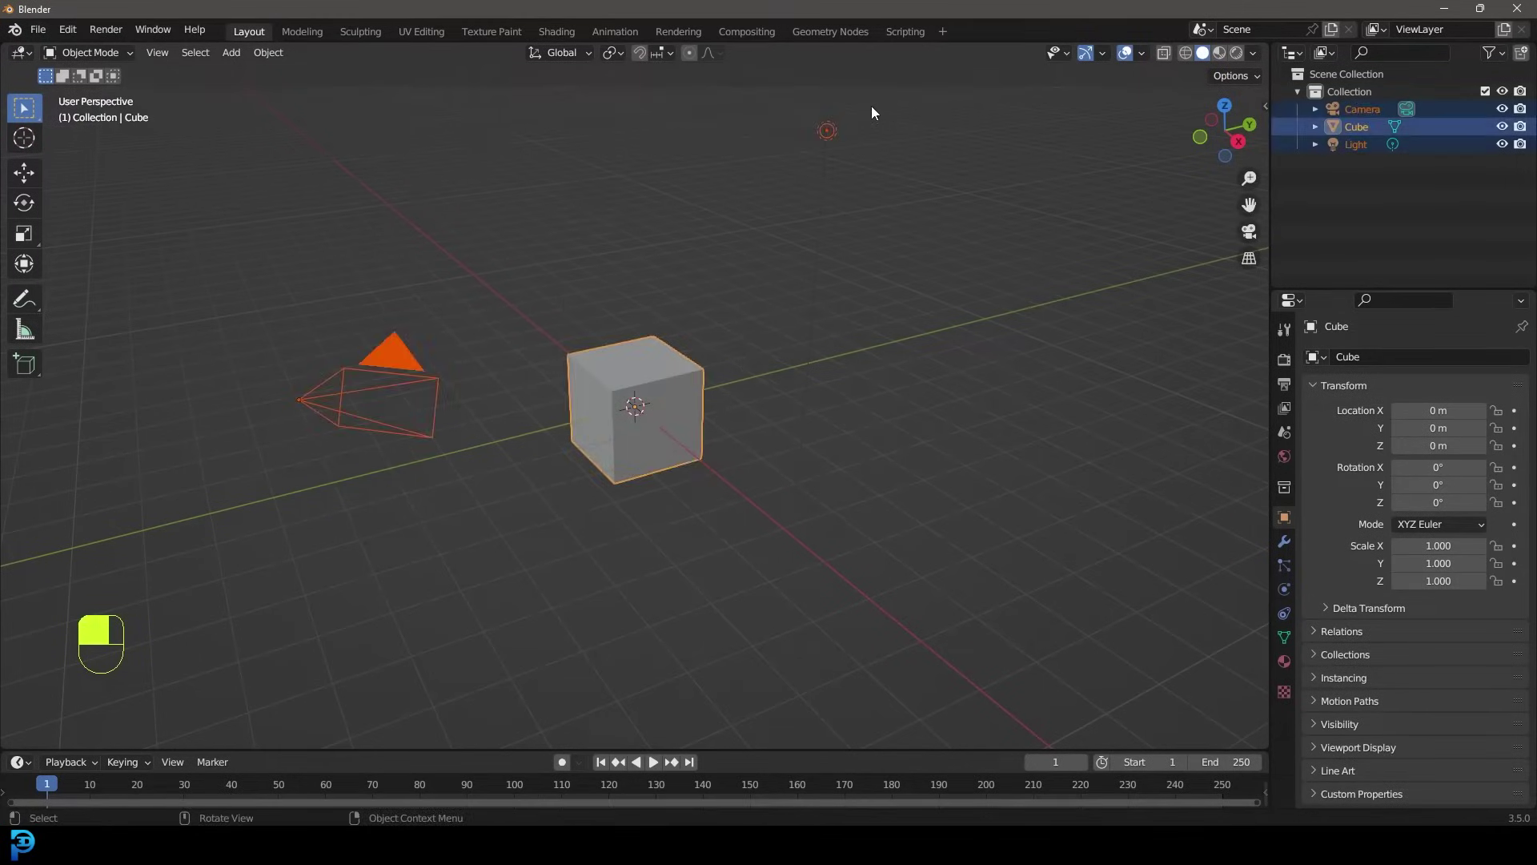
{"action": "key", "text": "Delete"}
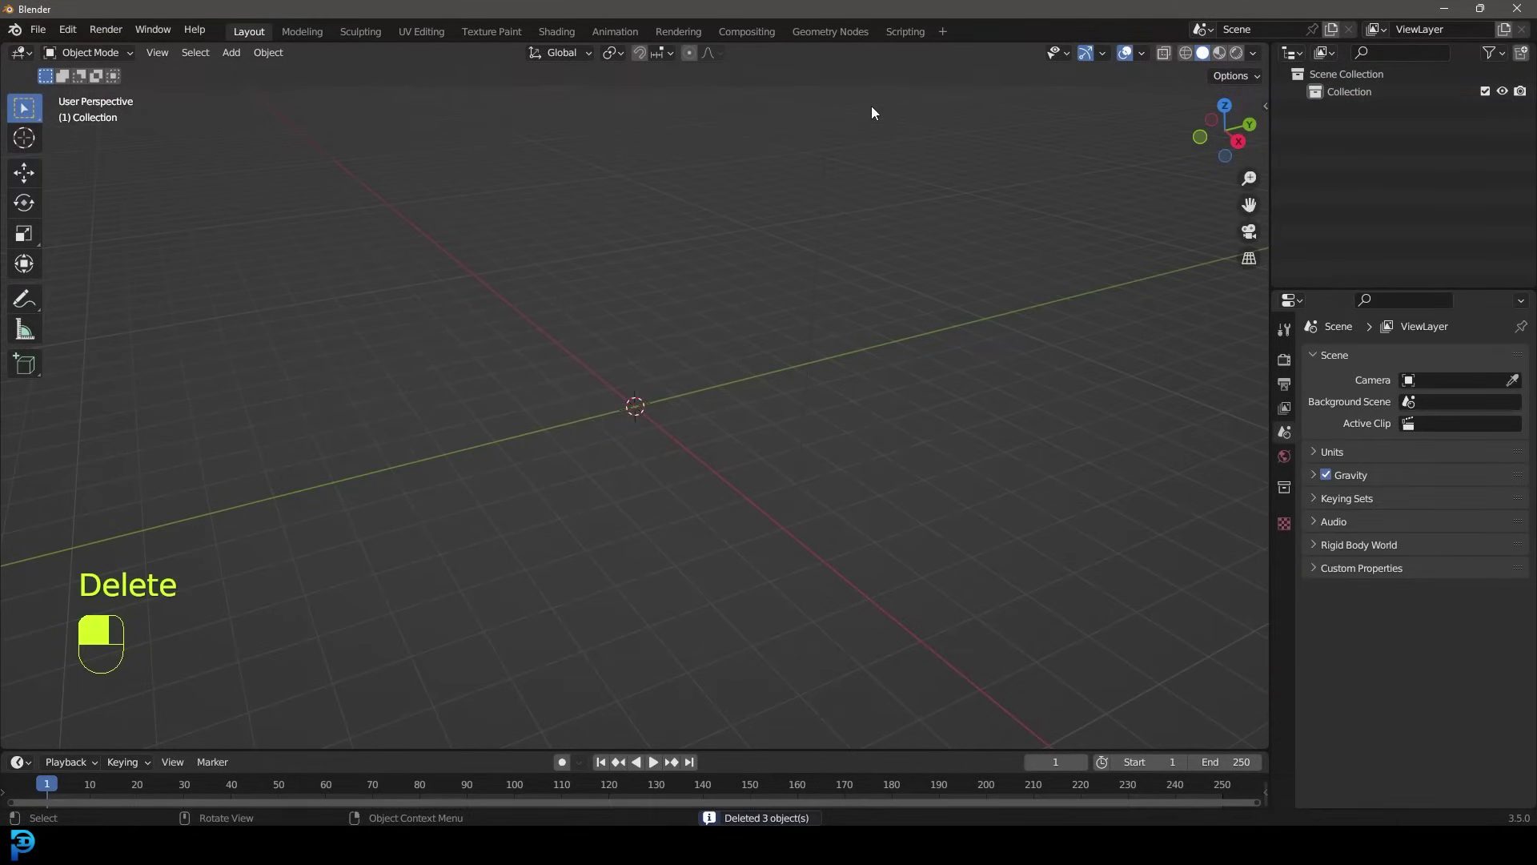
Add a cylinder mesh at the origin and enter Edit Mode on it
{"action": "key", "text": "shift+a"}
{"action": "mouse_move", "coordinate": [866, 106]}
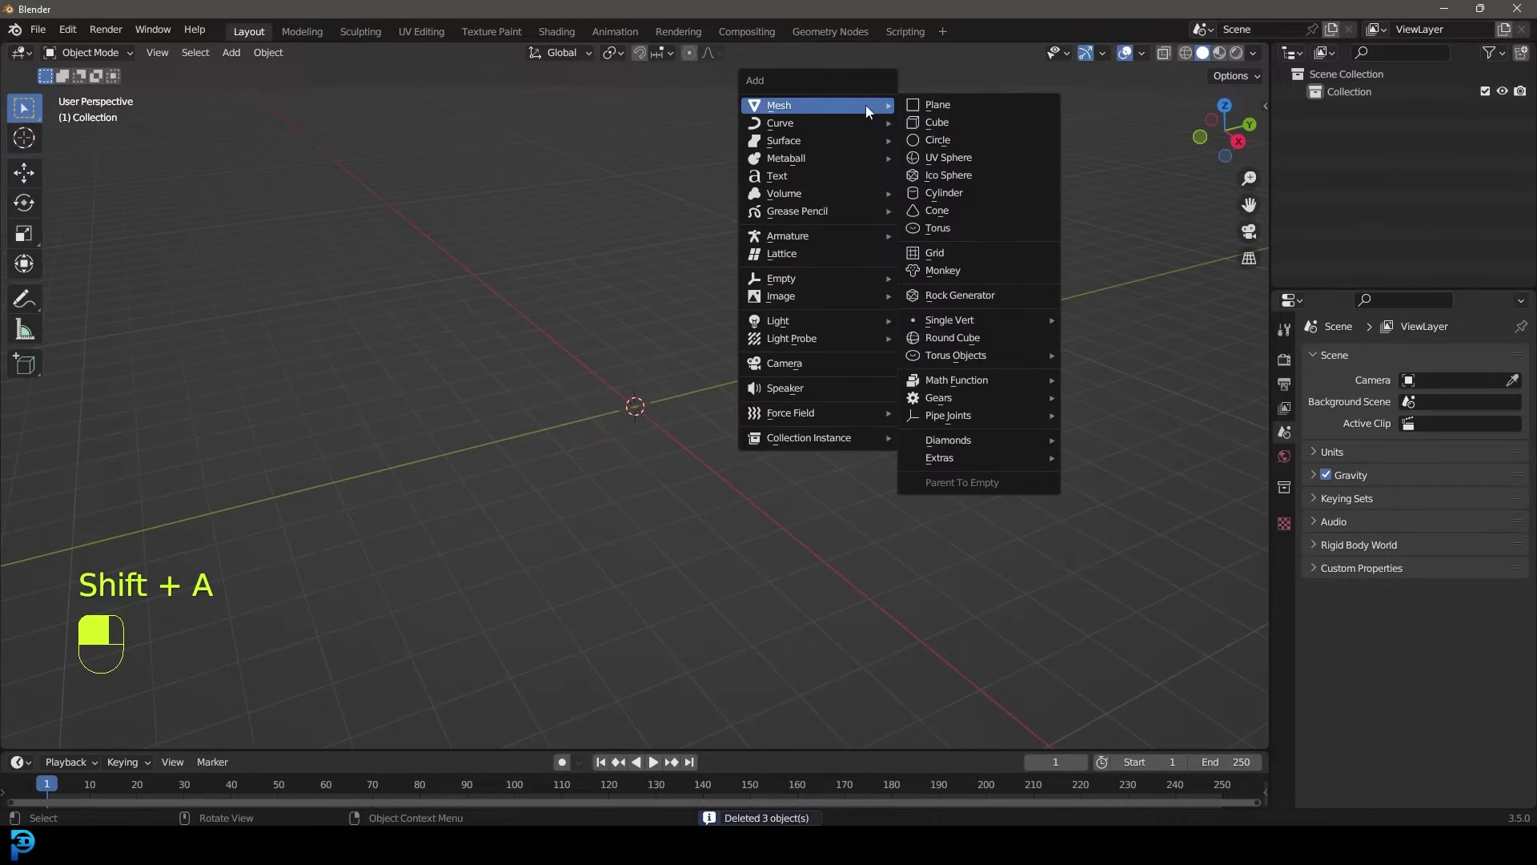
{"action": "left_click", "coordinate": [944, 193]}
{"action": "scroll", "coordinate": [773, 373], "scroll_direction": "up", "scroll_amount": 2}
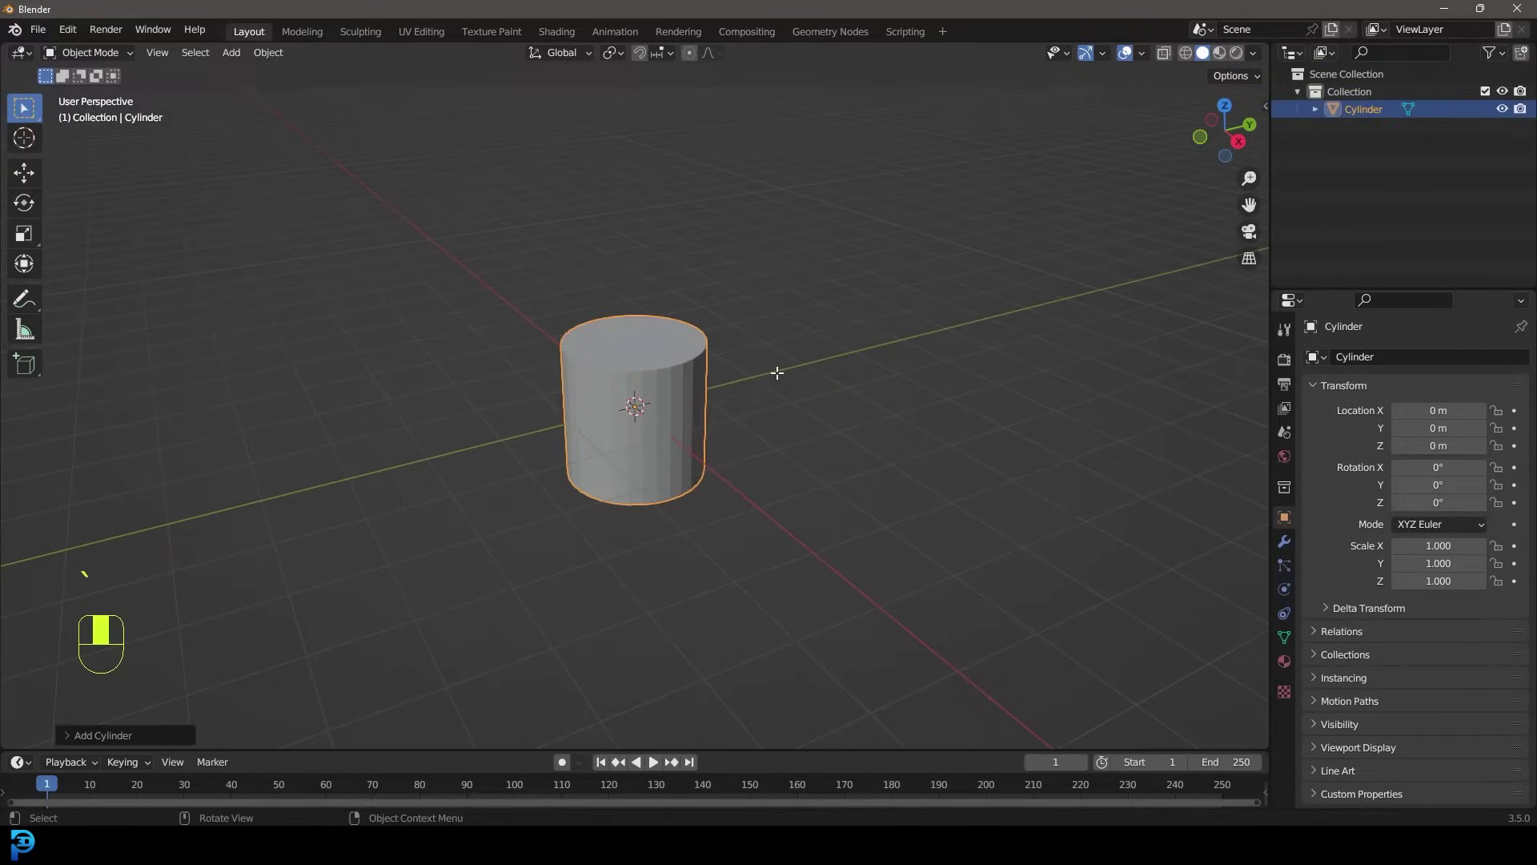
{"action": "key", "text": "Tab"}
In front wireframe view, bevel the cylinder's bottom ring with three rounded segments
{"action": "key", "text": "KP_1"}
{"action": "scroll", "coordinate": [767, 370], "scroll_direction": "up", "scroll_amount": 4}
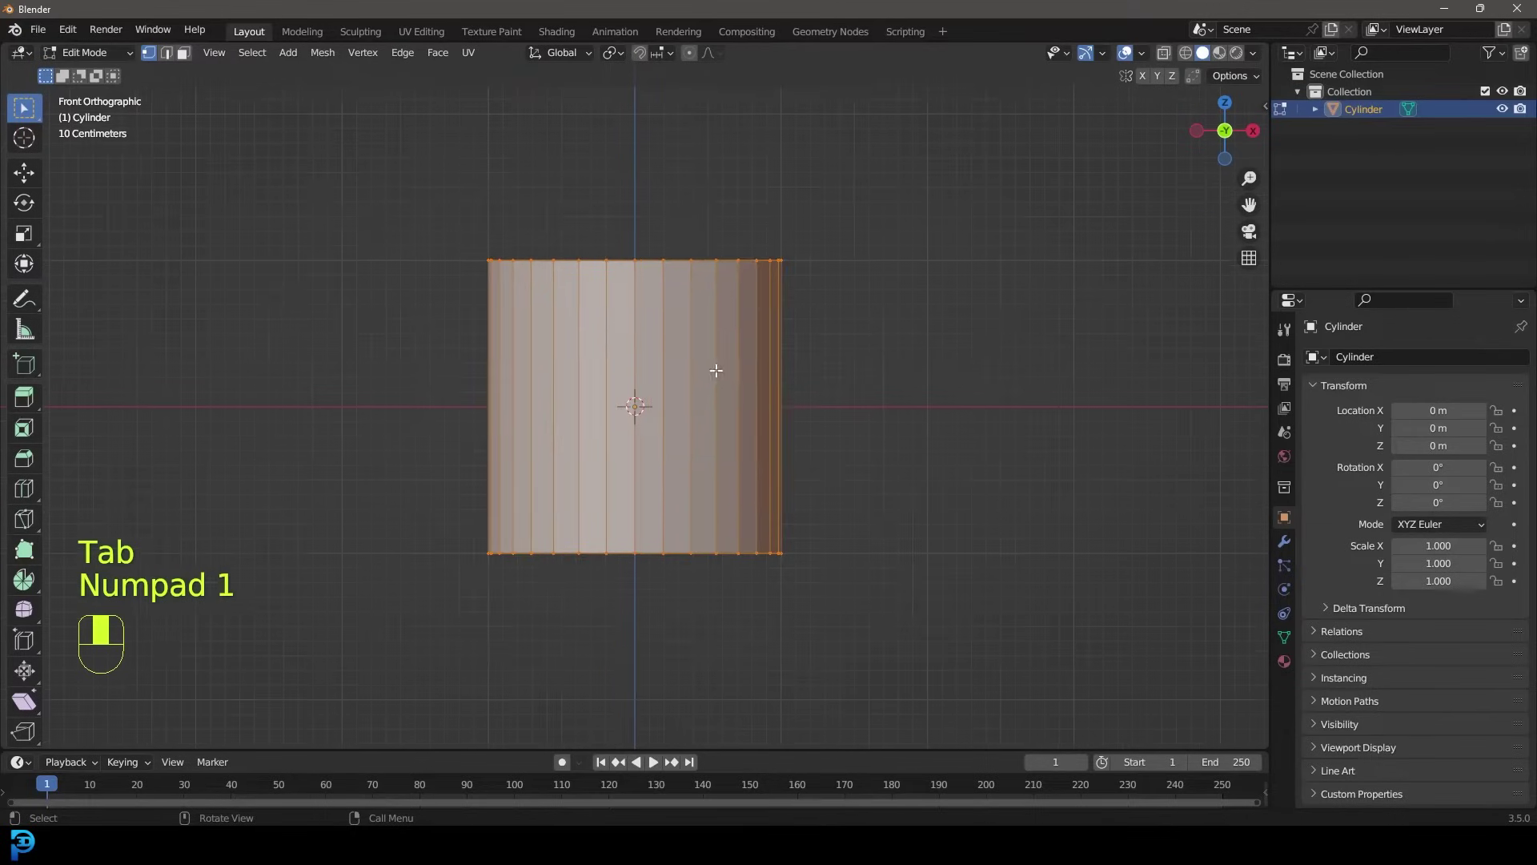
{"action": "key", "text": "z"}
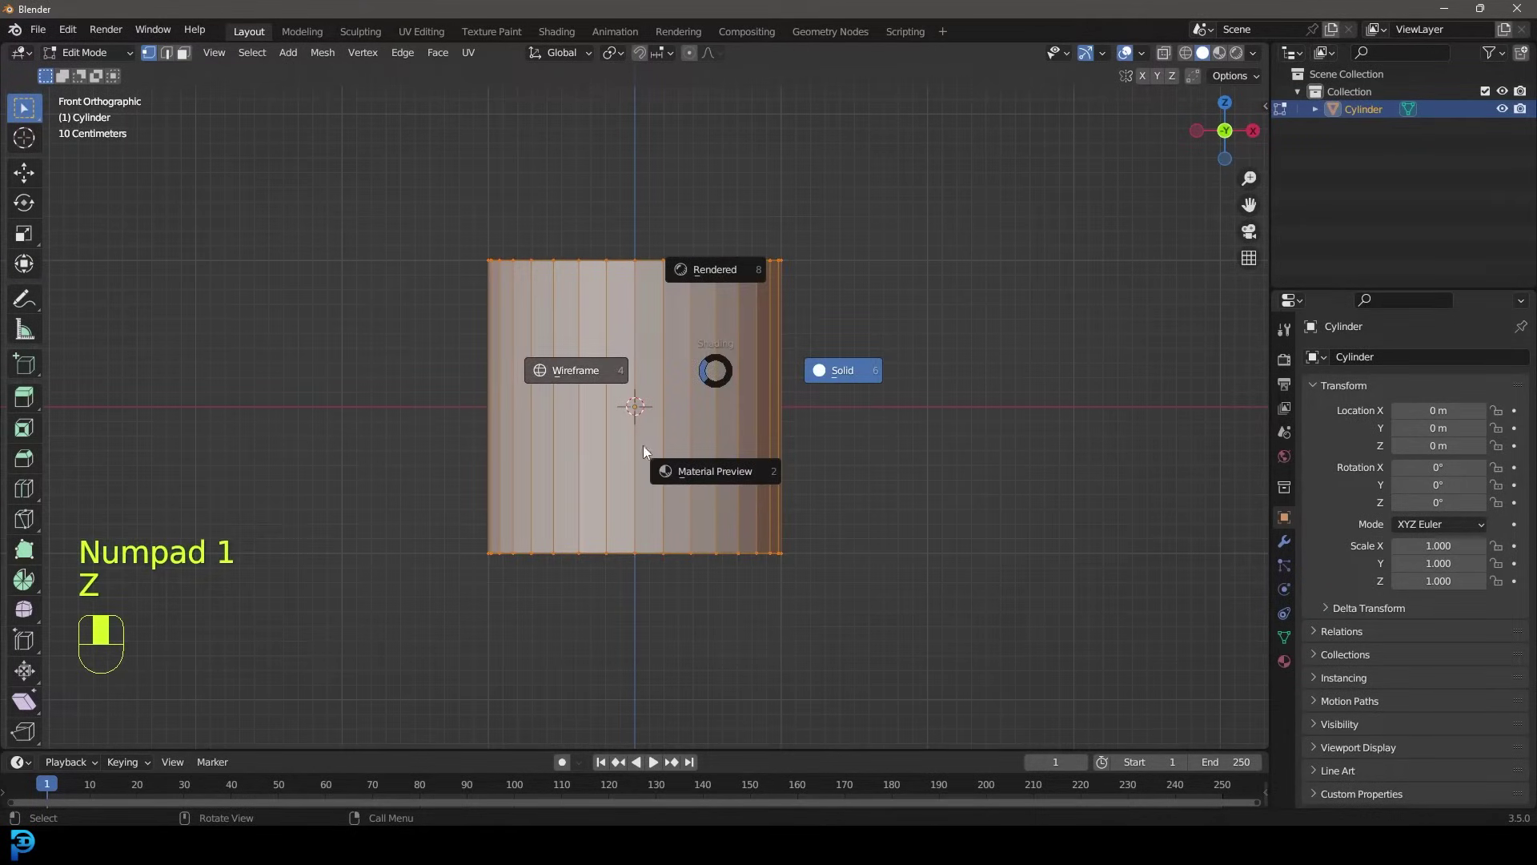
{"action": "left_click", "coordinate": [589, 384]}
{"action": "left_click_drag", "start_coordinate": [393, 637], "coordinate": [897, 456]}
{"action": "middle_click_drag", "start_coordinate": [865, 501], "coordinate": [915, 508], "text": "shift"}
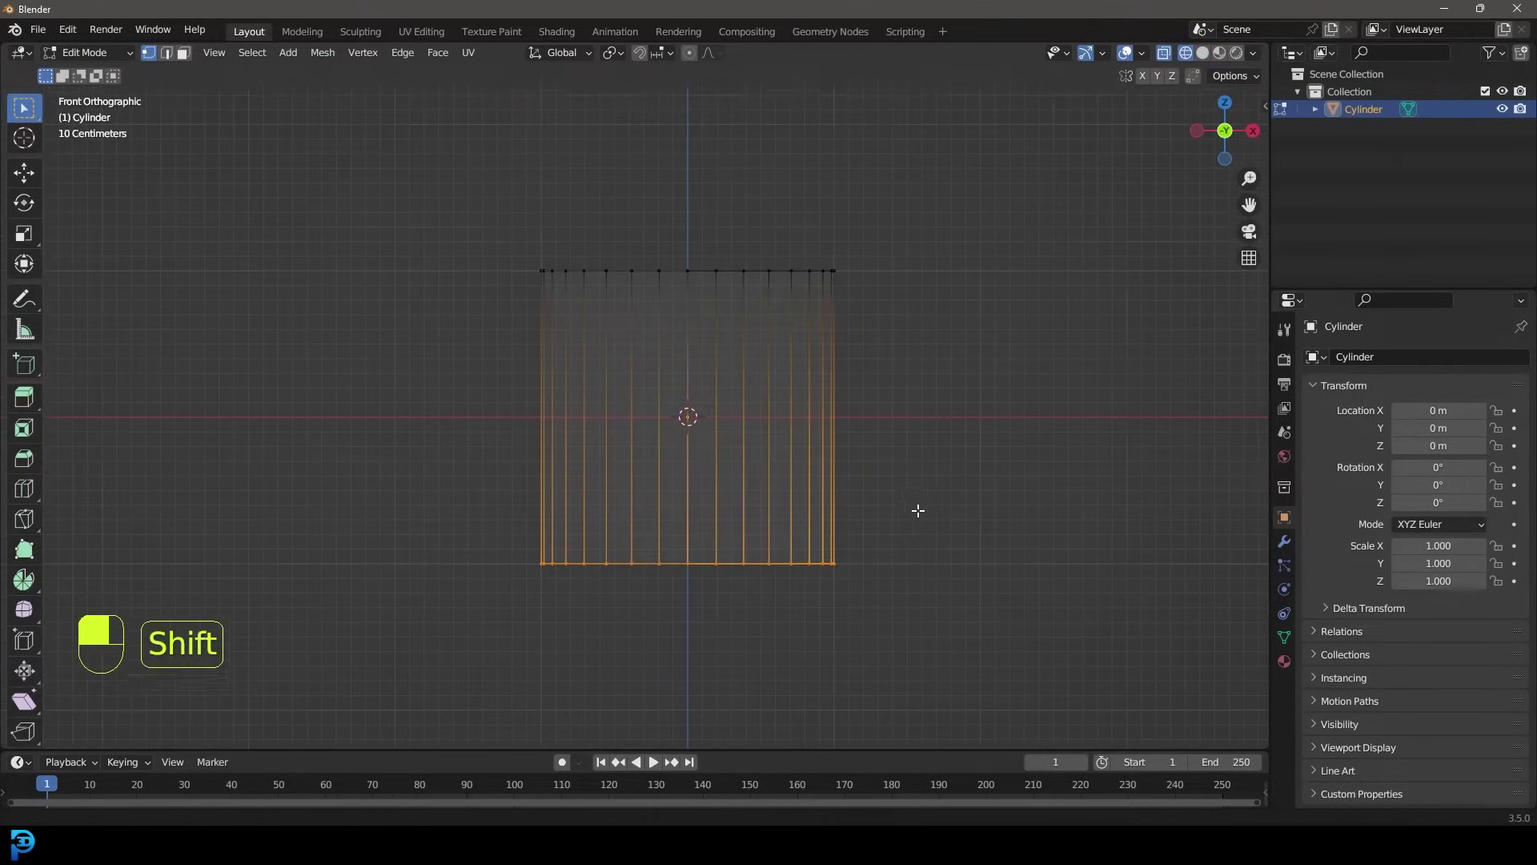
{"action": "key", "text": "ctrl+b"}
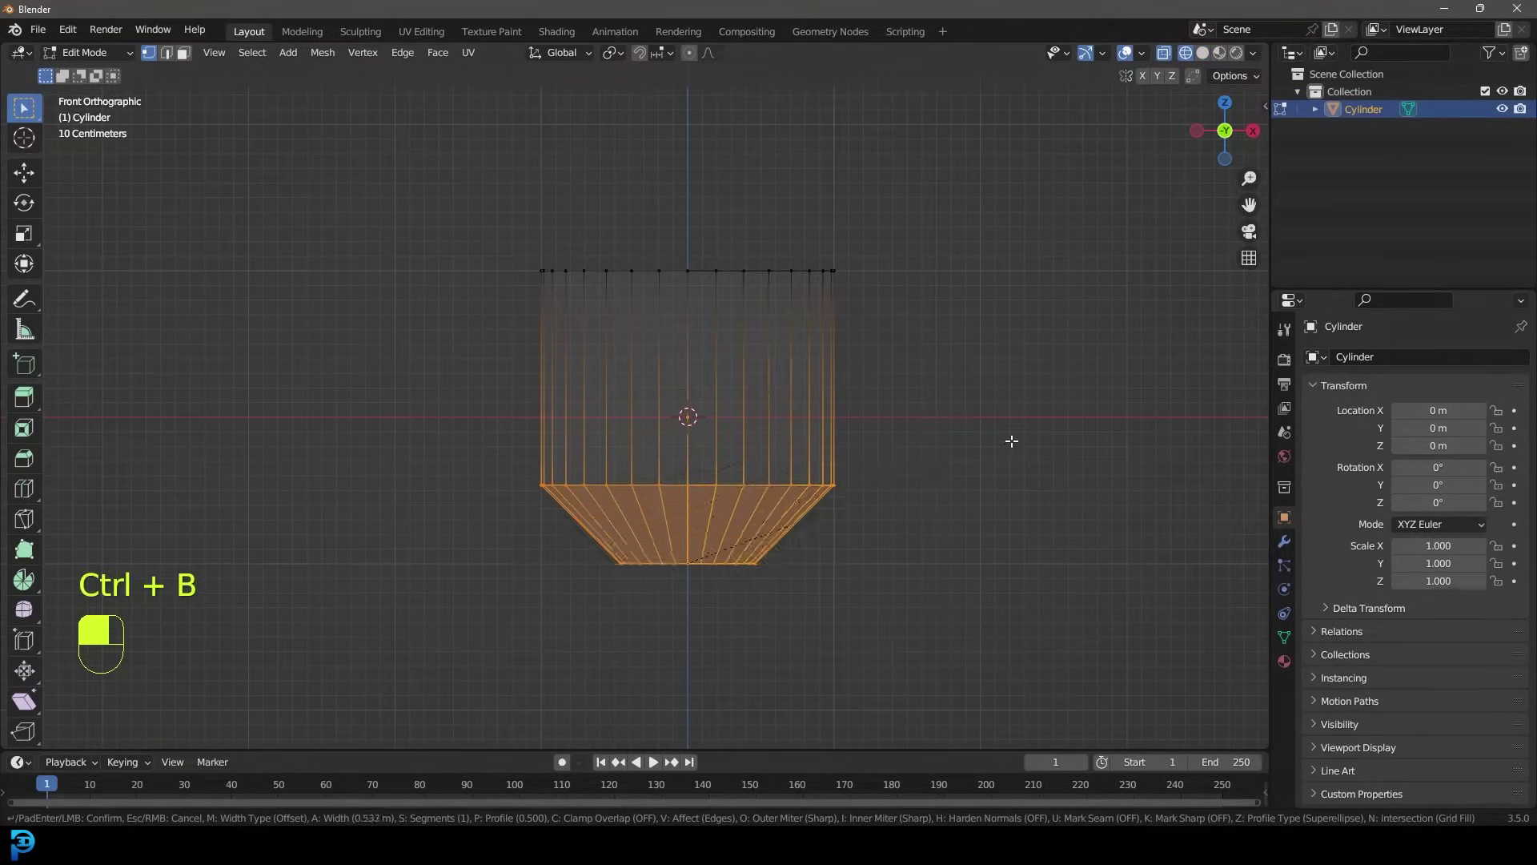
{"action": "scroll", "coordinate": [958, 454], "scroll_direction": "up", "scroll_amount": 2}
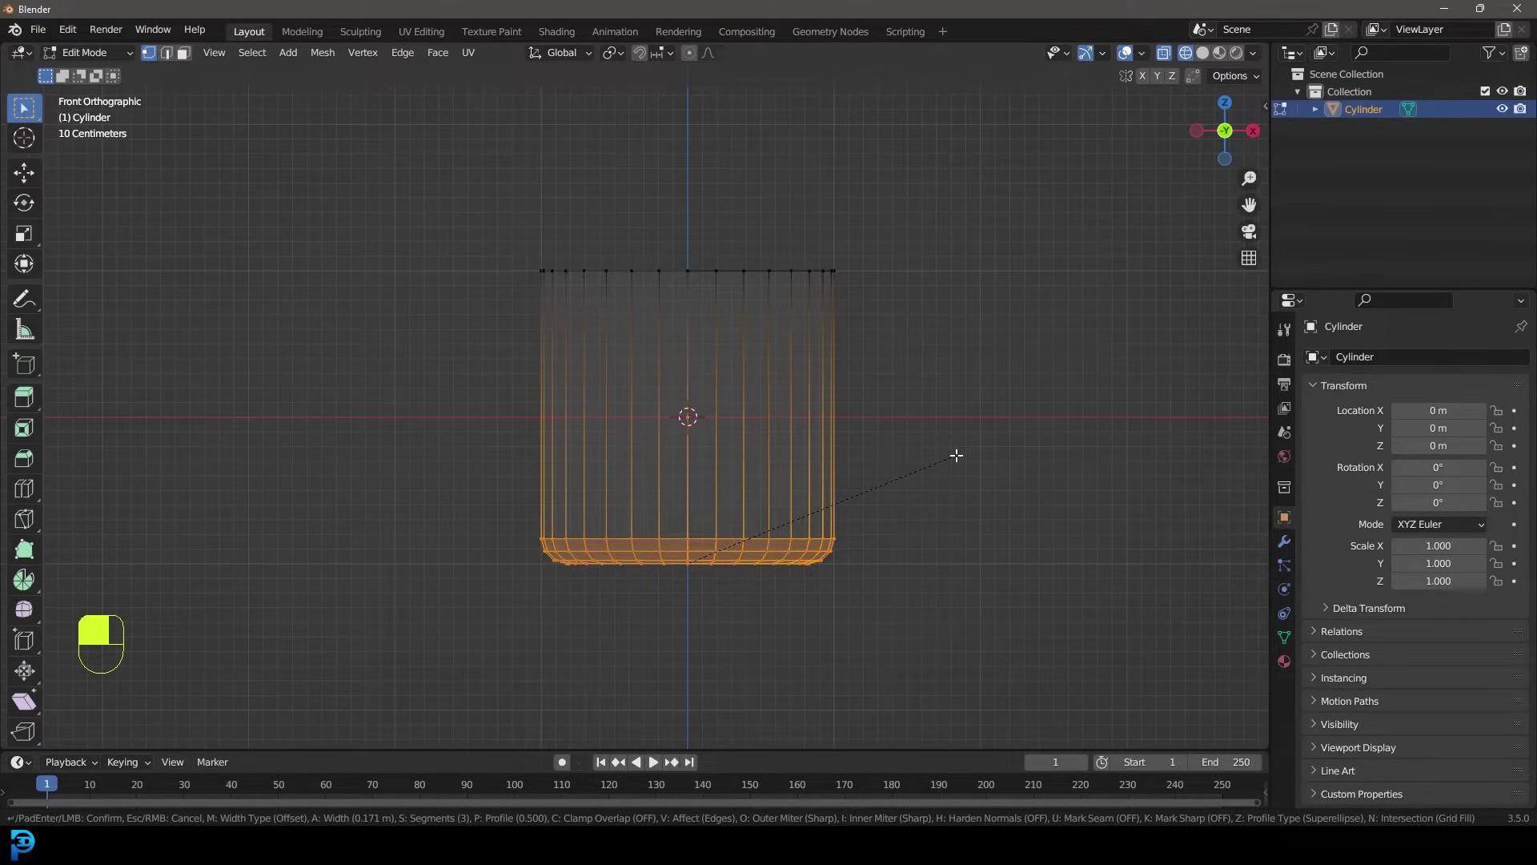
{"action": "left_click", "coordinate": [956, 464]}
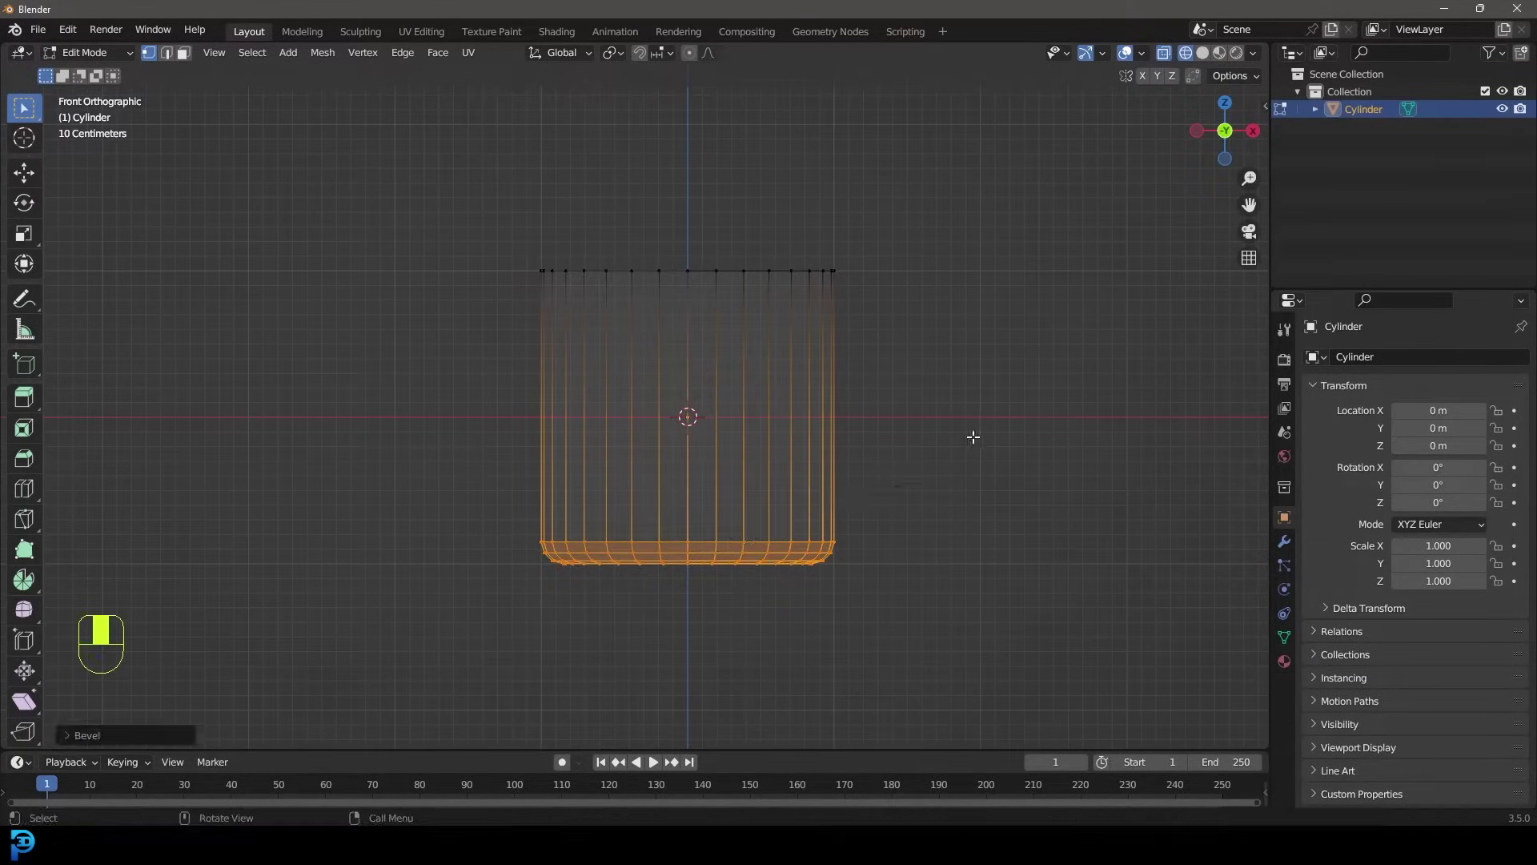
Bevel the top ring of the cylinder to round its upper edge
{"action": "left_click_drag", "start_coordinate": [335, 122], "coordinate": [1062, 363]}
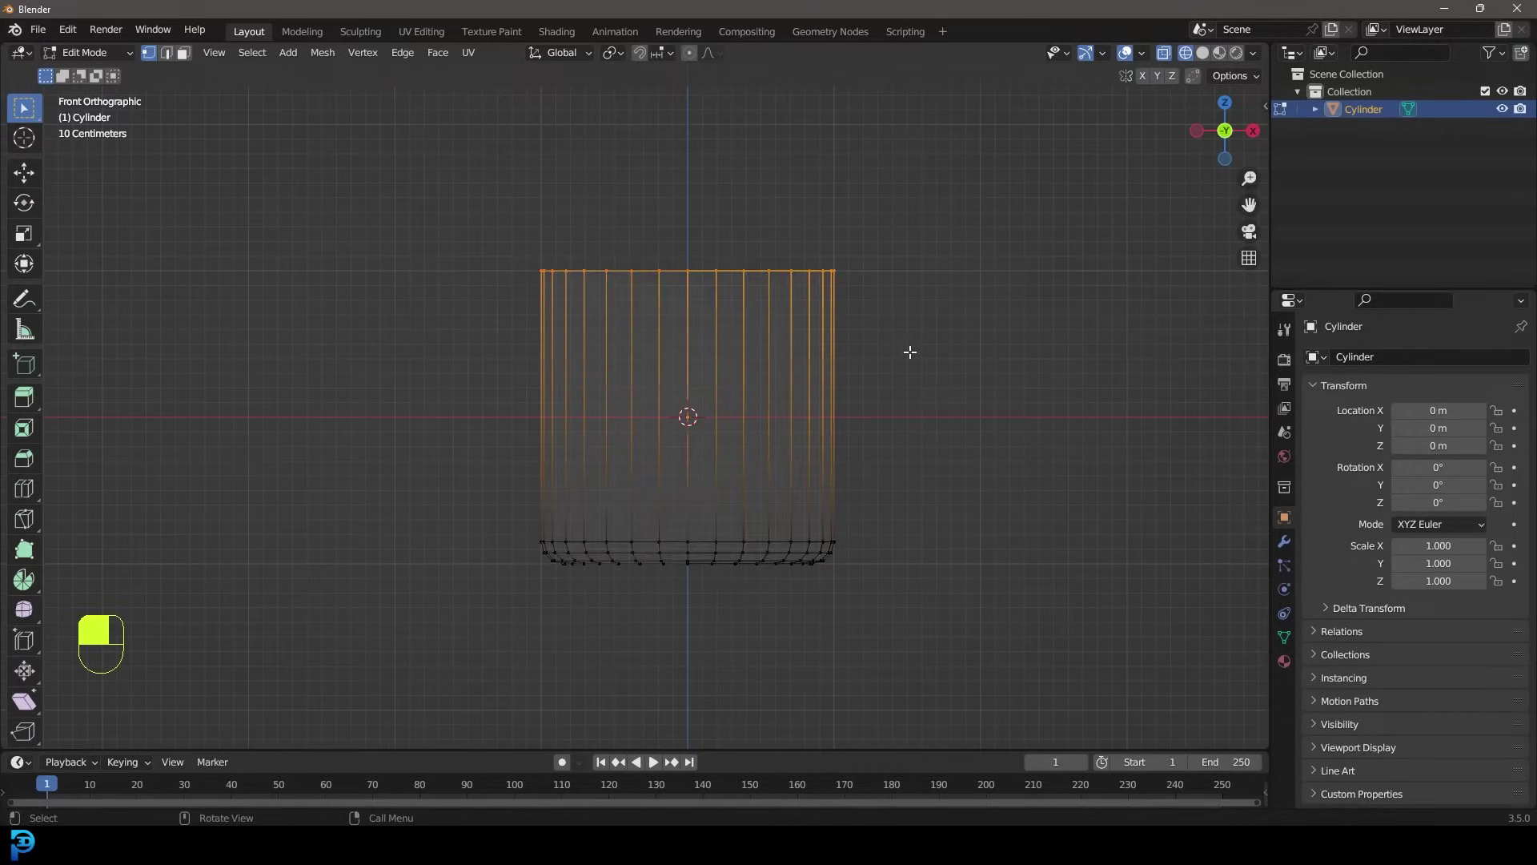
{"action": "key", "text": "ctrl+b"}
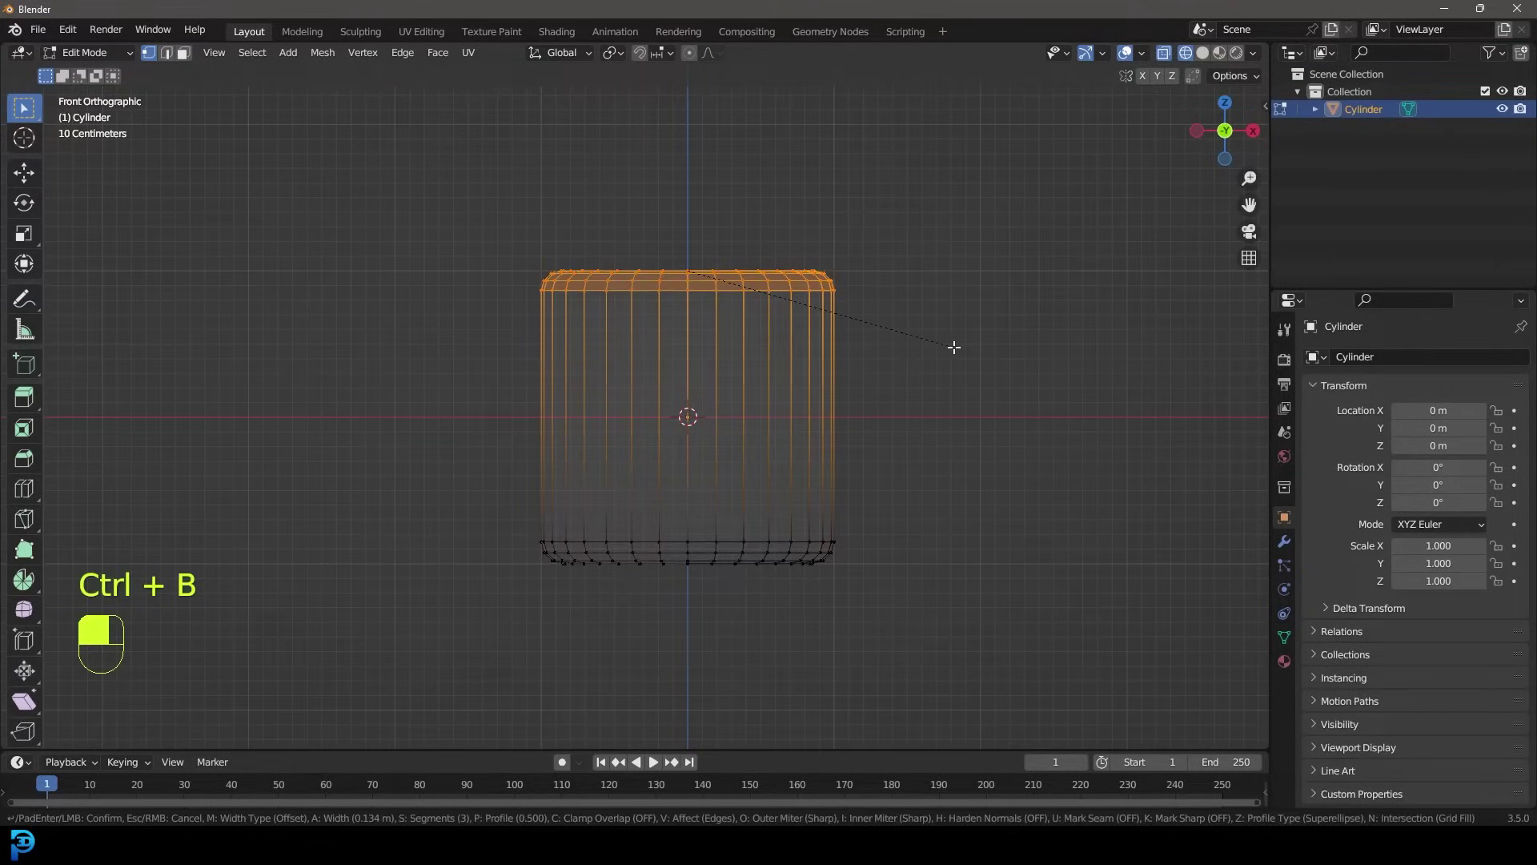
{"action": "key", "text": "shift"}
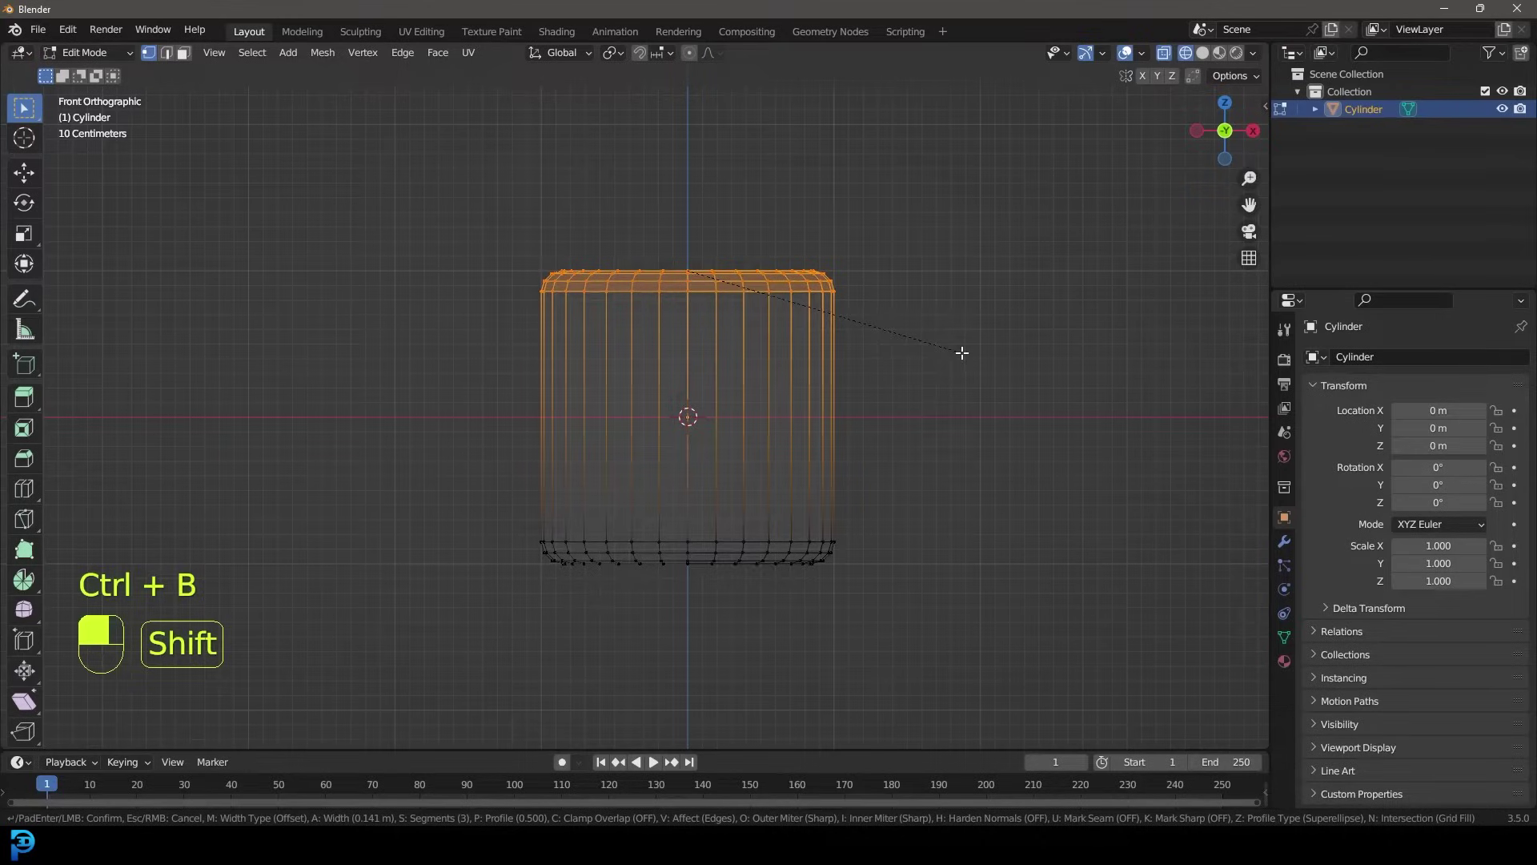
{"action": "left_click", "coordinate": [961, 352]}
Delete the top cap faces to open the jar, then select the rim edge loop
{"action": "left_click_drag", "start_coordinate": [375, 141], "coordinate": [913, 280]}
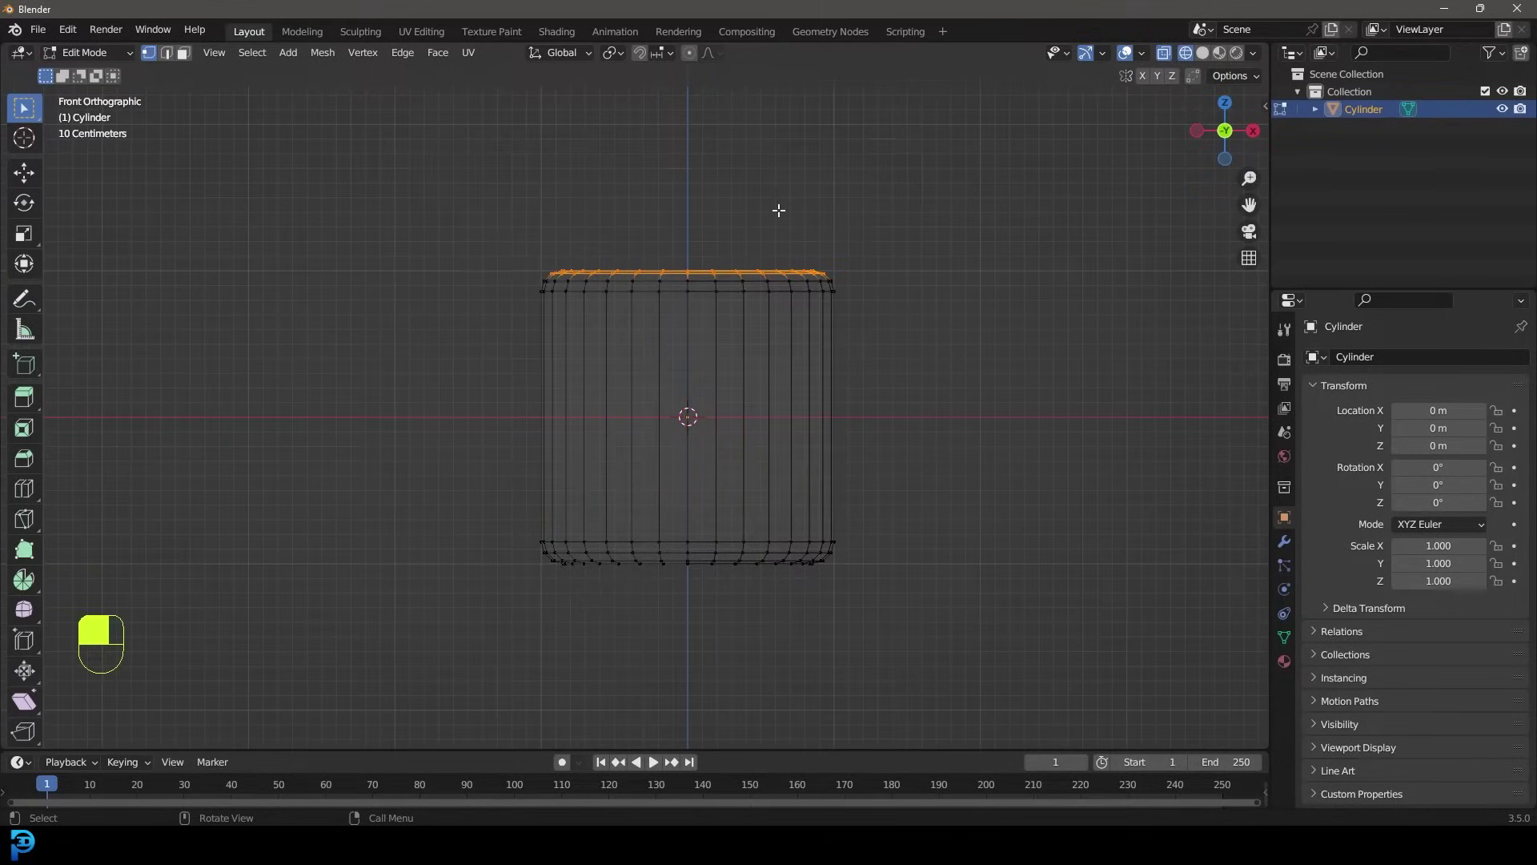
{"action": "key", "text": "x"}
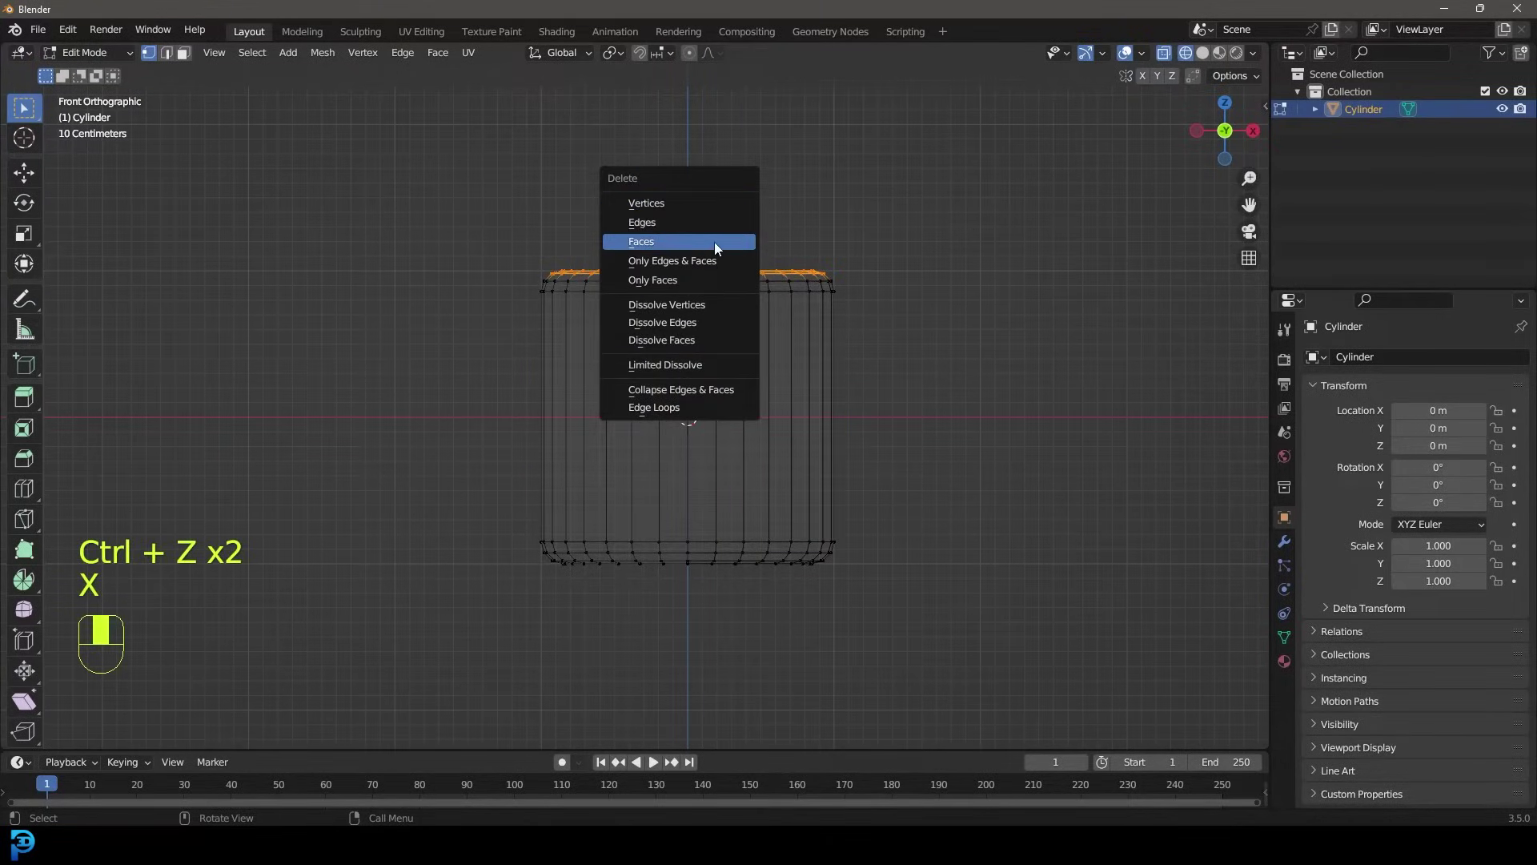
{"action": "left_click", "coordinate": [714, 241]}
{"action": "left_click", "coordinate": [700, 271], "text": "alt+shift"}
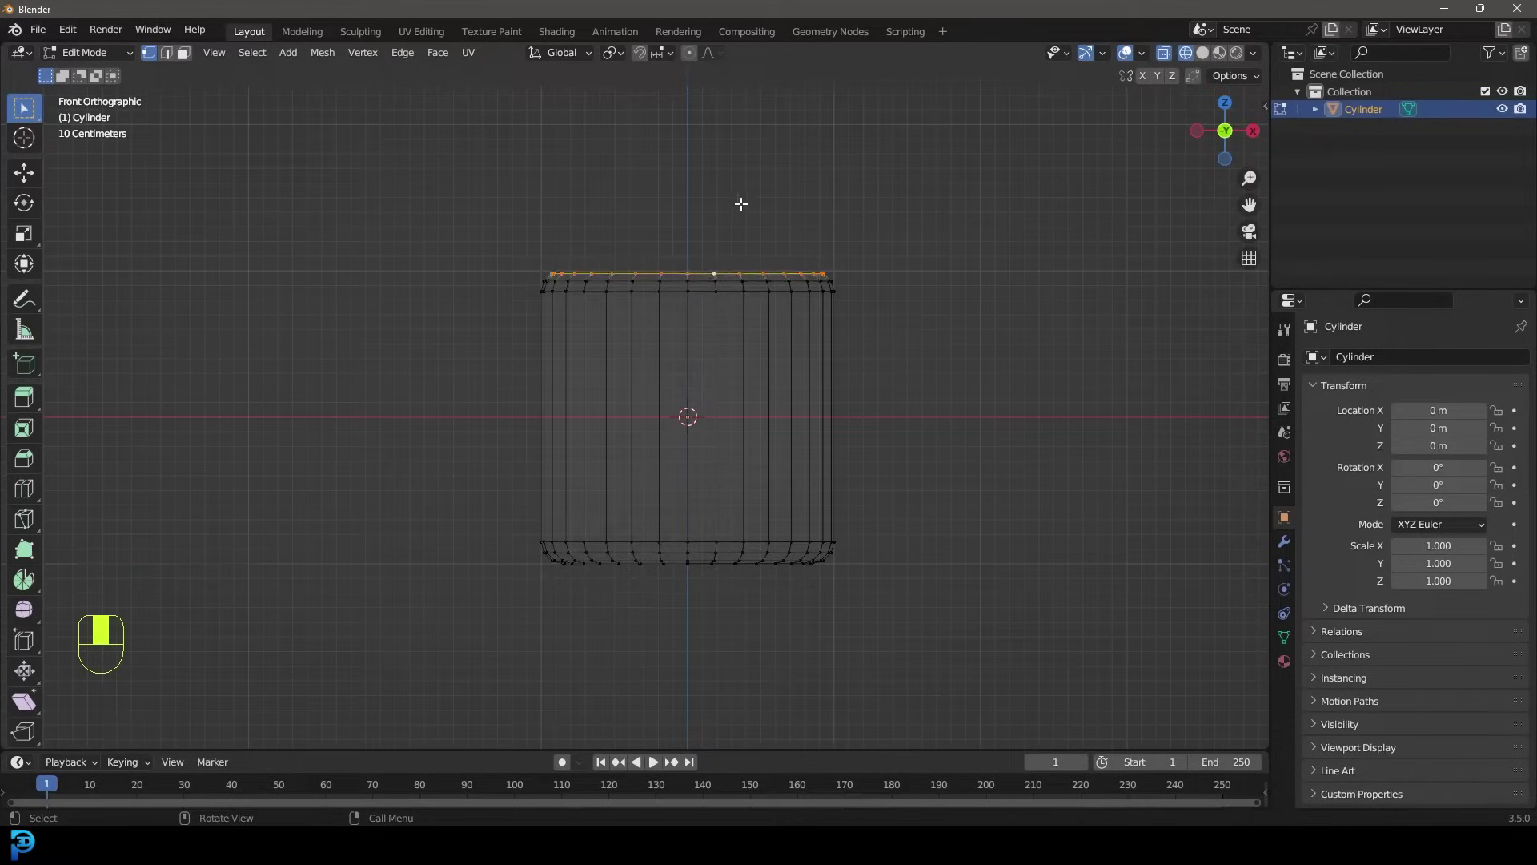
Extrude the rim up into a neck and lower the top loops to make the jar squatter
{"action": "key", "text": "e"}
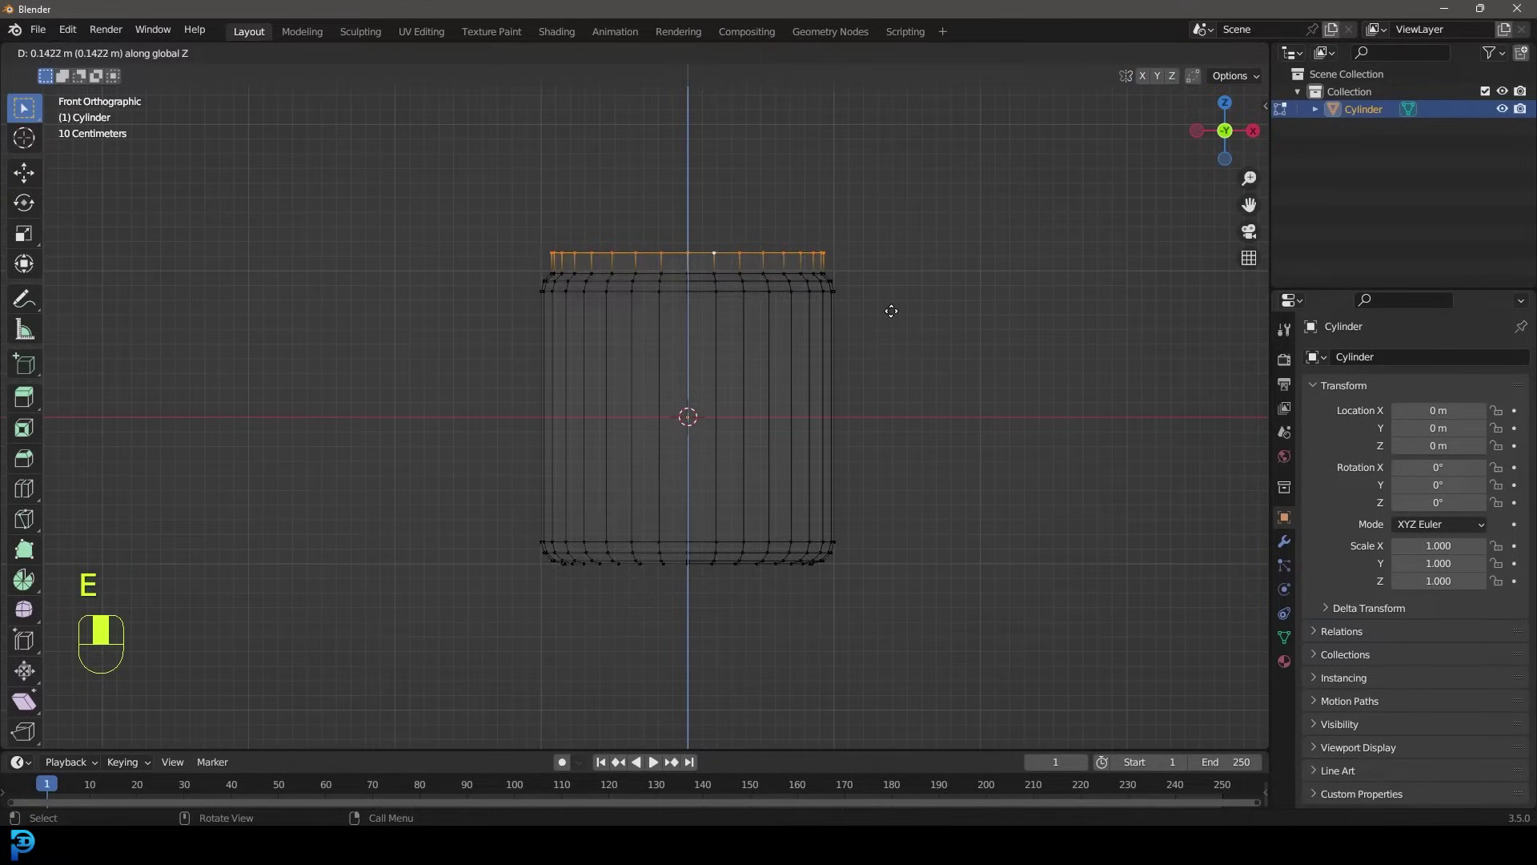
{"action": "left_click", "coordinate": [889, 313]}
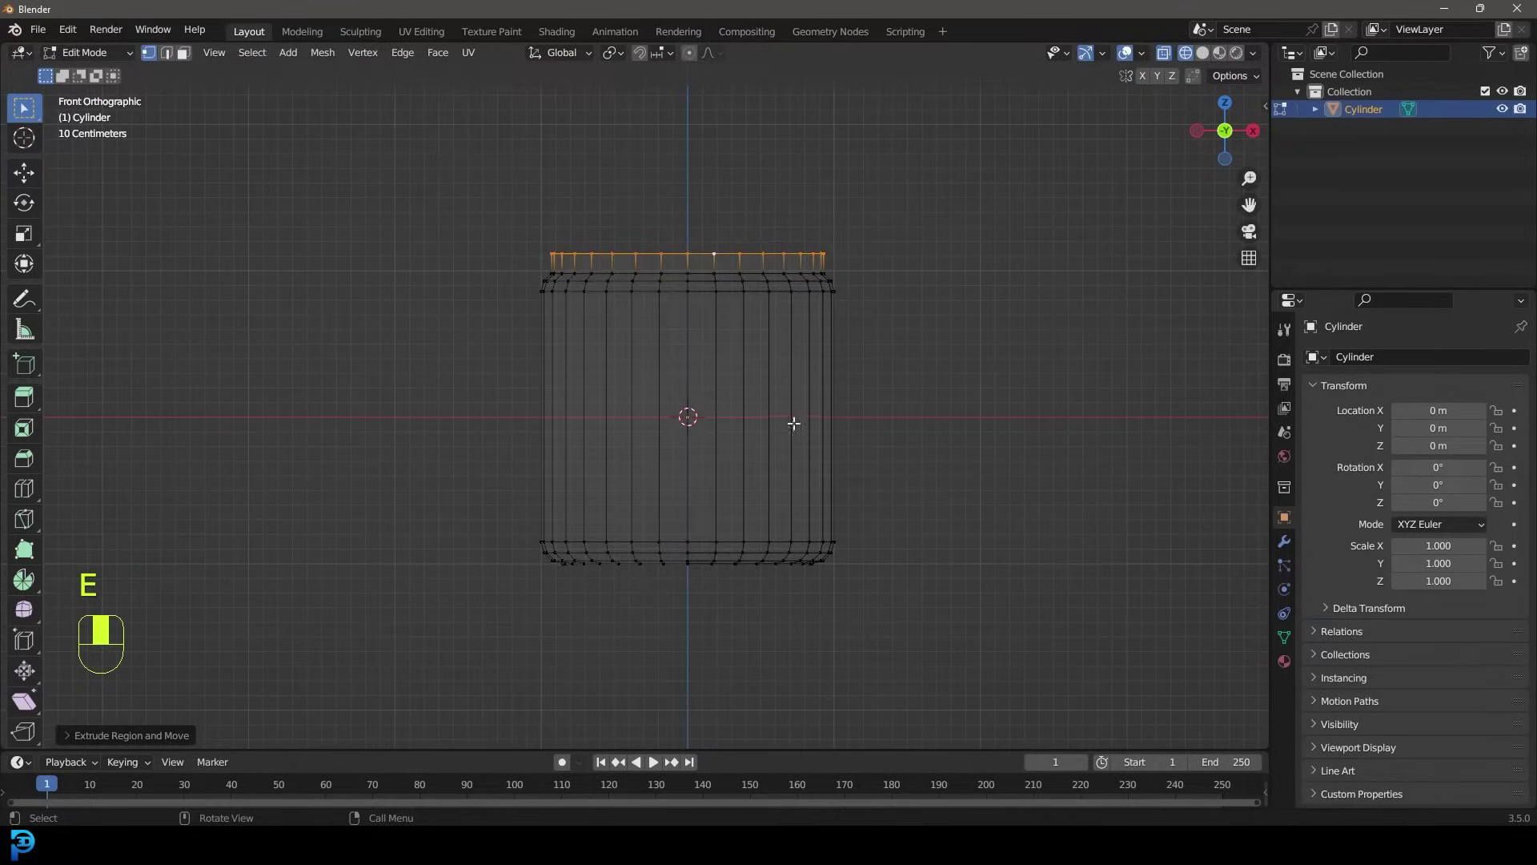
{"action": "left_click_drag", "start_coordinate": [357, 150], "coordinate": [959, 593]}
{"action": "left_click_drag", "start_coordinate": [387, 213], "coordinate": [985, 331]}
{"action": "key", "text": "g"}
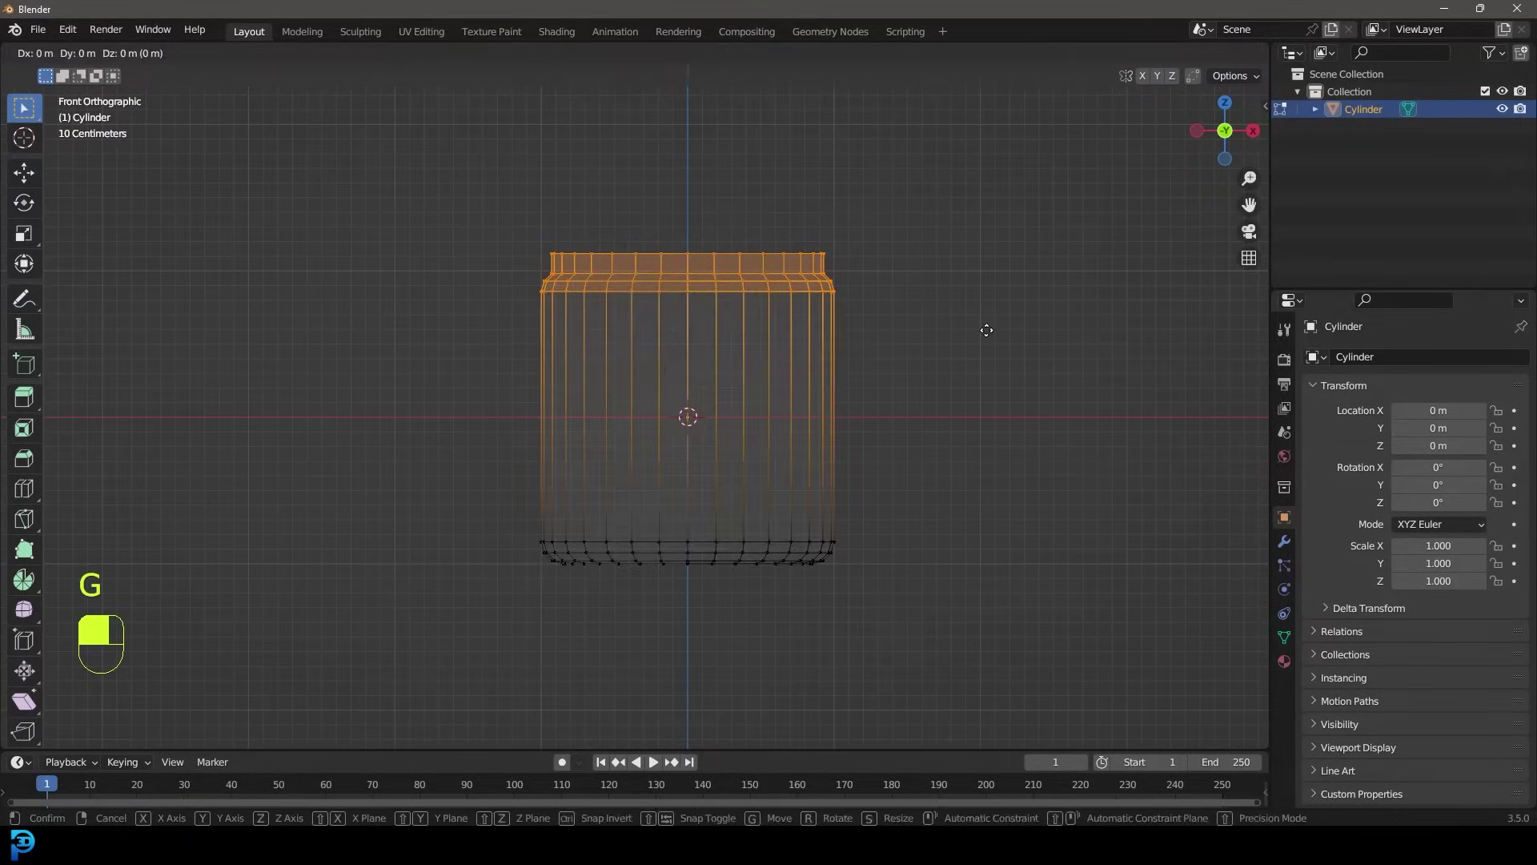
{"action": "key", "text": "z"}
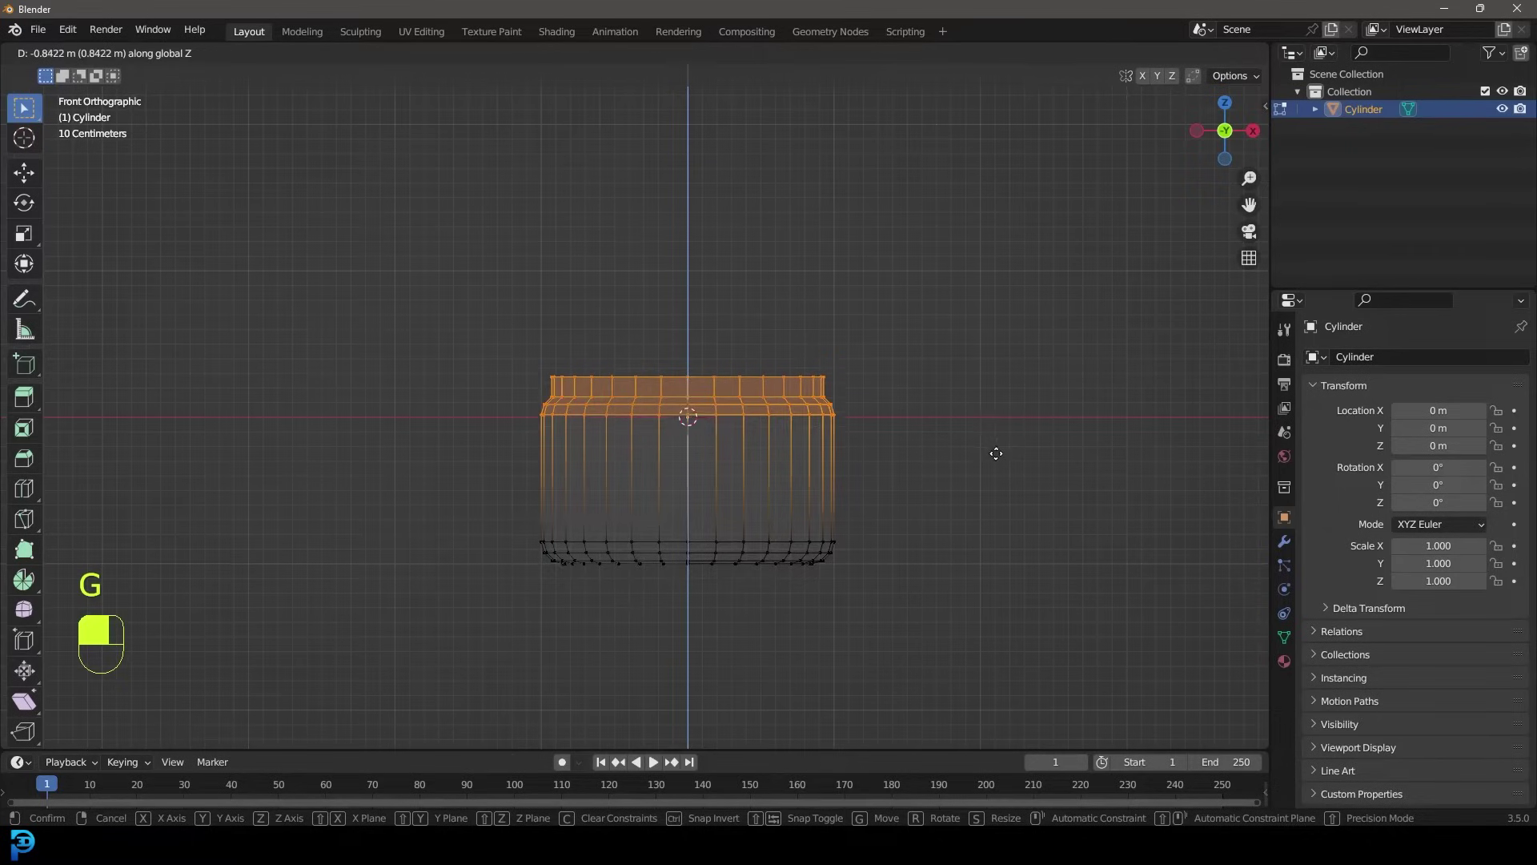
{"action": "left_click", "coordinate": [996, 453]}
Move the whole jar mesh vertically so its base rests on the ground grid
{"action": "left_click_drag", "start_coordinate": [1009, 605], "coordinate": [312, 367]}
{"action": "key", "text": "g"}
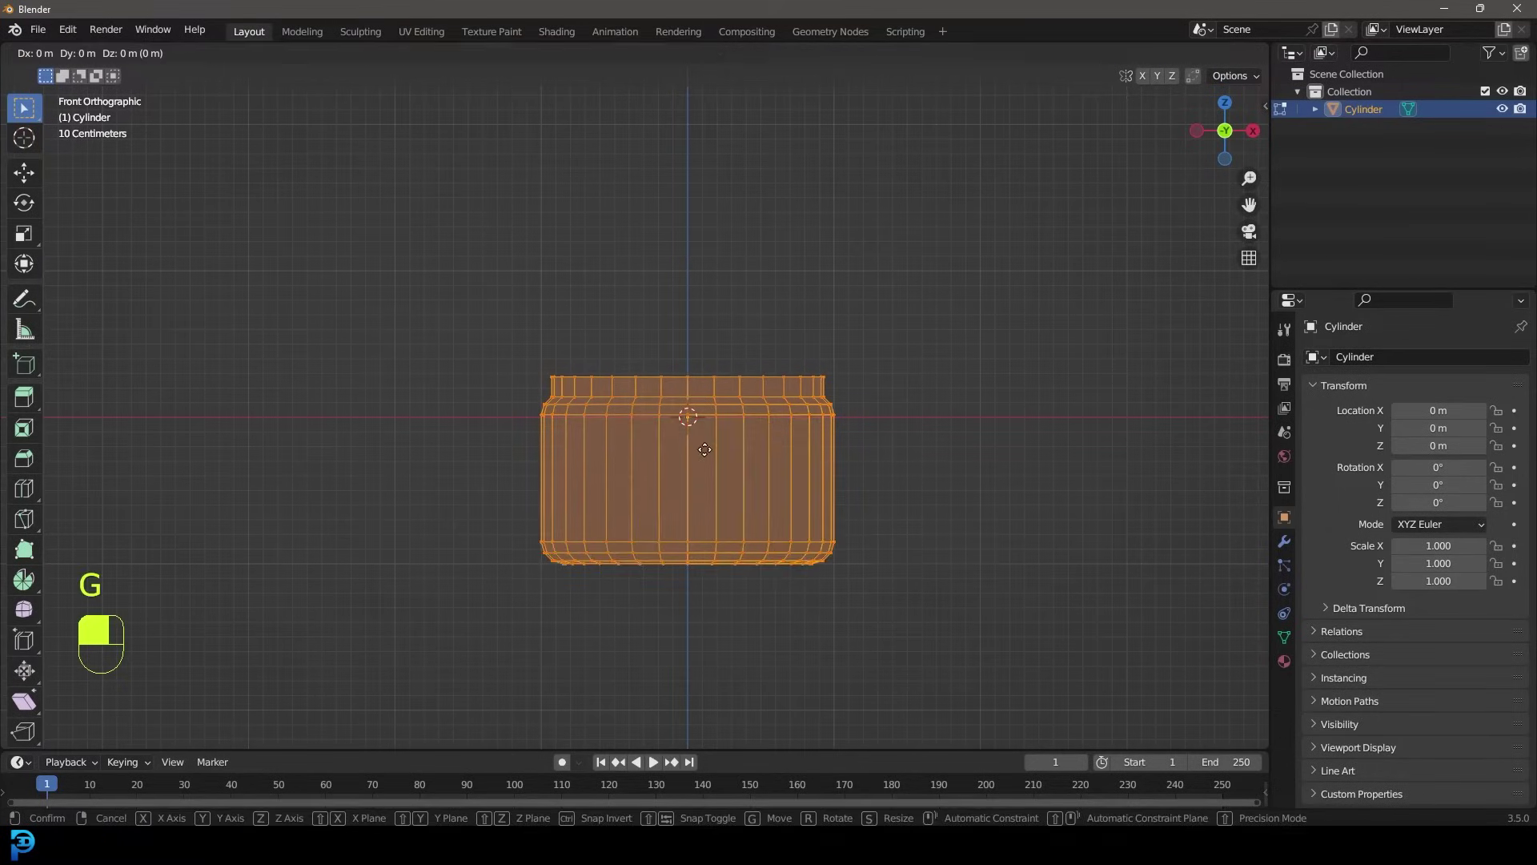
{"action": "key", "text": "z"}
{"action": "key", "text": "shift"}
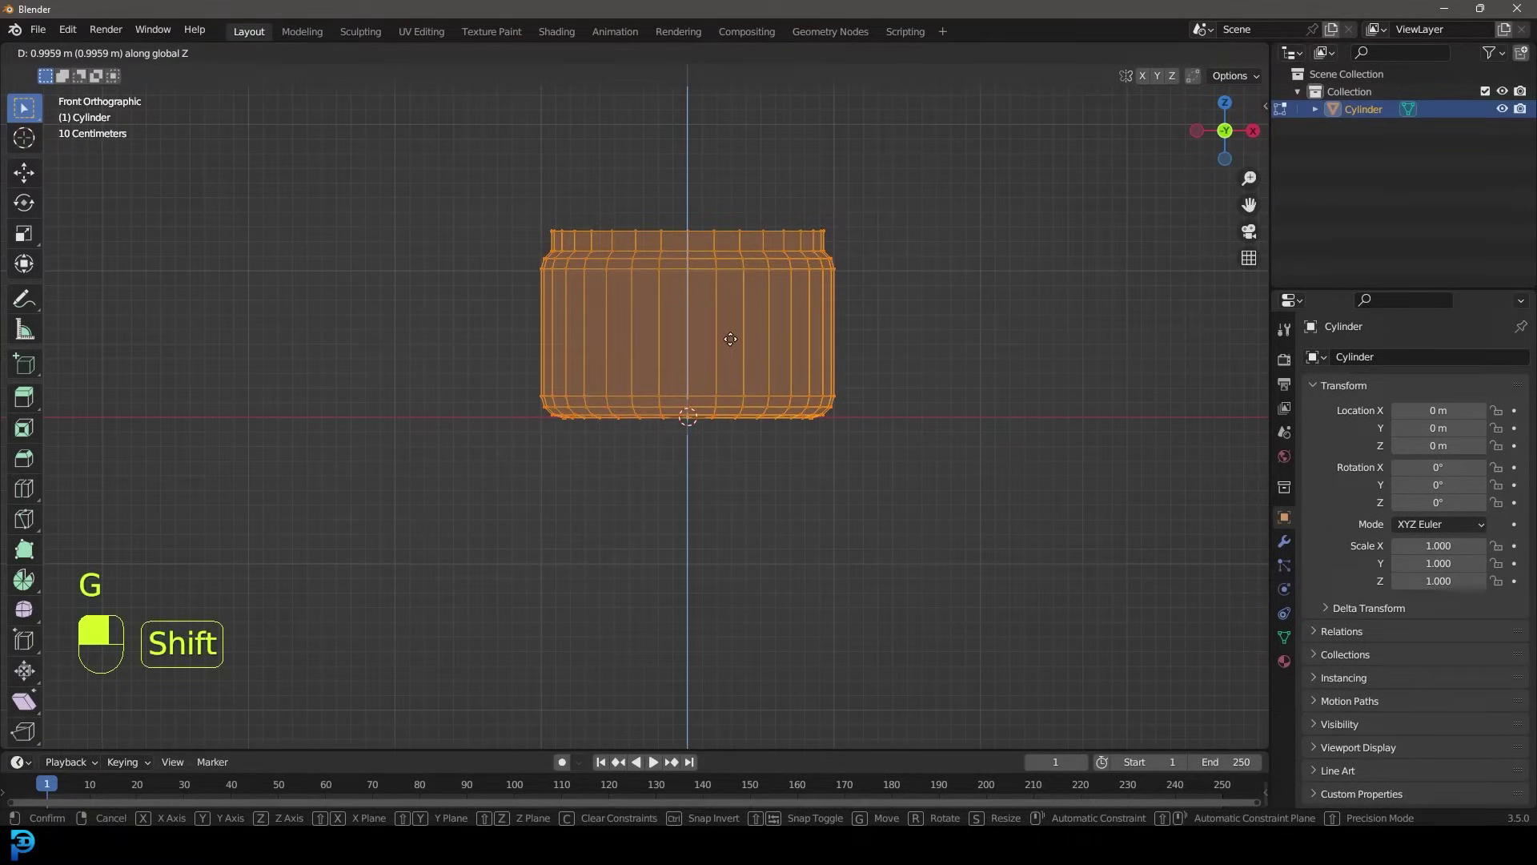
{"action": "left_click", "coordinate": [730, 339]}
{"action": "middle_click_drag", "start_coordinate": [761, 309], "coordinate": [845, 425]}
Extrude the rim in place and thicken it into an inner jar wall
{"action": "key", "text": "e"}
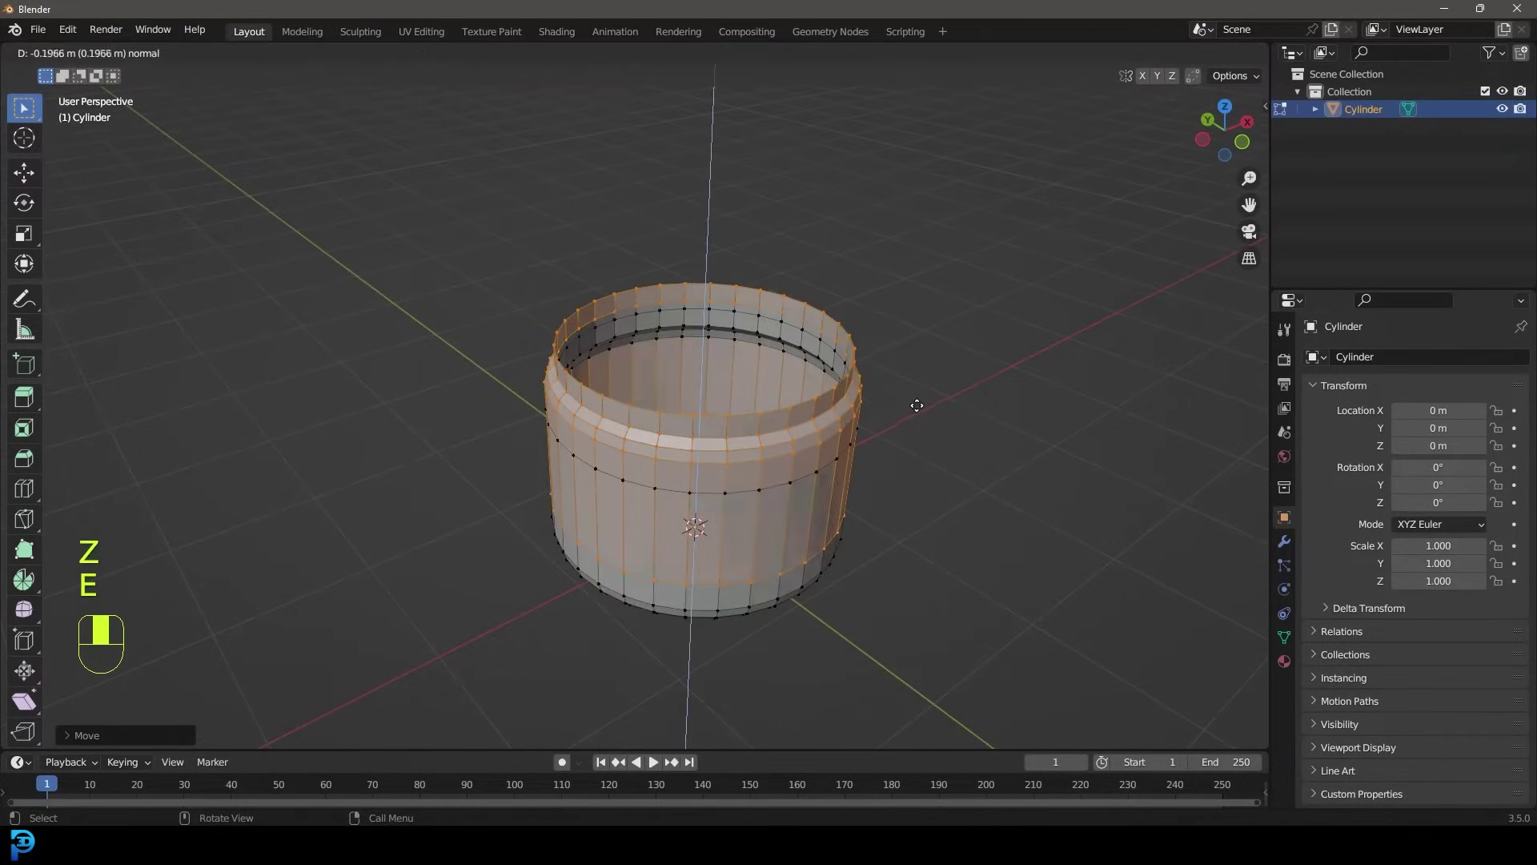
{"action": "right_click", "coordinate": [974, 394]}
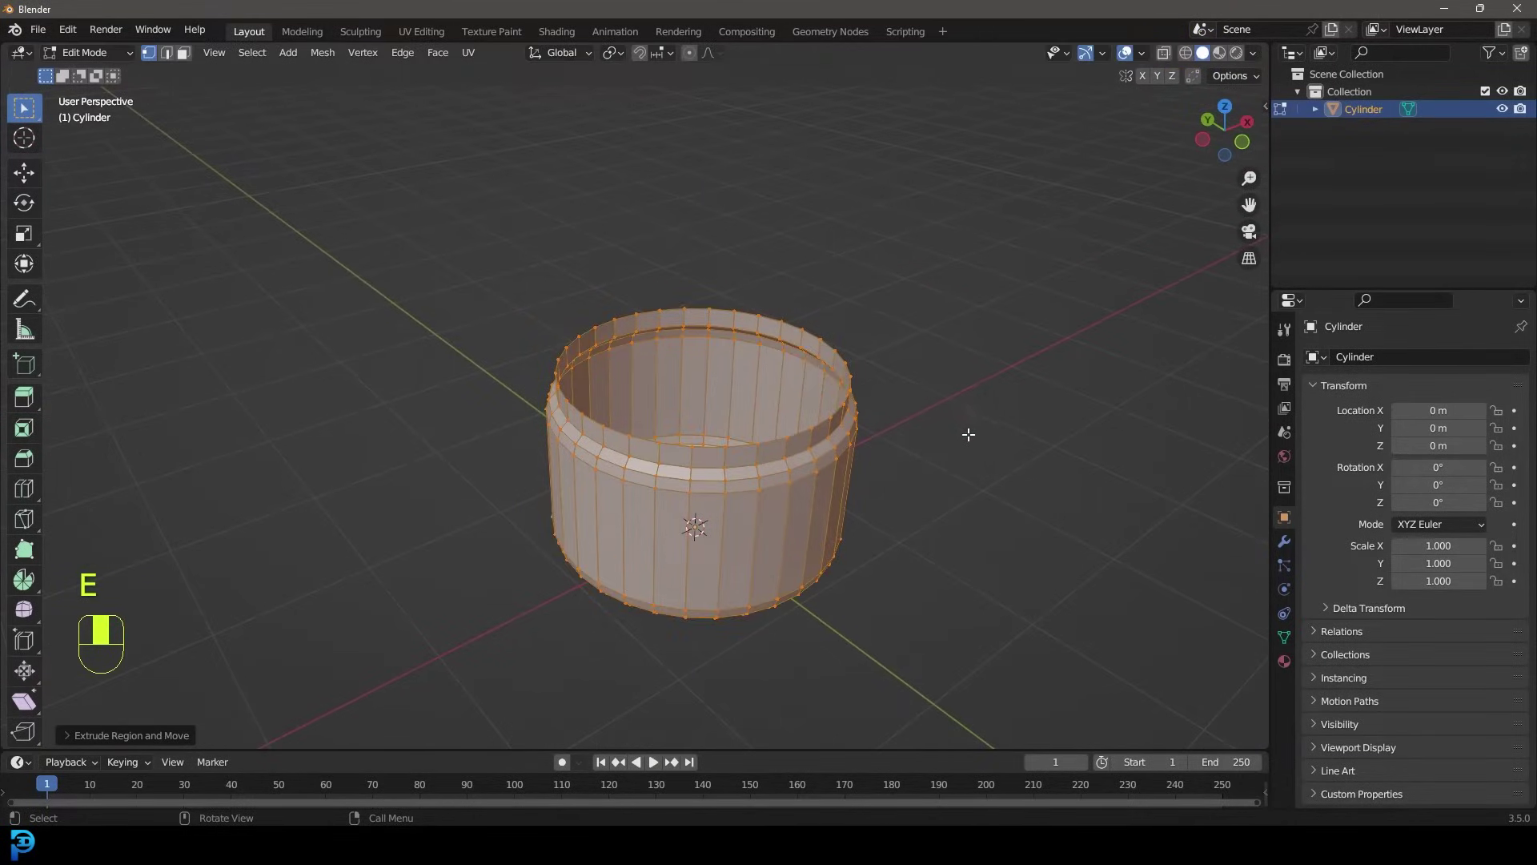
{"action": "key", "text": "alt+s"}
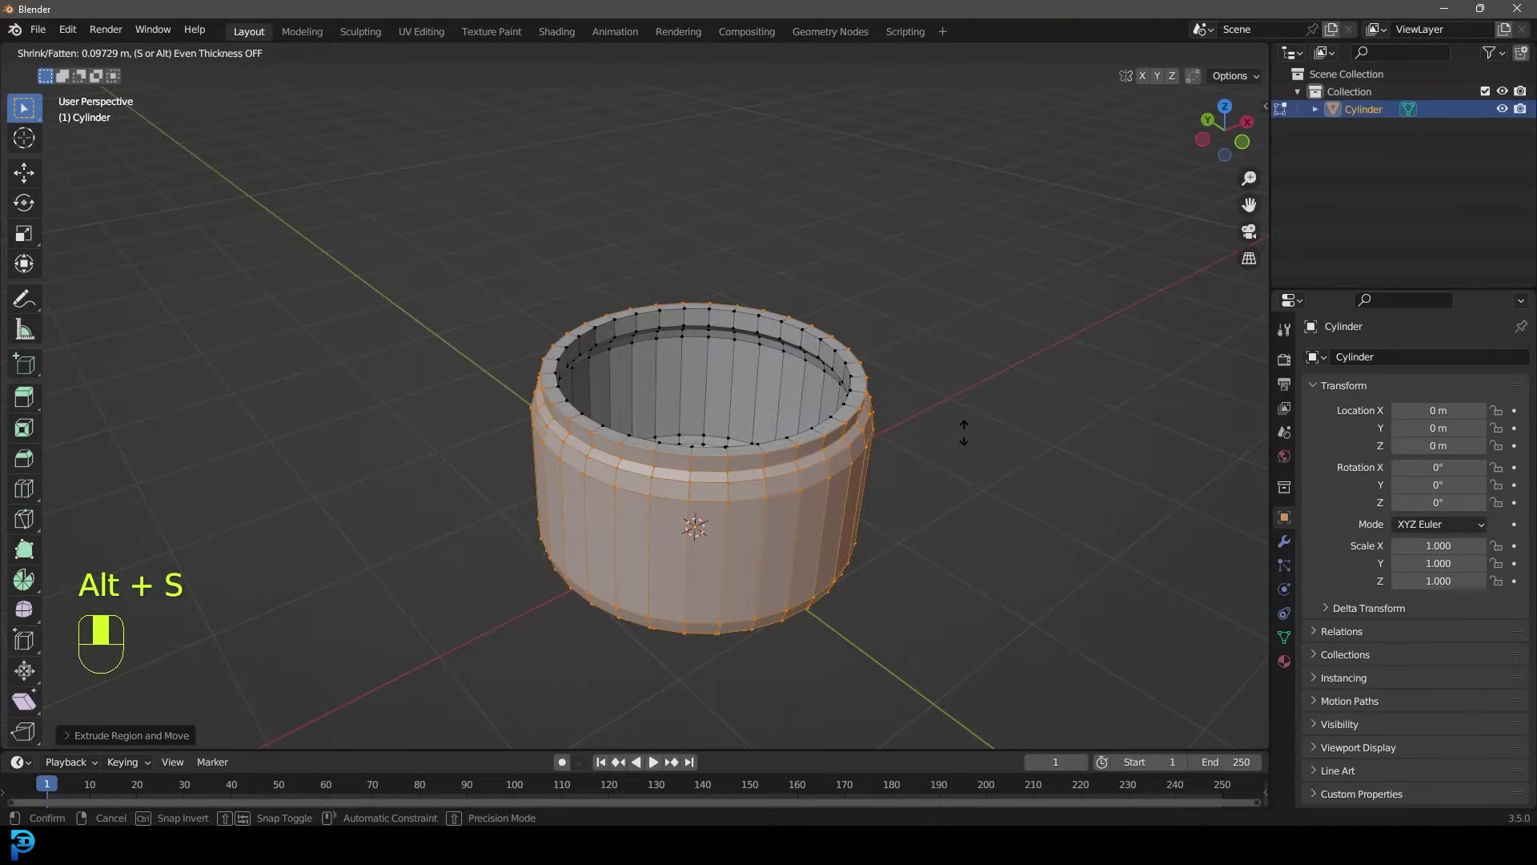
{"action": "key", "text": "shift"}
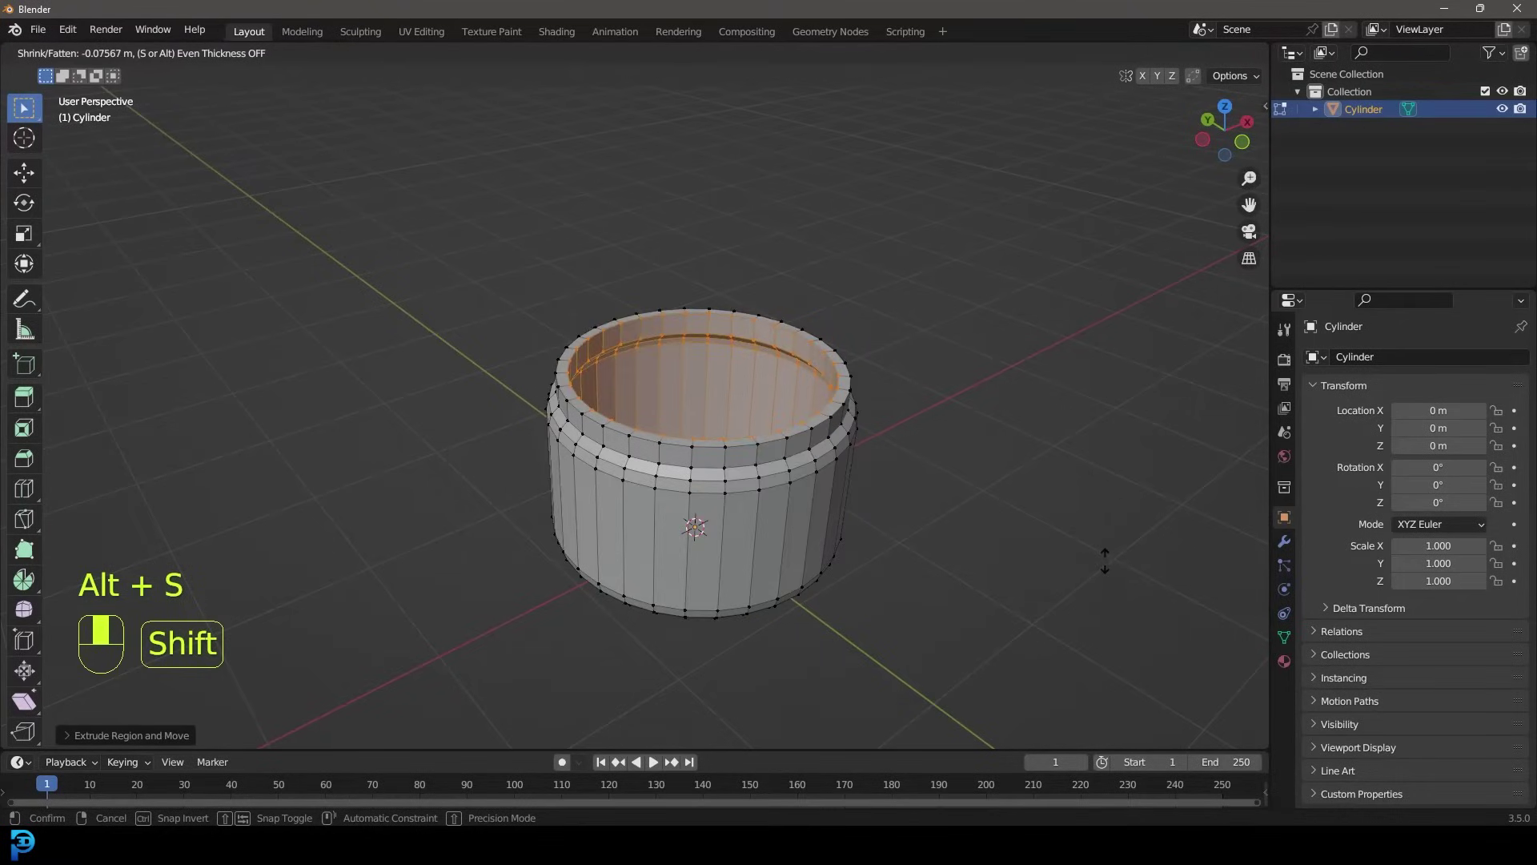
{"action": "left_click", "coordinate": [1105, 560]}
Select the whole jar and recalculate its normals to face outside
{"action": "key", "text": "a"}
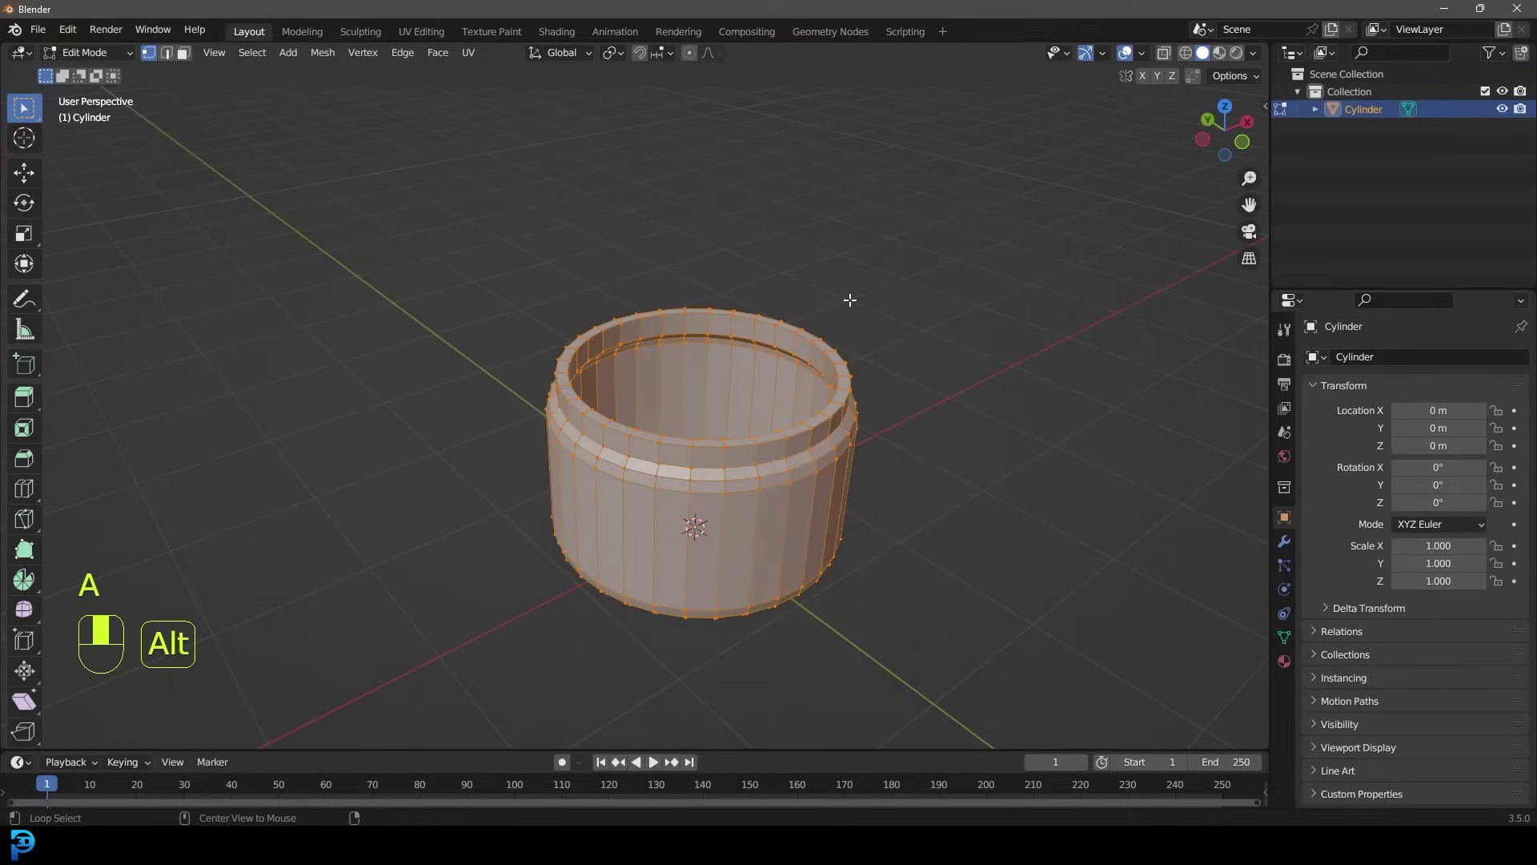
{"action": "key", "text": "alt+n"}
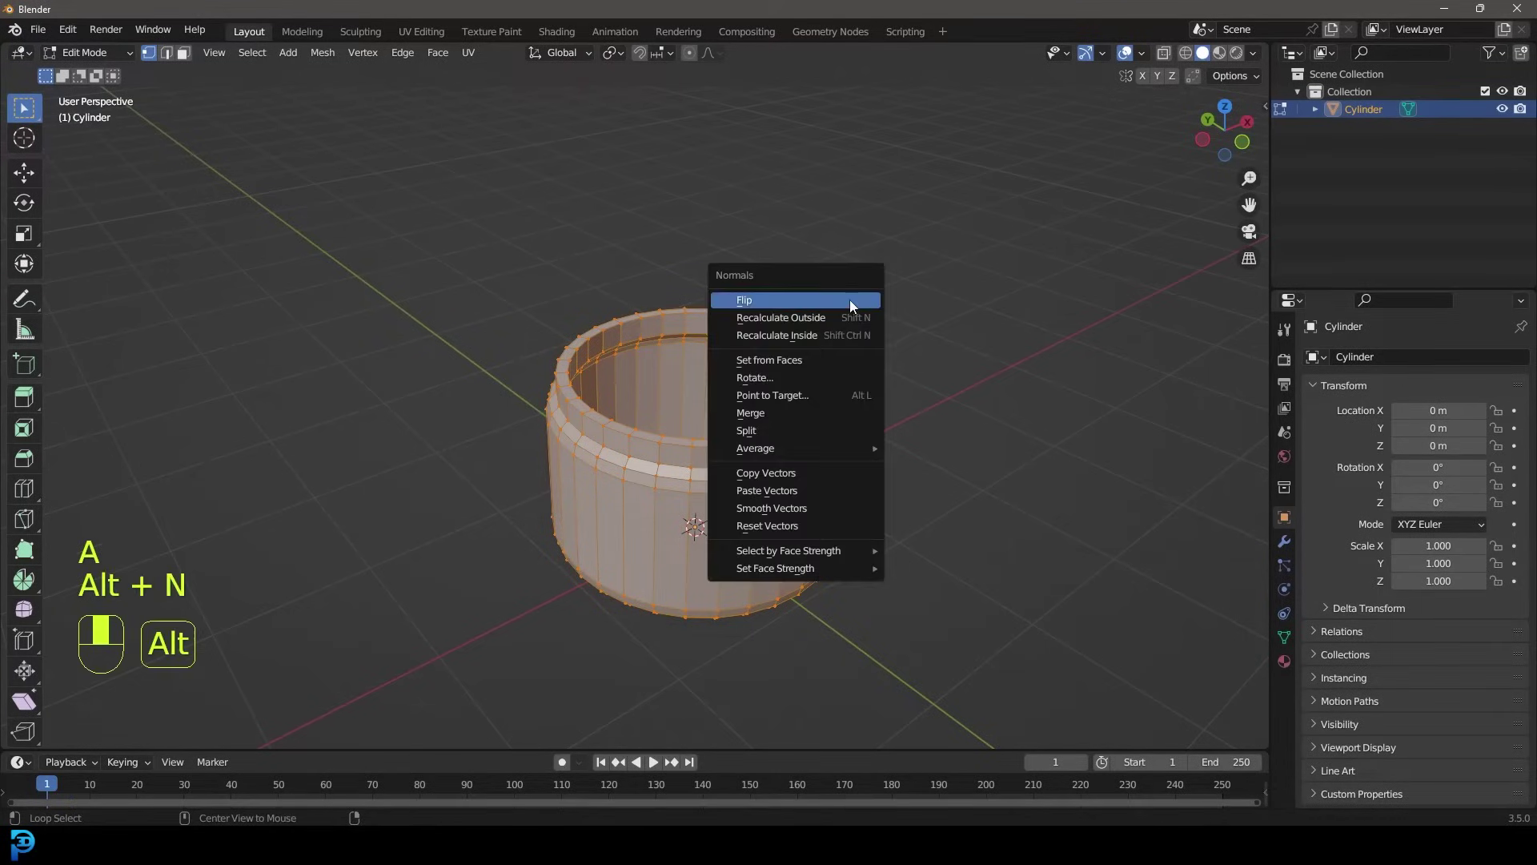
{"action": "left_click", "coordinate": [815, 320]}
{"action": "middle_click_drag", "start_coordinate": [816, 344], "coordinate": [889, 484]}
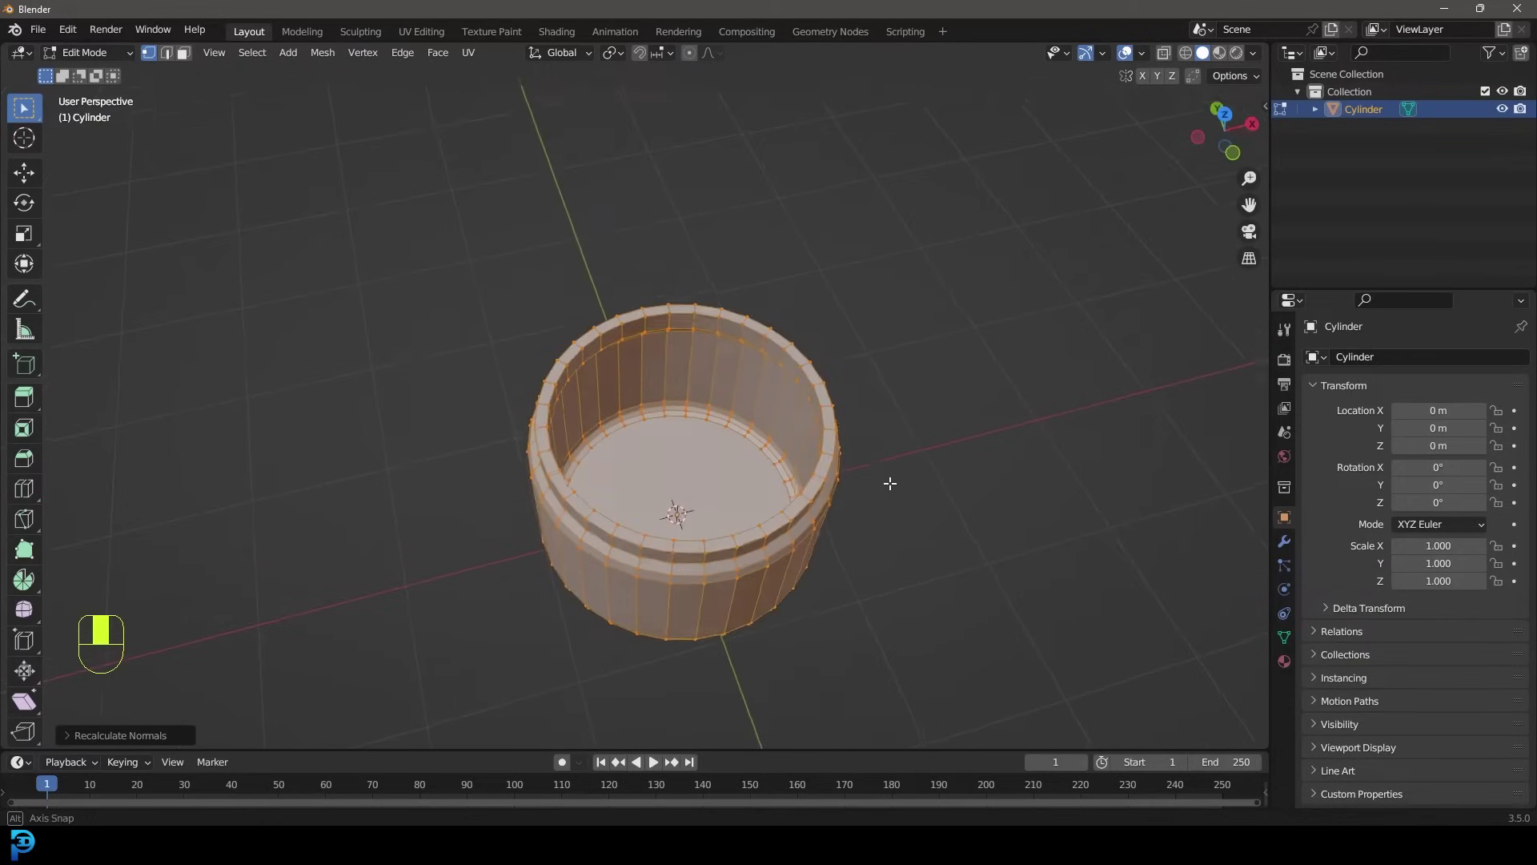
{"action": "scroll", "coordinate": [773, 454], "scroll_direction": "up", "scroll_amount": 3}
Add a Subdivision Surface modifier to the jar cylinder
{"action": "left_click", "coordinate": [1284, 542]}
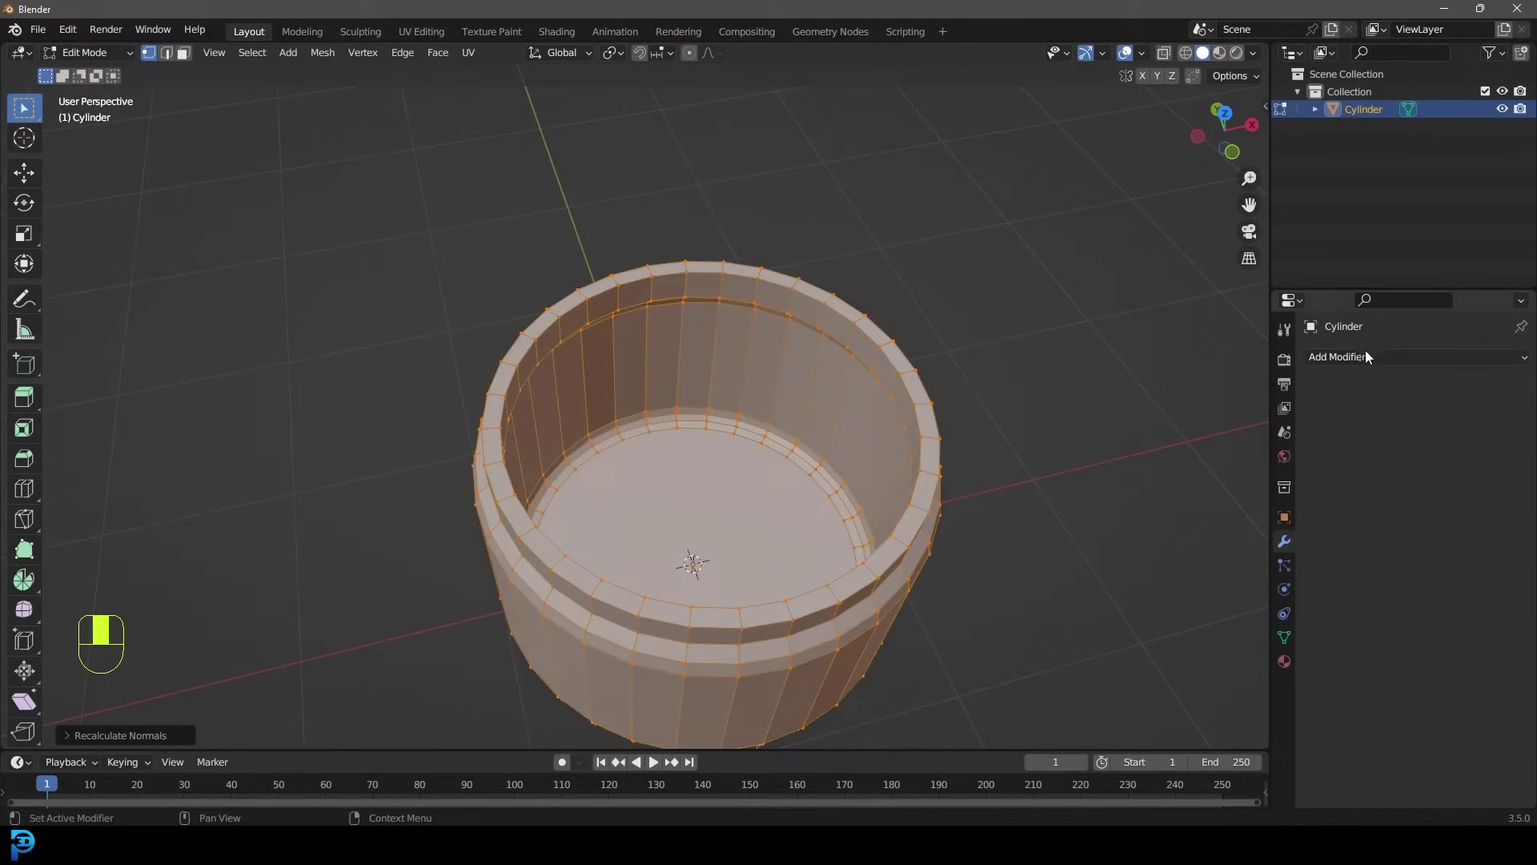
{"action": "left_click", "coordinate": [1364, 357]}
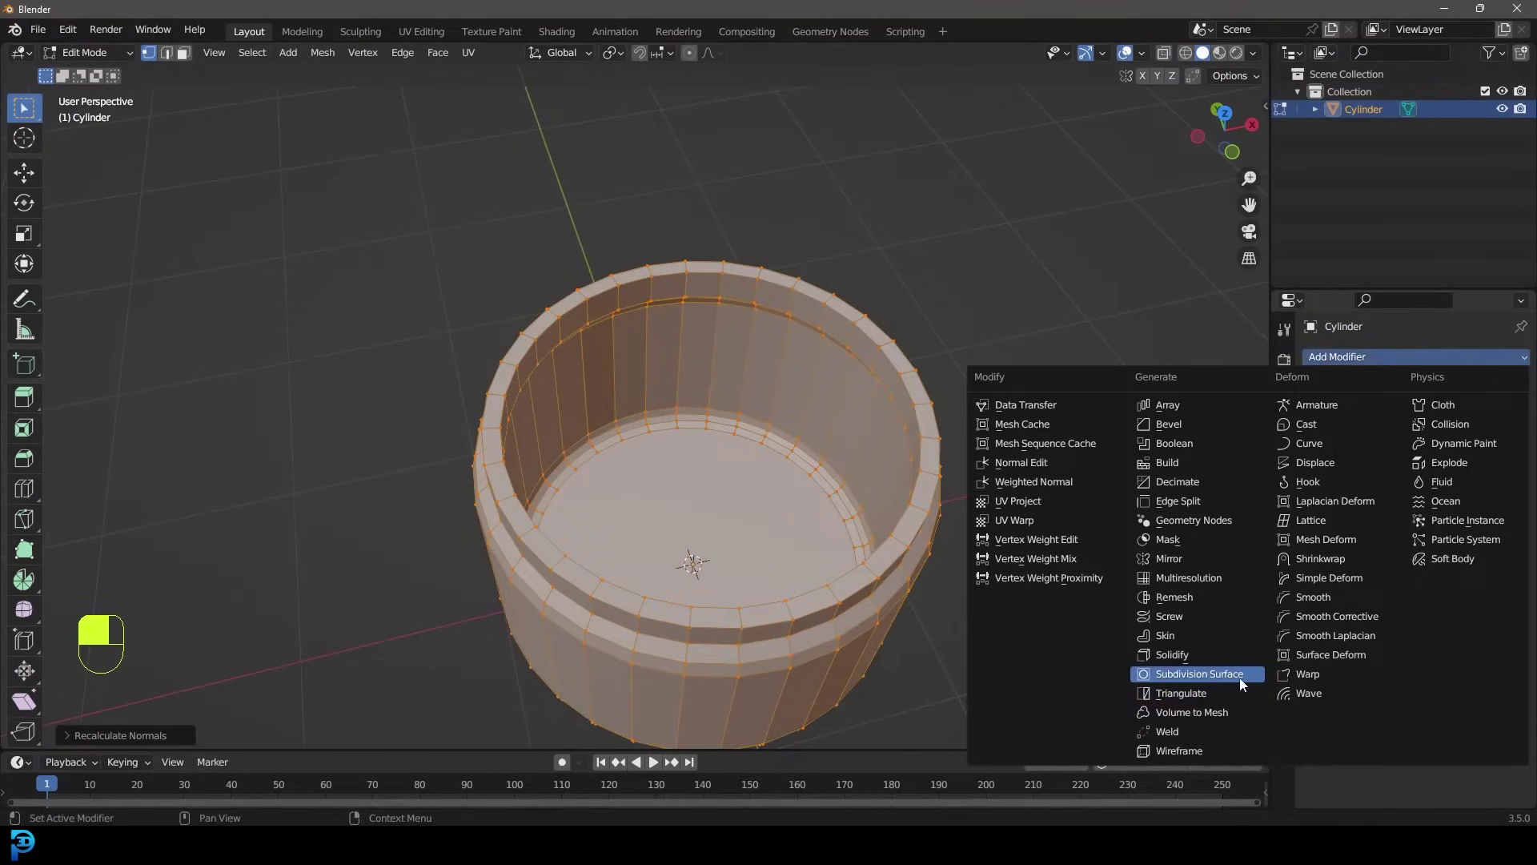
{"action": "left_click", "coordinate": [1231, 682]}
{"action": "scroll", "coordinate": [717, 397], "scroll_direction": "down", "scroll_amount": 5}
{"action": "middle_click_drag", "start_coordinate": [717, 449], "coordinate": [717, 398]}
{"action": "scroll", "coordinate": [717, 398], "scroll_direction": "up", "scroll_amount": 5}
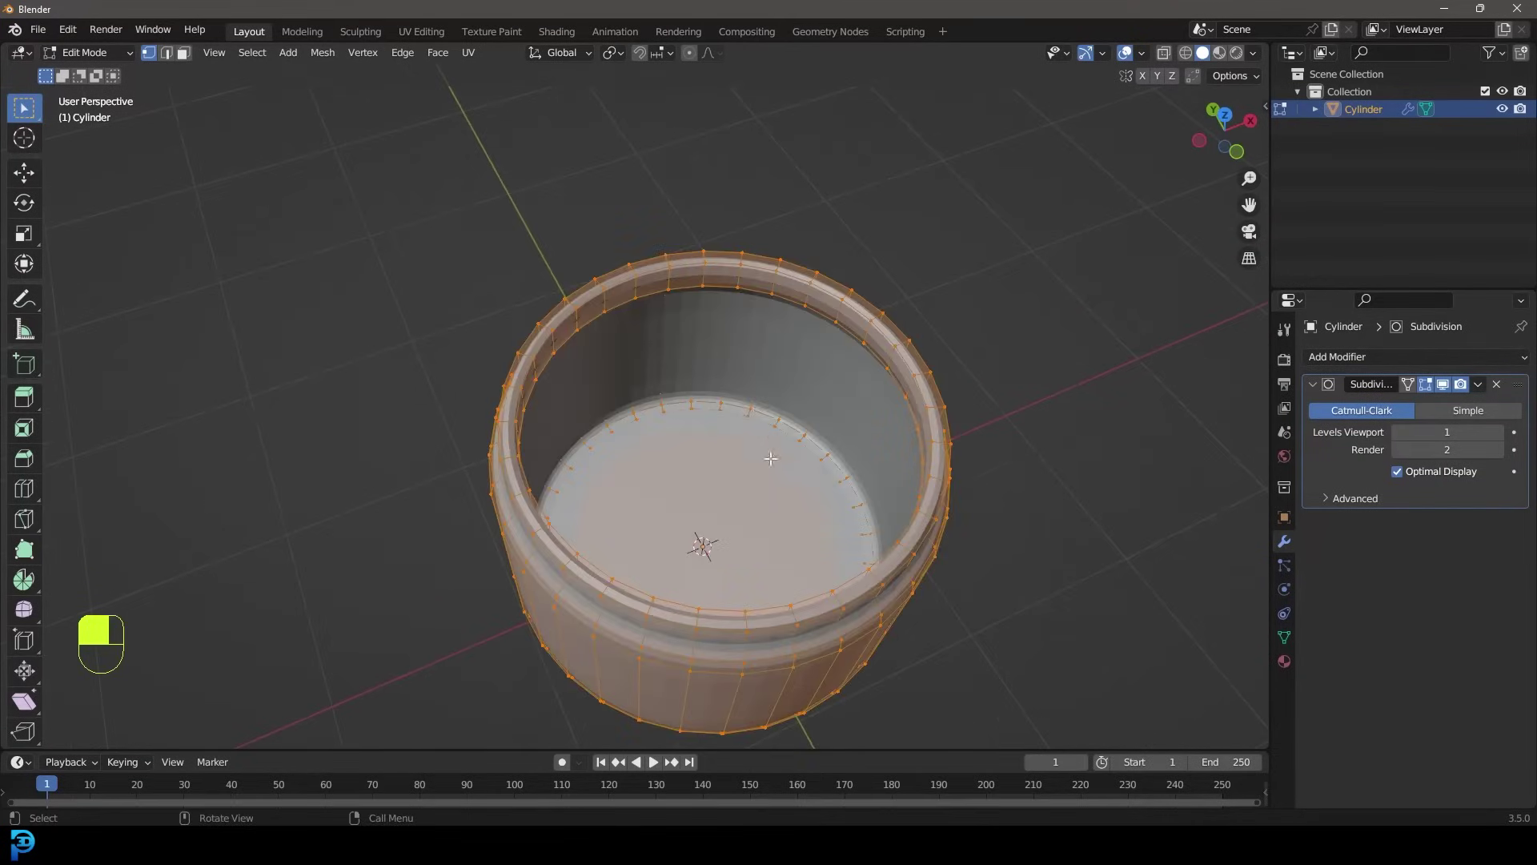
Select only the jar's inner bottom face and switch to wireframe shading
{"action": "key", "text": "alt+a"}
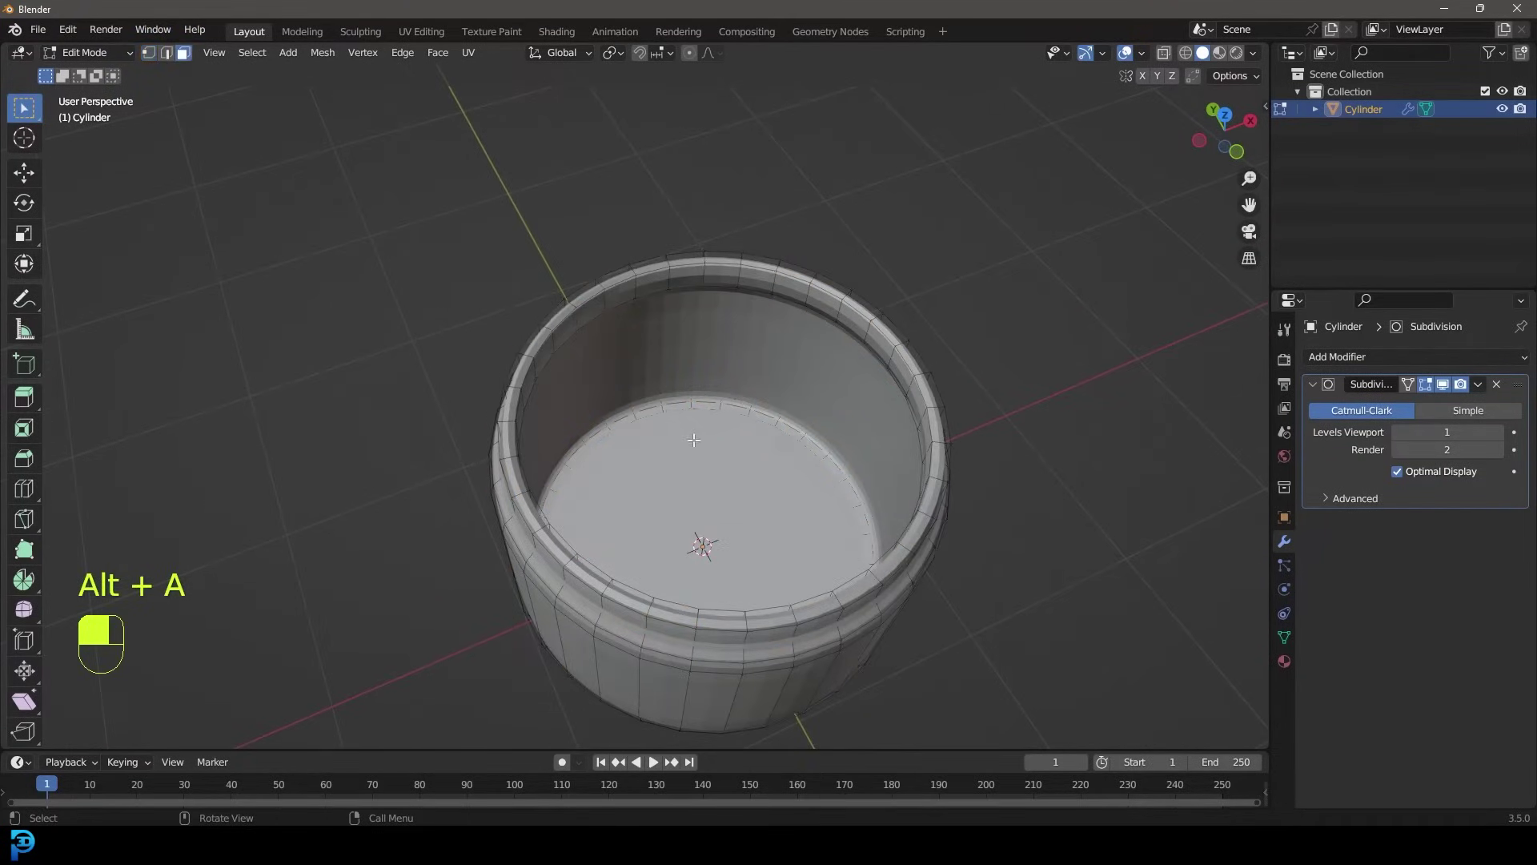
{"action": "left_click", "coordinate": [694, 440]}
{"action": "scroll", "coordinate": [694, 441], "scroll_direction": "down", "scroll_amount": 2}
{"action": "middle_click_drag", "start_coordinate": [694, 440], "coordinate": [693, 384]}
{"action": "key", "text": "z"}
{"action": "left_click", "coordinate": [622, 378]}
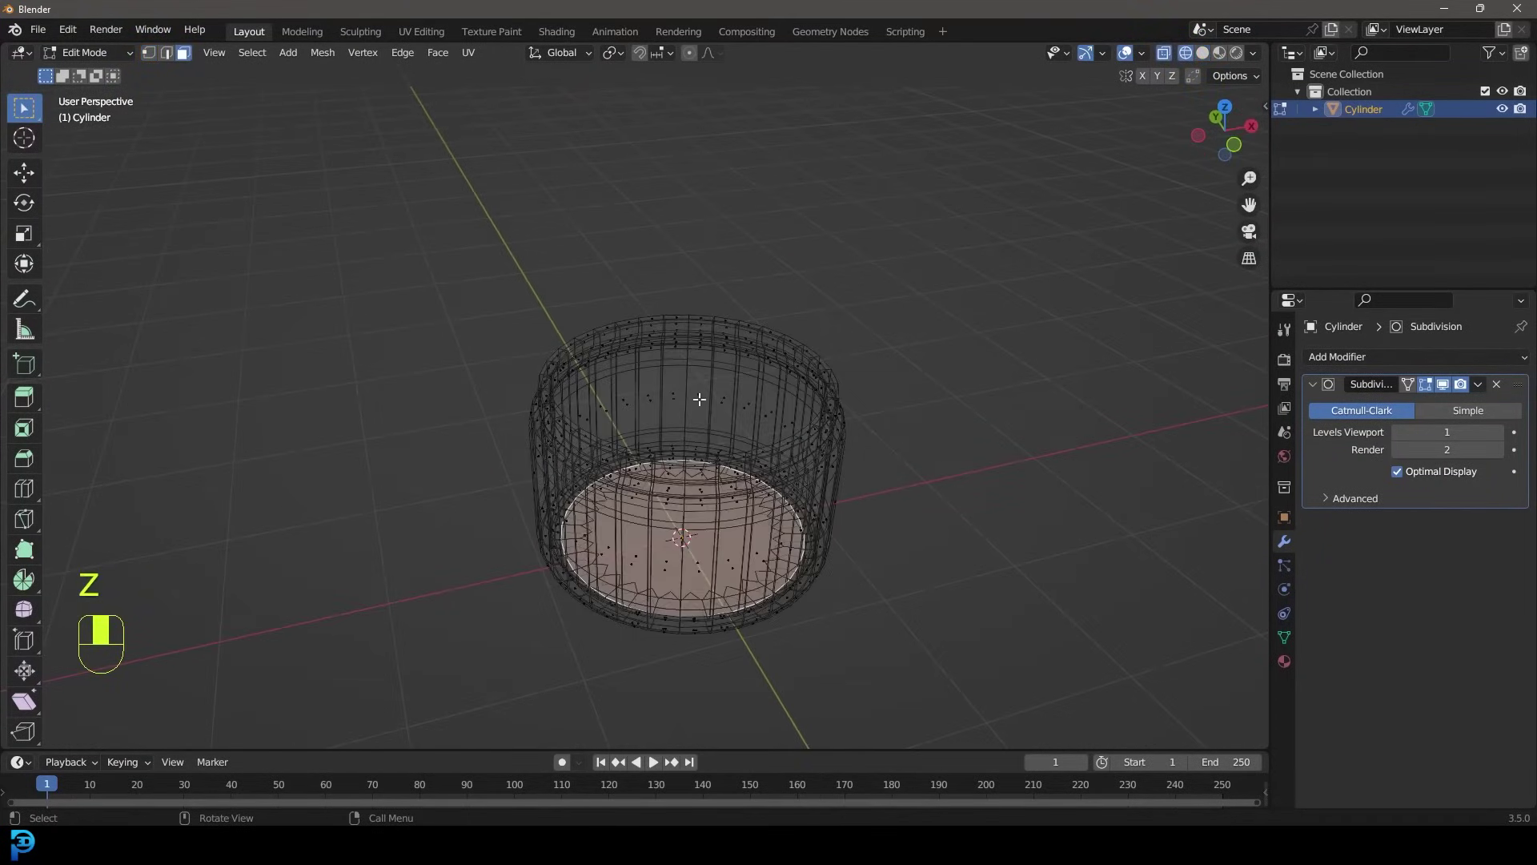
Grow the selection up the inner walls, duplicate it, and separate it into Cylinder.001
{"action": "key", "text": "ctrl+KP_Add"}
{"action": "key", "text": "ctrl+KP_Add"}
{"action": "key", "text": "ctrl+KP_Add"}
{"action": "key", "text": "ctrl+KP_Add"}
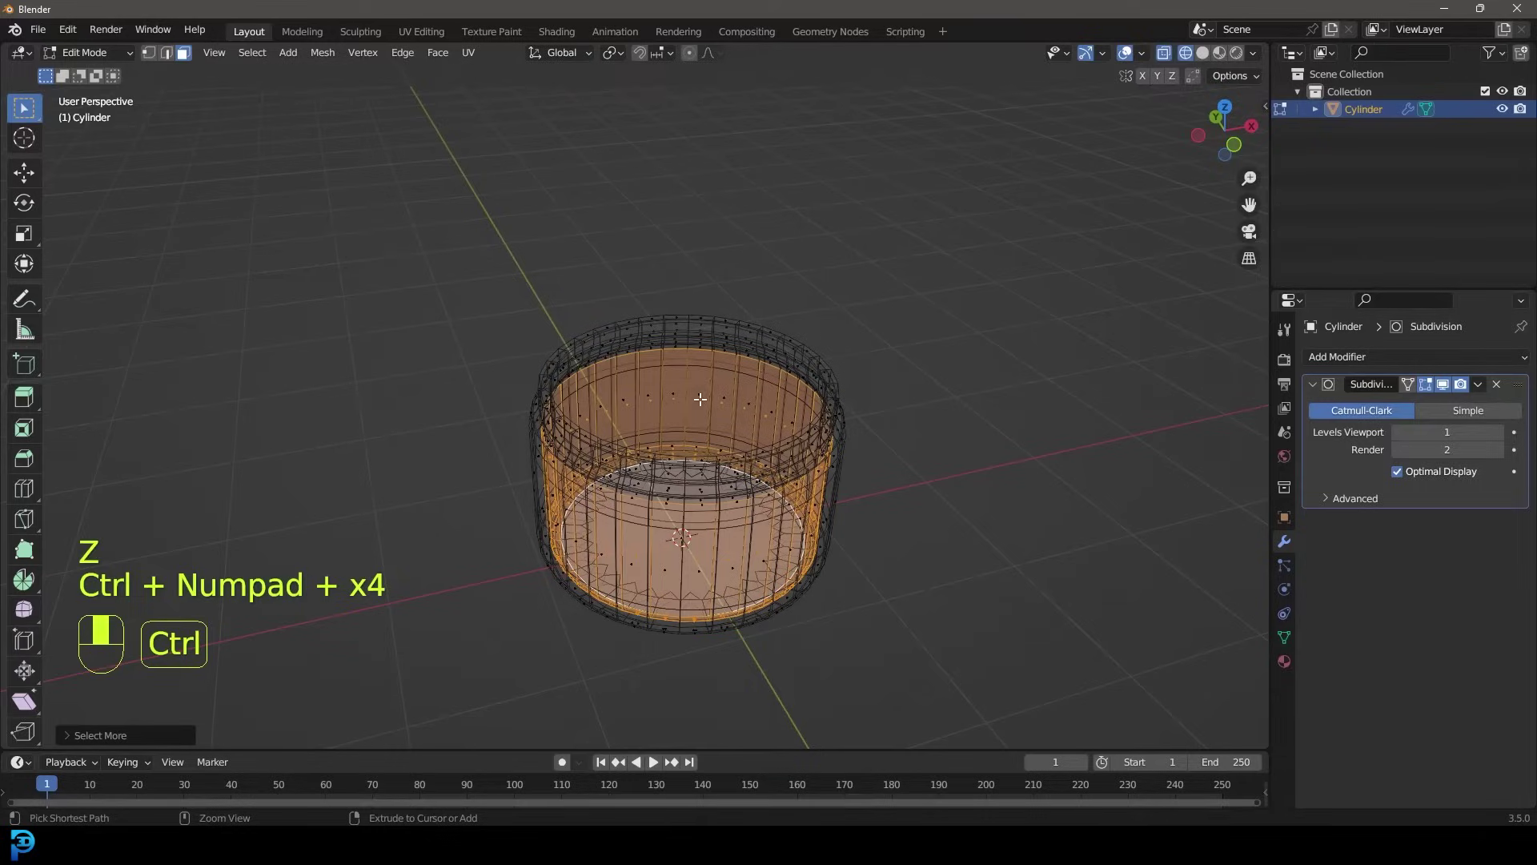
{"action": "middle_click_drag", "start_coordinate": [701, 393], "coordinate": [714, 373]}
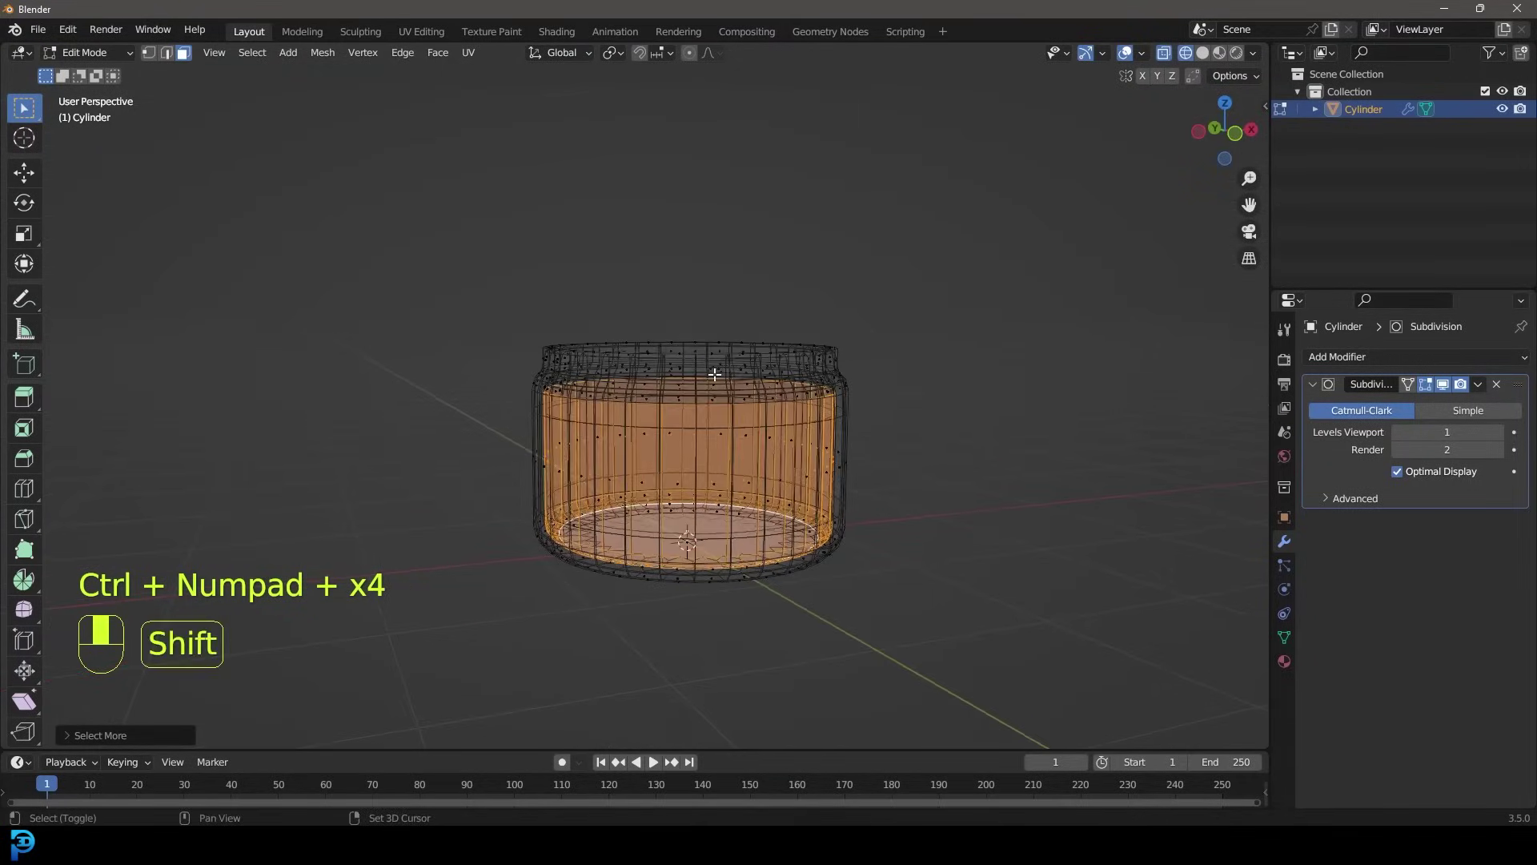
{"action": "key", "text": "shift+d"}
{"action": "right_click", "coordinate": [745, 332]}
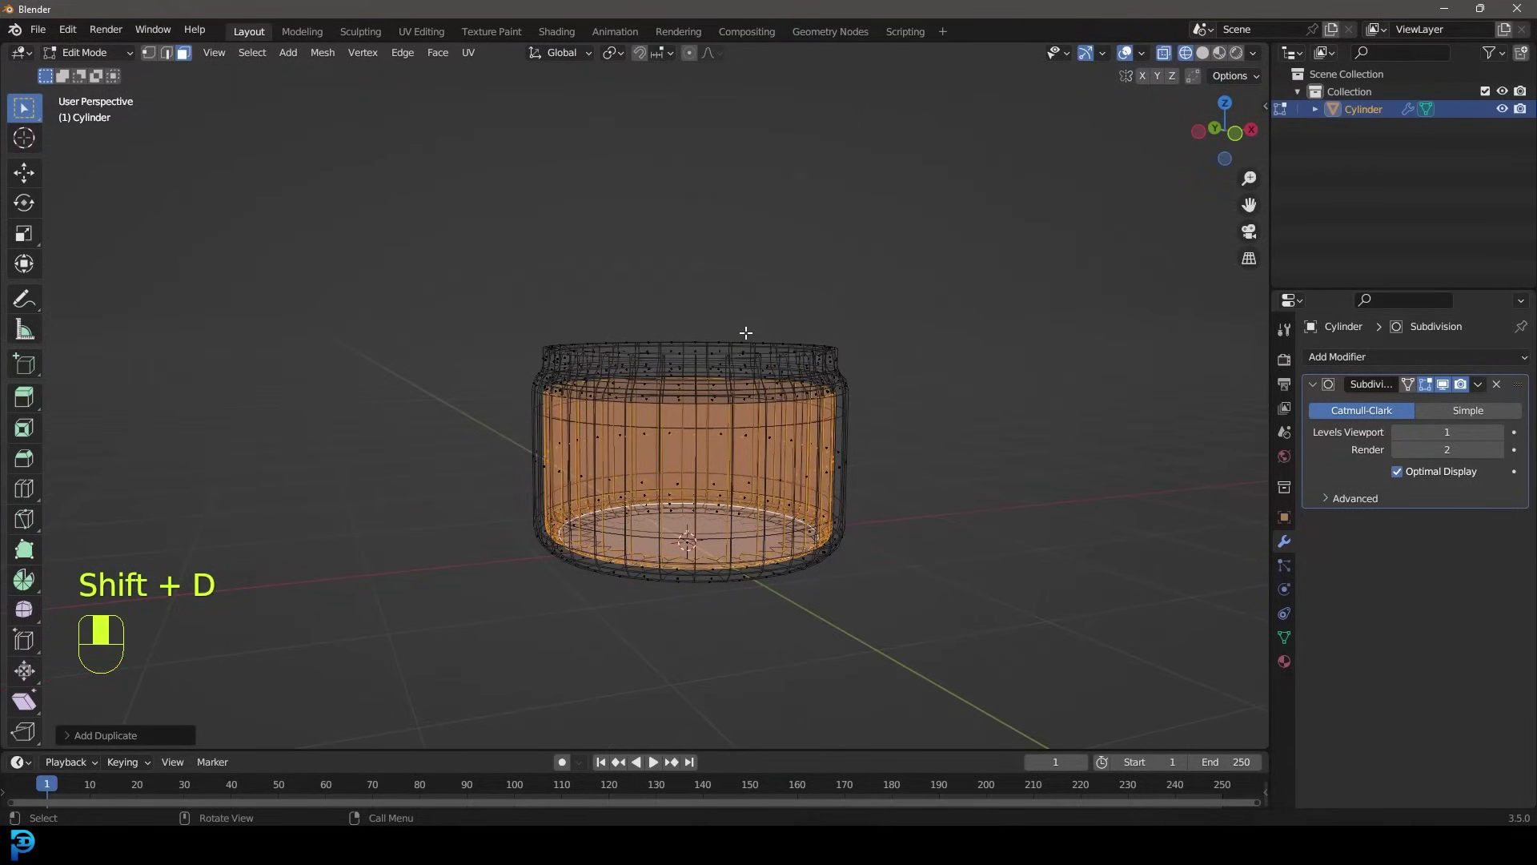
{"action": "key", "text": "p"}
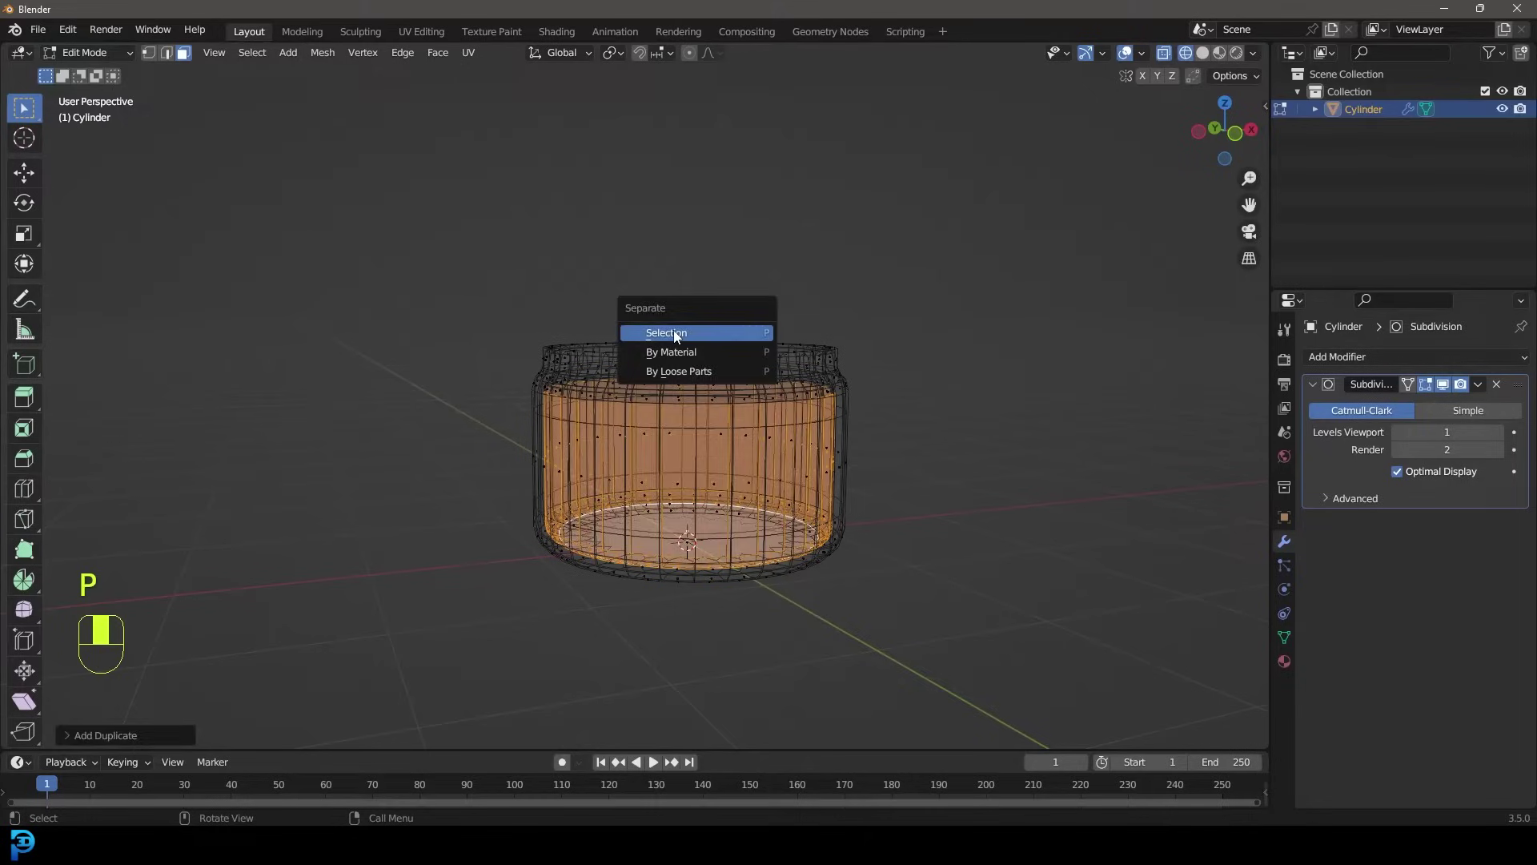
{"action": "left_click", "coordinate": [674, 330]}
{"action": "key", "text": "Tab"}
Select Cylinder.001 in wireframe view and edit its mesh in vertex select mode
{"action": "middle_click_drag", "start_coordinate": [732, 308], "coordinate": [720, 341]}
{"action": "key", "text": "z"}
{"action": "left_click", "coordinate": [728, 386]}
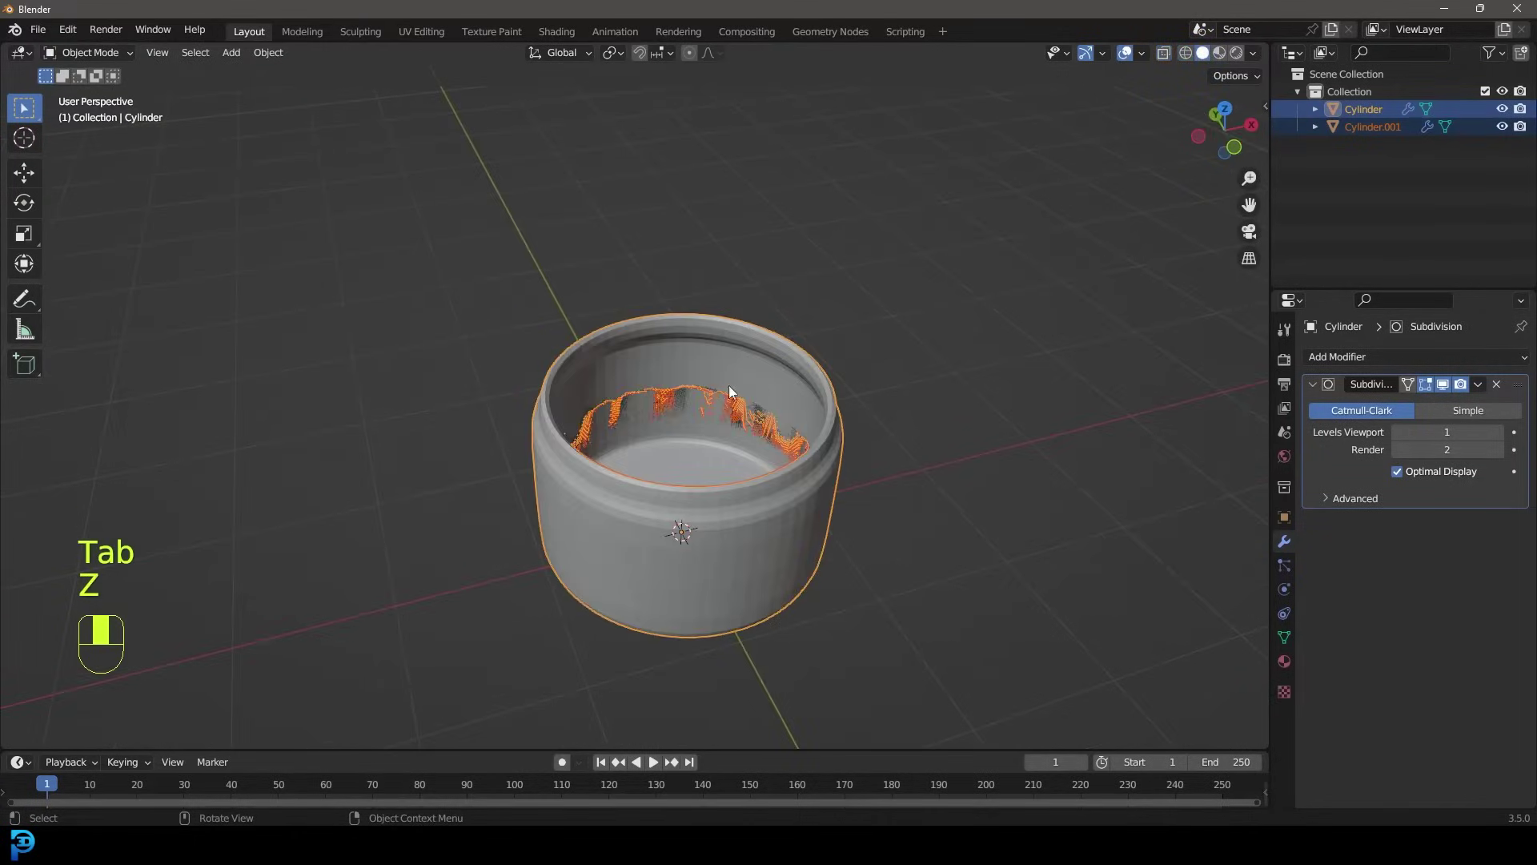
{"action": "key", "text": "z"}
{"action": "left_click", "coordinate": [674, 397]}
{"action": "left_click", "coordinate": [684, 397]}
{"action": "middle_click_drag", "start_coordinate": [683, 397], "coordinate": [755, 362]}
{"action": "key", "text": "g"}
{"action": "right_click", "coordinate": [742, 324]}
{"action": "key", "text": "Tab"}
{"action": "left_click", "coordinate": [148, 53]}
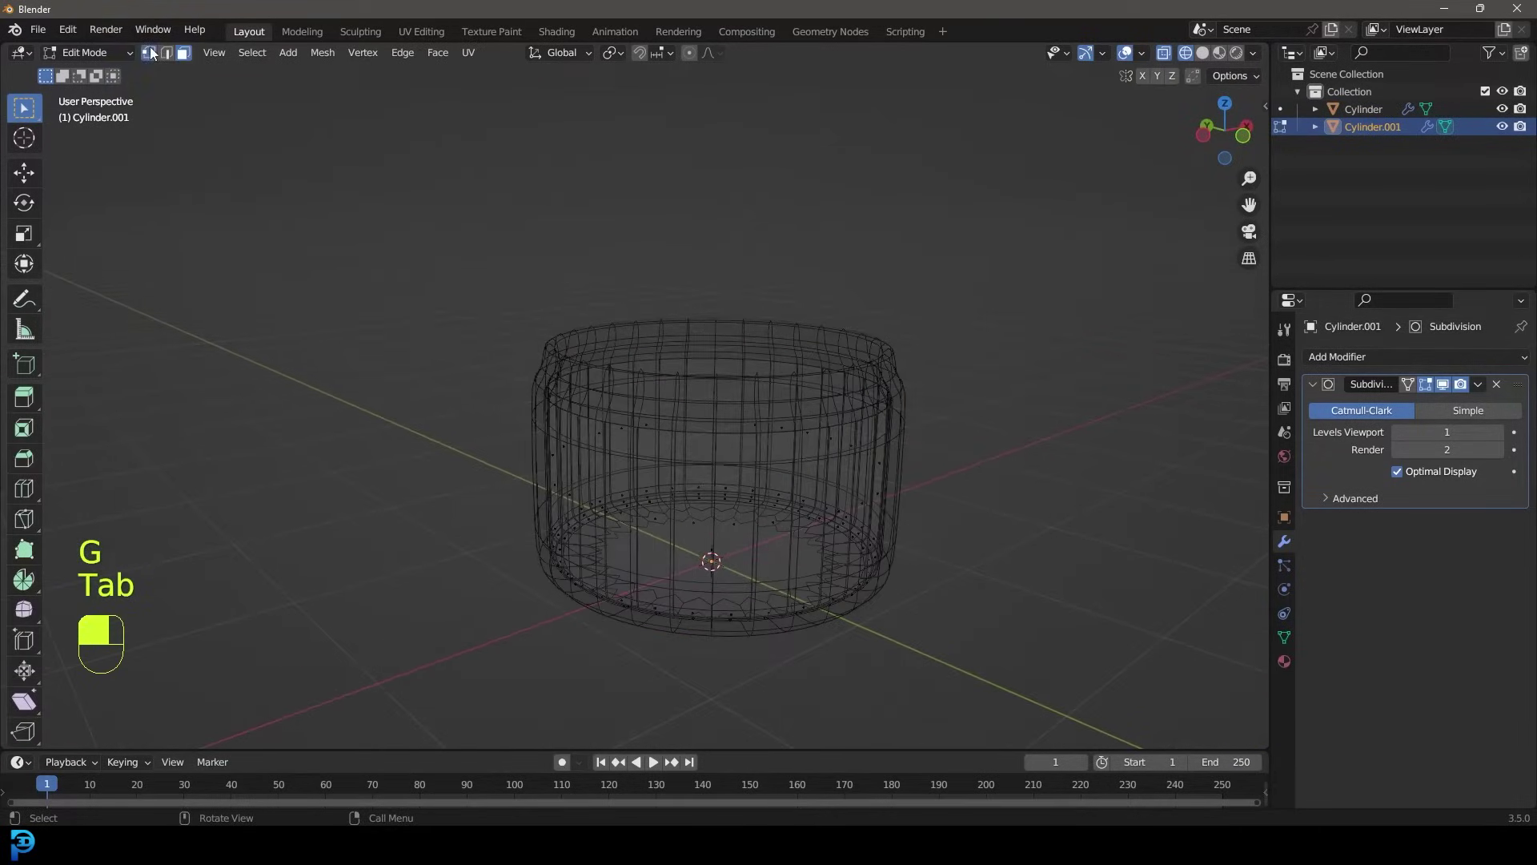
Extrude the top vertex ring of Cylinder.001 and scale it inward
{"action": "middle_click_drag", "start_coordinate": [607, 351], "coordinate": [606, 326]}
{"action": "left_click_drag", "start_coordinate": [382, 206], "coordinate": [996, 426]}
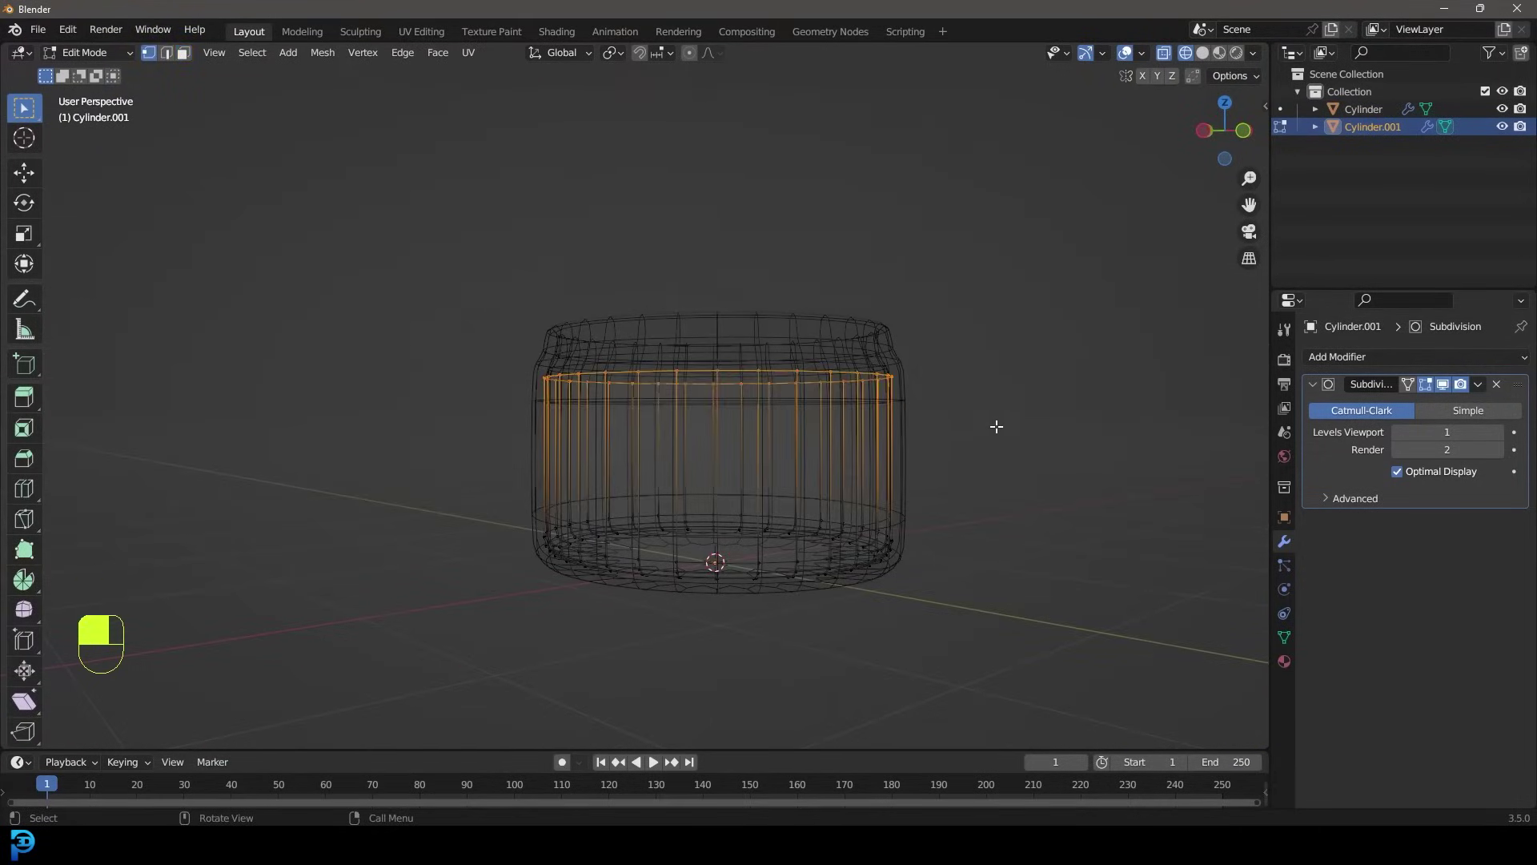
{"action": "key", "text": "KP_1"}
{"action": "scroll", "coordinate": [996, 425], "scroll_direction": "up", "scroll_amount": 2}
{"action": "key", "text": "e"}
{"action": "key", "text": "s"}
{"action": "left_click", "coordinate": [997, 479]}
{"action": "middle_click_drag", "start_coordinate": [837, 352], "coordinate": [833, 435]}
Extrude and shrink the ring twice more, then fill the small centre with a face
{"action": "key", "text": "e"}
{"action": "key", "text": "s"}
{"action": "left_click", "coordinate": [964, 513]}
{"action": "key", "text": "e"}
{"action": "key", "text": "s"}
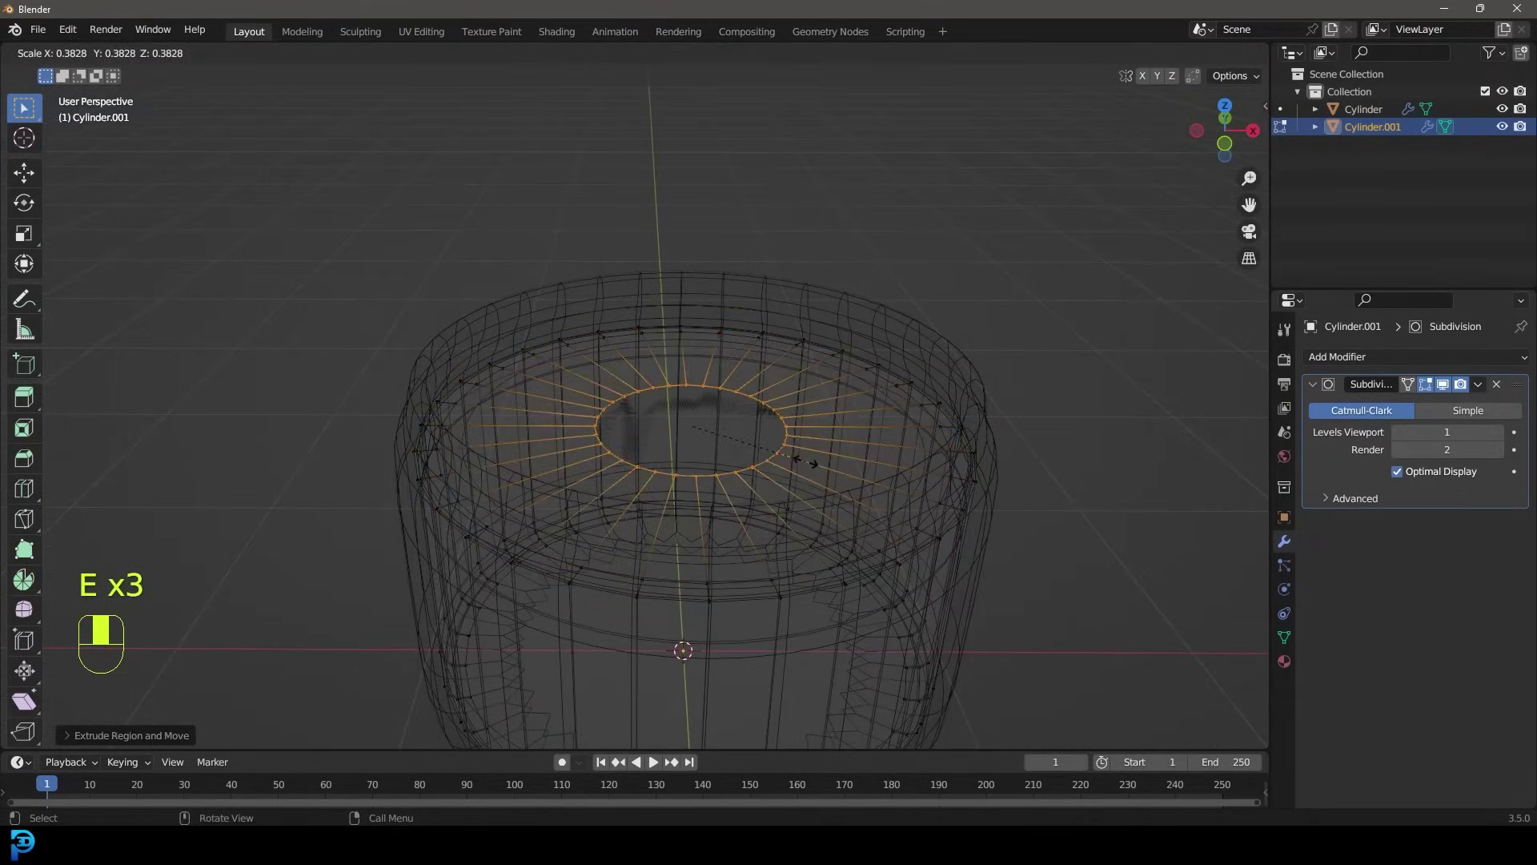
{"action": "left_click", "coordinate": [806, 461]}
{"action": "key", "text": "f"}
Add a loop cut near the top of Cylinder.001's walls and return to solid Object Mode
{"action": "scroll", "coordinate": [805, 461], "scroll_direction": "down", "scroll_amount": 5}
{"action": "middle_click_drag", "start_coordinate": [805, 461], "coordinate": [683, 450]}
{"action": "scroll", "coordinate": [683, 450], "scroll_direction": "up", "scroll_amount": 4}
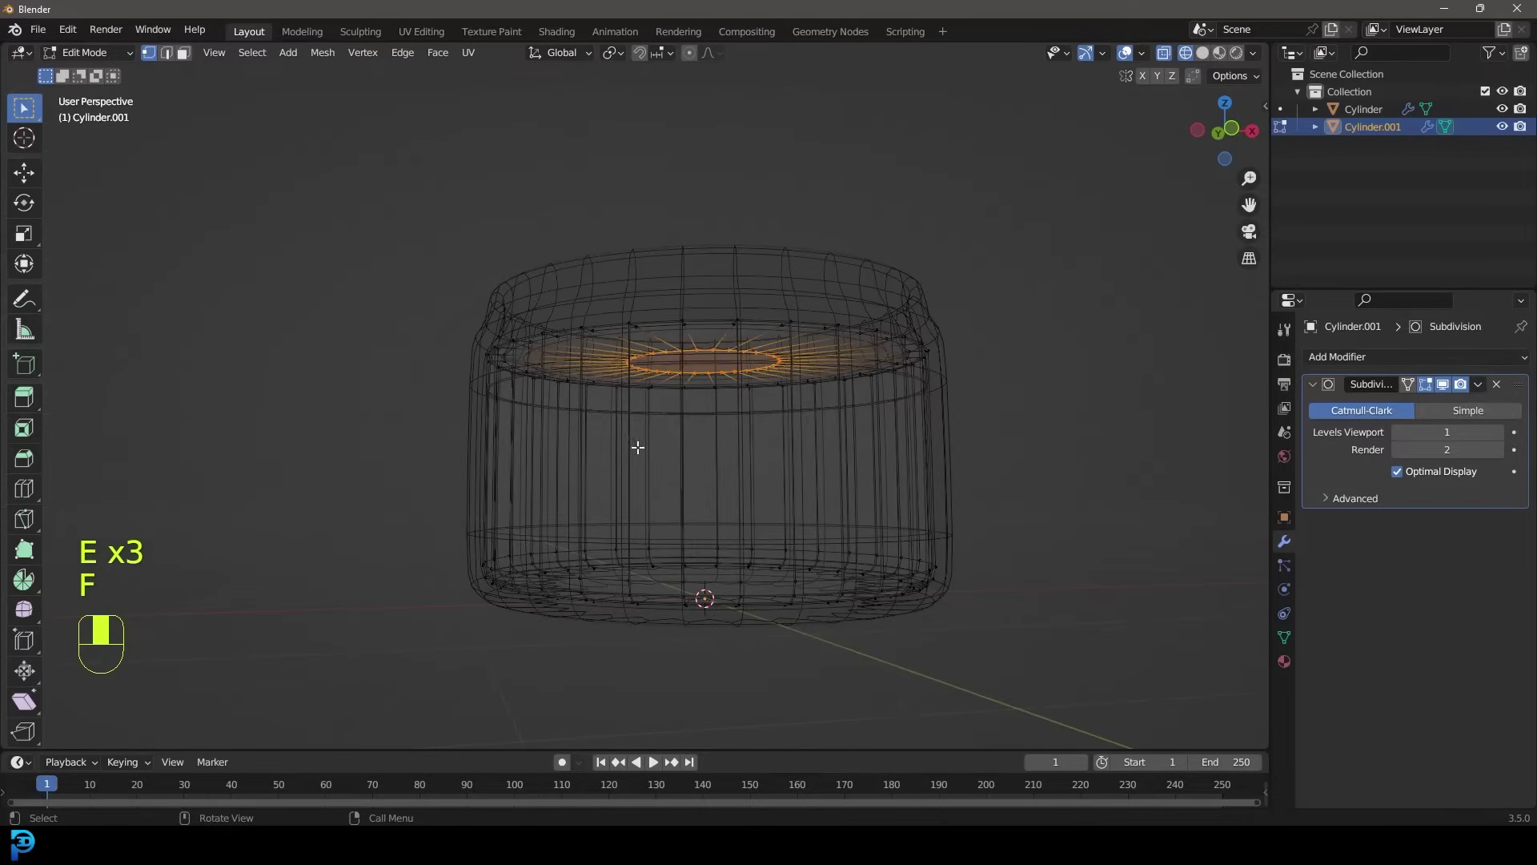
{"action": "middle_click_drag", "start_coordinate": [477, 439], "coordinate": [498, 455]}
{"action": "key", "text": "ctrl+r"}
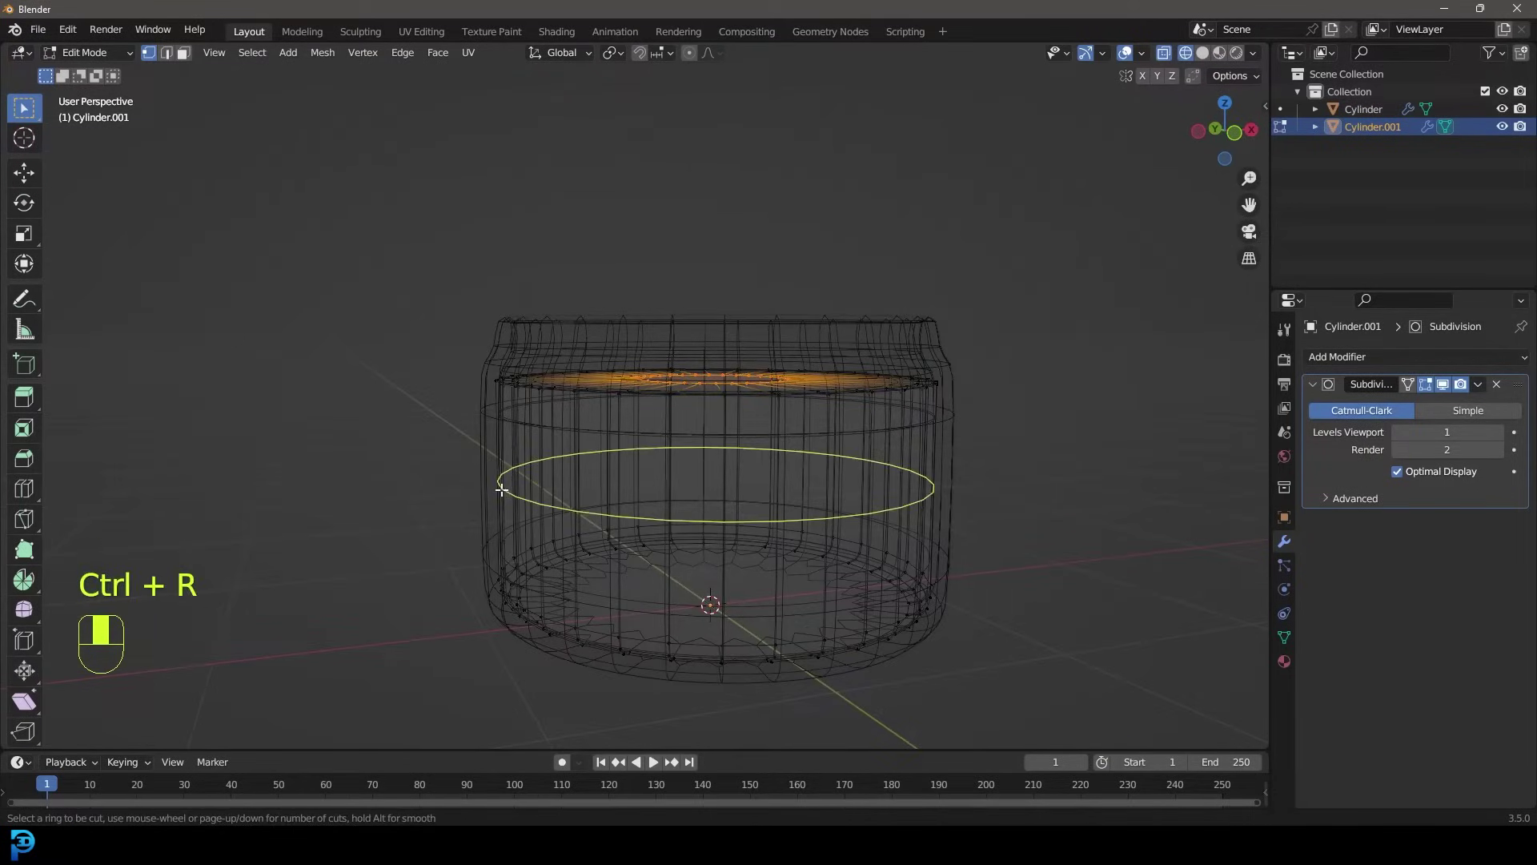
{"action": "left_click", "coordinate": [501, 489]}
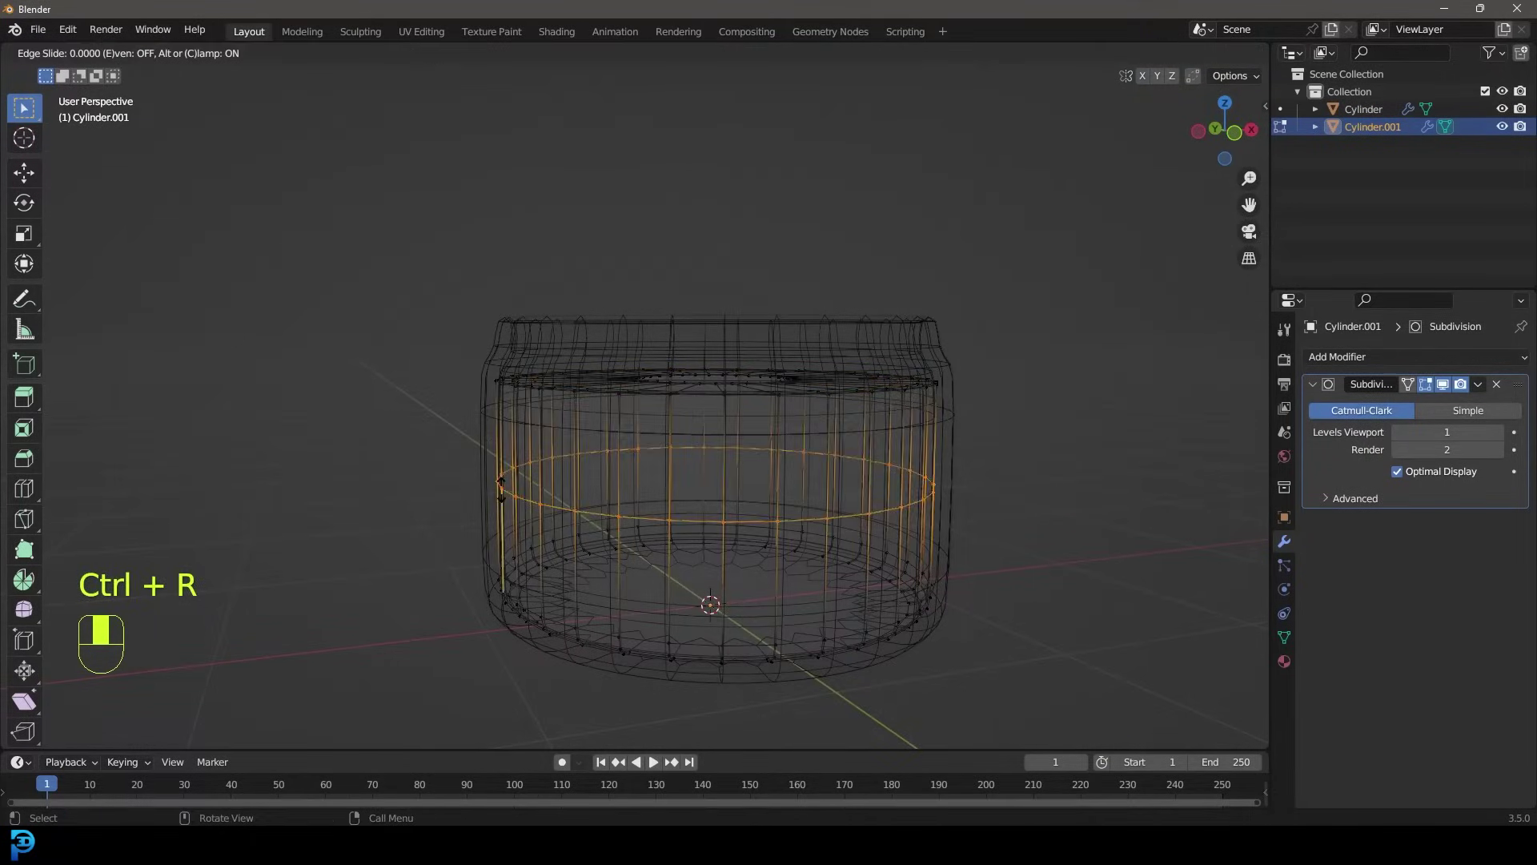
{"action": "left_click", "coordinate": [505, 395]}
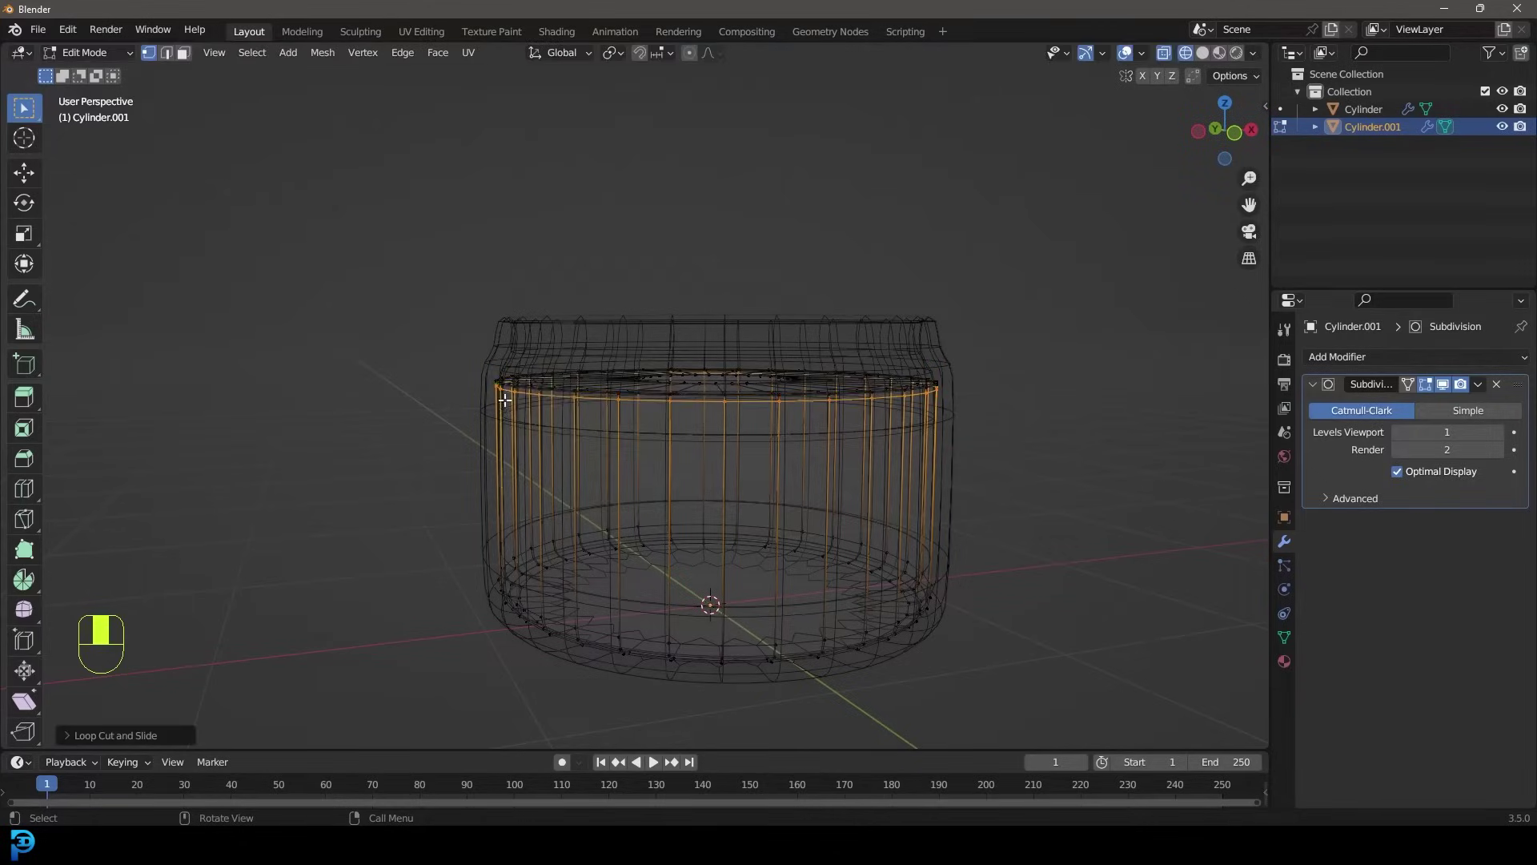
{"action": "key", "text": "z"}
{"action": "left_click", "coordinate": [628, 398]}
{"action": "mouse_move", "coordinate": [727, 359]}
{"action": "middle_mouse_down"}
{"action": "mouse_move", "coordinate": [742, 400]}
{"action": "mouse_move", "coordinate": [703, 360]}
{"action": "middle_mouse_up"}
{"action": "key", "text": "Tab"}
Lower Cylinder.001's upper vertices about 0.16 m so it sits below the jar rim
{"action": "key", "text": "KP_1"}
{"action": "key", "text": "z"}
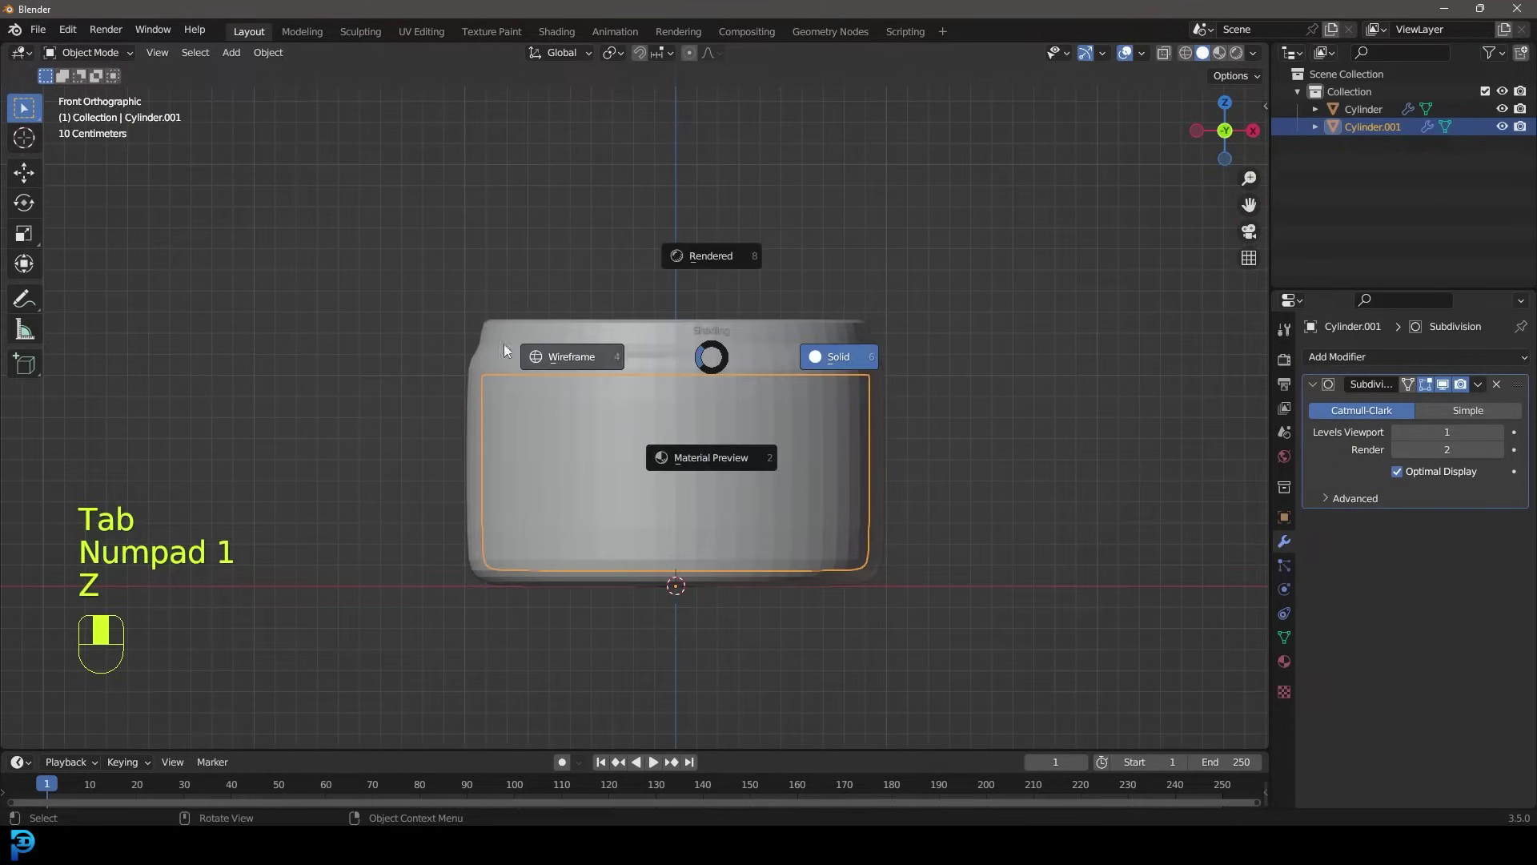
{"action": "left_click", "coordinate": [503, 343]}
{"action": "key", "text": "Tab"}
{"action": "left_click_drag", "start_coordinate": [299, 197], "coordinate": [1053, 437]}
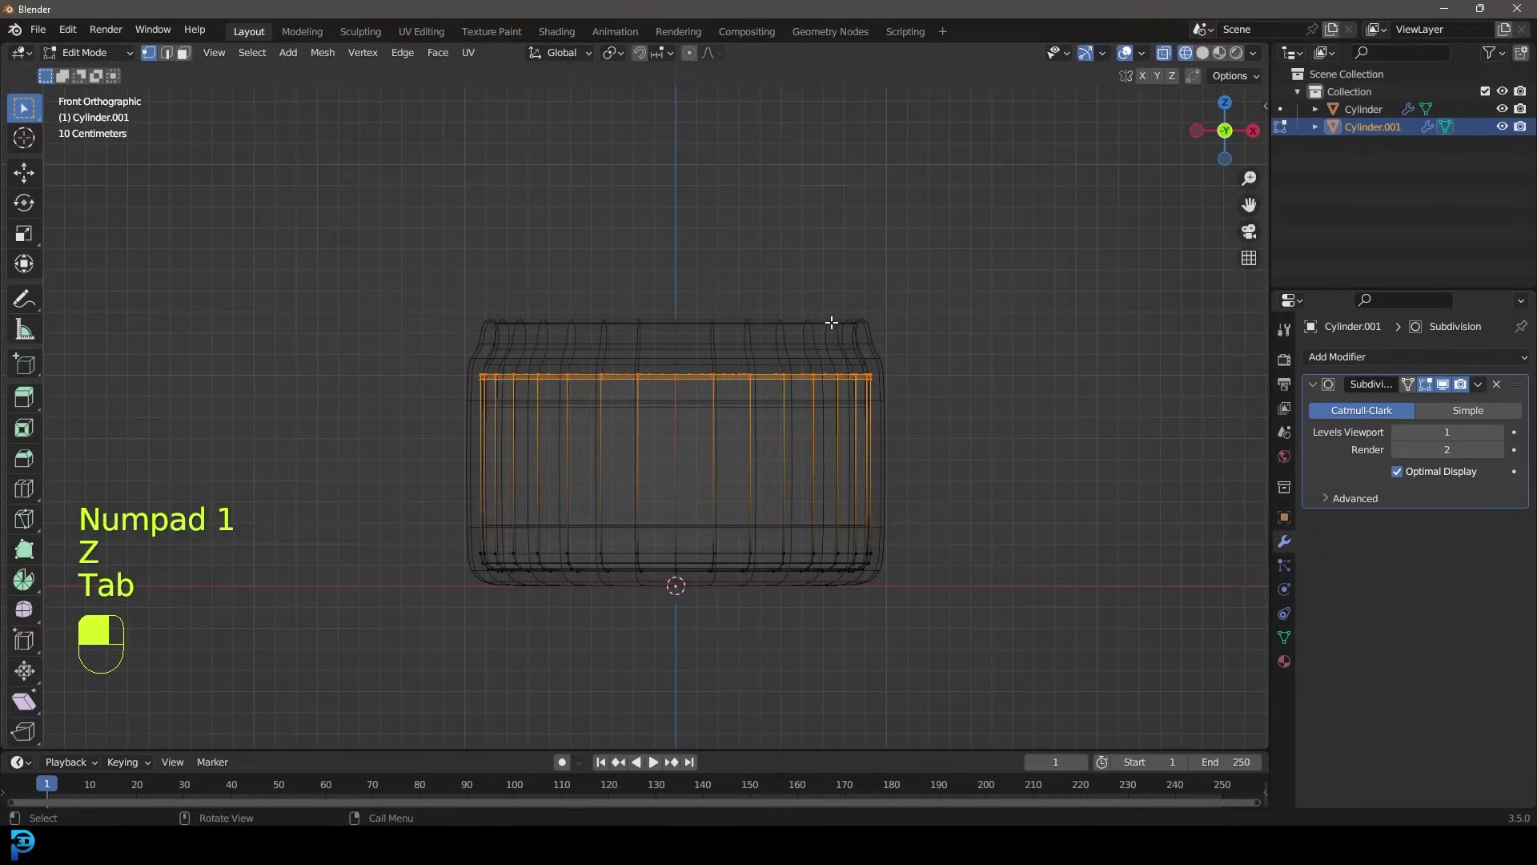
{"action": "key", "text": "g"}
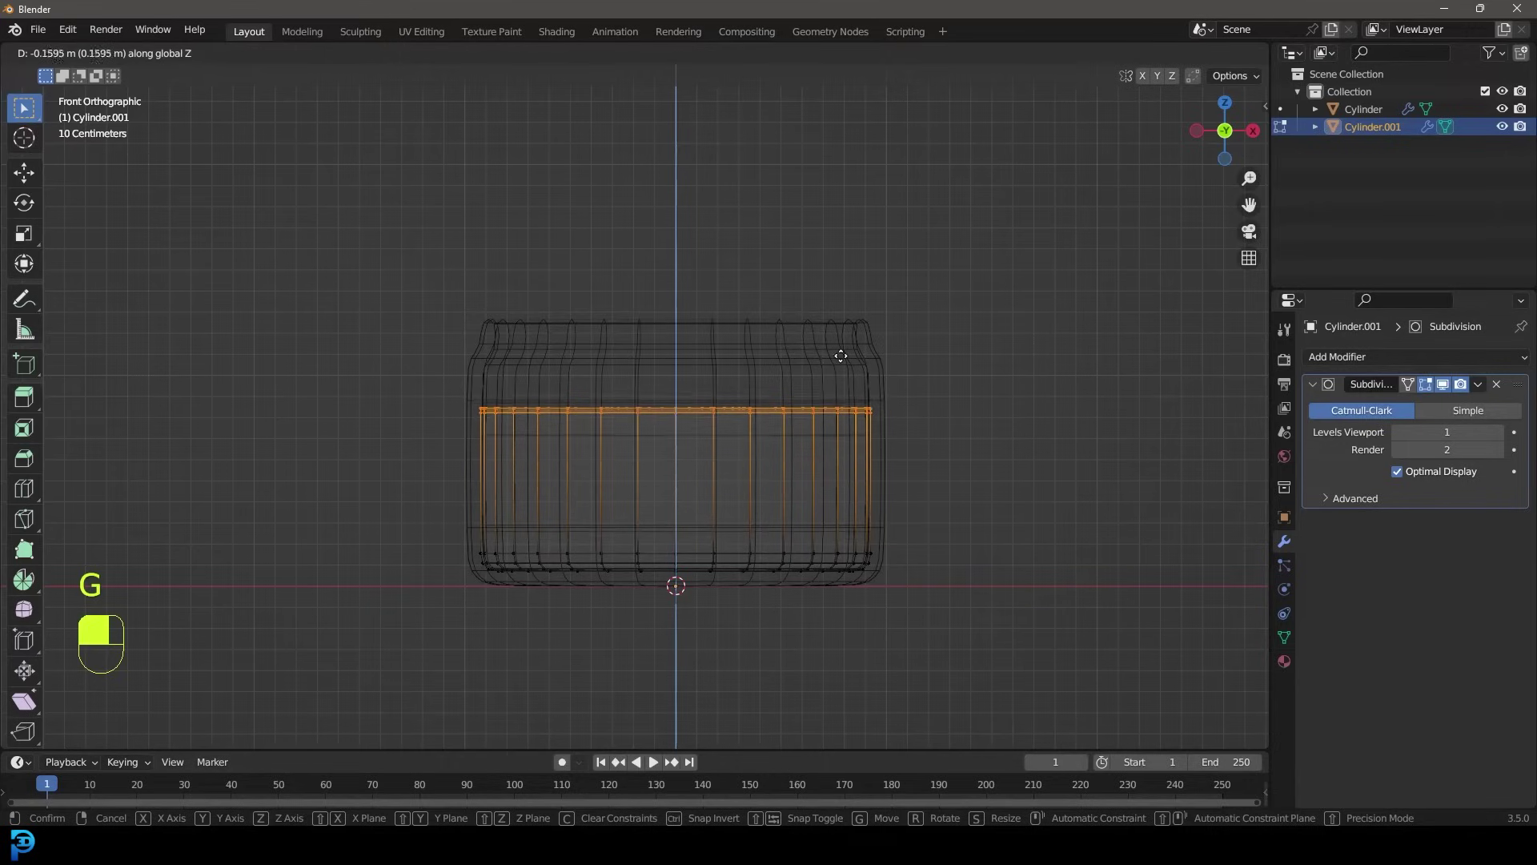
{"action": "left_click", "coordinate": [840, 355]}
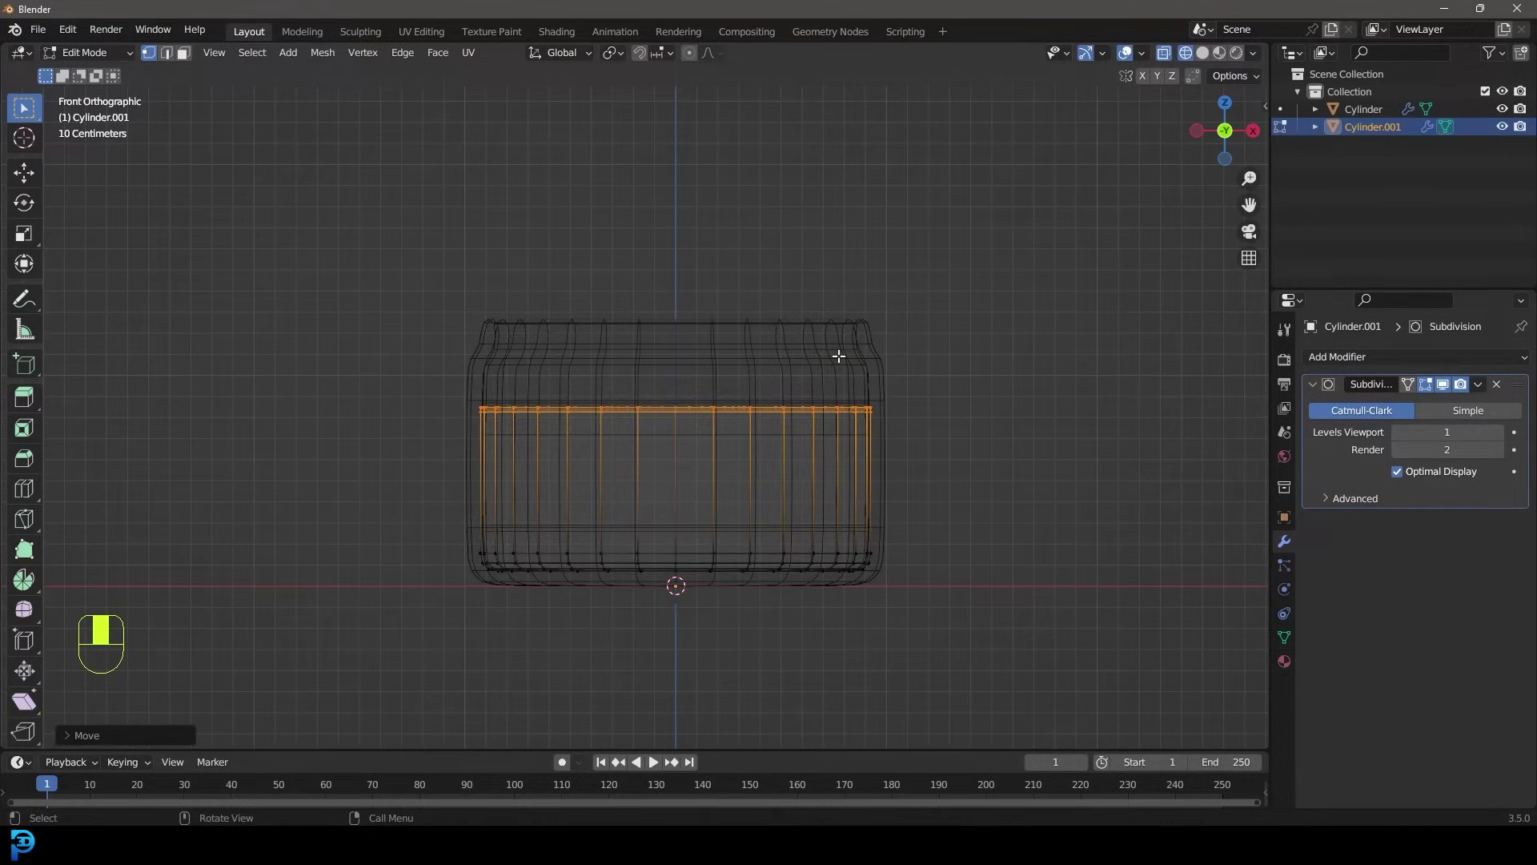
{"action": "key", "text": "Tab"}
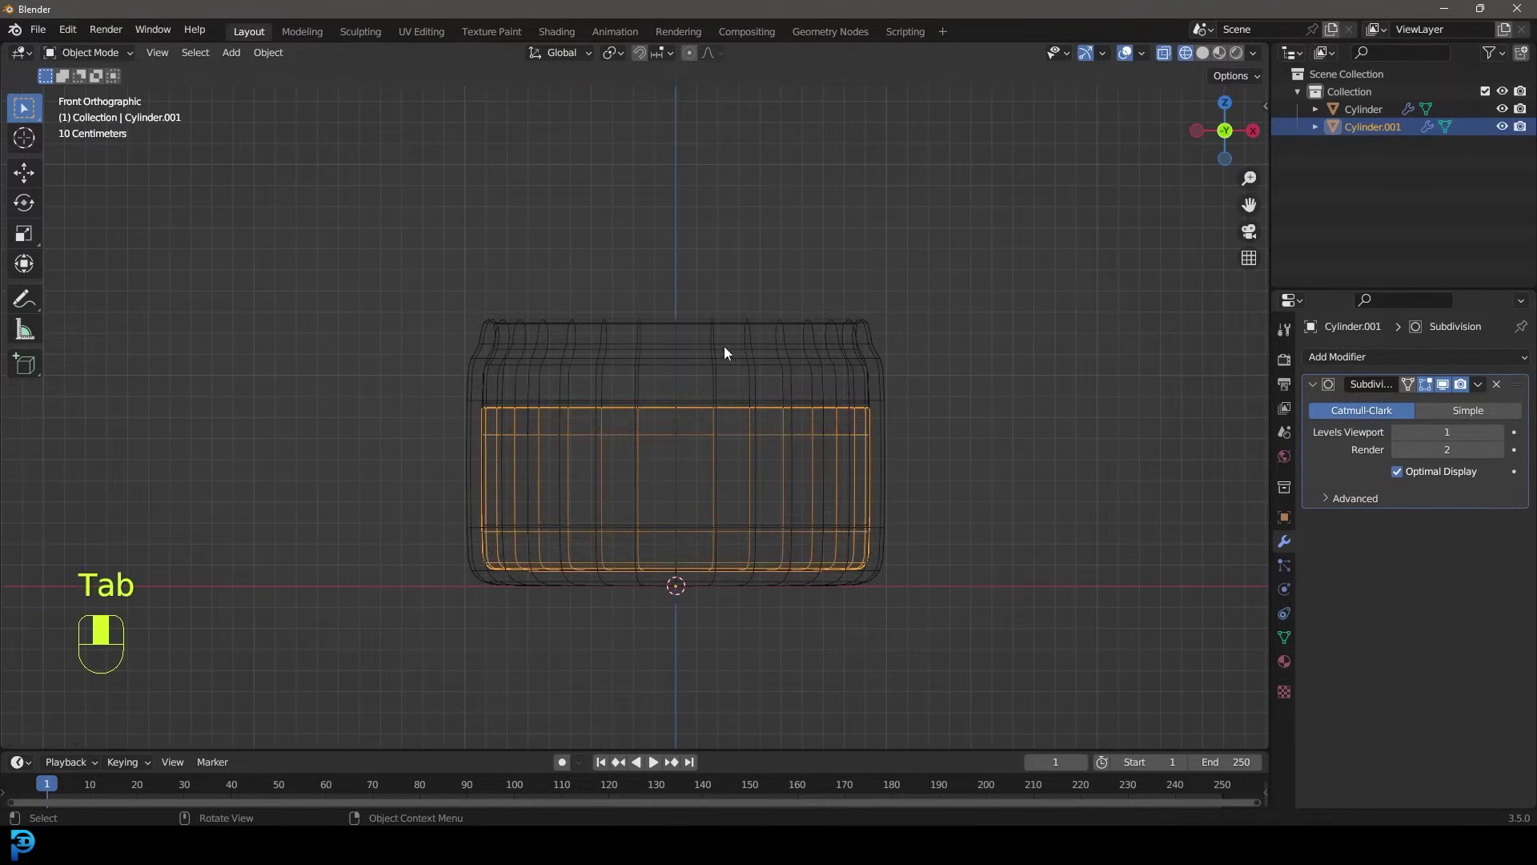
{"action": "key", "text": "z"}
{"action": "mouse_move", "coordinate": [835, 340]}
{"action": "middle_mouse_down"}
{"action": "mouse_move", "coordinate": [746, 381]}
{"action": "mouse_move", "coordinate": [747, 359]}
{"action": "middle_mouse_up"}
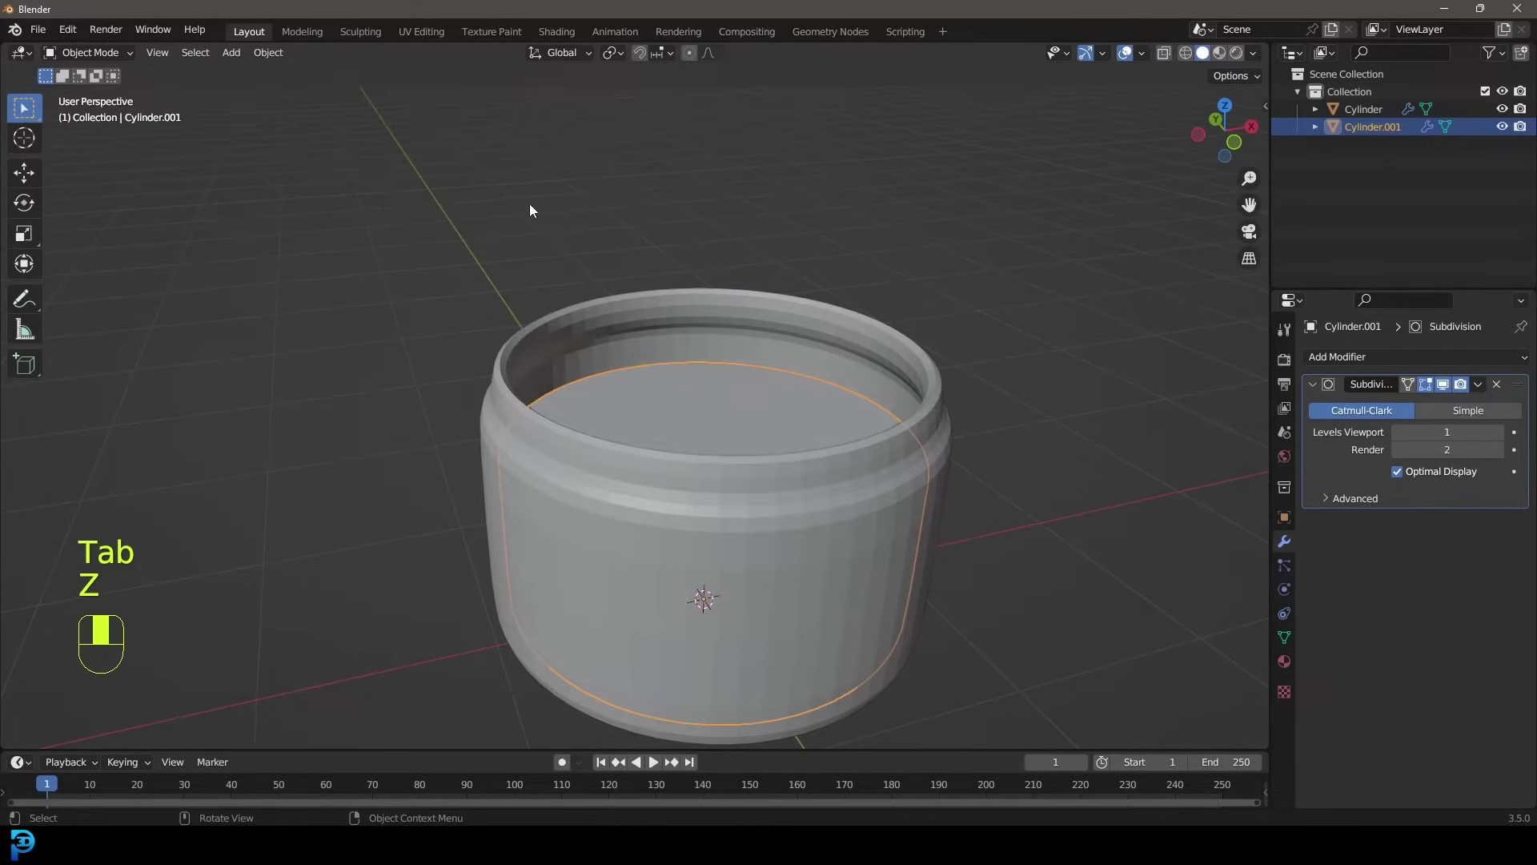
Shade both jar cylinders smooth, then select the inner Cylinder.001
{"action": "key", "text": "a"}
{"action": "right_click", "coordinate": [636, 234]}
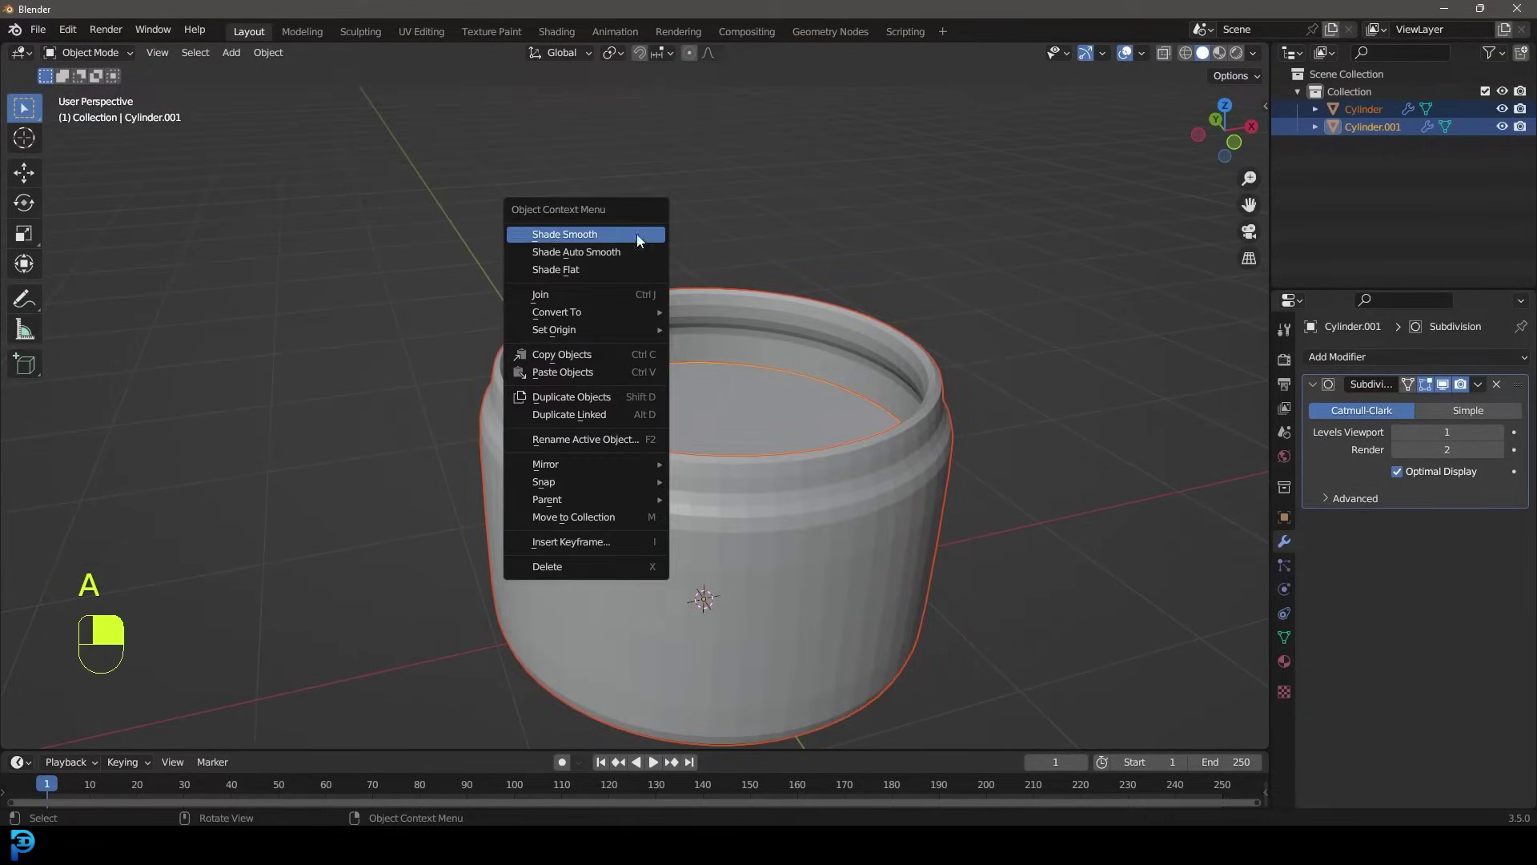
{"action": "left_click", "coordinate": [582, 239]}
{"action": "scroll", "coordinate": [699, 458], "scroll_direction": "down", "scroll_amount": 2}
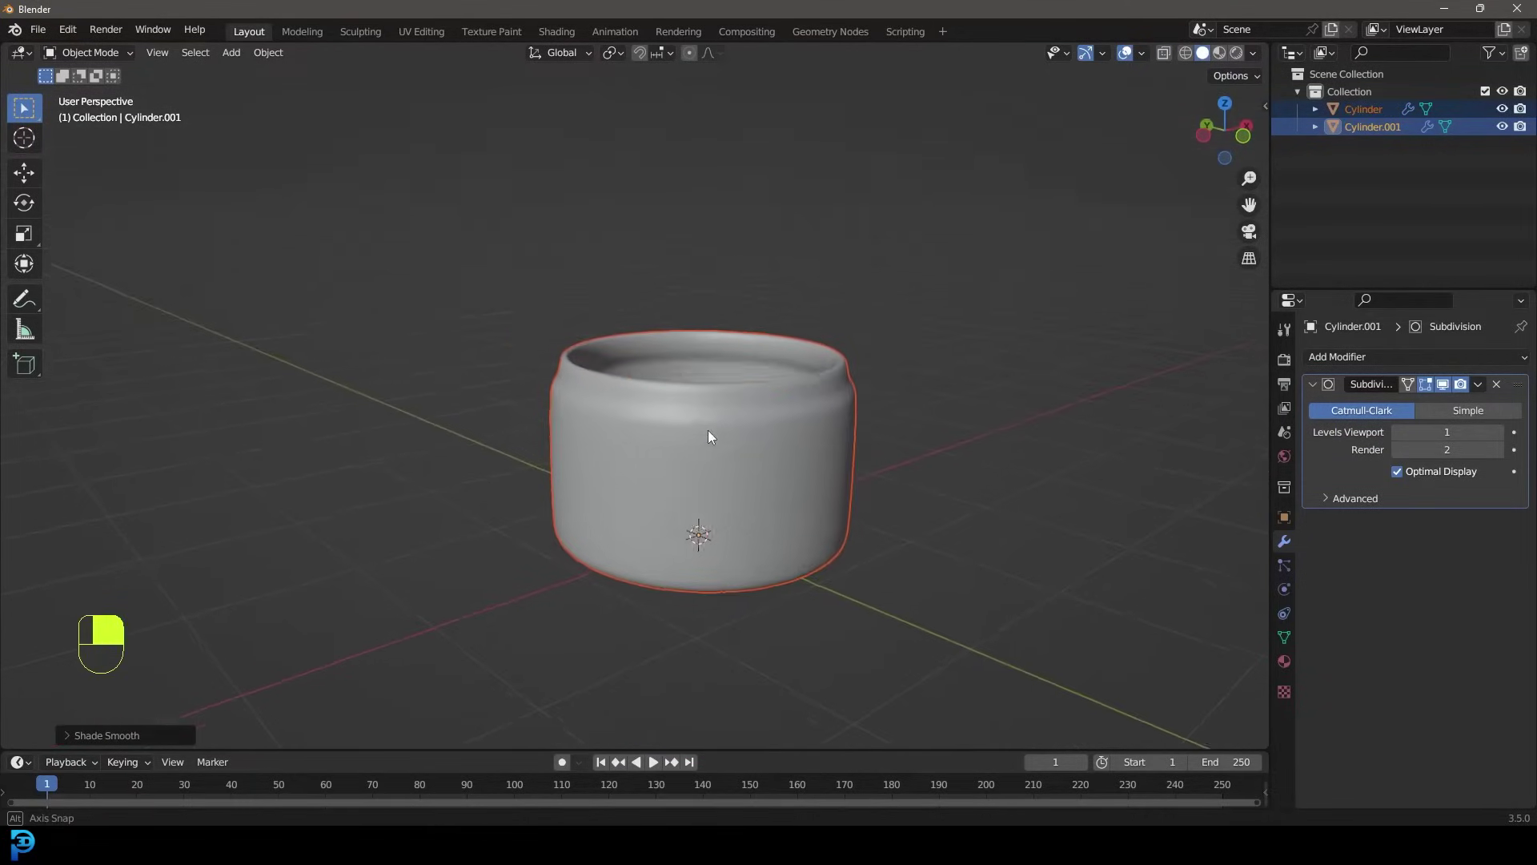
{"action": "key", "text": "alt+a"}
{"action": "mouse_move", "coordinate": [758, 397]}
{"action": "middle_mouse_down"}
{"action": "mouse_move", "coordinate": [701, 395]}
{"action": "mouse_move", "coordinate": [721, 445]}
{"action": "mouse_move", "coordinate": [744, 421]}
{"action": "middle_mouse_up"}
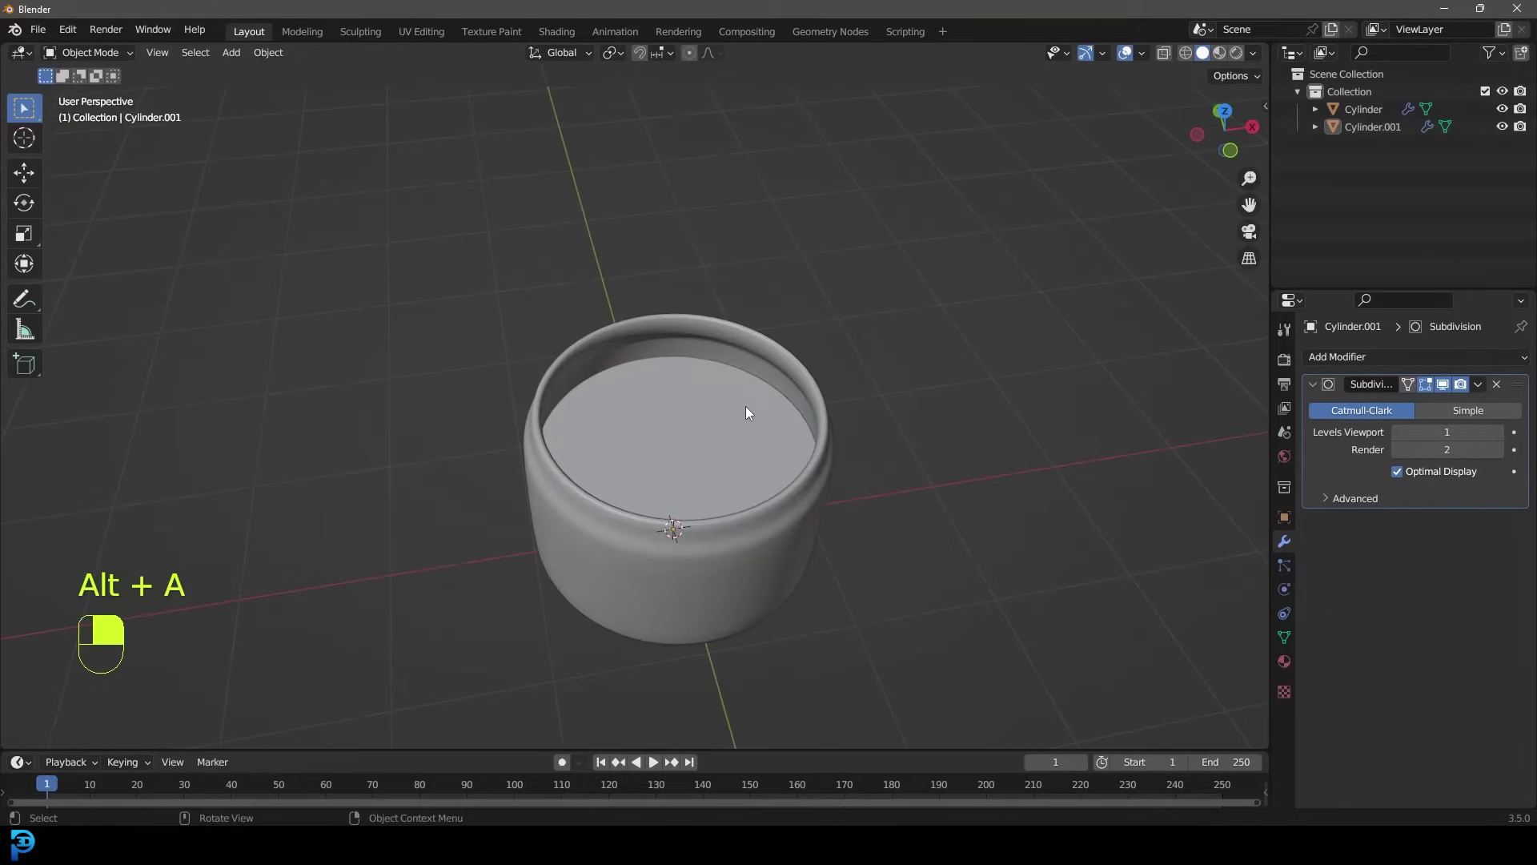
{"action": "left_click", "coordinate": [690, 397]}
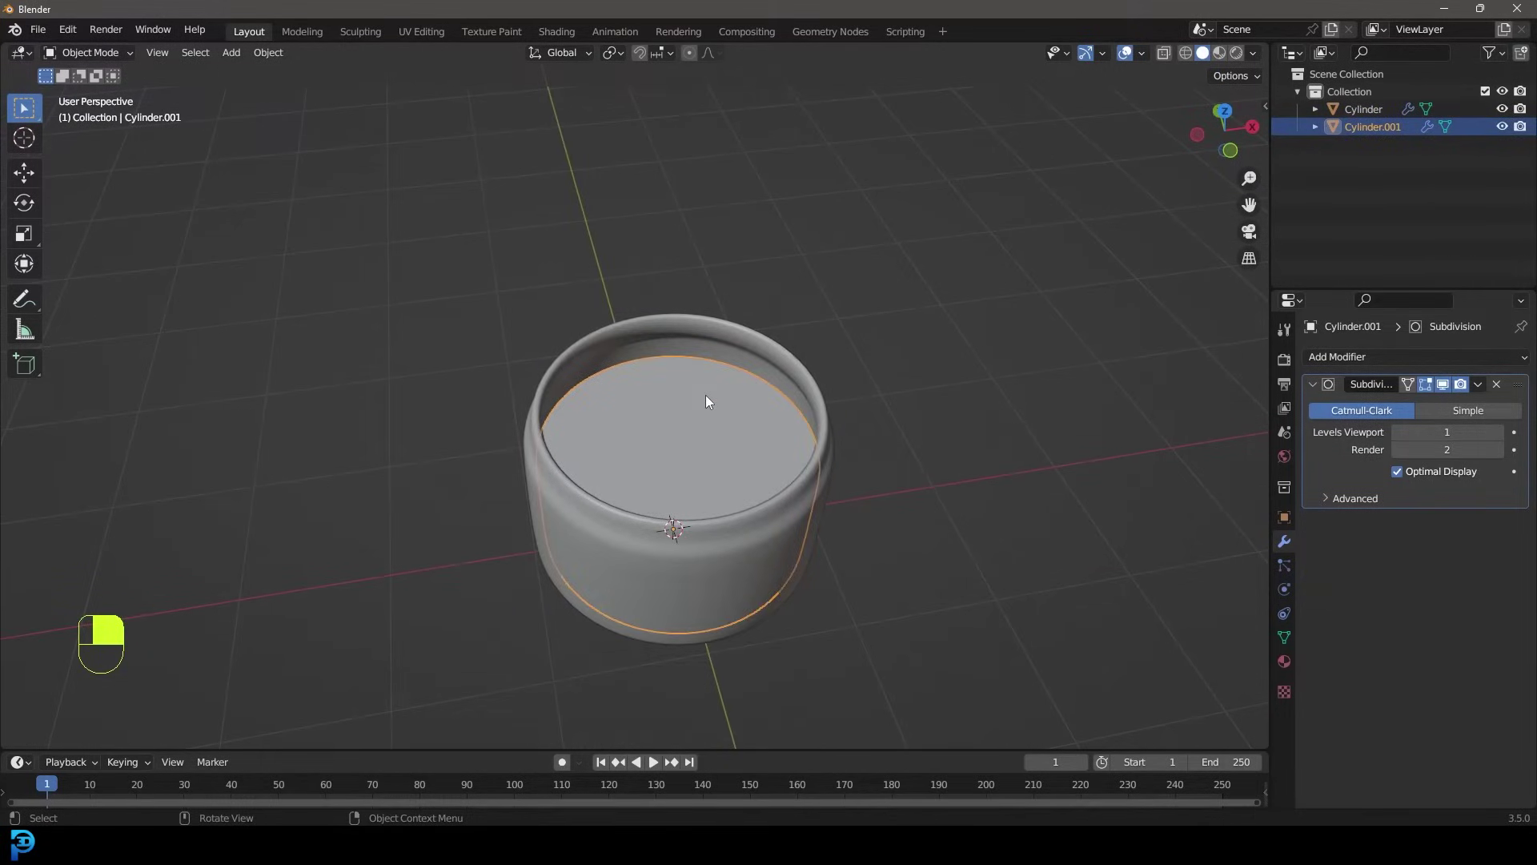
Save the scene to the Desktop as honey.blend
{"action": "key", "text": "KP_1"}
{"action": "key", "text": "ctrl+s"}
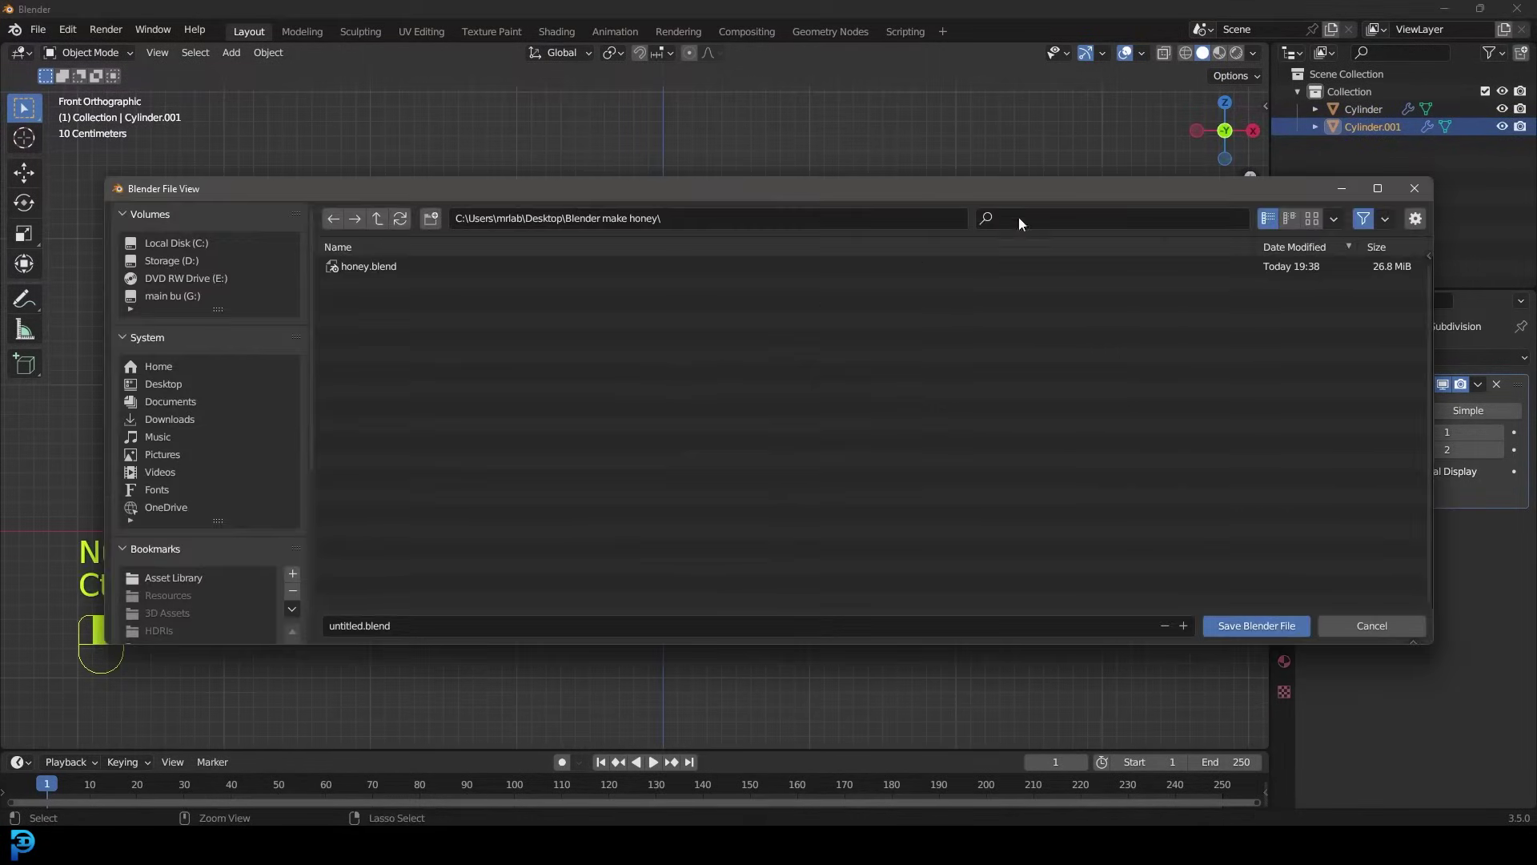
{"action": "left_click", "coordinate": [186, 379]}
{"action": "left_click", "coordinate": [433, 623]}
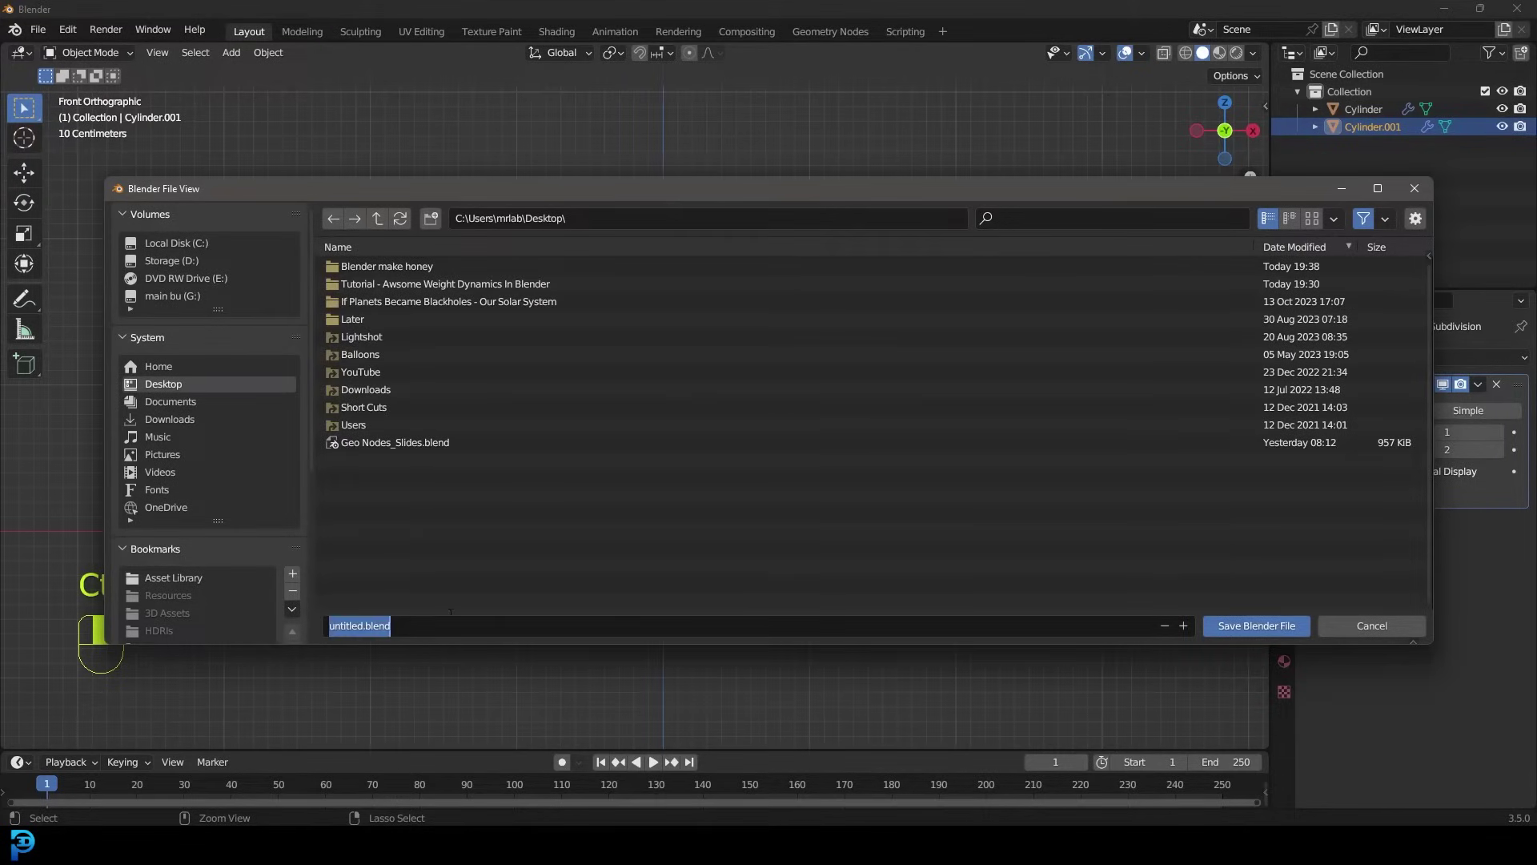
{"action": "type", "text": "honey"}
{"action": "key", "text": "Return"}
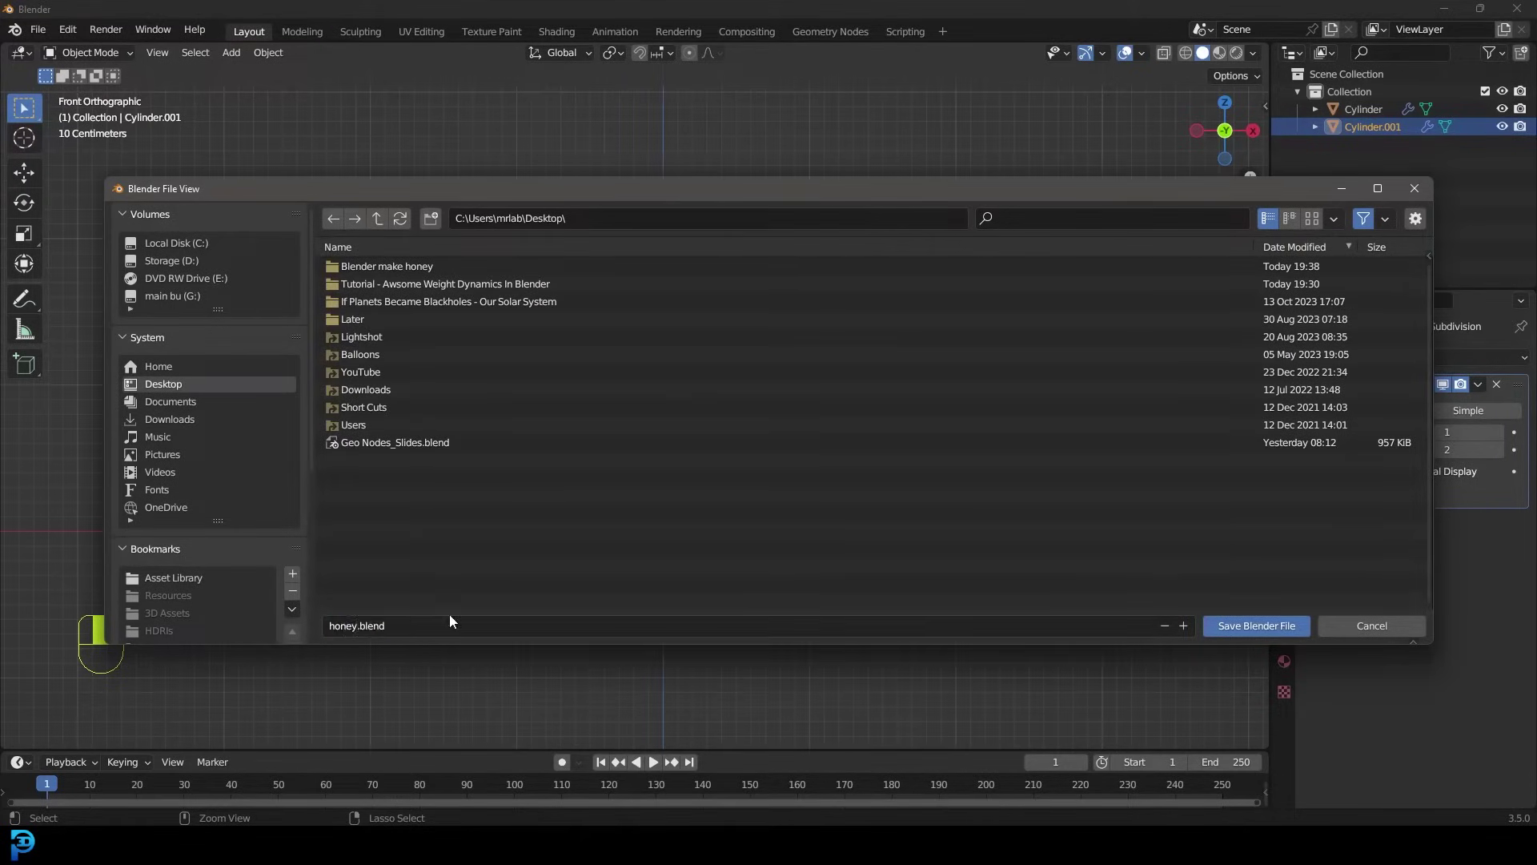
{"action": "left_click", "coordinate": [1225, 623]}
{"action": "key", "text": "alt+a"}
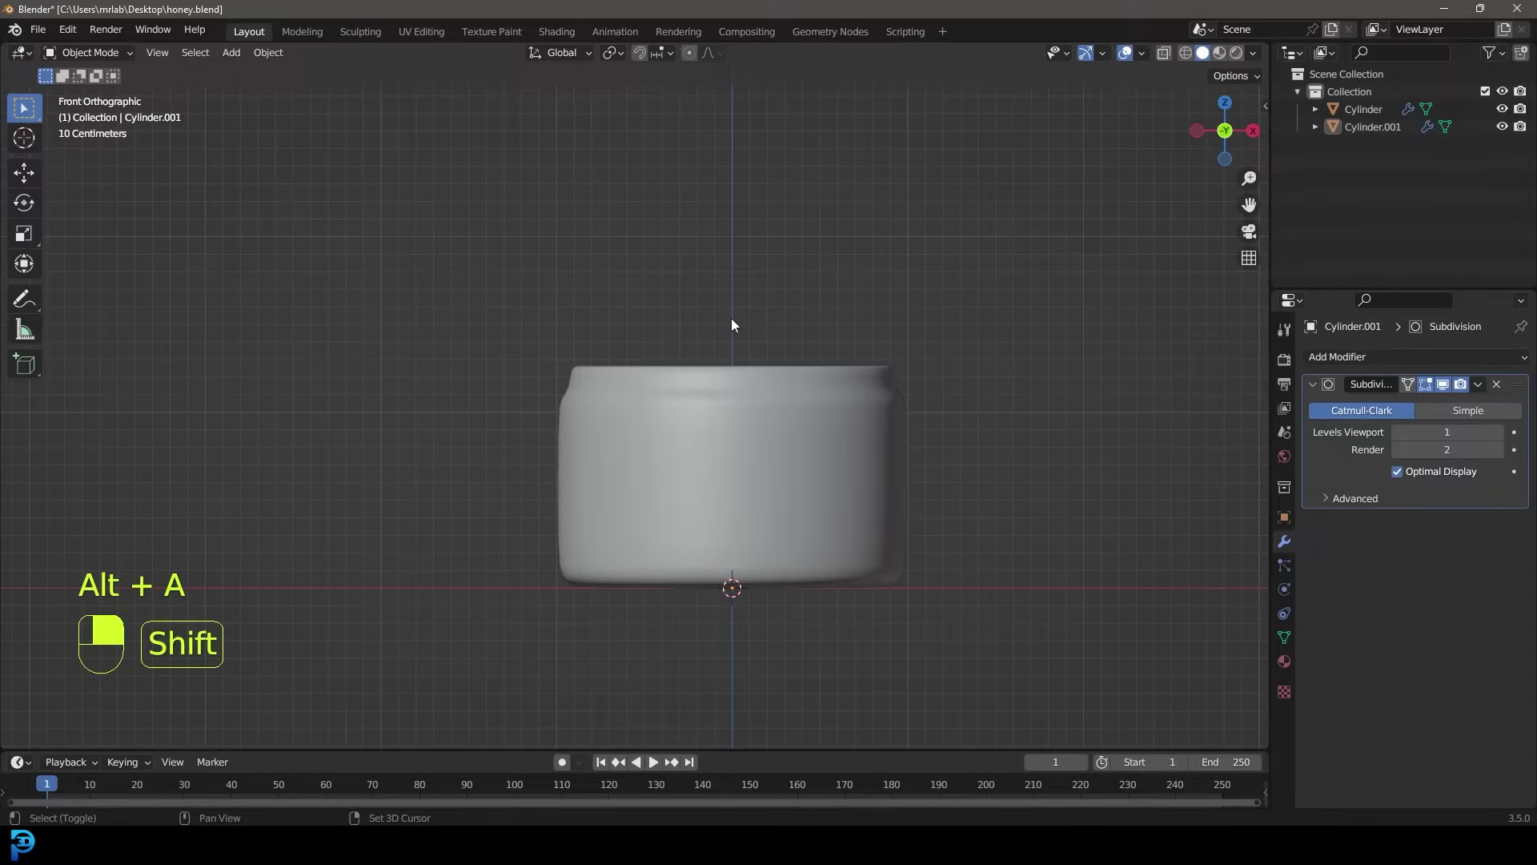
Add a new cylinder and raise it straight up about 2.242 m above the jar
{"action": "key", "text": "shift+a"}
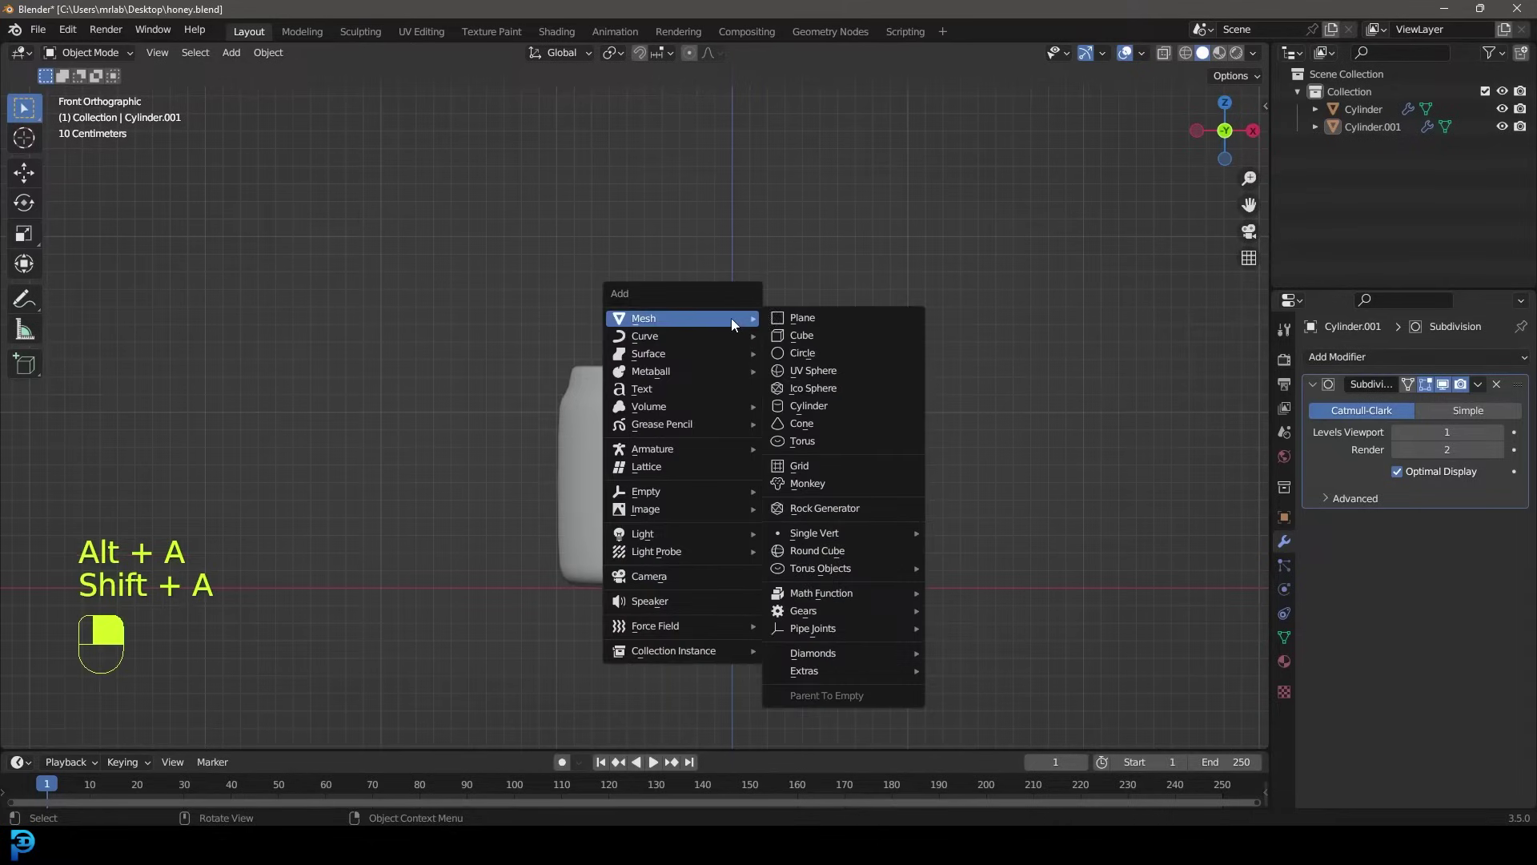
{"action": "left_click", "coordinate": [779, 406]}
{"action": "key", "text": "g"}
{"action": "key", "text": "z"}
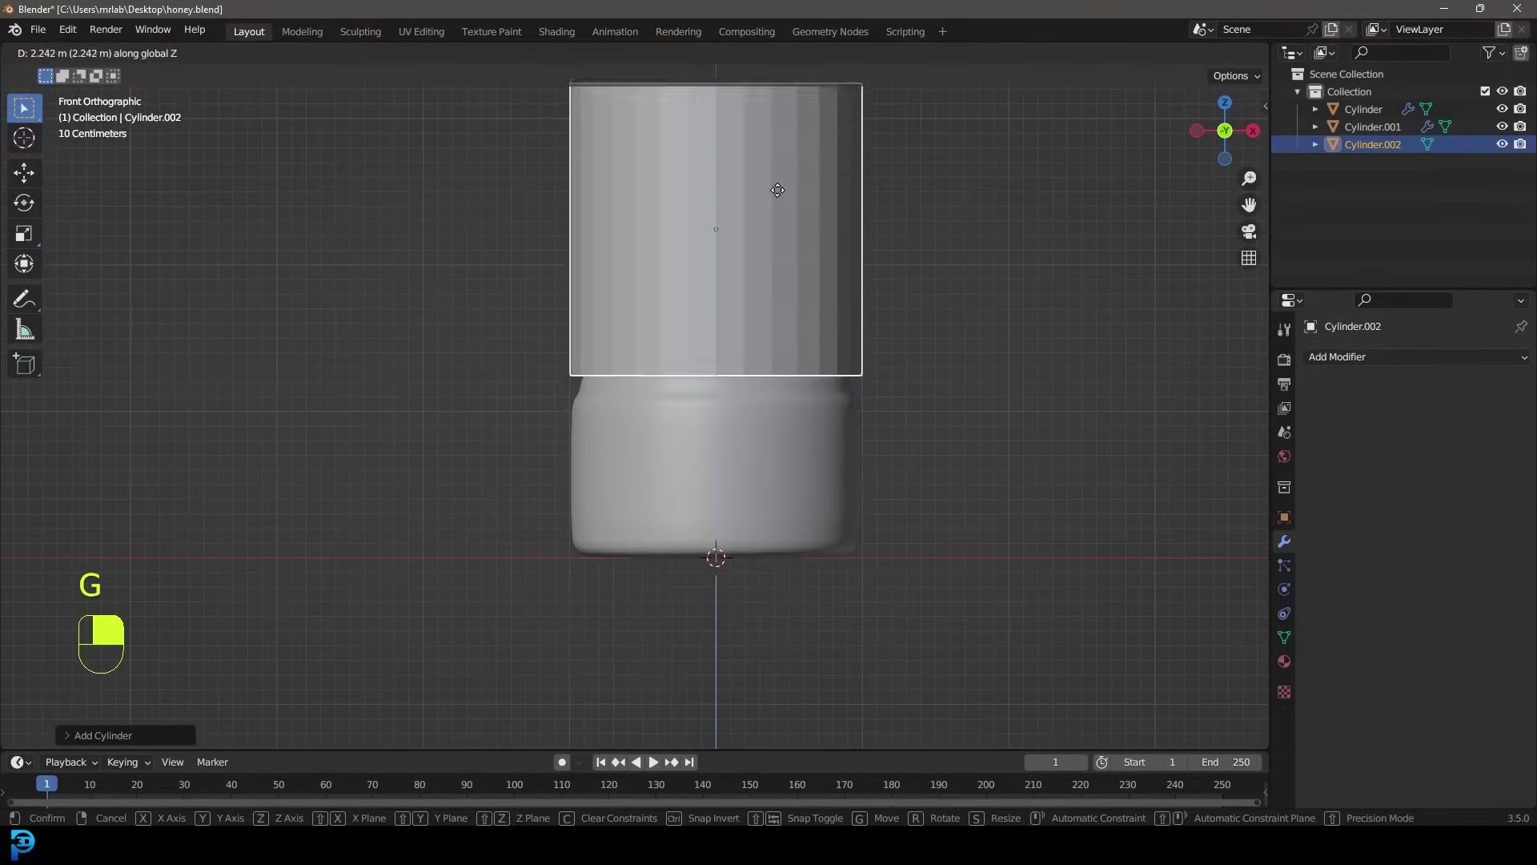
{"action": "left_click", "coordinate": [812, 160]}
{"action": "scroll", "coordinate": [823, 346], "scroll_direction": "down", "scroll_amount": 4}
{"action": "scroll", "coordinate": [880, 368], "scroll_direction": "up", "scroll_amount": 2}
In Edit Mode, shrink the cylinder mesh, then stretch it slightly taller along Z
{"action": "key", "text": "Tab"}
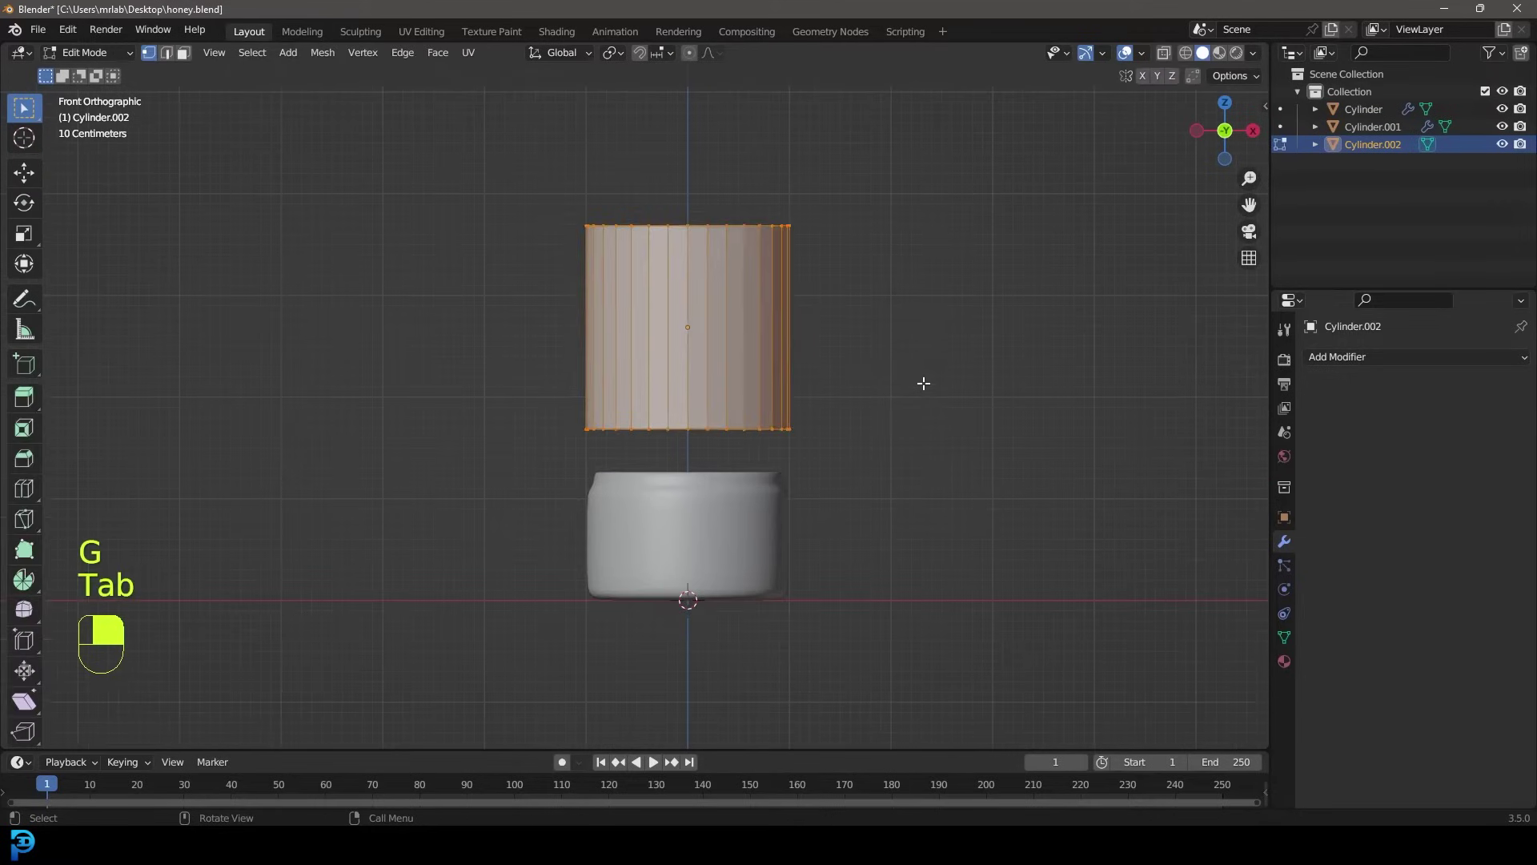
{"action": "scroll", "coordinate": [955, 414], "scroll_direction": "up", "scroll_amount": 3}
{"action": "key", "text": "s"}
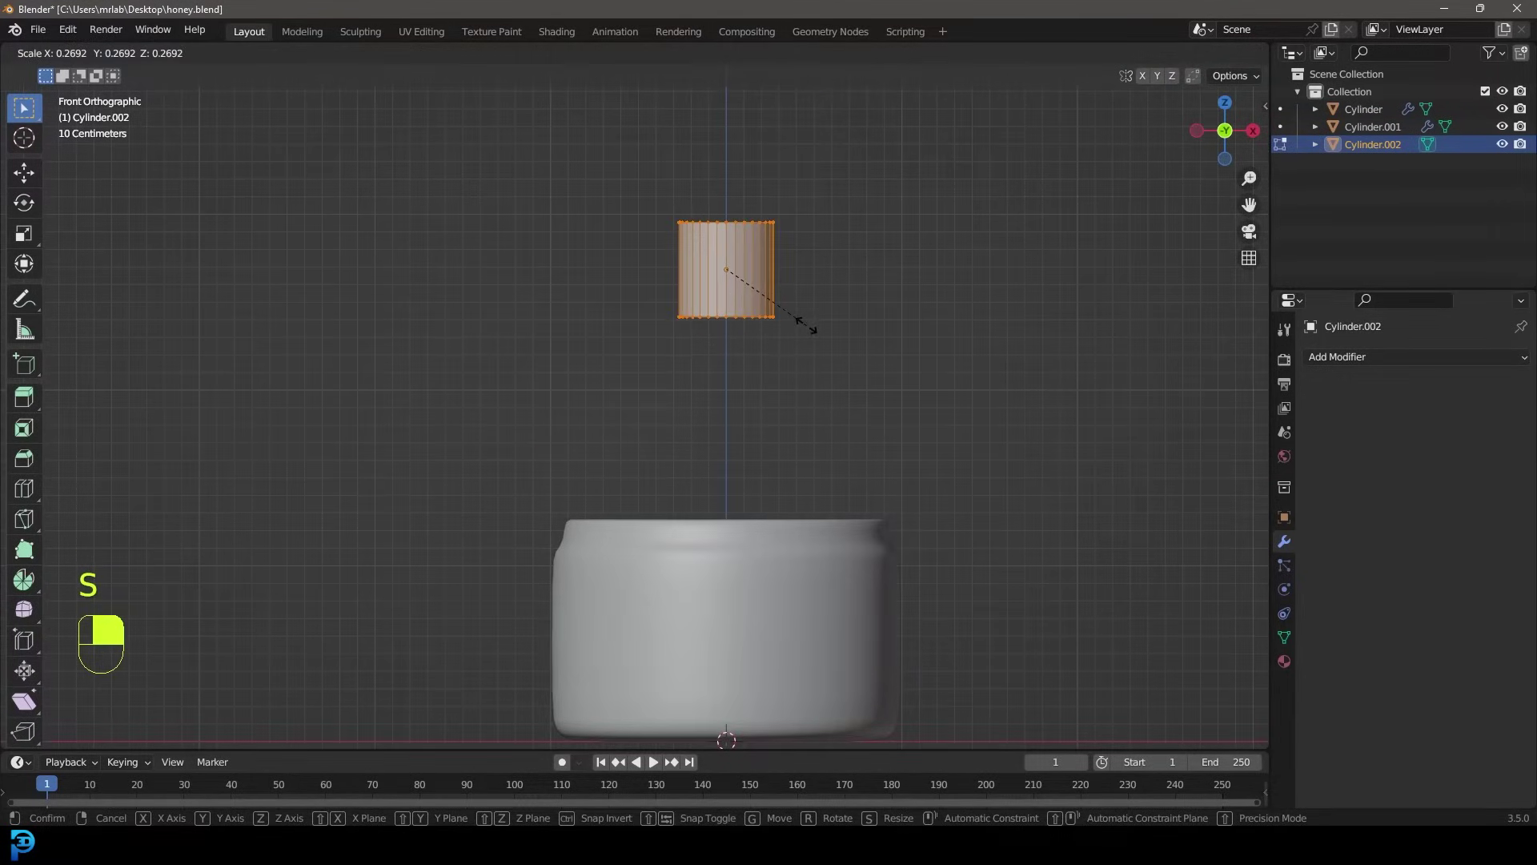
{"action": "left_click", "coordinate": [791, 316]}
{"action": "scroll", "coordinate": [770, 352], "scroll_direction": "up", "scroll_amount": 3}
{"action": "middle_click_drag", "start_coordinate": [866, 403], "coordinate": [775, 447], "text": "shift"}
{"action": "scroll", "coordinate": [776, 446], "scroll_direction": "up", "scroll_amount": 1}
{"action": "key", "text": "s"}
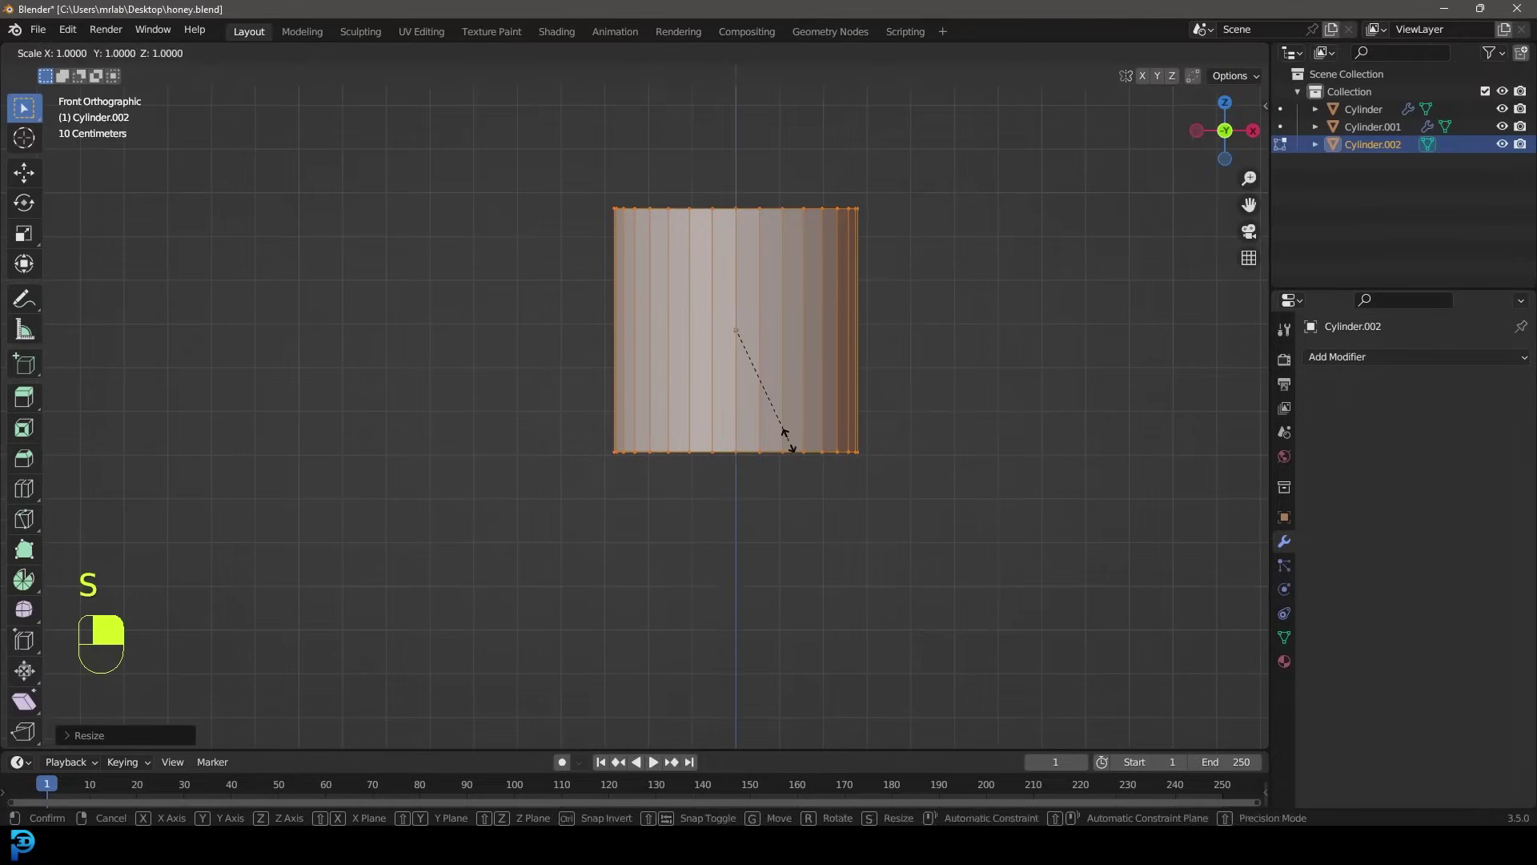
{"action": "key", "text": "z"}
{"action": "left_click", "coordinate": [789, 452]}
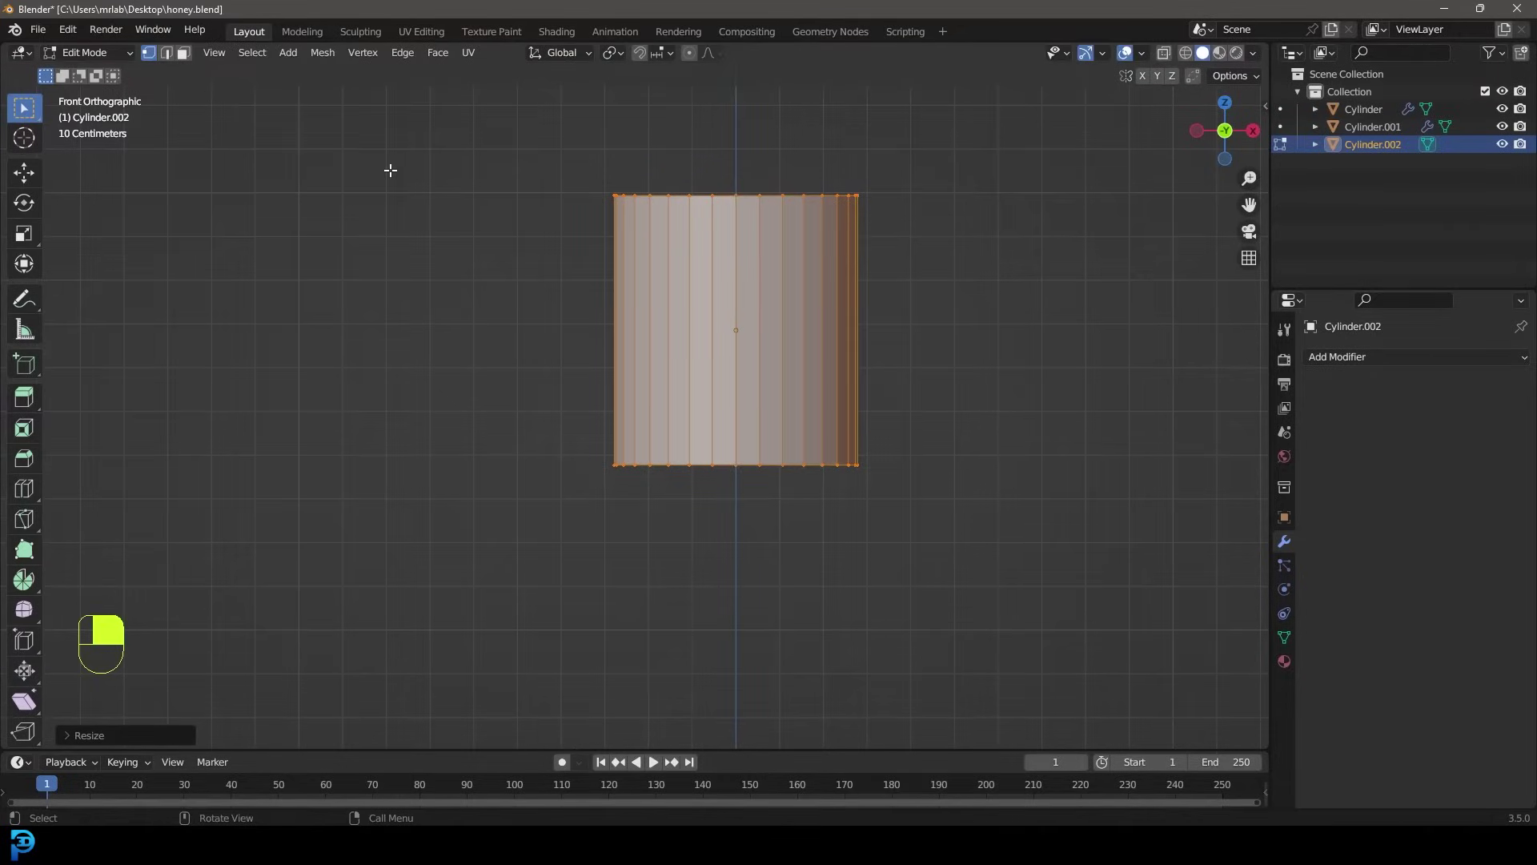
Switch to edge select mode and deselect the whole mesh
{"action": "left_click", "coordinate": [170, 56]}
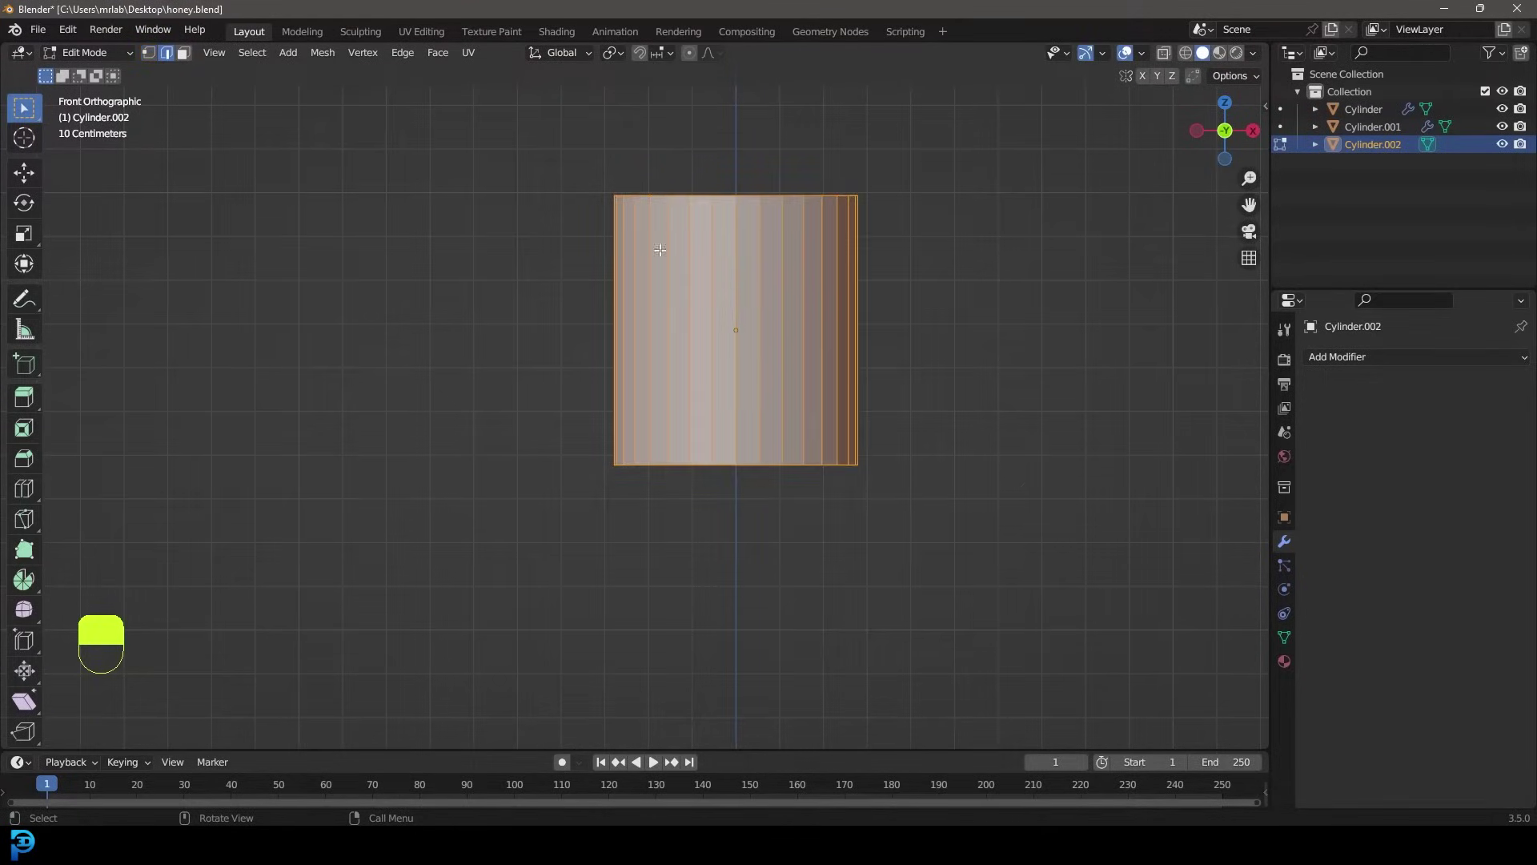
{"action": "scroll", "coordinate": [769, 302], "scroll_direction": "up", "scroll_amount": 2}
{"action": "key", "text": "alt+a"}
Add four evenly spaced loop cuts around the cylinder
{"action": "middle_click_drag", "start_coordinate": [767, 308], "coordinate": [742, 373], "text": "shift"}
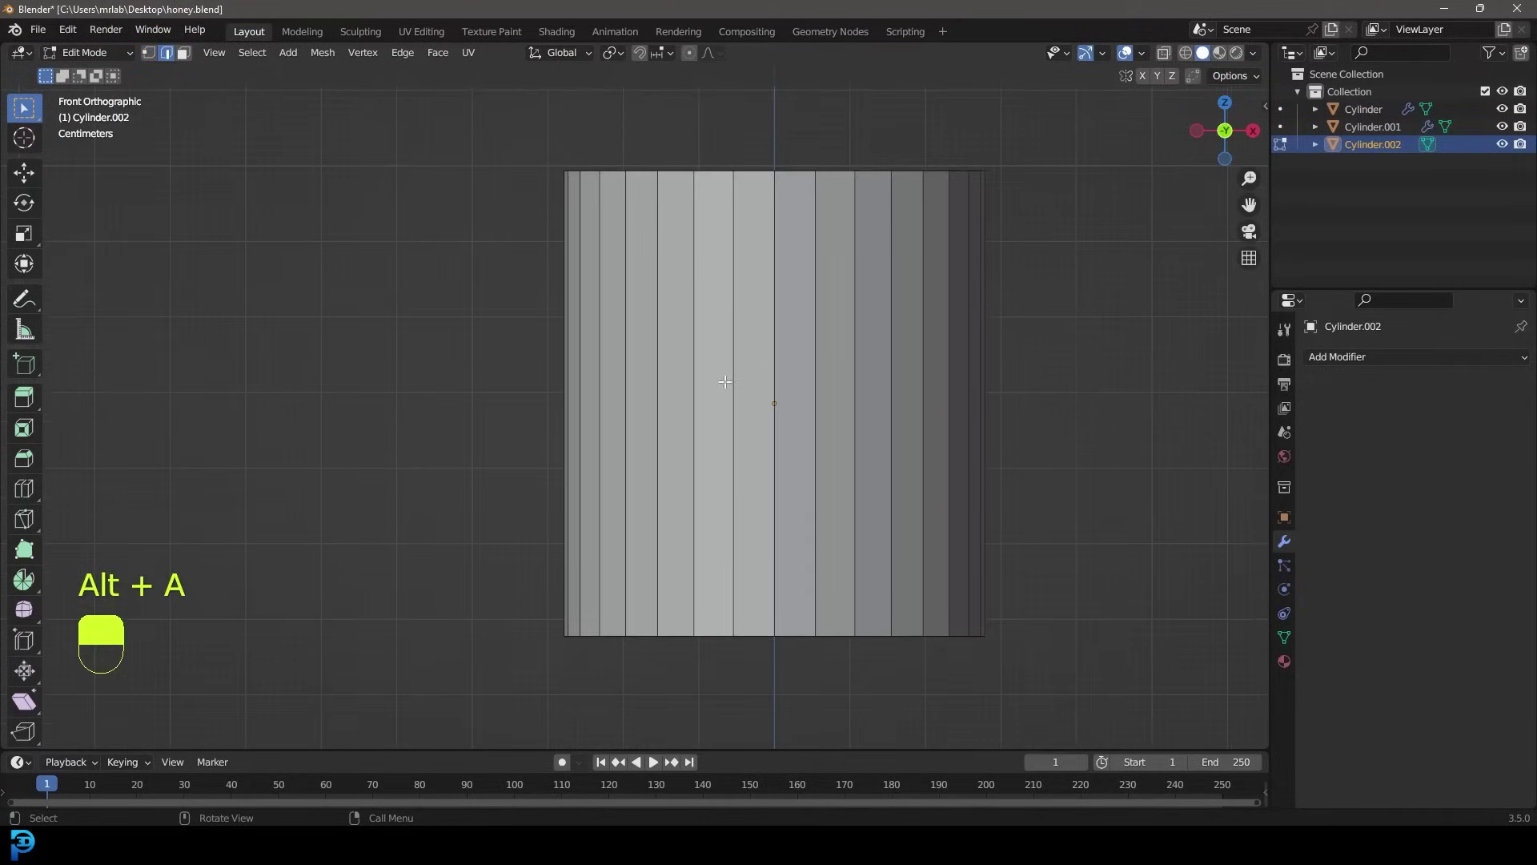
{"action": "key", "text": "ctrl+r"}
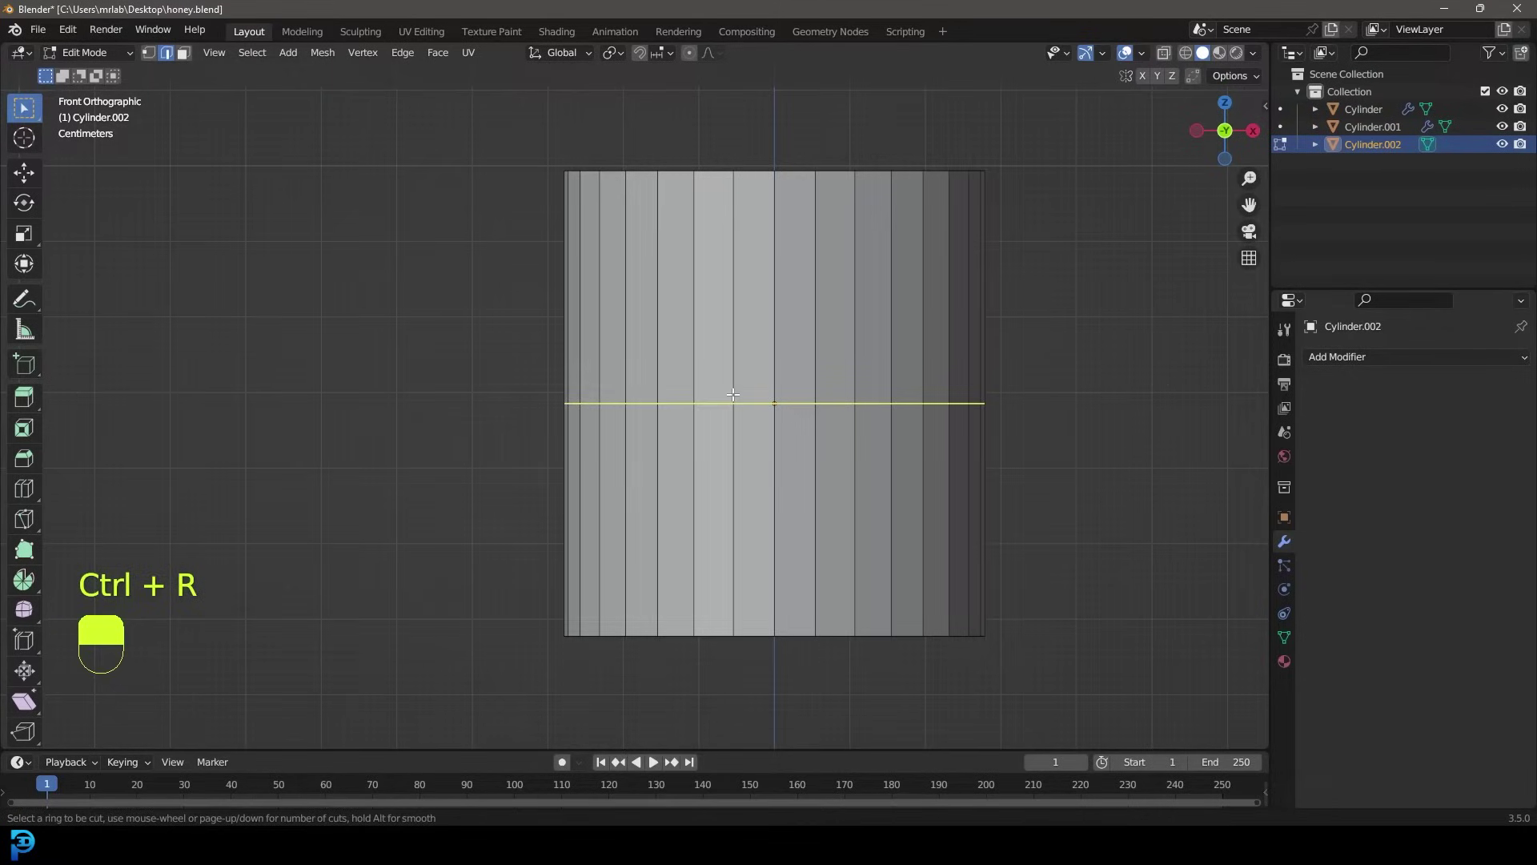
{"action": "scroll", "coordinate": [732, 394], "scroll_direction": "up", "scroll_amount": 2}
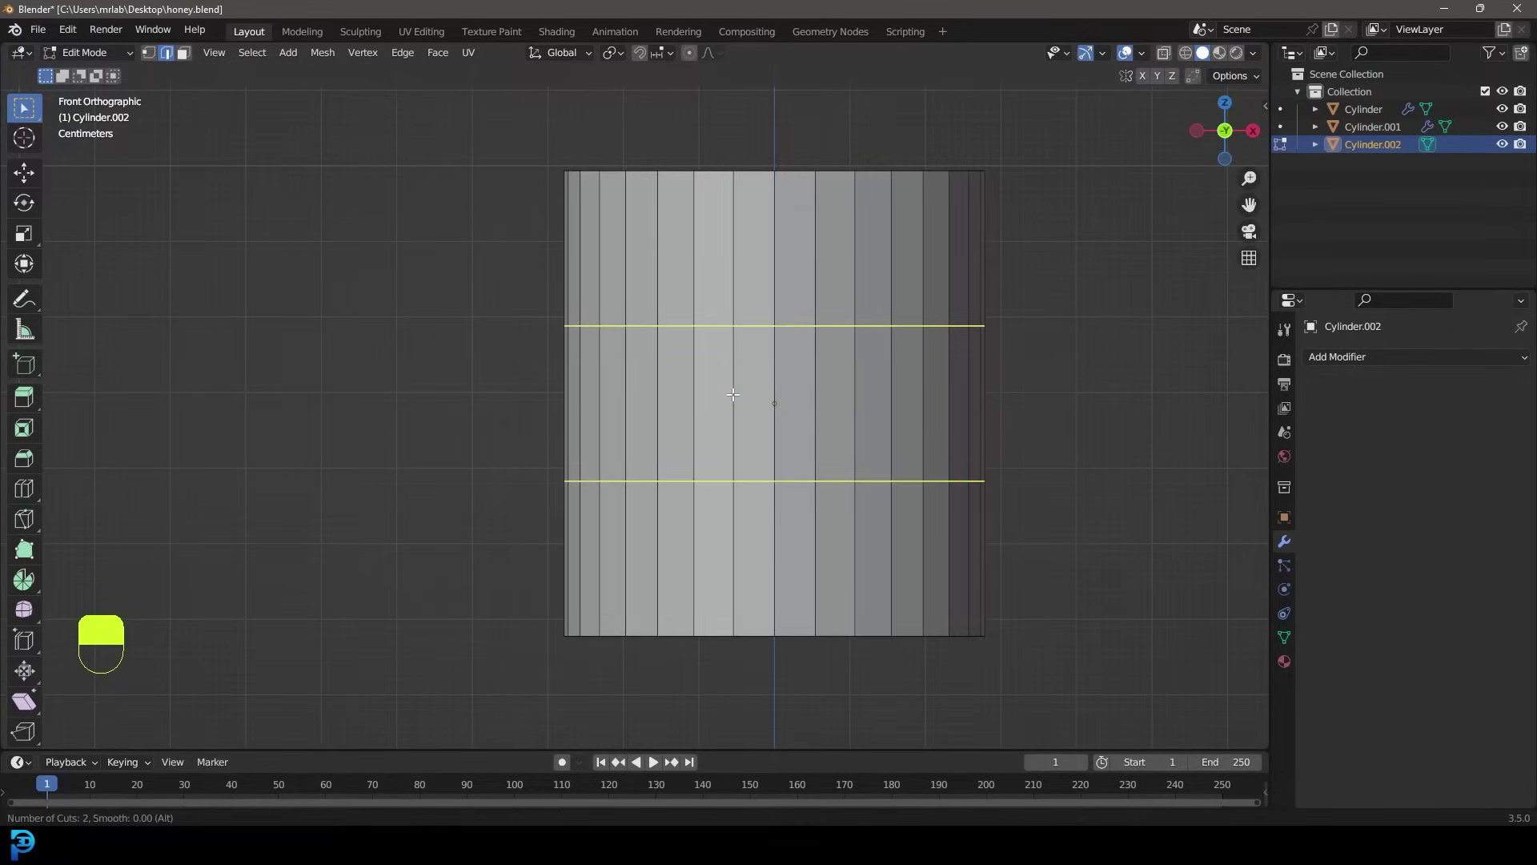
{"action": "scroll", "coordinate": [733, 394], "scroll_direction": "up", "scroll_amount": 1}
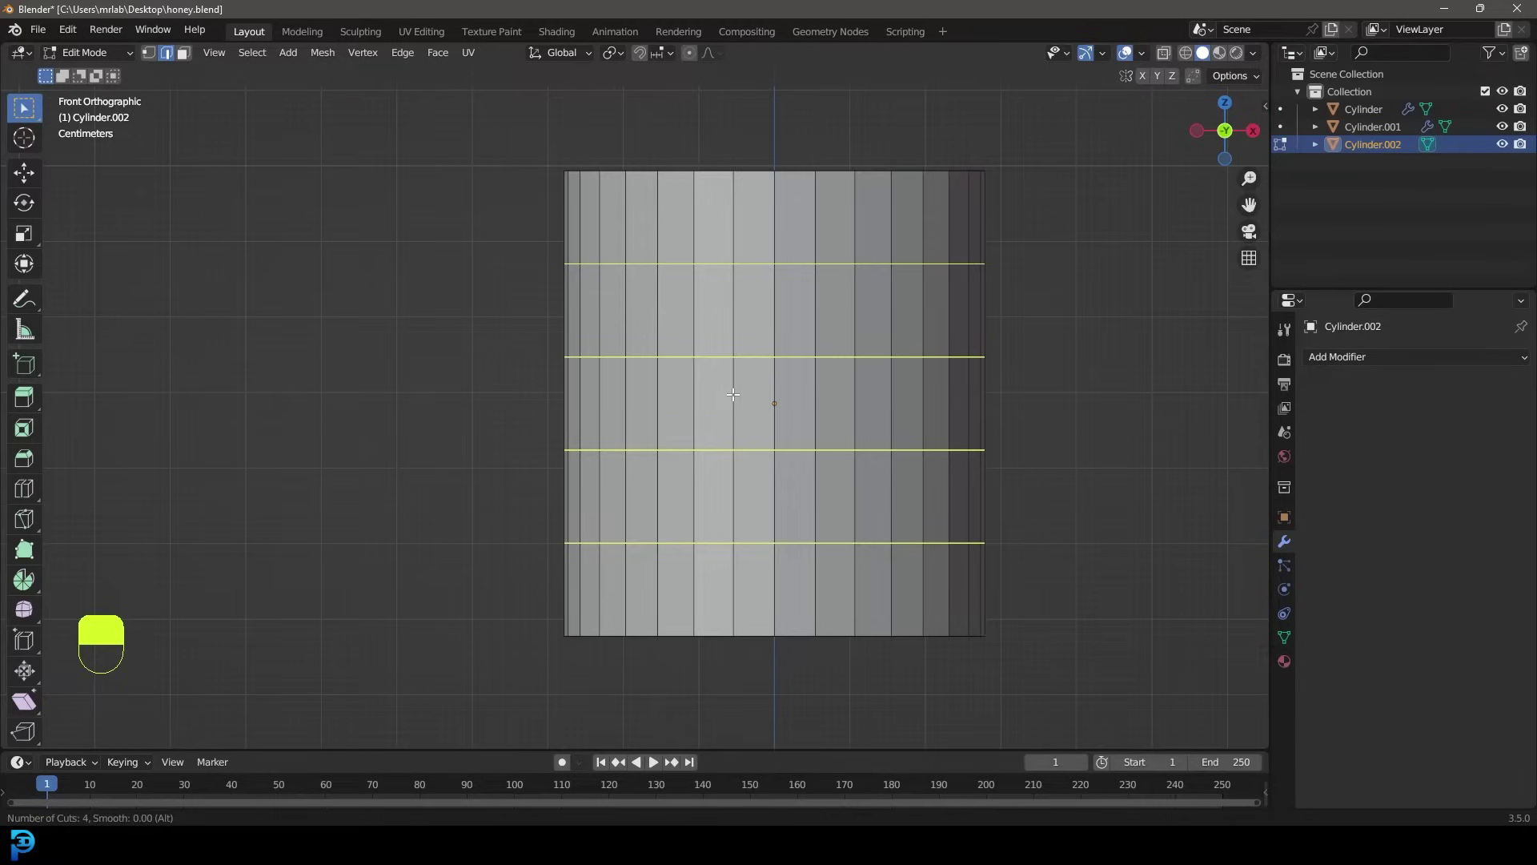
{"action": "left_click", "coordinate": [733, 393]}
{"action": "right_click", "coordinate": [819, 398]}
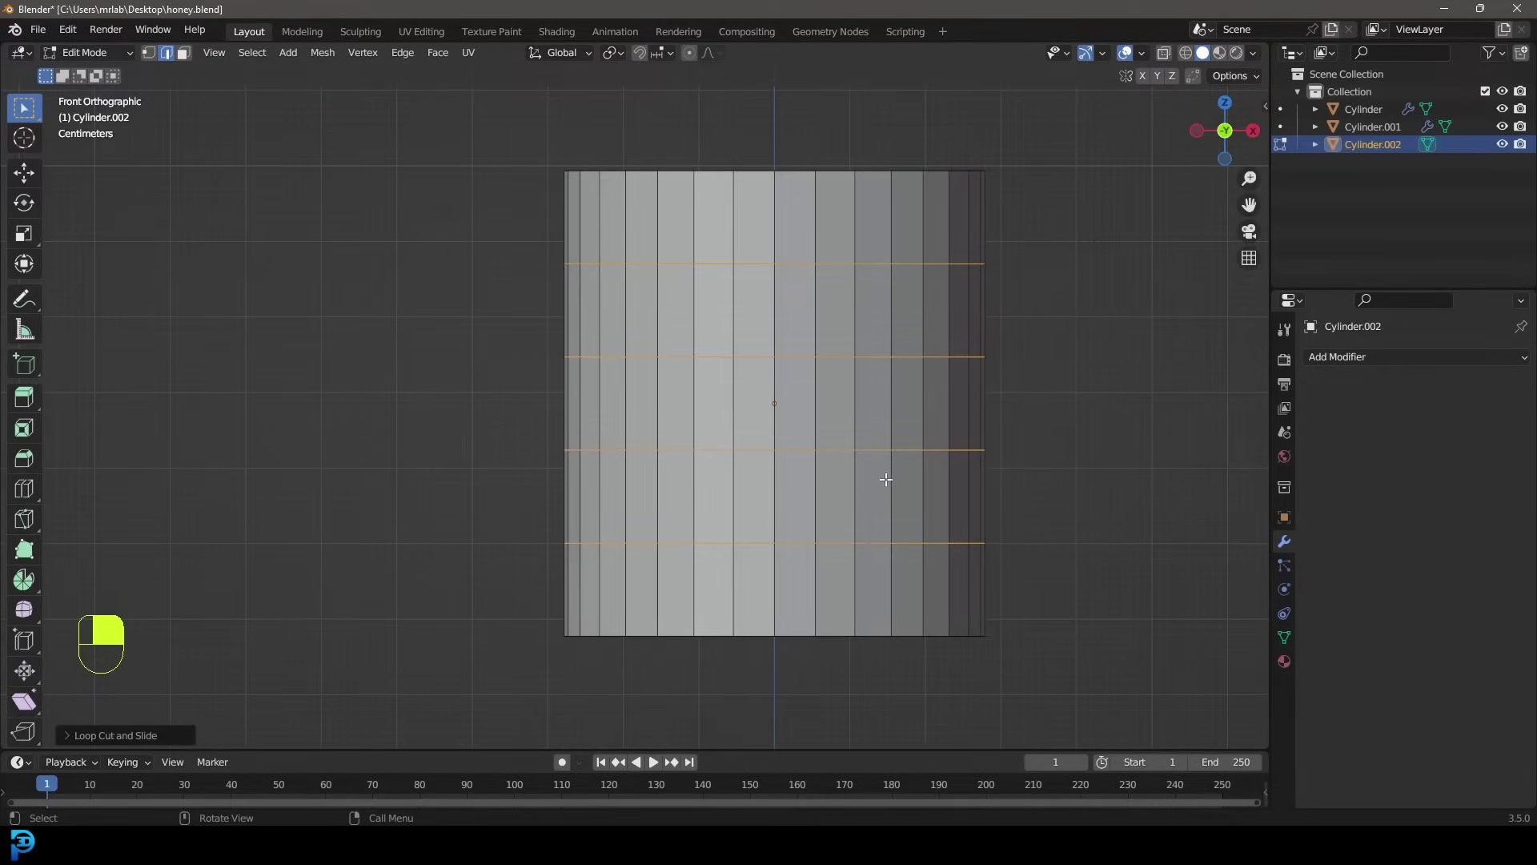
Bevel the four loops into bands, extrude them in place and shrink/fatten them into grooves
{"action": "key", "text": "ctrl+b"}
{"action": "scroll", "coordinate": [920, 509], "scroll_direction": "down", "scroll_amount": 2}
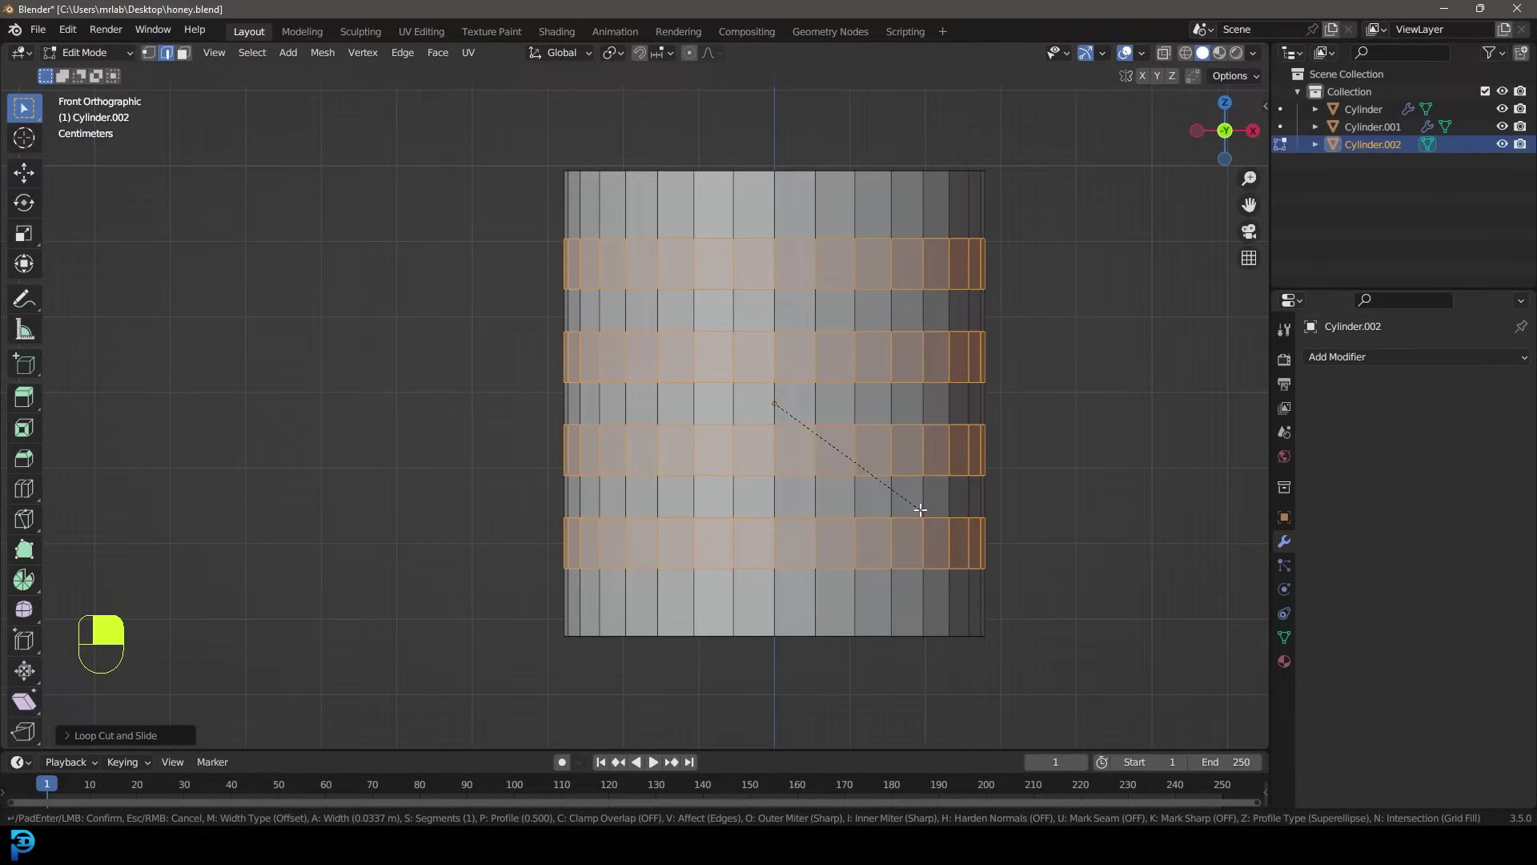
{"action": "left_click", "coordinate": [920, 509]}
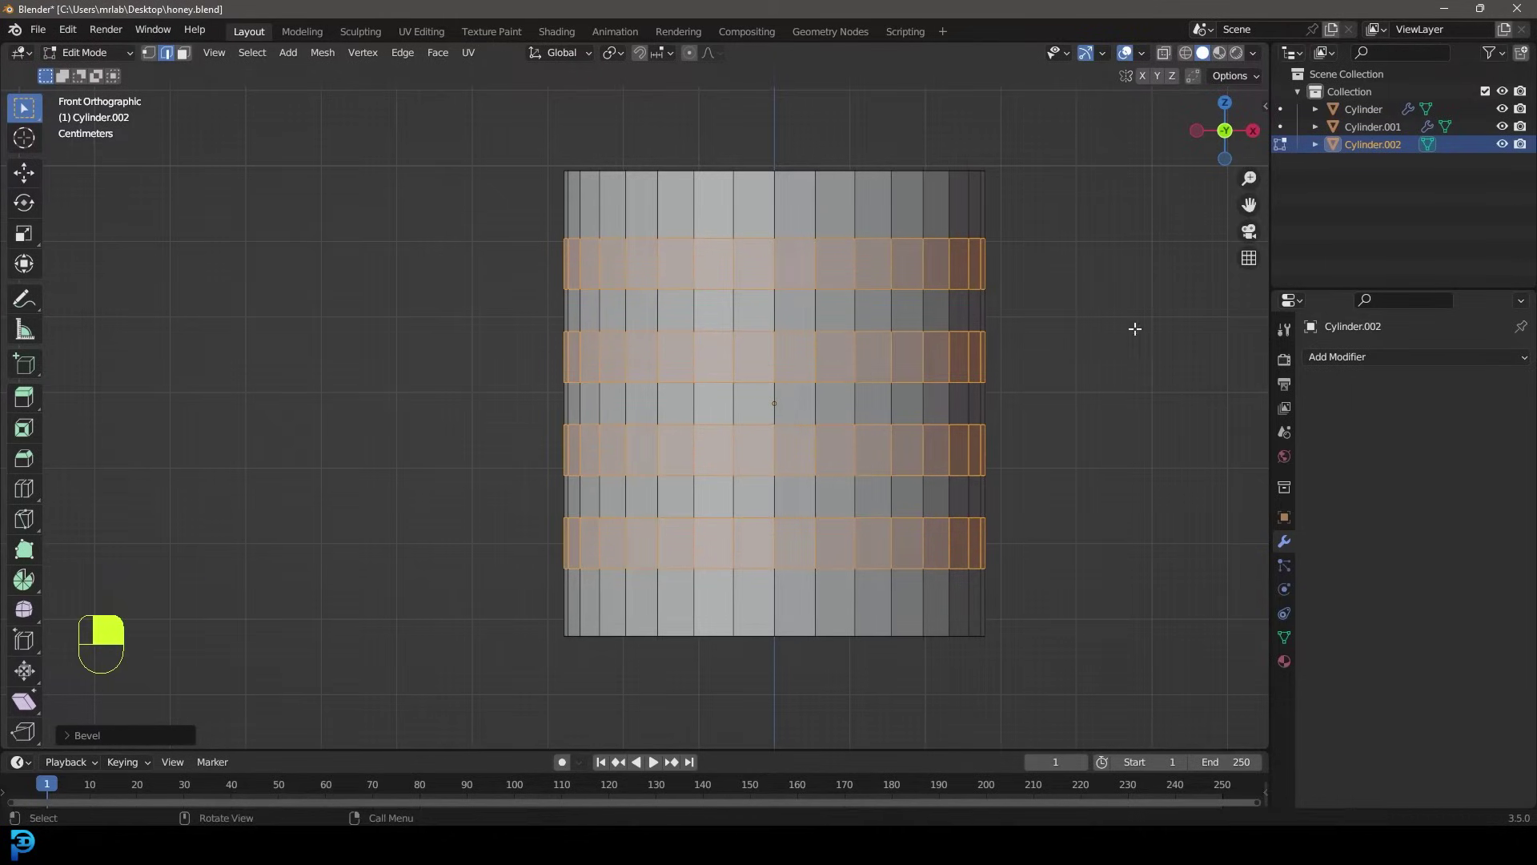
{"action": "key", "text": "e"}
{"action": "left_click", "coordinate": [1098, 488]}
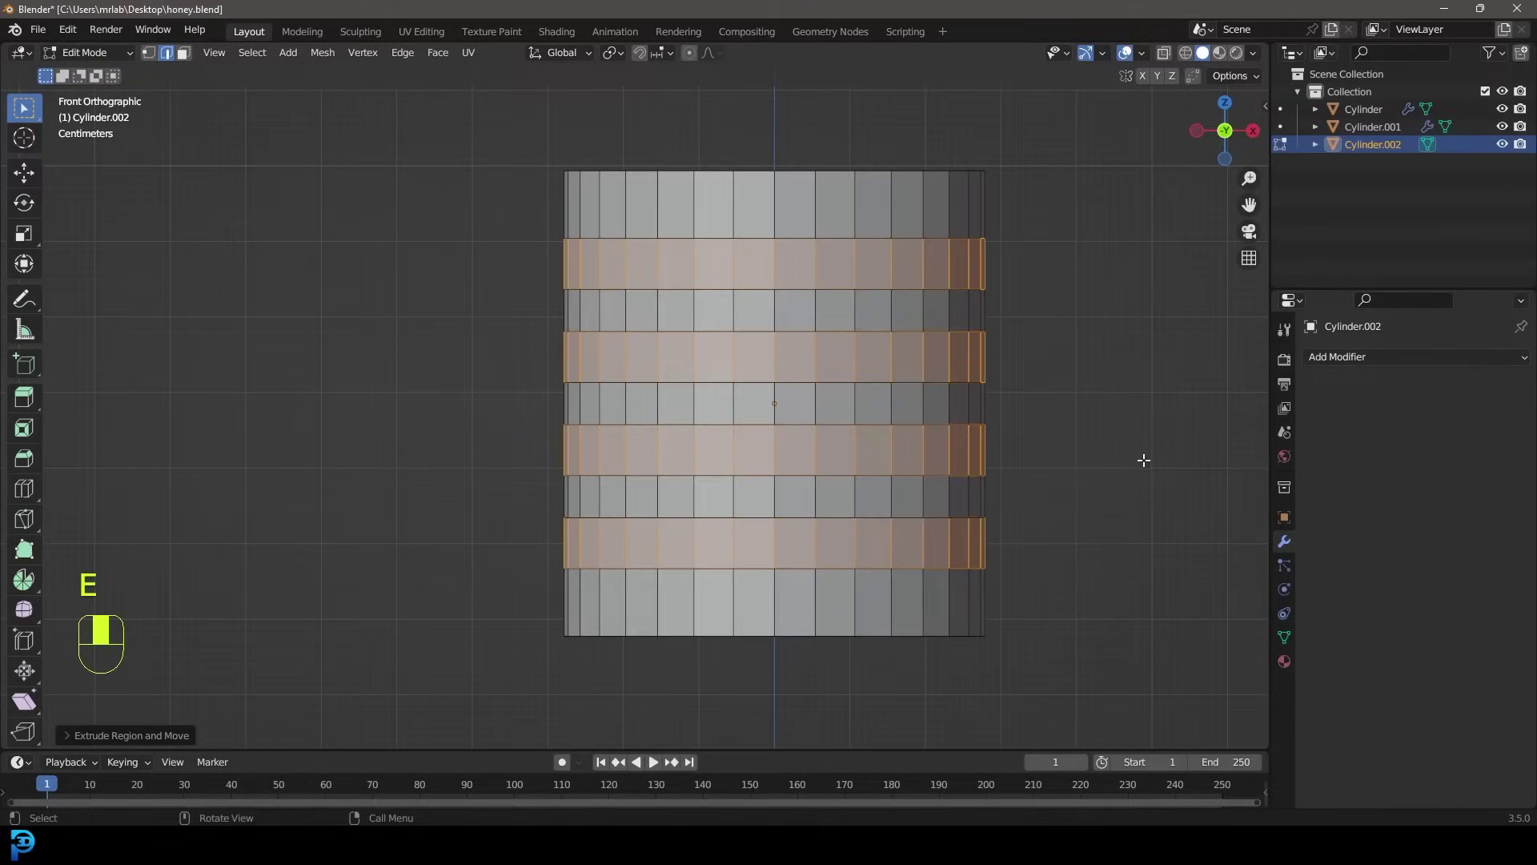
{"action": "key", "text": "alt+s"}
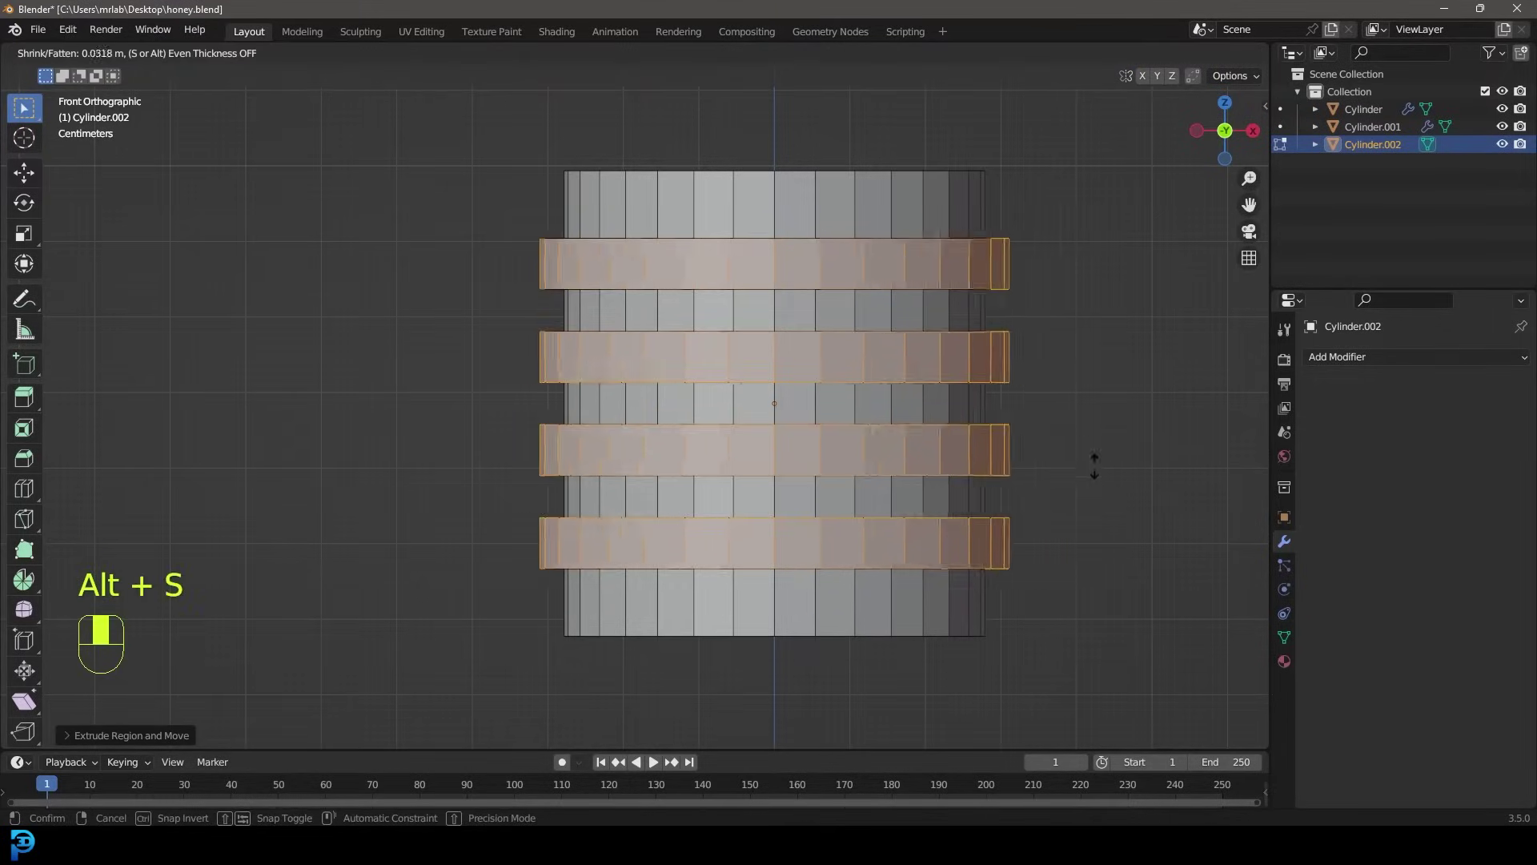
Confirm the grooves, then bevel the bottom rim edge loop of the dipper head
{"action": "left_click", "coordinate": [1136, 521]}
{"action": "key", "text": "alt+a"}
{"action": "middle_click_drag", "start_coordinate": [824, 216], "coordinate": [840, 253]}
{"action": "scroll", "coordinate": [865, 448], "scroll_direction": "down", "scroll_amount": 2}
{"action": "middle_click_drag", "start_coordinate": [868, 473], "coordinate": [788, 256], "text": "shift"}
{"action": "scroll", "coordinate": [824, 472], "scroll_direction": "down", "scroll_amount": 2}
{"action": "middle_click_drag", "start_coordinate": [827, 487], "coordinate": [817, 380]}
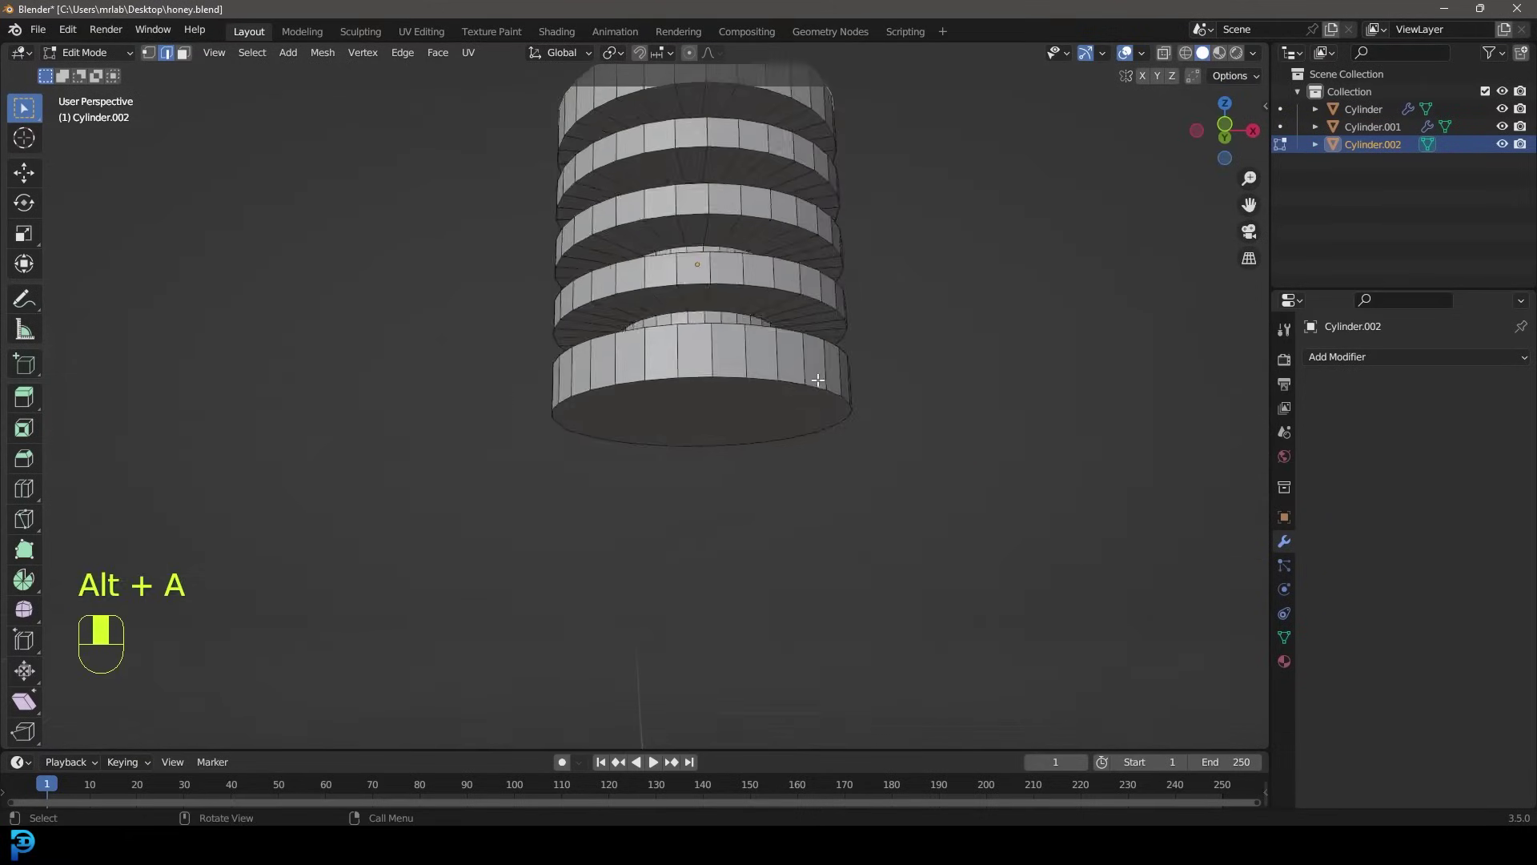
{"action": "scroll", "coordinate": [818, 380], "scroll_direction": "up", "scroll_amount": 3}
{"action": "left_click", "coordinate": [915, 356], "text": "alt+shift"}
{"action": "key", "text": "ctrl+b"}
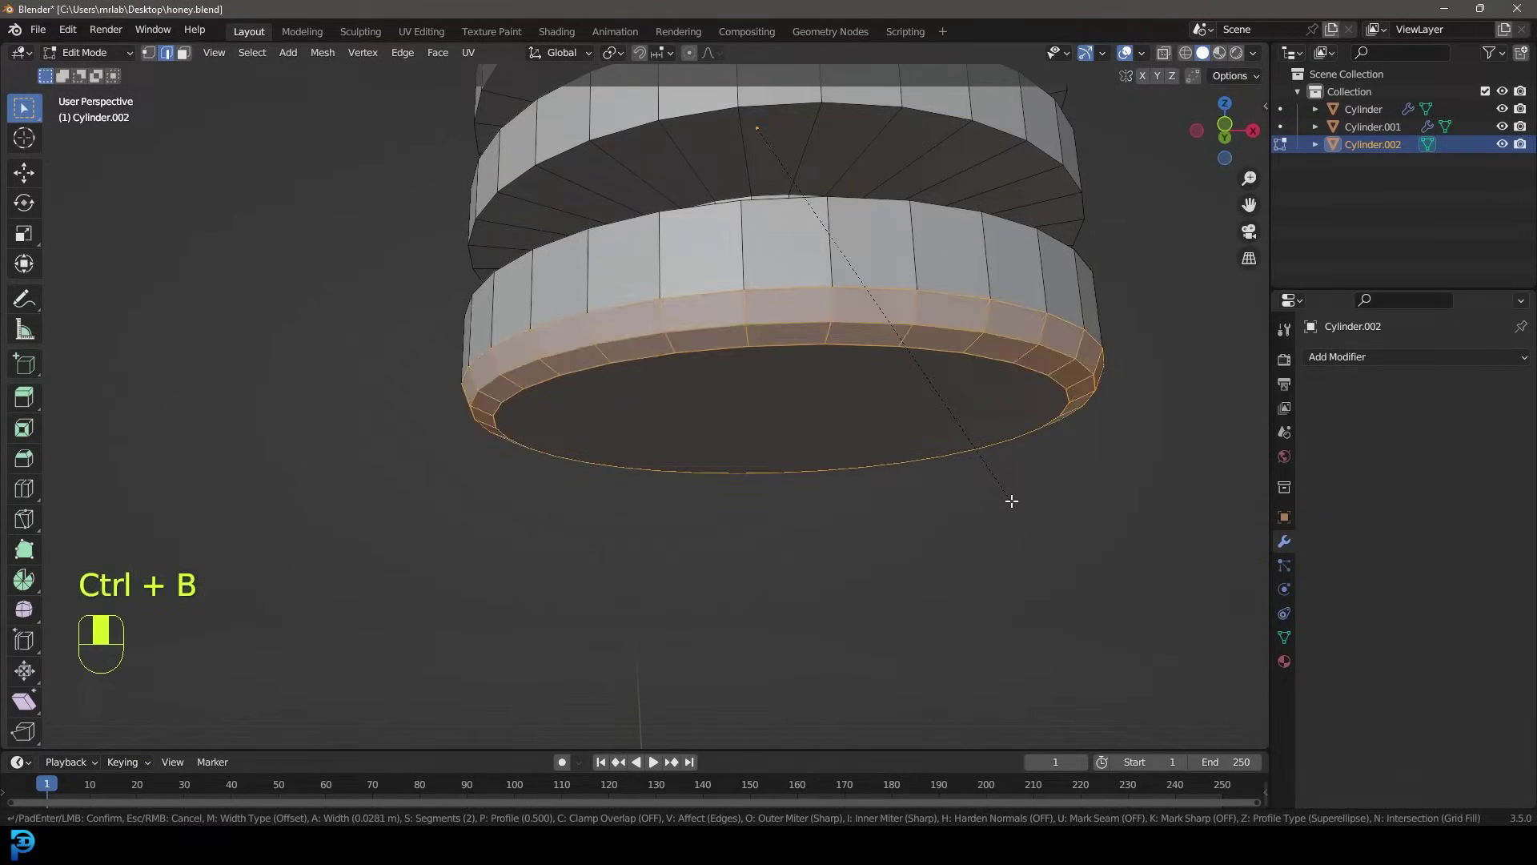
{"action": "left_click", "coordinate": [1007, 494]}
Box-select the ridge ring edges and bevel them into rounded two-segment edges
{"action": "scroll", "coordinate": [779, 344], "scroll_direction": "down", "scroll_amount": 6}
{"action": "middle_click_drag", "start_coordinate": [779, 343], "coordinate": [792, 369]}
{"action": "scroll", "coordinate": [792, 369], "scroll_direction": "up", "scroll_amount": 2}
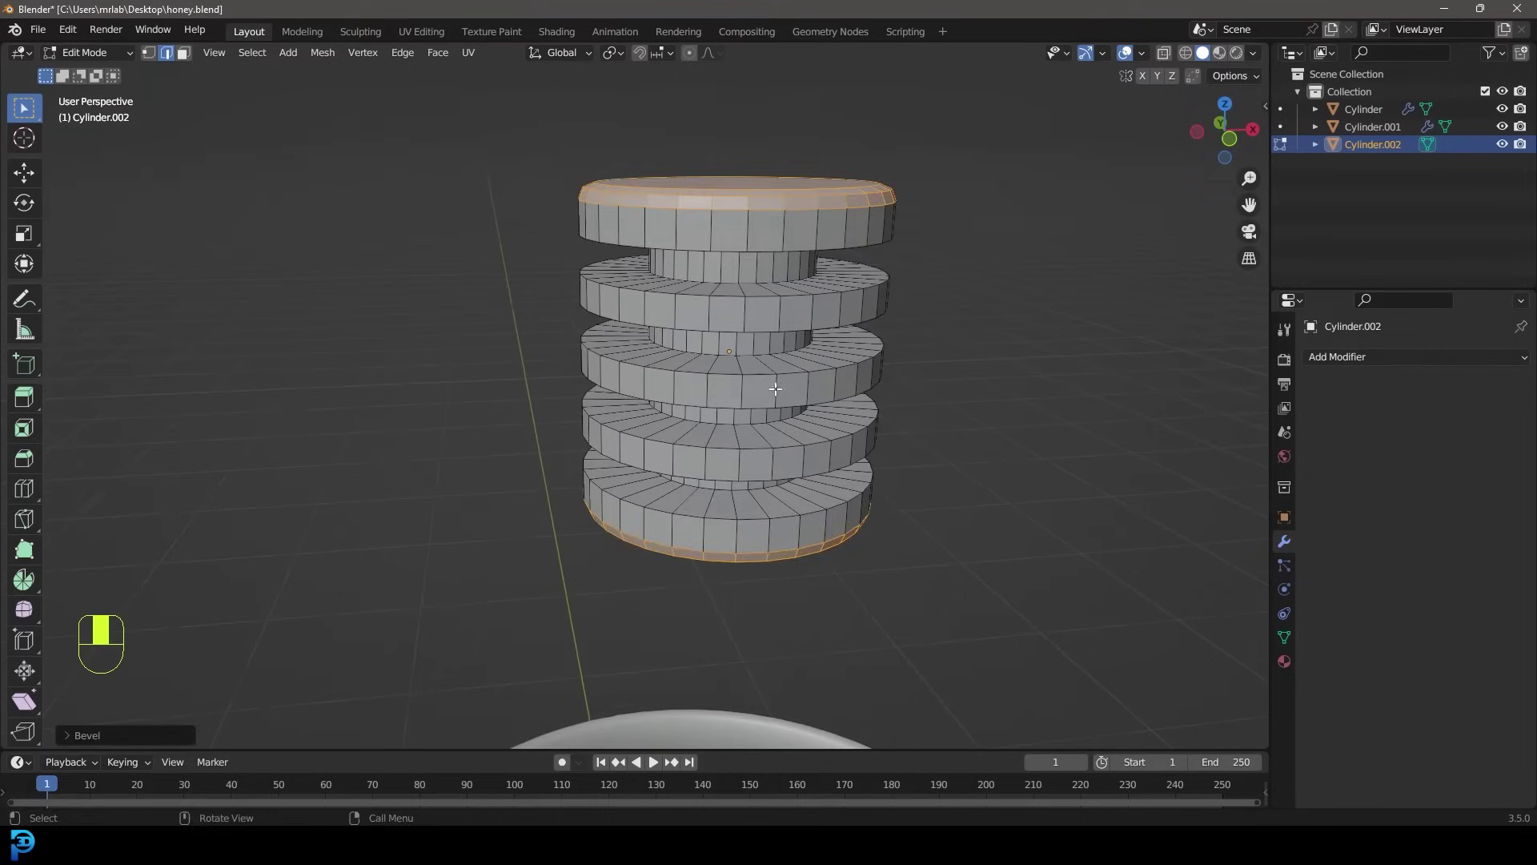
{"action": "key", "text": "alt+a"}
{"action": "scroll", "coordinate": [735, 472], "scroll_direction": "up", "scroll_amount": 4}
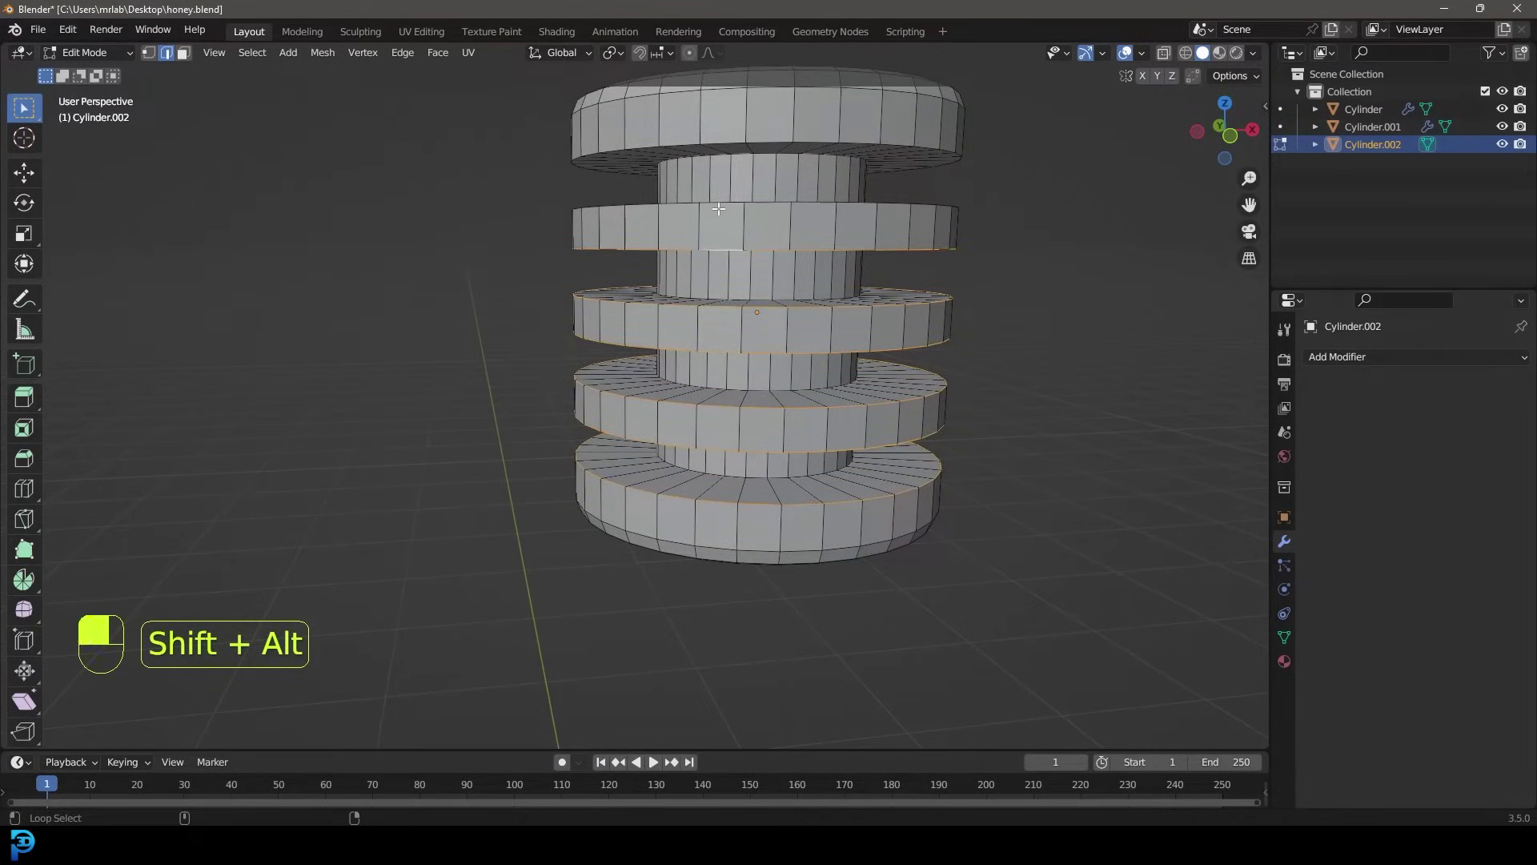
{"action": "scroll", "coordinate": [733, 177], "scroll_direction": "down", "scroll_amount": 4}
{"action": "scroll", "coordinate": [827, 288], "scroll_direction": "up", "scroll_amount": 3}
{"action": "key", "text": "b"}
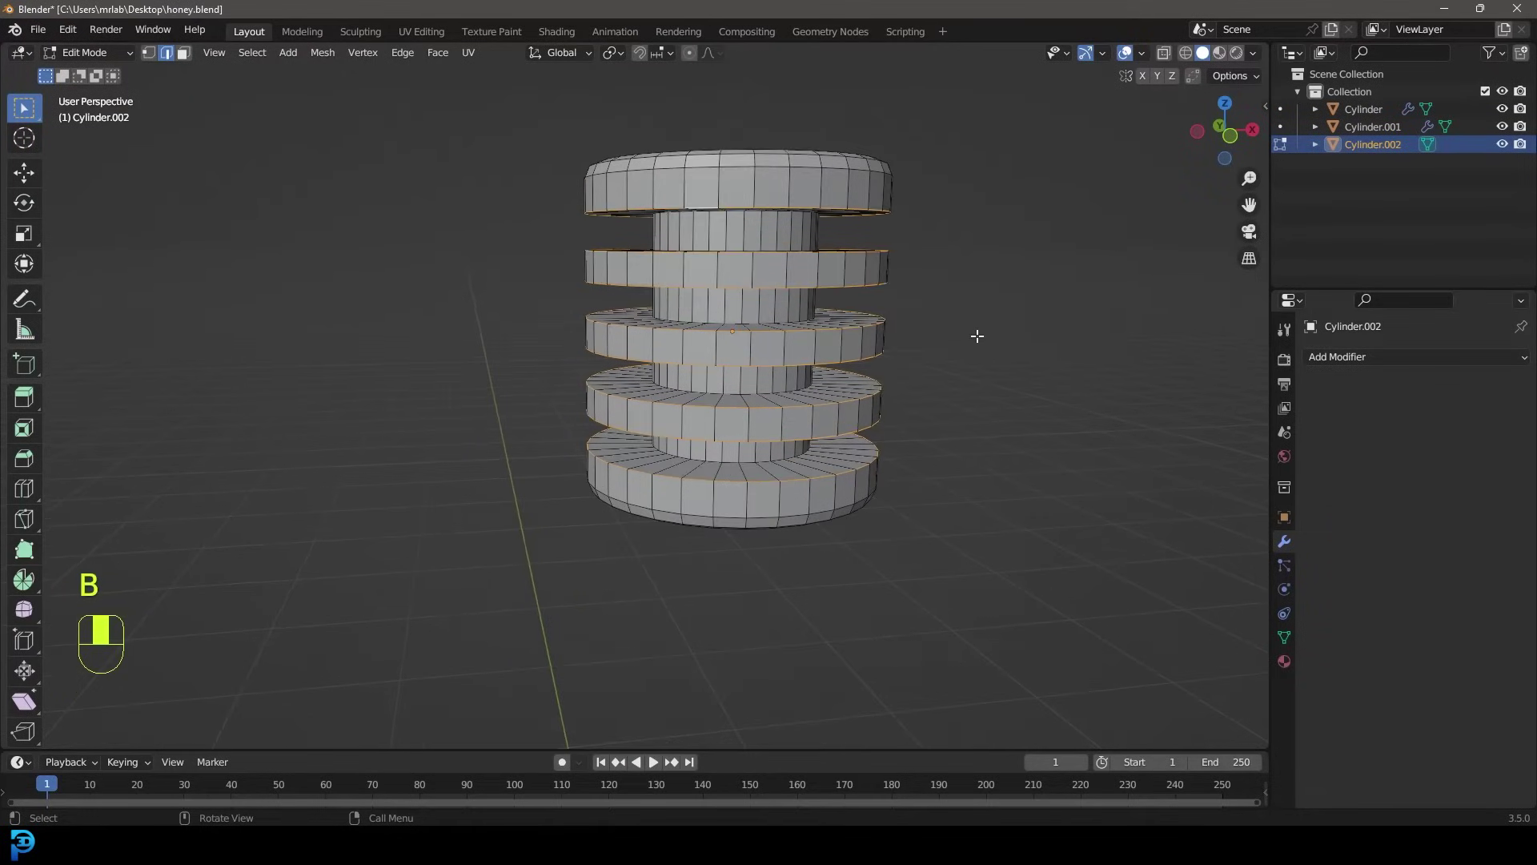
{"action": "key", "text": "ctrl+b"}
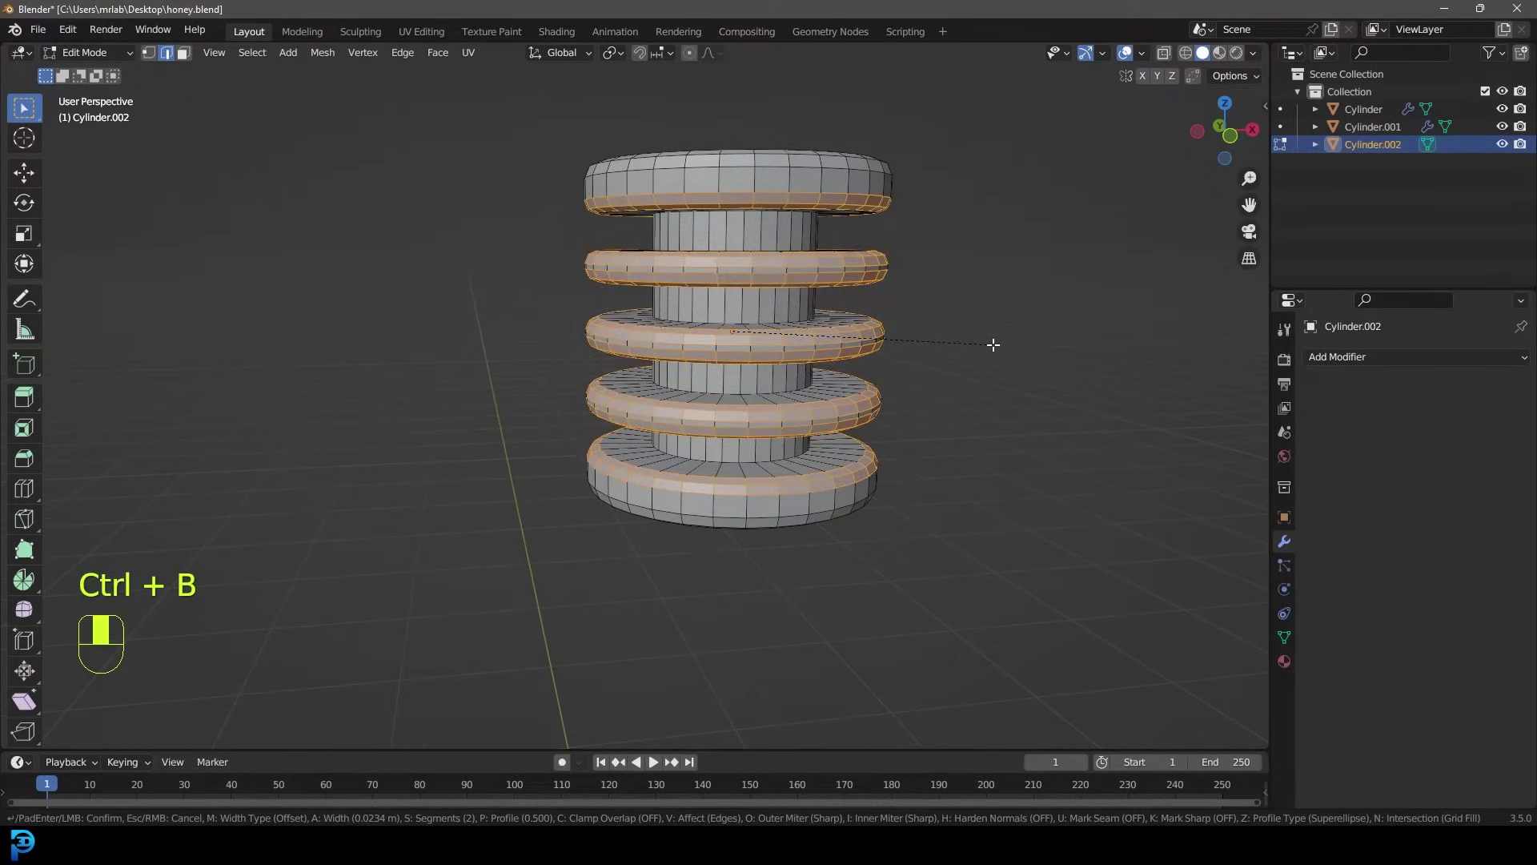
{"action": "left_click", "coordinate": [981, 337]}
Extrude the top cap inward, raise the inner top face, and bevel the top rim
{"action": "scroll", "coordinate": [806, 333], "scroll_direction": "down", "scroll_amount": 3}
{"action": "middle_click_drag", "start_coordinate": [806, 333], "coordinate": [725, 326]}
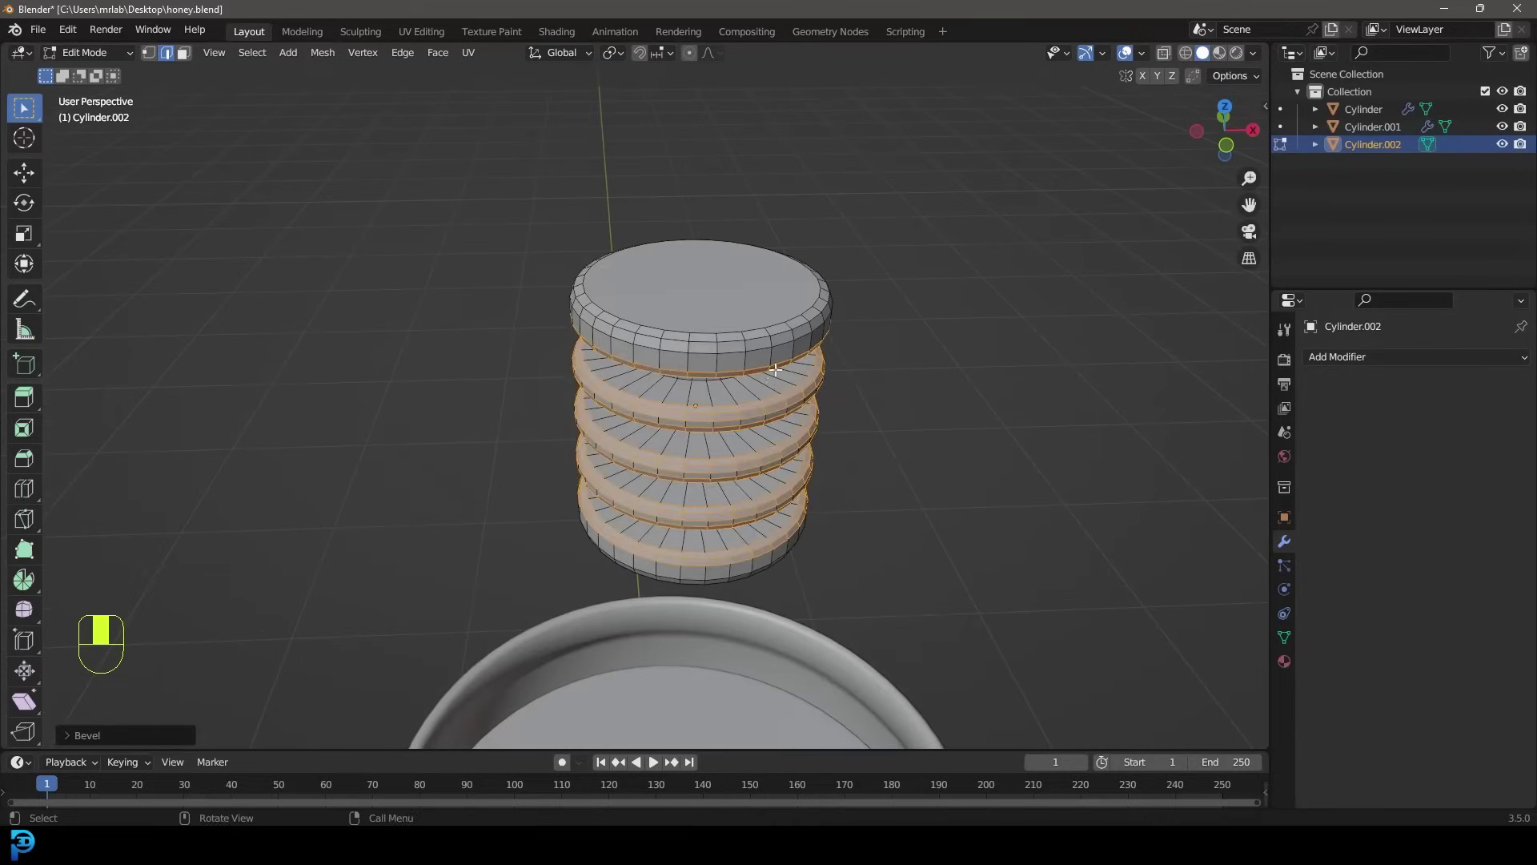
{"action": "key", "text": "alt+a"}
{"action": "left_click", "coordinate": [725, 327], "text": "alt+shift"}
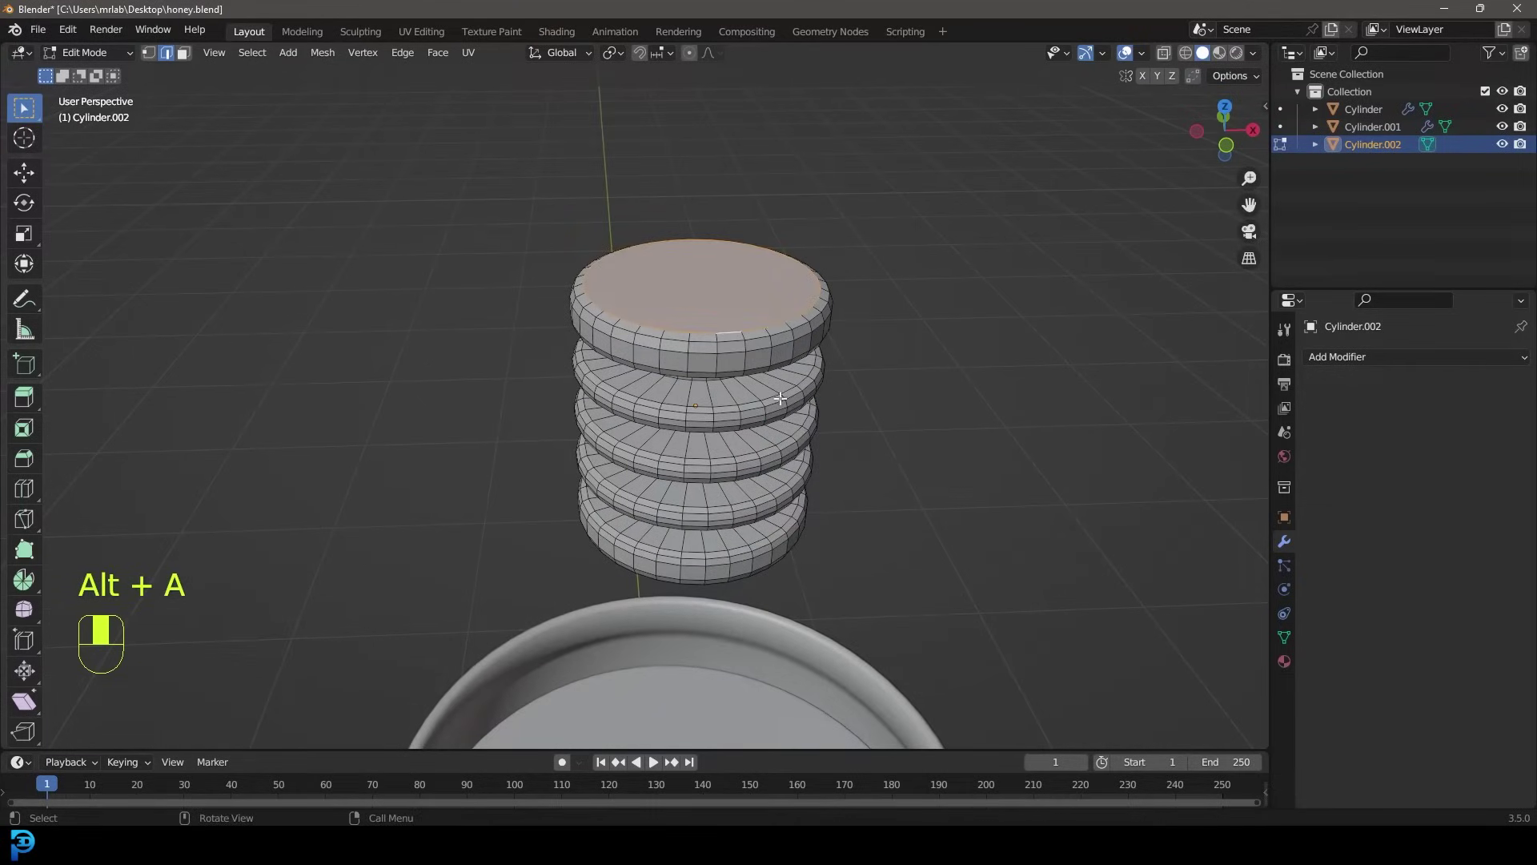
{"action": "key", "text": "e"}
{"action": "key", "text": "s"}
{"action": "left_click", "coordinate": [751, 358]}
{"action": "key", "text": "g"}
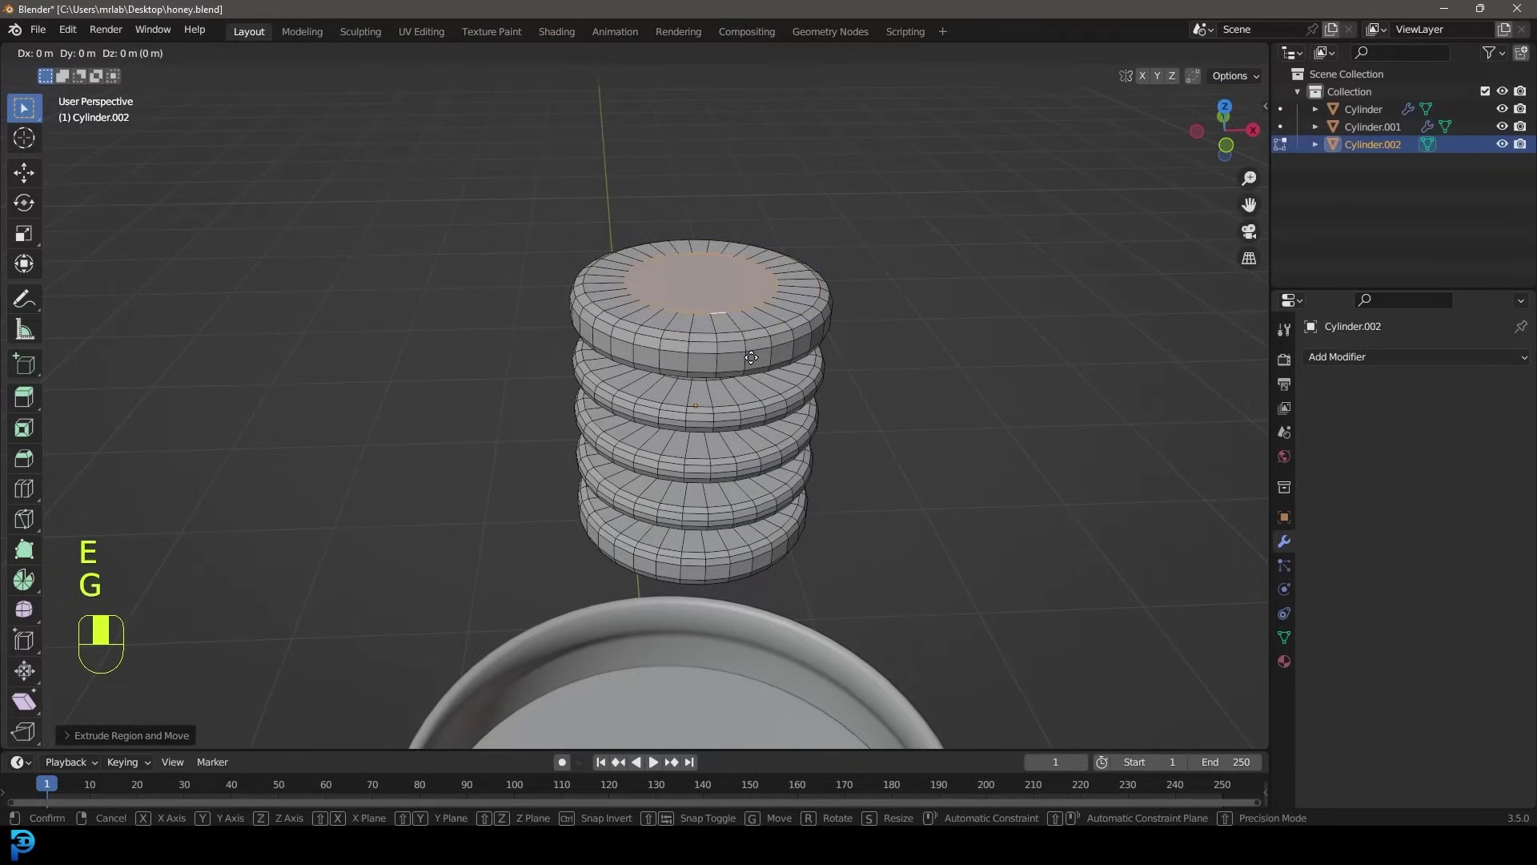
{"action": "key", "text": "z"}
{"action": "left_click", "coordinate": [758, 327]}
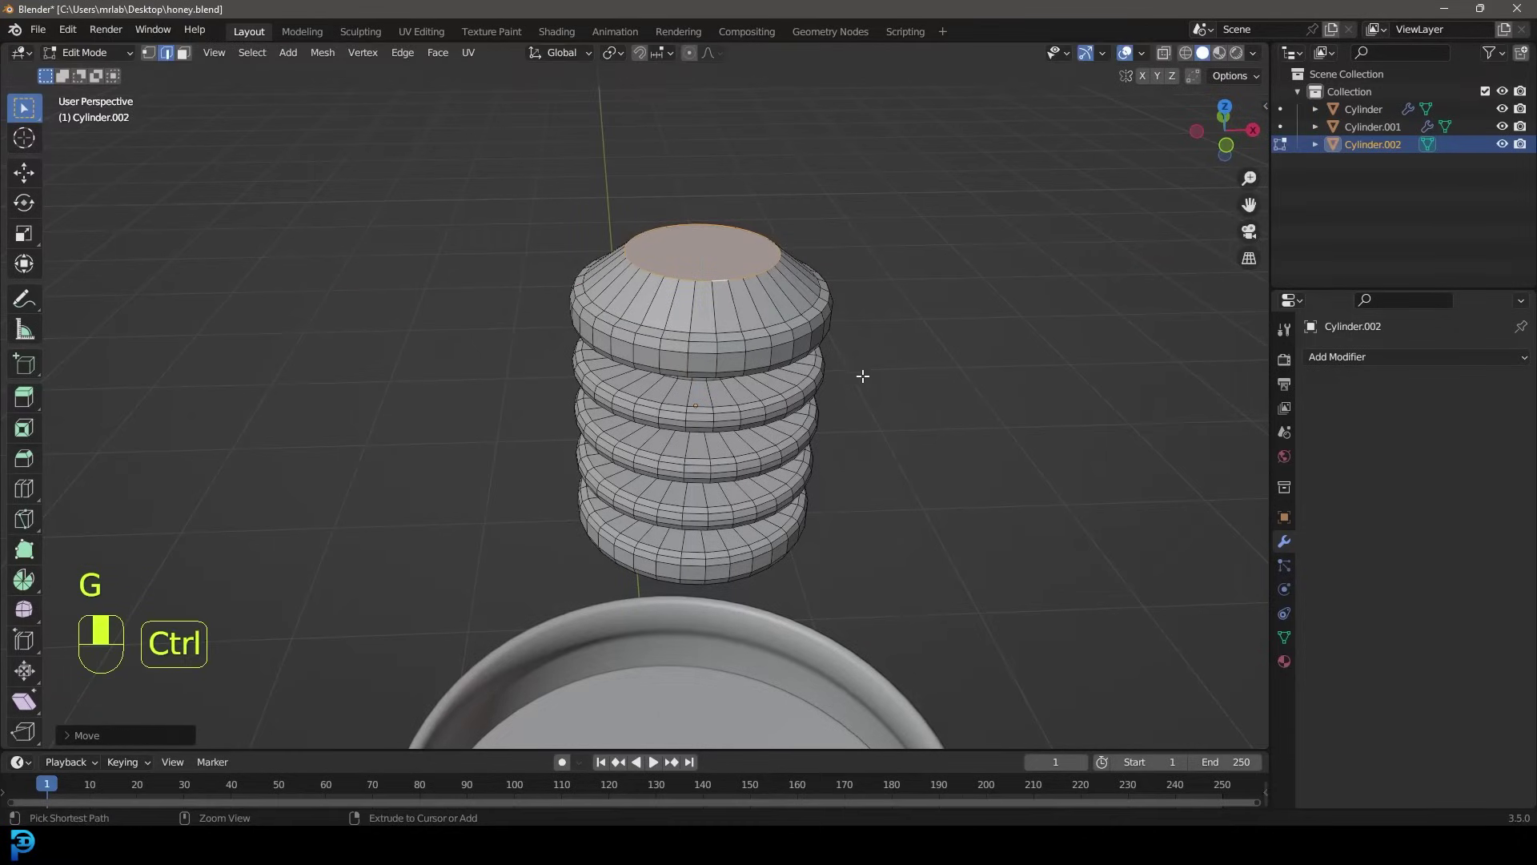
{"action": "key", "text": "ctrl+b"}
{"action": "left_click", "coordinate": [881, 404]}
From below, select only the bottom cap's edge loop
{"action": "scroll", "coordinate": [832, 406], "scroll_direction": "down", "scroll_amount": 4}
{"action": "middle_click_drag", "start_coordinate": [780, 416], "coordinate": [774, 306]}
{"action": "scroll", "coordinate": [696, 484], "scroll_direction": "up", "scroll_amount": 4}
{"action": "key", "text": "alt+a"}
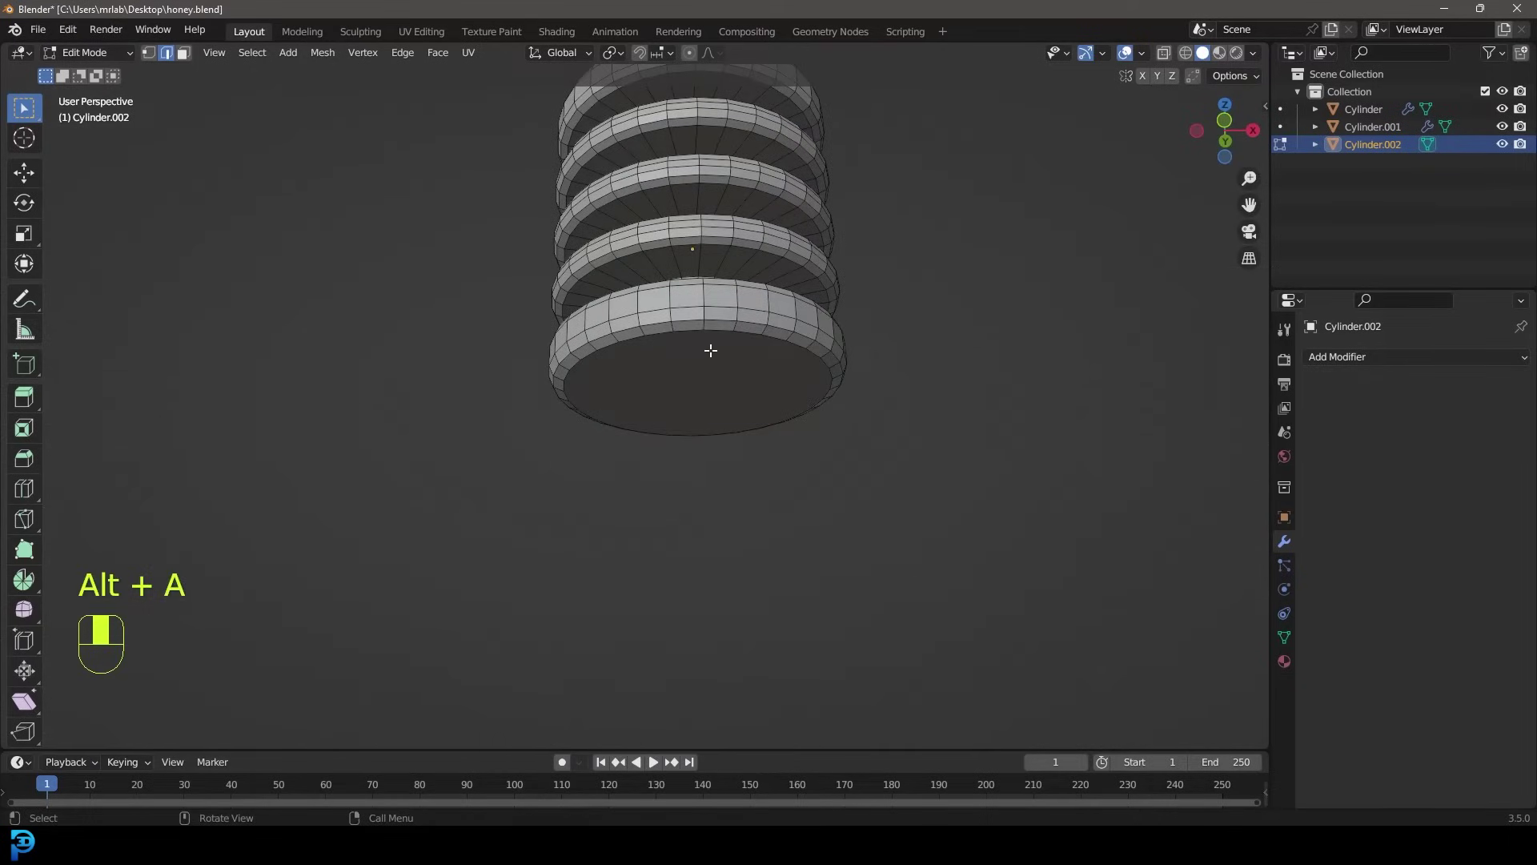
{"action": "left_click", "coordinate": [699, 343], "text": "alt+shift"}
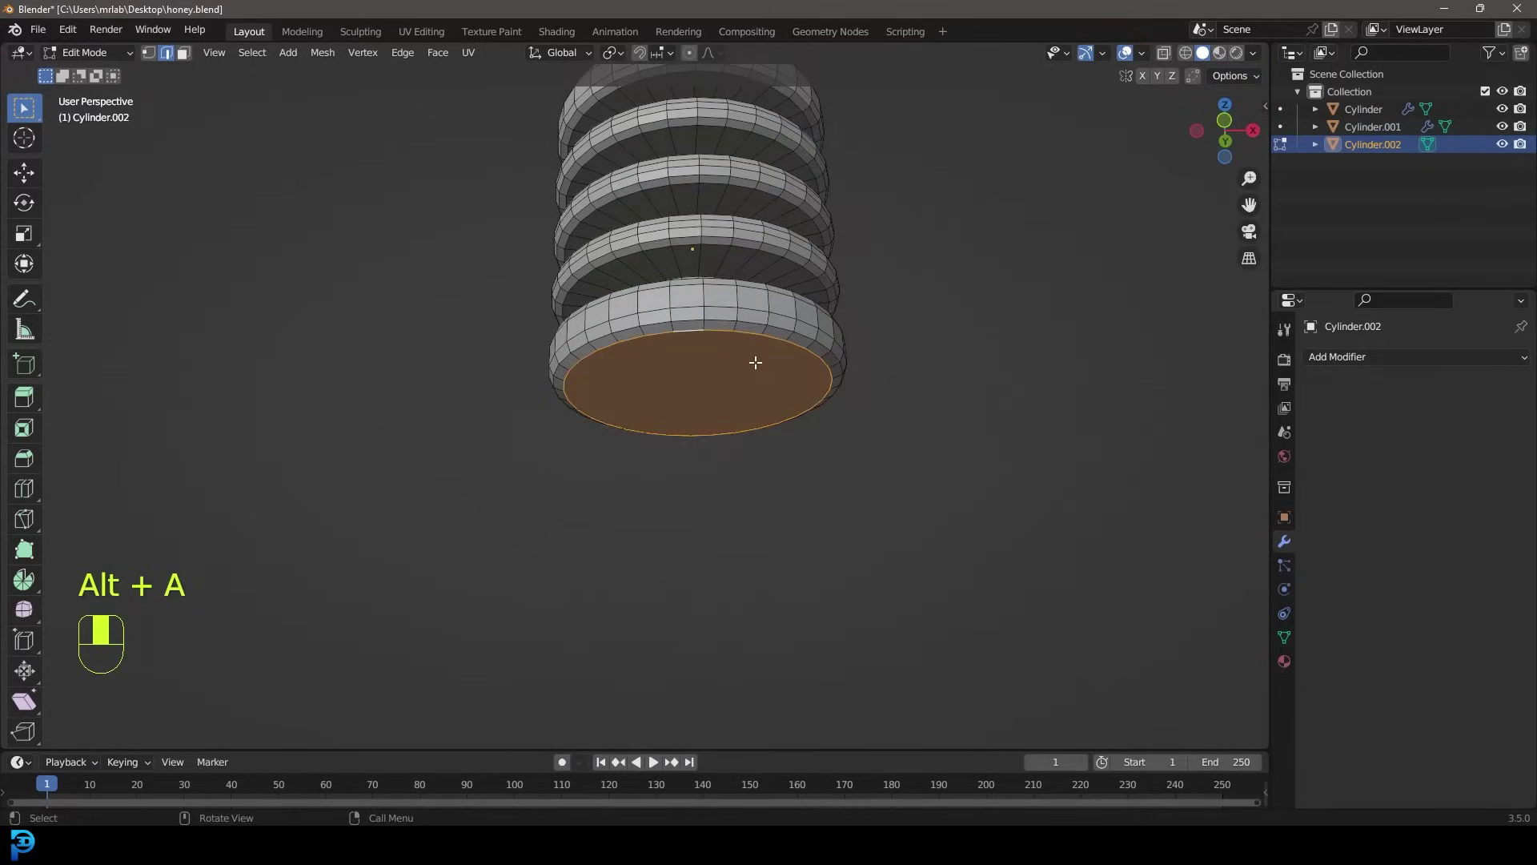
In front view, extrude the bottom loop downward and shrink it
{"action": "key", "text": "KP_1"}
{"action": "key", "text": "KP_2"}
{"action": "key", "text": "KP_1"}
{"action": "scroll", "coordinate": [745, 448], "scroll_direction": "down", "scroll_amount": 4}
{"action": "middle_click_drag", "start_coordinate": [733, 472], "coordinate": [730, 382], "text": "shift"}
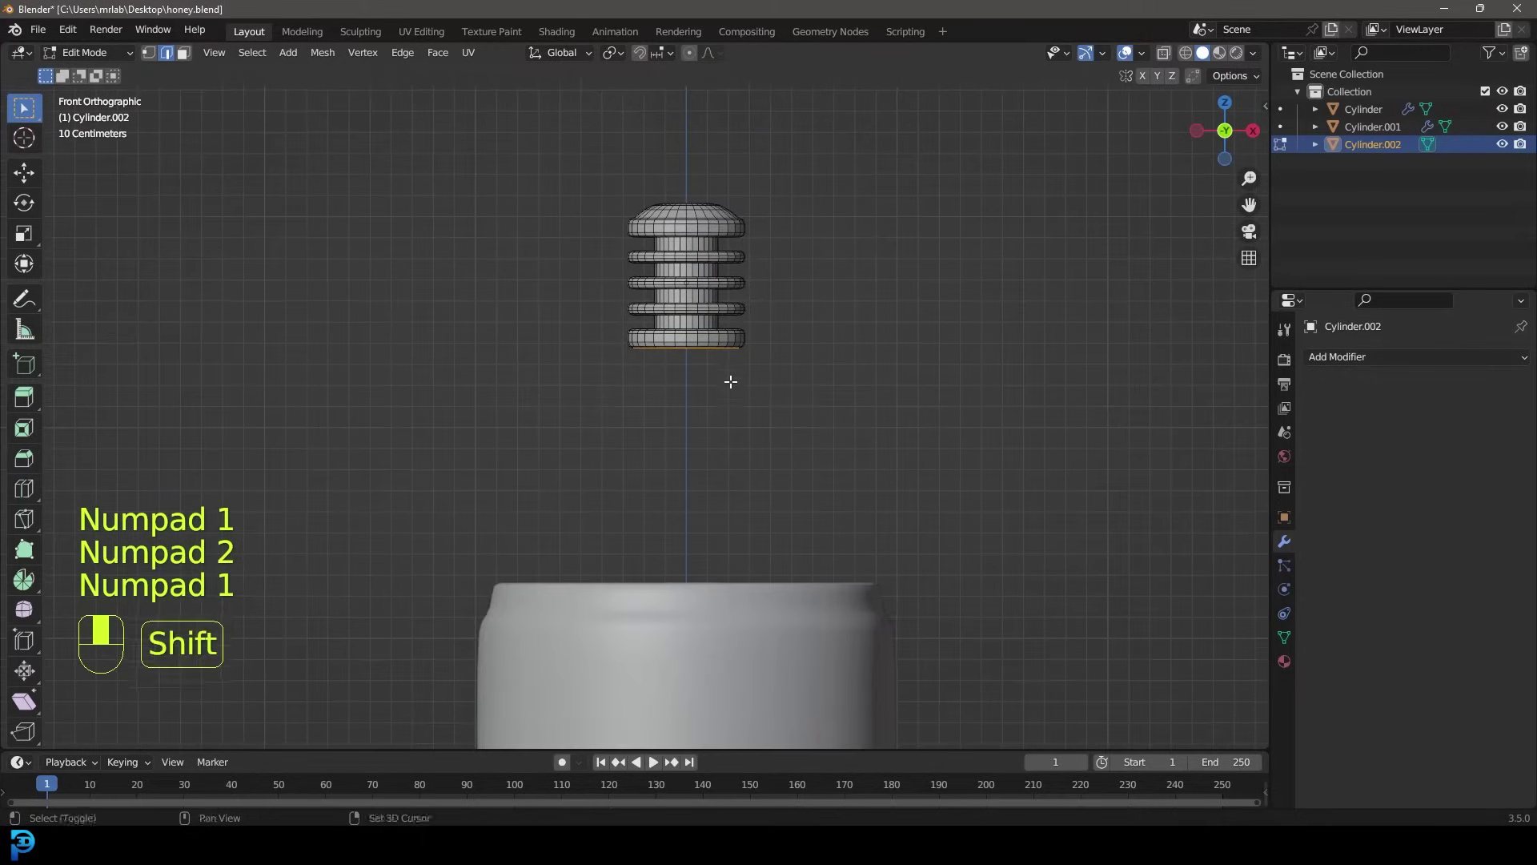
{"action": "key", "text": "e"}
{"action": "left_click", "coordinate": [738, 419]}
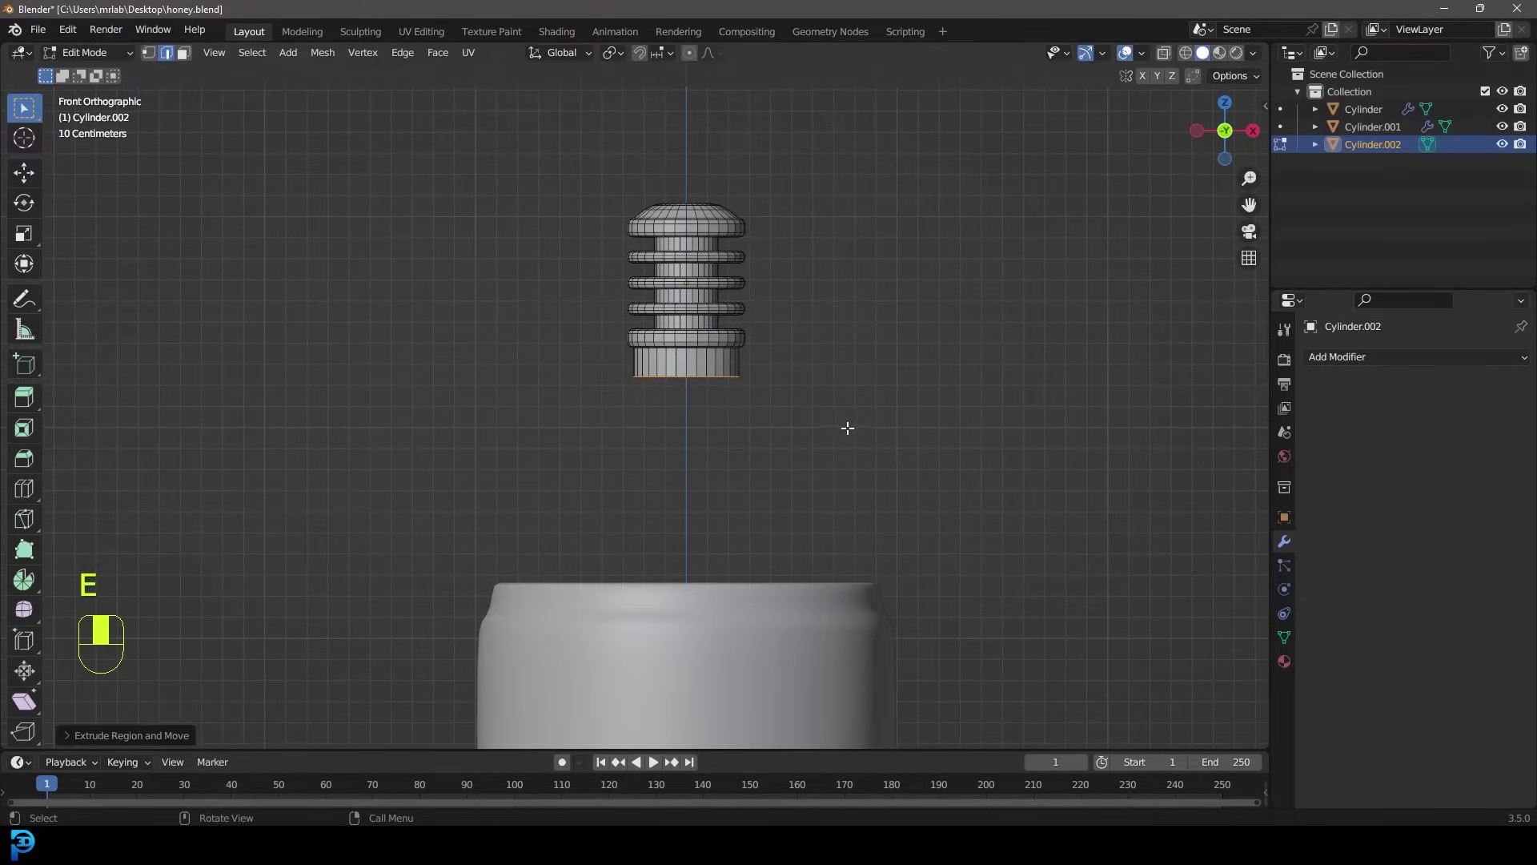
{"action": "key", "text": "s"}
{"action": "left_click", "coordinate": [775, 417]}
{"action": "middle_click_drag", "start_coordinate": [775, 417], "coordinate": [762, 363], "text": "shift"}
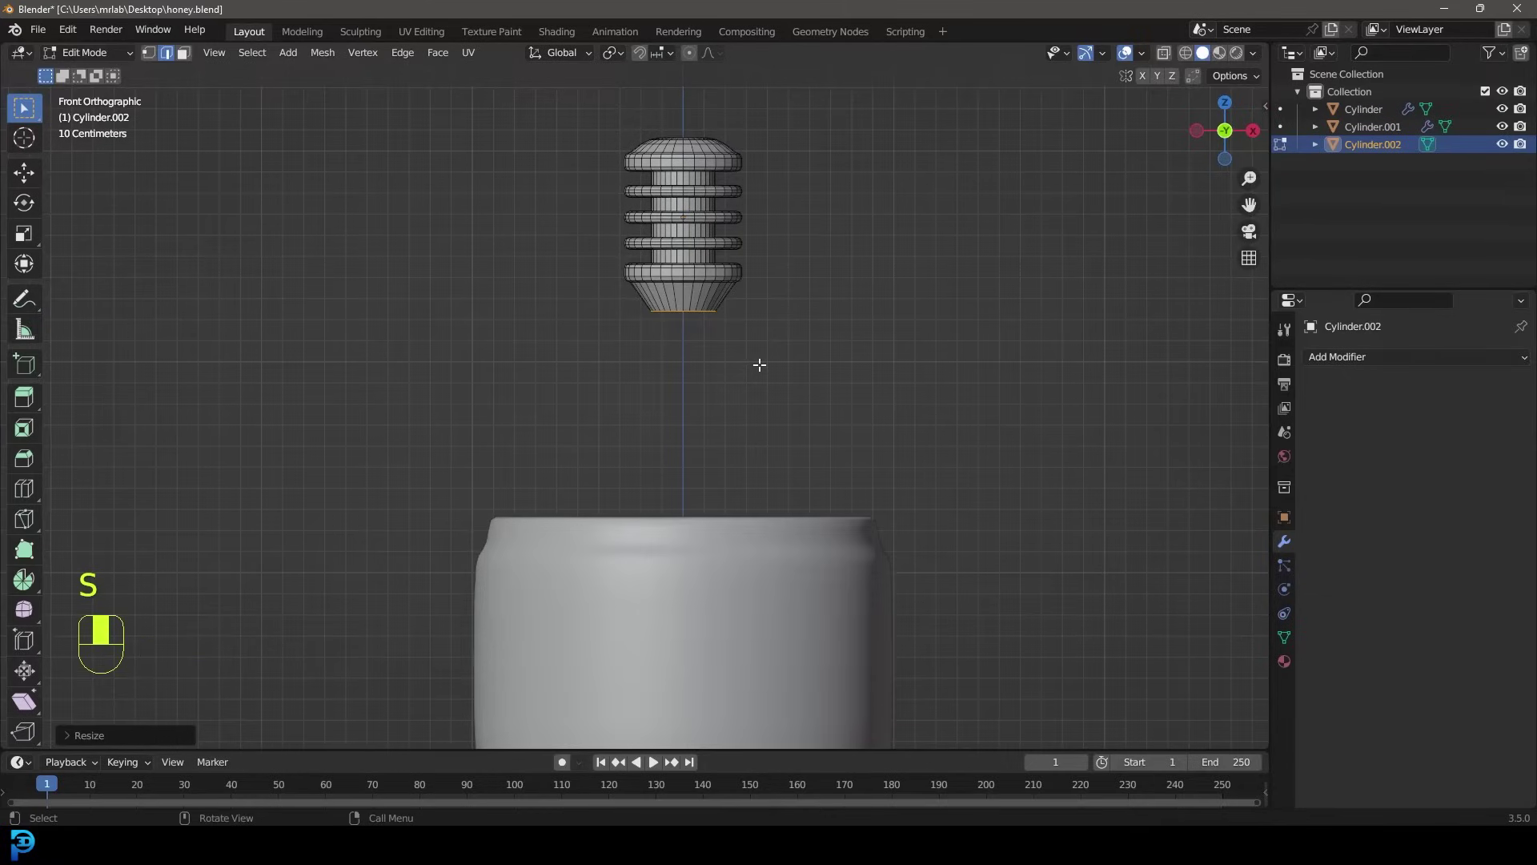
Extrude the loop straight down twice more, narrowing it each time to taper the stem
{"action": "key", "text": "e"}
{"action": "middle_click", "coordinate": [759, 429]}
{"action": "left_click", "coordinate": [758, 417]}
{"action": "key", "text": "s"}
{"action": "left_click", "coordinate": [761, 425]}
{"action": "middle_click_drag", "start_coordinate": [761, 425], "coordinate": [778, 320], "text": "shift"}
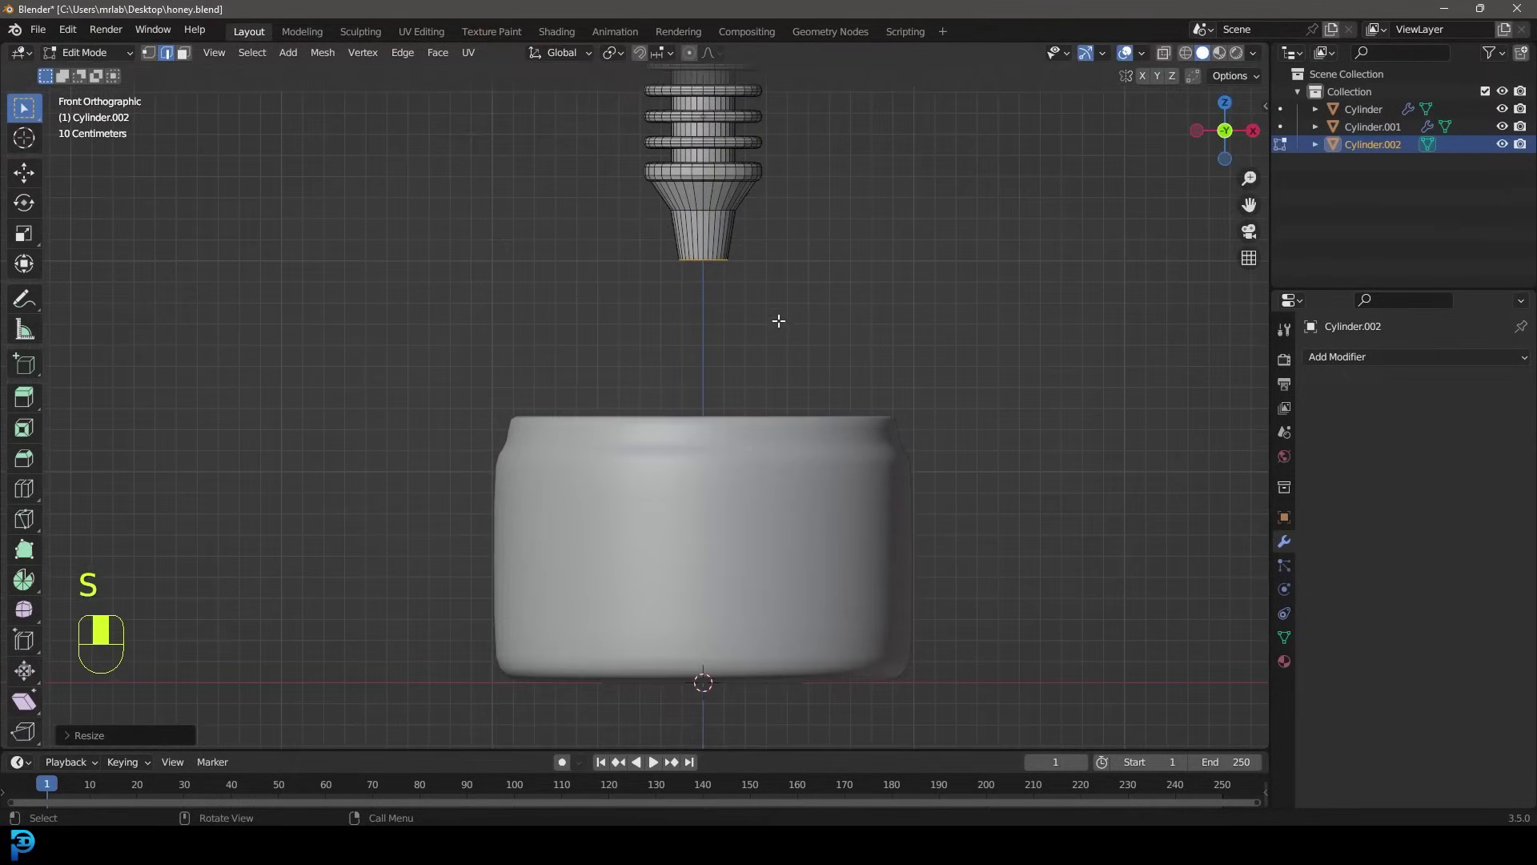
{"action": "key", "text": "e"}
{"action": "middle_click", "coordinate": [778, 384]}
{"action": "left_click", "coordinate": [776, 456]}
{"action": "key", "text": "s"}
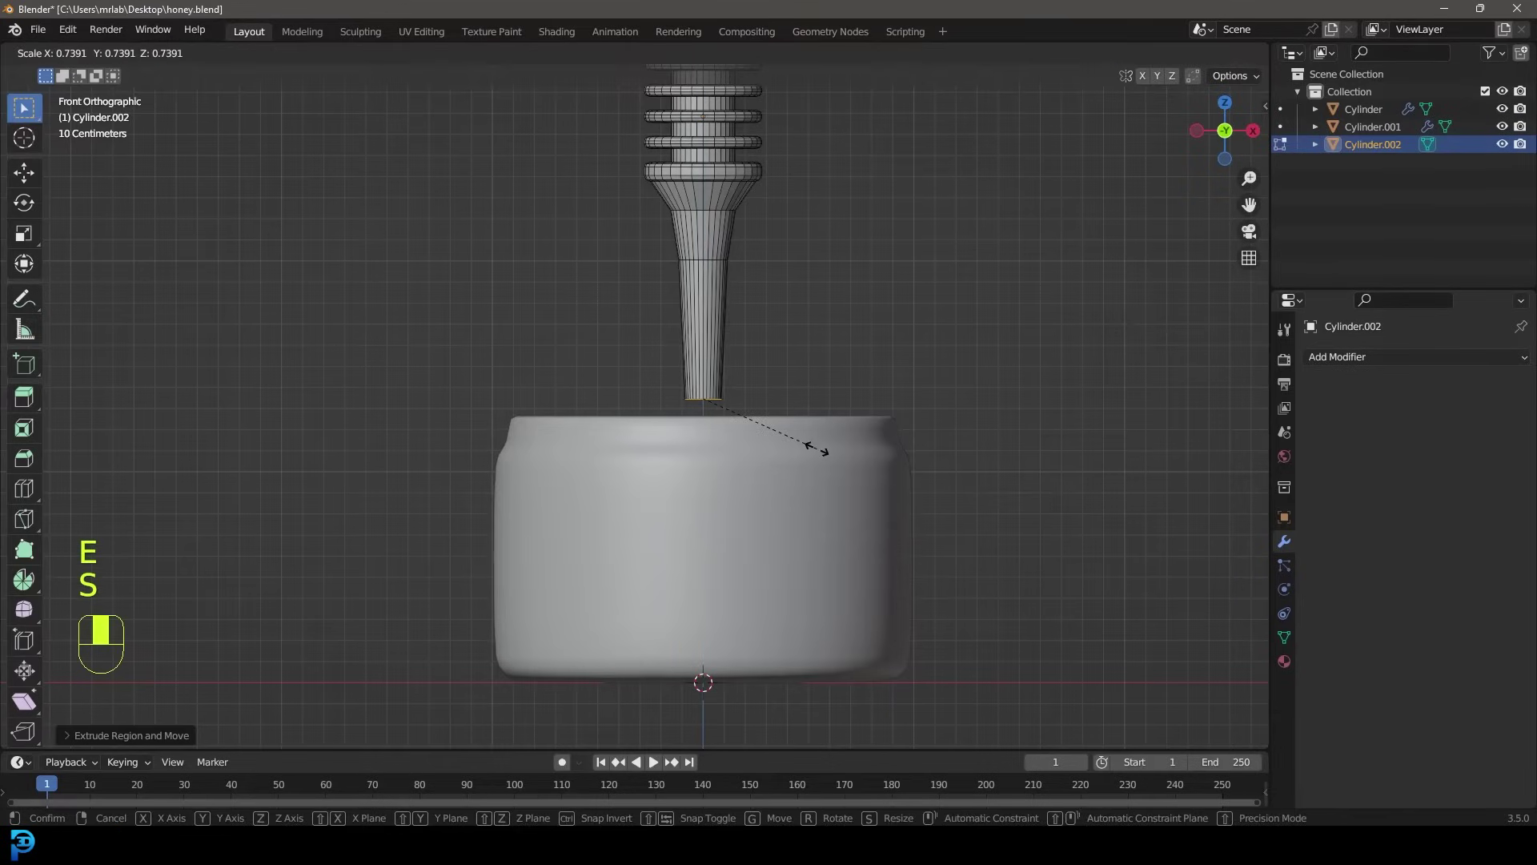
{"action": "left_click", "coordinate": [814, 448]}
Select the whole dipper mesh and reposition it over the jar
{"action": "scroll", "coordinate": [800, 440], "scroll_direction": "down", "scroll_amount": 4}
{"action": "middle_click_drag", "start_coordinate": [735, 407], "coordinate": [748, 446], "text": "shift"}
{"action": "key", "text": "a"}
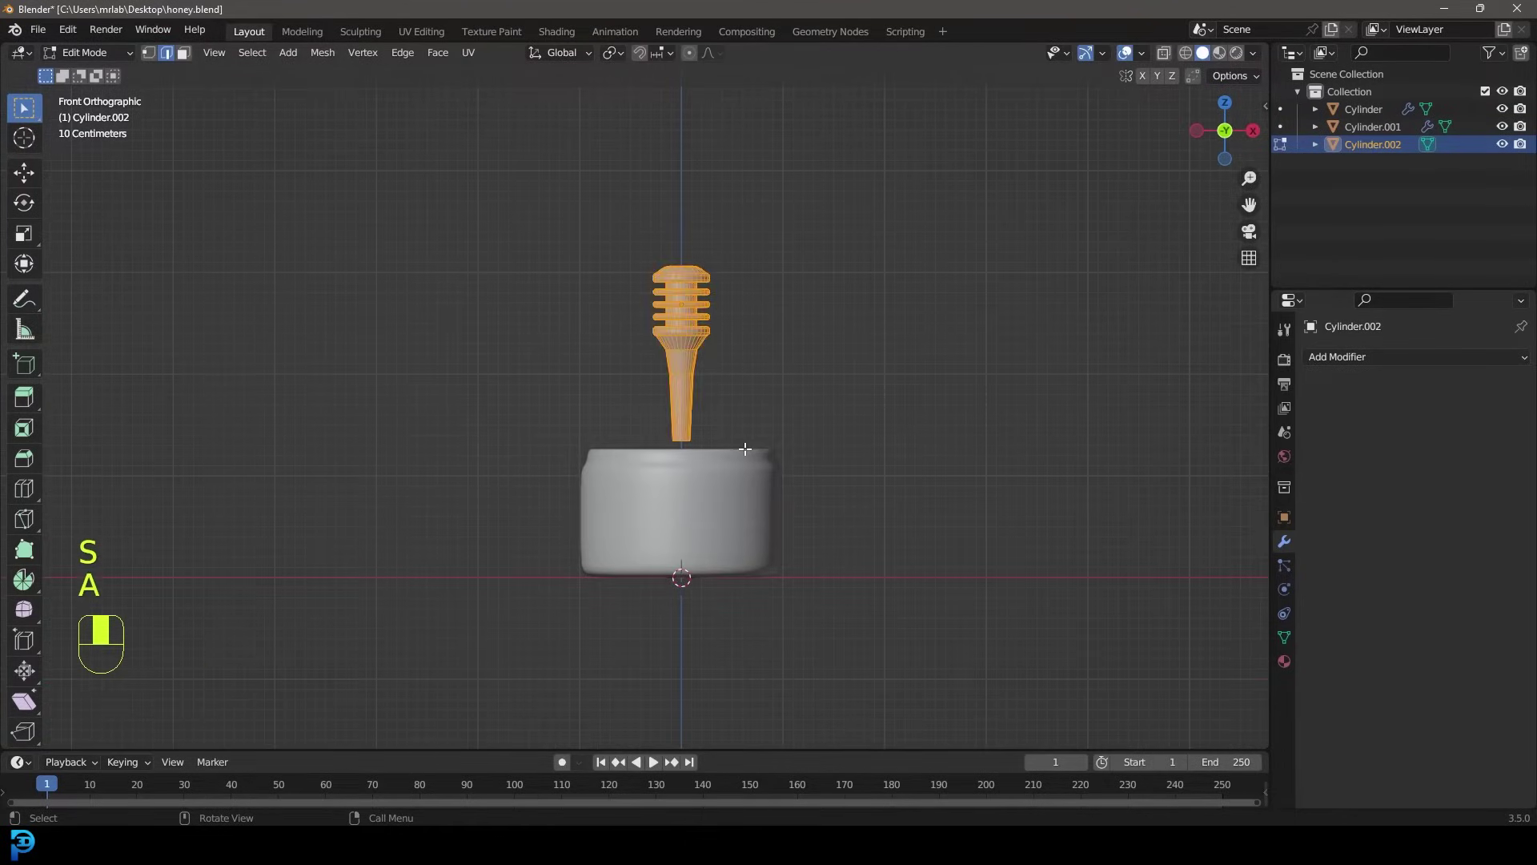
{"action": "key", "text": "g"}
{"action": "left_click", "coordinate": [681, 350]}
{"action": "scroll", "coordinate": [680, 350], "scroll_direction": "up", "scroll_amount": 1}
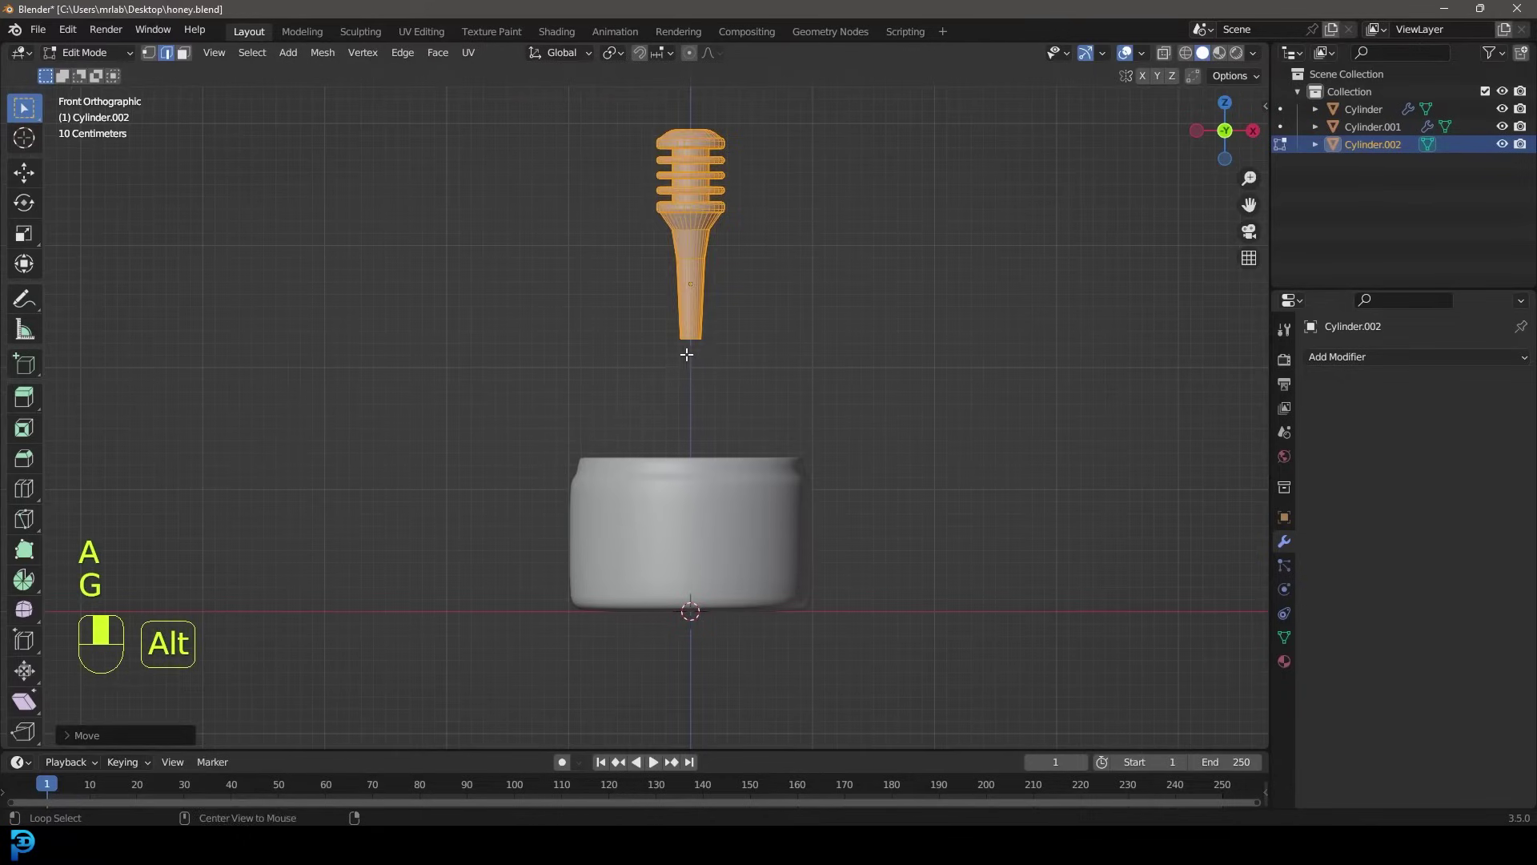
{"action": "key", "text": "alt+a"}
Lengthen the stem, widen a flared tip, extrude an end section, and begin bevelling it
{"action": "key", "text": "e"}
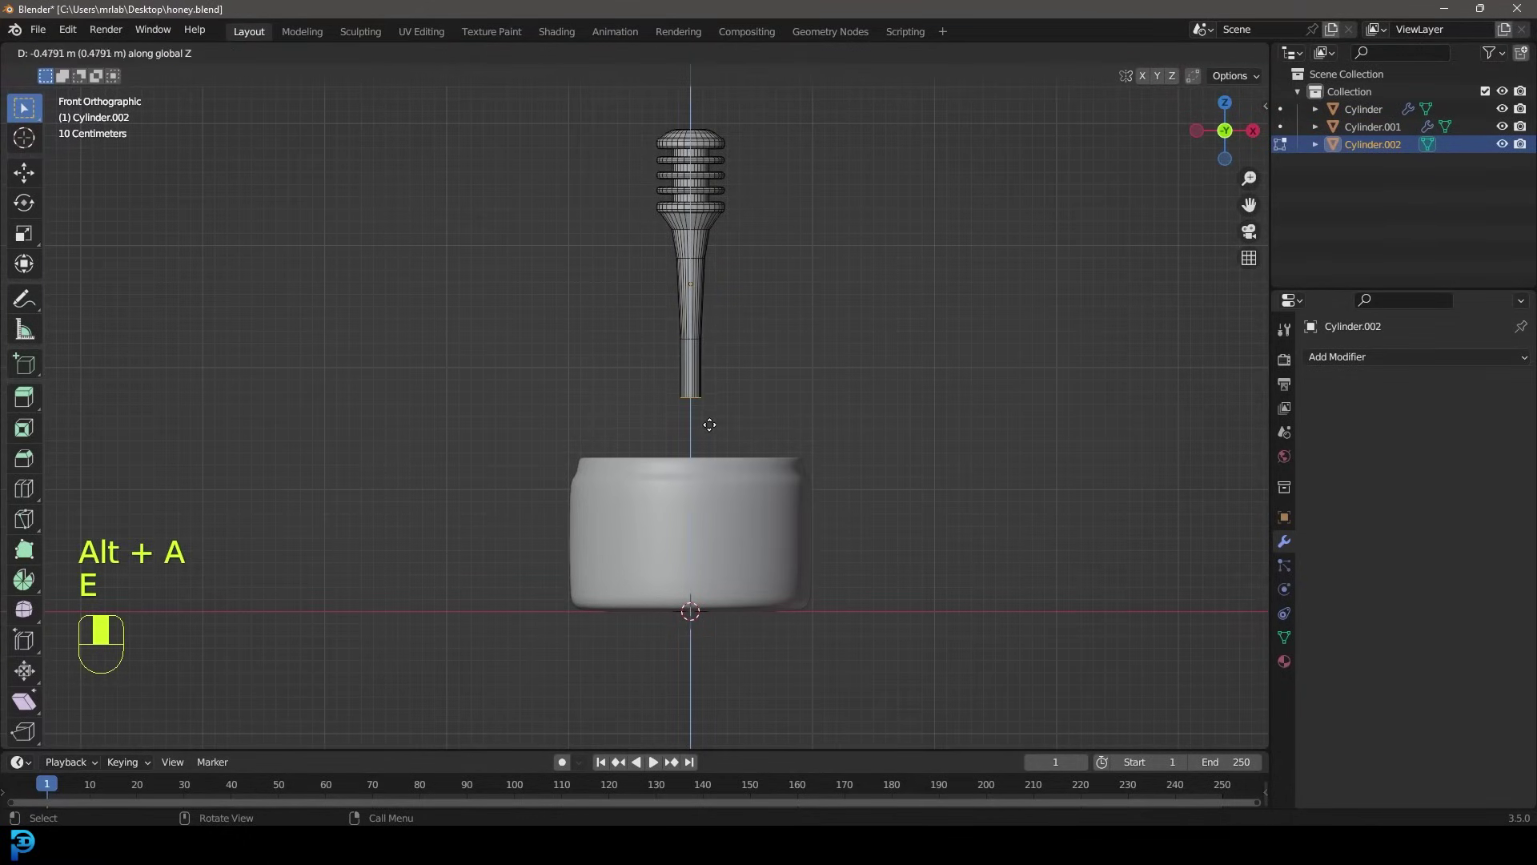
{"action": "left_click", "coordinate": [709, 420]}
{"action": "key", "text": "e"}
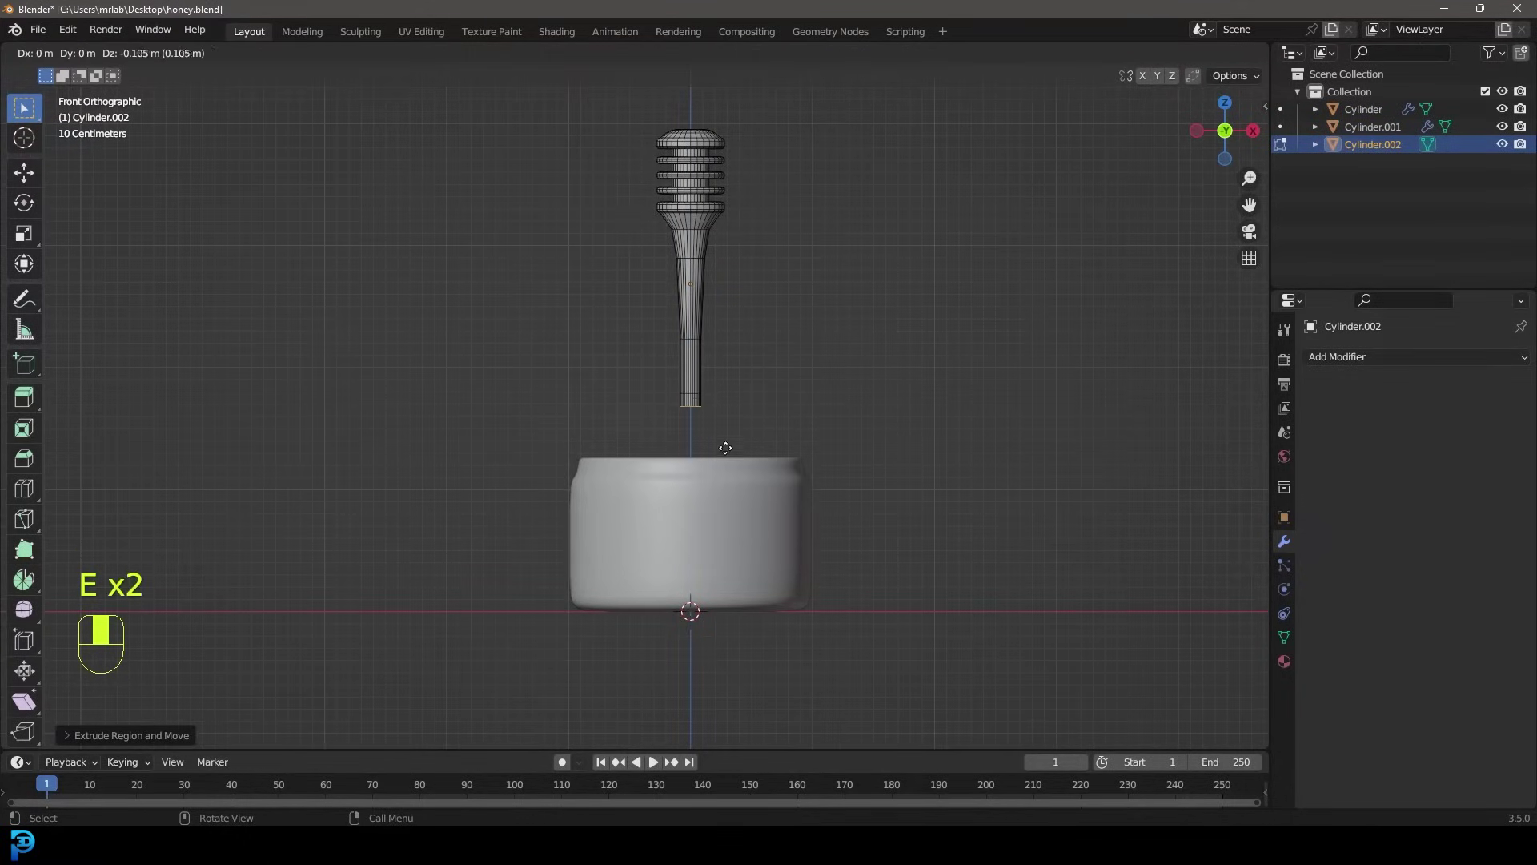
{"action": "key", "text": "s"}
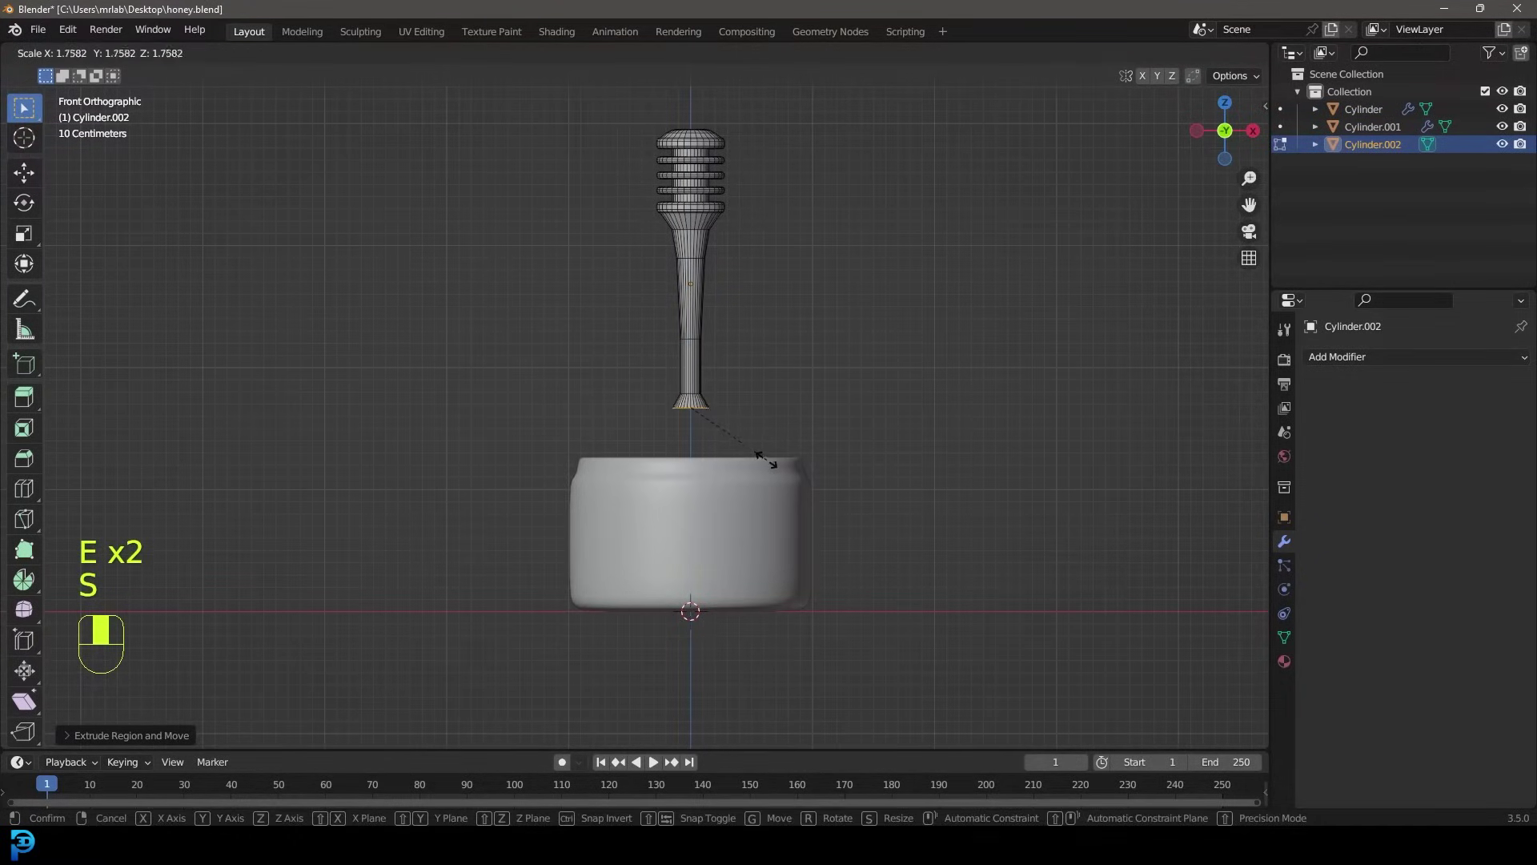
{"action": "left_click", "coordinate": [767, 458]}
{"action": "scroll", "coordinate": [736, 400], "scroll_direction": "up", "scroll_amount": 3}
{"action": "key", "text": "e"}
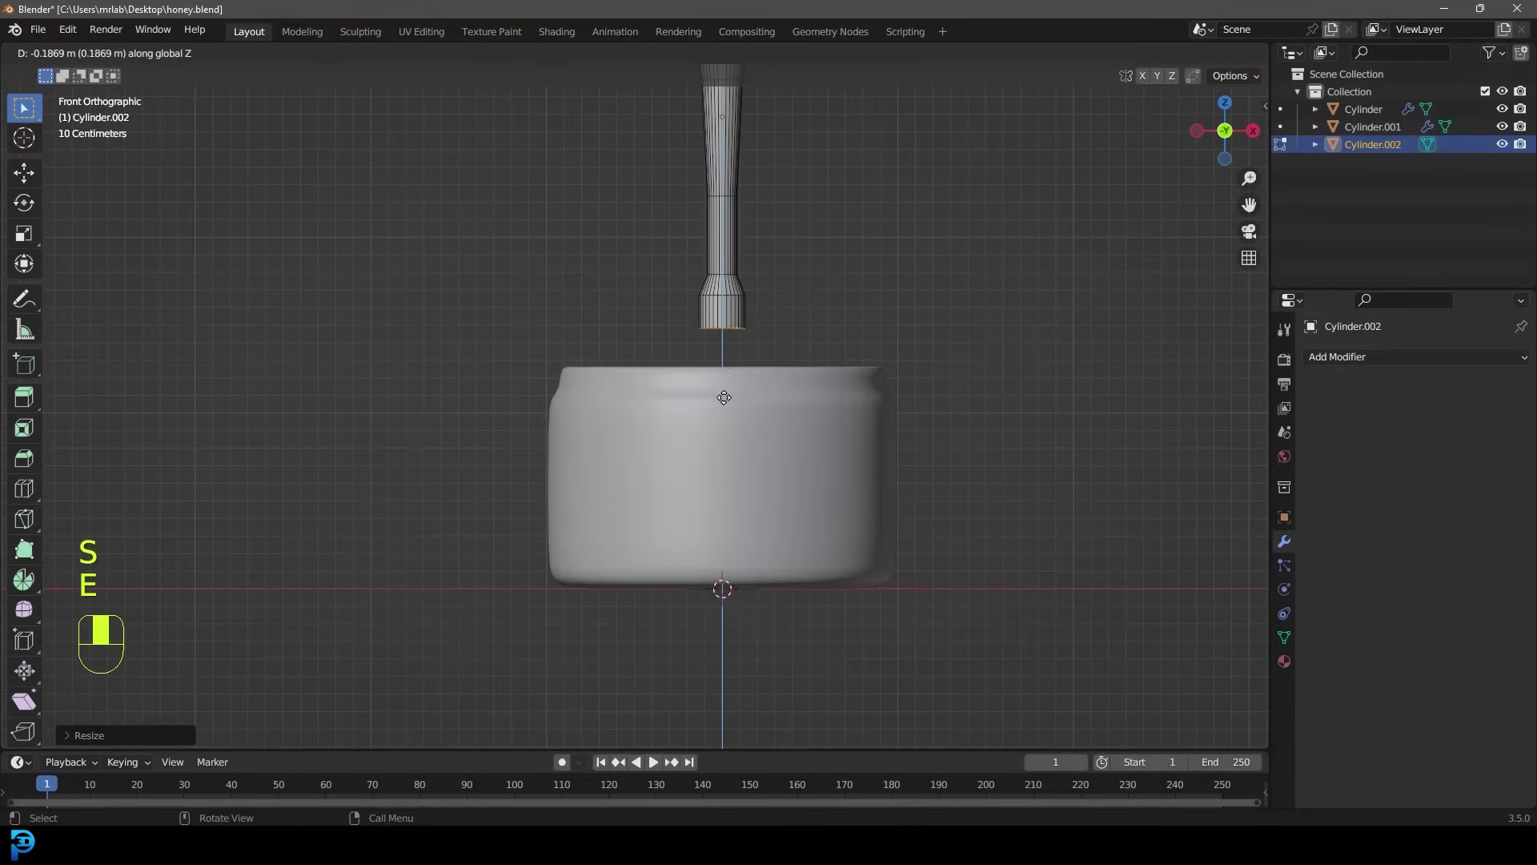
{"action": "left_click", "coordinate": [724, 391]}
{"action": "key", "text": "ctrl+b"}
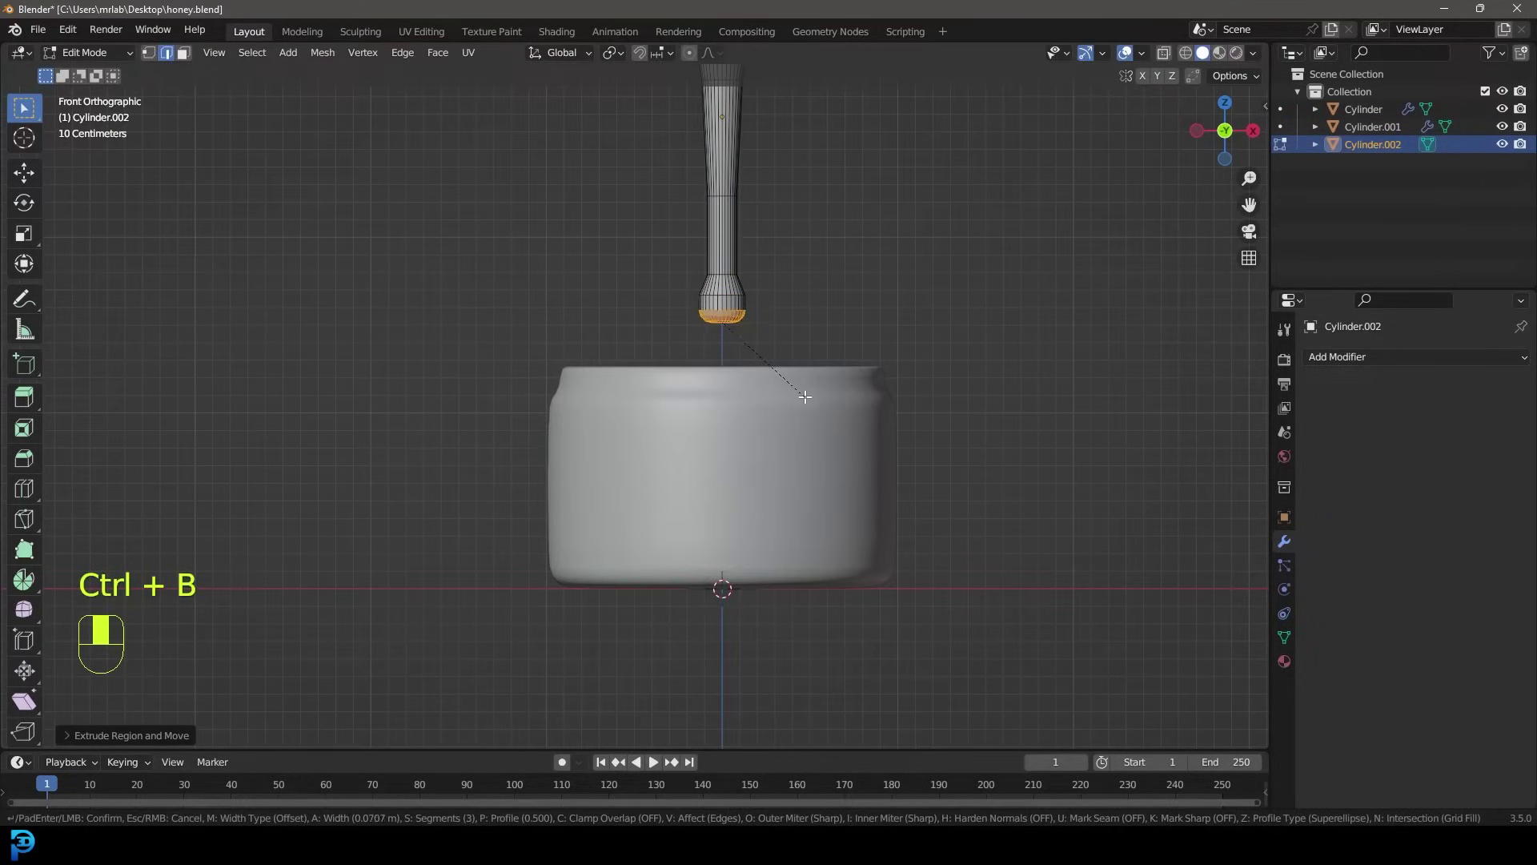
Bevel the handle's end loops to round the tip into a bulb
{"action": "left_click", "coordinate": [805, 396]}
{"action": "scroll", "coordinate": [721, 294], "scroll_direction": "up", "scroll_amount": 4}
{"action": "key", "text": "alt+a"}
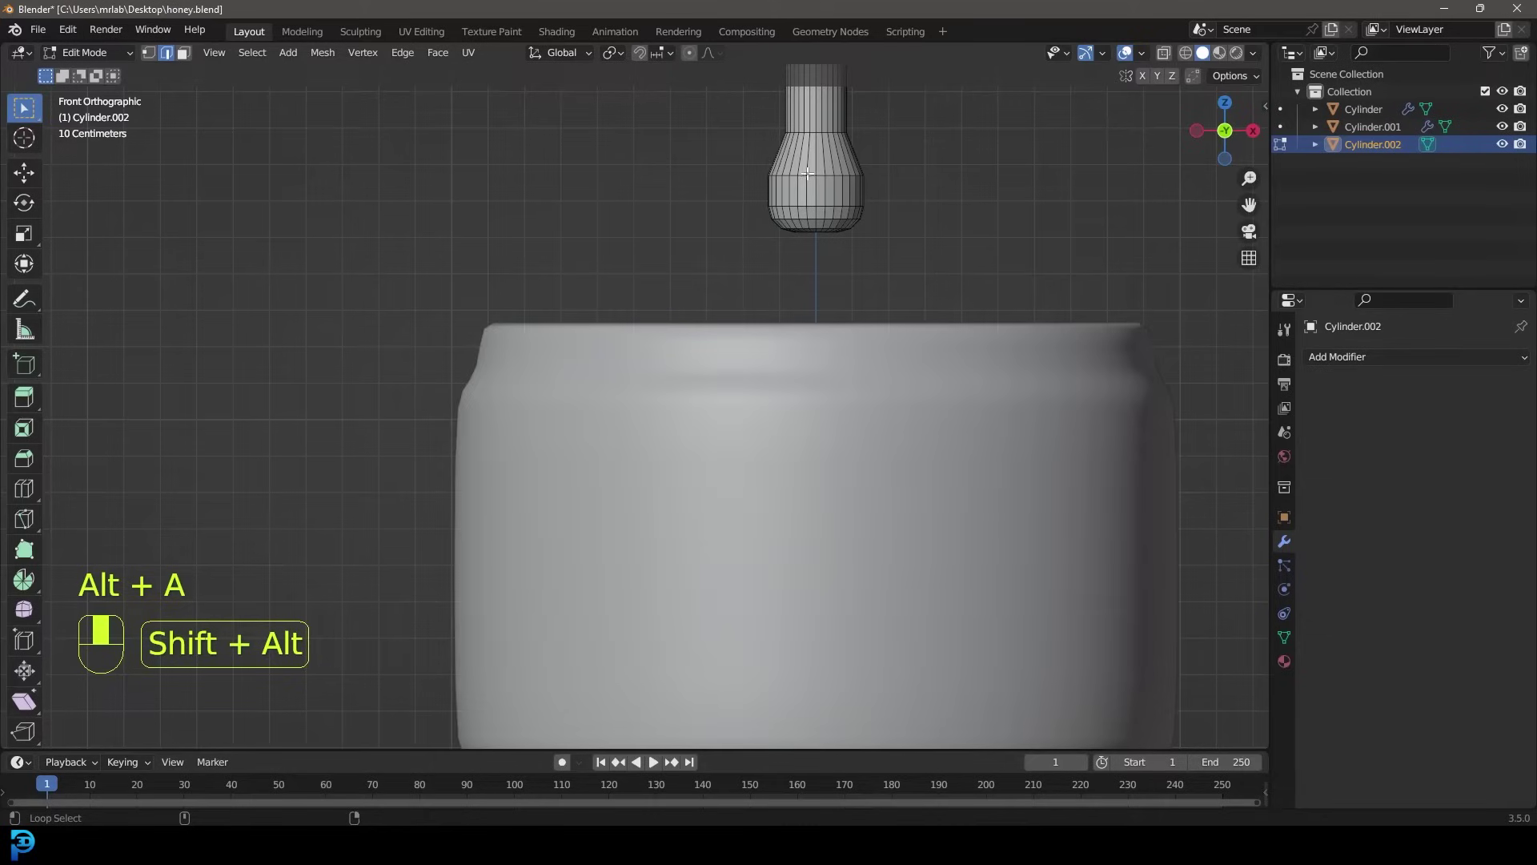
{"action": "middle_click_drag", "start_coordinate": [810, 176], "coordinate": [702, 370], "text": "shift"}
{"action": "scroll", "coordinate": [712, 350], "scroll_direction": "up", "scroll_amount": 2}
{"action": "left_click", "coordinate": [735, 291], "text": "alt+shift"}
{"action": "scroll", "coordinate": [736, 289], "scroll_direction": "down", "scroll_amount": 4}
{"action": "middle_click_drag", "start_coordinate": [792, 181], "coordinate": [713, 363], "text": "shift"}
{"action": "scroll", "coordinate": [712, 365], "scroll_direction": "up", "scroll_amount": 4}
{"action": "key", "text": "ctrl+b"}
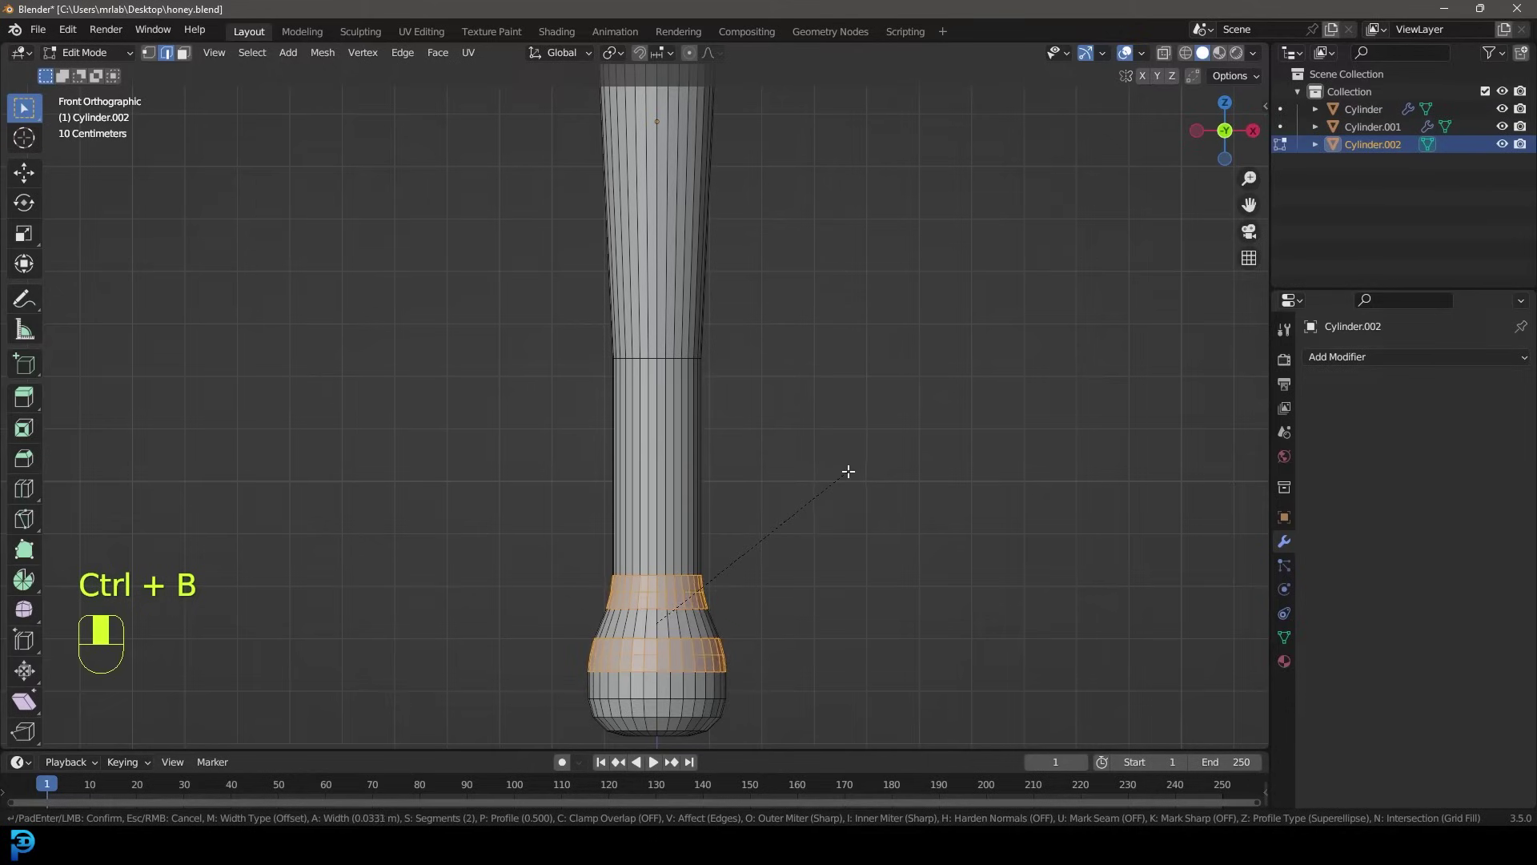
{"action": "left_click", "coordinate": [848, 471]}
Bevel three edge loops along the stem
{"action": "middle_click_drag", "start_coordinate": [790, 395], "coordinate": [662, 491], "text": "shift"}
{"action": "key", "text": "alt+a"}
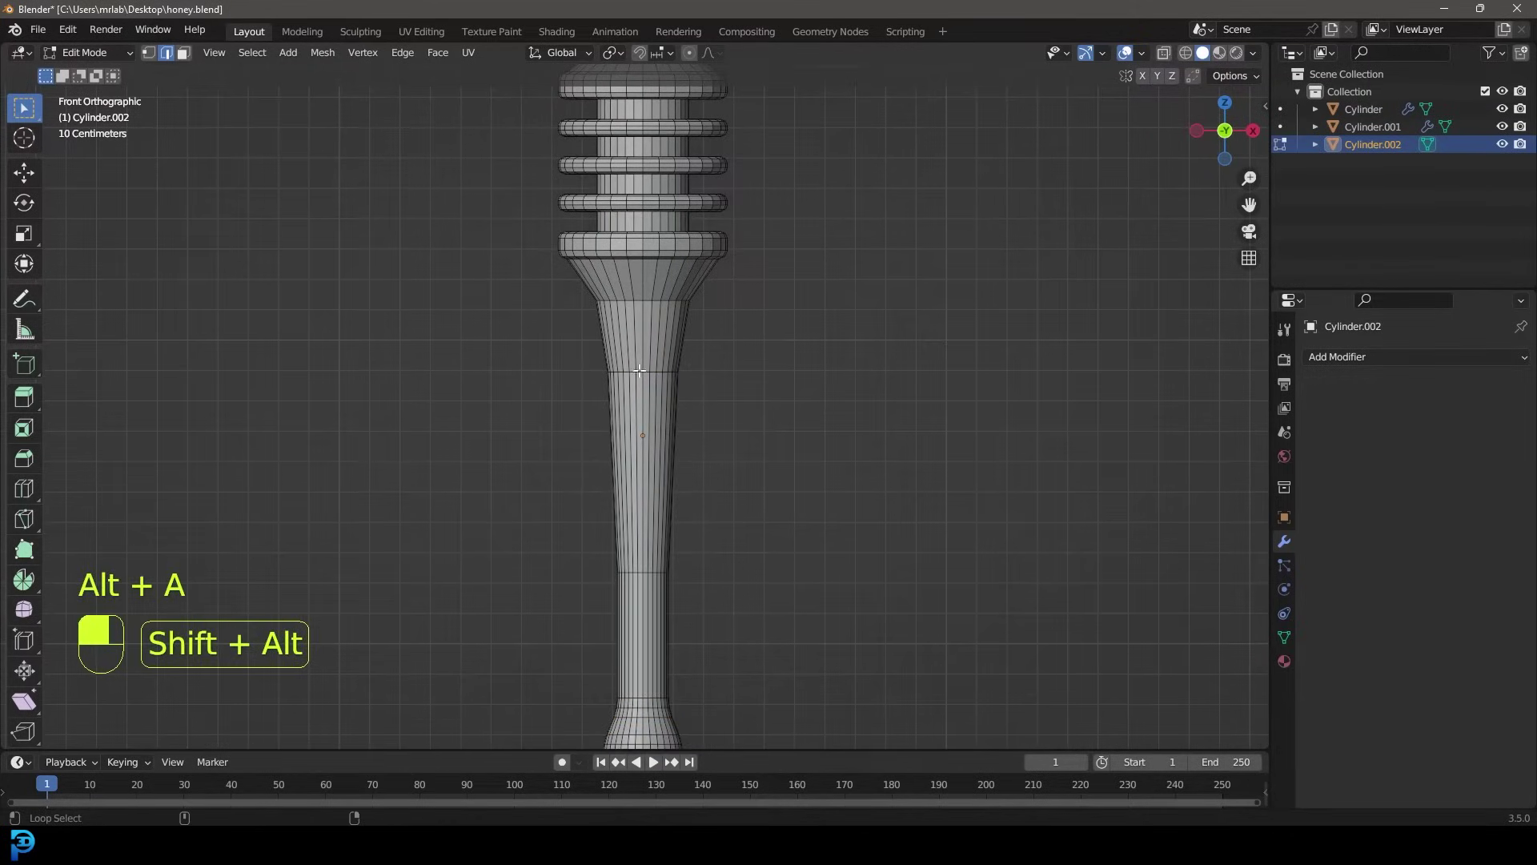
{"action": "left_click", "coordinate": [638, 299], "text": "alt+shift"}
{"action": "scroll", "coordinate": [633, 452], "scroll_direction": "down", "scroll_amount": 3, "text": "shift"}
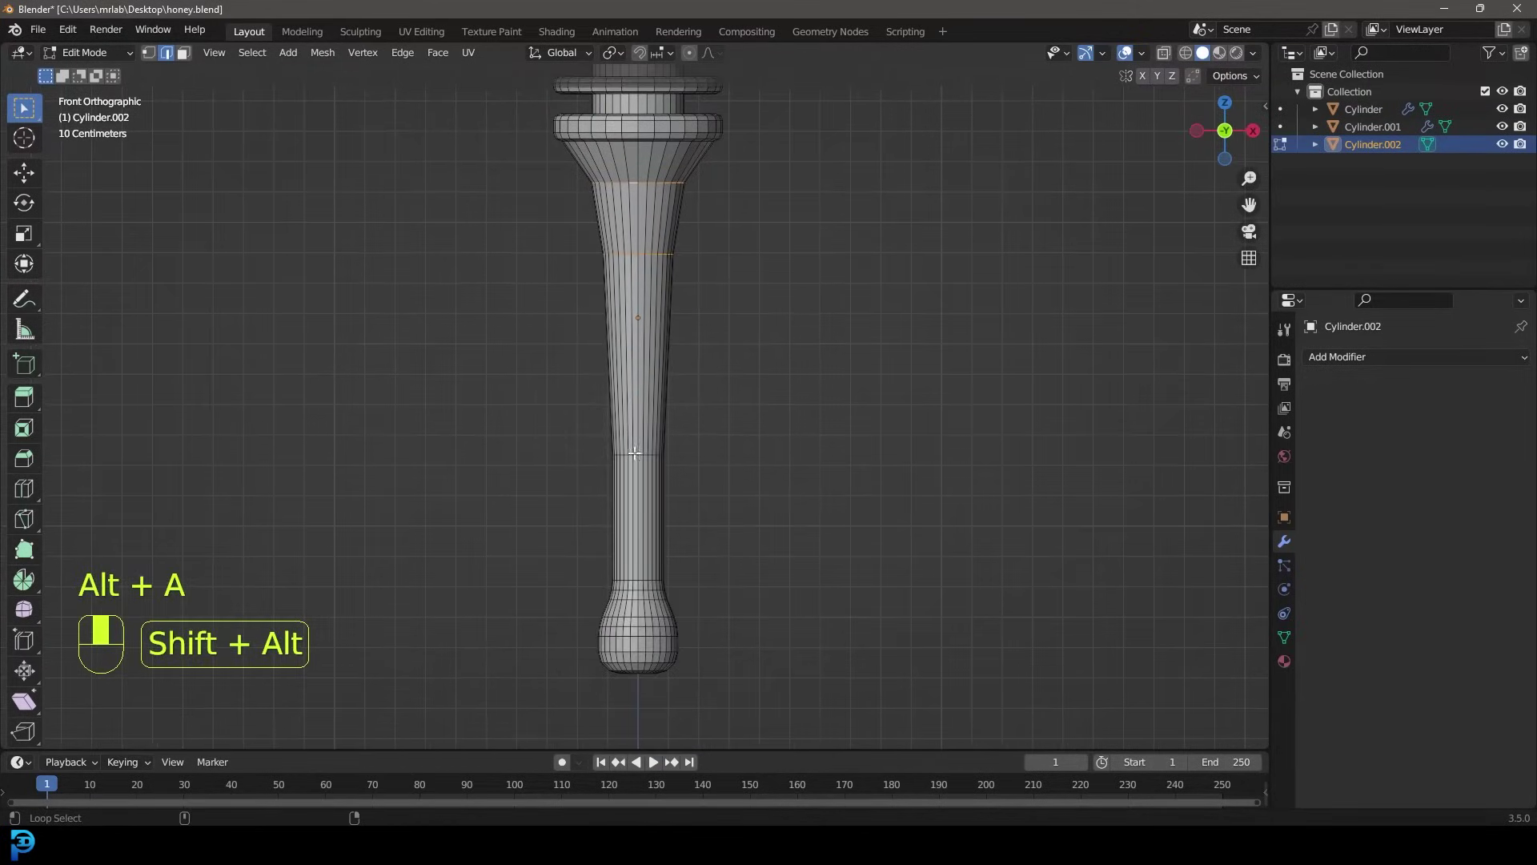
{"action": "key", "text": "ctrl+b"}
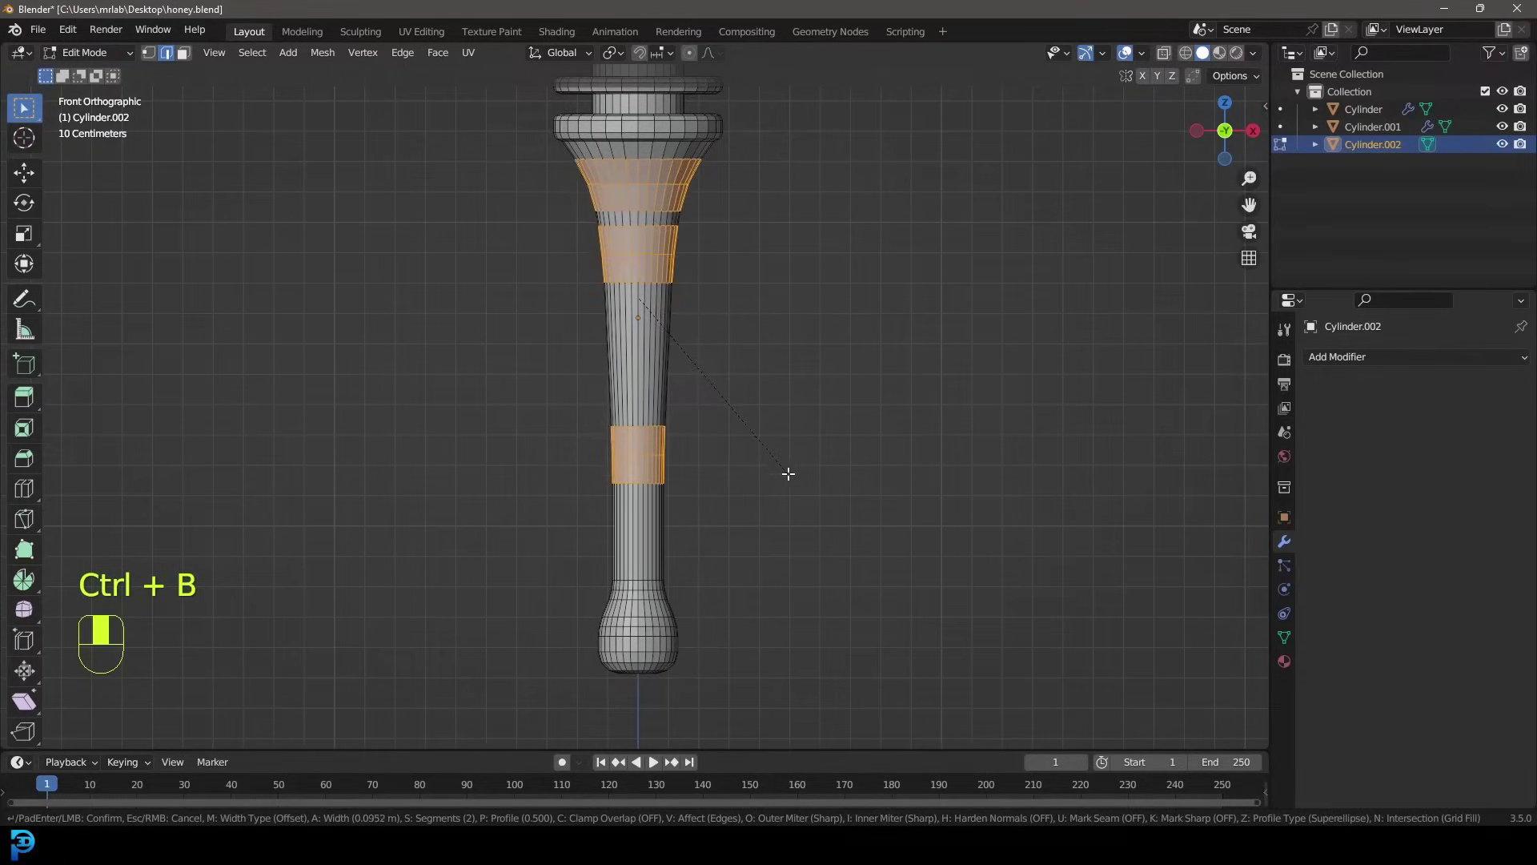
{"action": "left_click", "coordinate": [787, 472]}
{"action": "key", "text": "alt+a"}
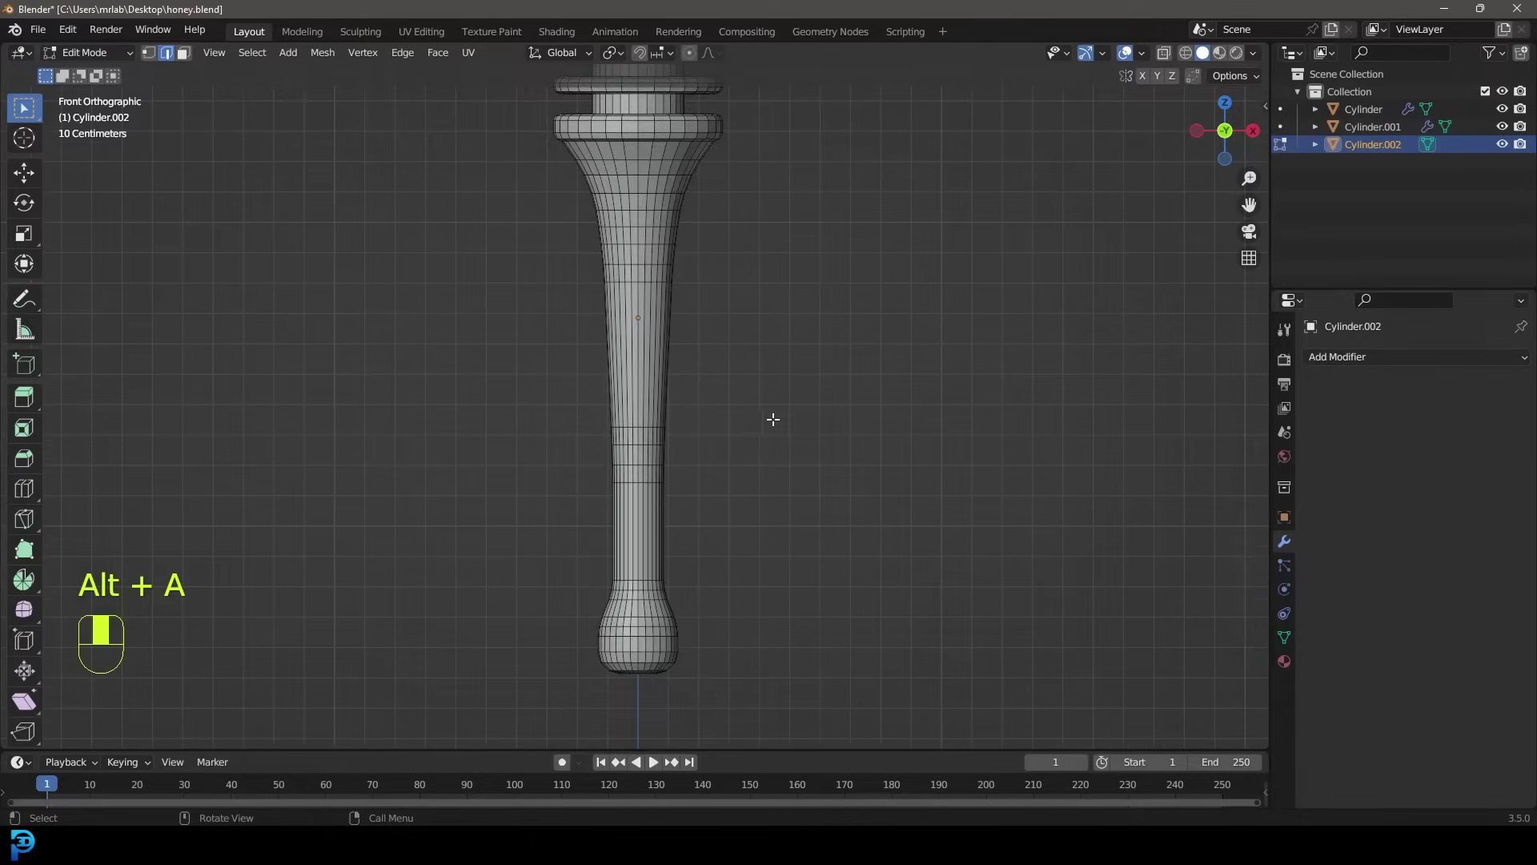
Move the whole dipper mesh higher above the jar in two moves
{"action": "scroll", "coordinate": [756, 417], "scroll_direction": "down", "scroll_amount": 3}
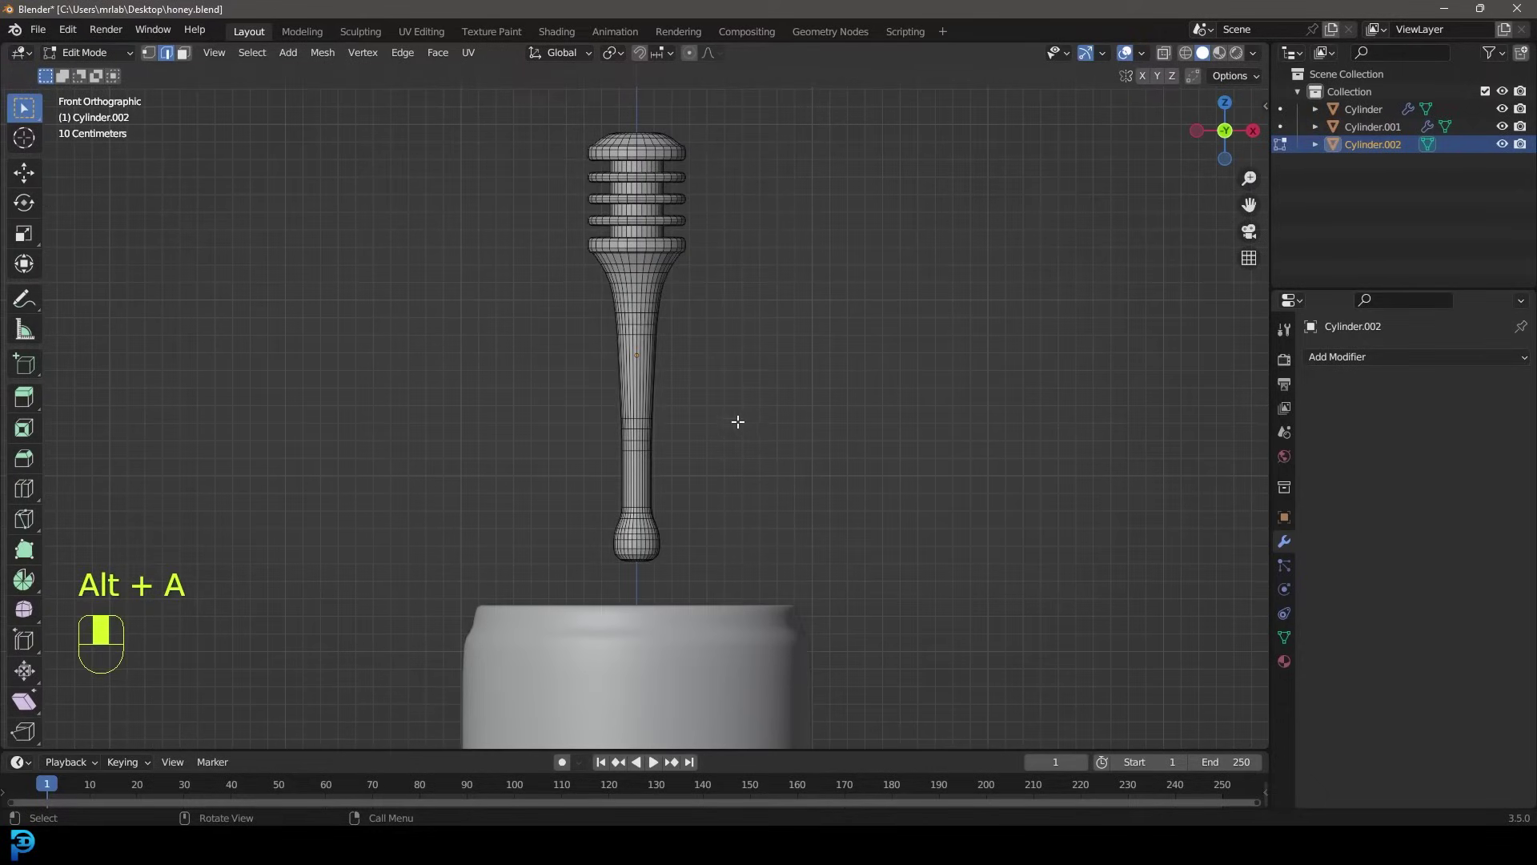
{"action": "key", "text": "a"}
{"action": "middle_click_drag", "start_coordinate": [730, 418], "coordinate": [809, 461], "text": "shift"}
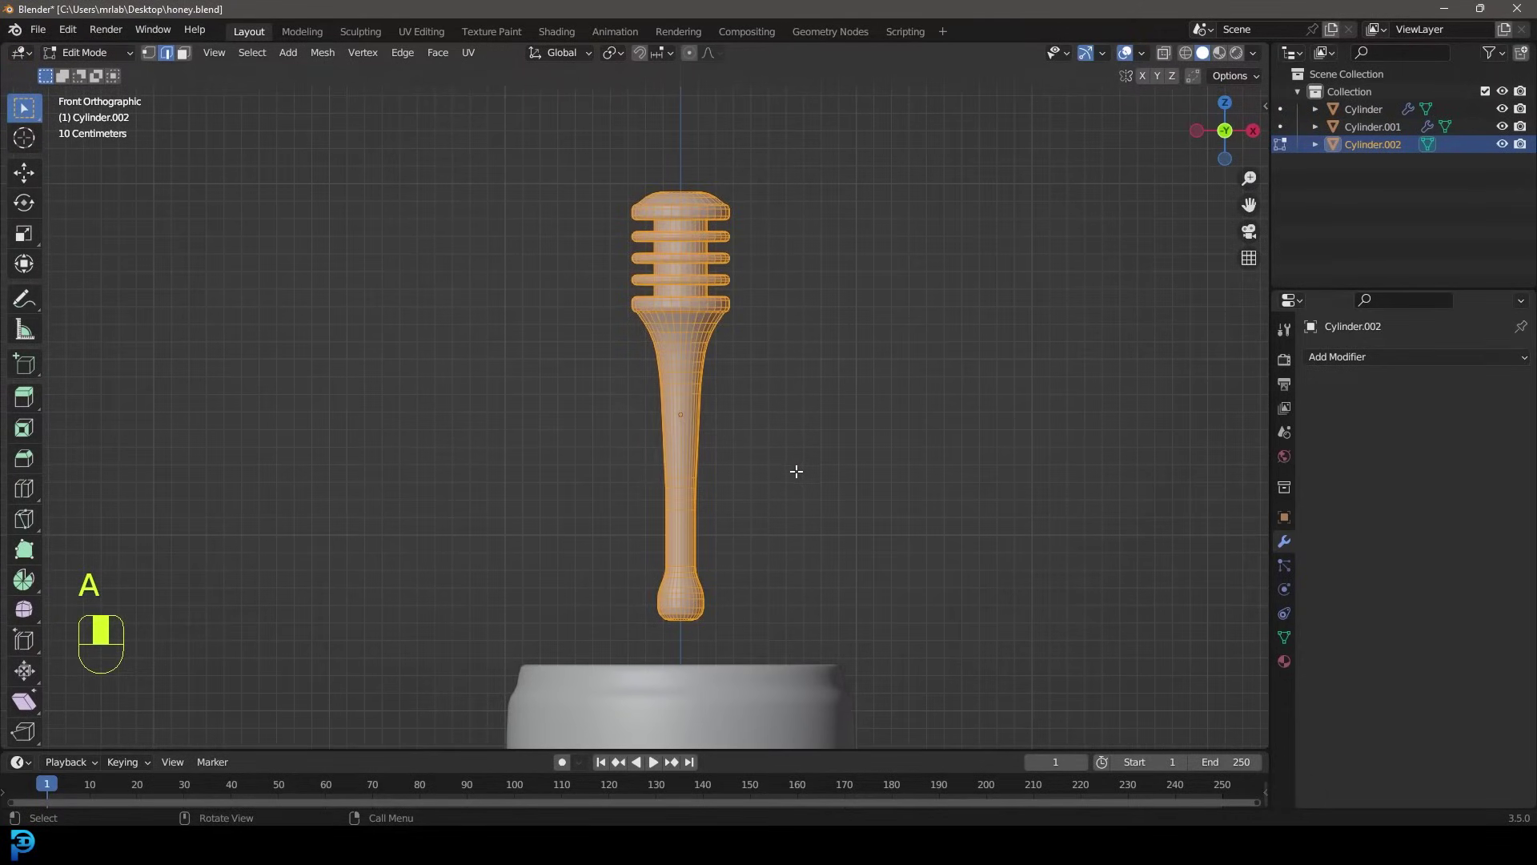
{"action": "key", "text": "g"}
{"action": "left_click", "coordinate": [792, 295]}
{"action": "scroll", "coordinate": [730, 445], "scroll_direction": "up", "scroll_amount": 4}
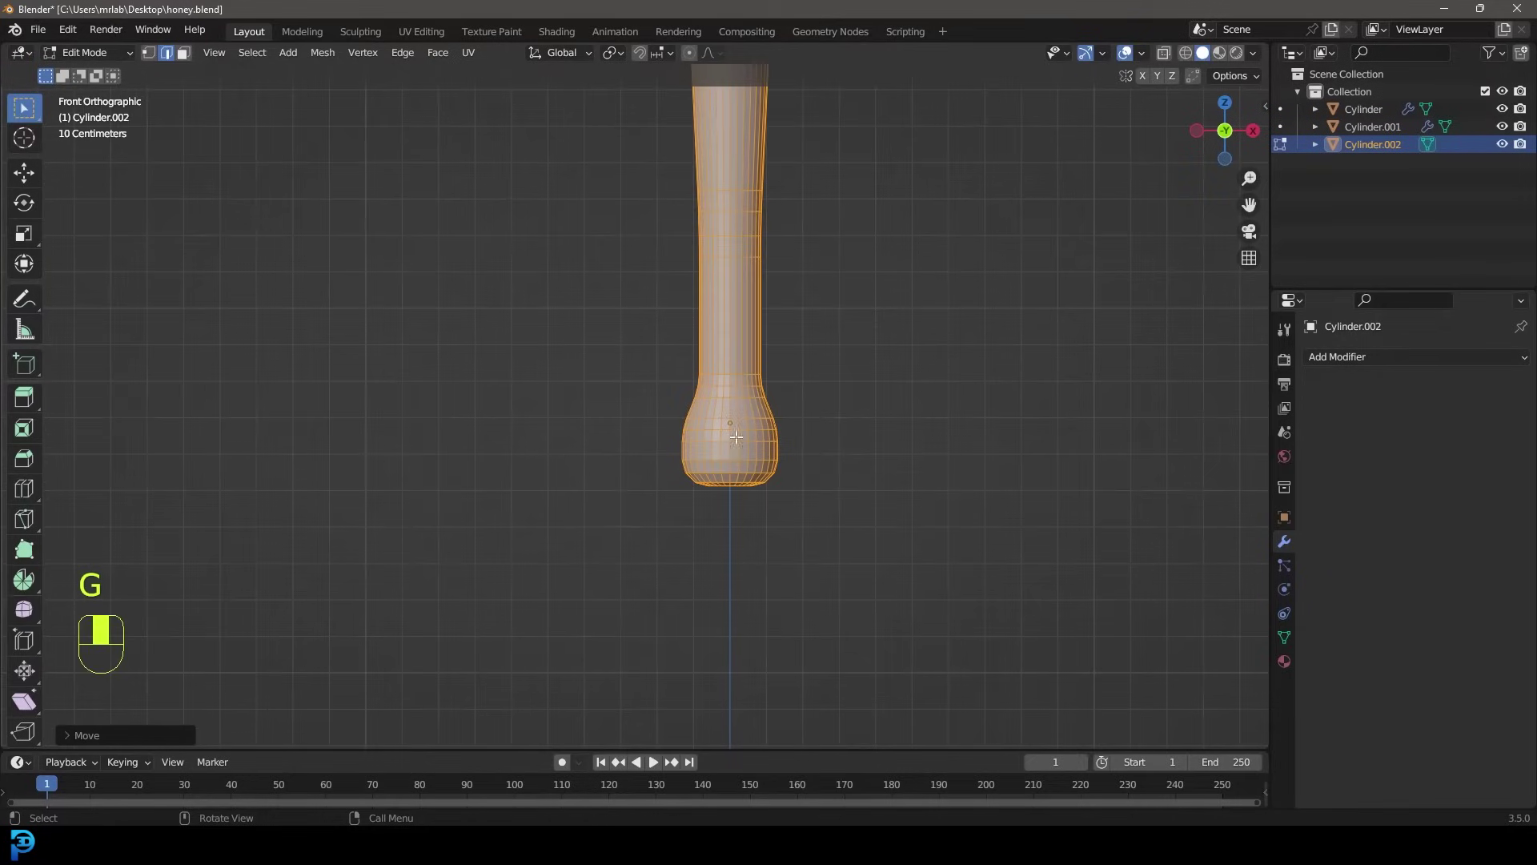
{"action": "key", "text": "g"}
{"action": "left_click", "coordinate": [772, 472]}
Return to Object Mode with the dipper left standing upright
{"action": "scroll", "coordinate": [738, 443], "scroll_direction": "down", "scroll_amount": 4}
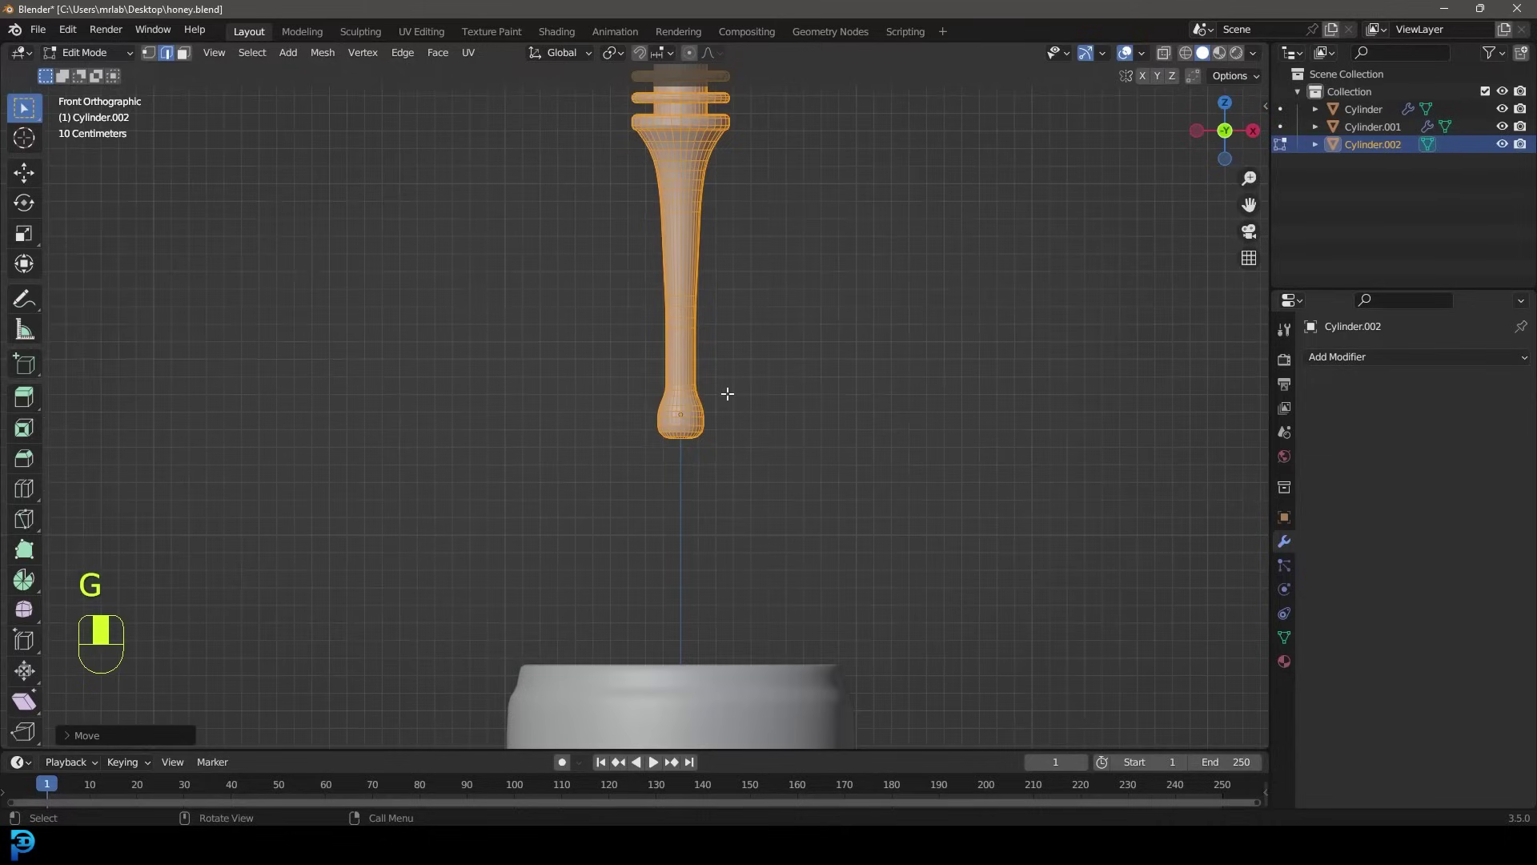
{"action": "key", "text": "Tab"}
{"action": "middle_click_drag", "start_coordinate": [690, 285], "coordinate": [746, 437], "text": "shift"}
{"action": "key", "text": "r"}
{"action": "key", "text": "Escape"}
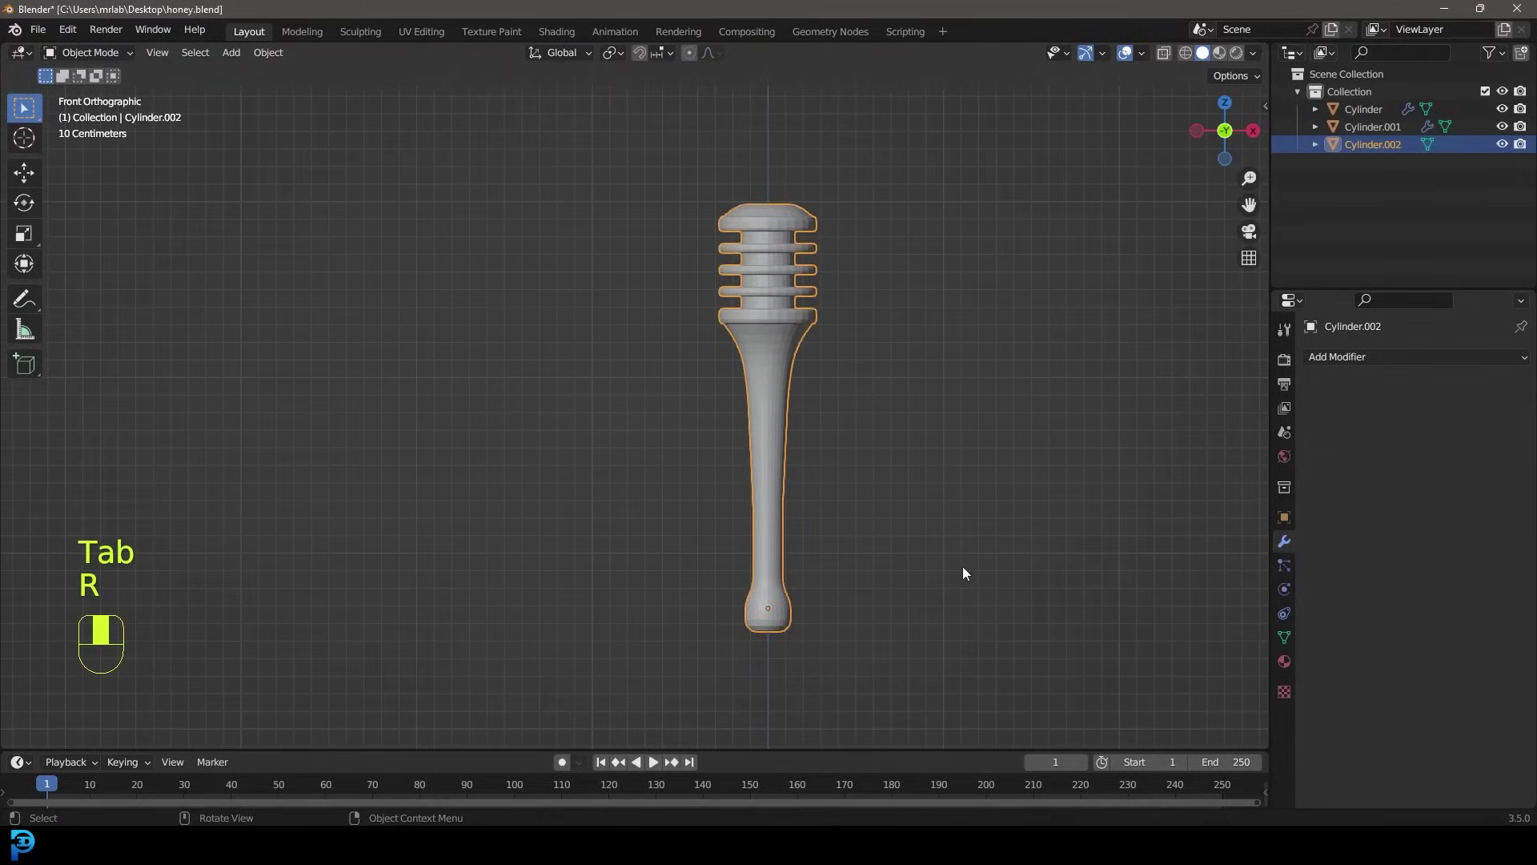
Give the dipper smooth shading and a Subdivision Surface modifier
{"action": "right_click", "coordinate": [765, 237]}
{"action": "left_click", "coordinate": [767, 233]}
{"action": "scroll", "coordinate": [723, 373], "scroll_direction": "down", "scroll_amount": 4}
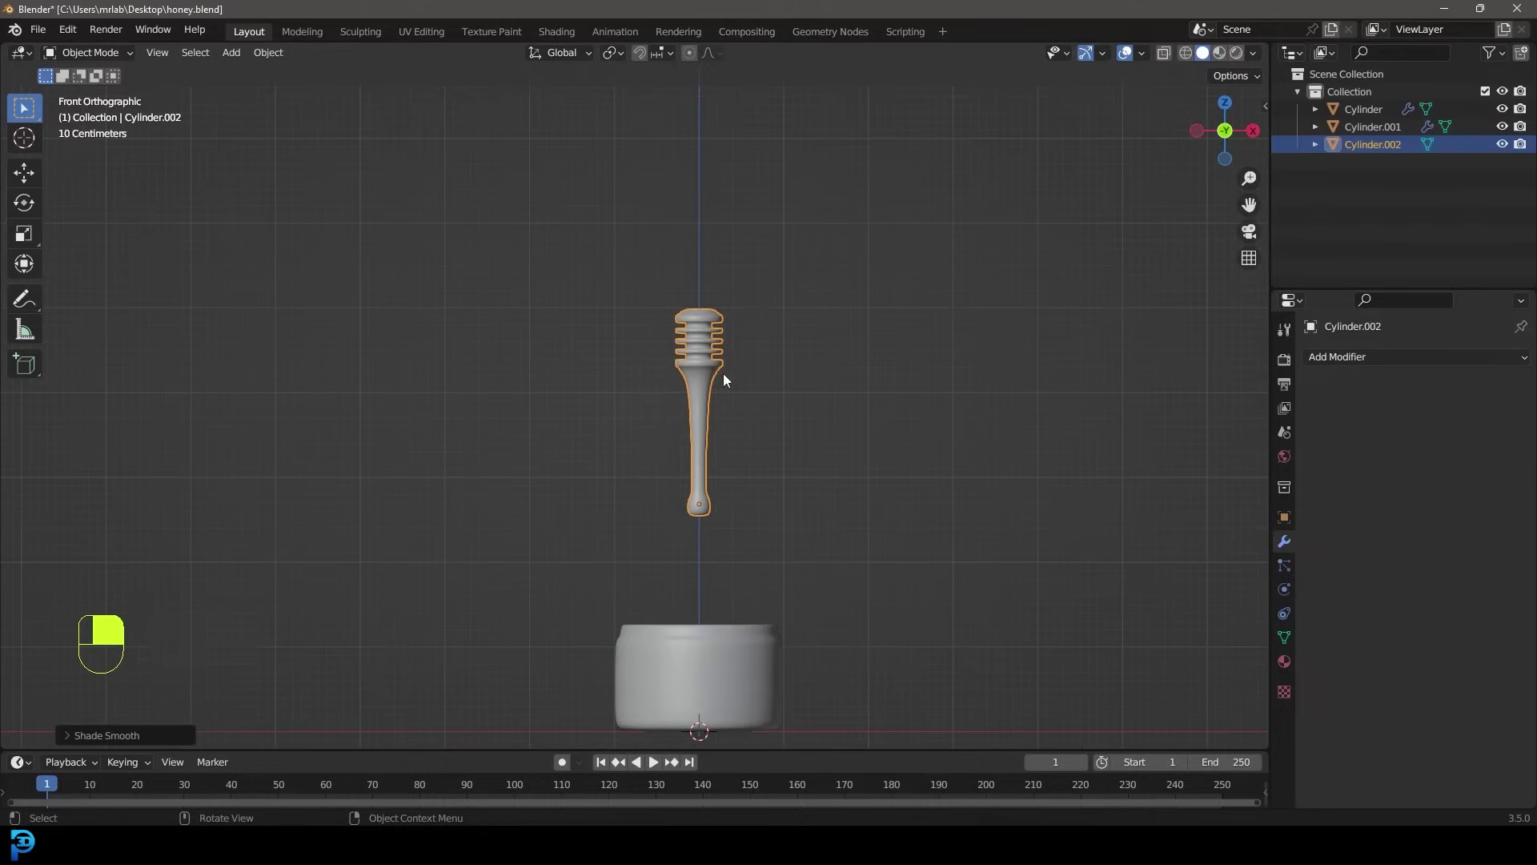
{"action": "scroll", "coordinate": [719, 387], "scroll_direction": "up", "scroll_amount": 3}
{"action": "left_click", "coordinate": [1364, 358]}
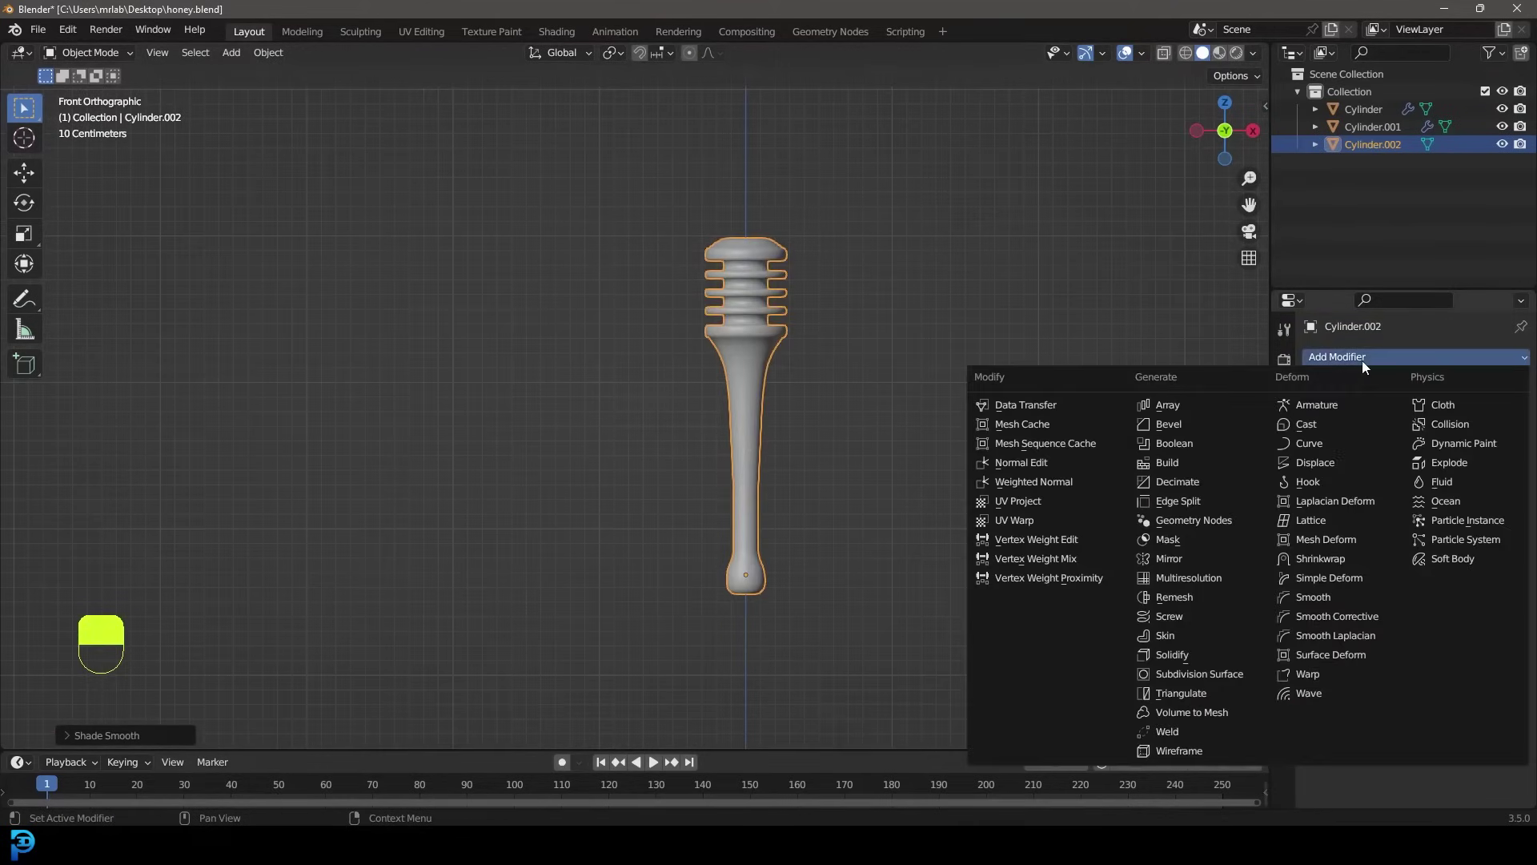
{"action": "left_click", "coordinate": [1193, 675]}
In front view, tilt the dipper, slightly enlarge it and position it above the jar
{"action": "scroll", "coordinate": [782, 413], "scroll_direction": "down", "scroll_amount": 2}
{"action": "middle_click_drag", "start_coordinate": [764, 434], "coordinate": [851, 349], "text": "shift"}
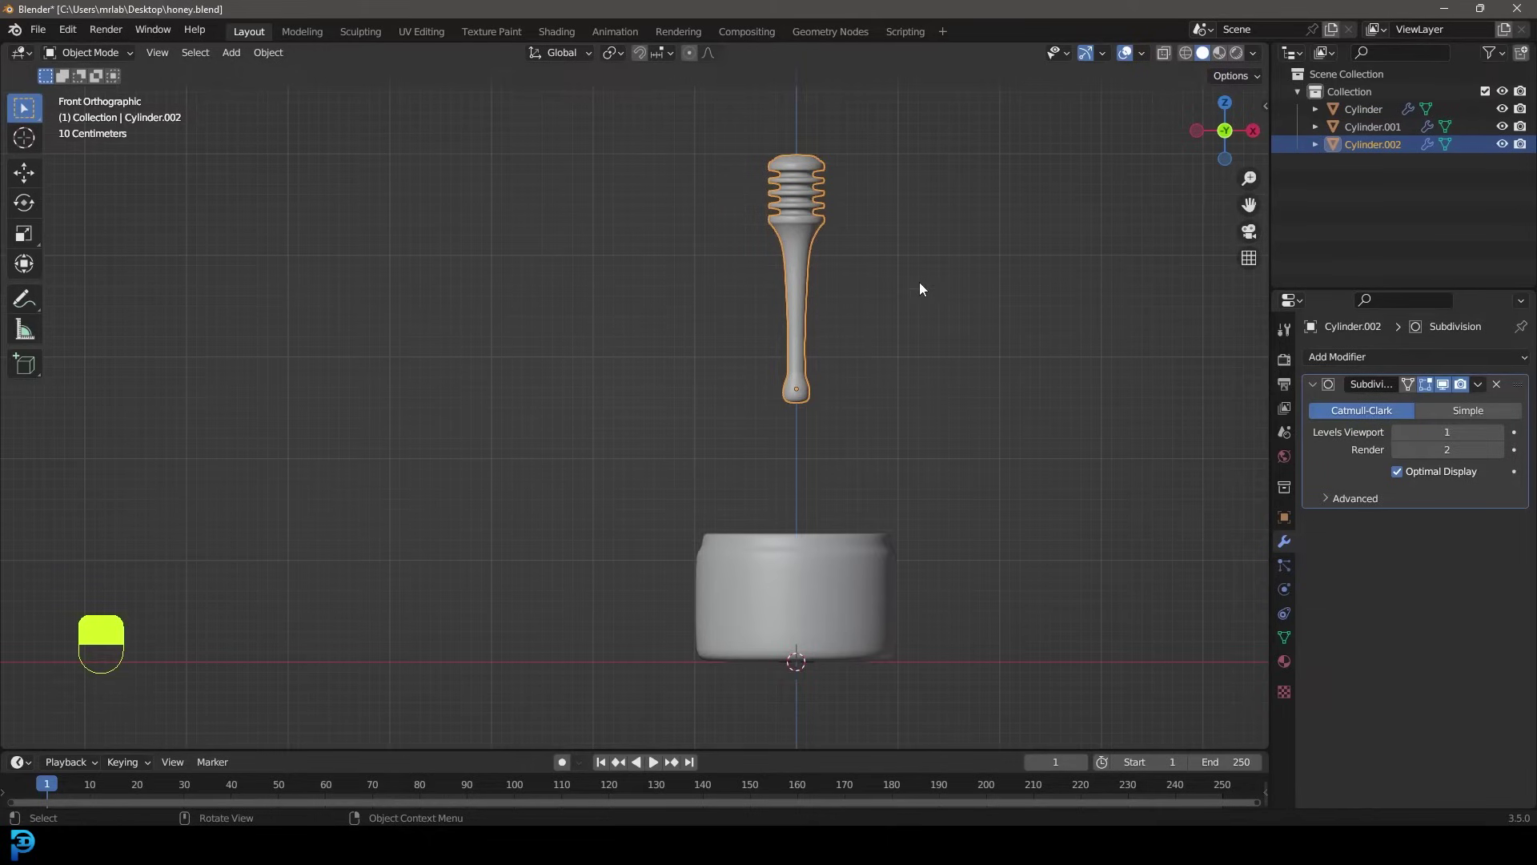
{"action": "key", "text": "r"}
{"action": "left_click", "coordinate": [1018, 519]}
{"action": "key", "text": "g"}
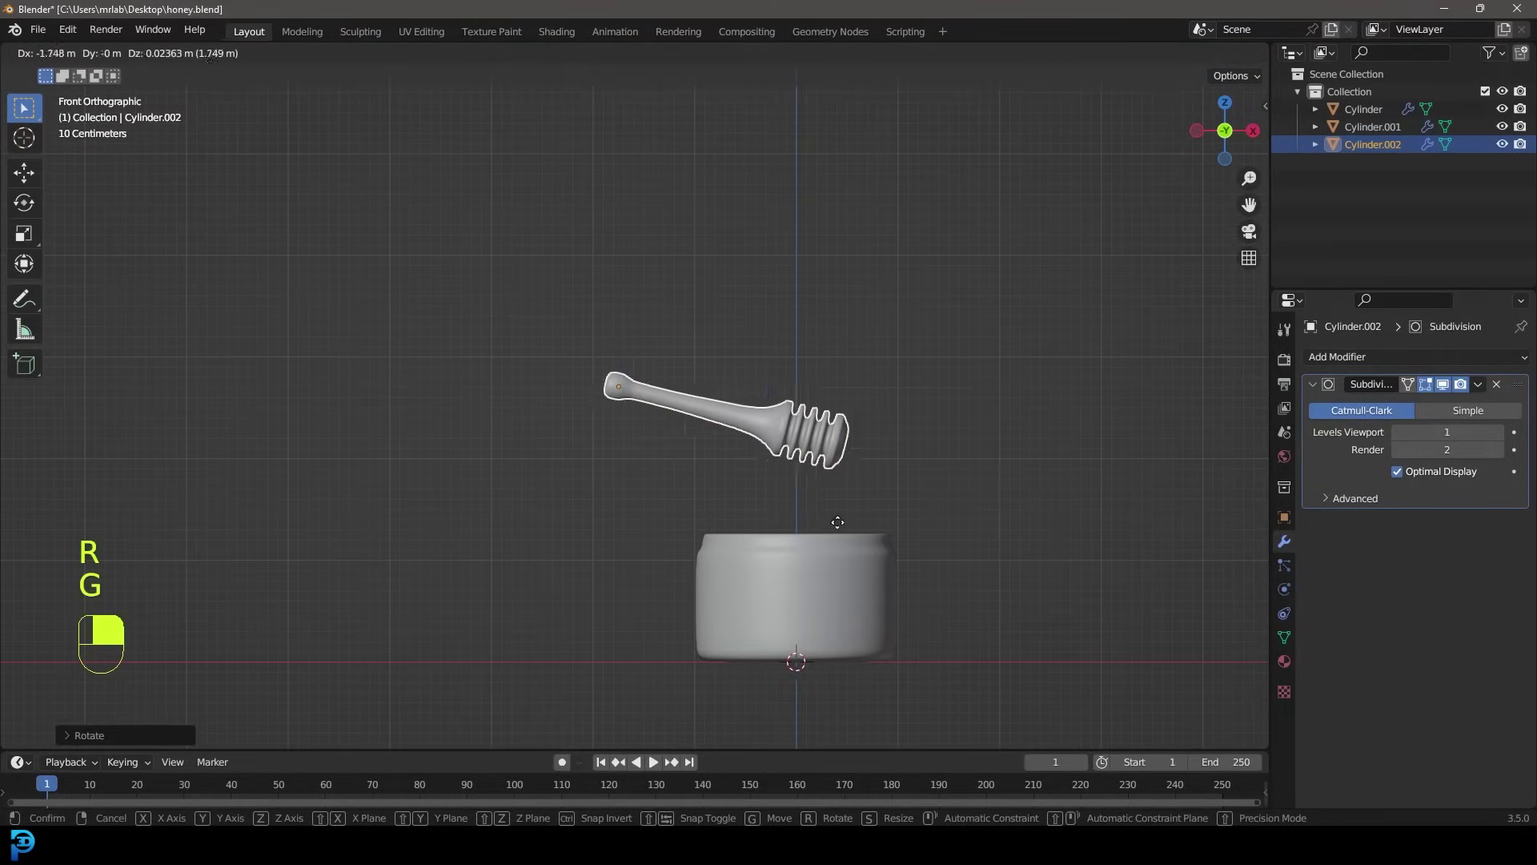
{"action": "left_click", "coordinate": [937, 584]}
{"action": "key", "text": "s"}
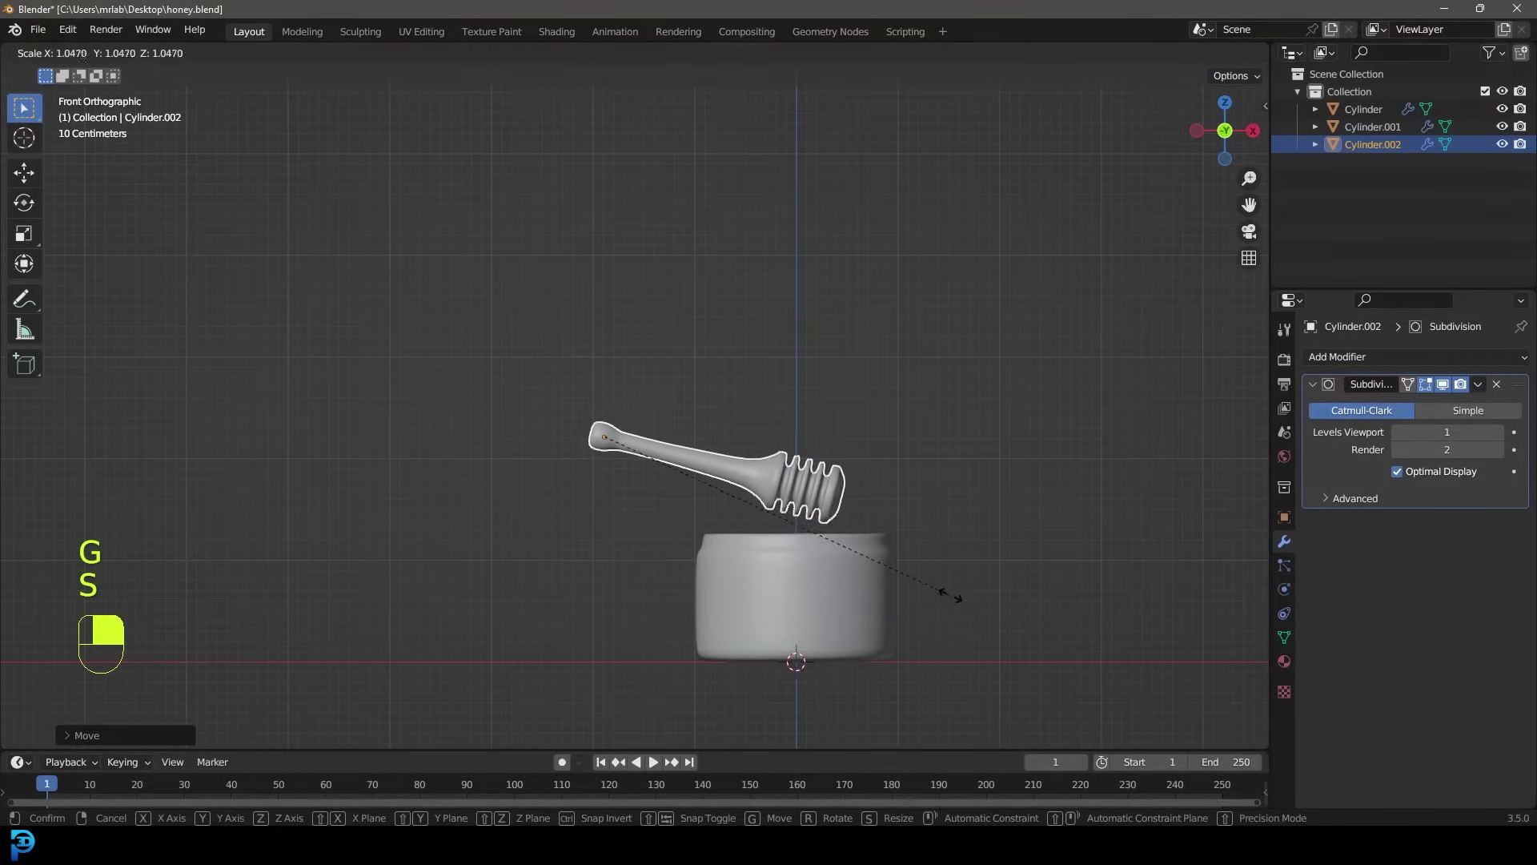
{"action": "left_click", "coordinate": [954, 599]}
{"action": "key", "text": "g"}
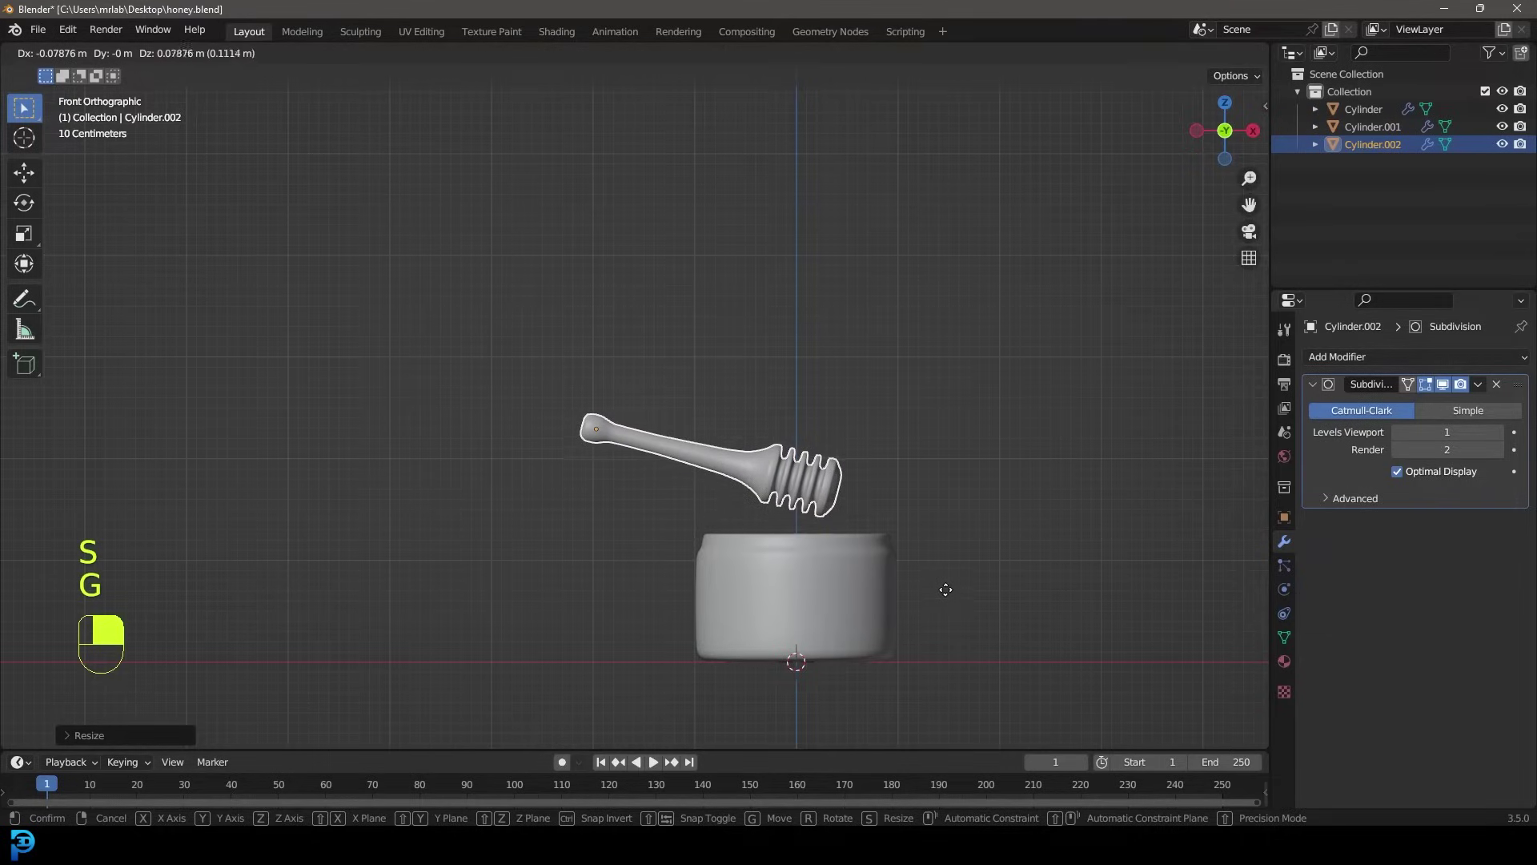
{"action": "left_click", "coordinate": [945, 590]}
From the top view, turn and move the dipper across the jar opening, then deselect everything
{"action": "key", "text": "KP_7"}
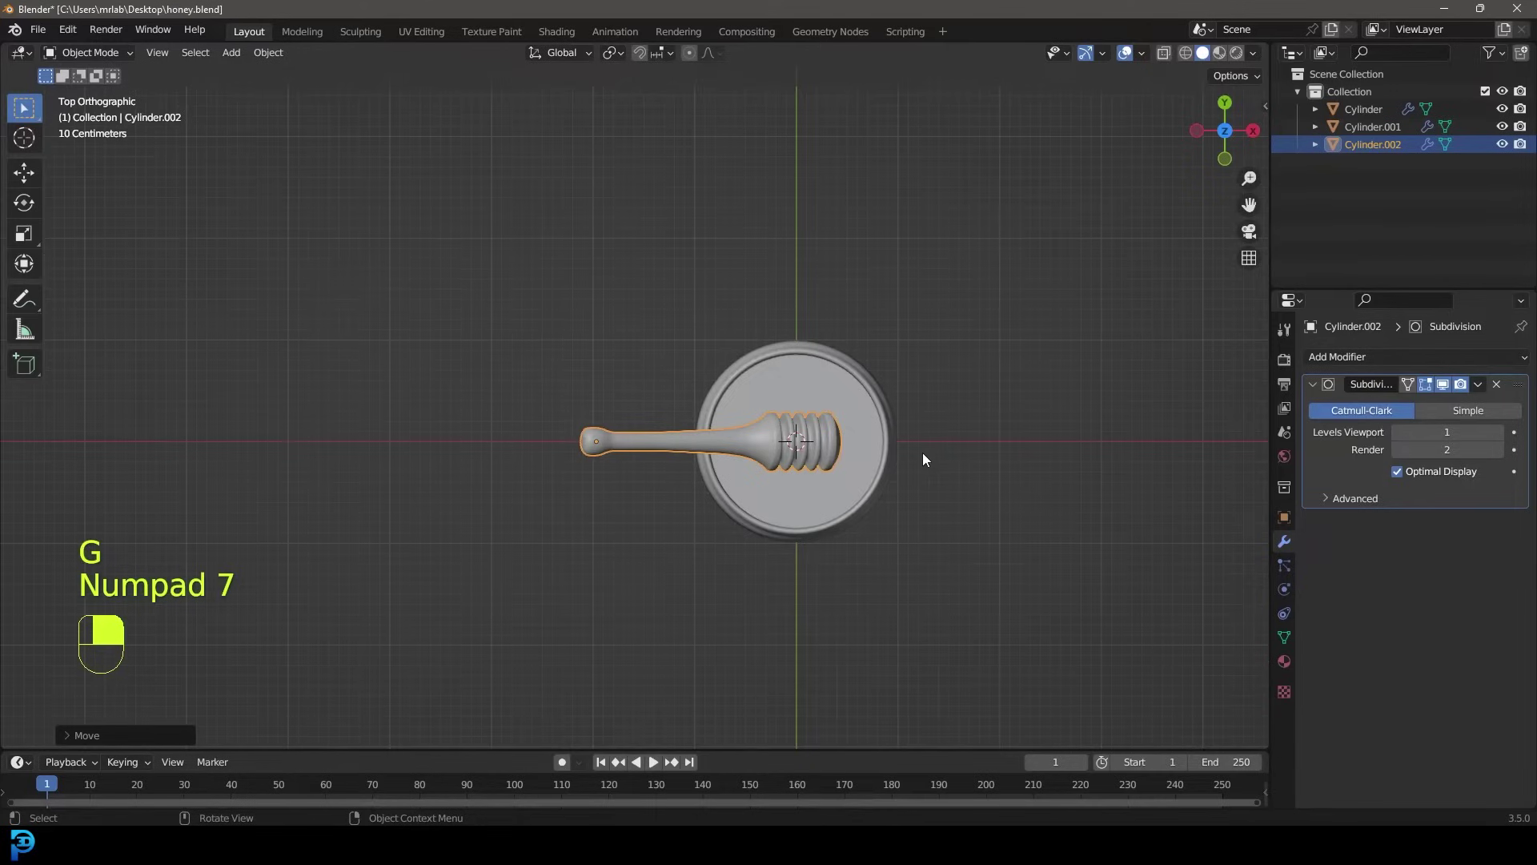
{"action": "key", "text": "r"}
{"action": "left_click", "coordinate": [1006, 474]}
{"action": "key", "text": "g"}
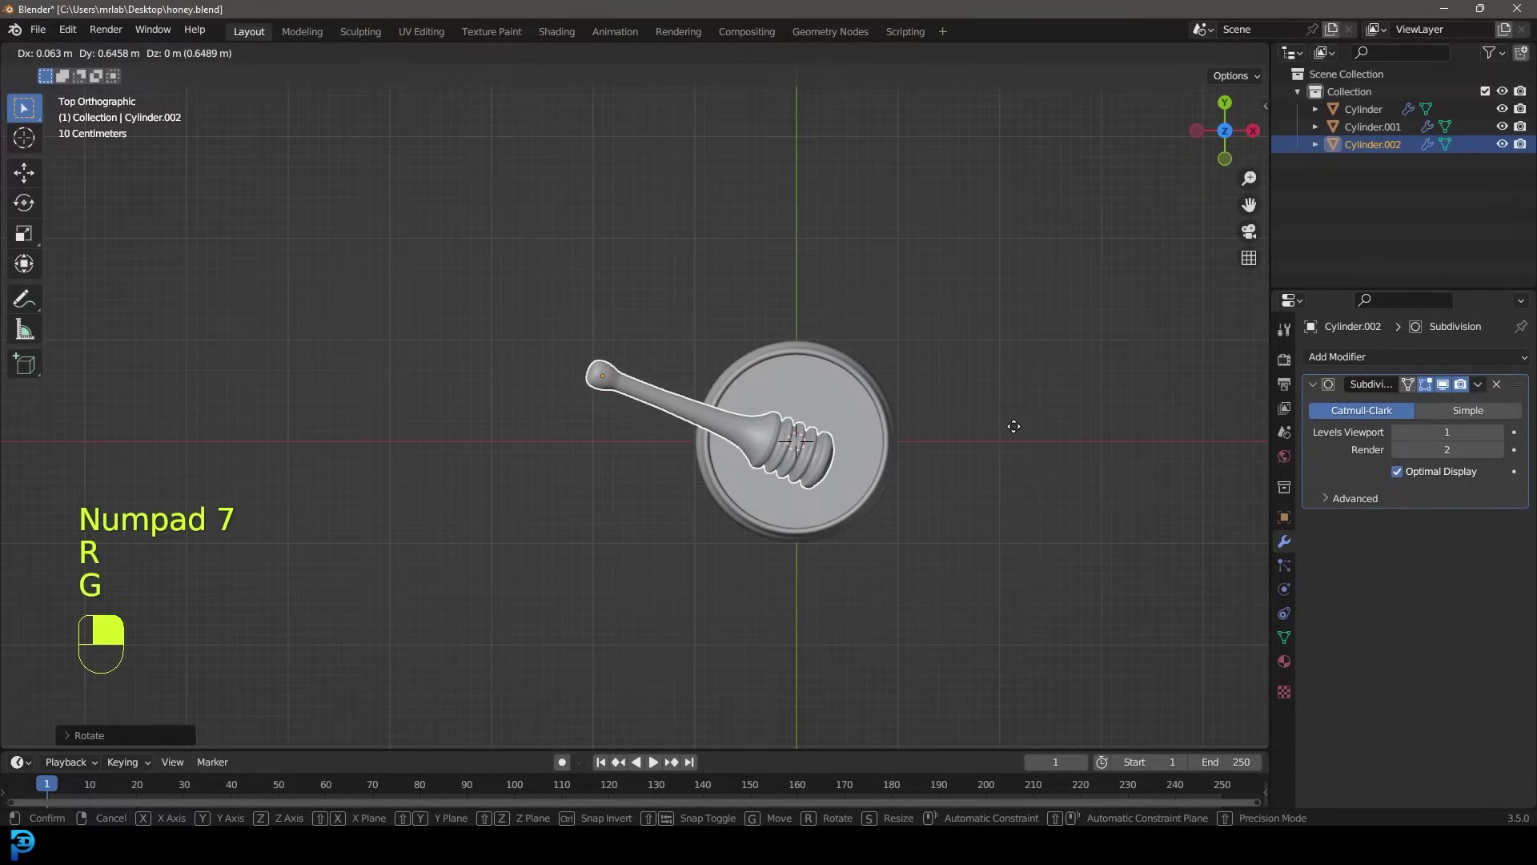
{"action": "left_click", "coordinate": [1016, 425]}
{"action": "scroll", "coordinate": [819, 396], "scroll_direction": "up", "scroll_amount": 3}
{"action": "key", "text": "alt+a"}
{"action": "key", "text": "shift+a"}
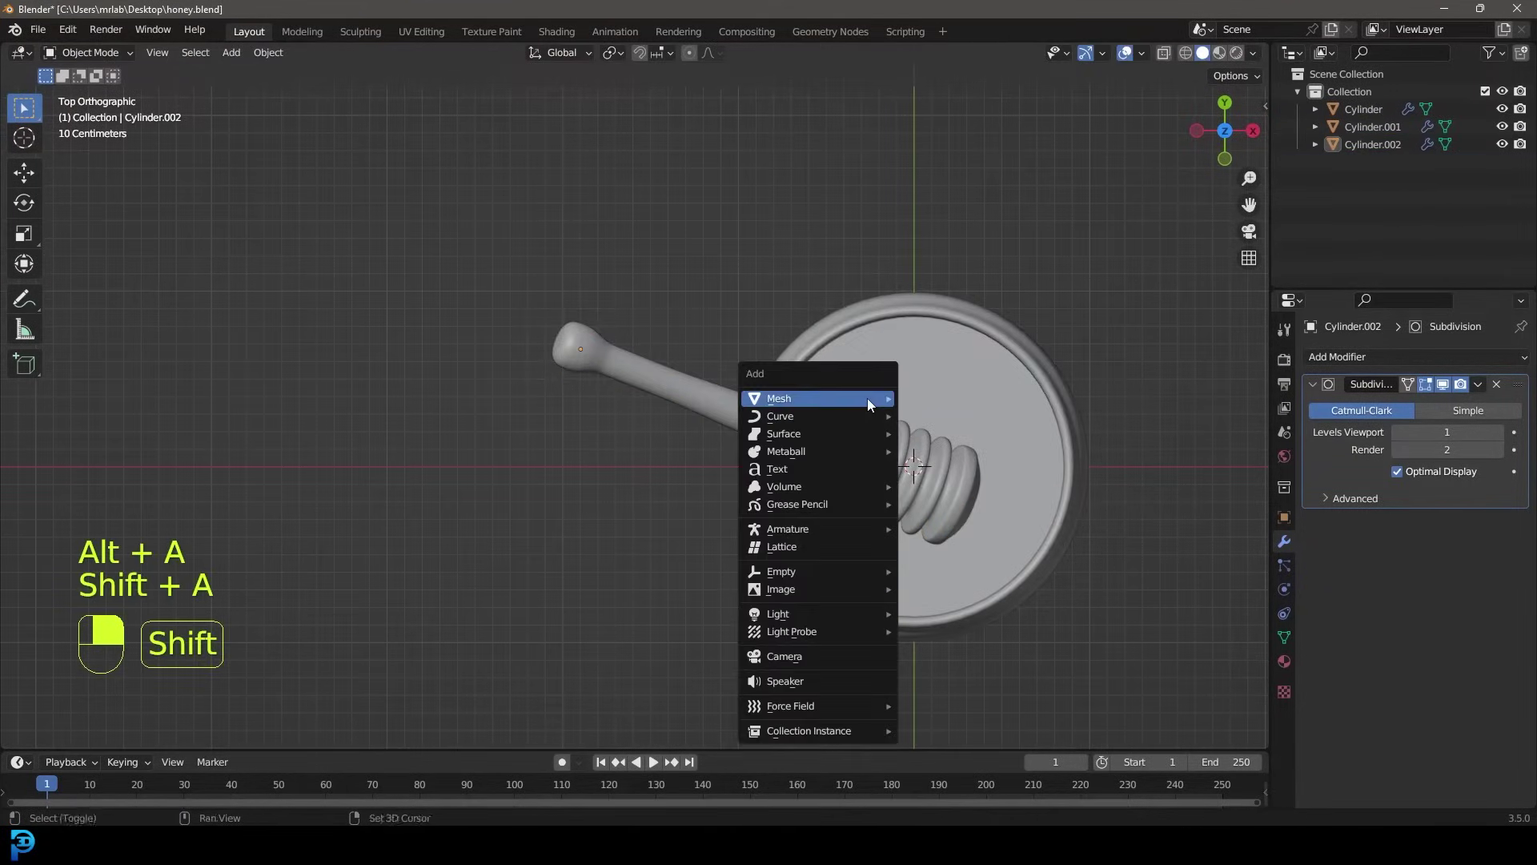
Add a cylinder and raise it straight up along Z above the jar
{"action": "mouse_move", "coordinate": [867, 398]}
{"action": "left_click", "coordinate": [939, 486]}
{"action": "middle_click_drag", "start_coordinate": [940, 492], "coordinate": [911, 473]}
{"action": "scroll", "coordinate": [912, 383], "scroll_direction": "up", "scroll_amount": 2}
{"action": "key", "text": "g"}
{"action": "key", "text": "z"}
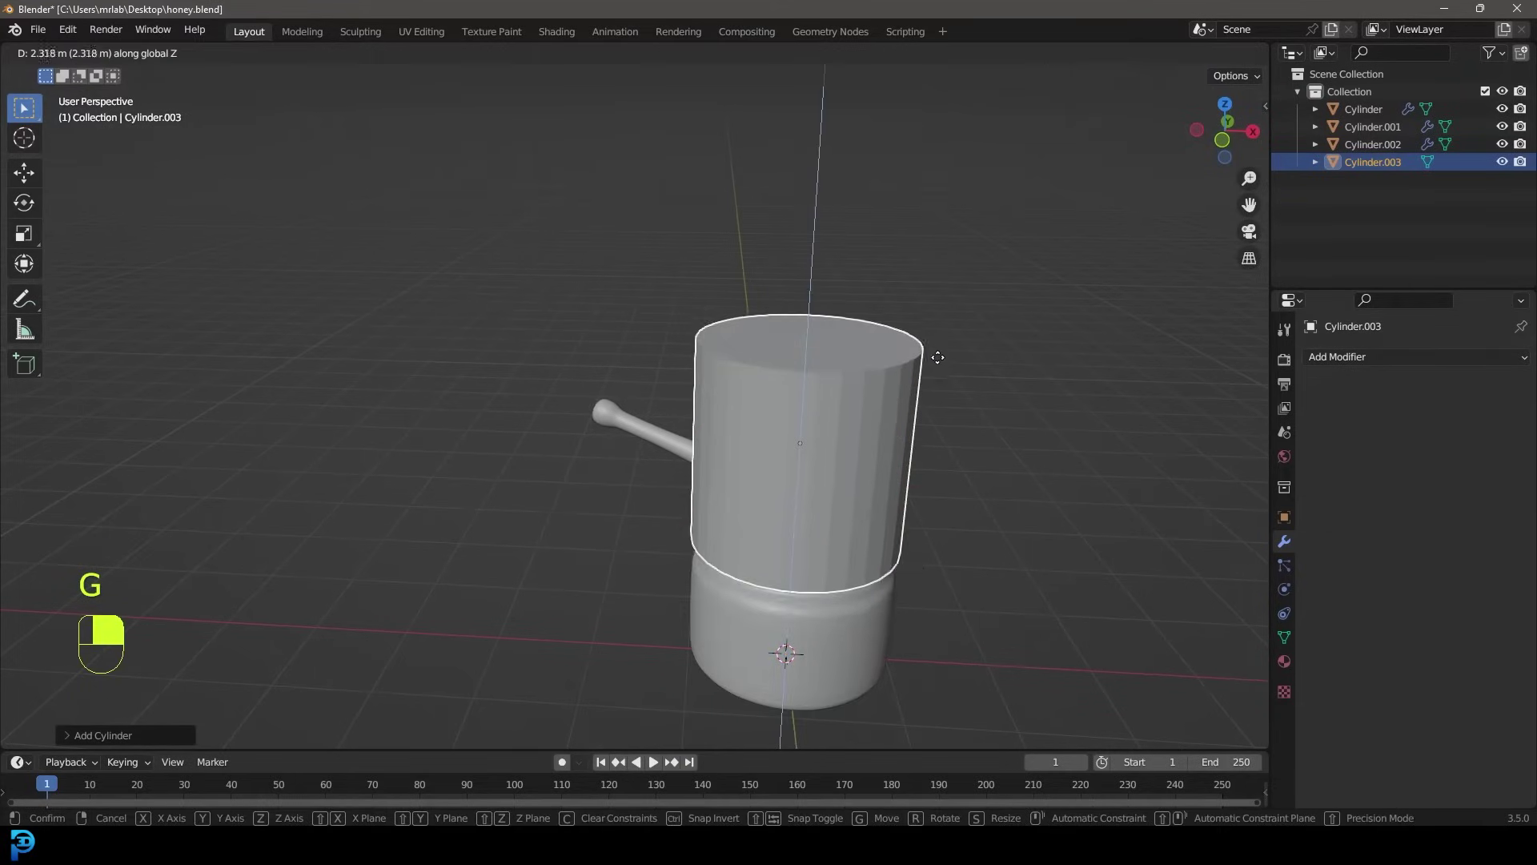
{"action": "left_click", "coordinate": [935, 362]}
Bevel the rims of the cylinder's top and bottom faces in Edit Mode
{"action": "key", "text": "Tab"}
{"action": "left_click", "coordinate": [183, 53]}
{"action": "left_click", "coordinate": [853, 336]}
{"action": "key", "text": "ctrl+b"}
{"action": "left_click", "coordinate": [1012, 456]}
{"action": "middle_click_drag", "start_coordinate": [1012, 456], "coordinate": [1006, 362]}
{"action": "left_click", "coordinate": [870, 456]}
{"action": "key", "text": "ctrl+b"}
{"action": "left_click", "coordinate": [999, 522]}
{"action": "key", "text": "Tab"}
In front view, tilt and shrink the cylinder and move it onto the dipper head
{"action": "key", "text": "KP_1"}
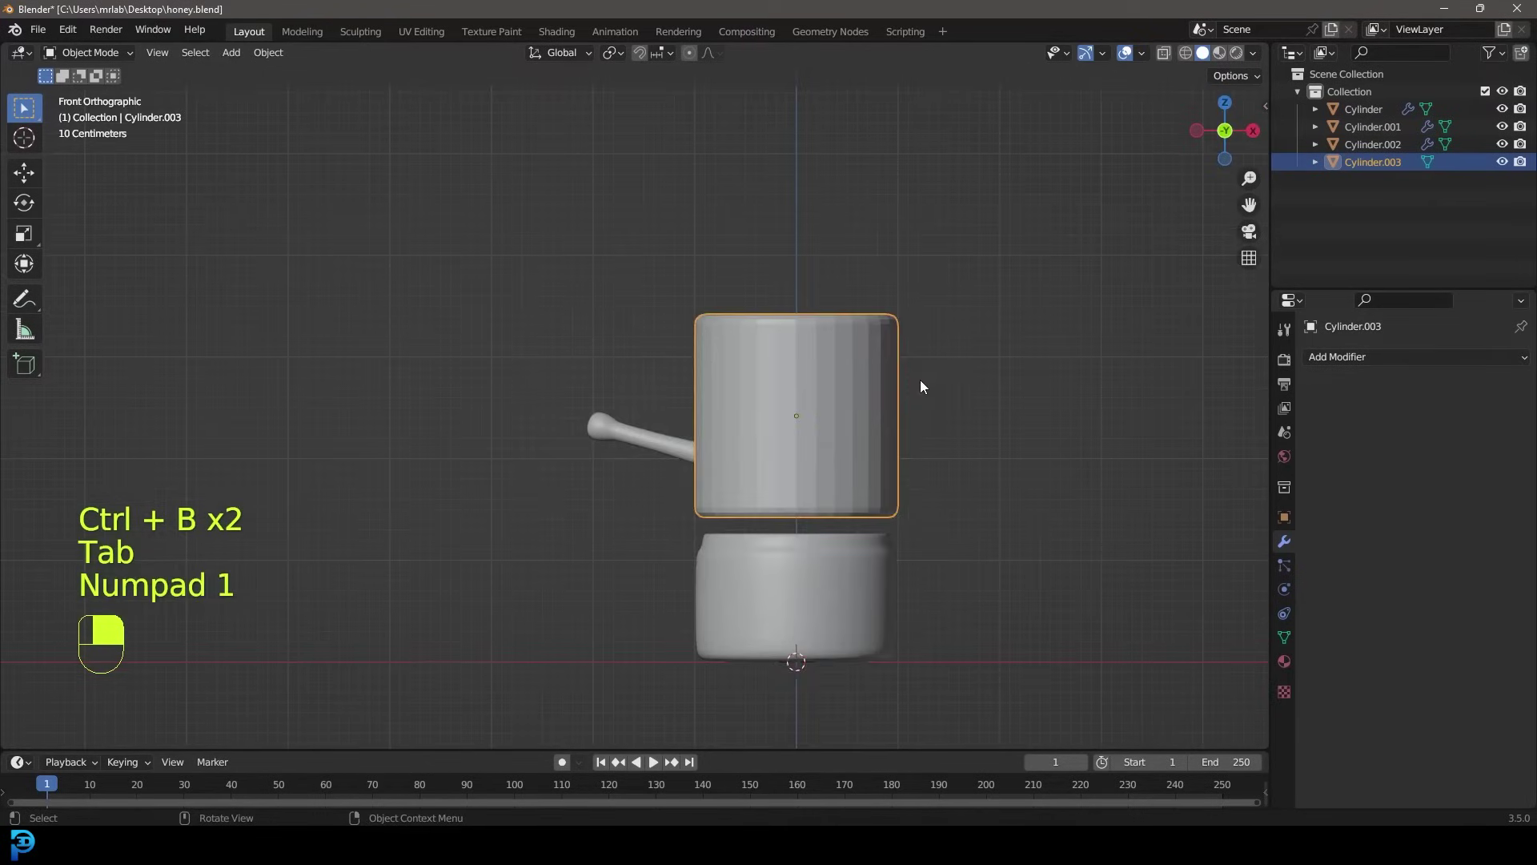
{"action": "key", "text": "r"}
{"action": "left_click", "coordinate": [919, 160]}
{"action": "key", "text": "s"}
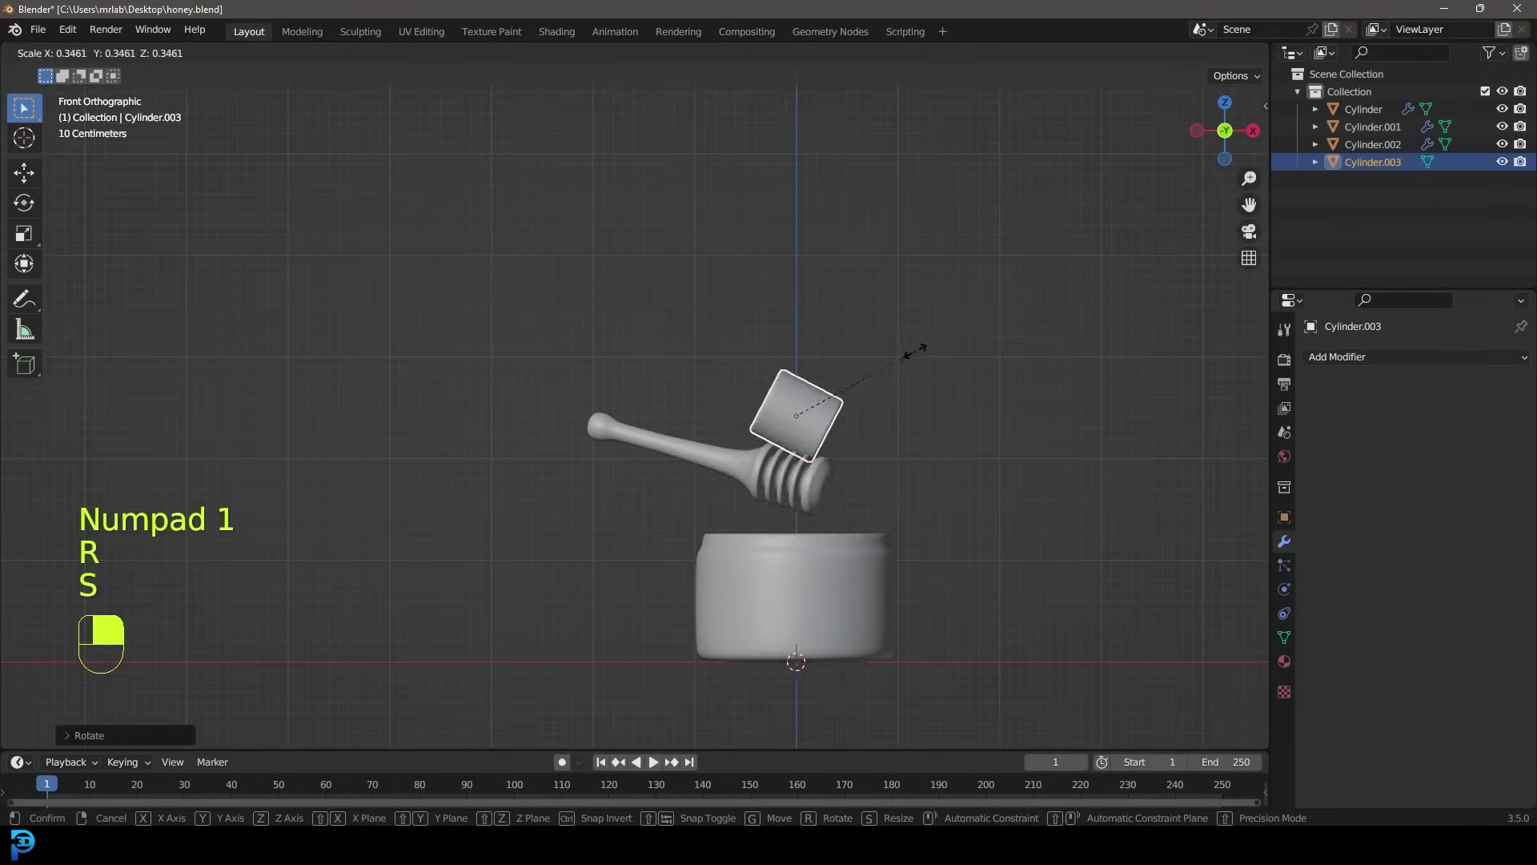
{"action": "left_click", "coordinate": [913, 351]}
{"action": "middle_click_drag", "start_coordinate": [898, 398], "coordinate": [857, 332], "text": "shift"}
{"action": "scroll", "coordinate": [861, 341], "scroll_direction": "up", "scroll_amount": 2}
{"action": "key", "text": "g"}
{"action": "left_click", "coordinate": [874, 465]}
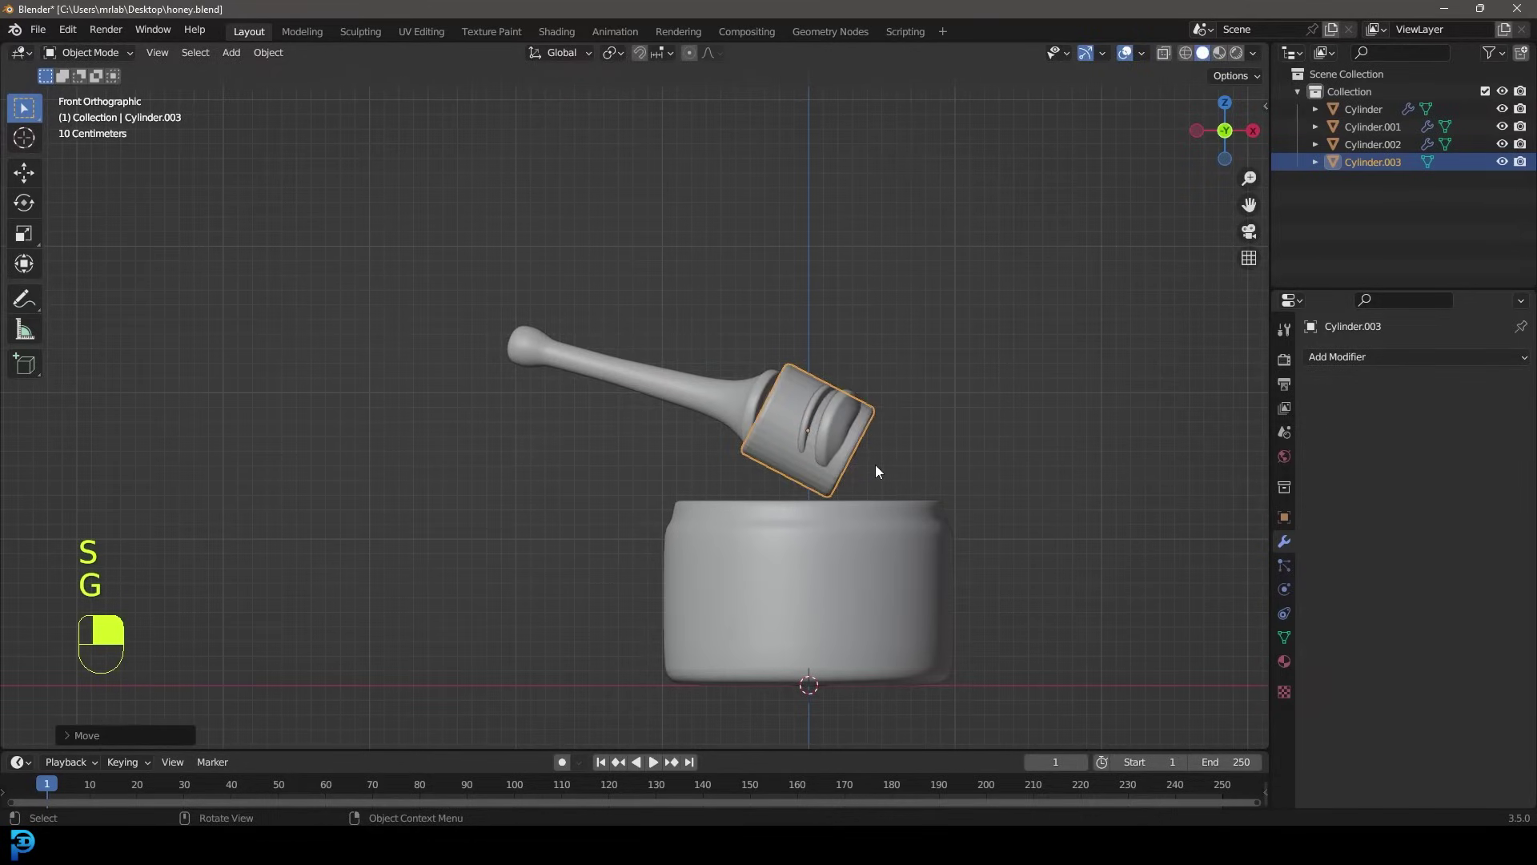
From the top view, turn and lower the cylinder to line up with the dipper's tilt
{"action": "key", "text": "KP_7"}
{"action": "key", "text": "r"}
{"action": "left_click", "coordinate": [976, 468]}
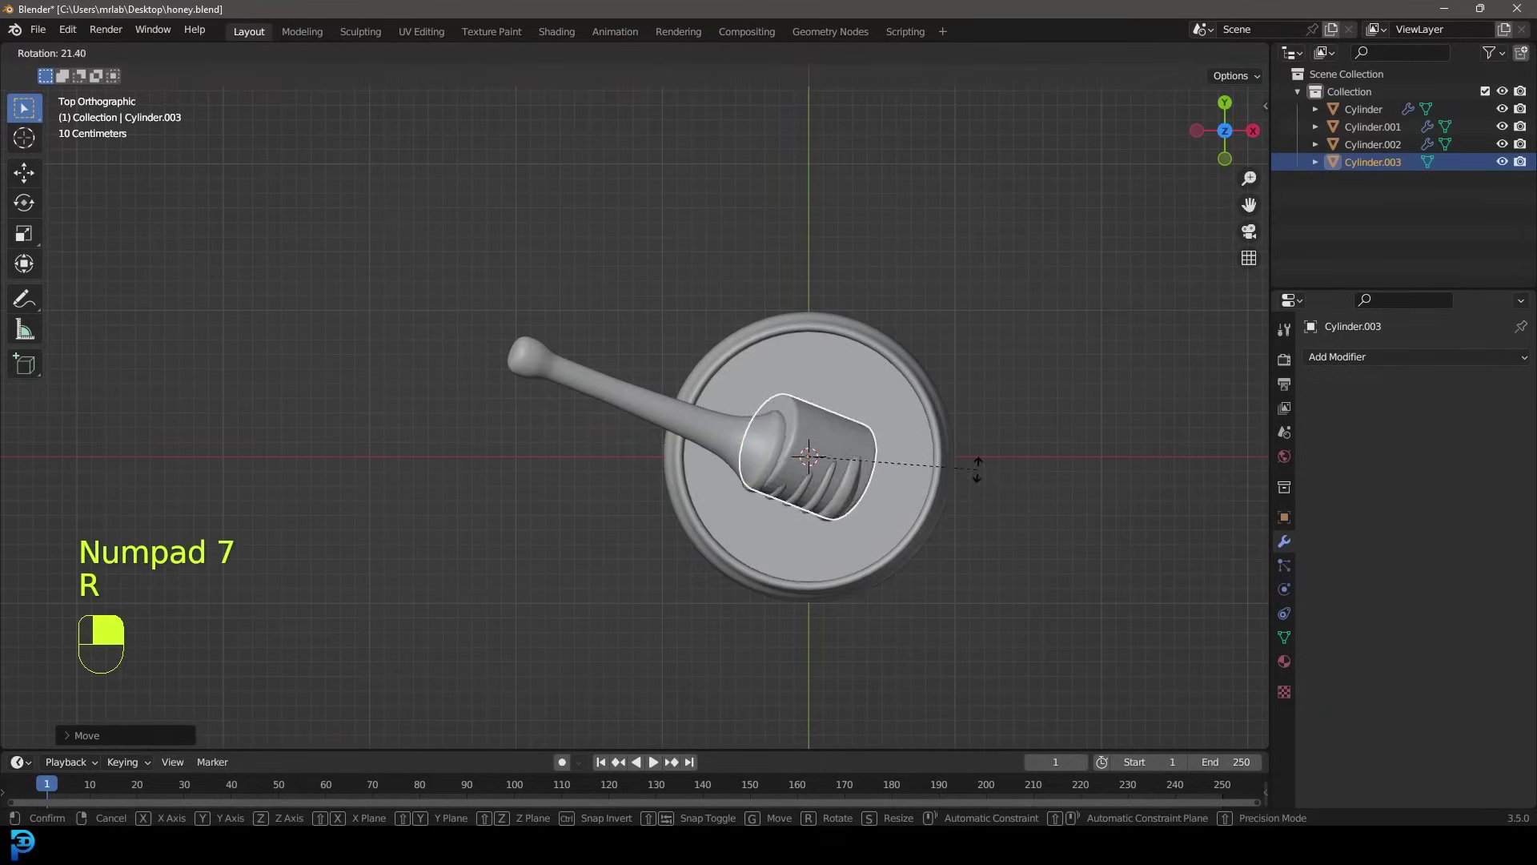
{"action": "key", "text": "g"}
{"action": "left_click", "coordinate": [978, 516]}
{"action": "middle_click_drag", "start_coordinate": [977, 516], "coordinate": [890, 383]}
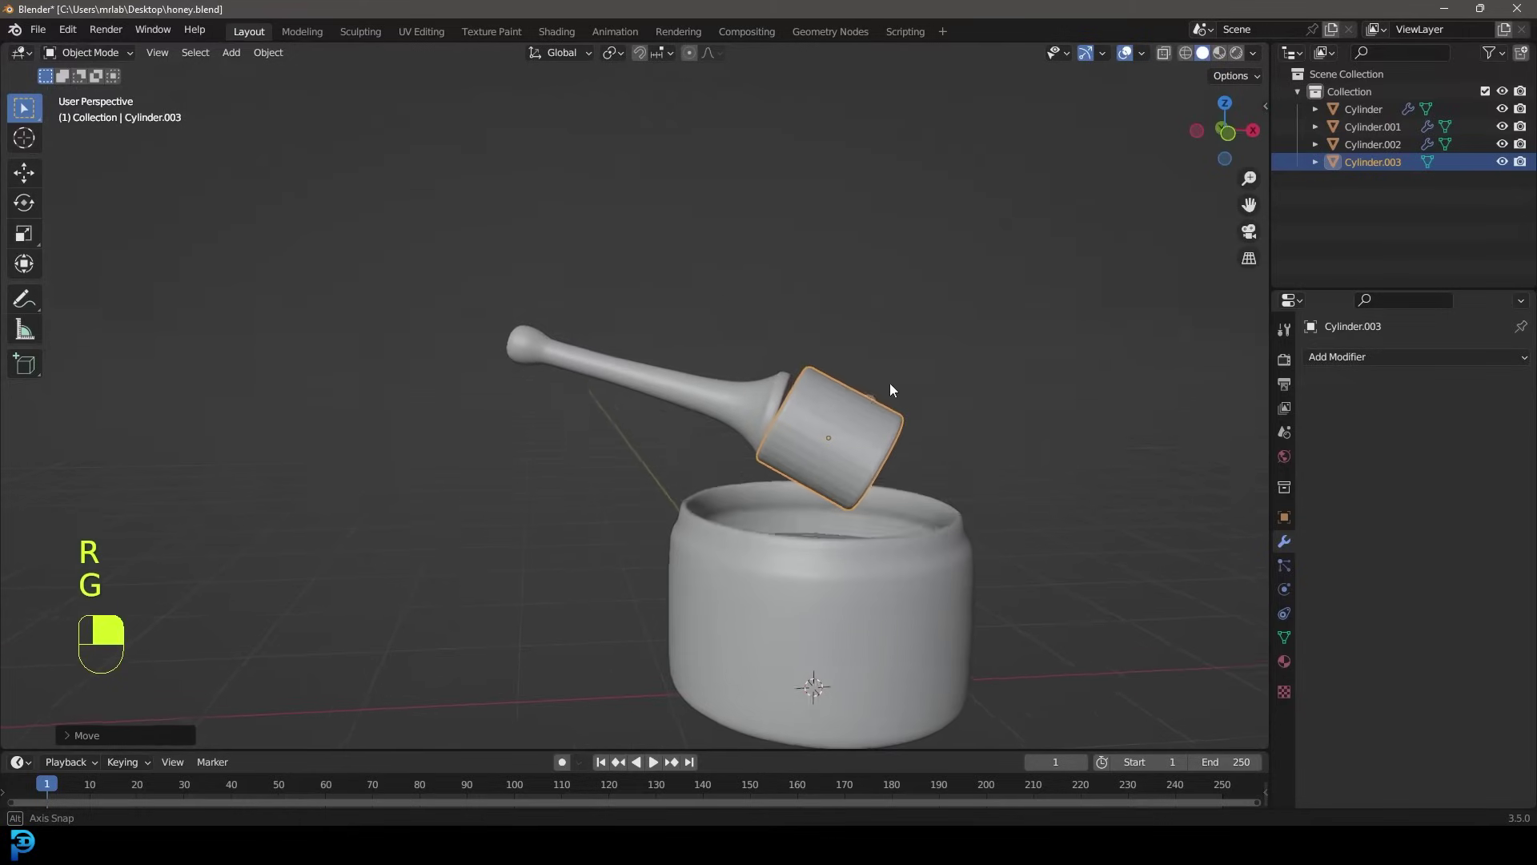
{"action": "key", "text": "r"}
{"action": "left_click", "coordinate": [968, 396]}
{"action": "key", "text": "g"}
{"action": "left_click", "coordinate": [997, 392]}
Fine-tune the cylinder's size and position around the dipper head, then shade it smooth
{"action": "middle_click_drag", "start_coordinate": [997, 392], "coordinate": [833, 367]}
{"action": "key", "text": "g"}
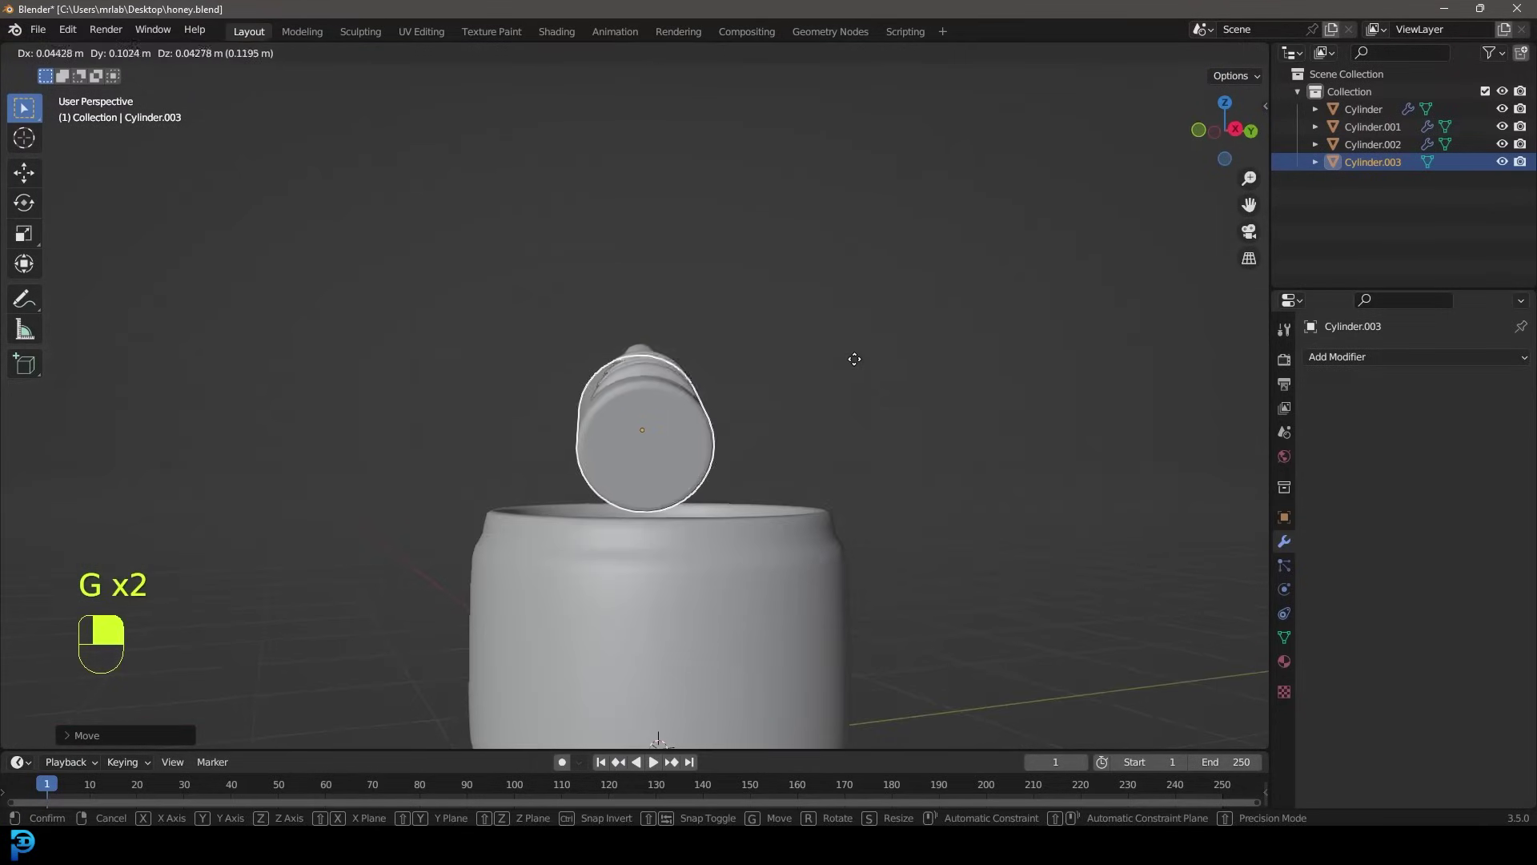
{"action": "key", "text": "s"}
{"action": "left_click", "coordinate": [892, 456]}
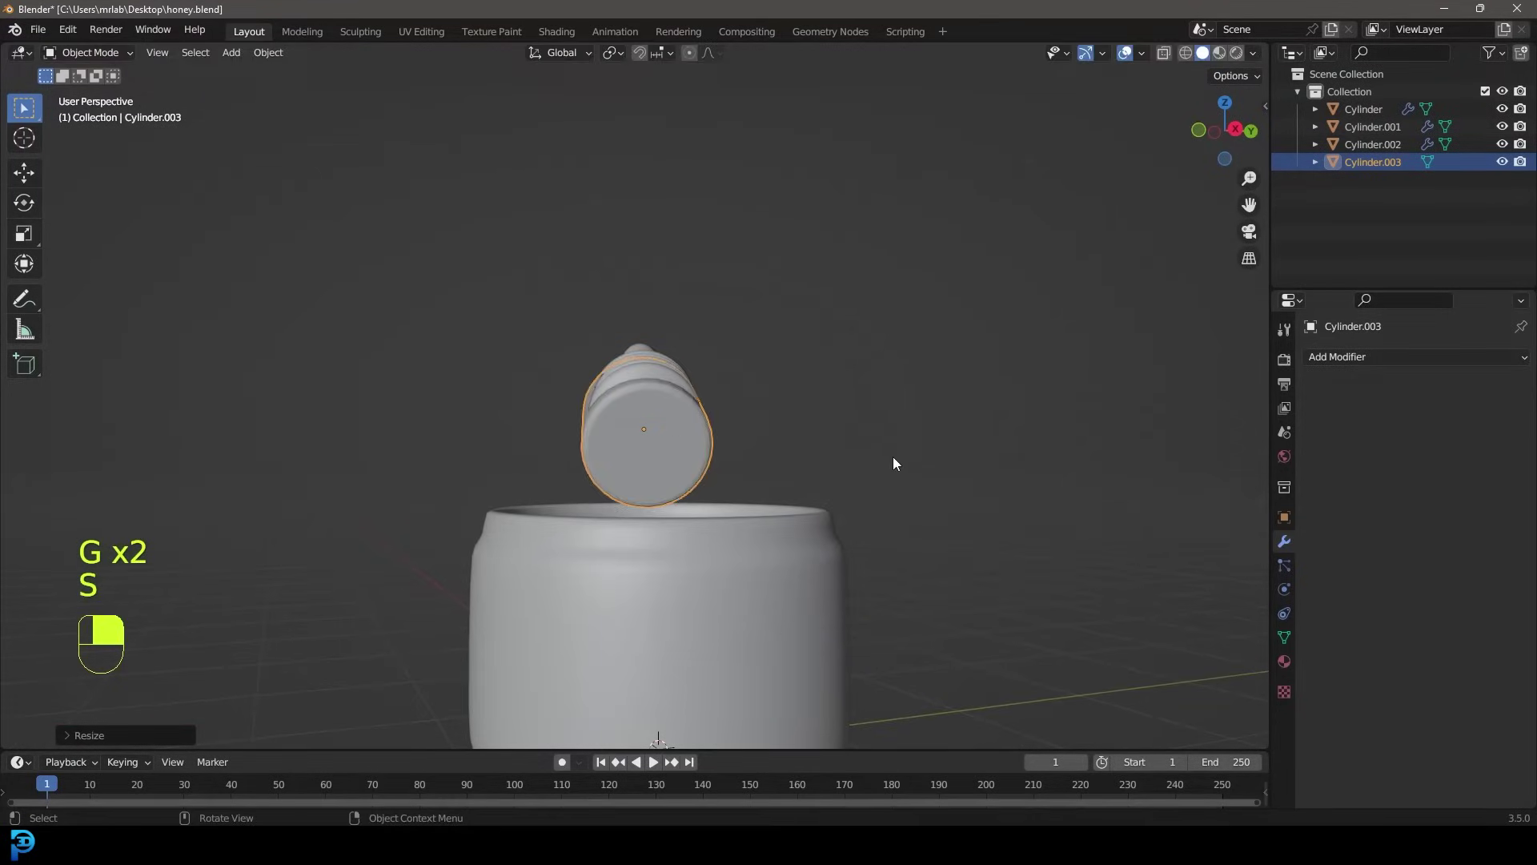
{"action": "key", "text": "g"}
{"action": "left_click", "coordinate": [891, 449]}
{"action": "middle_click_drag", "start_coordinate": [892, 449], "coordinate": [842, 453]}
{"action": "key", "text": "g"}
{"action": "left_click", "coordinate": [801, 517]}
{"action": "key", "text": "g"}
{"action": "left_click", "coordinate": [857, 377]}
{"action": "key", "text": "g"}
{"action": "left_click", "coordinate": [840, 445]}
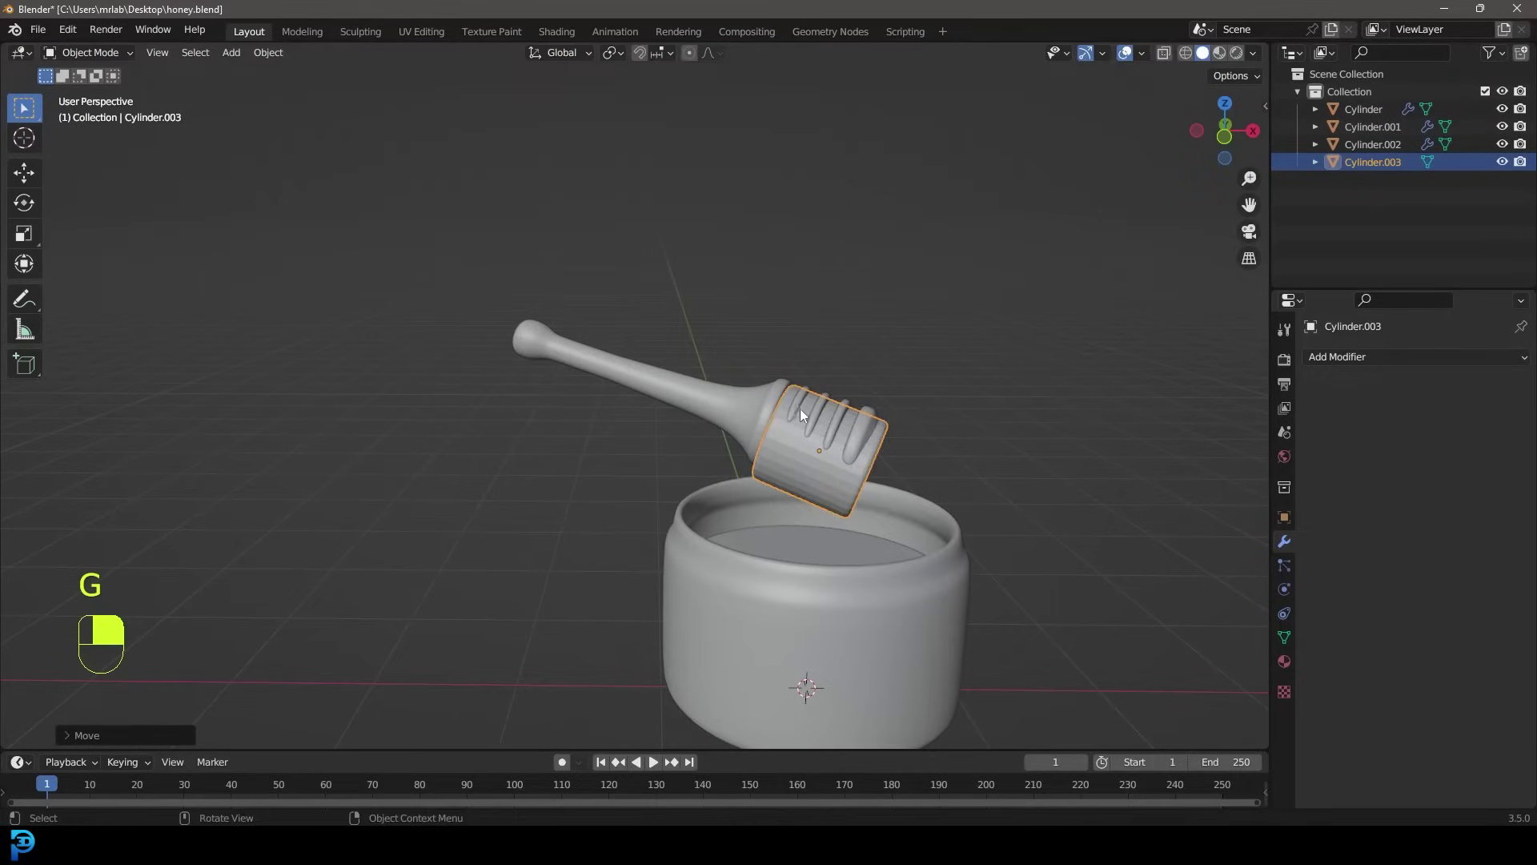
{"action": "right_click", "coordinate": [799, 405]}
{"action": "left_click", "coordinate": [731, 396]}
Enter the Sculpting workspace, enable Dyntopo past the attribute warning, and show its 5.00 px detail setting
{"action": "left_click", "coordinate": [363, 32]}
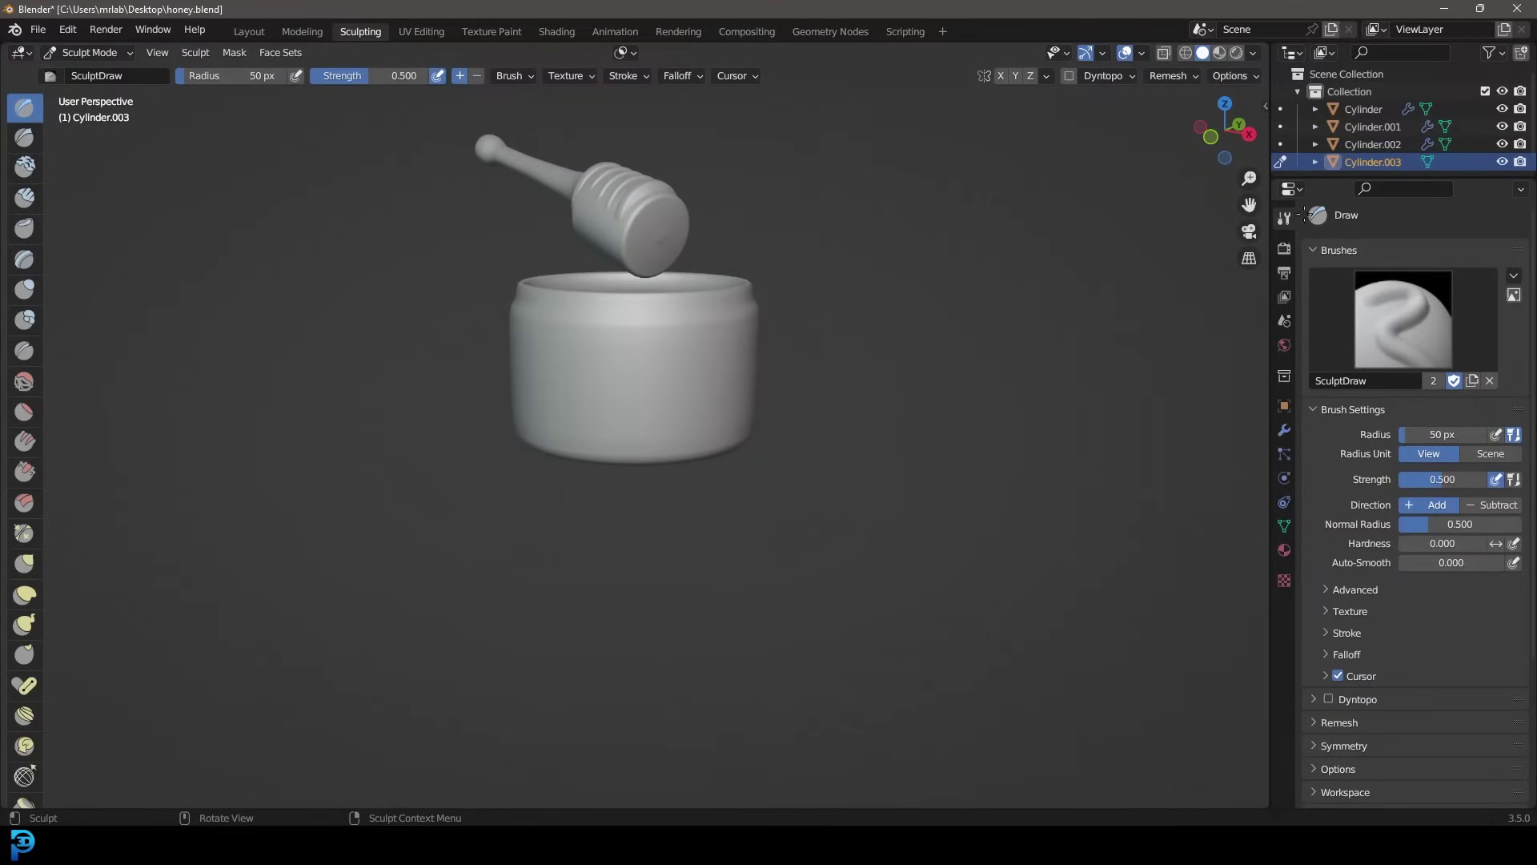
{"action": "scroll", "coordinate": [1321, 725], "scroll_direction": "down", "scroll_amount": 3}
{"action": "left_click", "coordinate": [1328, 603]}
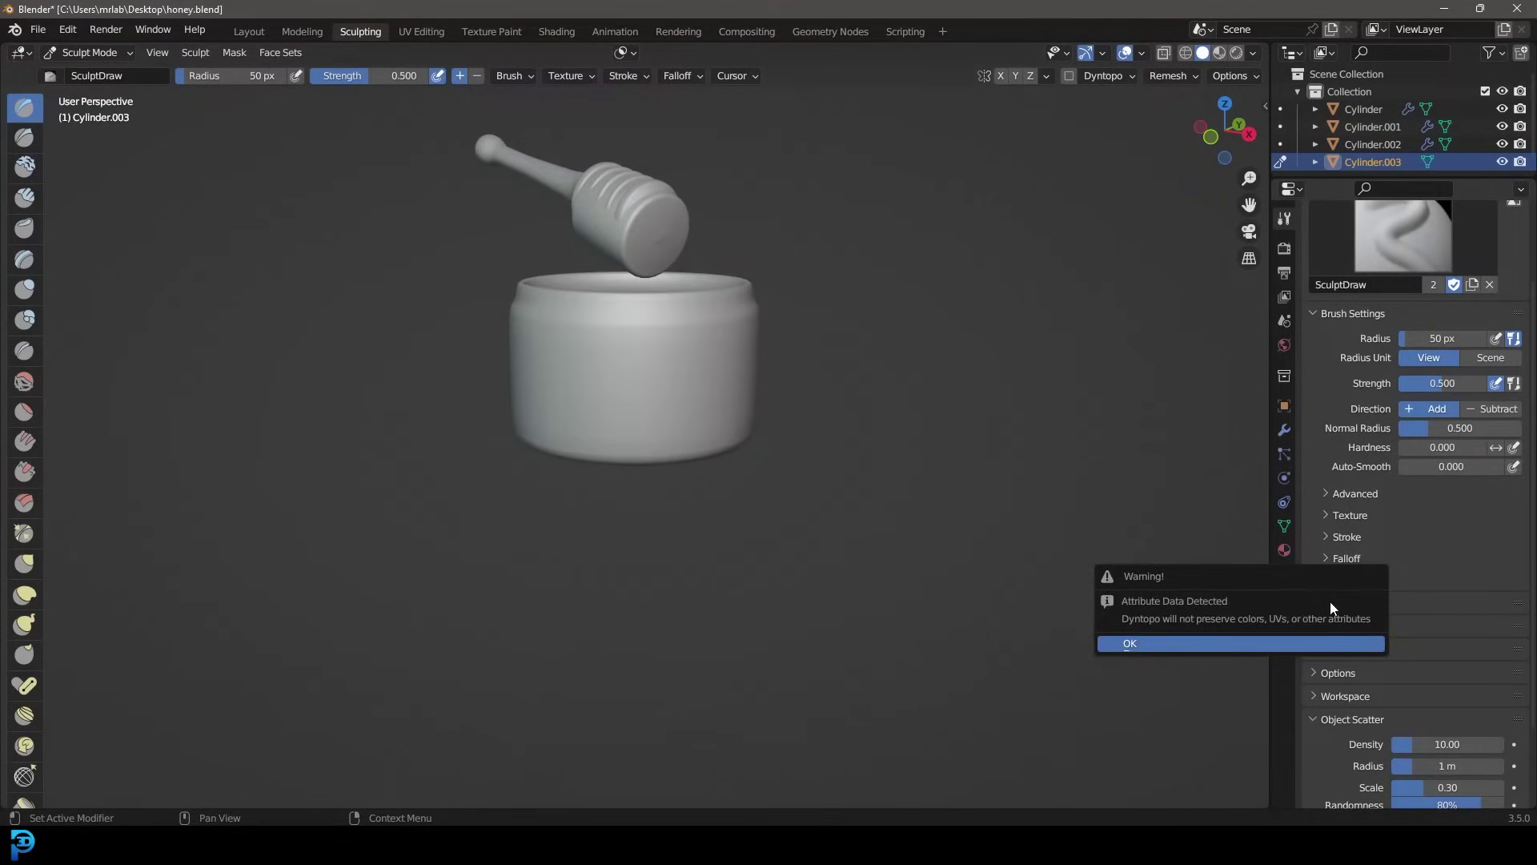
{"action": "left_click", "coordinate": [1169, 643]}
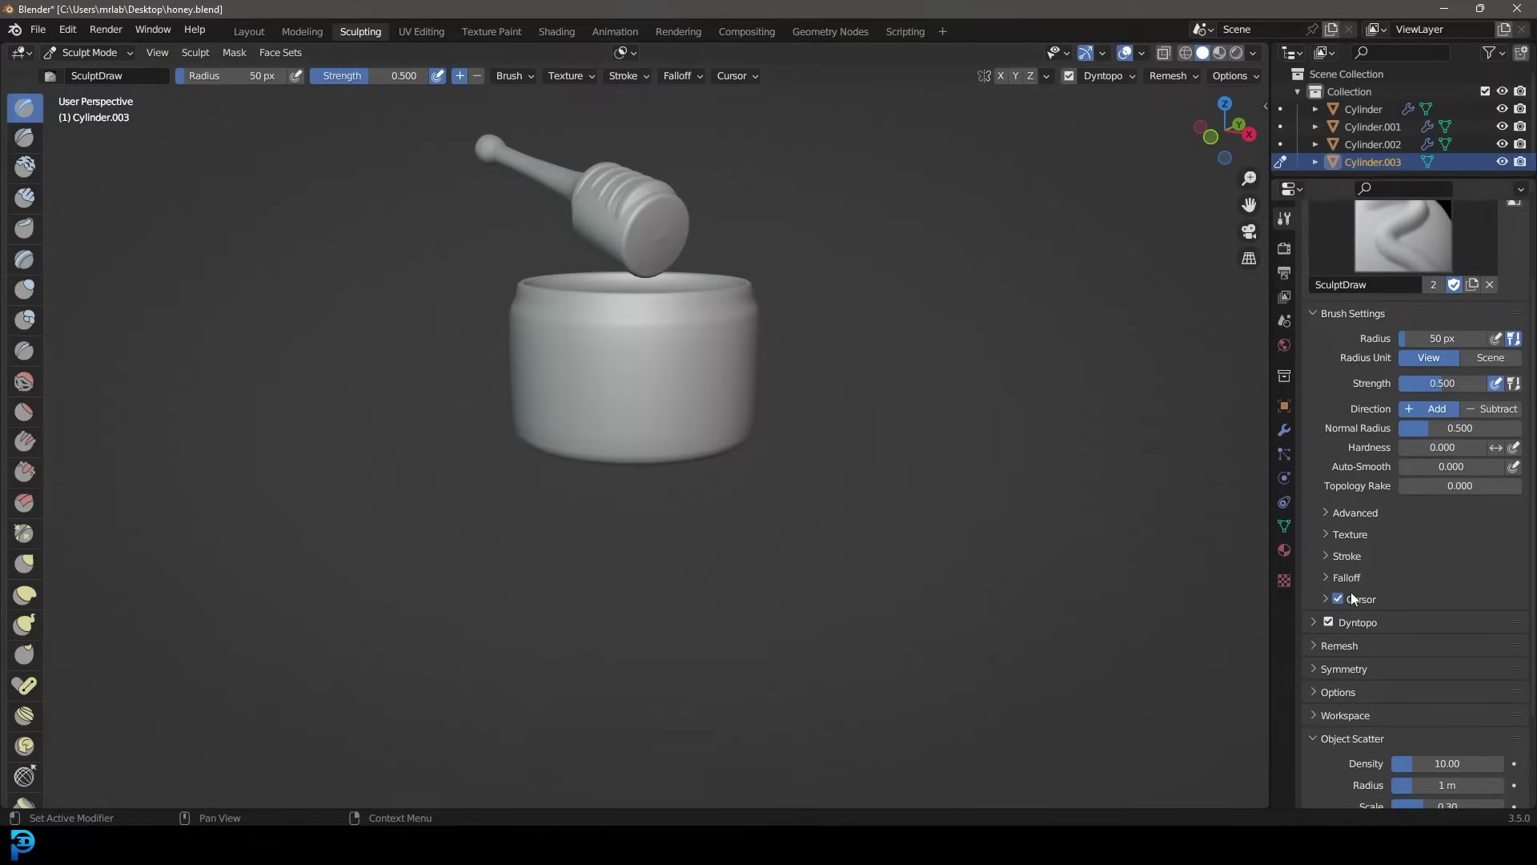
{"action": "left_click", "coordinate": [1312, 622]}
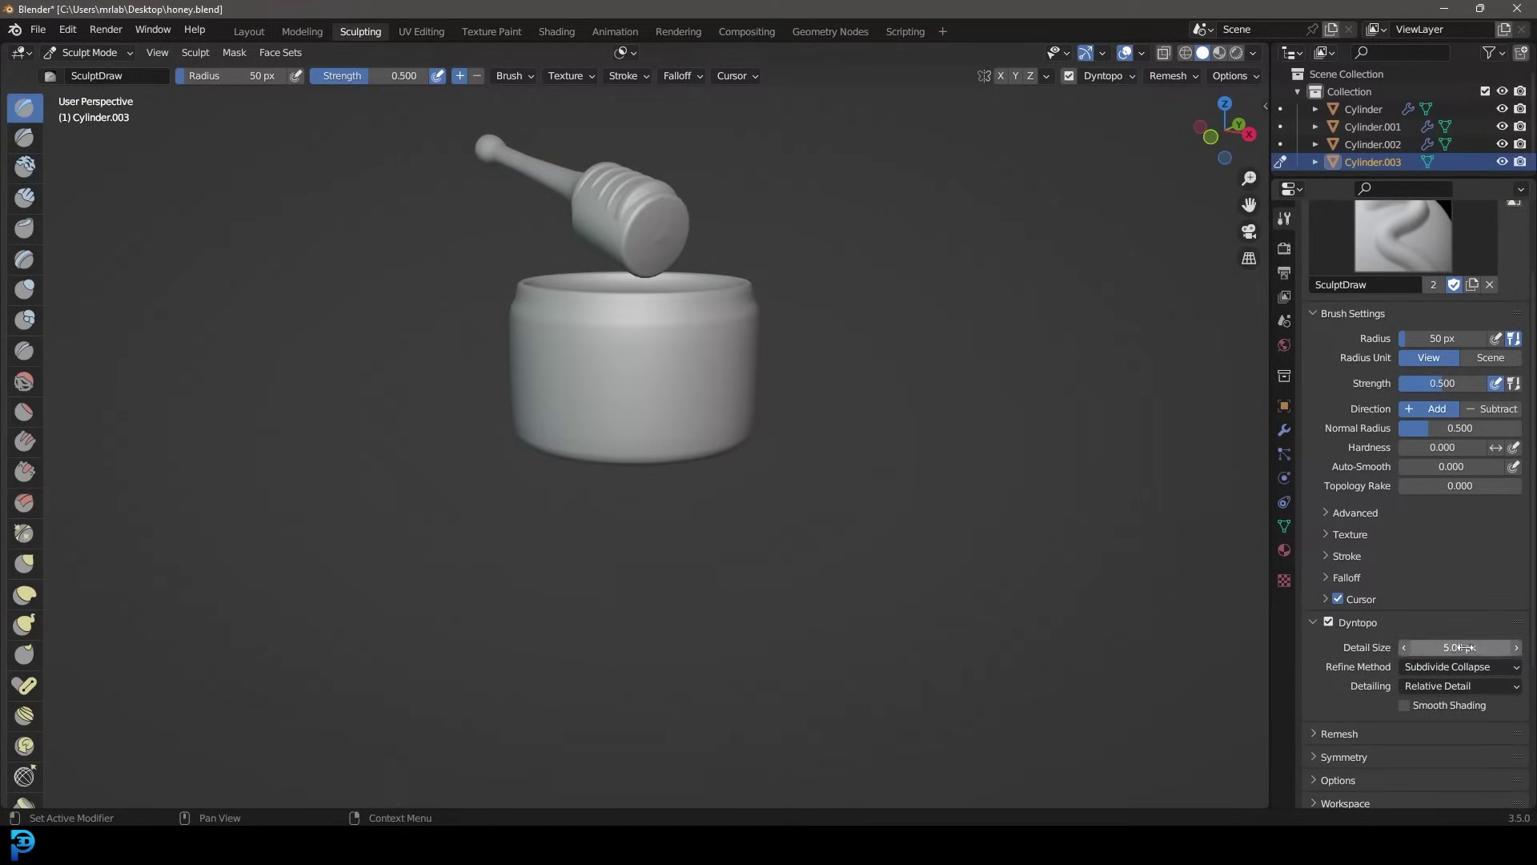
{"action": "scroll", "coordinate": [689, 168], "scroll_direction": "up", "scroll_amount": 4}
{"action": "scroll", "coordinate": [670, 311], "scroll_direction": "up", "scroll_amount": 2}
{"action": "mouse_move", "coordinate": [690, 168]}
{"action": "middle_mouse_down", "text": "shift"}
{"action": "mouse_move", "coordinate": [670, 311]}
{"action": "mouse_move", "coordinate": [646, 279]}
{"action": "mouse_move", "coordinate": [652, 316]}
{"action": "middle_mouse_up", "text": "shift"}
Use the Clay Strips brush to lay clay strokes across the dipper head's bands
{"action": "left_click", "coordinate": [24, 197]}
{"action": "left_click_drag", "start_coordinate": [676, 278], "coordinate": [645, 378]}
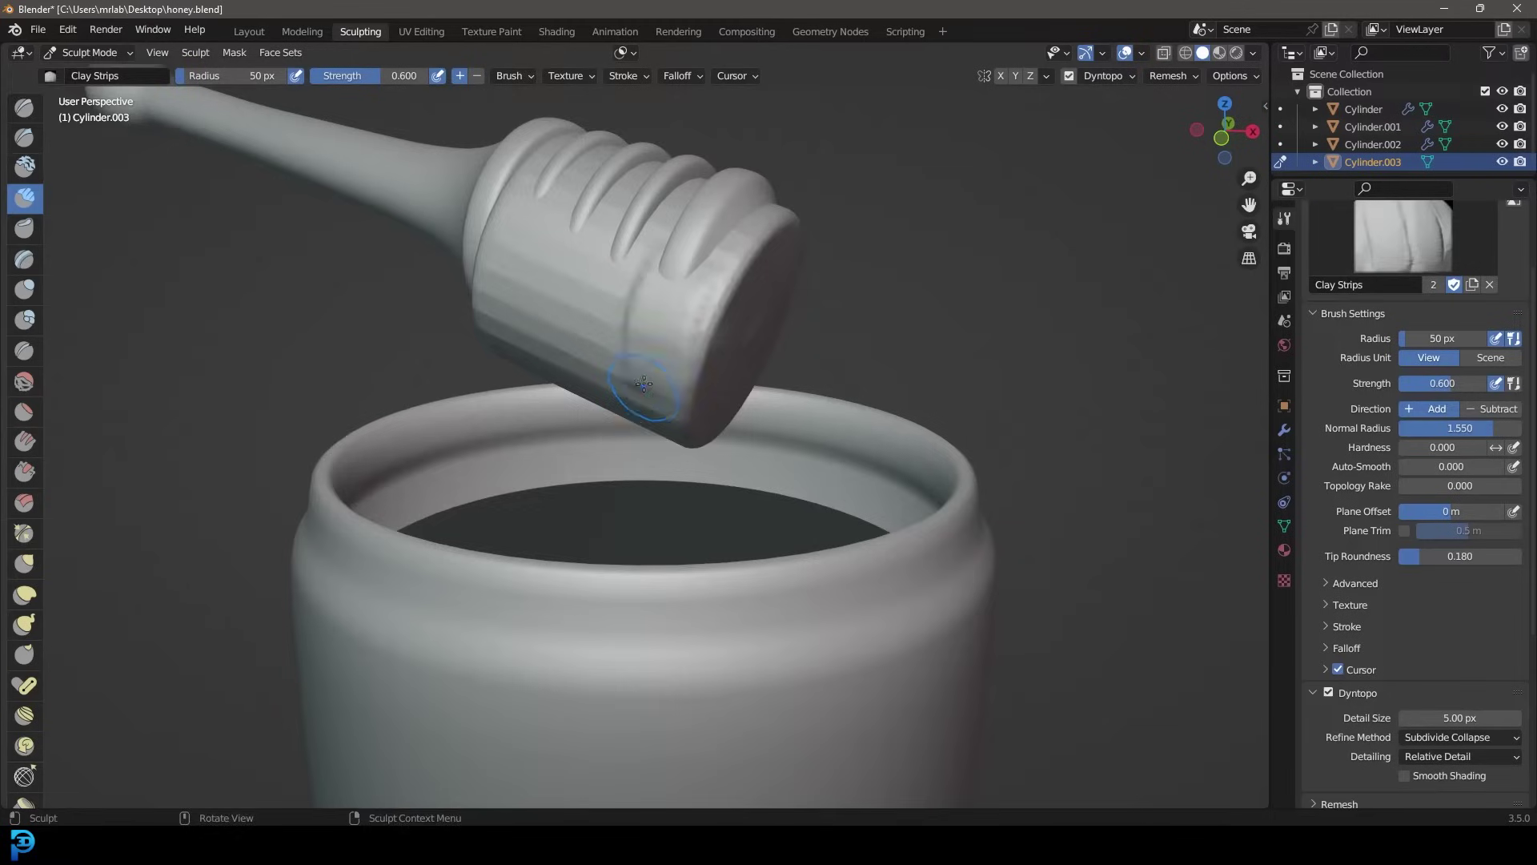
{"action": "middle_click_drag", "start_coordinate": [641, 383], "coordinate": [684, 380]}
{"action": "left_click_drag", "start_coordinate": [688, 262], "coordinate": [663, 357]}
{"action": "left_click_drag", "start_coordinate": [638, 226], "coordinate": [602, 326]}
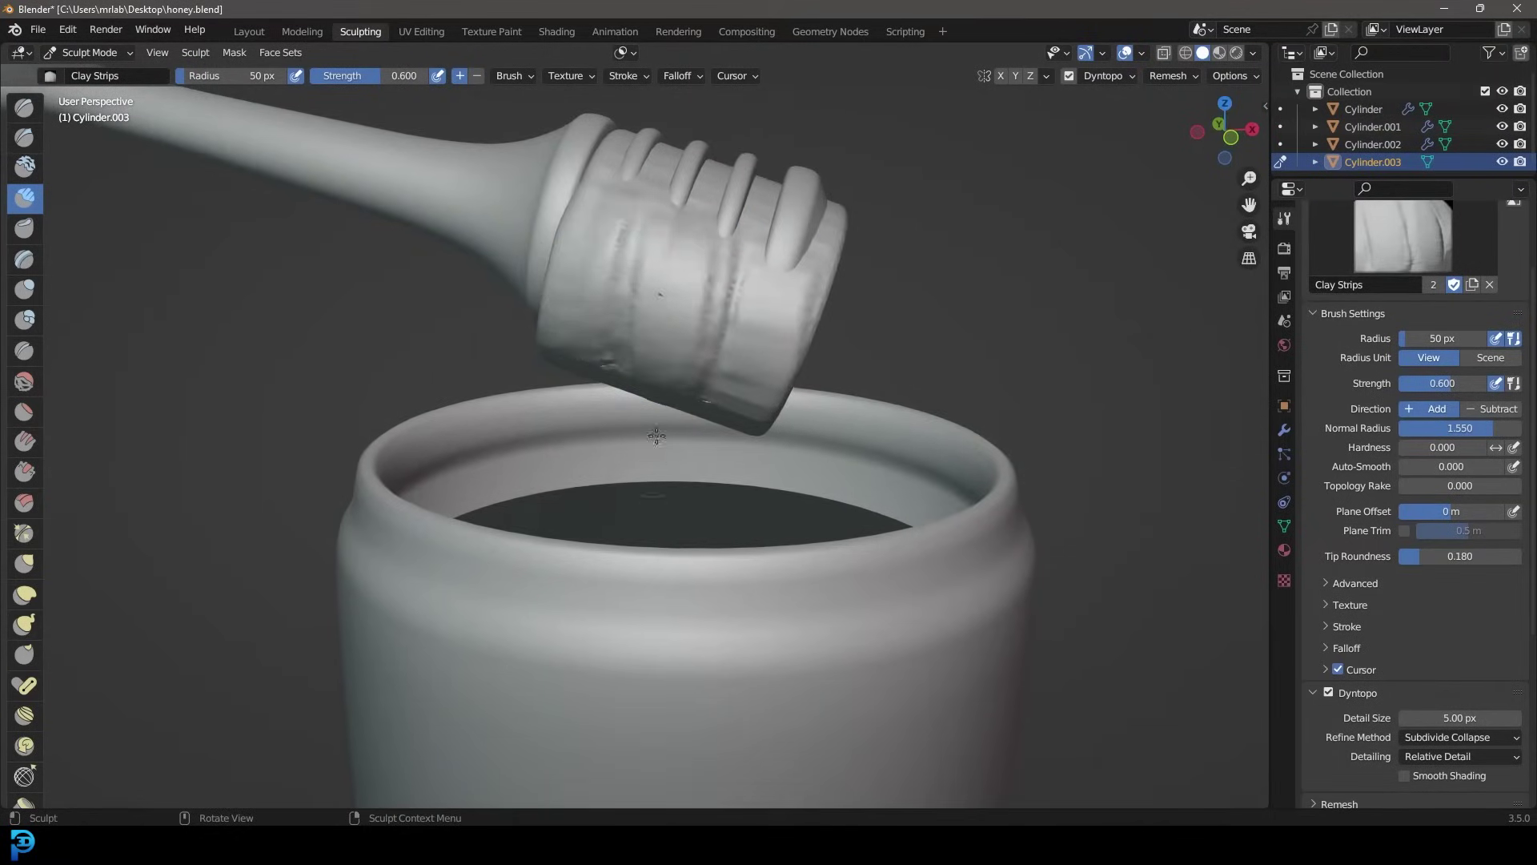
{"action": "middle_click_drag", "start_coordinate": [657, 436], "coordinate": [504, 213]}
{"action": "left_click_drag", "start_coordinate": [607, 202], "coordinate": [624, 271]}
{"action": "scroll", "coordinate": [590, 318], "scroll_direction": "down", "scroll_amount": 3}
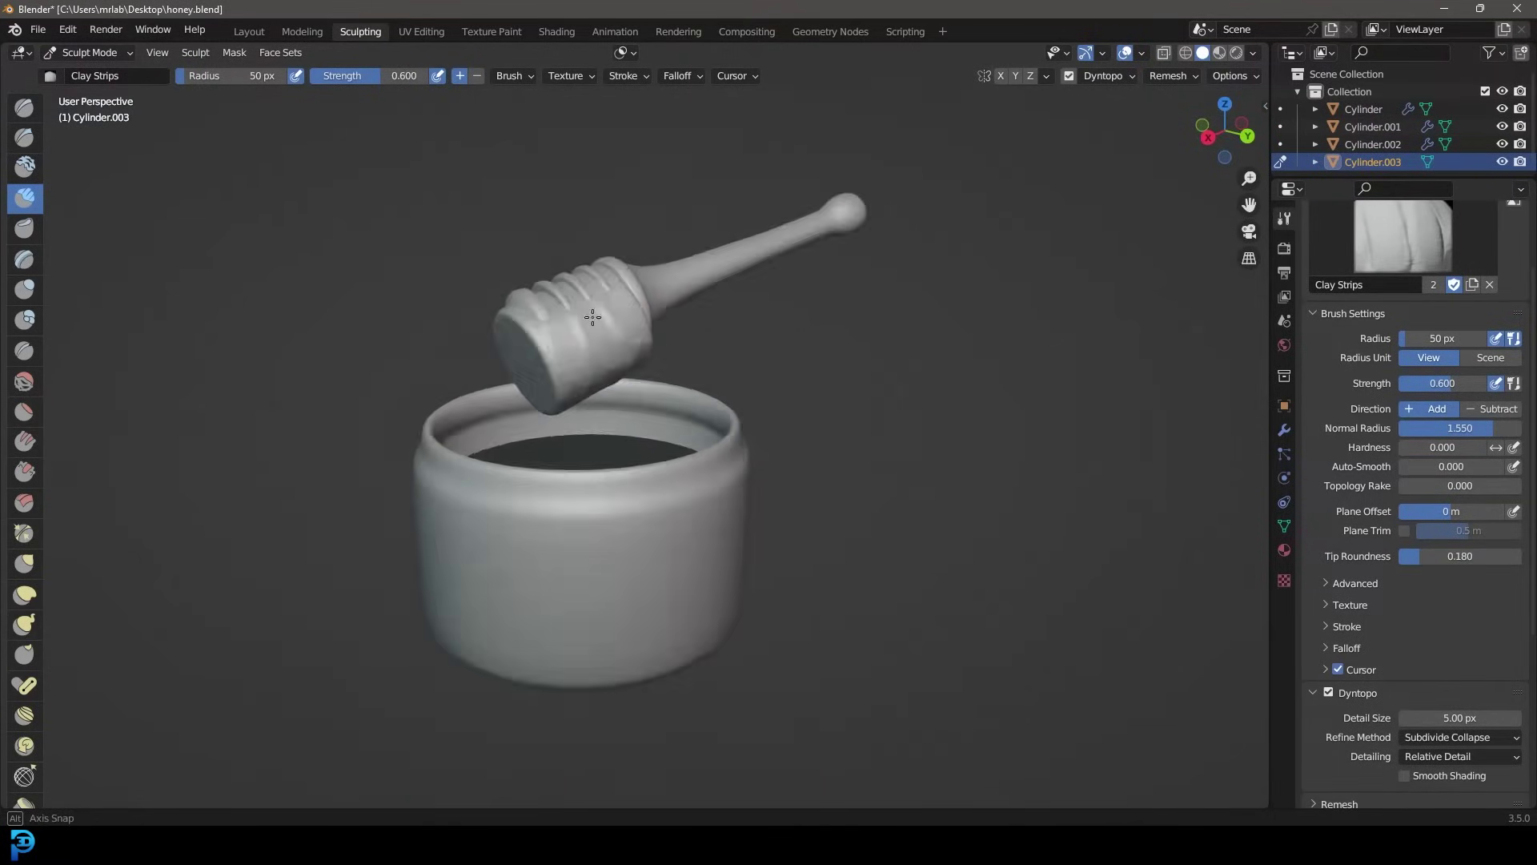
{"action": "middle_click_drag", "start_coordinate": [590, 319], "coordinate": [776, 361]}
{"action": "scroll", "coordinate": [620, 112], "scroll_direction": "up", "scroll_amount": 3}
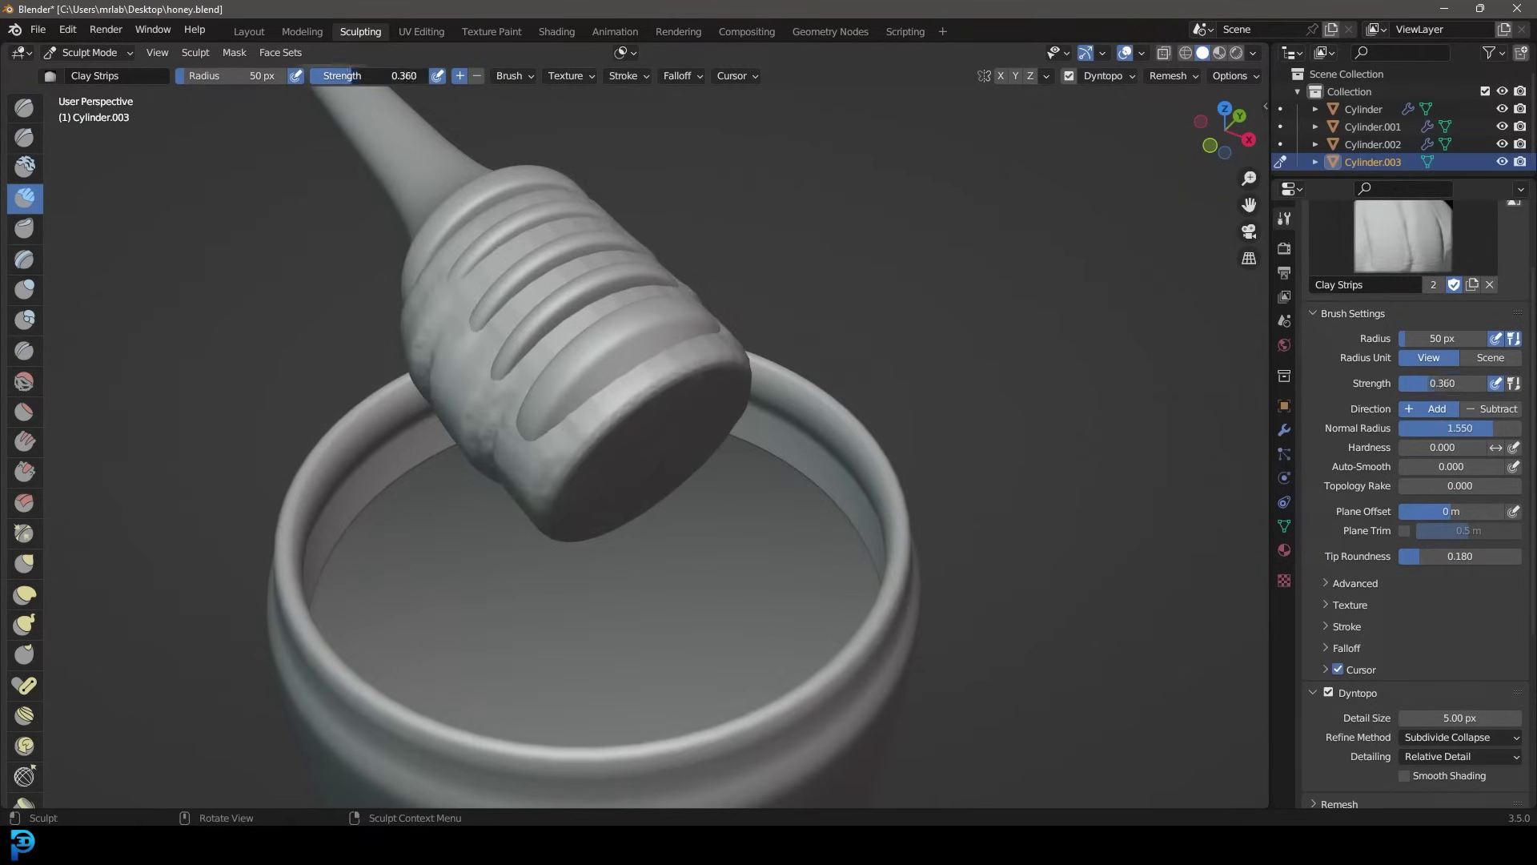
{"action": "mouse_move", "coordinate": [429, 281]}
{"action": "middle_mouse_down"}
{"action": "mouse_move", "coordinate": [481, 291]}
{"action": "mouse_move", "coordinate": [622, 263]}
{"action": "mouse_move", "coordinate": [517, 380]}
{"action": "mouse_move", "coordinate": [632, 272]}
{"action": "mouse_move", "coordinate": [682, 255]}
{"action": "middle_mouse_up"}
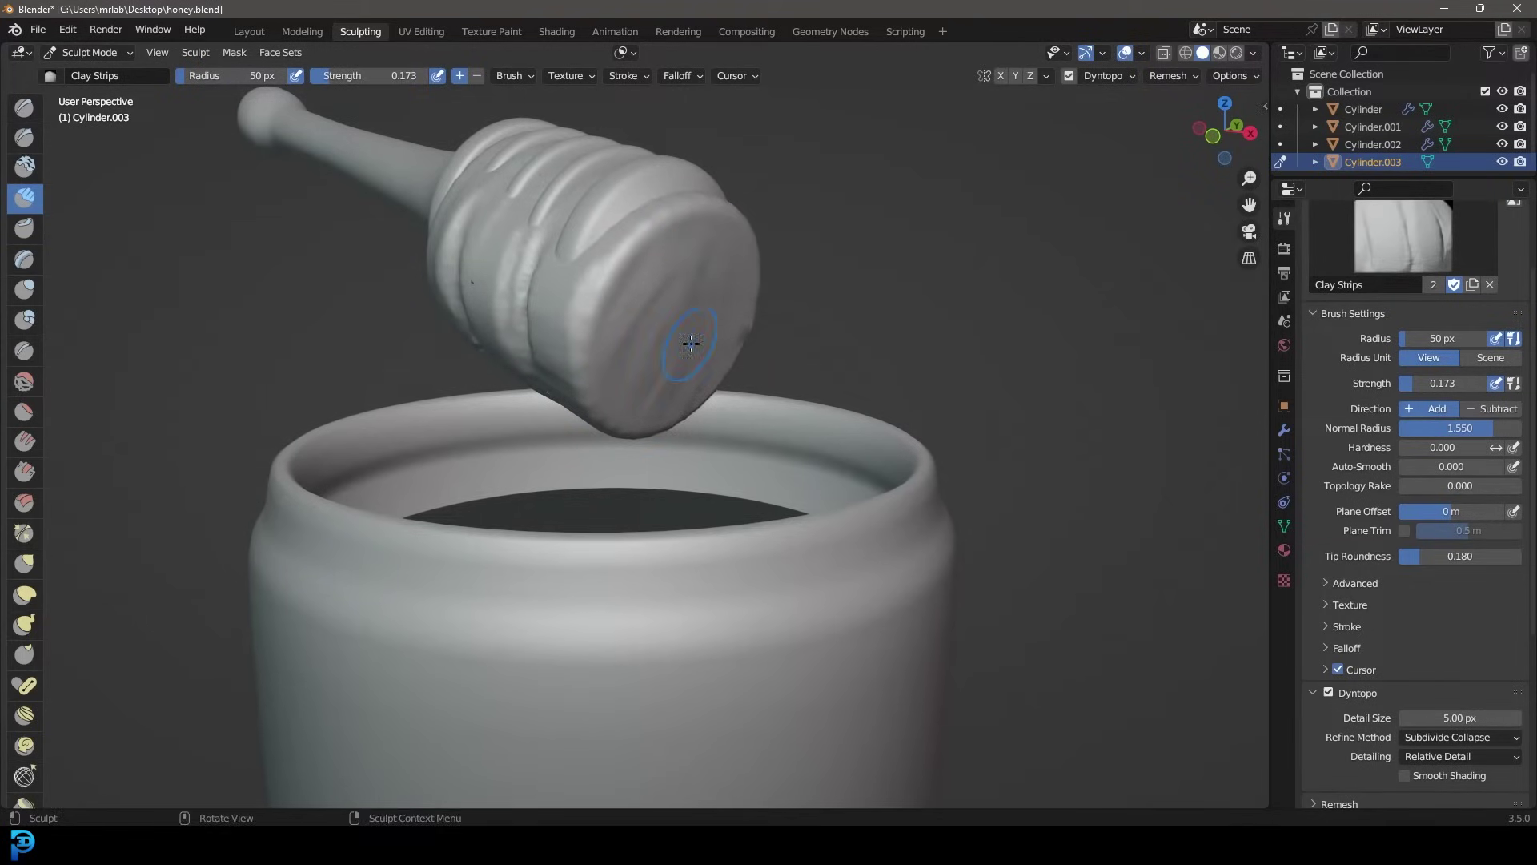
{"action": "middle_click_drag", "start_coordinate": [606, 455], "coordinate": [775, 263]}
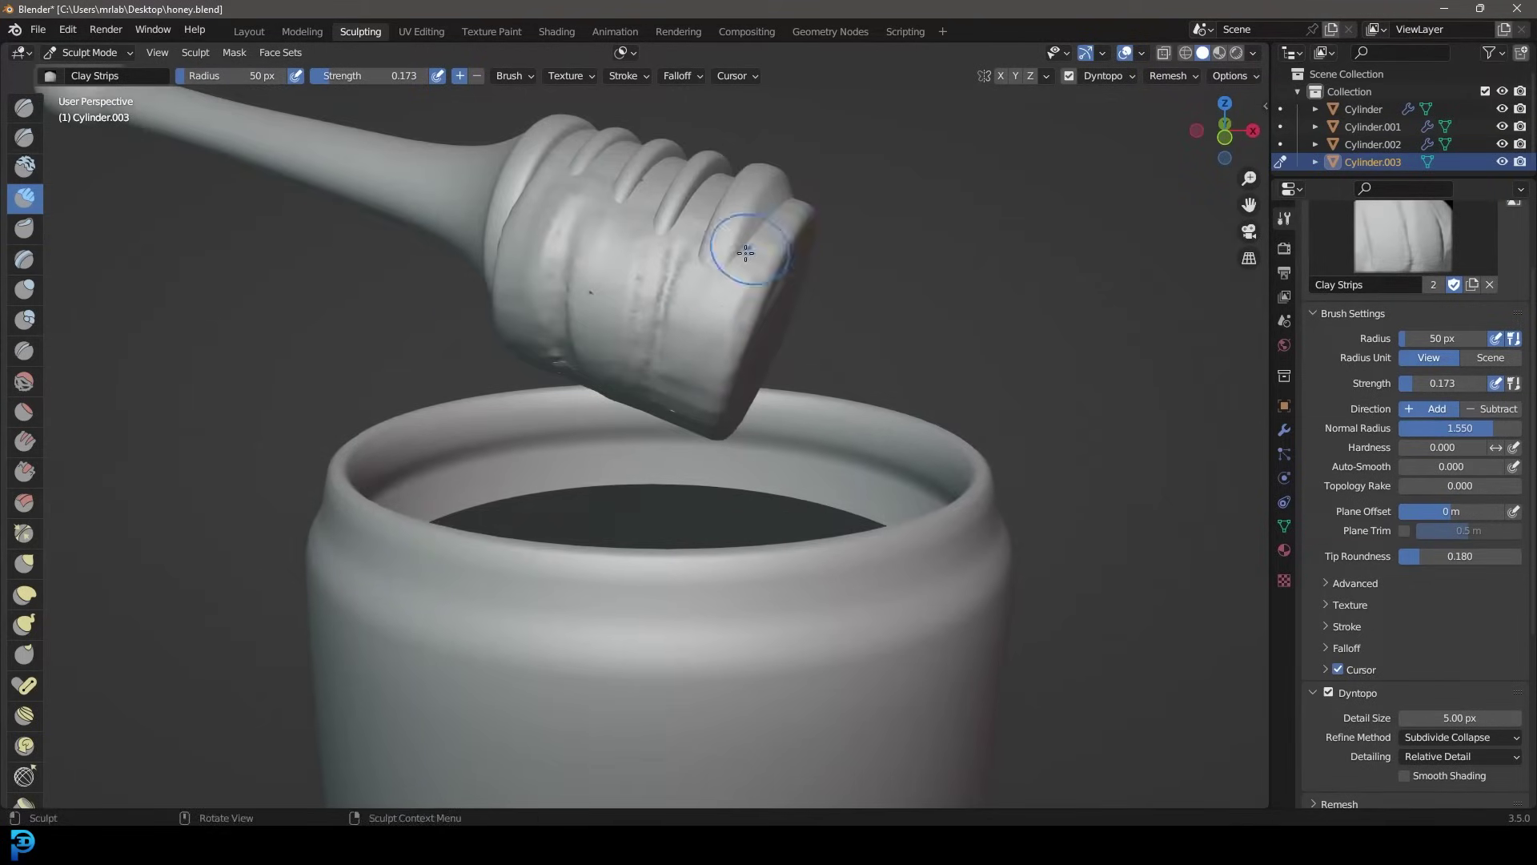
{"action": "scroll", "coordinate": [719, 462], "scroll_direction": "down", "scroll_amount": 3}
{"action": "middle_click_drag", "start_coordinate": [704, 432], "coordinate": [732, 409]}
{"action": "scroll", "coordinate": [679, 363], "scroll_direction": "up", "scroll_amount": 2}
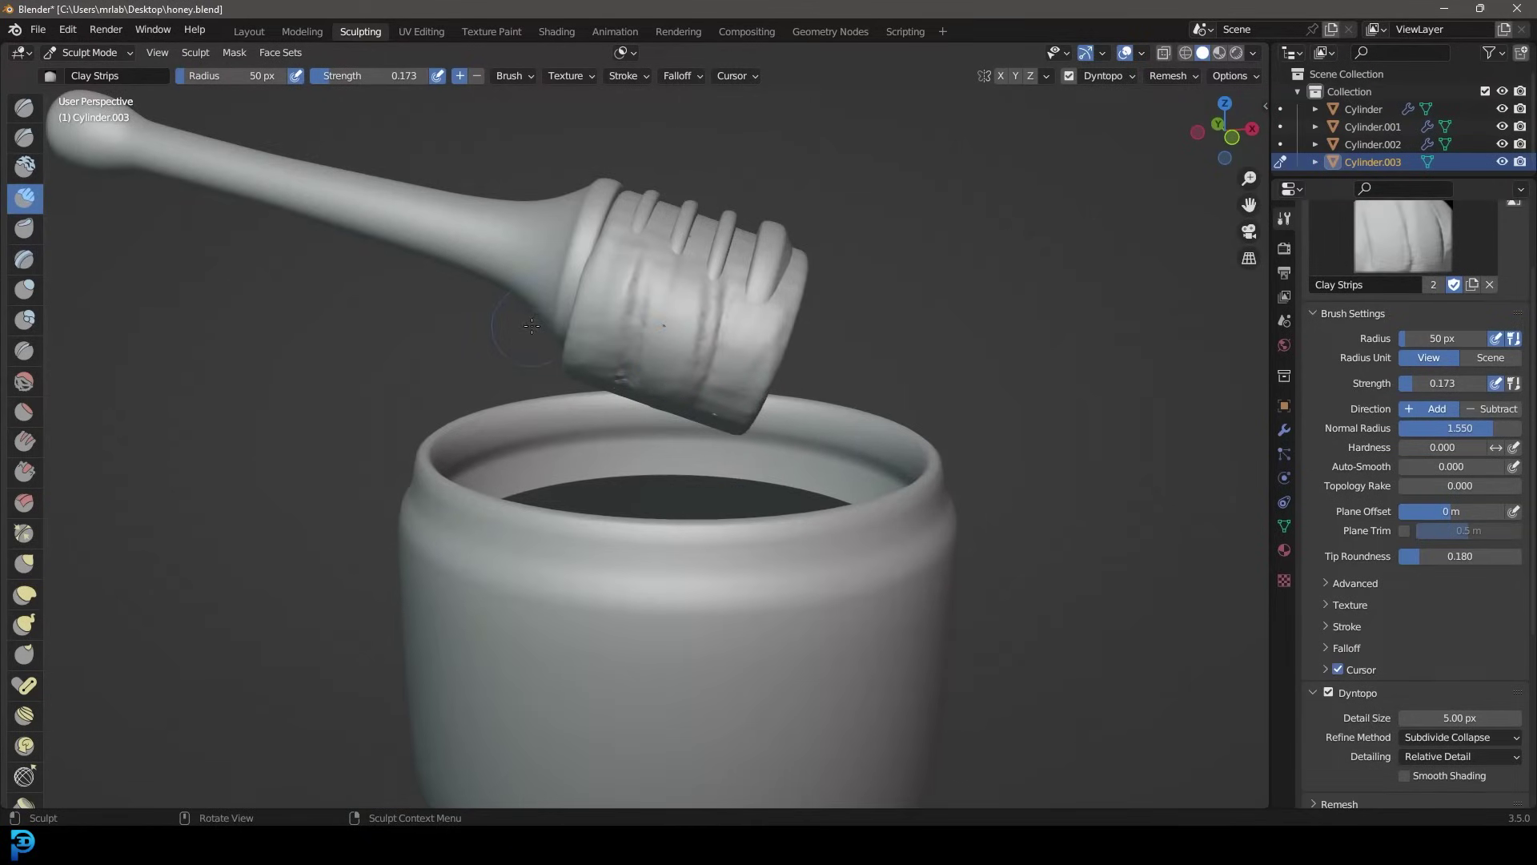
Set the brush radius to 117 px, then build up and smooth the rim of the dipper's end
{"action": "key", "text": "f"}
{"action": "left_click", "coordinate": [588, 325]}
{"action": "middle_click_drag", "start_coordinate": [588, 325], "coordinate": [645, 337]}
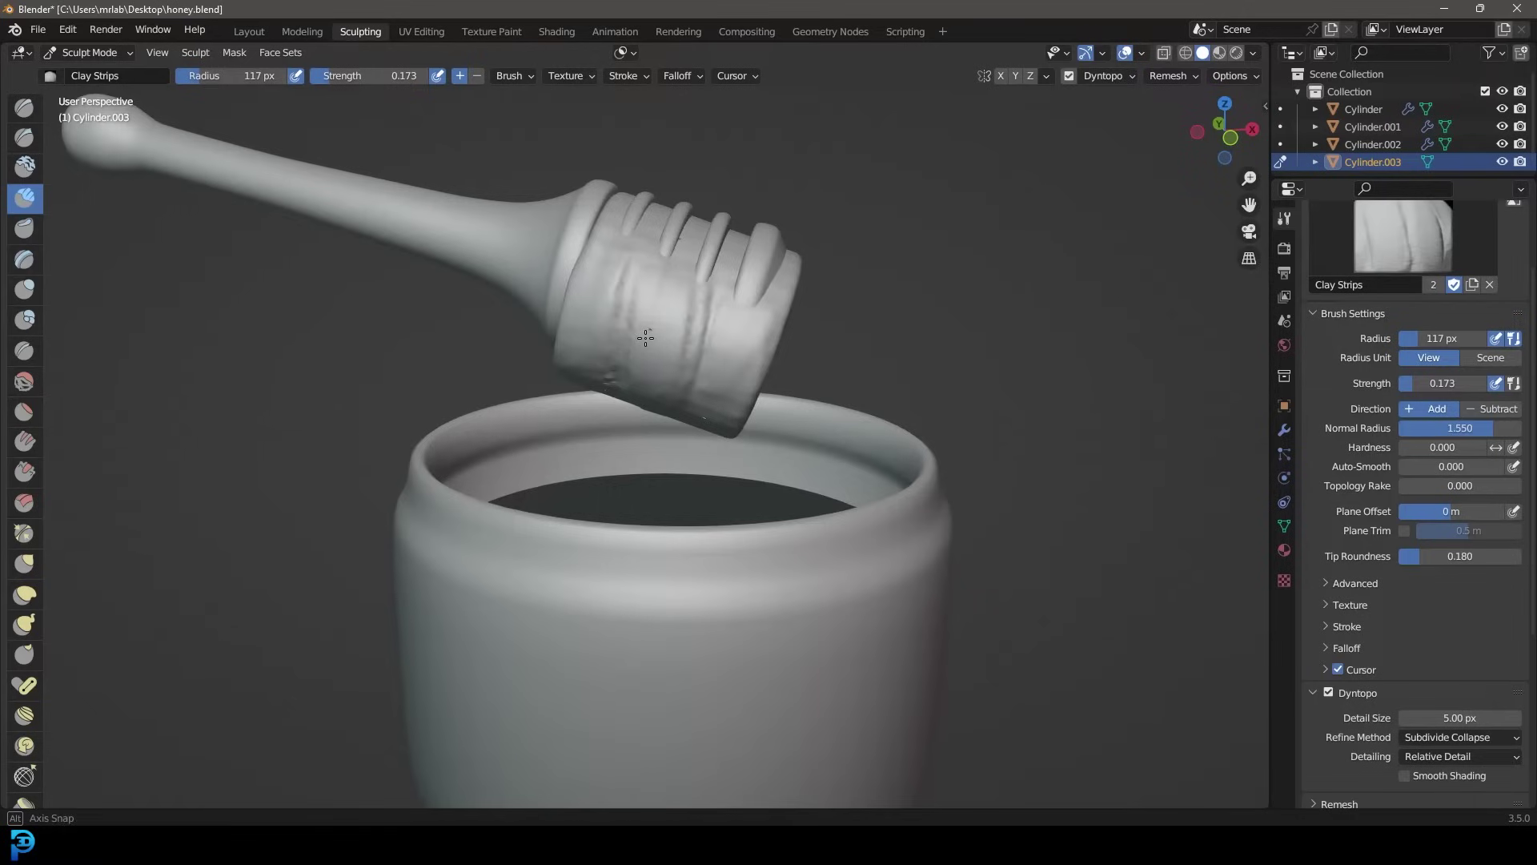
{"action": "mouse_move", "coordinate": [642, 335]}
{"action": "middle_mouse_down"}
{"action": "mouse_move", "coordinate": [547, 270]}
{"action": "mouse_move", "coordinate": [637, 298]}
{"action": "middle_mouse_up"}
{"action": "scroll", "coordinate": [593, 312], "scroll_direction": "up", "scroll_amount": 3}
{"action": "left_click_drag", "start_coordinate": [498, 236], "coordinate": [382, 267]}
{"action": "middle_click_drag", "start_coordinate": [401, 255], "coordinate": [463, 234]}
{"action": "left_click_drag", "start_coordinate": [495, 212], "coordinate": [449, 288]}
{"action": "middle_click_drag", "start_coordinate": [449, 287], "coordinate": [658, 319]}
{"action": "left_click_drag", "start_coordinate": [622, 321], "coordinate": [744, 240], "text": "shift"}
{"action": "scroll", "coordinate": [800, 212], "scroll_direction": "down", "scroll_amount": 3}
{"action": "middle_click_drag", "start_coordinate": [789, 232], "coordinate": [680, 256]}
{"action": "scroll", "coordinate": [648, 345], "scroll_direction": "up", "scroll_amount": 3}
{"action": "middle_click_drag", "start_coordinate": [656, 344], "coordinate": [509, 334]}
{"action": "middle_click_drag", "start_coordinate": [617, 279], "coordinate": [562, 285]}
{"action": "mouse_move", "coordinate": [568, 300]}
{"action": "middle_mouse_down"}
{"action": "mouse_move", "coordinate": [531, 264]}
{"action": "mouse_move", "coordinate": [665, 387]}
{"action": "mouse_move", "coordinate": [691, 383]}
{"action": "middle_mouse_up"}
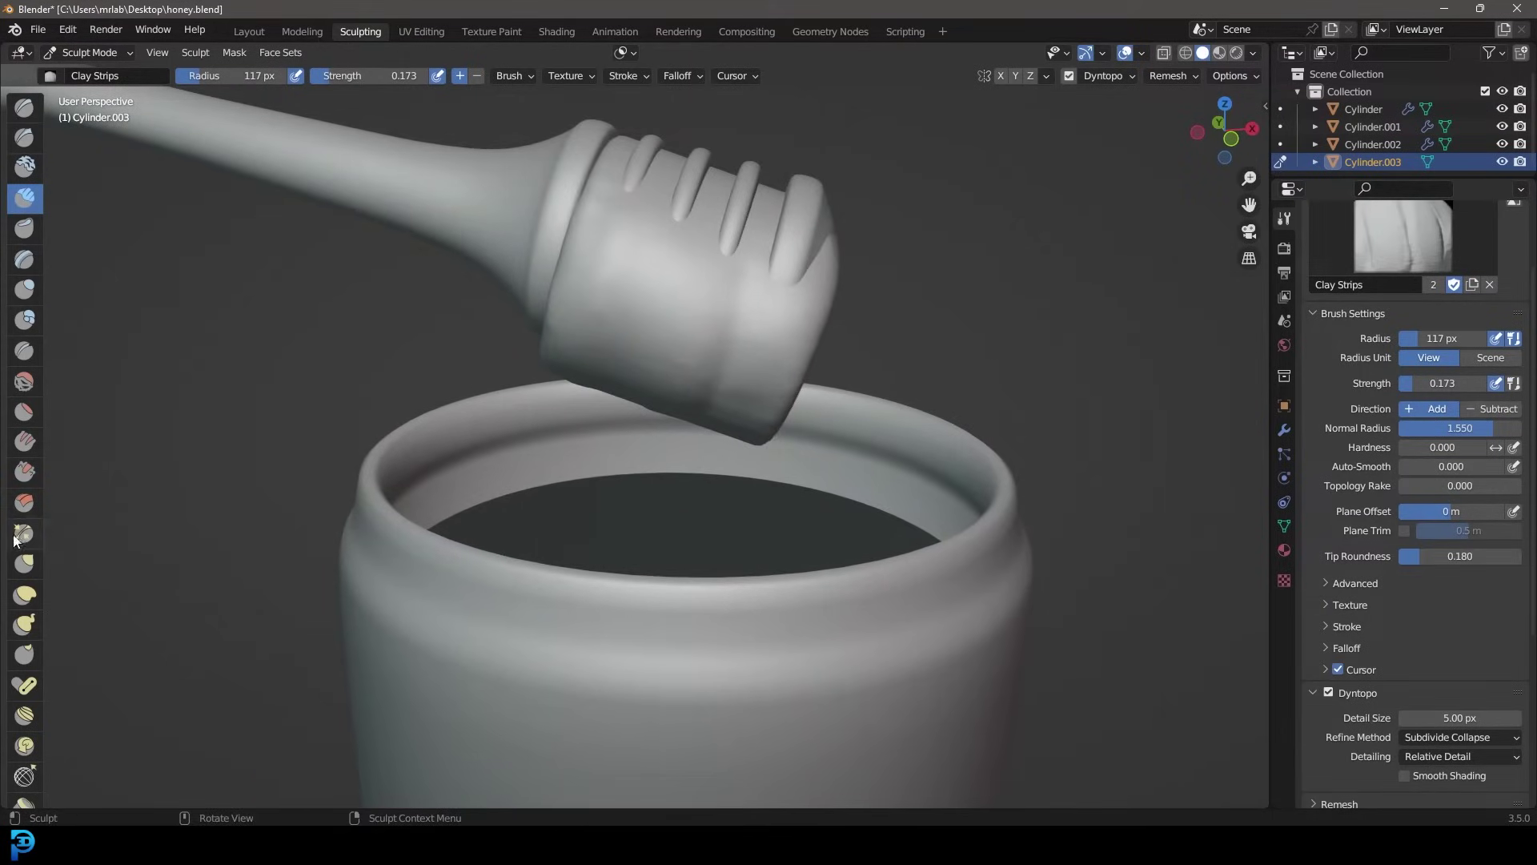
With the Snake Hook brush at 159 px radius, pull a drip from the dipper's underside into the jar
{"action": "left_click", "coordinate": [25, 624]}
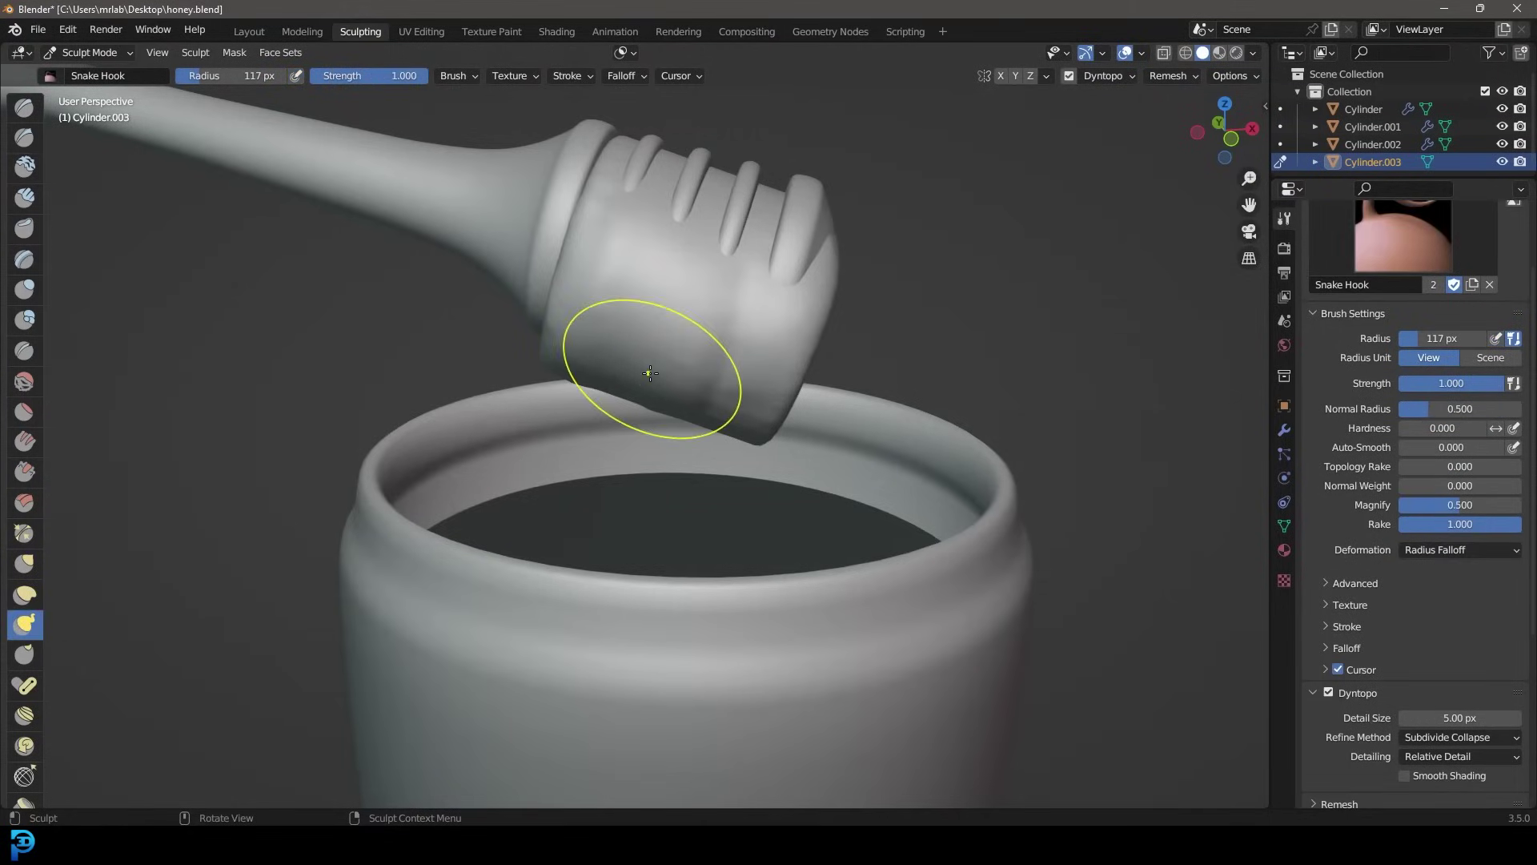
{"action": "key", "text": "f"}
{"action": "left_click", "coordinate": [683, 375]}
{"action": "mouse_move", "coordinate": [683, 374]}
{"action": "middle_mouse_down"}
{"action": "mouse_move", "coordinate": [771, 388]}
{"action": "mouse_move", "coordinate": [773, 349]}
{"action": "middle_mouse_up"}
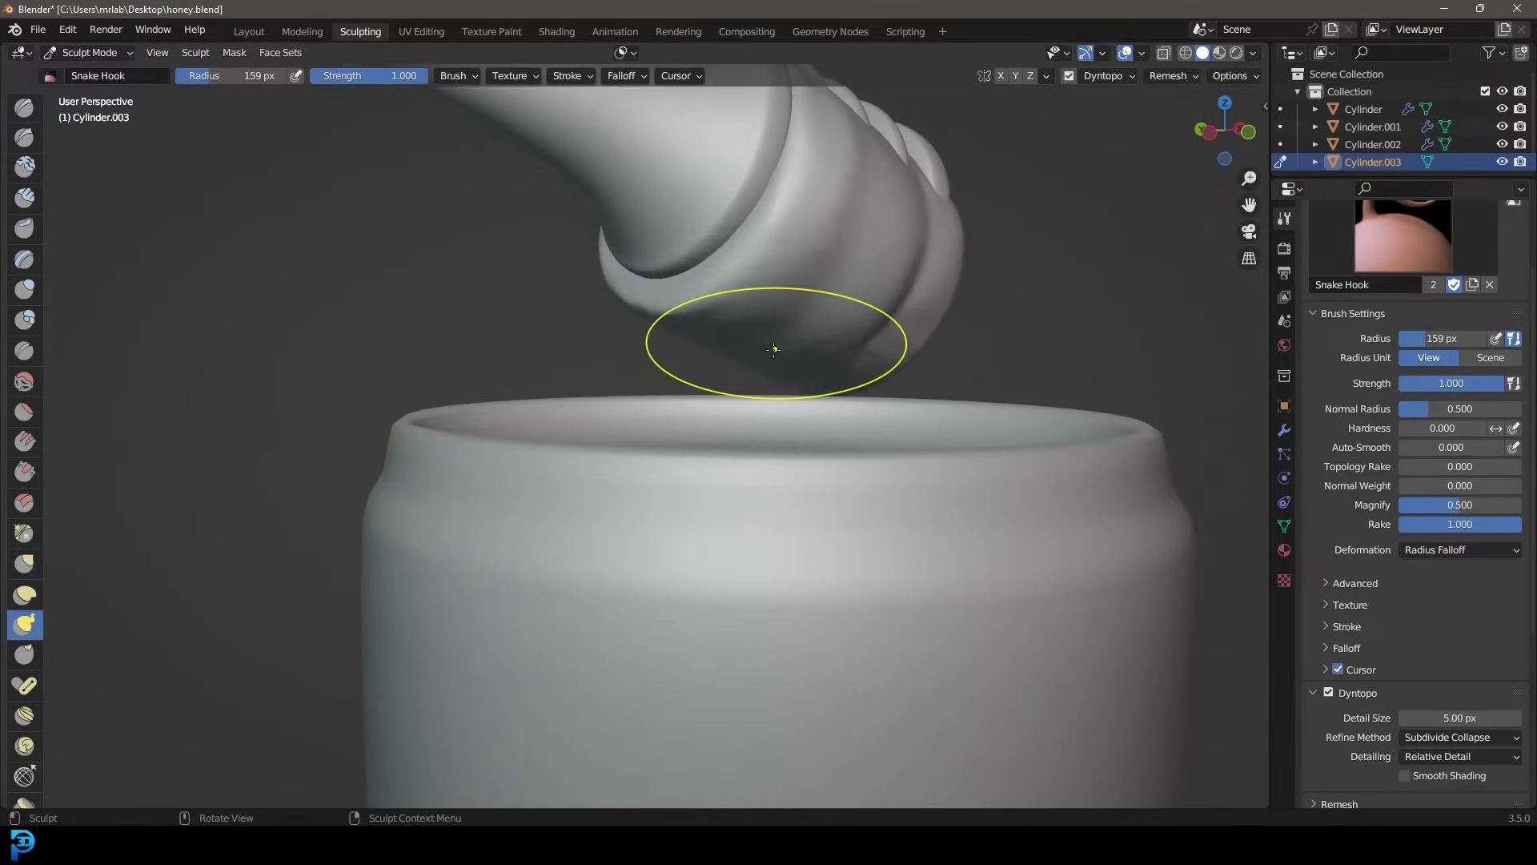
{"action": "left_click_drag", "start_coordinate": [776, 352], "coordinate": [789, 400]}
{"action": "mouse_move", "coordinate": [794, 376]}
{"action": "middle_mouse_down"}
{"action": "mouse_move", "coordinate": [793, 360]}
{"action": "mouse_move", "coordinate": [641, 360]}
{"action": "middle_mouse_up"}
{"action": "left_click_drag", "start_coordinate": [638, 395], "coordinate": [652, 469]}
{"action": "scroll", "coordinate": [653, 432], "scroll_direction": "down", "scroll_amount": 2}
{"action": "mouse_move", "coordinate": [653, 400]}
{"action": "middle_mouse_down"}
{"action": "mouse_move", "coordinate": [613, 424]}
{"action": "mouse_move", "coordinate": [542, 408]}
{"action": "mouse_move", "coordinate": [579, 329]}
{"action": "mouse_move", "coordinate": [560, 362]}
{"action": "middle_mouse_up"}
In wireframe, stretch the drip tip further down and bulge it out from side and front views
{"action": "key", "text": "z"}
{"action": "left_click", "coordinate": [504, 366]}
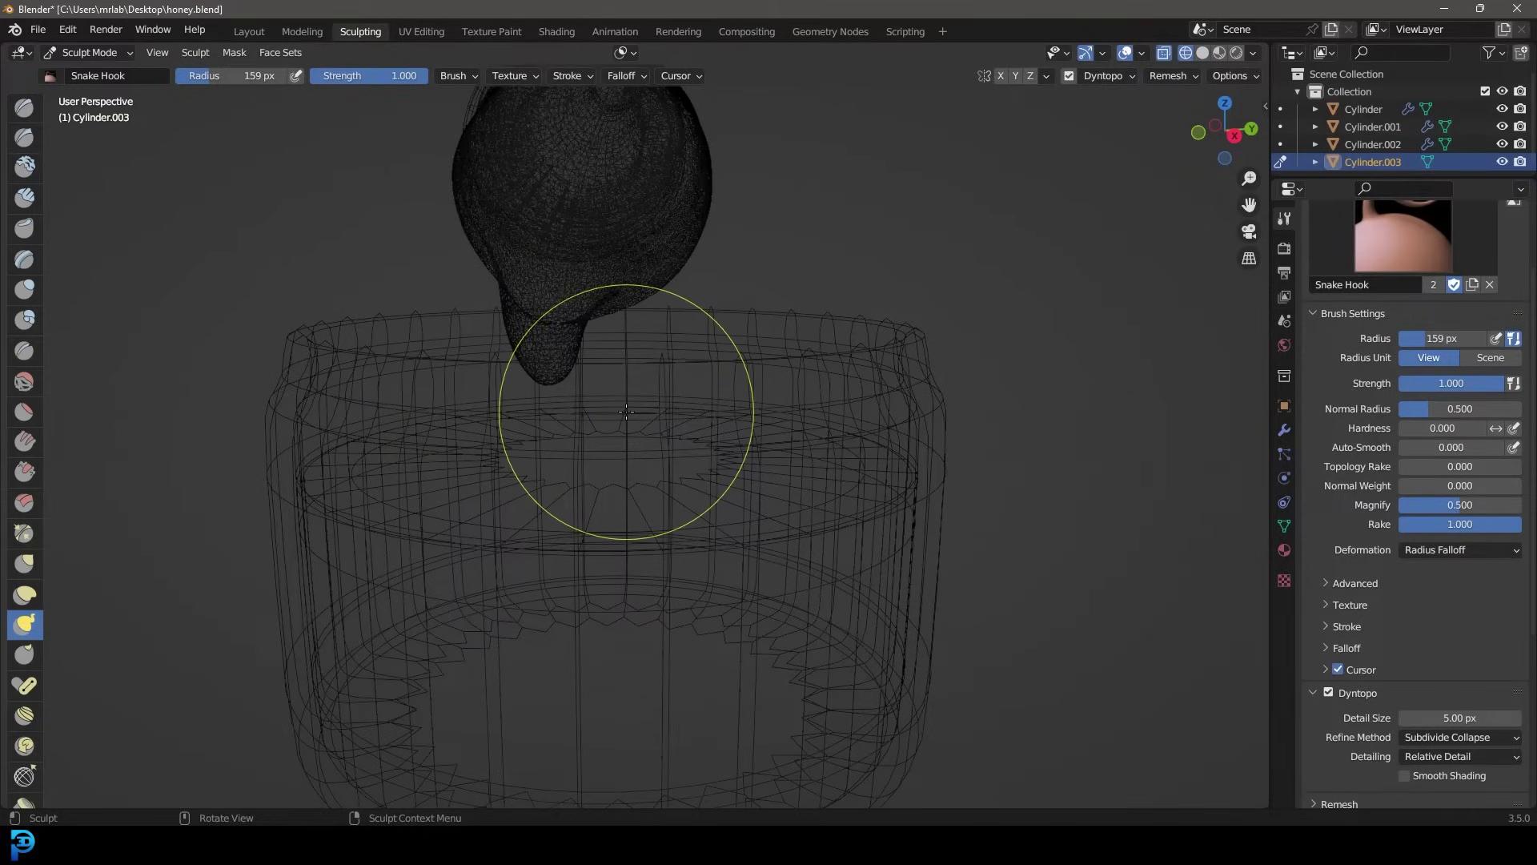
{"action": "key", "text": "KP_3"}
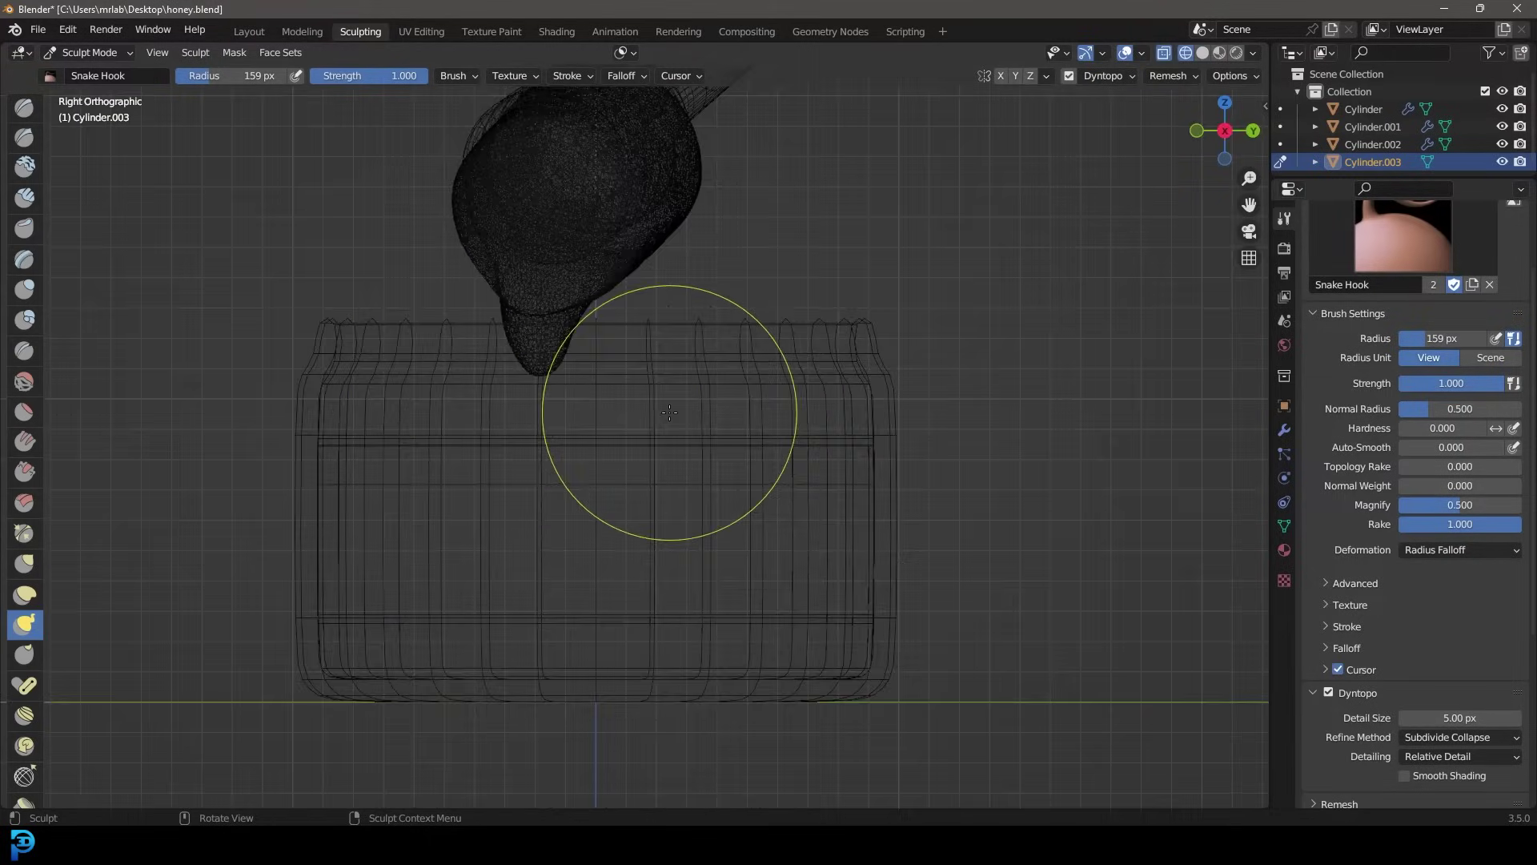
{"action": "scroll", "coordinate": [497, 377], "scroll_direction": "up", "scroll_amount": 1}
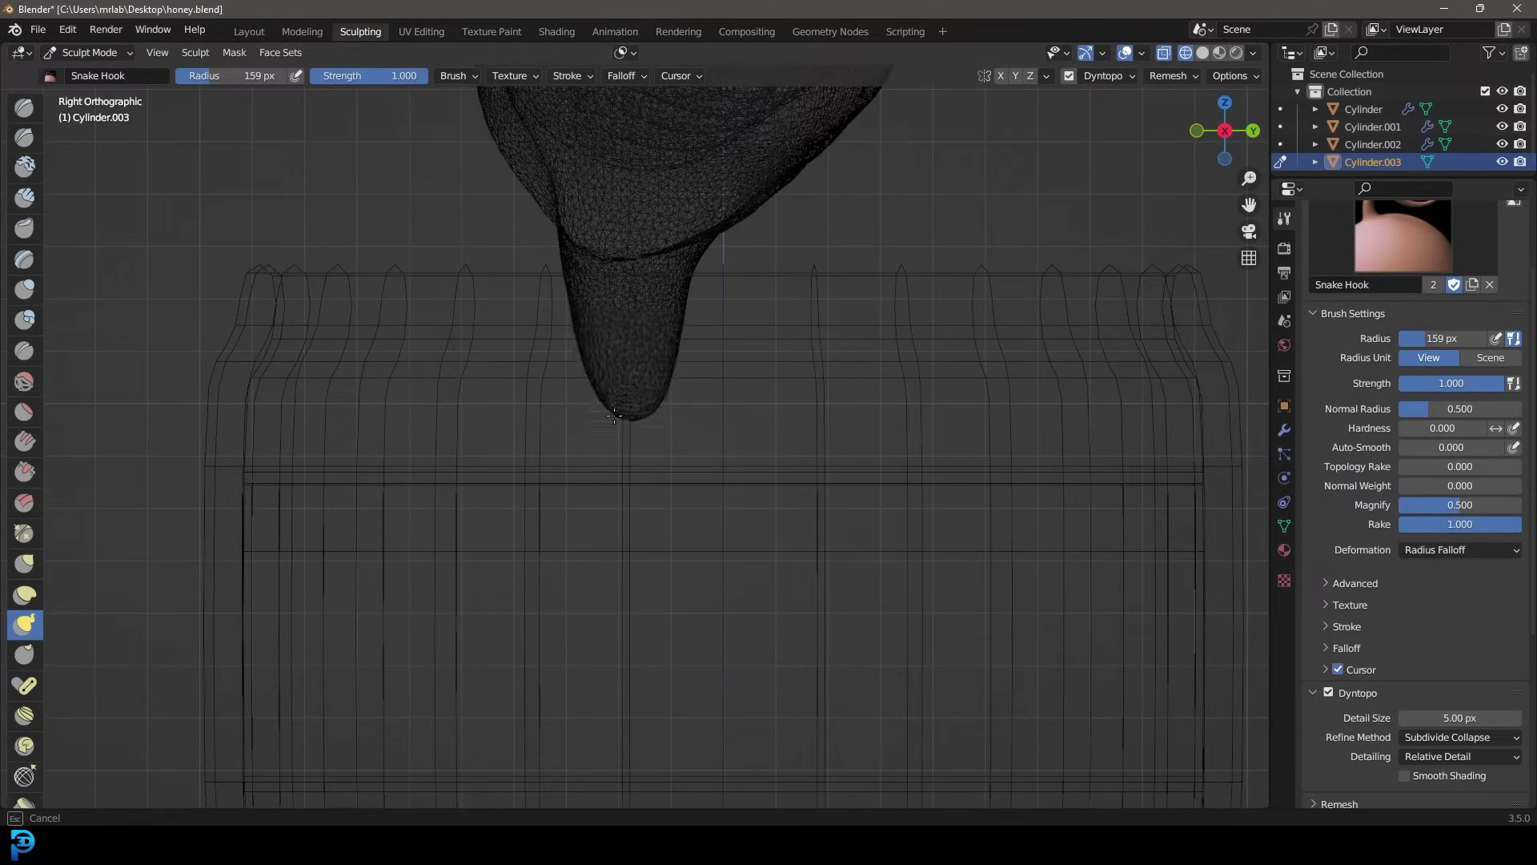
{"action": "left_click_drag", "start_coordinate": [626, 437], "coordinate": [623, 532]}
{"action": "scroll", "coordinate": [625, 528], "scroll_direction": "down", "scroll_amount": 3}
{"action": "key", "text": "KP_1"}
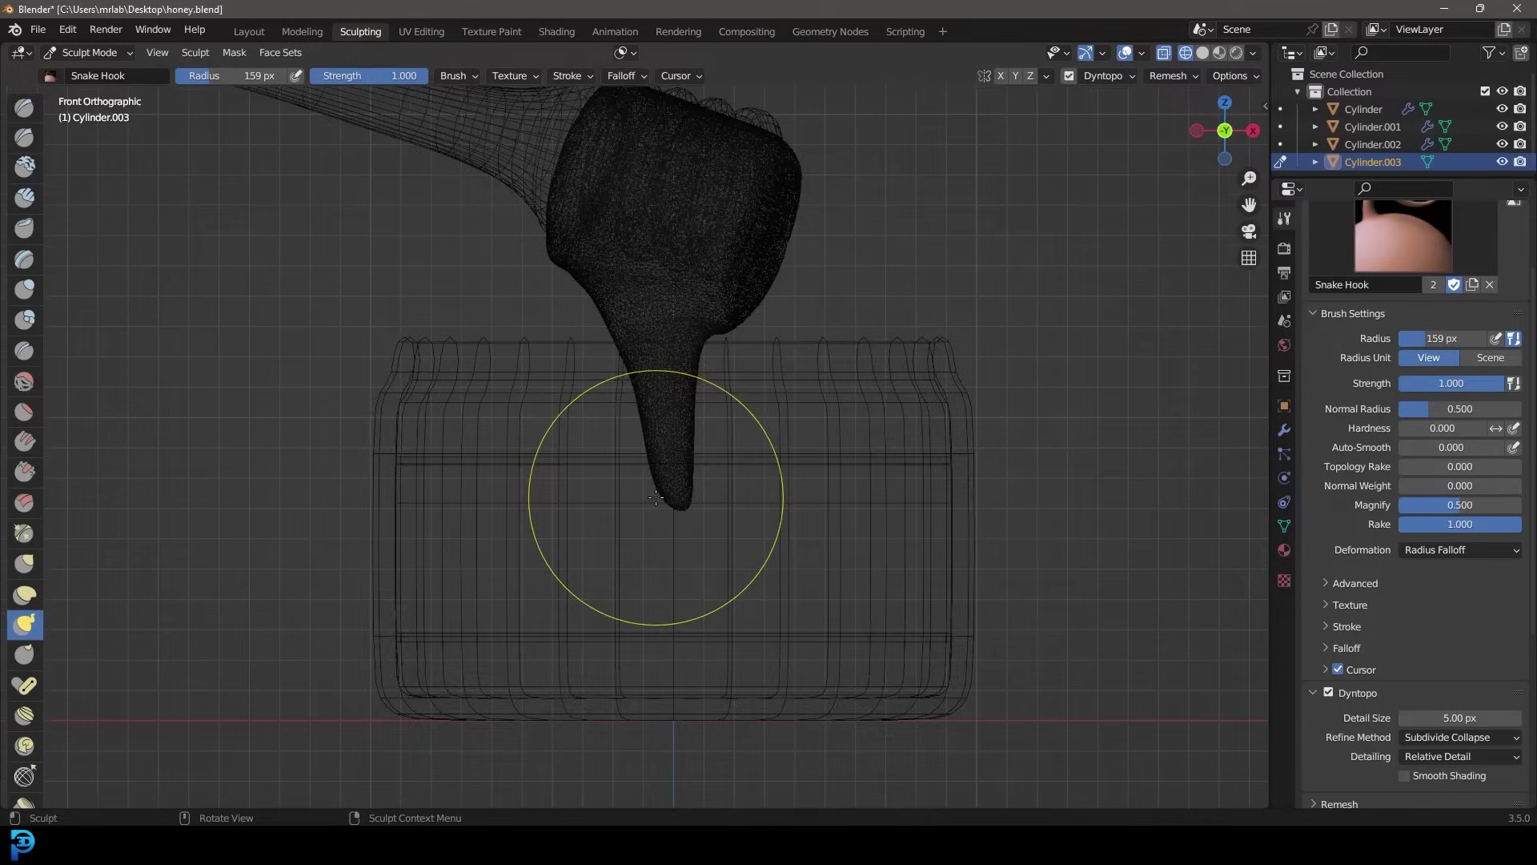
{"action": "scroll", "coordinate": [680, 529], "scroll_direction": "up", "scroll_amount": 2}
{"action": "left_click_drag", "start_coordinate": [691, 543], "coordinate": [749, 557]}
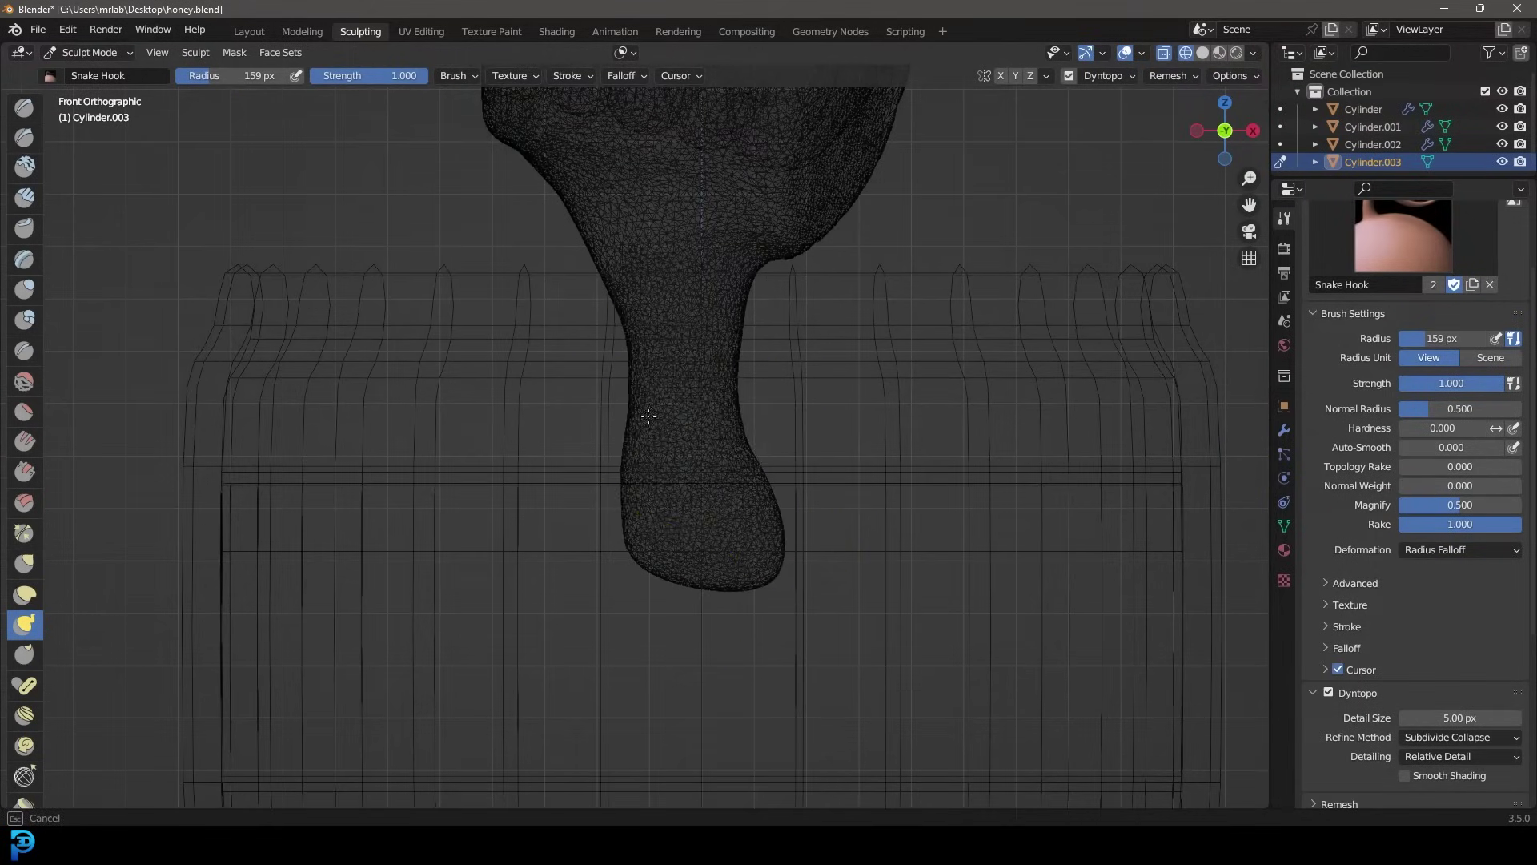
{"action": "scroll", "coordinate": [734, 434], "scroll_direction": "down", "scroll_amount": 3}
{"action": "mouse_move", "coordinate": [720, 409]}
{"action": "middle_mouse_down"}
{"action": "mouse_move", "coordinate": [590, 418]}
{"action": "mouse_move", "coordinate": [629, 506]}
{"action": "mouse_move", "coordinate": [600, 507]}
{"action": "mouse_move", "coordinate": [828, 512]}
{"action": "mouse_move", "coordinate": [931, 485]}
{"action": "middle_mouse_up"}
{"action": "scroll", "coordinate": [629, 506], "scroll_direction": "up", "scroll_amount": 1}
{"action": "scroll", "coordinate": [624, 514], "scroll_direction": "up", "scroll_amount": 1}
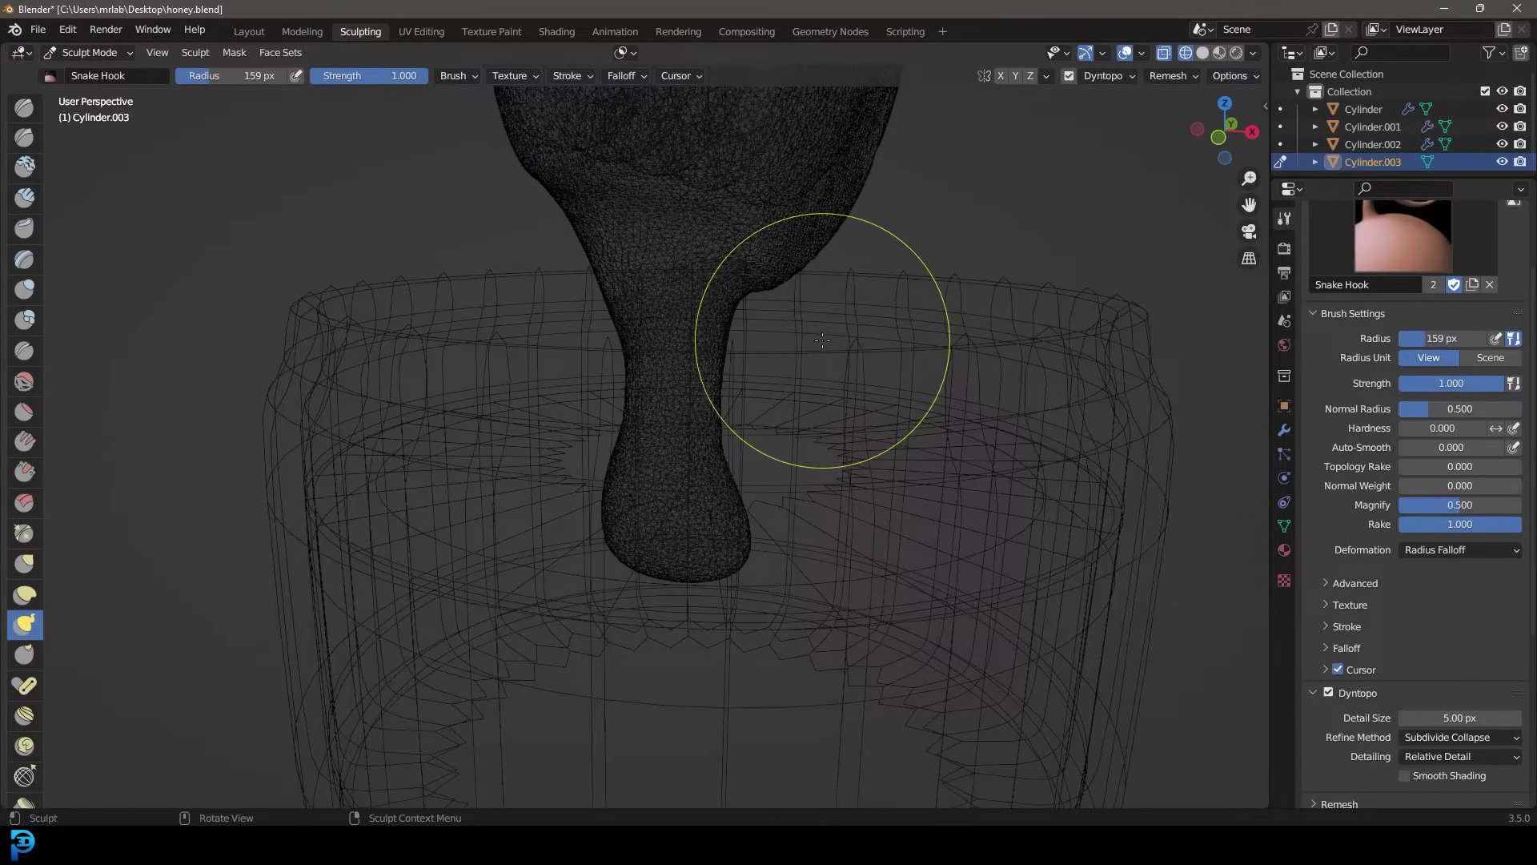
{"action": "key", "text": "KP_1"}
{"action": "scroll", "coordinate": [741, 402], "scroll_direction": "up", "scroll_amount": 5}
Switch back to solid shading and reshape the drip where it leaves the dipper
{"action": "key", "text": "z"}
{"action": "left_click", "coordinate": [788, 338]}
{"action": "middle_click_drag", "start_coordinate": [647, 294], "coordinate": [686, 316]}
{"action": "scroll", "coordinate": [686, 315], "scroll_direction": "up", "scroll_amount": 1}
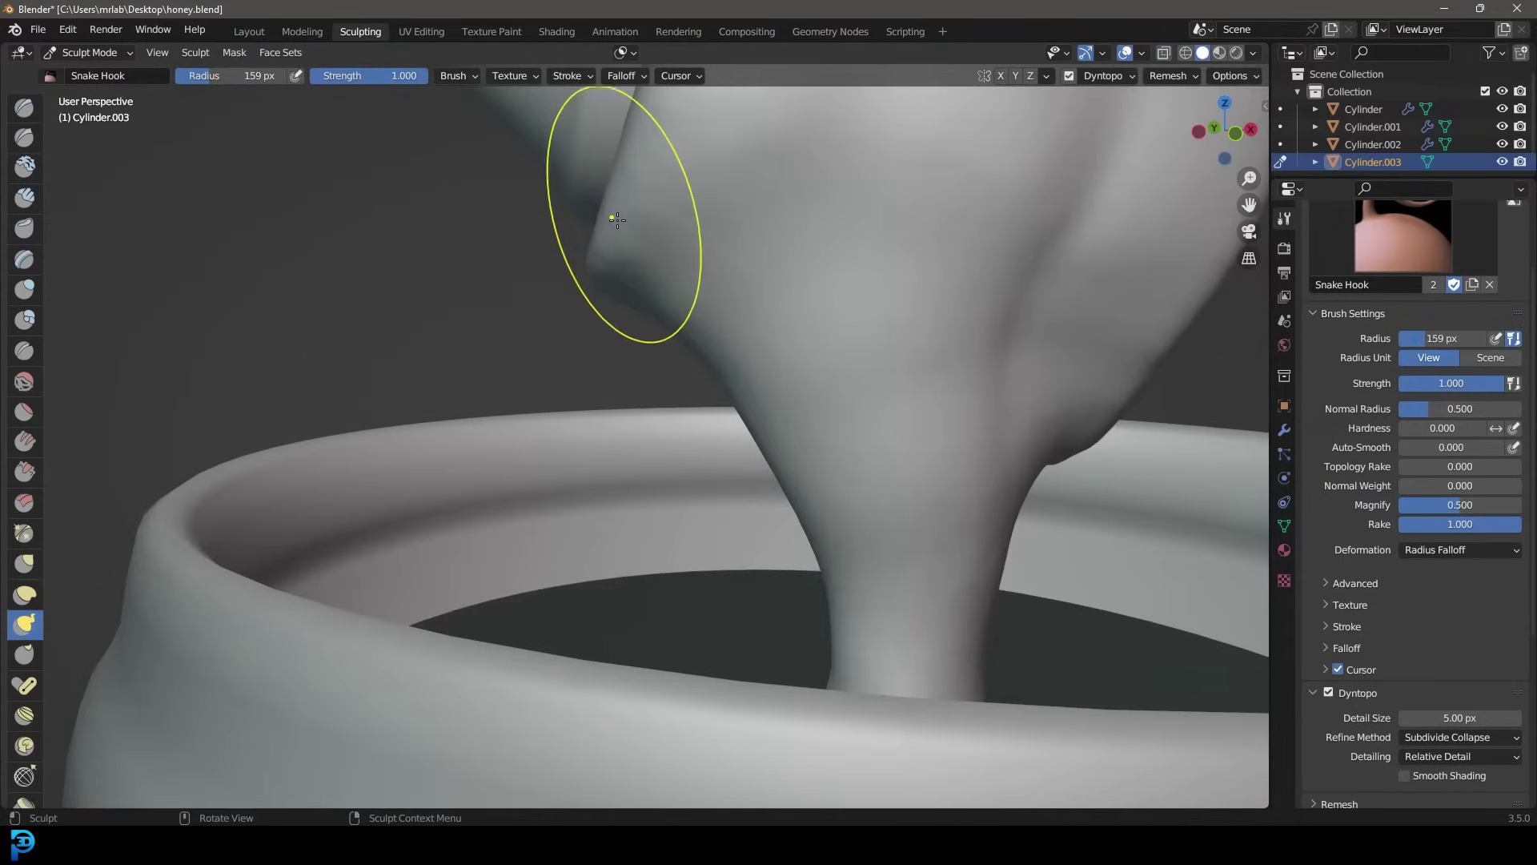
{"action": "left_click_drag", "start_coordinate": [623, 449], "coordinate": [624, 451]}
{"action": "scroll", "coordinate": [629, 416], "scroll_direction": "down", "scroll_amount": 2}
{"action": "mouse_move", "coordinate": [631, 400]}
{"action": "middle_mouse_down"}
{"action": "mouse_move", "coordinate": [646, 383]}
{"action": "mouse_move", "coordinate": [764, 401]}
{"action": "middle_mouse_up"}
{"action": "scroll", "coordinate": [761, 402], "scroll_direction": "up", "scroll_amount": 1}
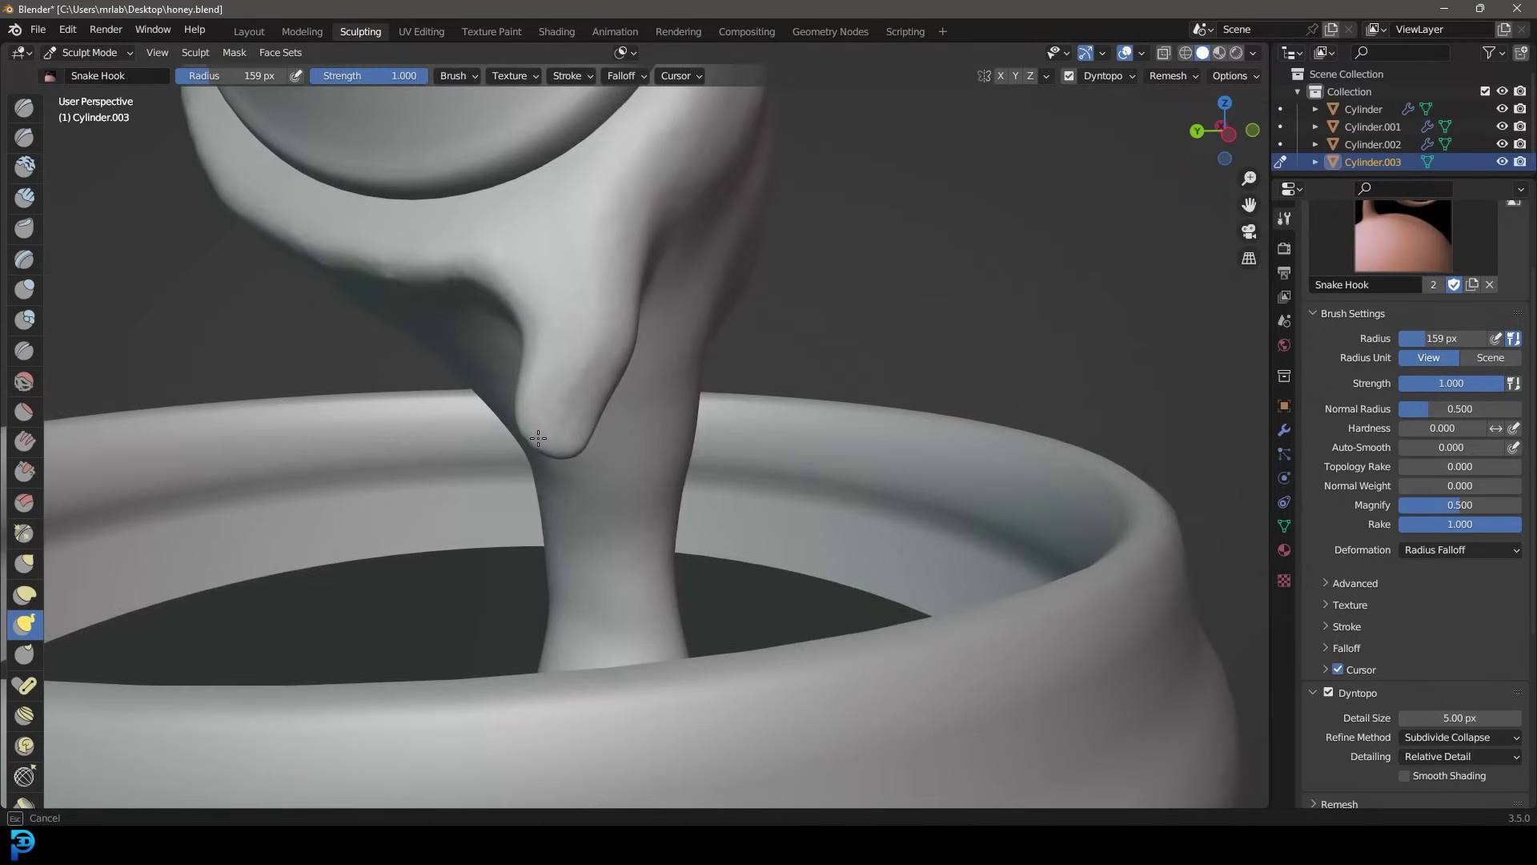
{"action": "scroll", "coordinate": [540, 327], "scroll_direction": "down", "scroll_amount": 4}
{"action": "middle_click_drag", "start_coordinate": [539, 326], "coordinate": [700, 315]}
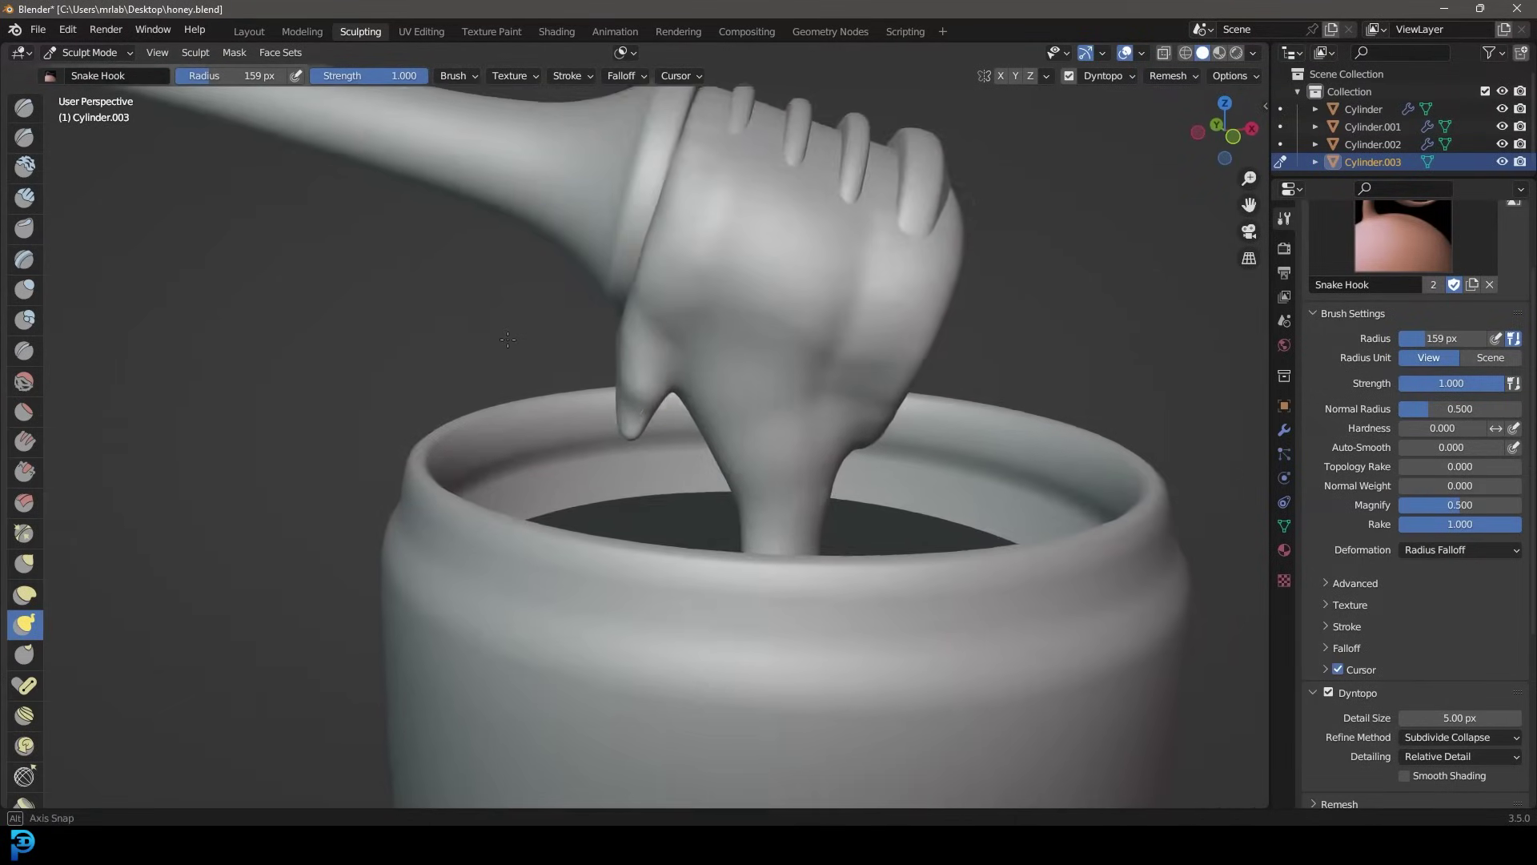
{"action": "scroll", "coordinate": [700, 316], "scroll_direction": "up", "scroll_amount": 2}
{"action": "scroll", "coordinate": [675, 379], "scroll_direction": "up", "scroll_amount": 2}
{"action": "mouse_move", "coordinate": [675, 379]}
{"action": "middle_mouse_down"}
{"action": "mouse_move", "coordinate": [532, 360]}
{"action": "mouse_move", "coordinate": [534, 302]}
{"action": "mouse_move", "coordinate": [534, 368]}
{"action": "mouse_move", "coordinate": [559, 412]}
{"action": "mouse_move", "coordinate": [678, 409]}
{"action": "mouse_move", "coordinate": [763, 432]}
{"action": "middle_mouse_up"}
{"action": "middle_click_drag", "start_coordinate": [734, 485], "coordinate": [809, 456]}
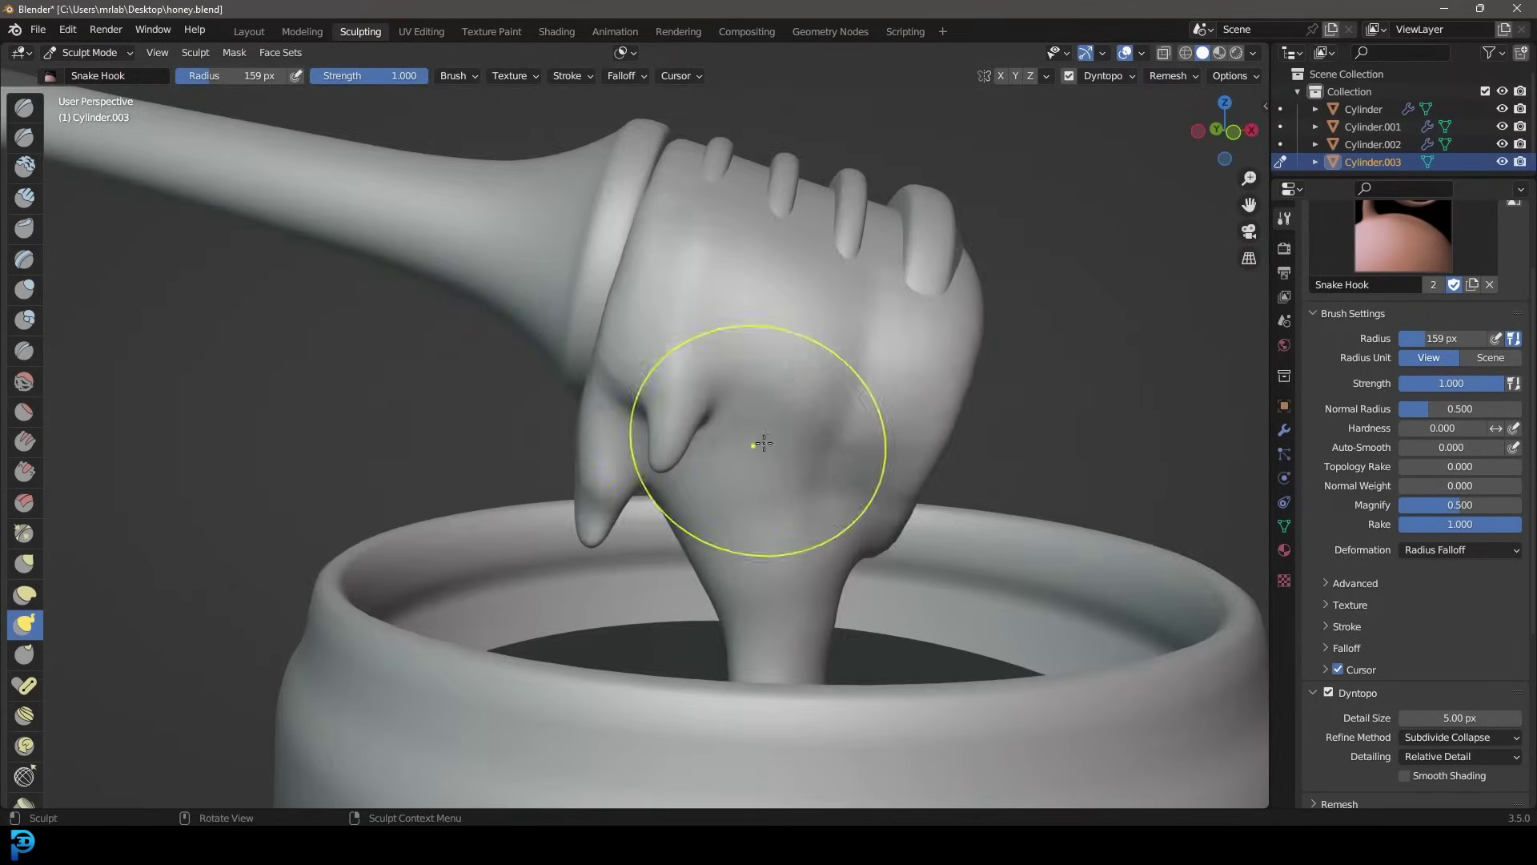
{"action": "scroll", "coordinate": [761, 449], "scroll_direction": "down", "scroll_amount": 3}
{"action": "middle_click_drag", "start_coordinate": [698, 437], "coordinate": [597, 464]}
{"action": "scroll", "coordinate": [655, 313], "scroll_direction": "up", "scroll_amount": 4}
{"action": "mouse_move", "coordinate": [655, 312]}
{"action": "middle_mouse_down"}
{"action": "mouse_move", "coordinate": [708, 361]}
{"action": "mouse_move", "coordinate": [712, 336]}
{"action": "middle_mouse_up"}
Pull a small drip from the dipper head with Snake Hook, checking it in front view
{"action": "left_click_drag", "start_coordinate": [633, 320], "coordinate": [682, 340]}
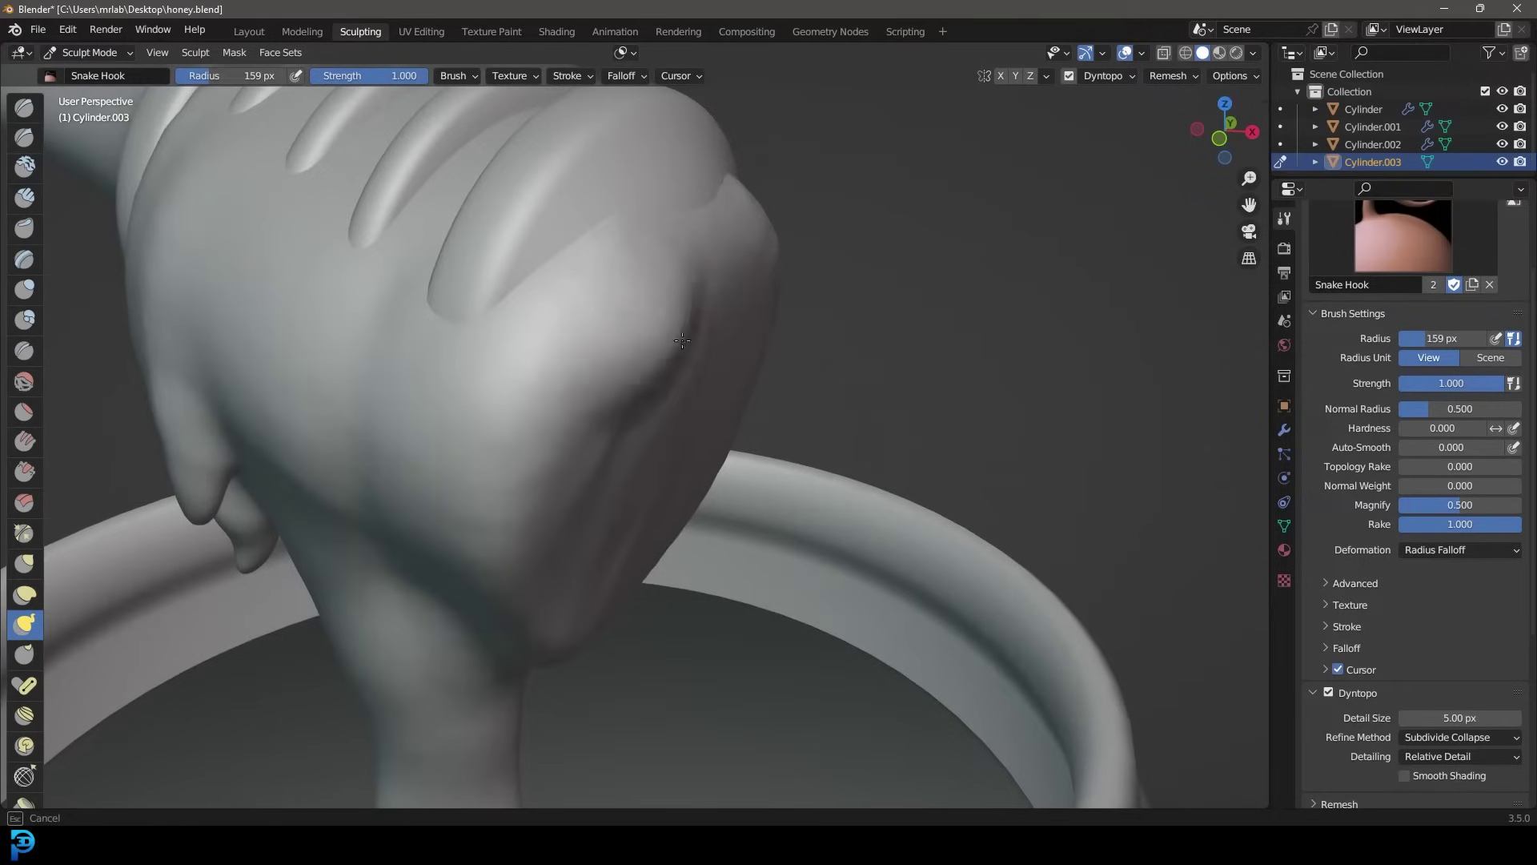
{"action": "middle_click_drag", "start_coordinate": [712, 406], "coordinate": [699, 446]}
{"action": "left_click_drag", "start_coordinate": [686, 487], "coordinate": [689, 606]}
{"action": "middle_click_drag", "start_coordinate": [689, 606], "coordinate": [704, 489]}
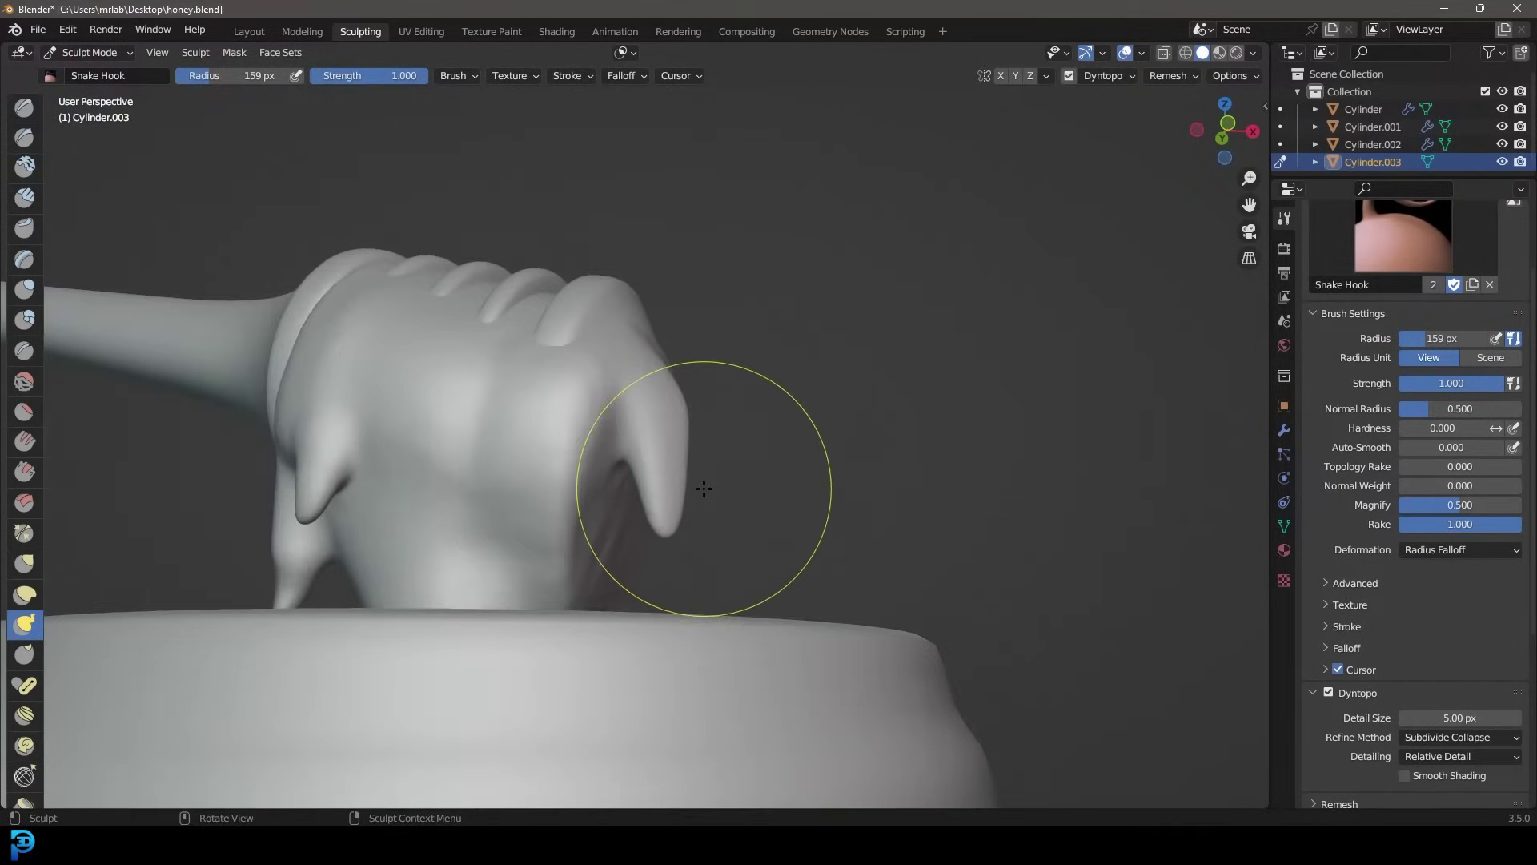
{"action": "key", "text": "KP_1"}
{"action": "scroll", "coordinate": [656, 449], "scroll_direction": "down", "scroll_amount": 3}
{"action": "scroll", "coordinate": [682, 392], "scroll_direction": "up", "scroll_amount": 5}
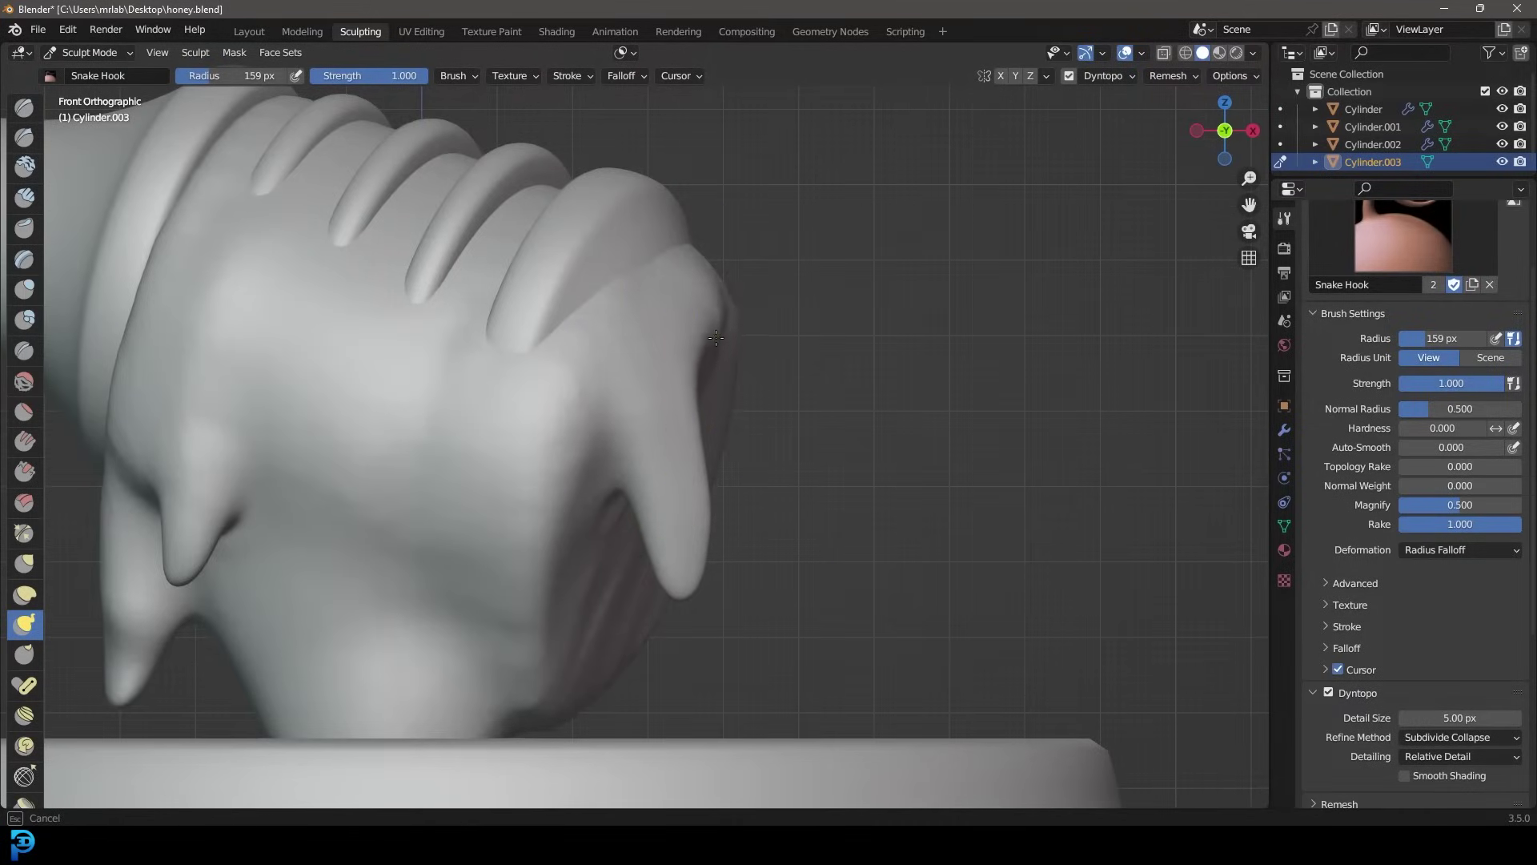
{"action": "scroll", "coordinate": [726, 321], "scroll_direction": "down", "scroll_amount": 3}
{"action": "scroll", "coordinate": [760, 400], "scroll_direction": "up", "scroll_amount": 5}
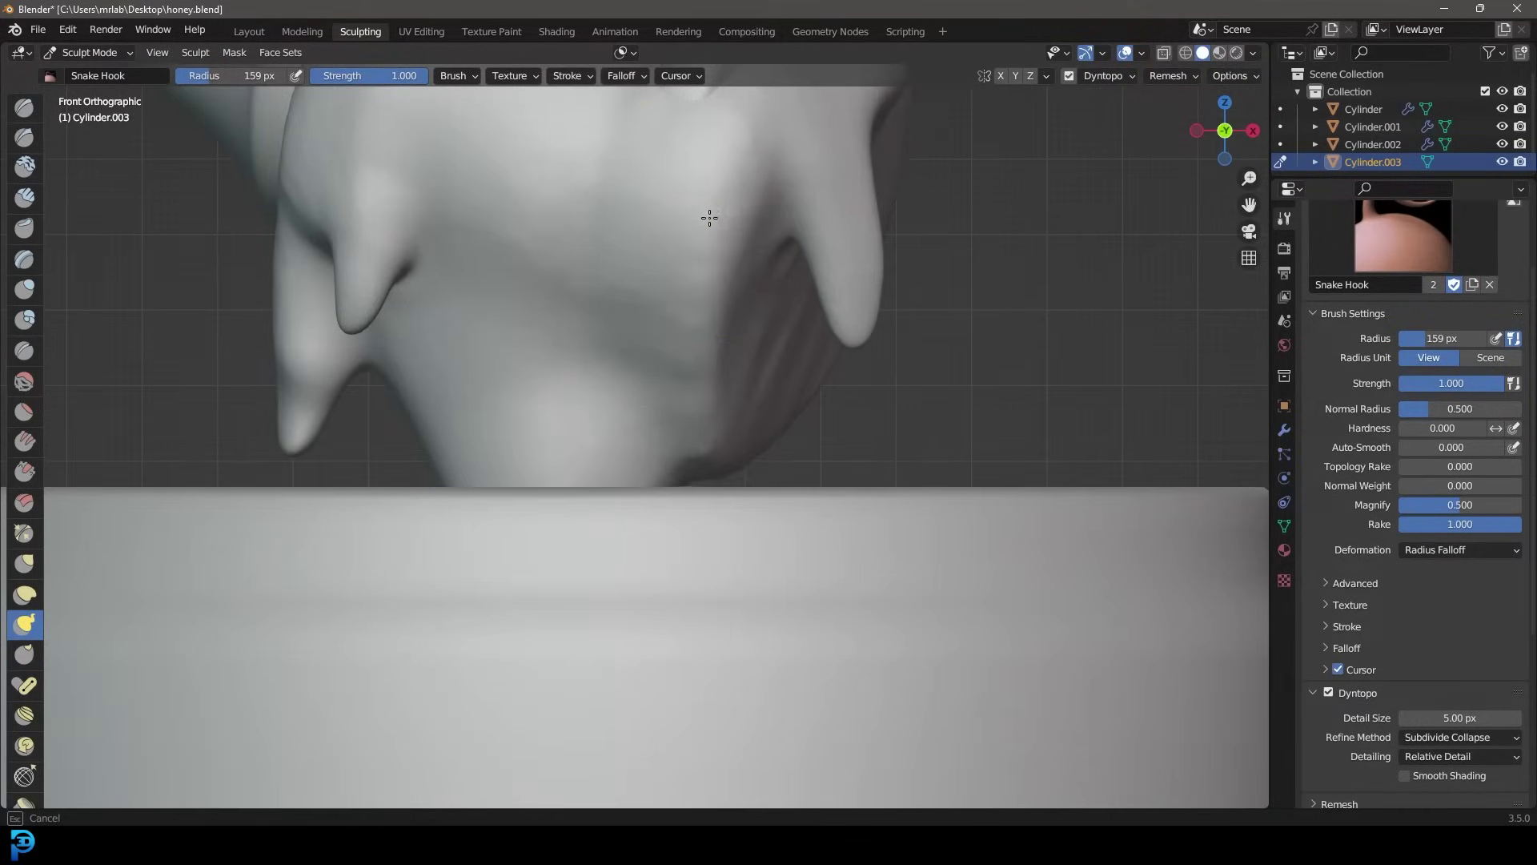
{"action": "scroll", "coordinate": [695, 320], "scroll_direction": "down", "scroll_amount": 4}
{"action": "scroll", "coordinate": [625, 320], "scroll_direction": "up", "scroll_amount": 4}
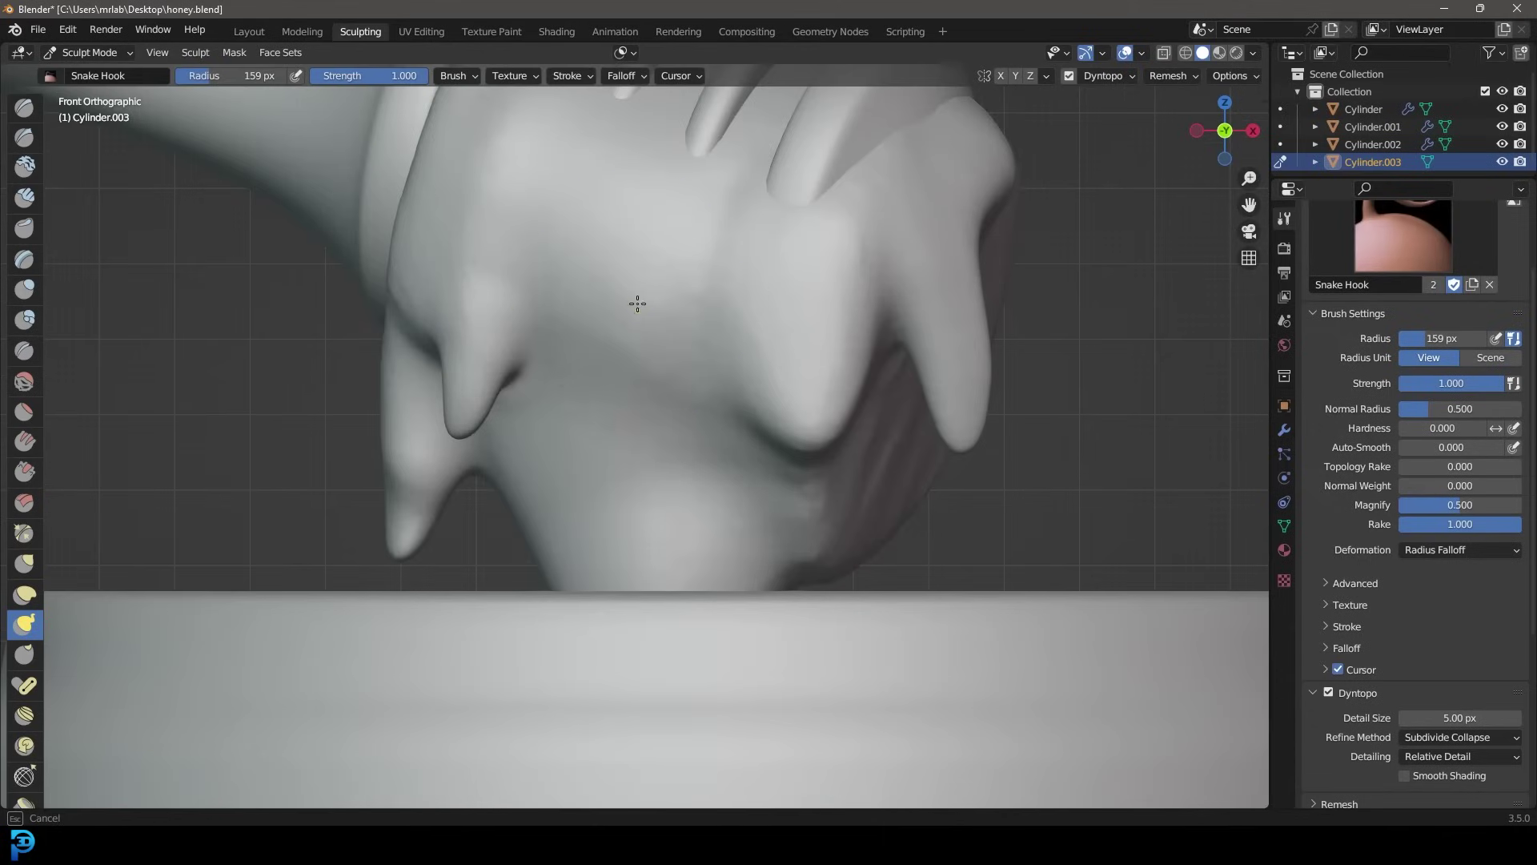
{"action": "scroll", "coordinate": [723, 458], "scroll_direction": "down", "scroll_amount": 5}
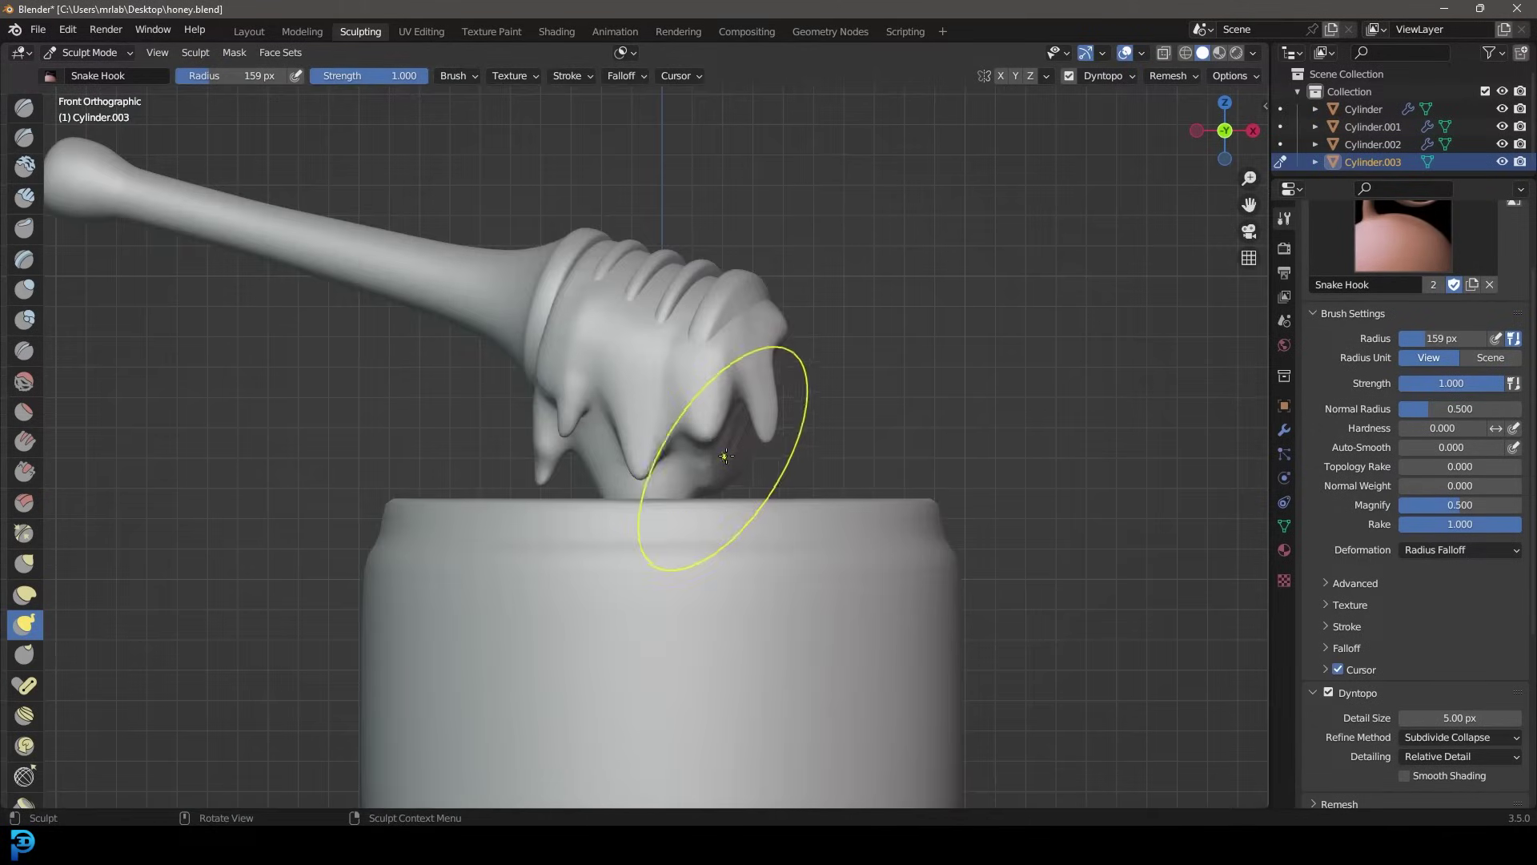
{"action": "scroll", "coordinate": [624, 321], "scroll_direction": "up", "scroll_amount": 5}
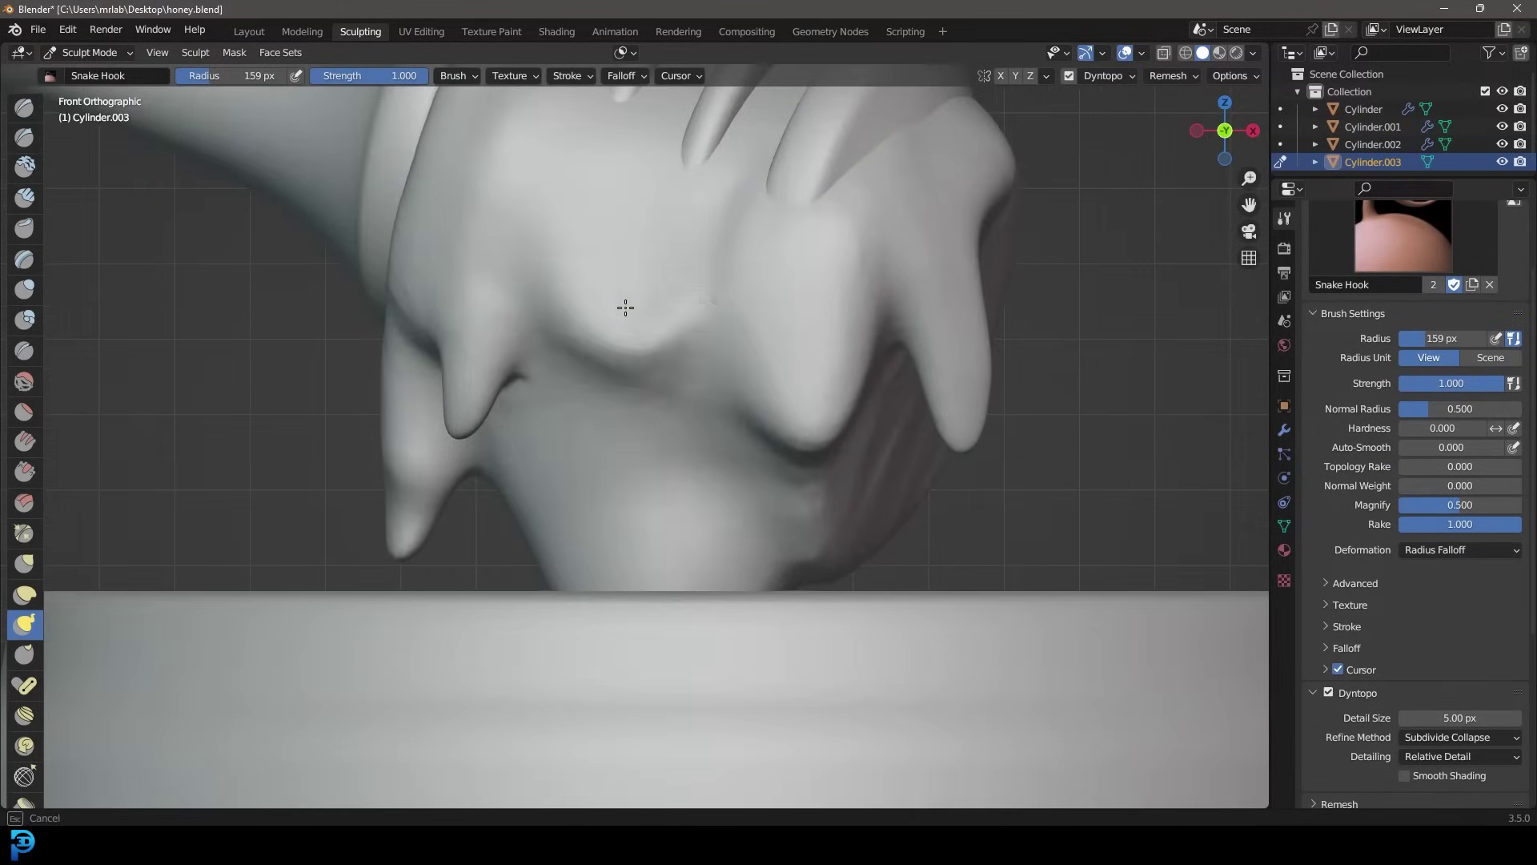
{"action": "scroll", "coordinate": [625, 307], "scroll_direction": "down", "scroll_amount": 6}
Pull another drip down from the honey's lower edge on the dipper
{"action": "middle_click_drag", "start_coordinate": [899, 343], "coordinate": [721, 425]}
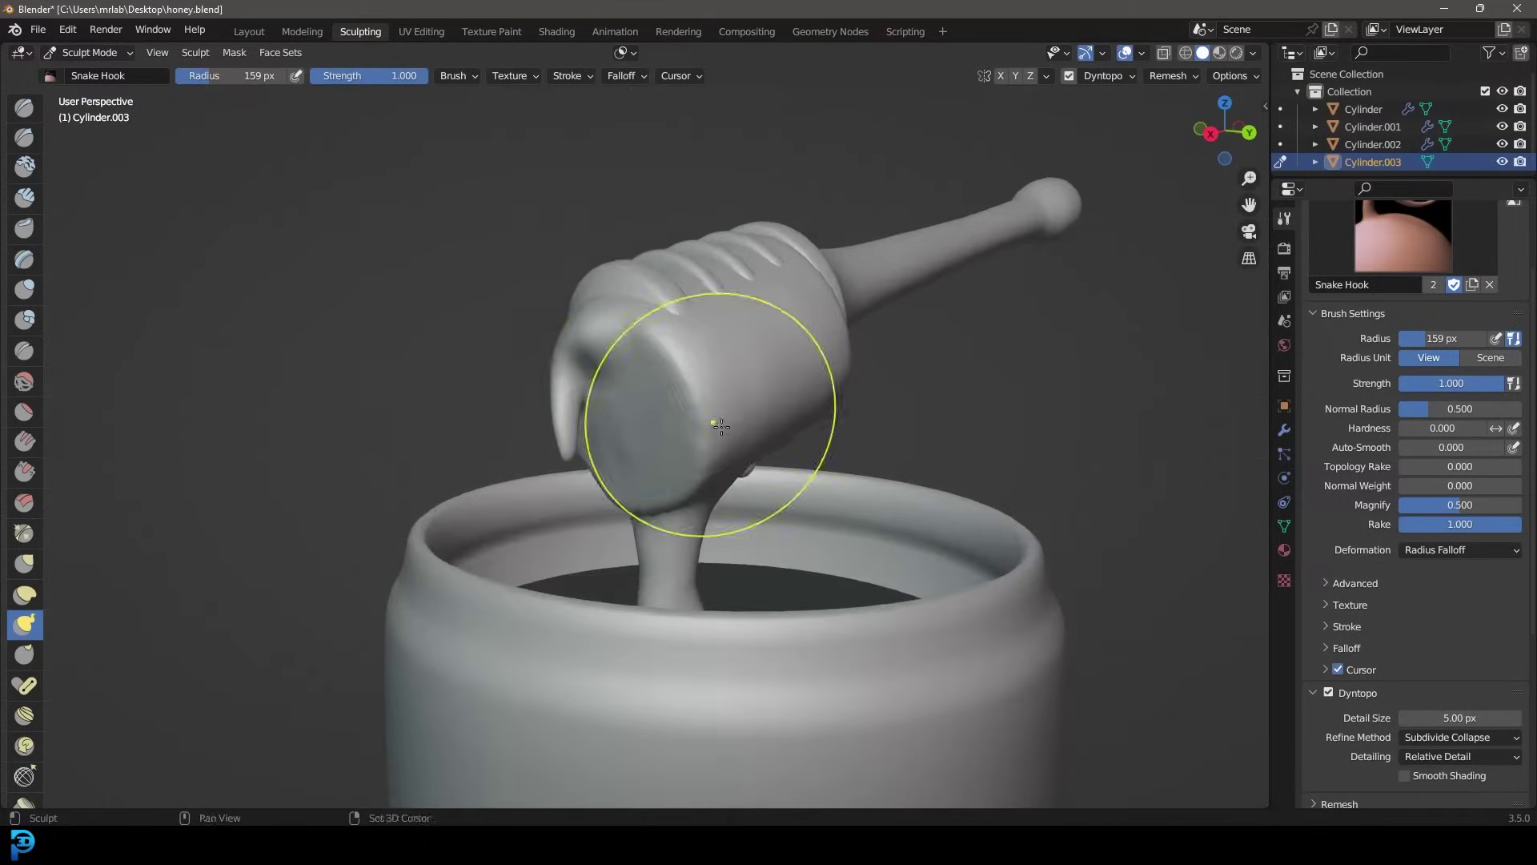
{"action": "scroll", "coordinate": [704, 396], "scroll_direction": "up", "scroll_amount": 3}
{"action": "scroll", "coordinate": [695, 442], "scroll_direction": "down", "scroll_amount": 5}
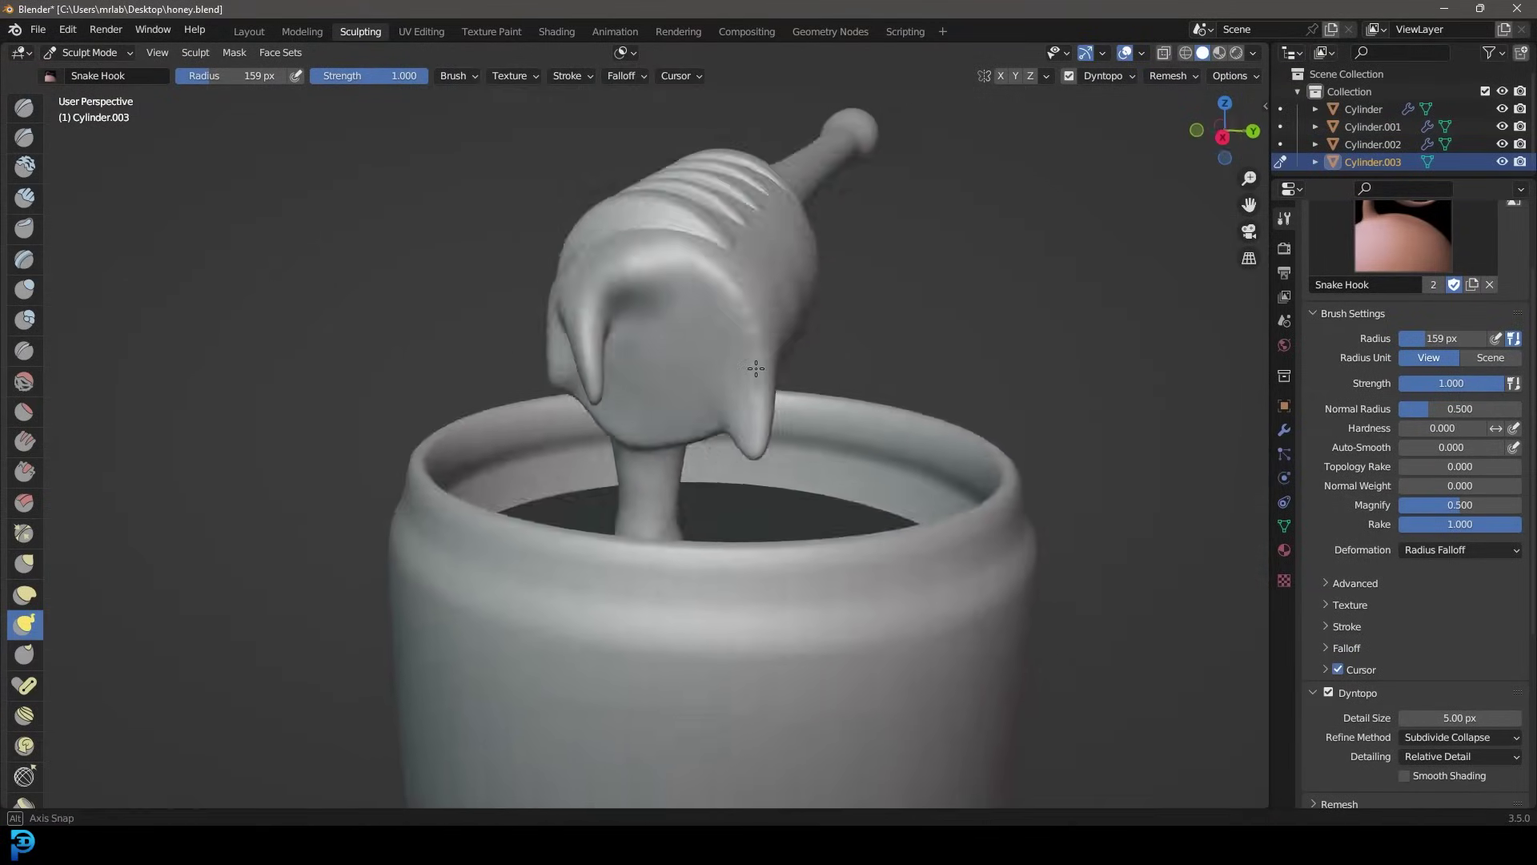
{"action": "scroll", "coordinate": [755, 368], "scroll_direction": "up", "scroll_amount": 4}
{"action": "middle_click_drag", "start_coordinate": [721, 412], "coordinate": [874, 421]}
{"action": "left_click_drag", "start_coordinate": [896, 390], "coordinate": [888, 524]}
{"action": "scroll", "coordinate": [800, 419], "scroll_direction": "down", "scroll_amount": 5}
{"action": "middle_click_drag", "start_coordinate": [800, 419], "coordinate": [926, 425]}
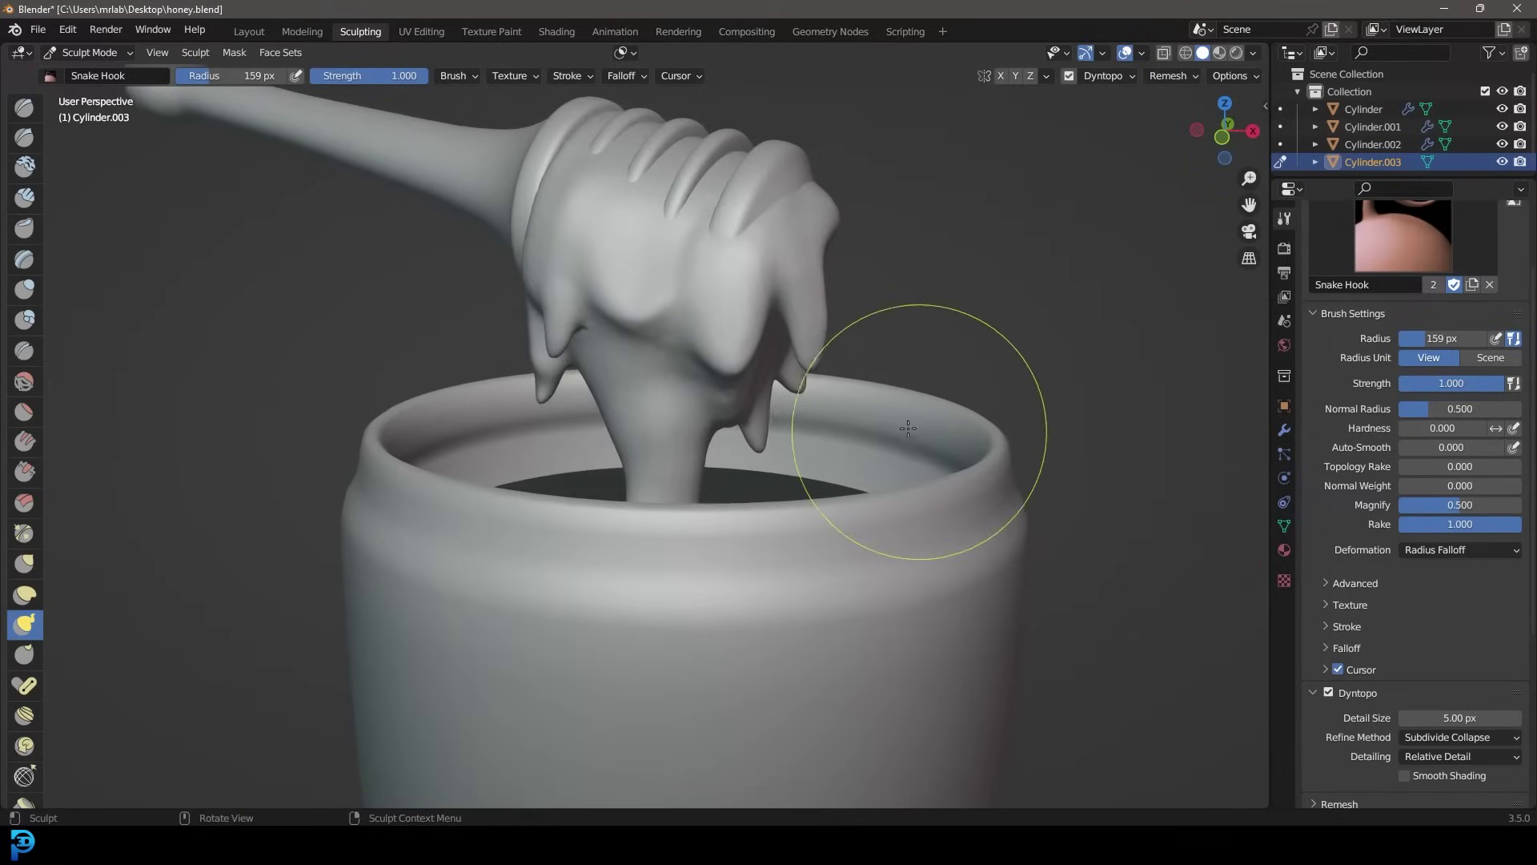
{"action": "scroll", "coordinate": [704, 321], "scroll_direction": "down", "scroll_amount": 1}
{"action": "scroll", "coordinate": [764, 259], "scroll_direction": "down", "scroll_amount": 2}
{"action": "mouse_move", "coordinate": [708, 324]}
{"action": "middle_mouse_down"}
{"action": "mouse_move", "coordinate": [715, 364]}
{"action": "mouse_move", "coordinate": [716, 330]}
{"action": "middle_mouse_up"}
Refine the honey's edges, pulling it out left and toward the handle
{"action": "key", "text": "KP_1"}
{"action": "scroll", "coordinate": [640, 292], "scroll_direction": "up", "scroll_amount": 3}
{"action": "middle_click_drag", "start_coordinate": [547, 246], "coordinate": [633, 392], "text": "shift"}
{"action": "scroll", "coordinate": [631, 377], "scroll_direction": "up", "scroll_amount": 2}
{"action": "left_click_drag", "start_coordinate": [626, 346], "coordinate": [599, 341]}
{"action": "middle_click_drag", "start_coordinate": [607, 344], "coordinate": [732, 400]}
{"action": "left_click_drag", "start_coordinate": [628, 280], "coordinate": [602, 265]}
{"action": "middle_click_drag", "start_coordinate": [629, 256], "coordinate": [590, 241]}
{"action": "left_click_drag", "start_coordinate": [629, 258], "coordinate": [618, 235]}
{"action": "middle_click_drag", "start_coordinate": [765, 295], "coordinate": [648, 308]}
{"action": "scroll", "coordinate": [653, 307], "scroll_direction": "down", "scroll_amount": 2}
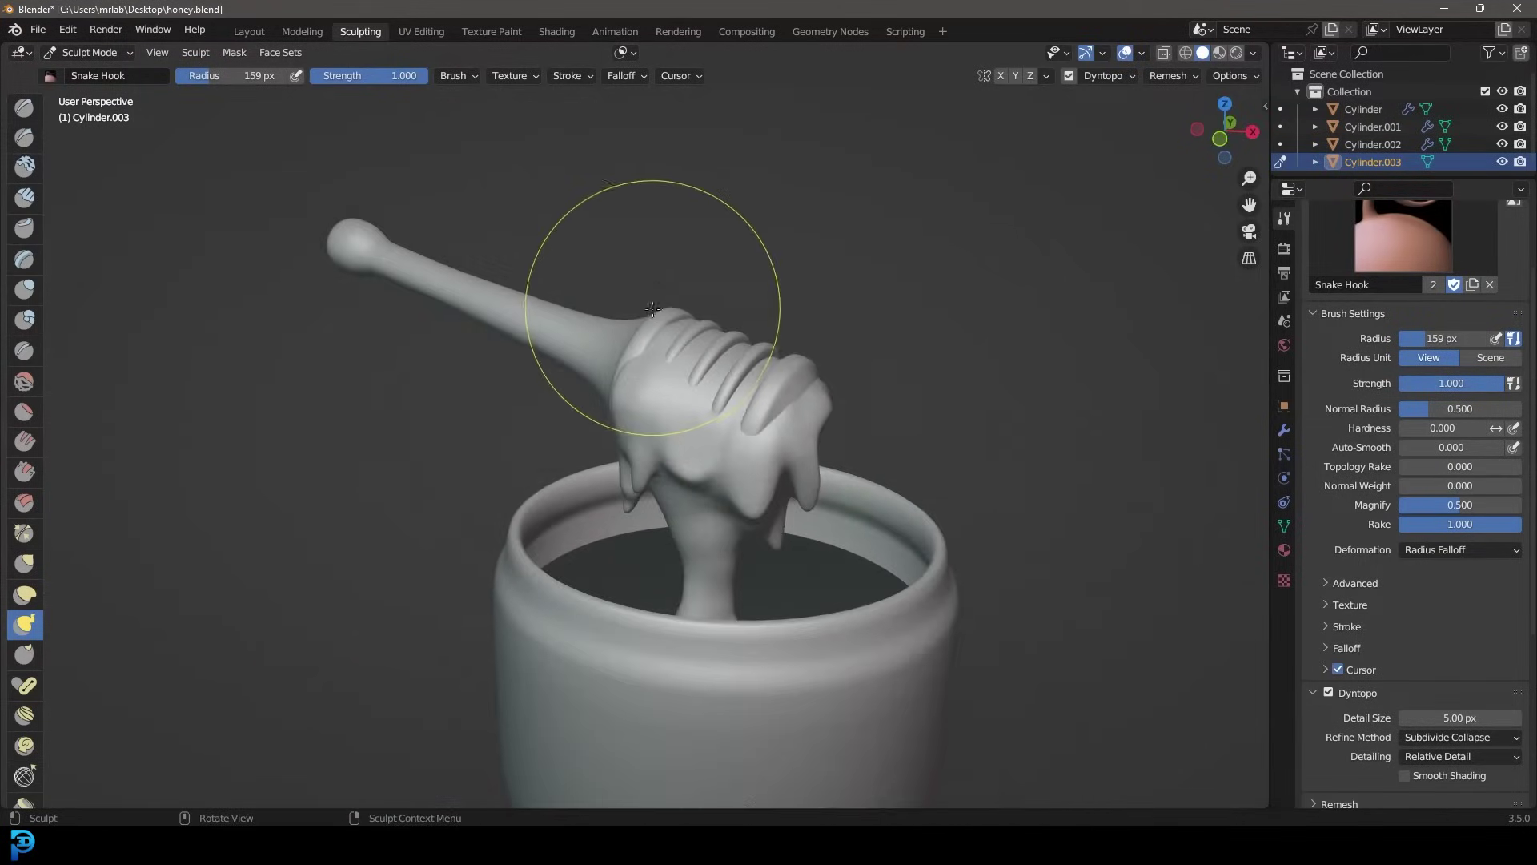
{"action": "left_click", "coordinate": [101, 53]}
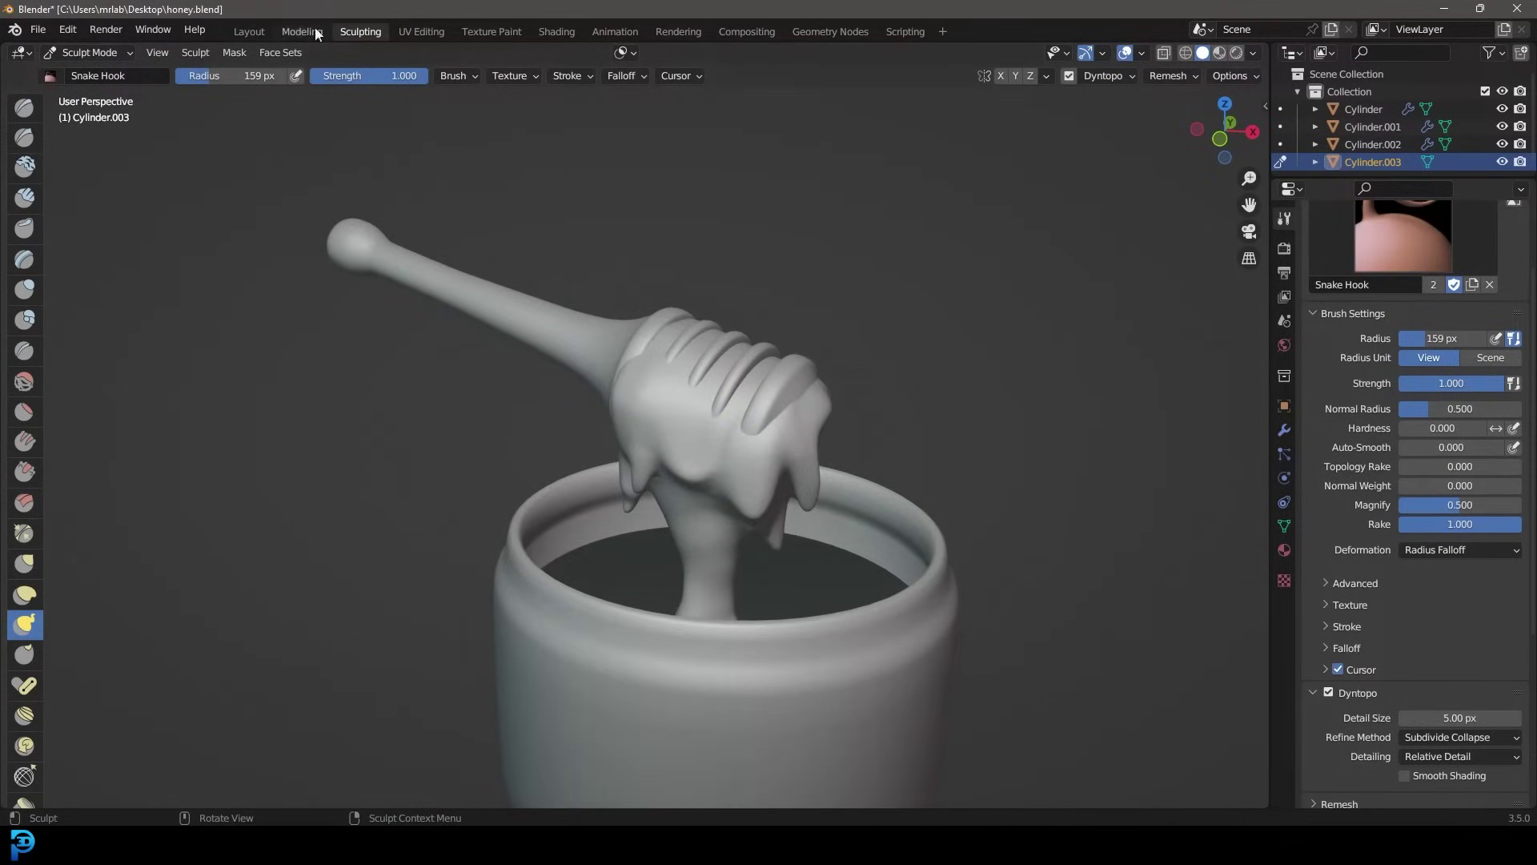
Leave Sculpt Mode for Object Mode and check the honey drip object's selection
{"action": "left_click", "coordinate": [259, 32]}
{"action": "scroll", "coordinate": [755, 272], "scroll_direction": "down", "scroll_amount": 3}
{"action": "middle_click_drag", "start_coordinate": [765, 406], "coordinate": [665, 367]}
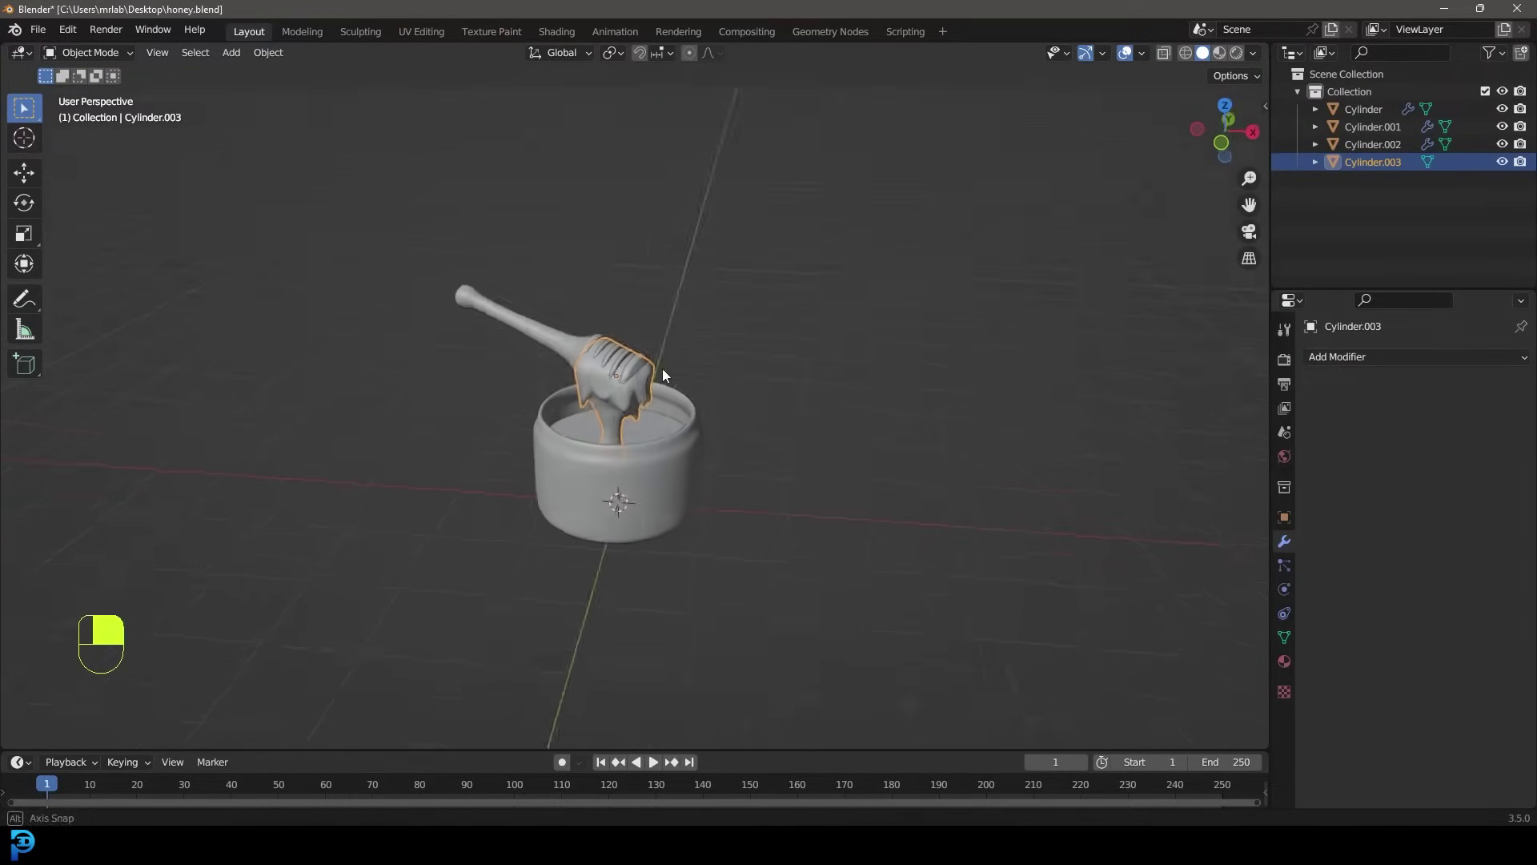
{"action": "scroll", "coordinate": [665, 367], "scroll_direction": "up", "scroll_amount": 5}
{"action": "key", "text": "g"}
{"action": "right_click", "coordinate": [672, 408]}
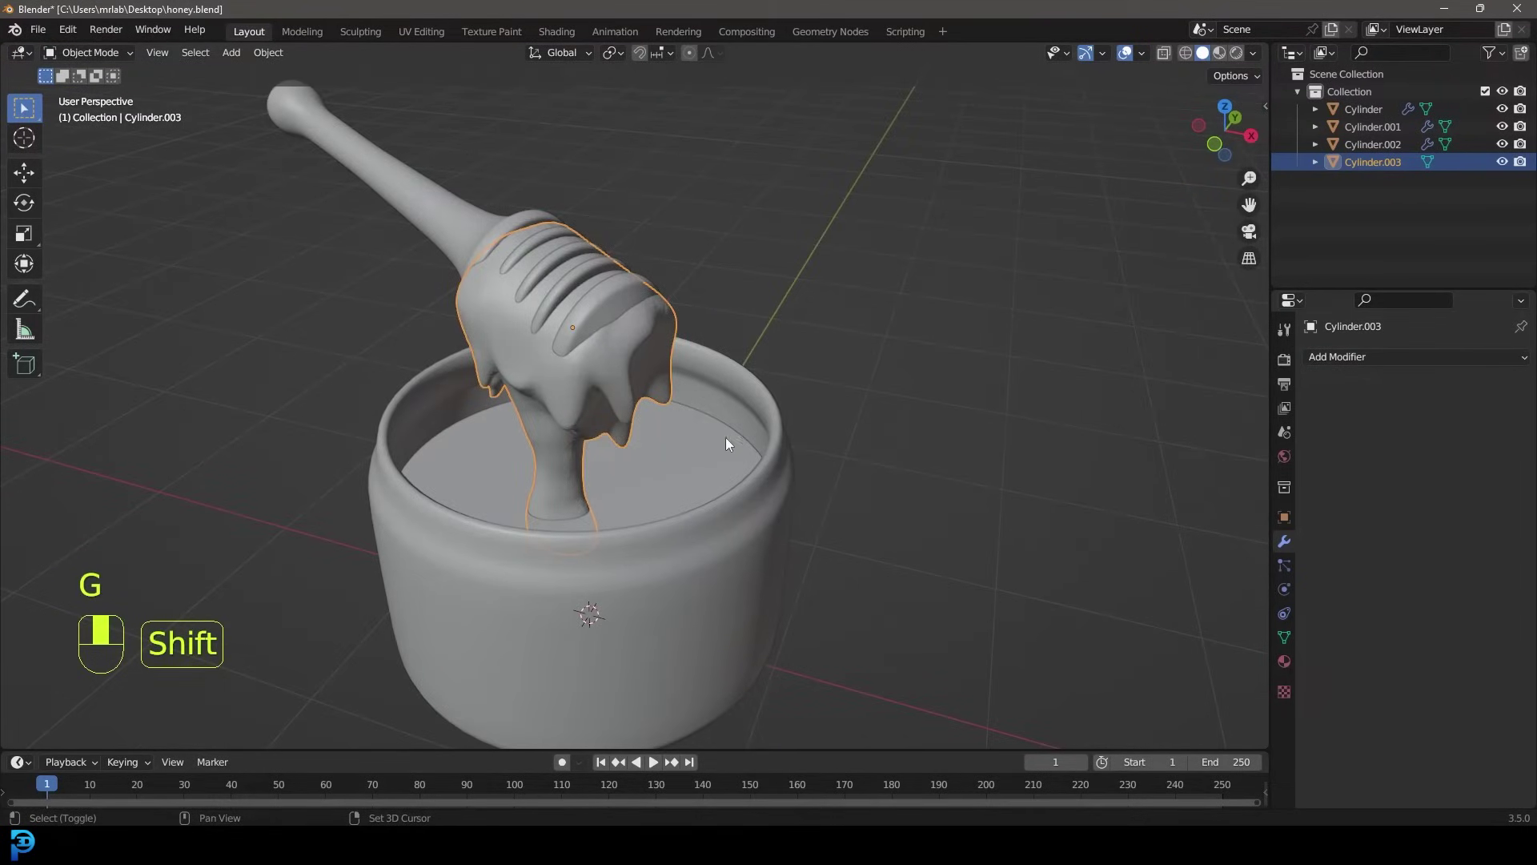
Apply the Subdivision modifier on the inner honey fill, Cylinder.001
{"action": "left_click", "coordinate": [698, 461], "text": "shift"}
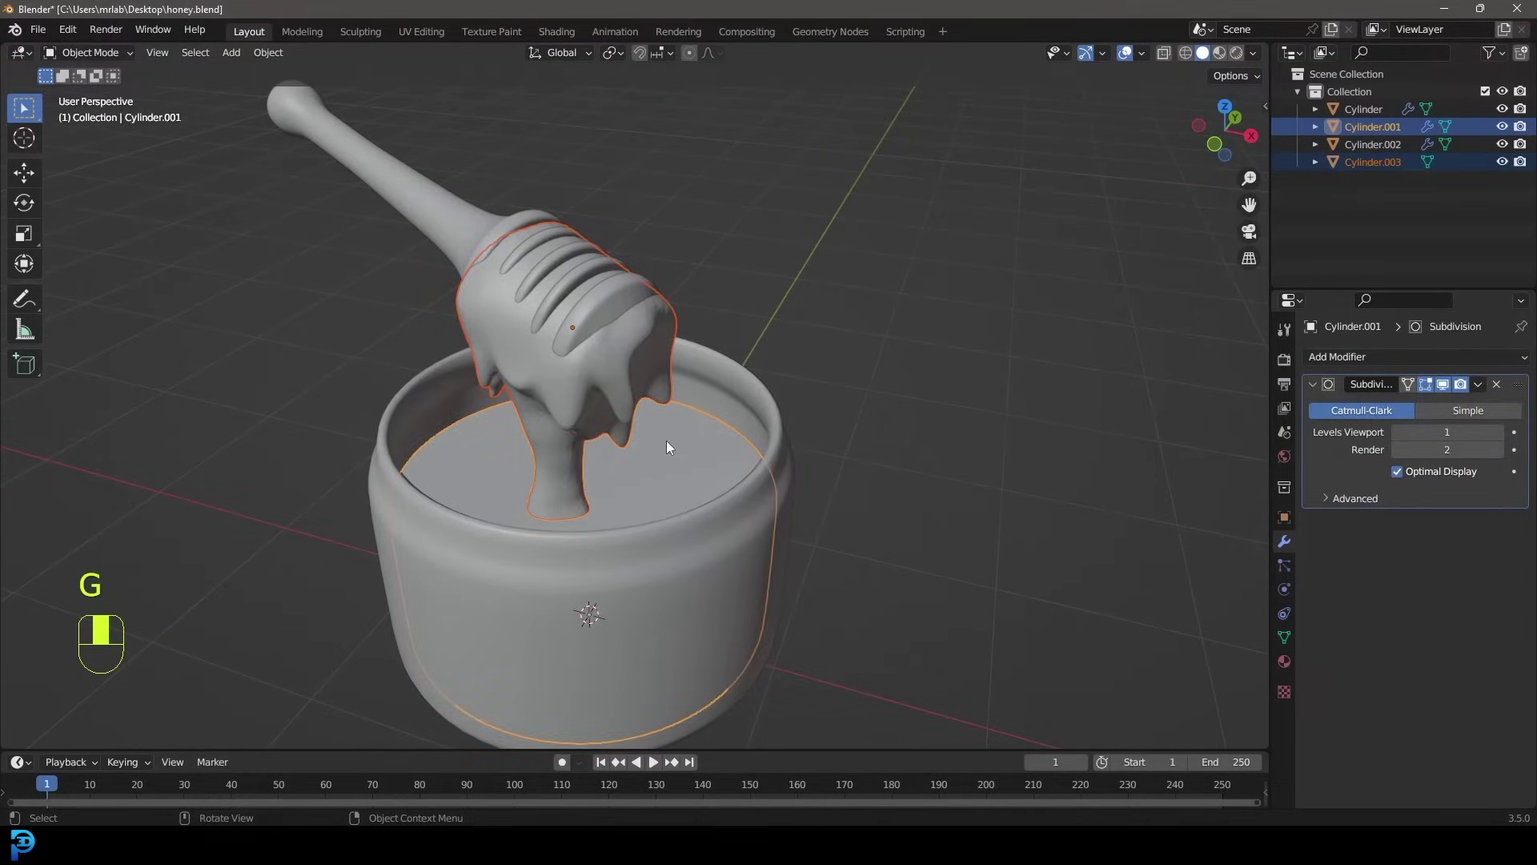
{"action": "left_click", "coordinate": [690, 440]}
{"action": "scroll", "coordinate": [677, 436], "scroll_direction": "down", "scroll_amount": 2}
{"action": "key", "text": "g"}
{"action": "right_click", "coordinate": [690, 387]}
{"action": "left_click", "coordinate": [1478, 384]}
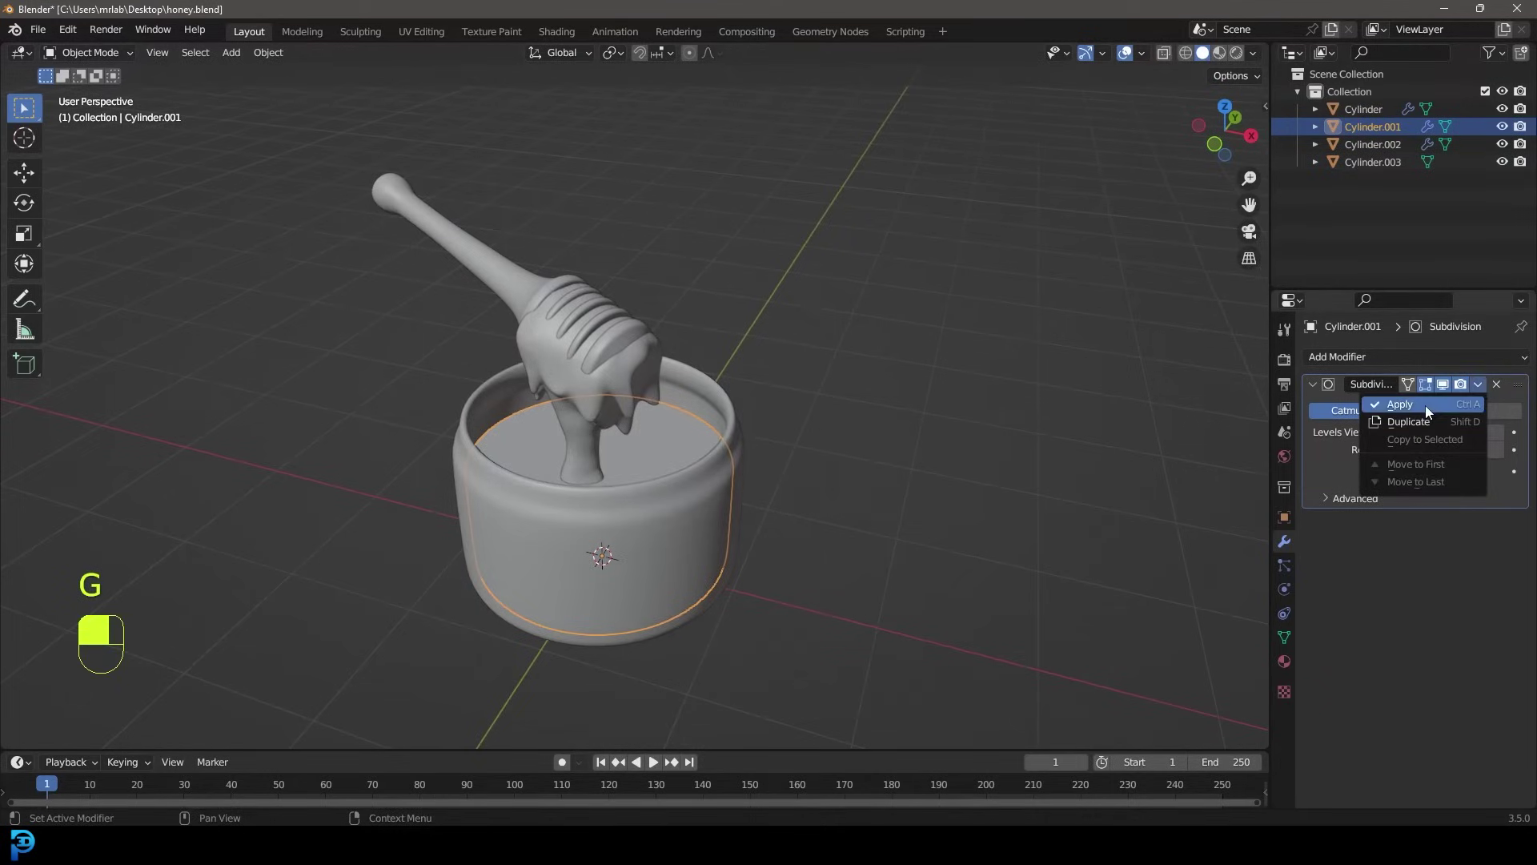
{"action": "left_click", "coordinate": [1430, 405]}
{"action": "scroll", "coordinate": [632, 411], "scroll_direction": "up", "scroll_amount": 2}
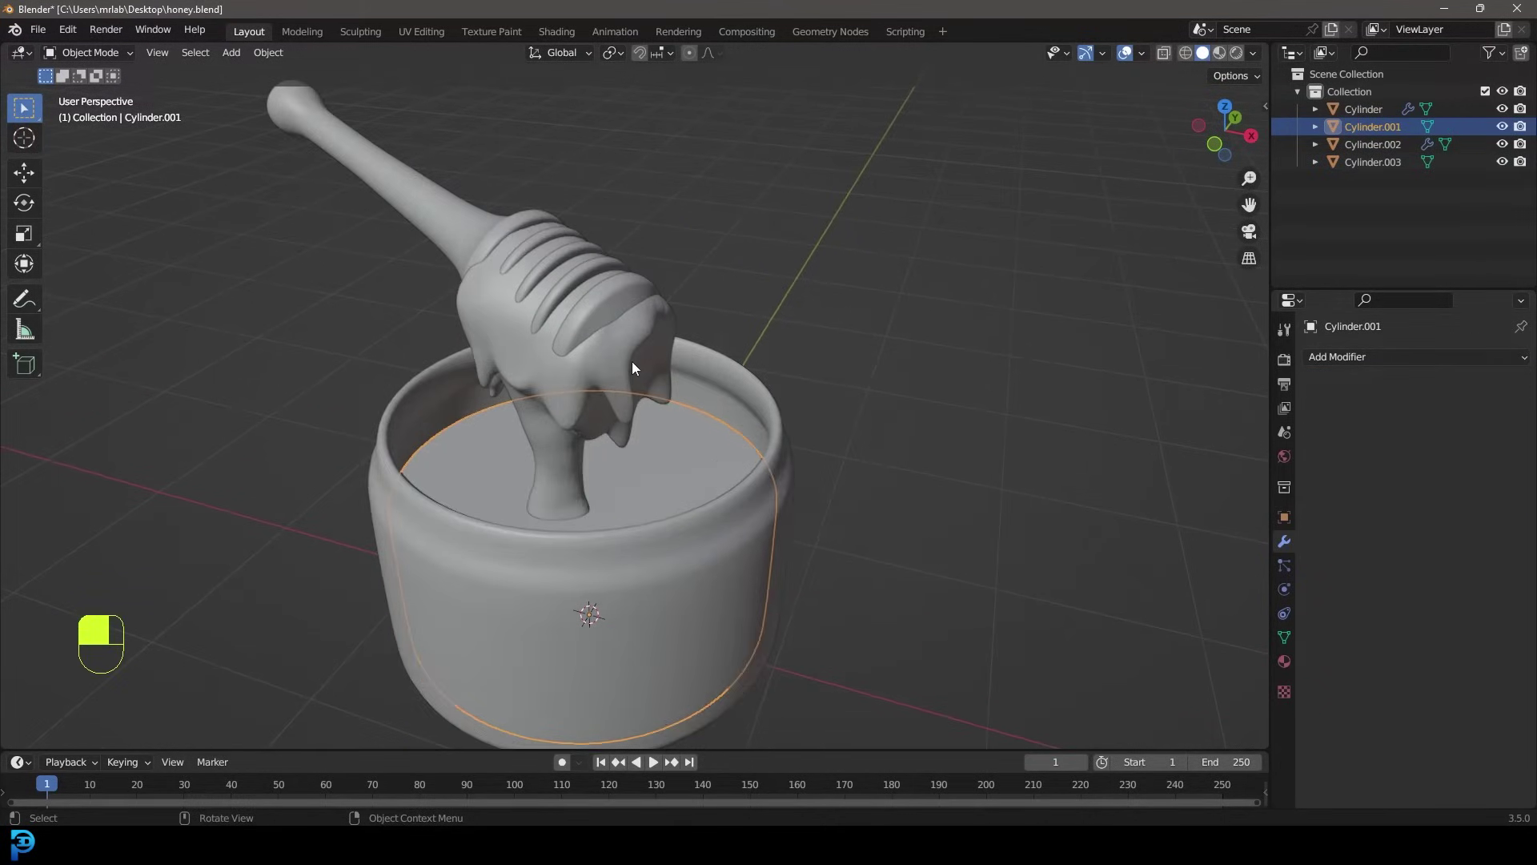
Join the dripping honey and the honey fill with Ctrl+J, then check they move together
{"action": "left_click", "coordinate": [627, 367]}
{"action": "middle_click_drag", "start_coordinate": [578, 396], "coordinate": [589, 305], "text": "shift"}
{"action": "left_click", "coordinate": [709, 377], "text": "shift"}
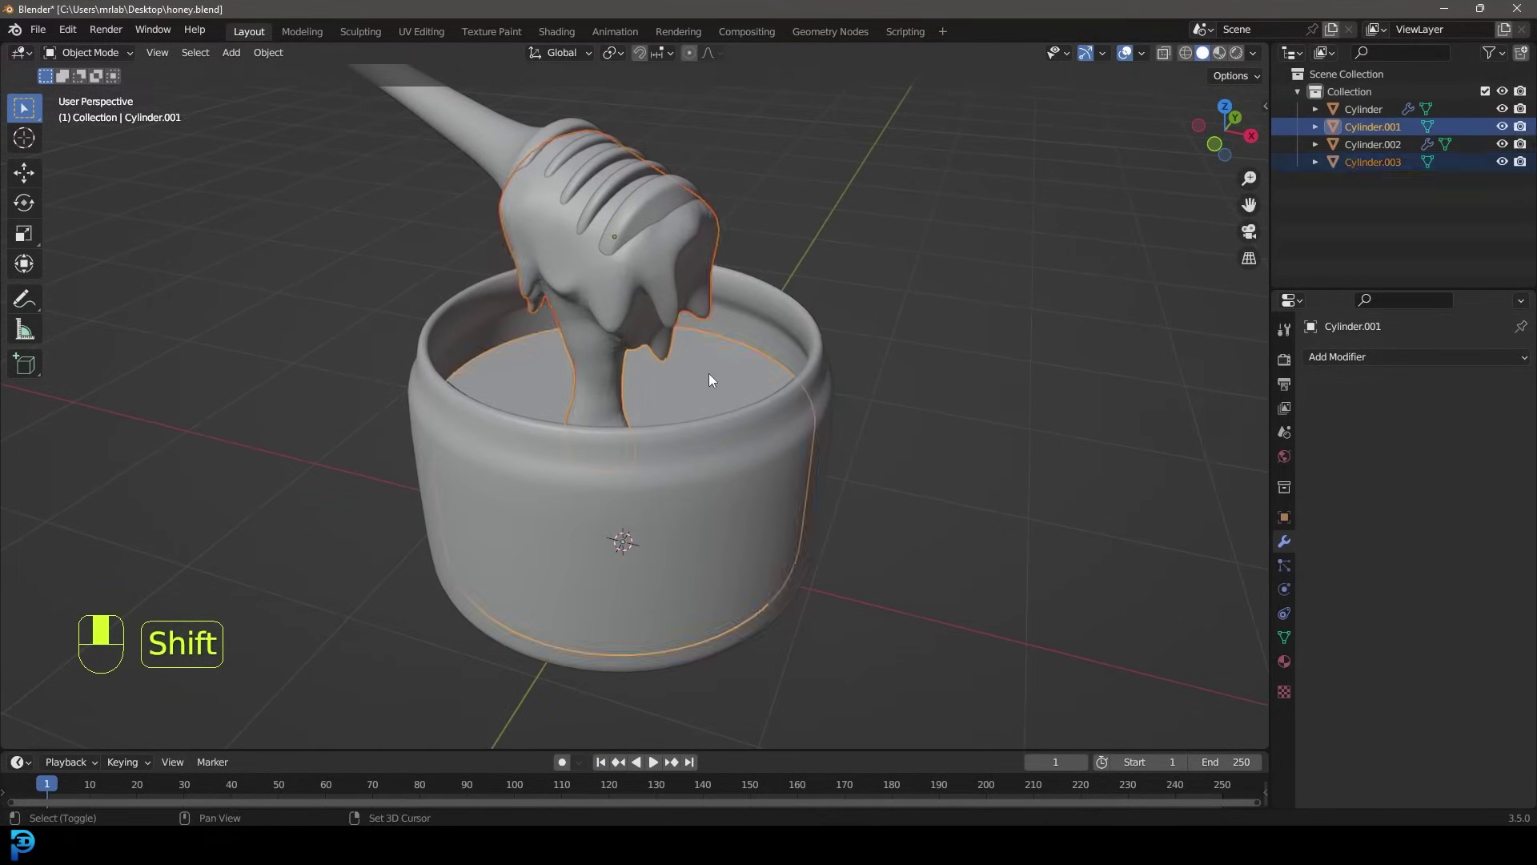
{"action": "key", "text": "ctrl+j"}
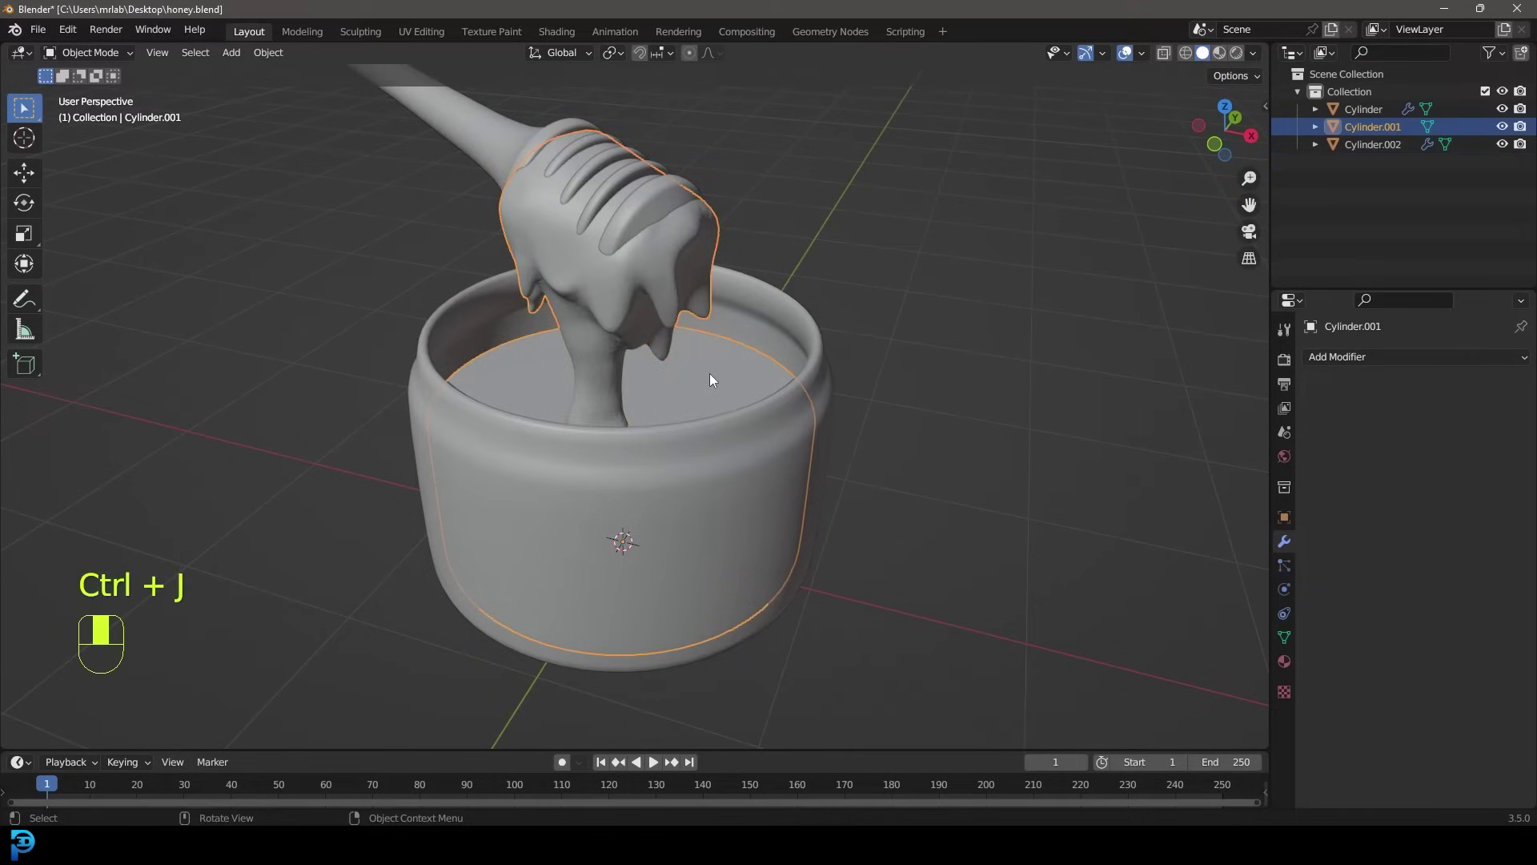
{"action": "scroll", "coordinate": [641, 395], "scroll_direction": "down", "scroll_amount": 5}
{"action": "scroll", "coordinate": [635, 400], "scroll_direction": "up", "scroll_amount": 3}
{"action": "key", "text": "g"}
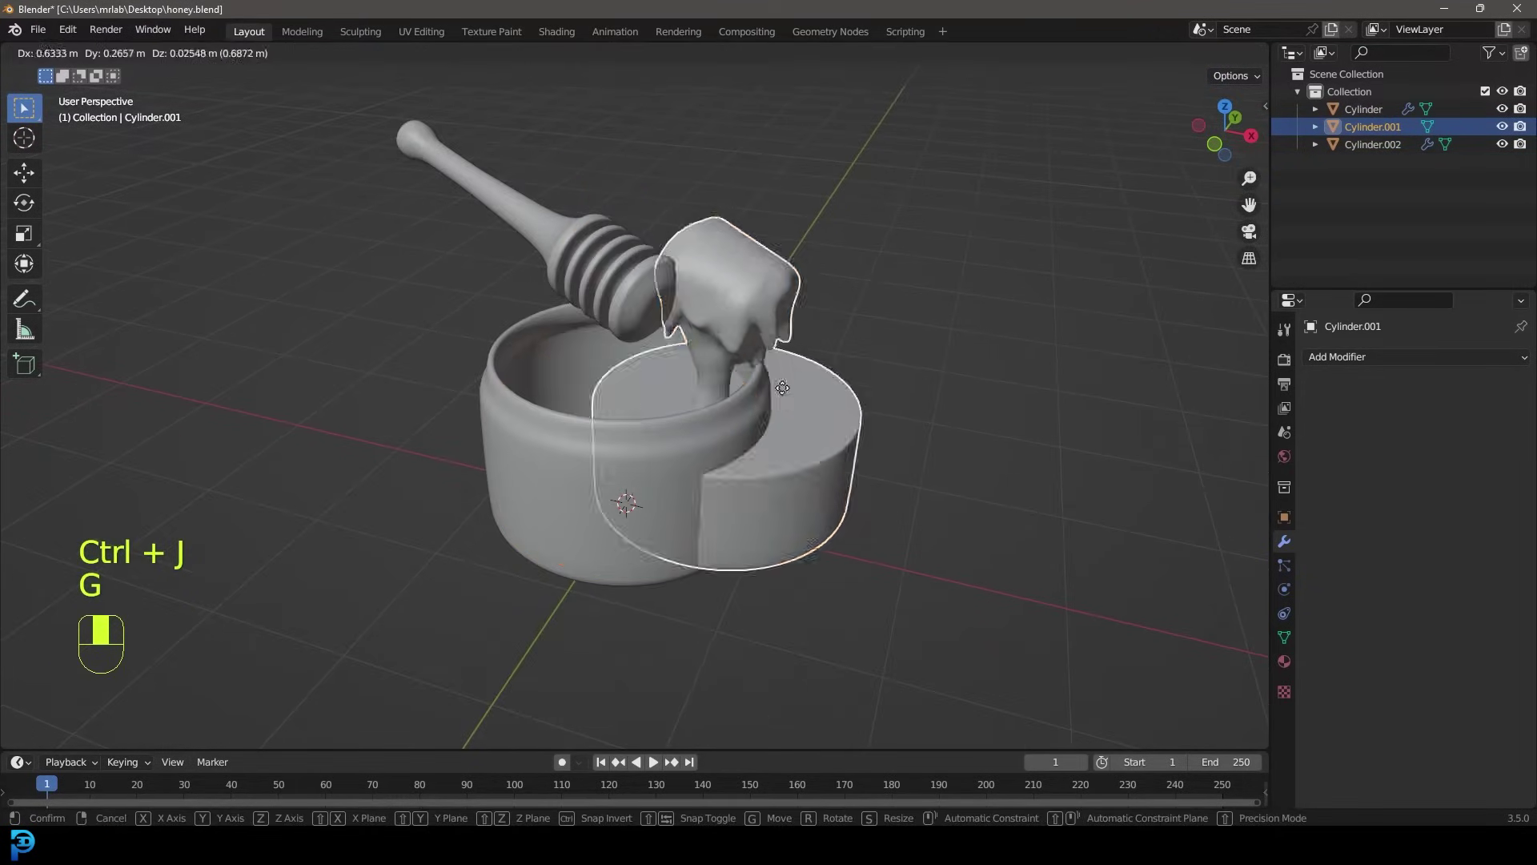
{"action": "right_click", "coordinate": [799, 261]}
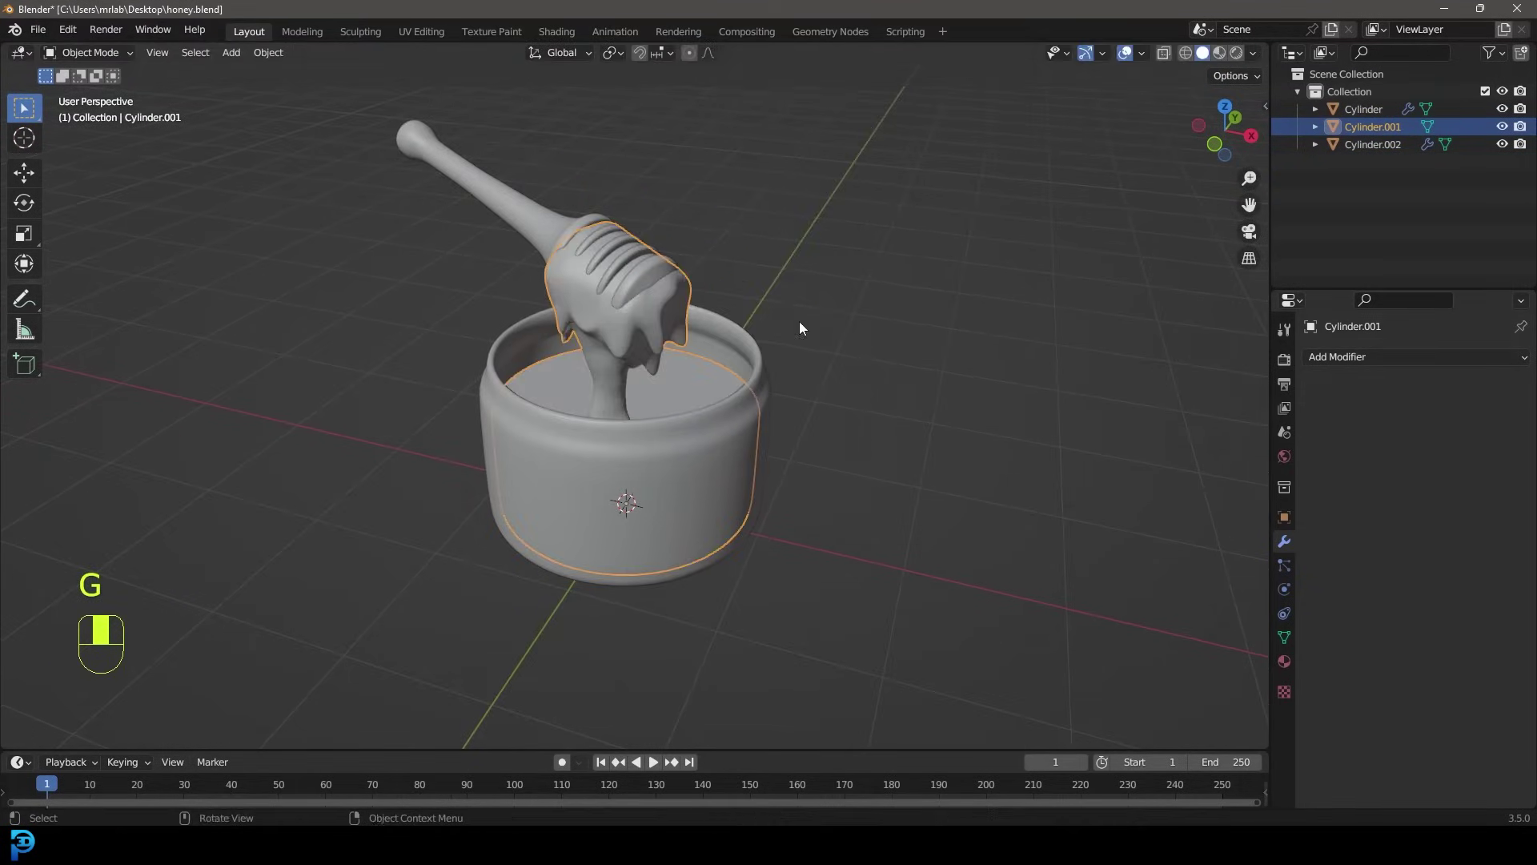
{"action": "scroll", "coordinate": [630, 285], "scroll_direction": "up", "scroll_amount": 2}
Add a Voxel Remesh modifier with 0.03 m voxel size and Smooth Shading on
{"action": "left_click", "coordinate": [1327, 357]}
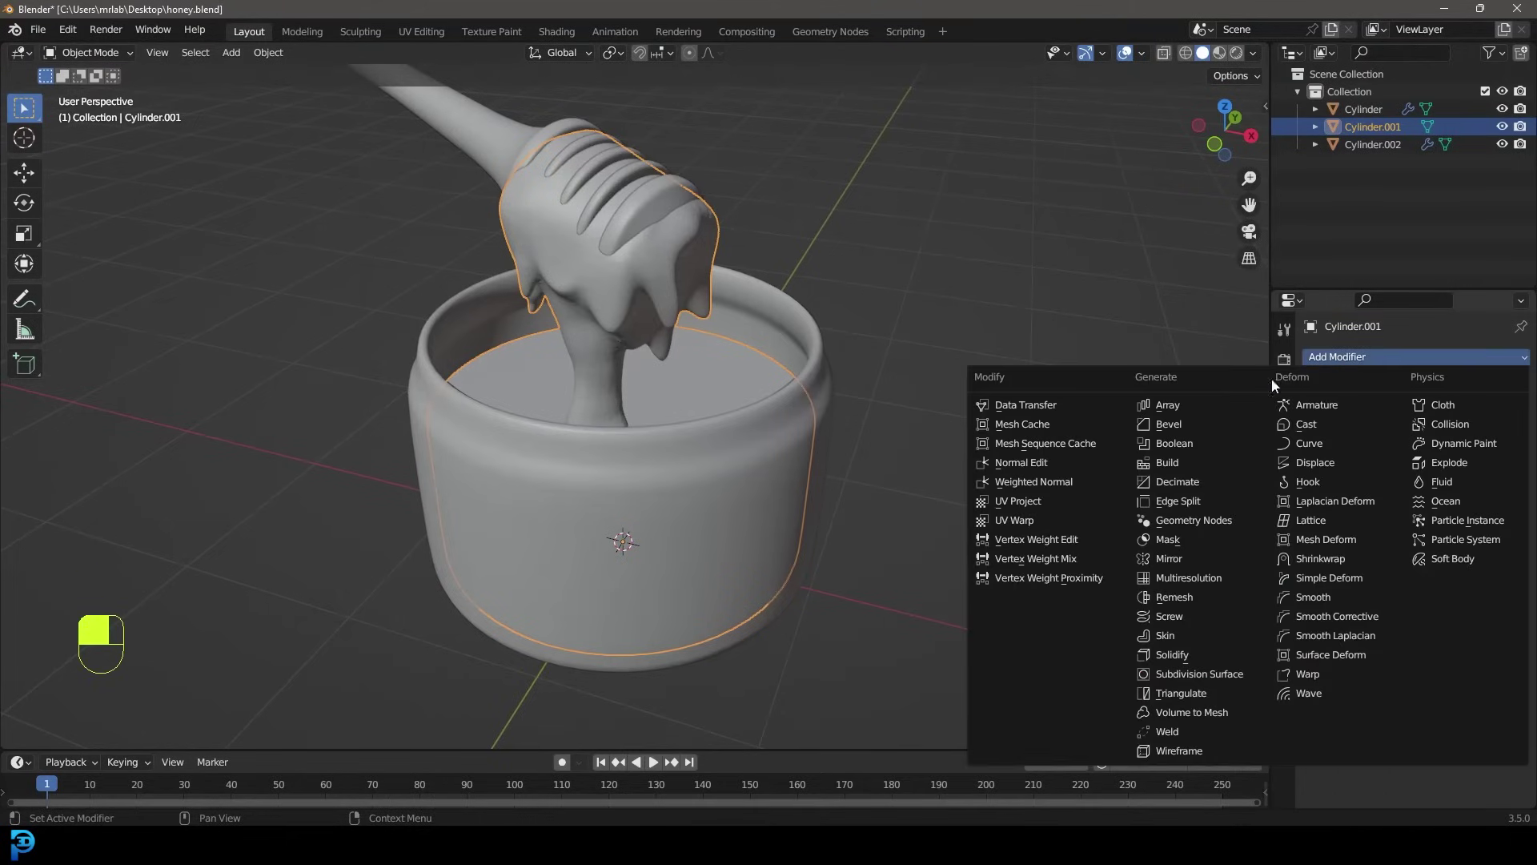
{"action": "left_click", "coordinate": [1190, 598]}
{"action": "left_click", "coordinate": [1453, 433]}
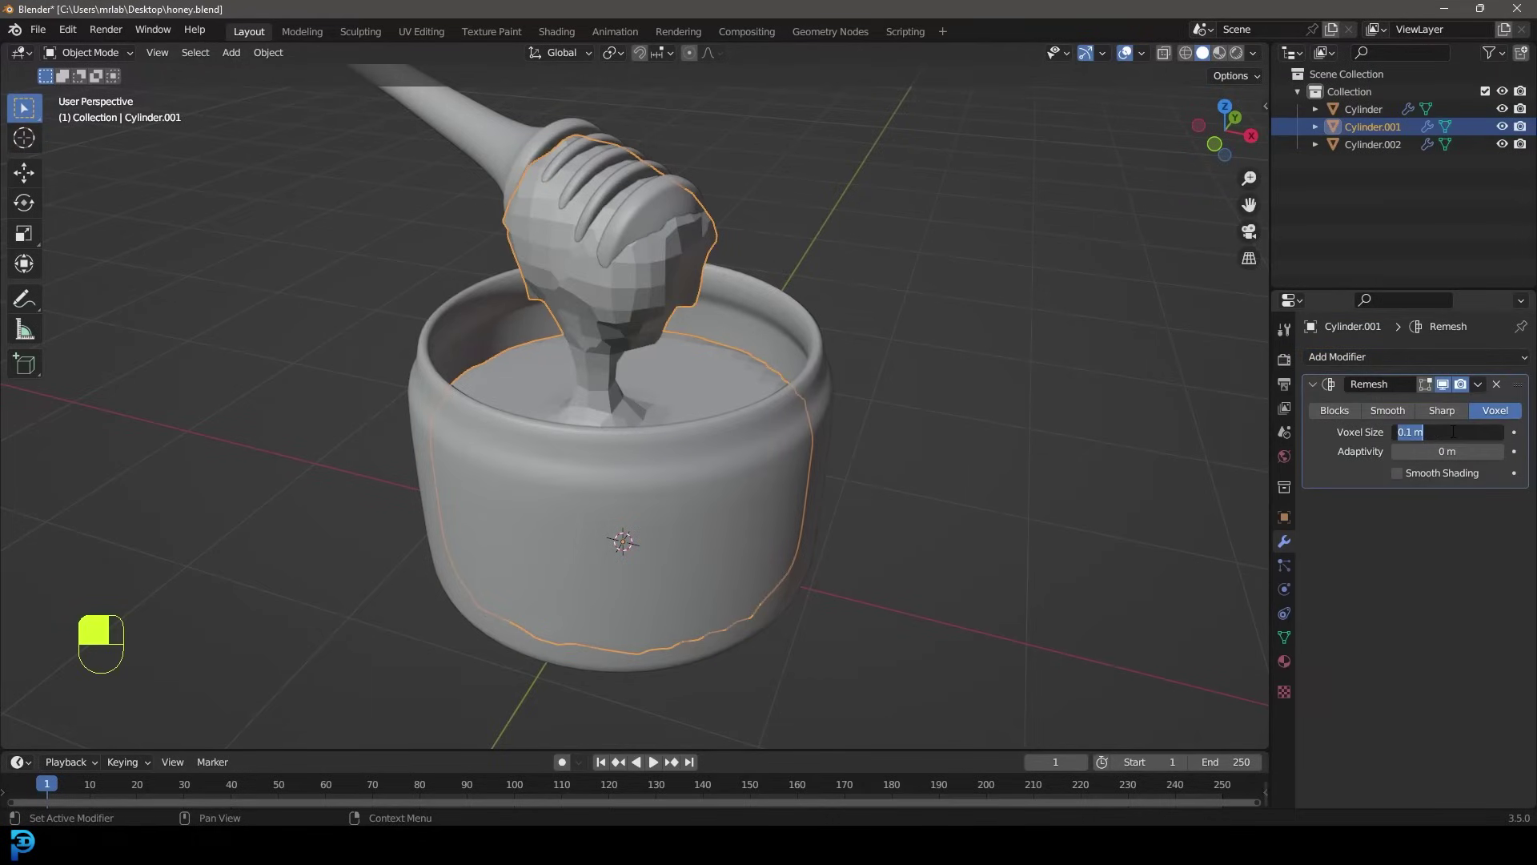
{"action": "type", "text": ".03"}
{"action": "key", "text": "Return"}
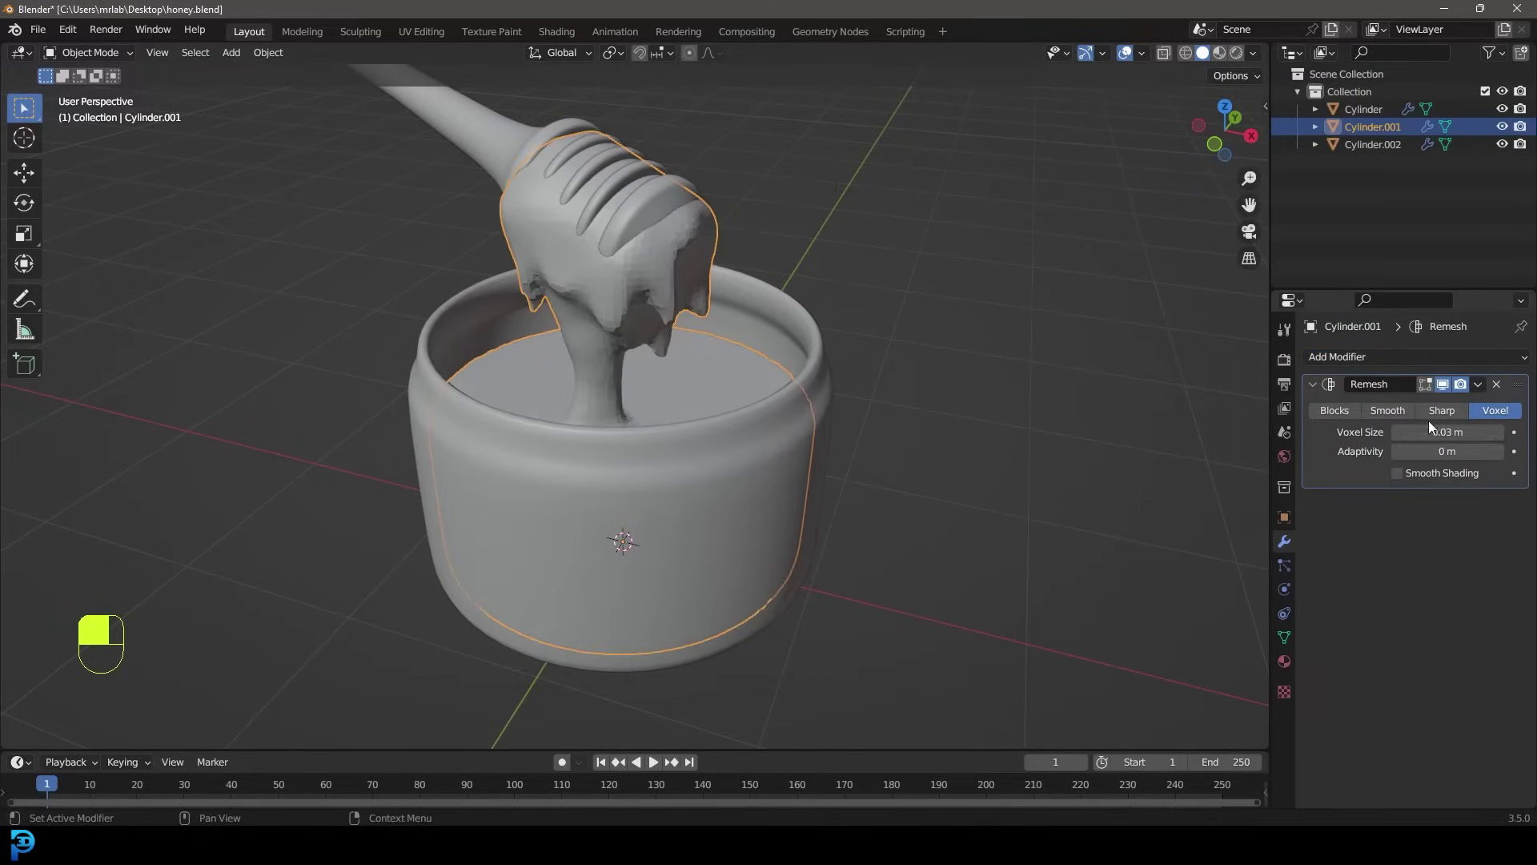
{"action": "left_click", "coordinate": [1397, 473]}
{"action": "middle_click_drag", "start_coordinate": [801, 369], "coordinate": [719, 357]}
Refine the Remesh voxel size to 0.01 m and inspect the fused honey
{"action": "left_click", "coordinate": [1448, 432]}
{"action": "type", "text": ".01"}
{"action": "key", "text": "Return"}
{"action": "middle_click_drag", "start_coordinate": [483, 205], "coordinate": [634, 367]}
{"action": "key", "text": "g"}
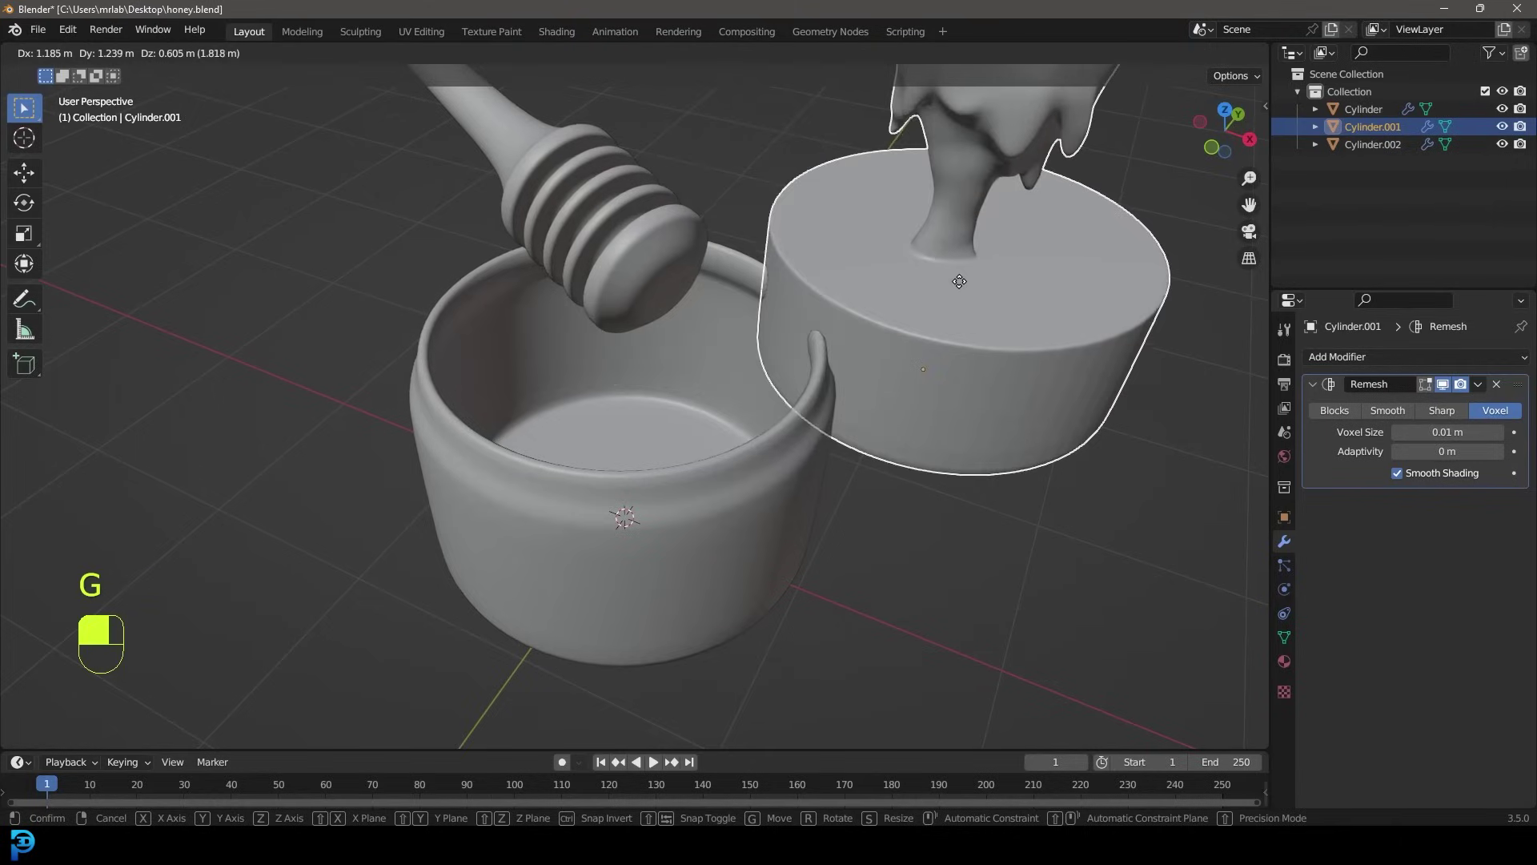
{"action": "right_click", "coordinate": [942, 344]}
{"action": "scroll", "coordinate": [833, 284], "scroll_direction": "down", "scroll_amount": 3}
{"action": "middle_click_drag", "start_coordinate": [674, 289], "coordinate": [640, 263]}
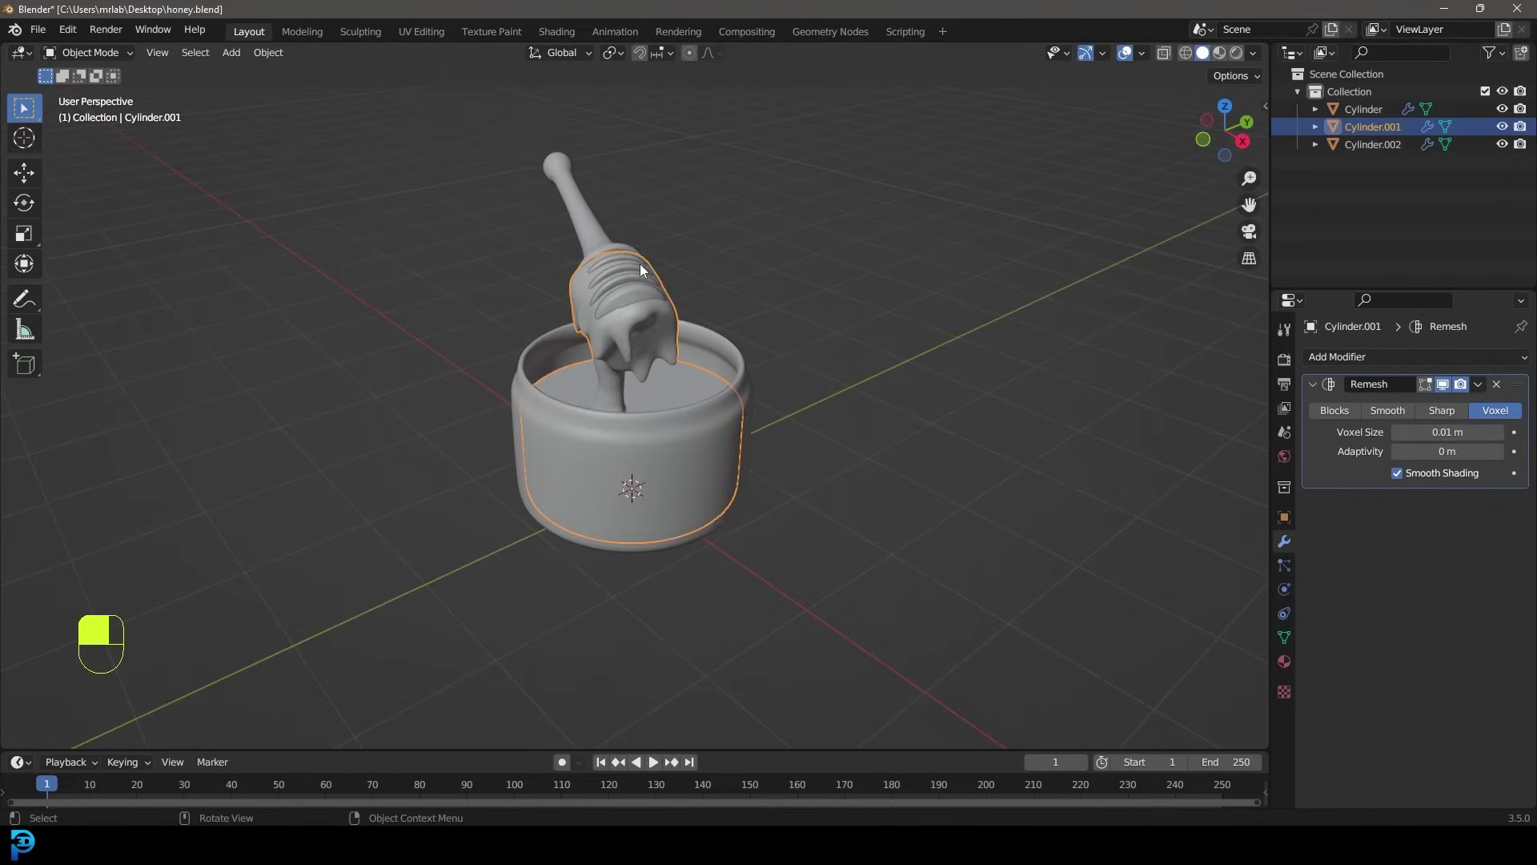
Deselect everything, switch to front view and save honey.blend
{"action": "key", "text": "alt+a"}
{"action": "key", "text": "KP_1"}
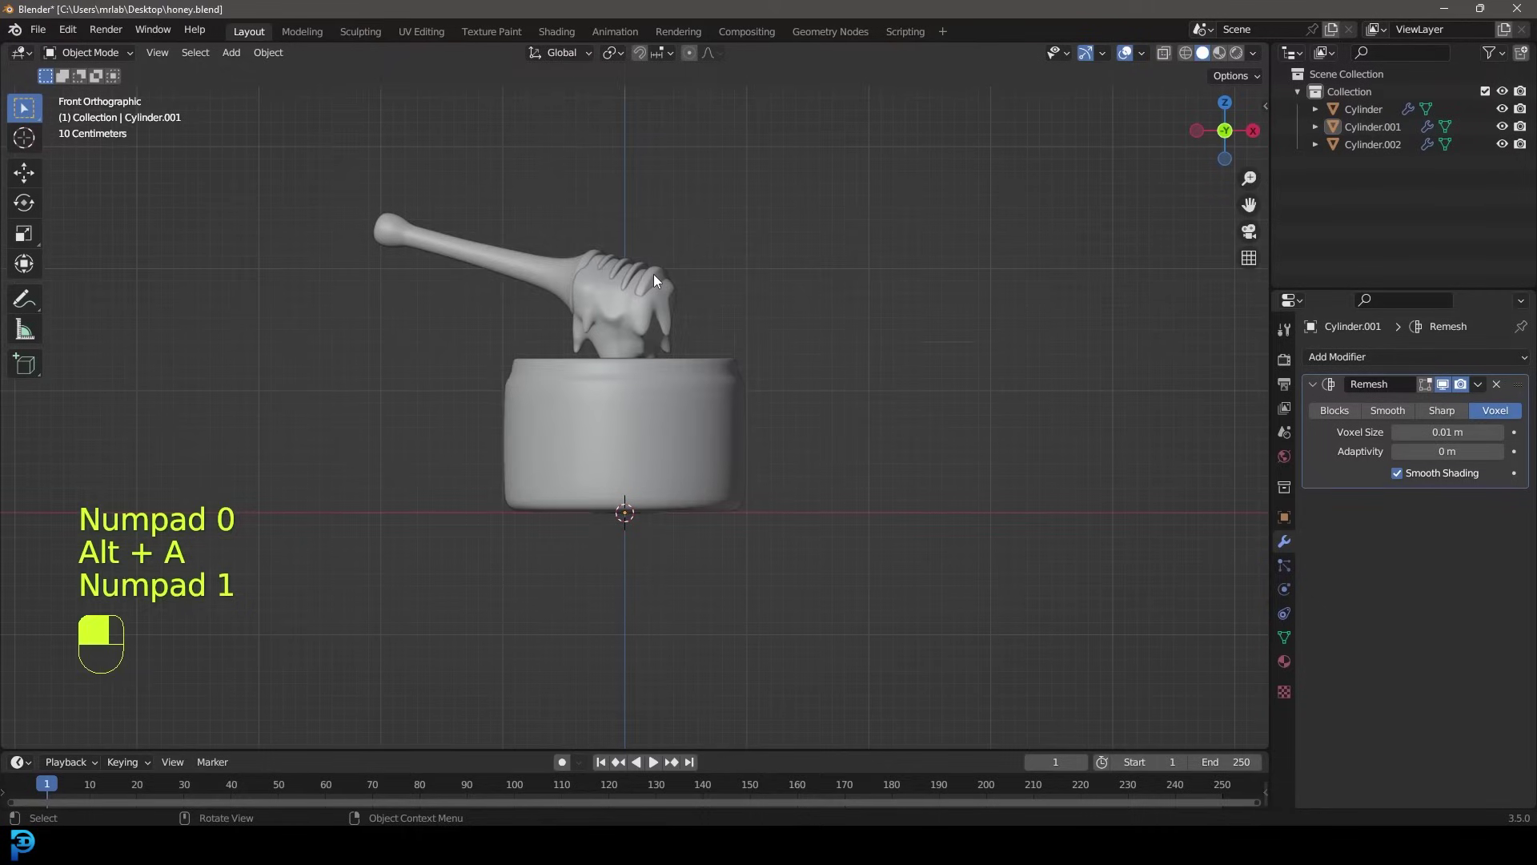
{"action": "key", "text": "ctrl+s"}
{"action": "middle_click_drag", "start_coordinate": [703, 324], "coordinate": [731, 357], "text": "shift"}
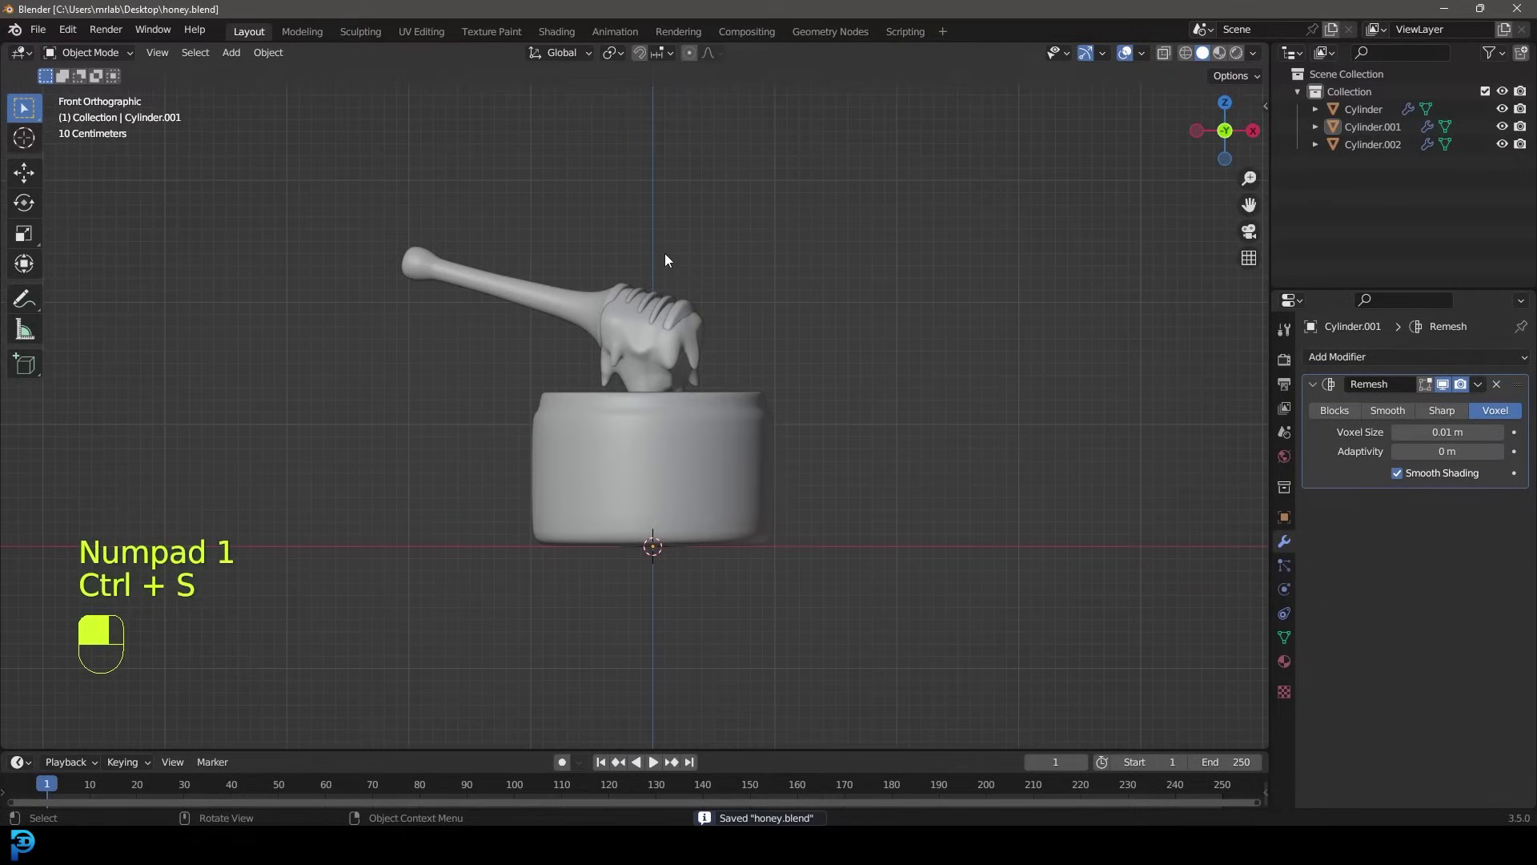
Add a plane under the jar, scale it up and stretch it wider along X
{"action": "key", "text": "shift+a"}
{"action": "mouse_move", "coordinate": [665, 253]}
{"action": "left_click", "coordinate": [737, 253]}
{"action": "scroll", "coordinate": [689, 349], "scroll_direction": "down", "scroll_amount": 5}
{"action": "middle_click_drag", "start_coordinate": [693, 353], "coordinate": [698, 411]}
{"action": "key", "text": "Tab"}
{"action": "key", "text": "s"}
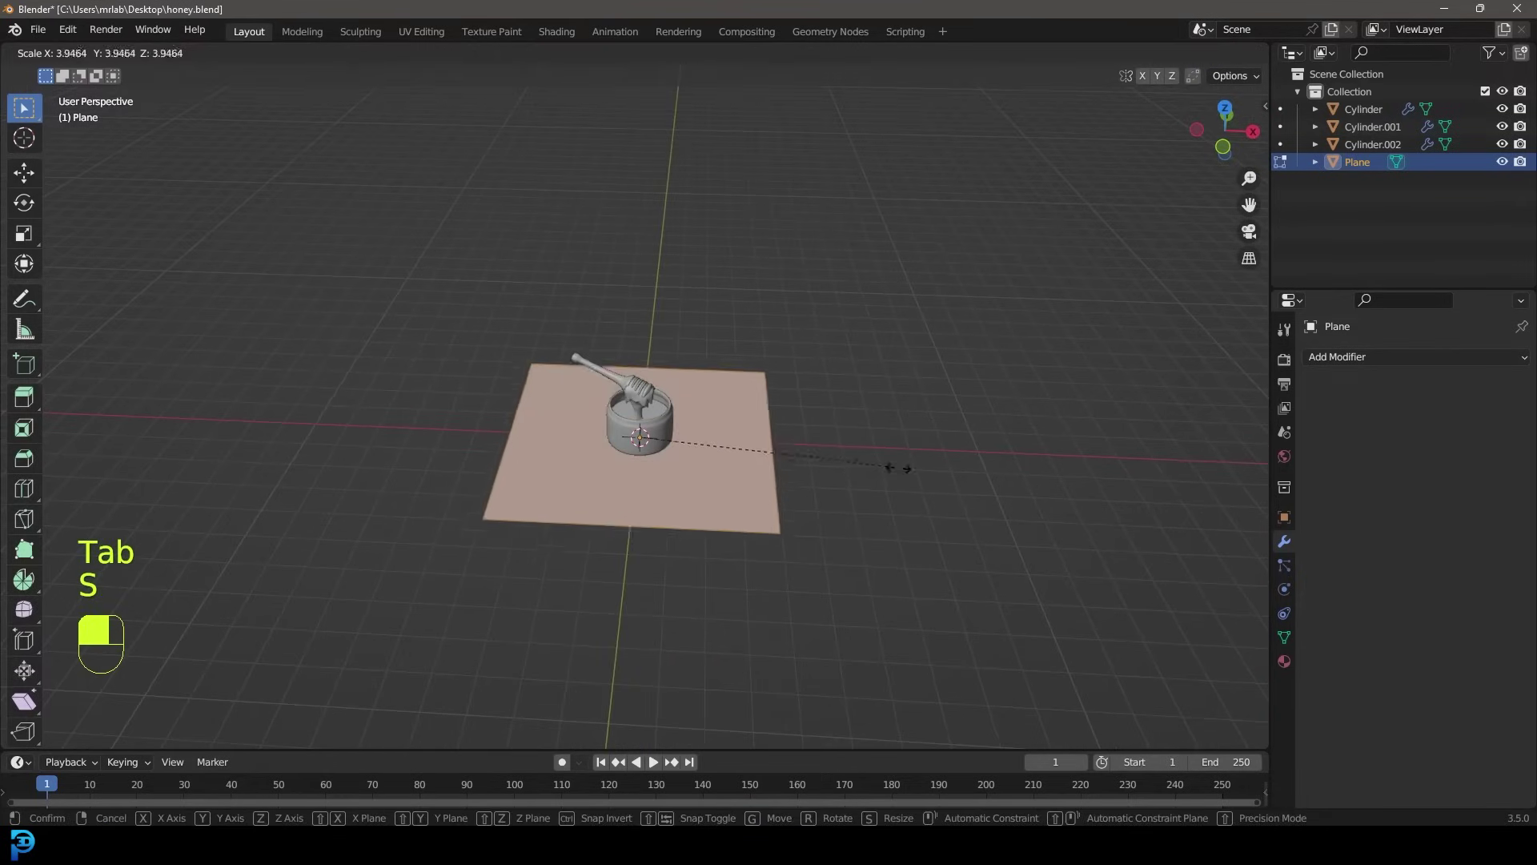
{"action": "left_click", "coordinate": [921, 477]}
{"action": "key", "text": "s"}
{"action": "middle_click", "coordinate": [913, 476]}
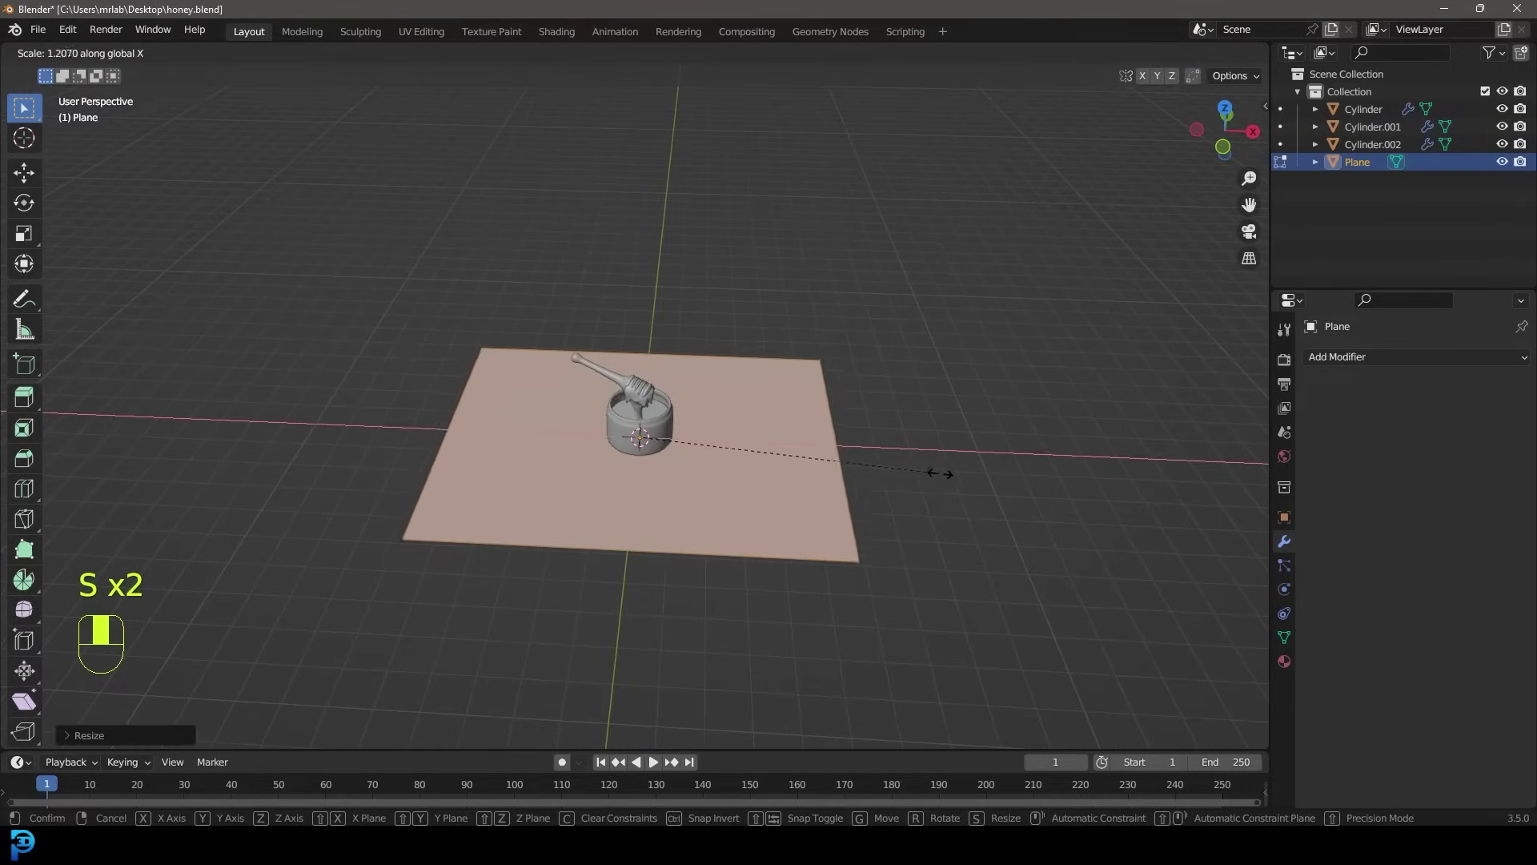
{"action": "left_click", "coordinate": [995, 480]}
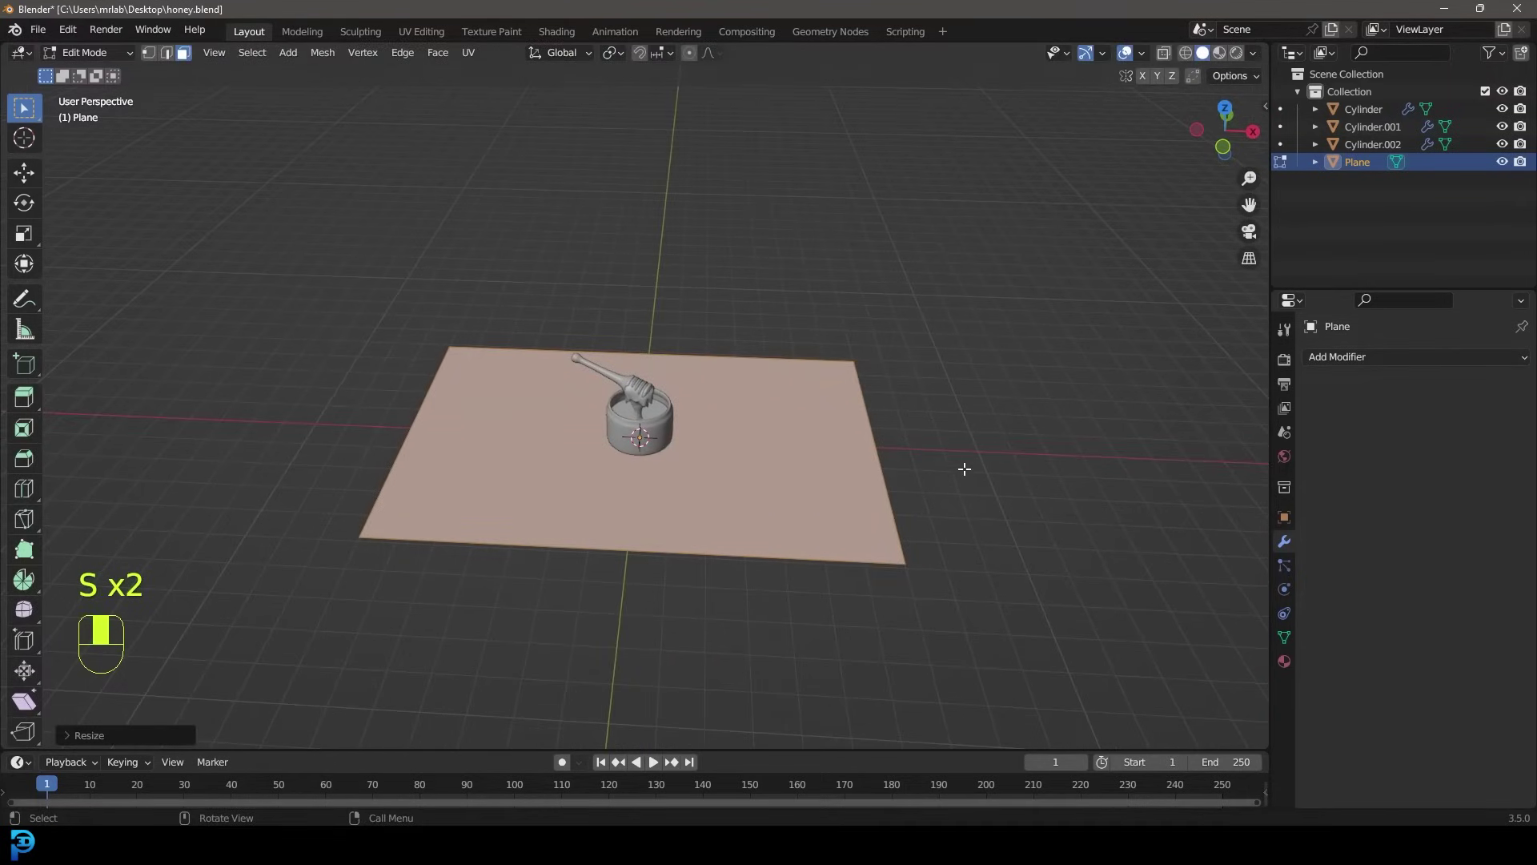
{"action": "key", "text": "Tab"}
{"action": "scroll", "coordinate": [463, 260], "scroll_direction": "up", "scroll_amount": 2}
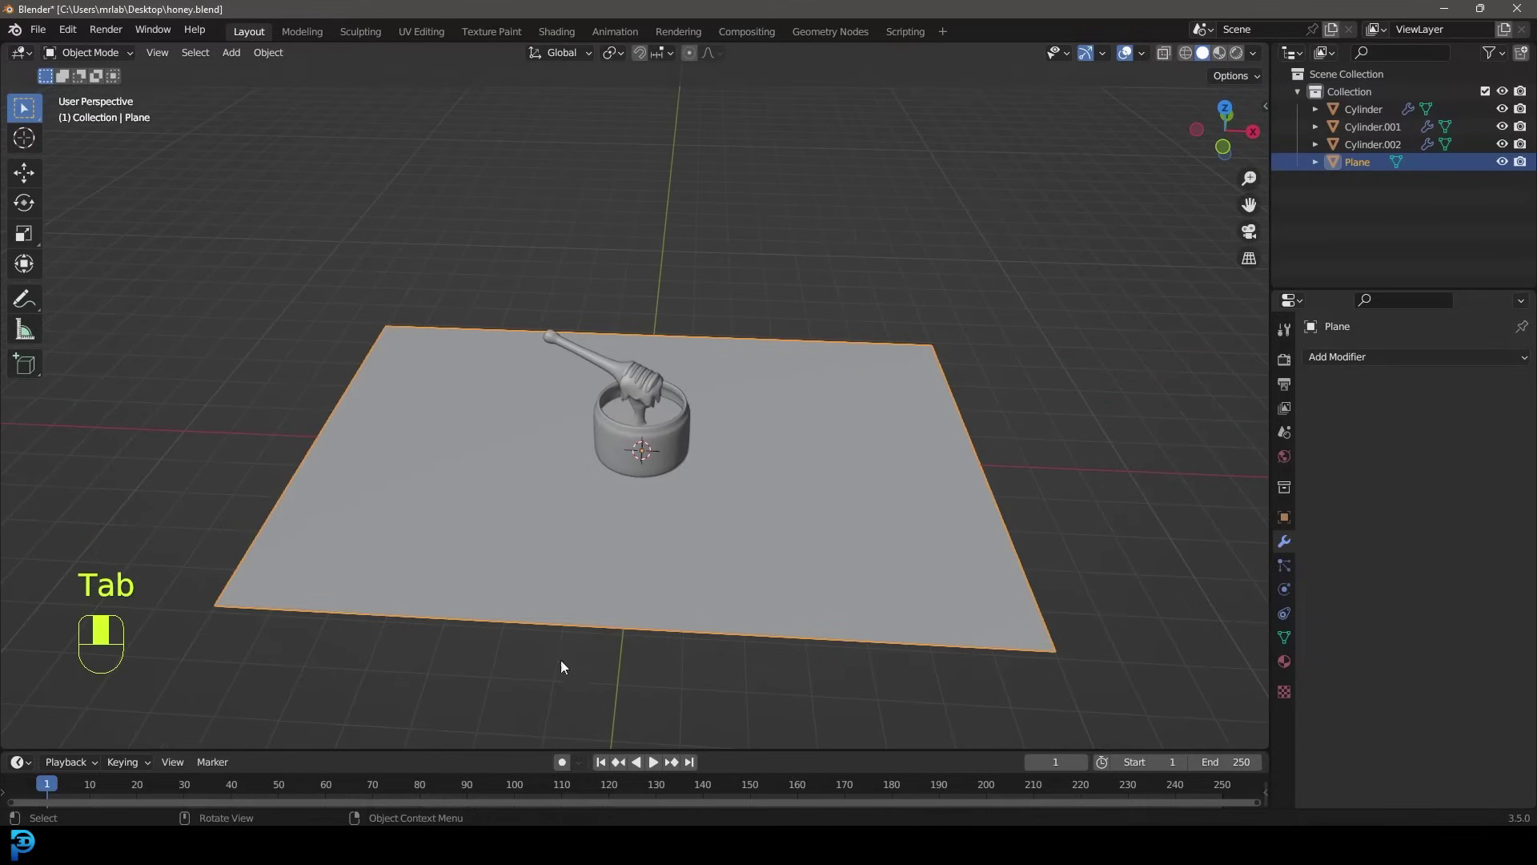
Search for 'poly haven' in a new Chrome tab
{"action": "mouse_move", "coordinate": [754, 845]}
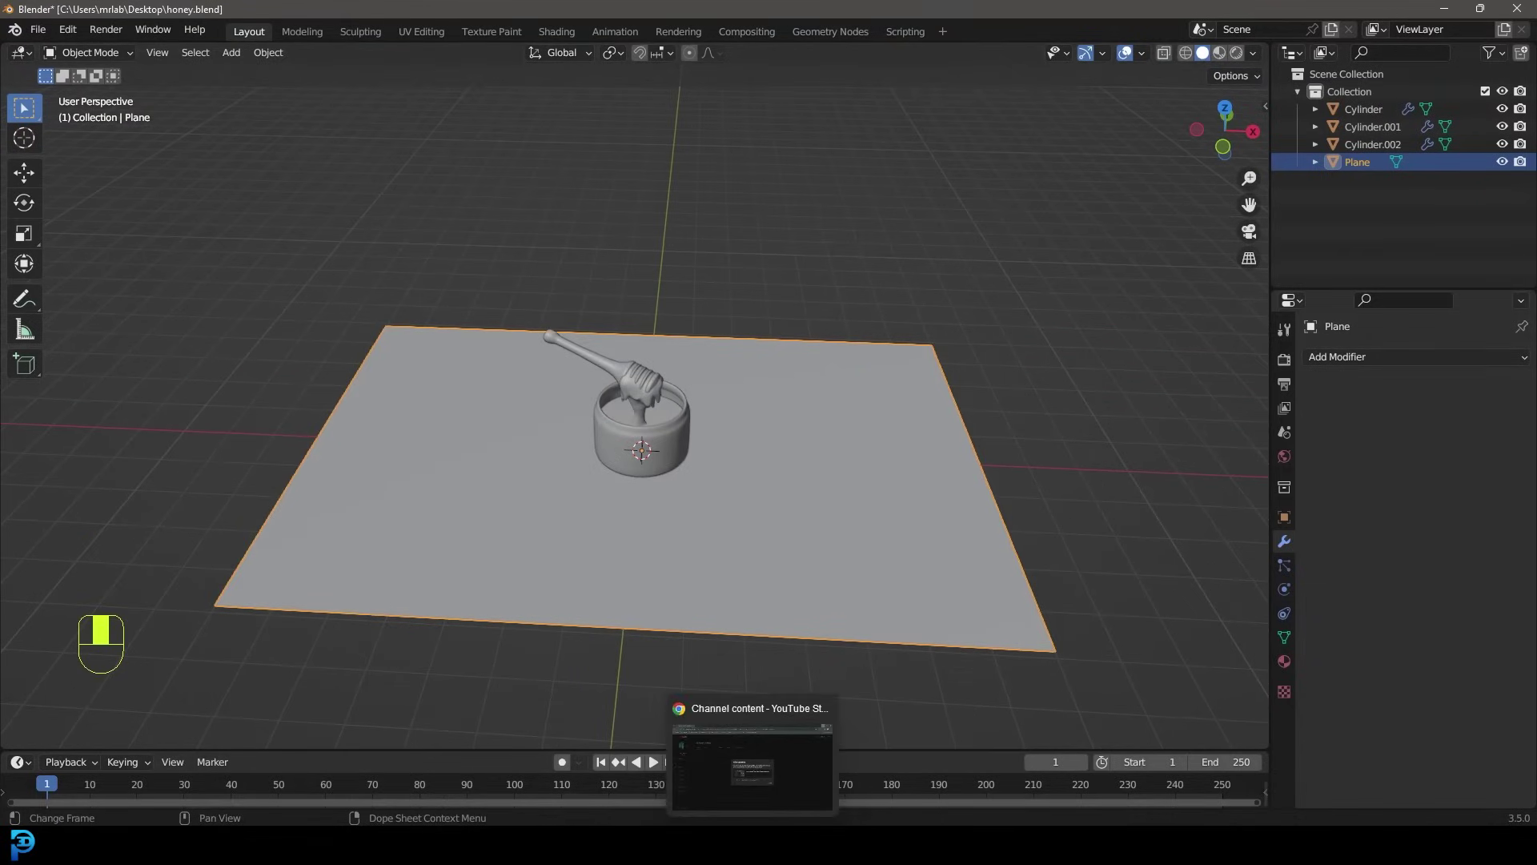
{"action": "left_click", "coordinate": [748, 767]}
{"action": "left_click", "coordinate": [234, 16]}
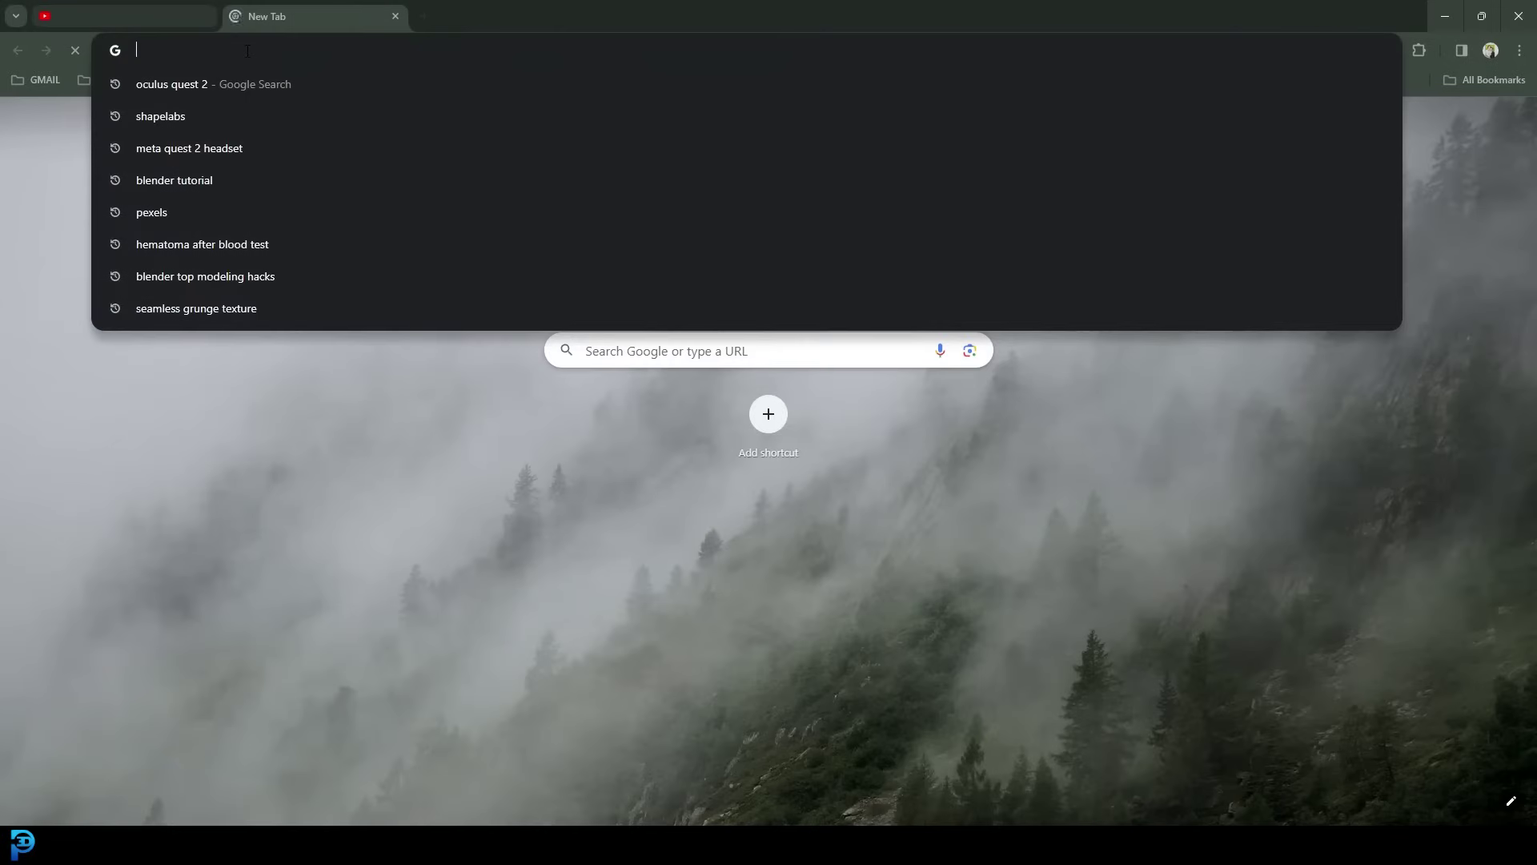
{"action": "type", "text": "poly haven"}
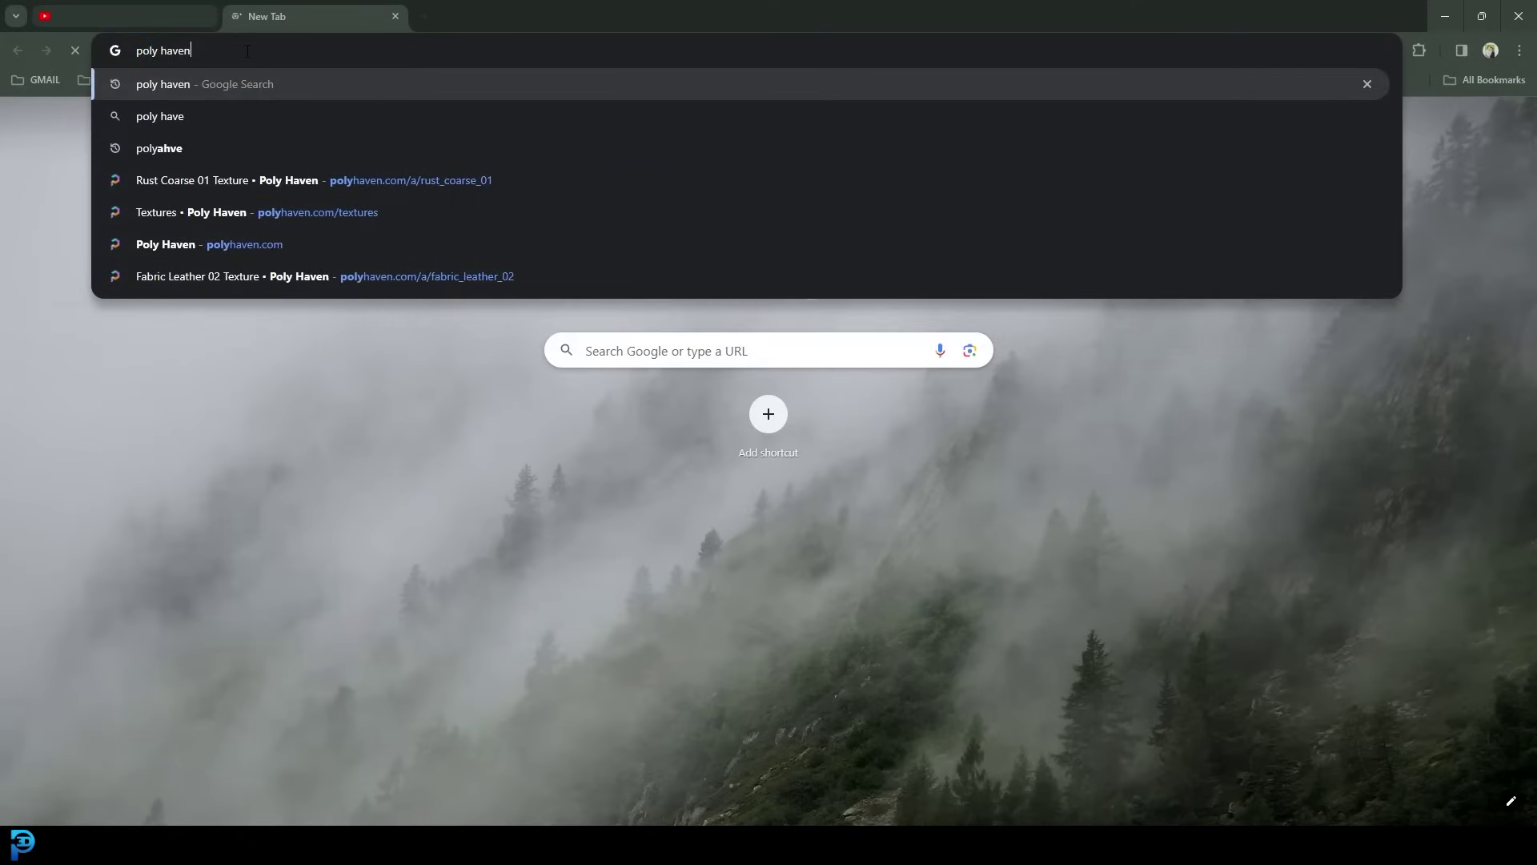
{"action": "key", "text": "Return"}
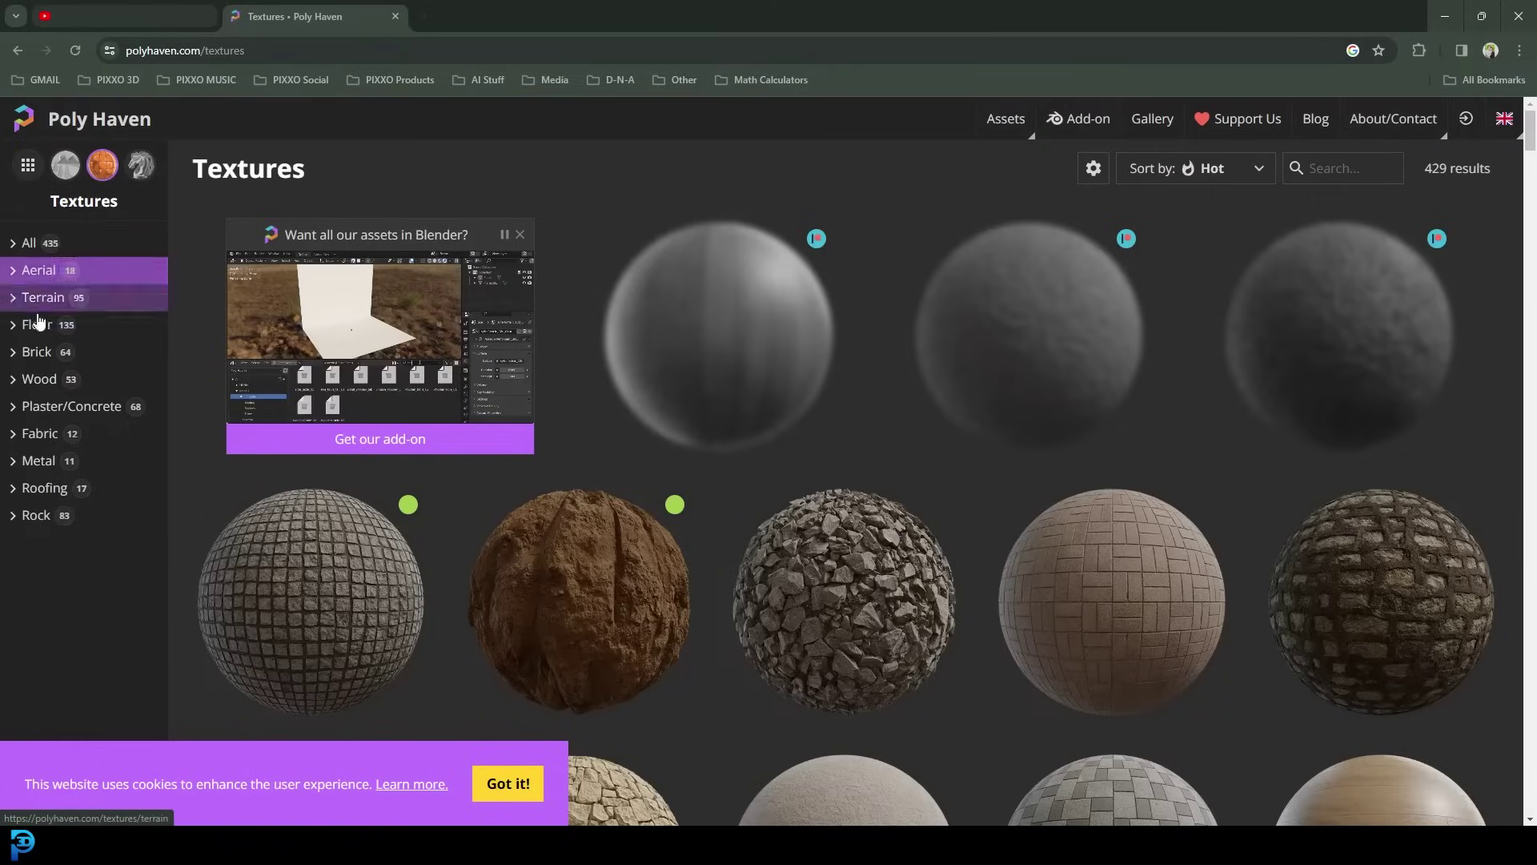
Download the Laminate Floor 03 texture from Poly Haven's Wood textures, then minimize Chrome
{"action": "left_click", "coordinate": [36, 380]}
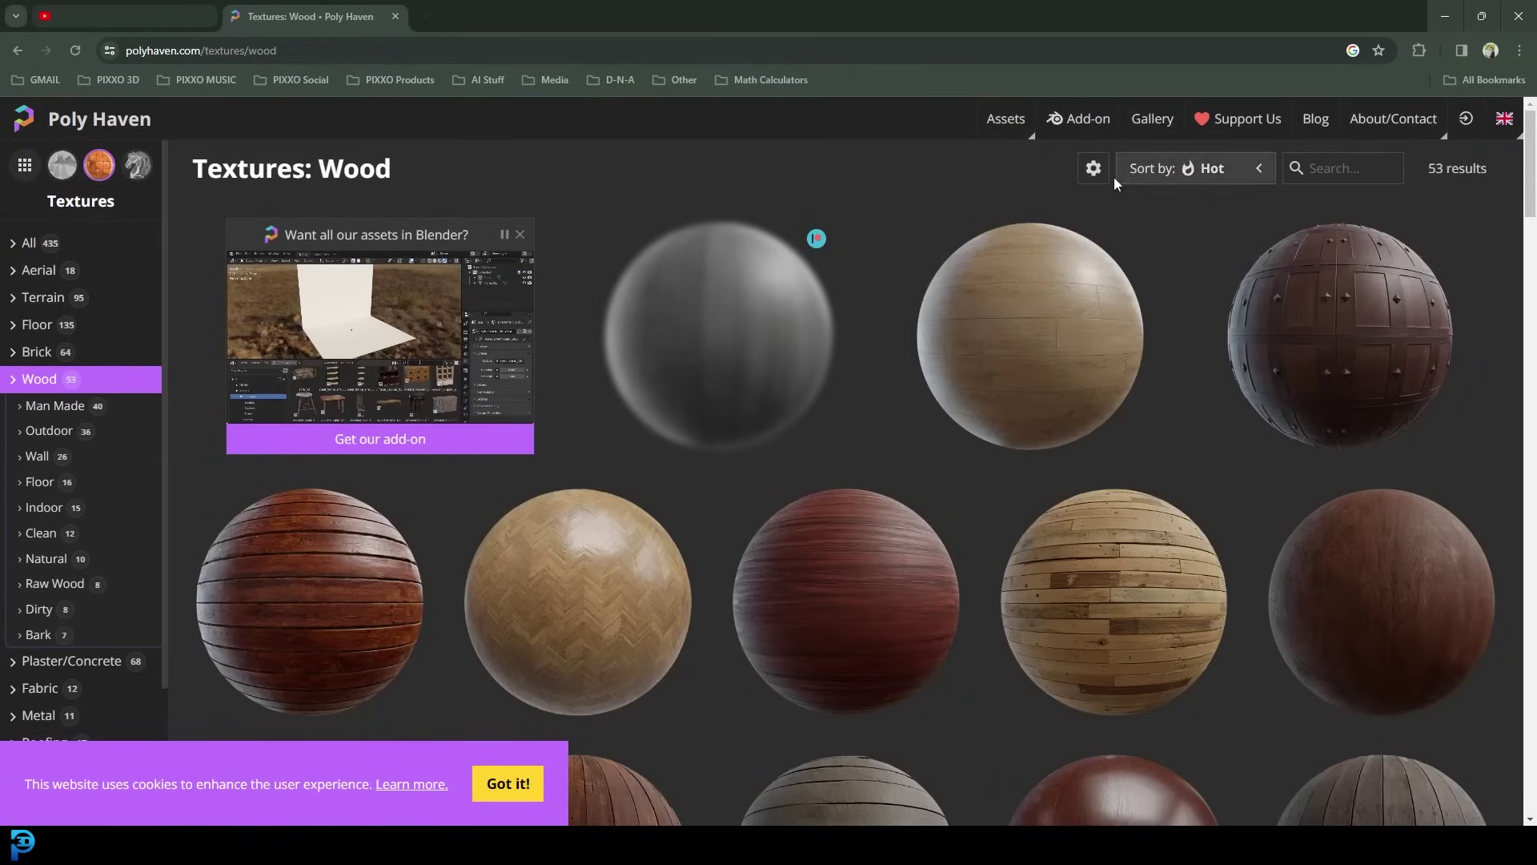
{"action": "scroll", "coordinate": [1075, 248], "scroll_direction": "down", "scroll_amount": 2}
{"action": "scroll", "coordinate": [1064, 254], "scroll_direction": "down", "scroll_amount": 4}
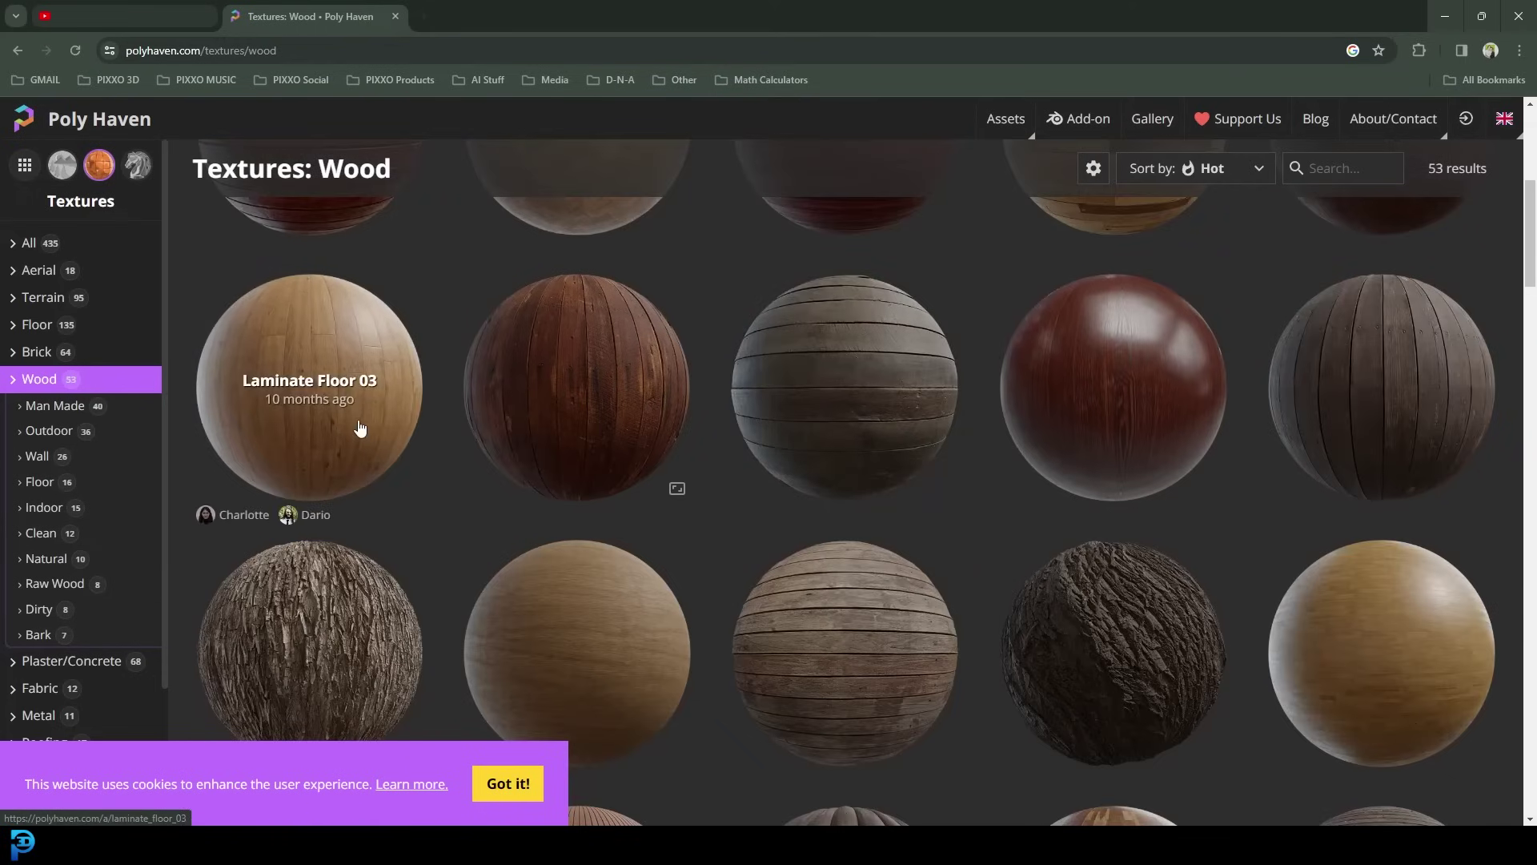
{"action": "left_click", "coordinate": [312, 369]}
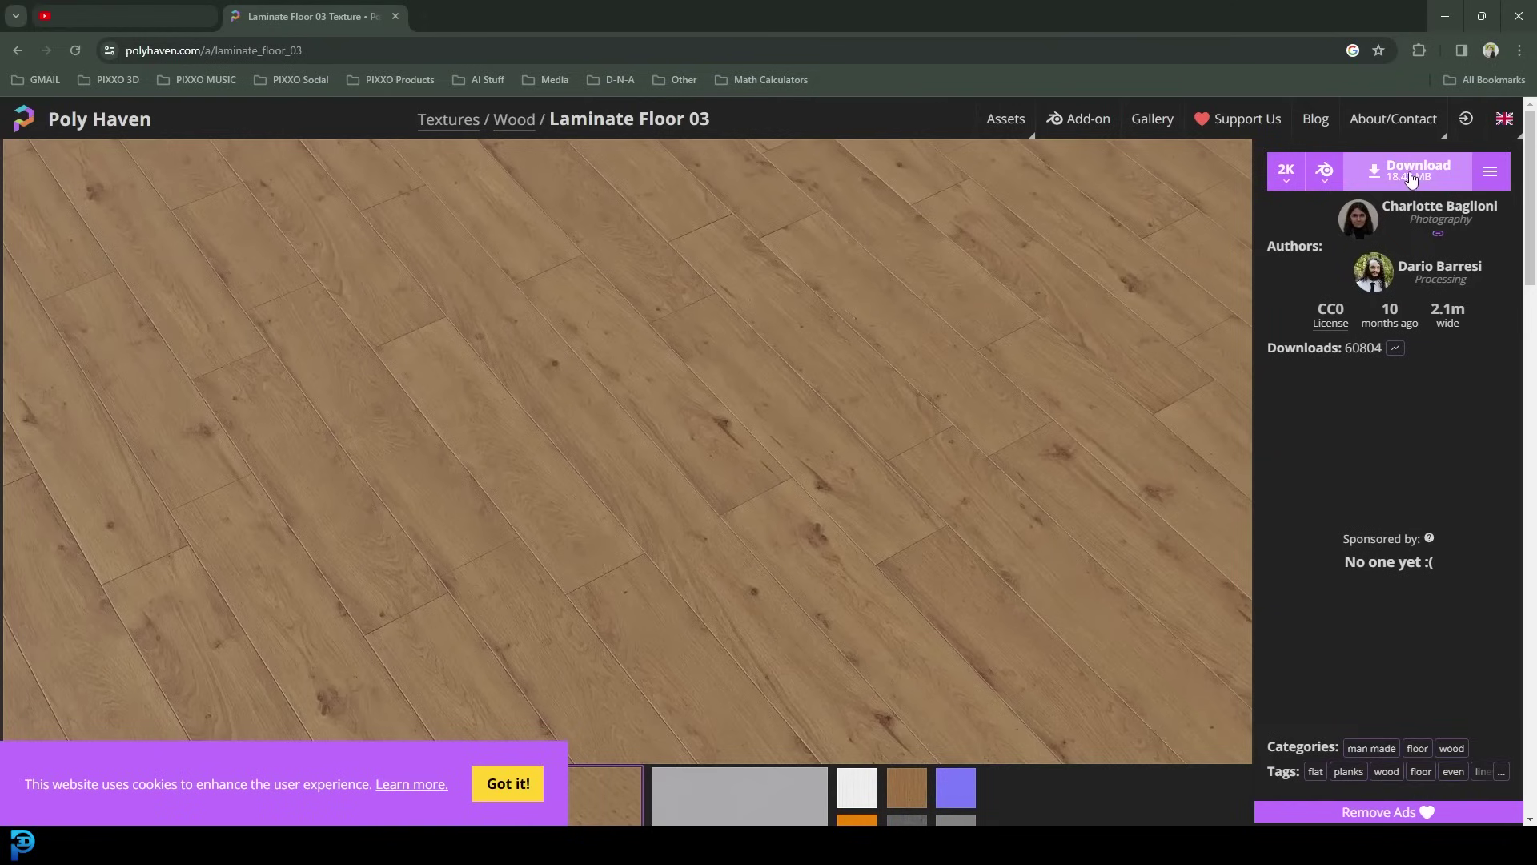
{"action": "left_click", "coordinate": [1413, 178]}
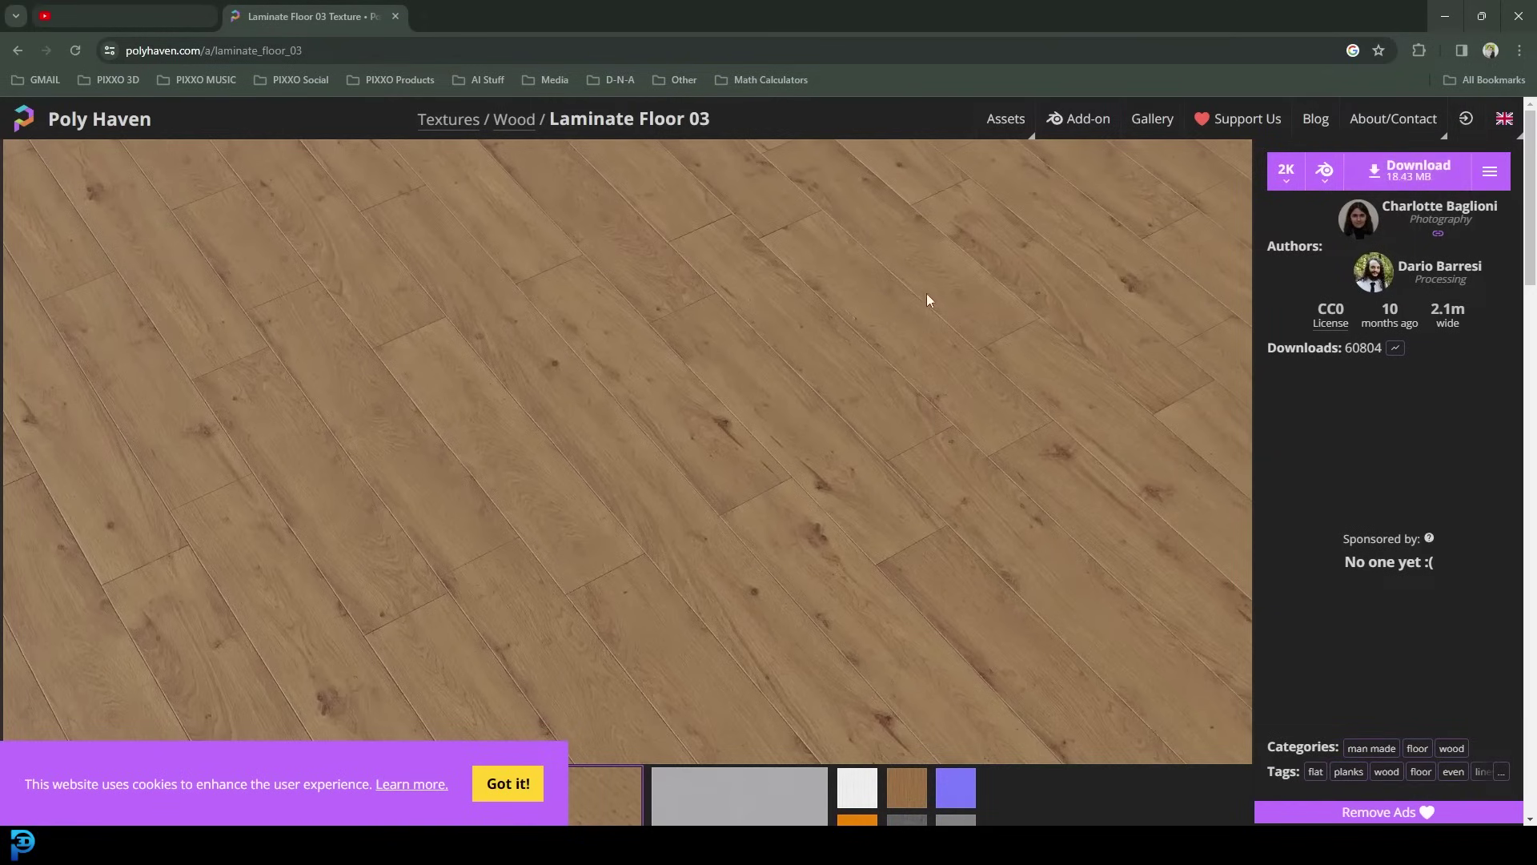
{"action": "left_click", "coordinate": [1446, 16]}
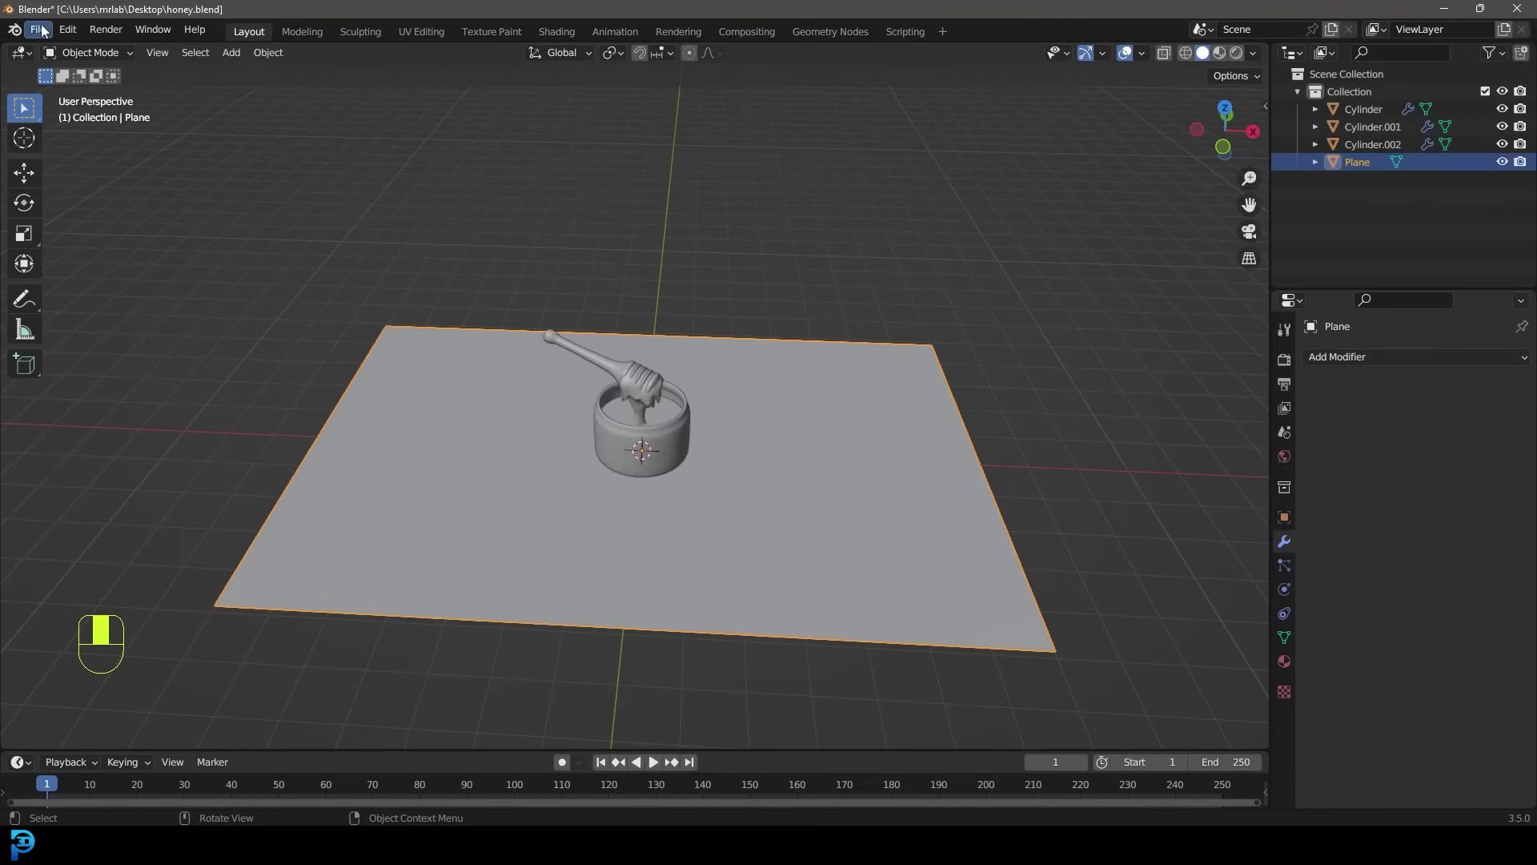
Append the laminate_floor_03 material from laminate_floor_03_2k.blend in the Blender PBR Material Library
{"action": "left_click", "coordinate": [40, 30]}
{"action": "left_click", "coordinate": [105, 226]}
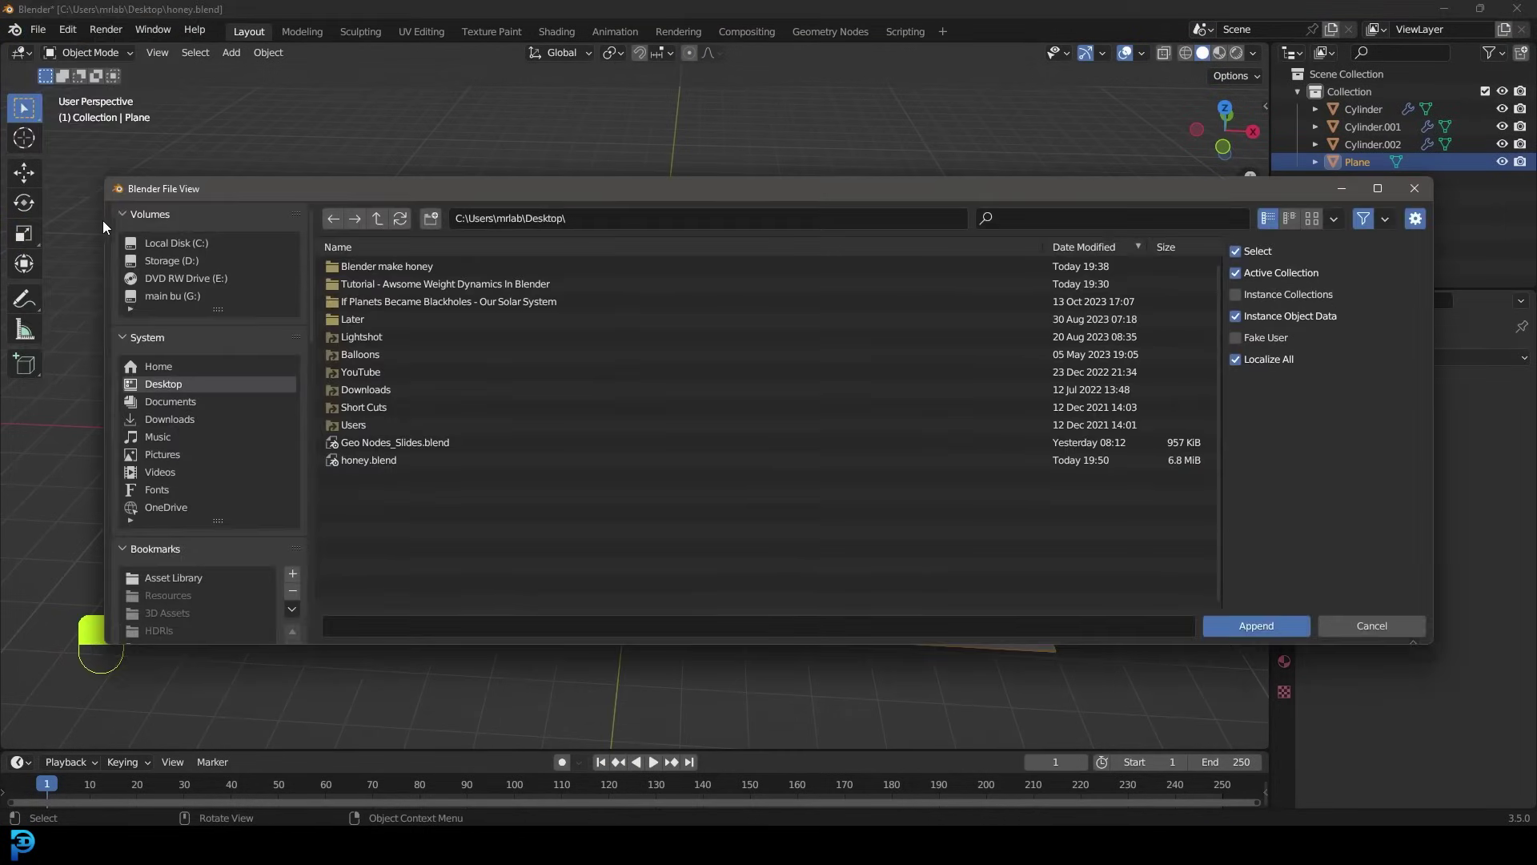
{"action": "left_click", "coordinate": [193, 580]}
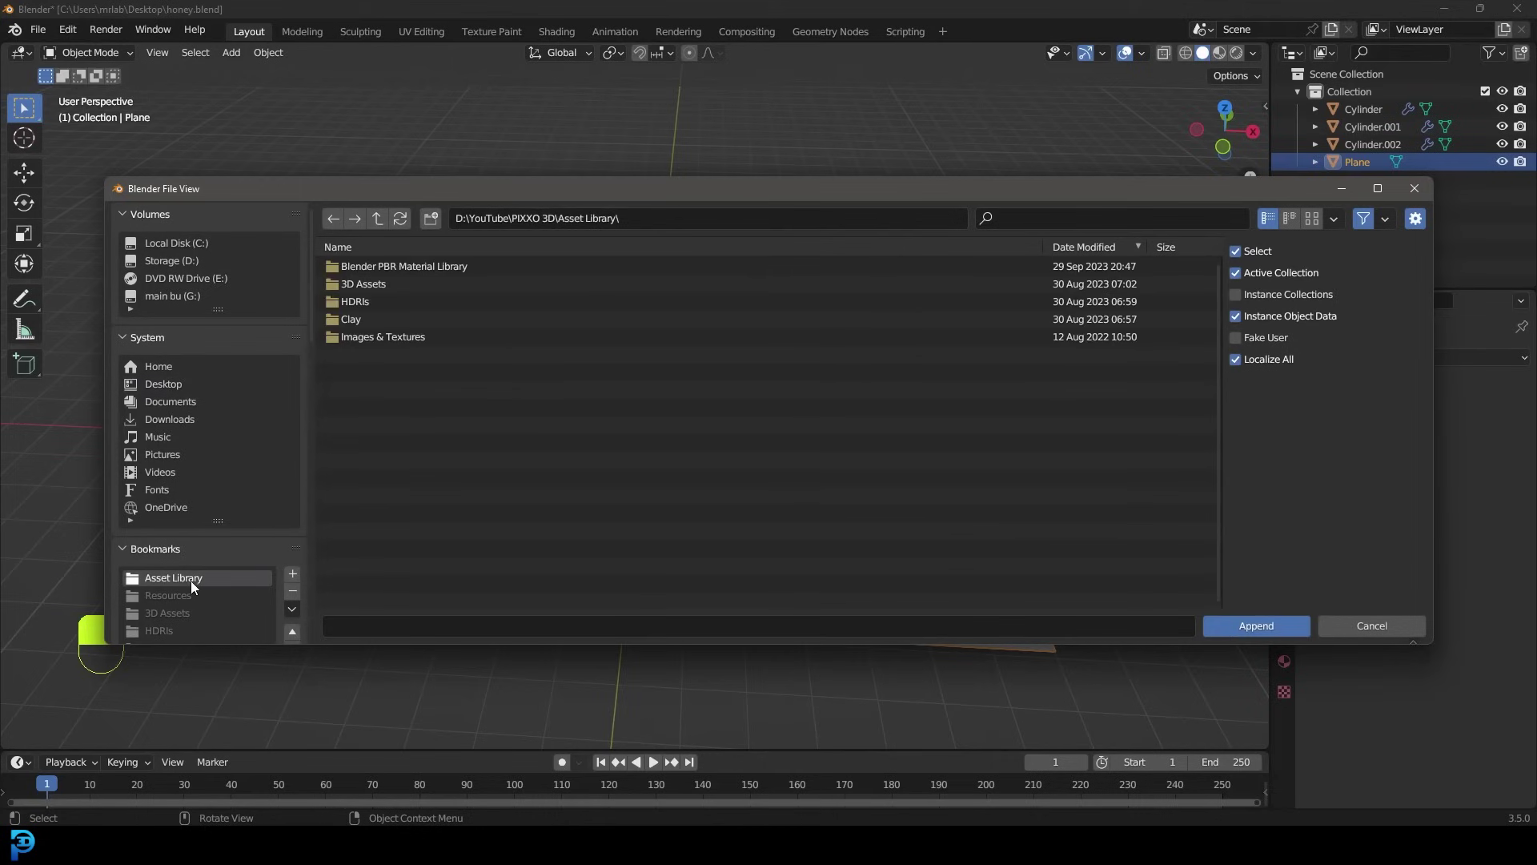
{"action": "double_click", "coordinate": [403, 267]}
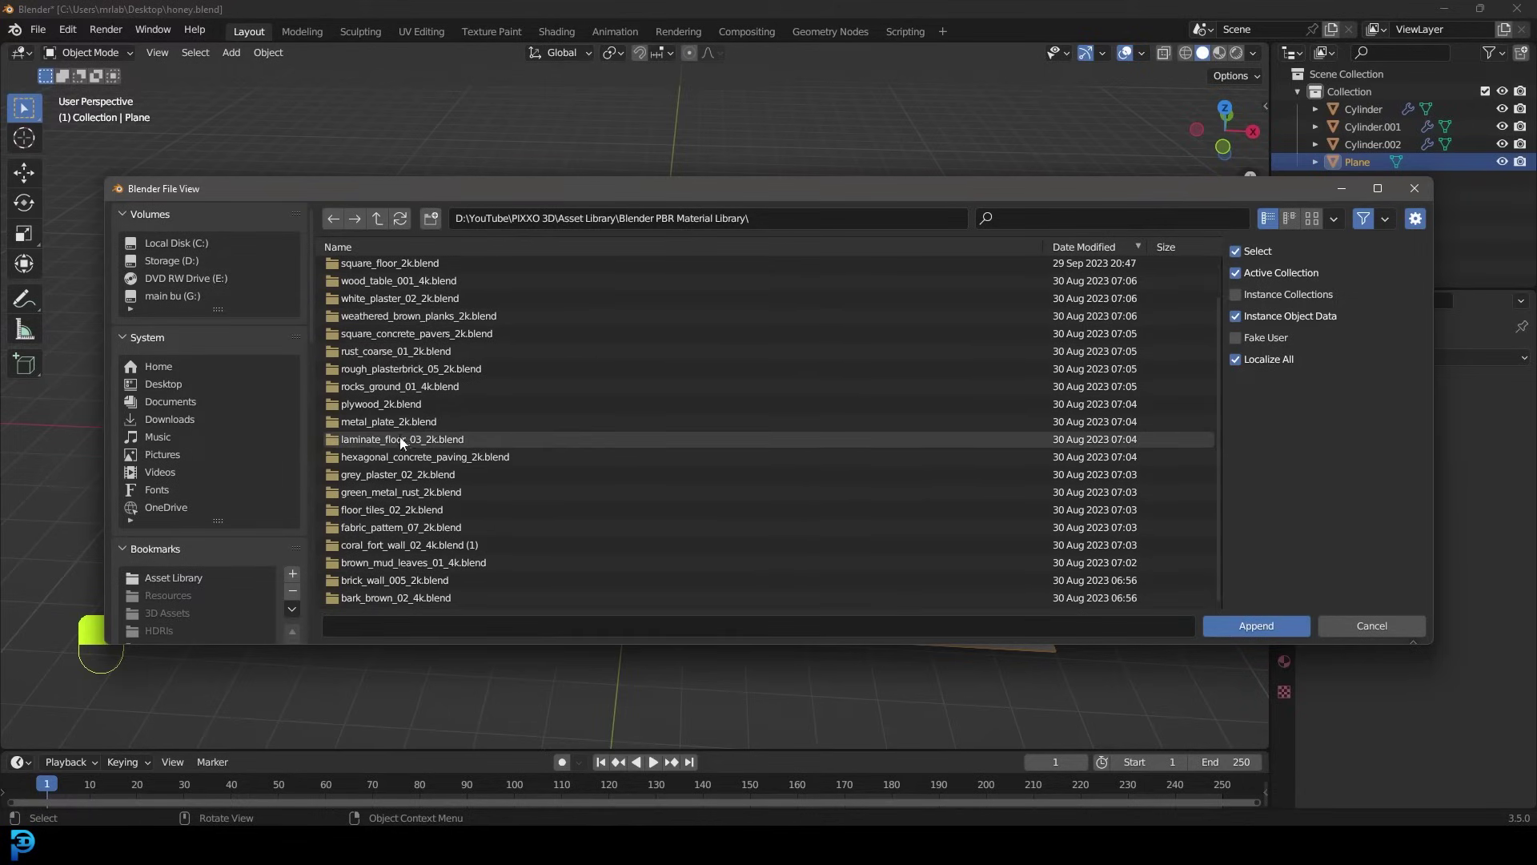
{"action": "double_click", "coordinate": [413, 440]}
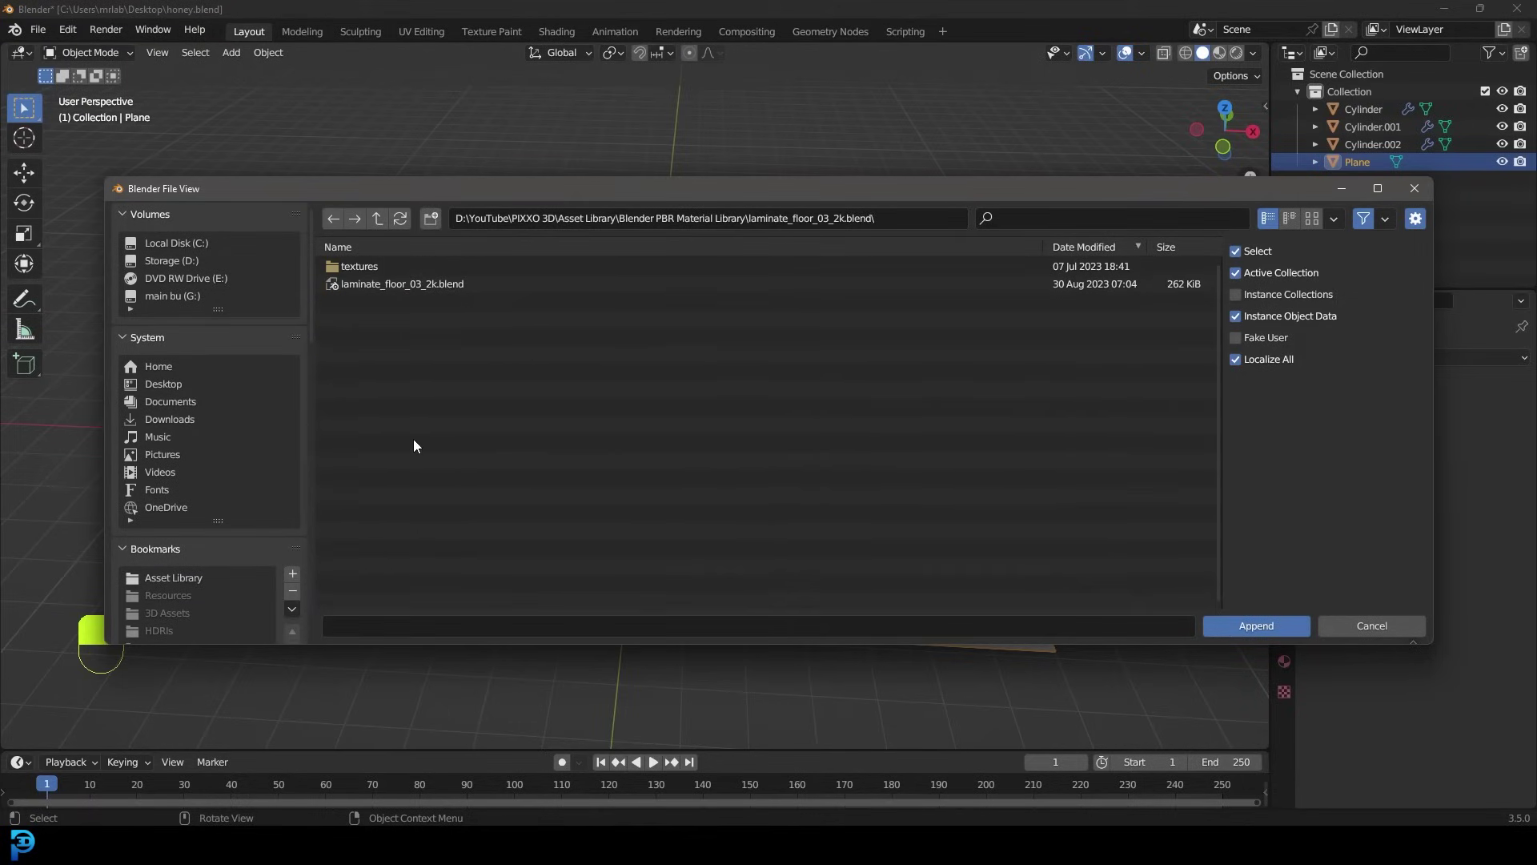
{"action": "double_click", "coordinate": [382, 285]}
{"action": "double_click", "coordinate": [378, 387]}
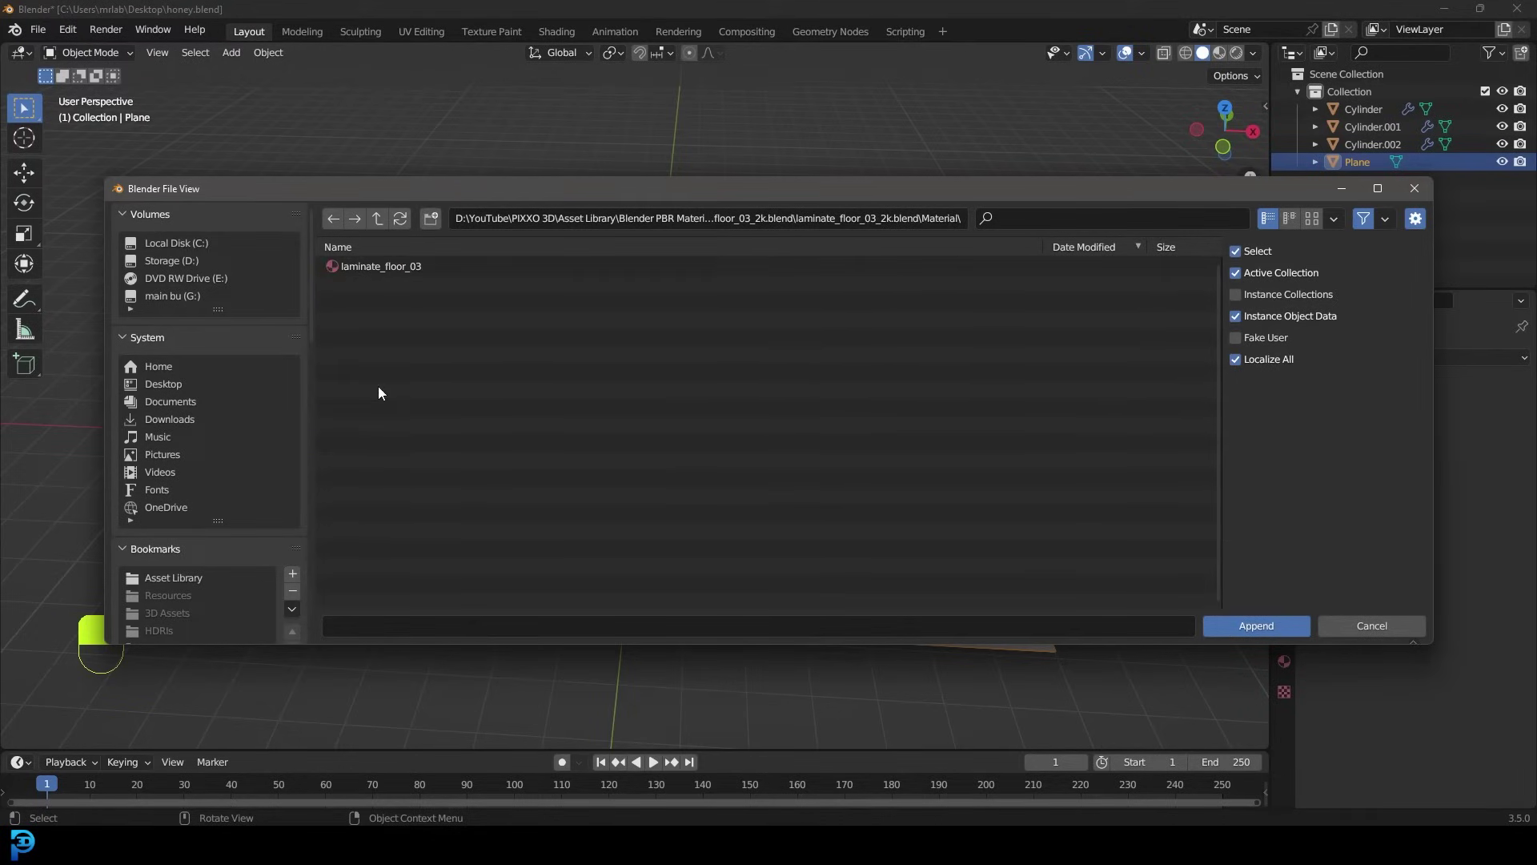
{"action": "double_click", "coordinate": [377, 267]}
{"action": "scroll", "coordinate": [620, 417], "scroll_direction": "up", "scroll_amount": 2}
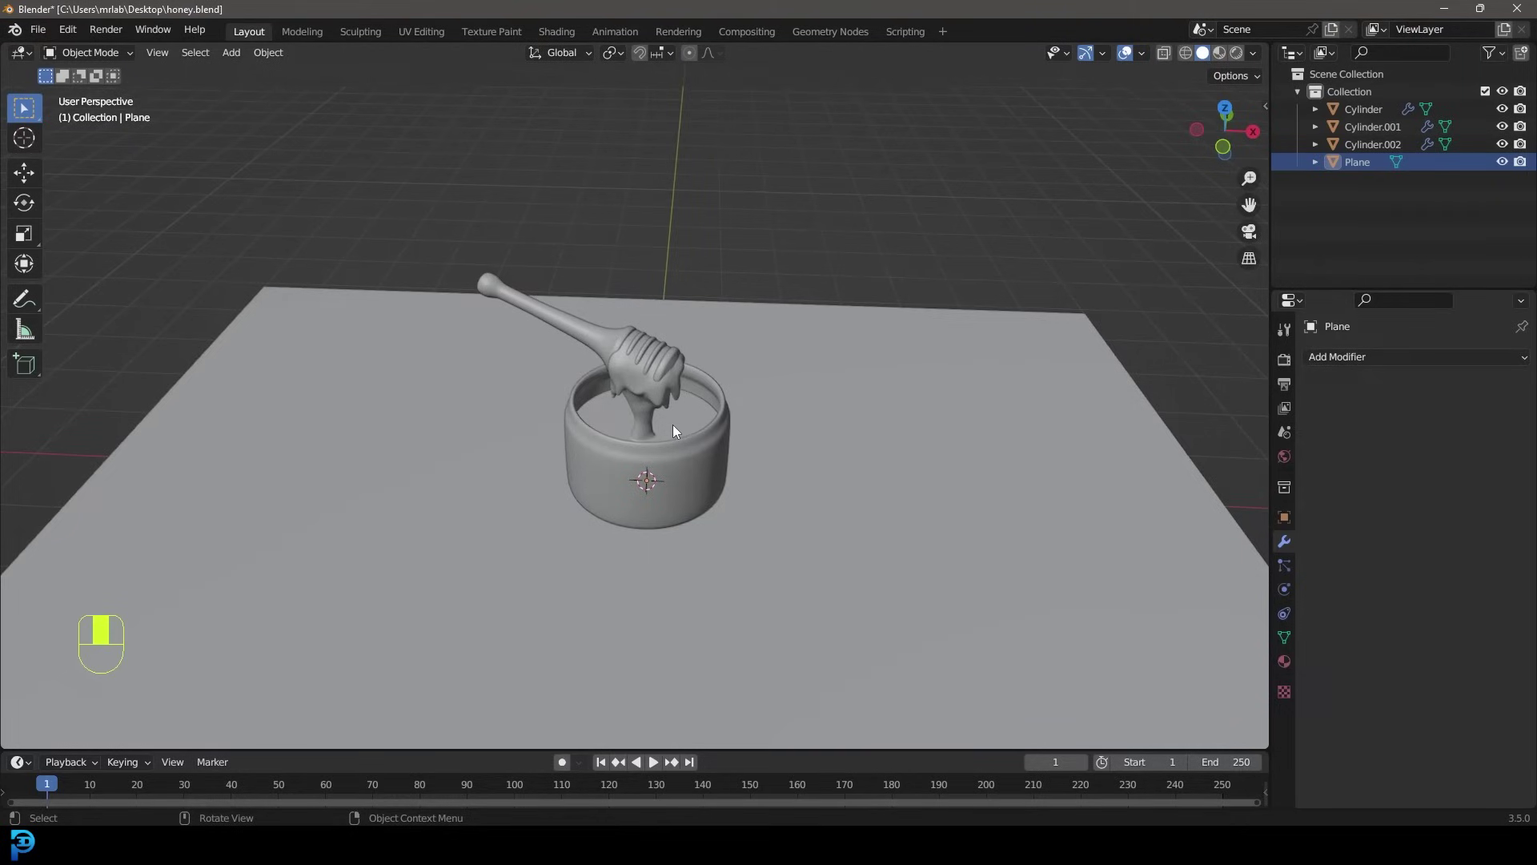
Switch rendering to Cycles on GPU Compute with 50 max samples
{"action": "middle_click_drag", "start_coordinate": [672, 431], "coordinate": [893, 371]}
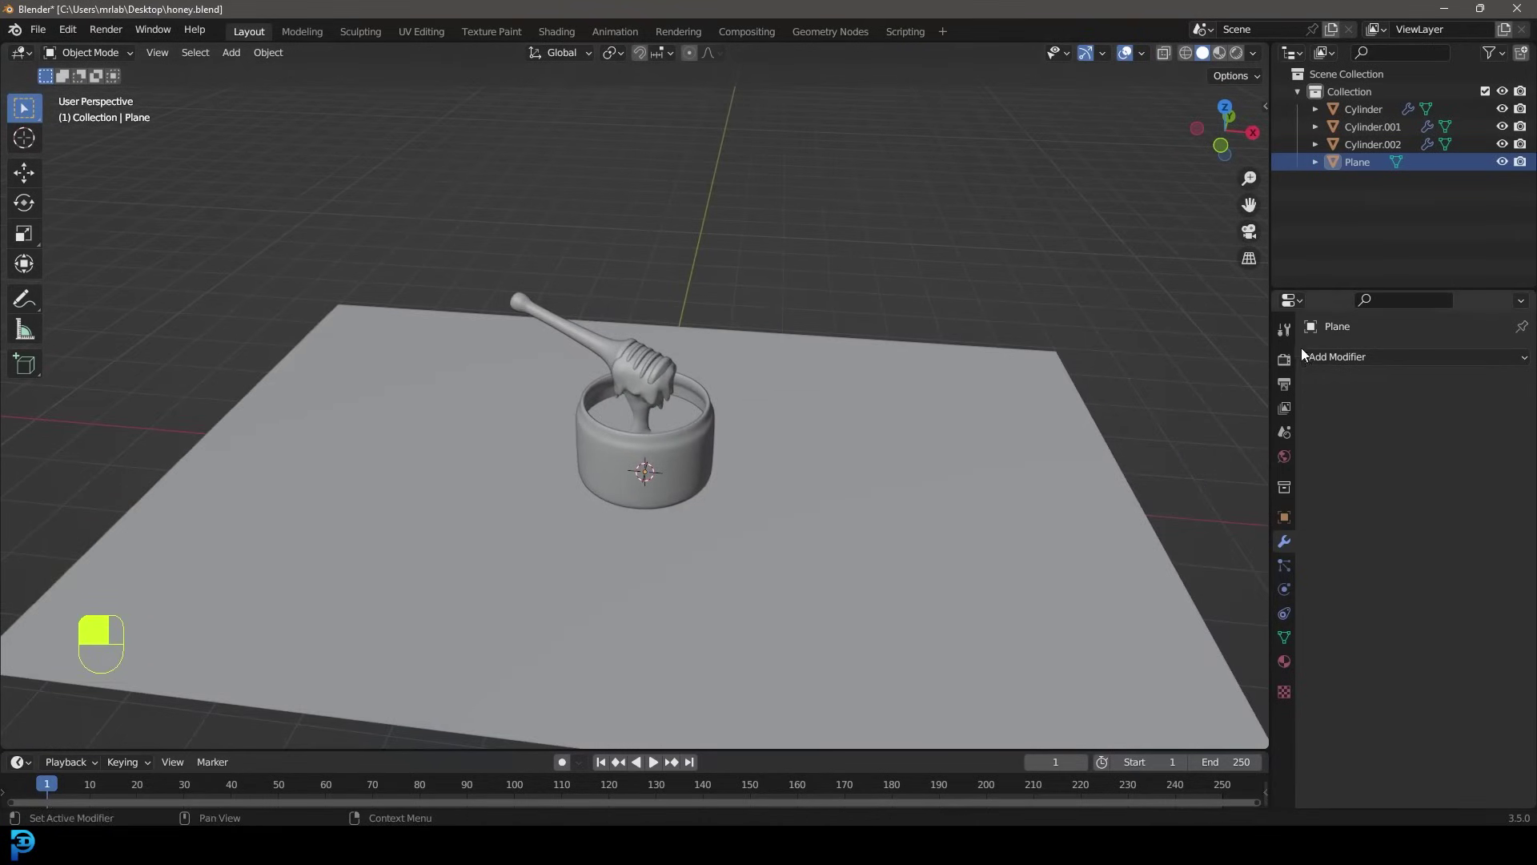
{"action": "left_click", "coordinate": [1286, 362]}
{"action": "left_click", "coordinate": [1428, 360]}
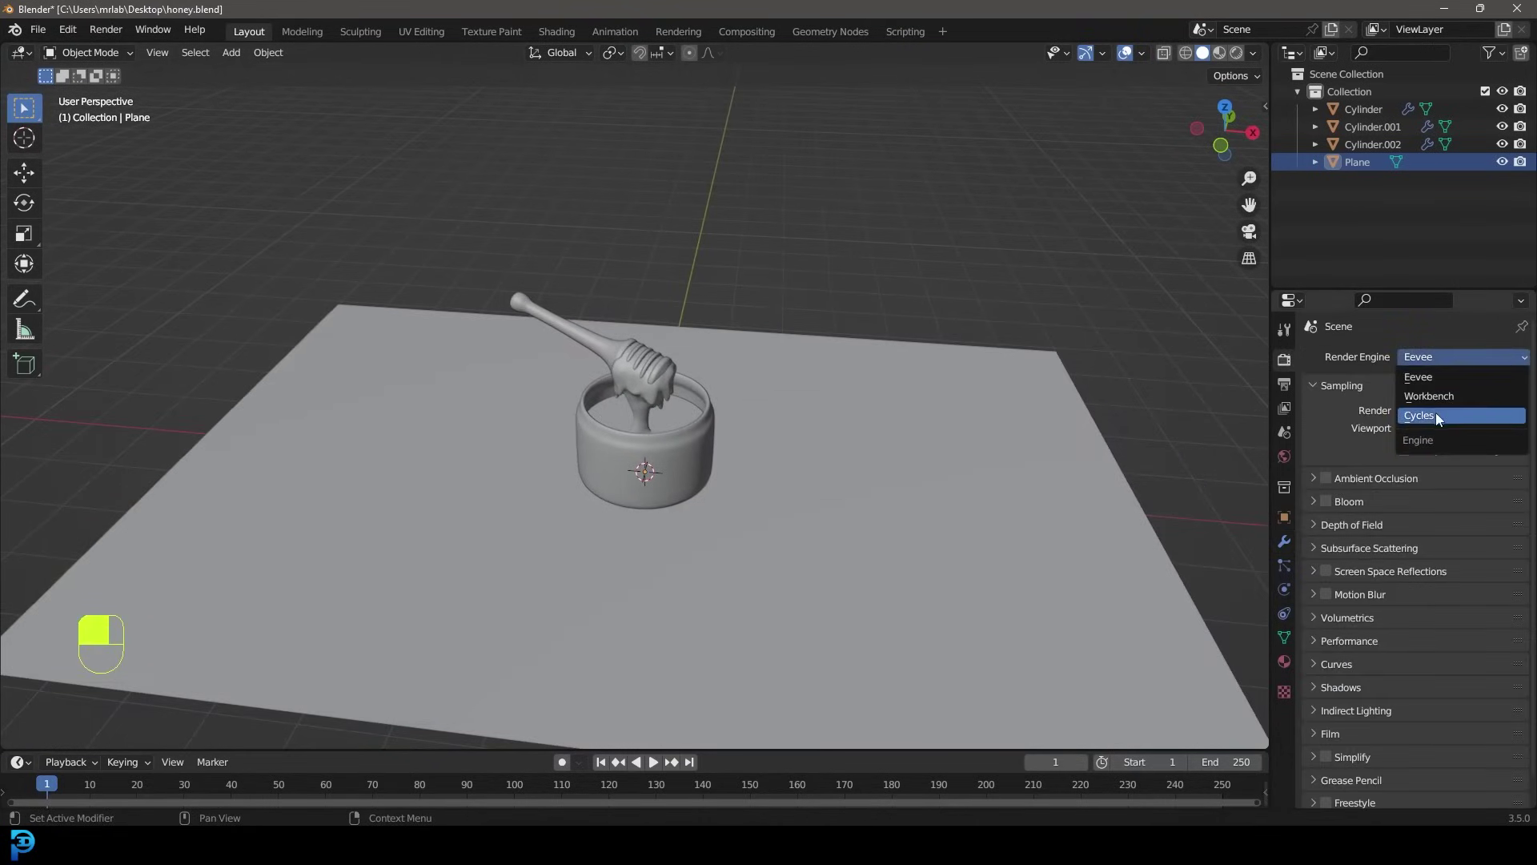
{"action": "left_click", "coordinate": [1443, 413]}
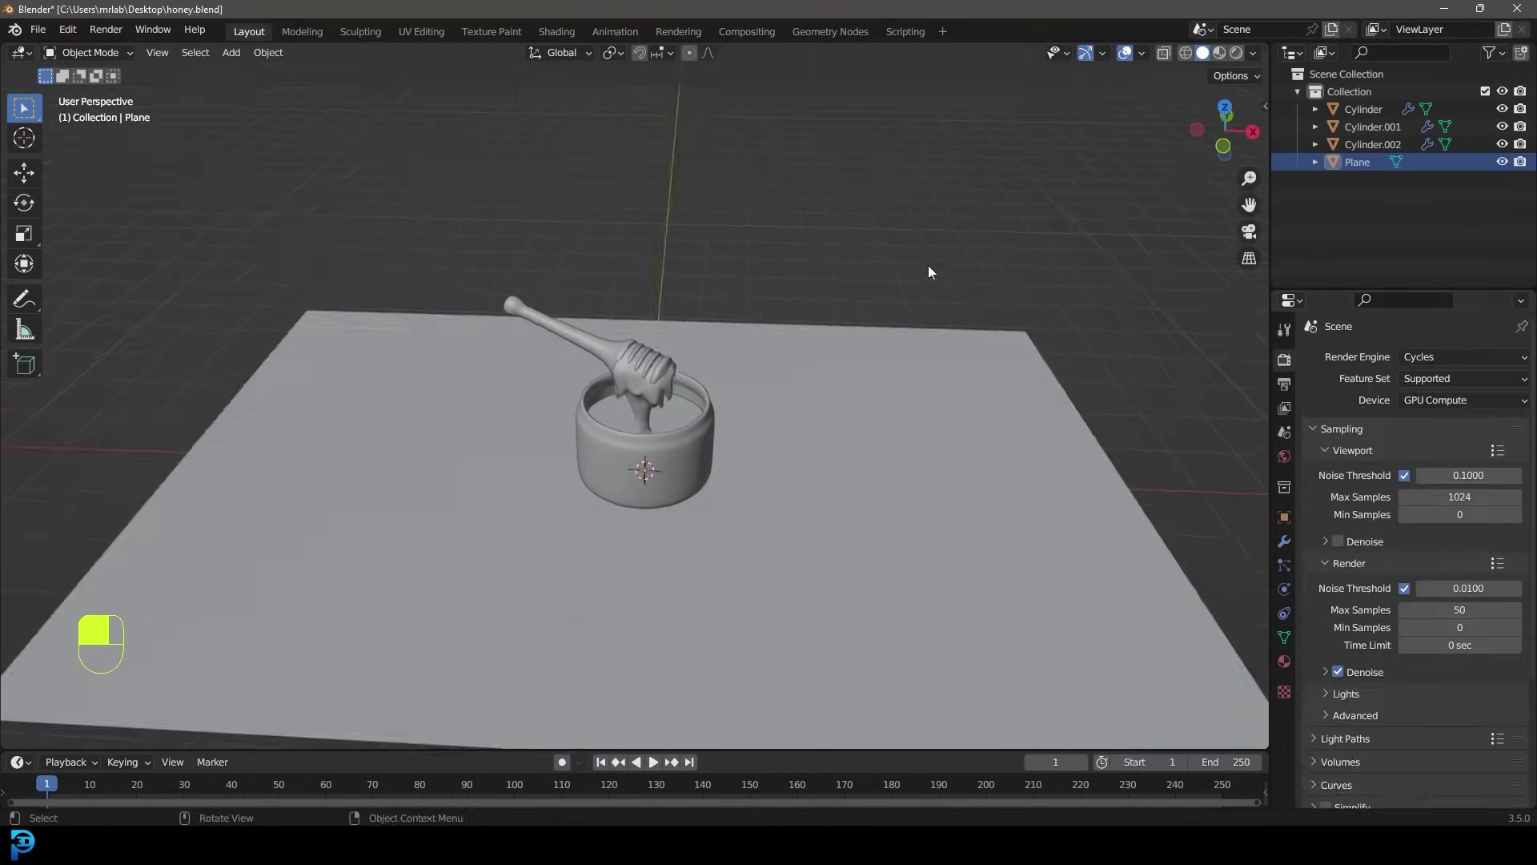
{"action": "left_click", "coordinate": [962, 383]}
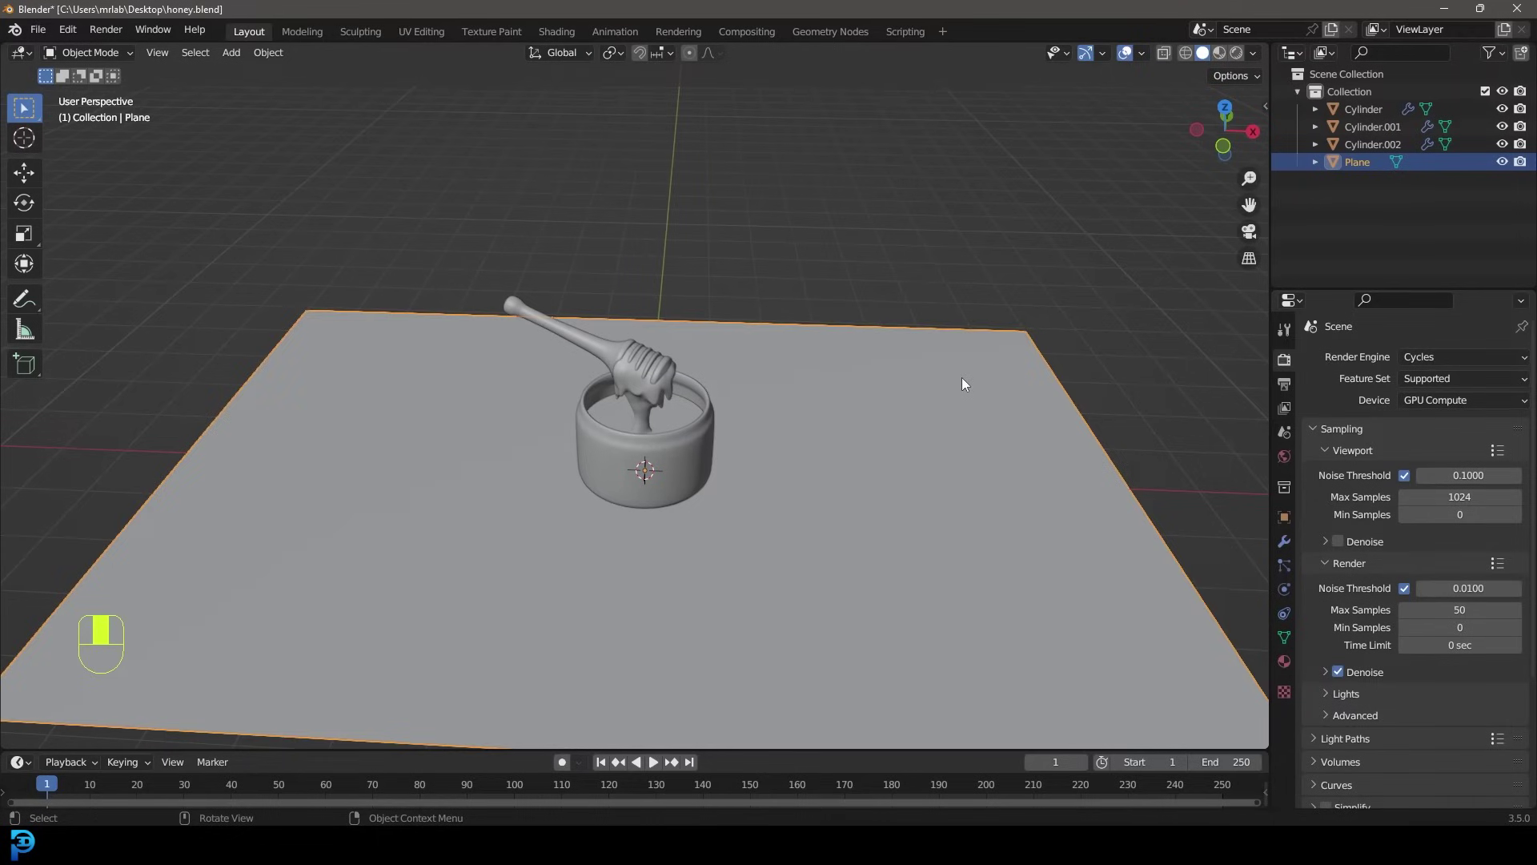
Give the floor plane the laminate_floor_03 material and preview materials in the viewport
{"action": "left_click", "coordinate": [1284, 662]}
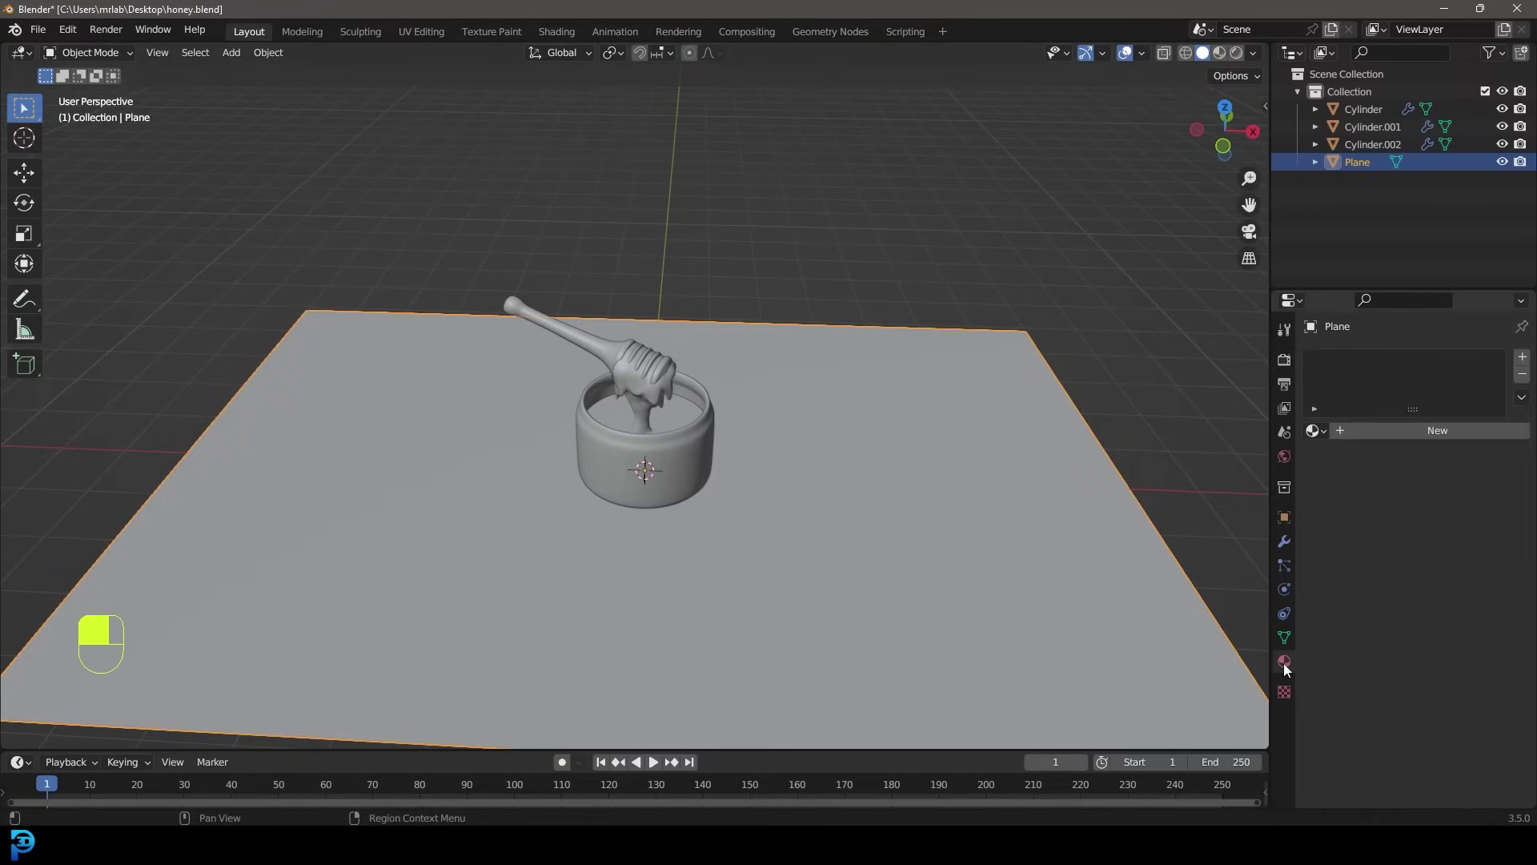
{"action": "left_click", "coordinate": [1315, 437]}
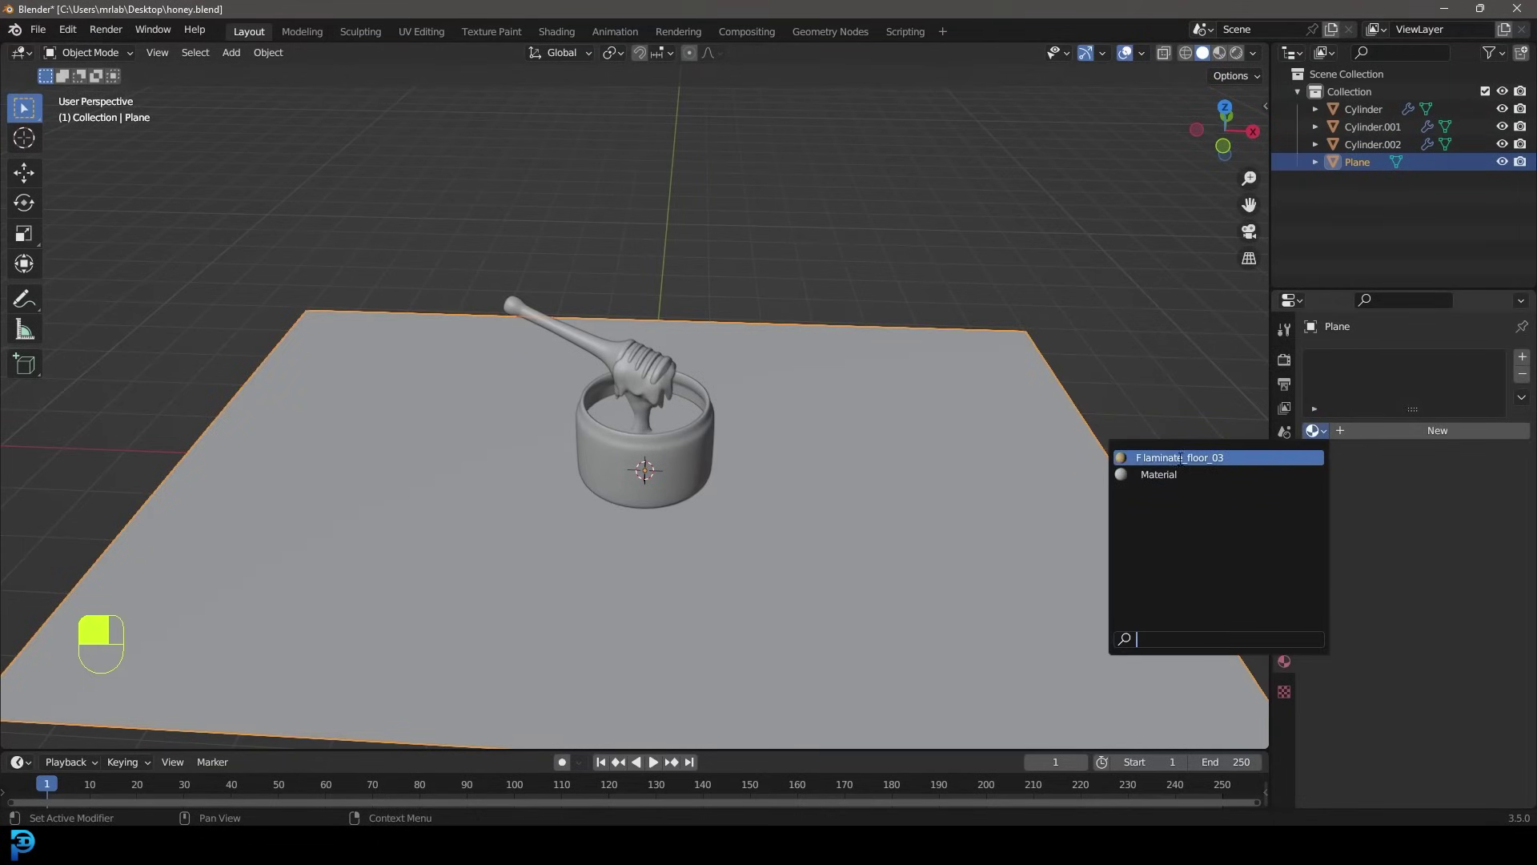
{"action": "left_click", "coordinate": [1180, 456]}
{"action": "scroll", "coordinate": [818, 410], "scroll_direction": "down", "scroll_amount": 3}
{"action": "scroll", "coordinate": [818, 407], "scroll_direction": "up", "scroll_amount": 2}
{"action": "key", "text": "z"}
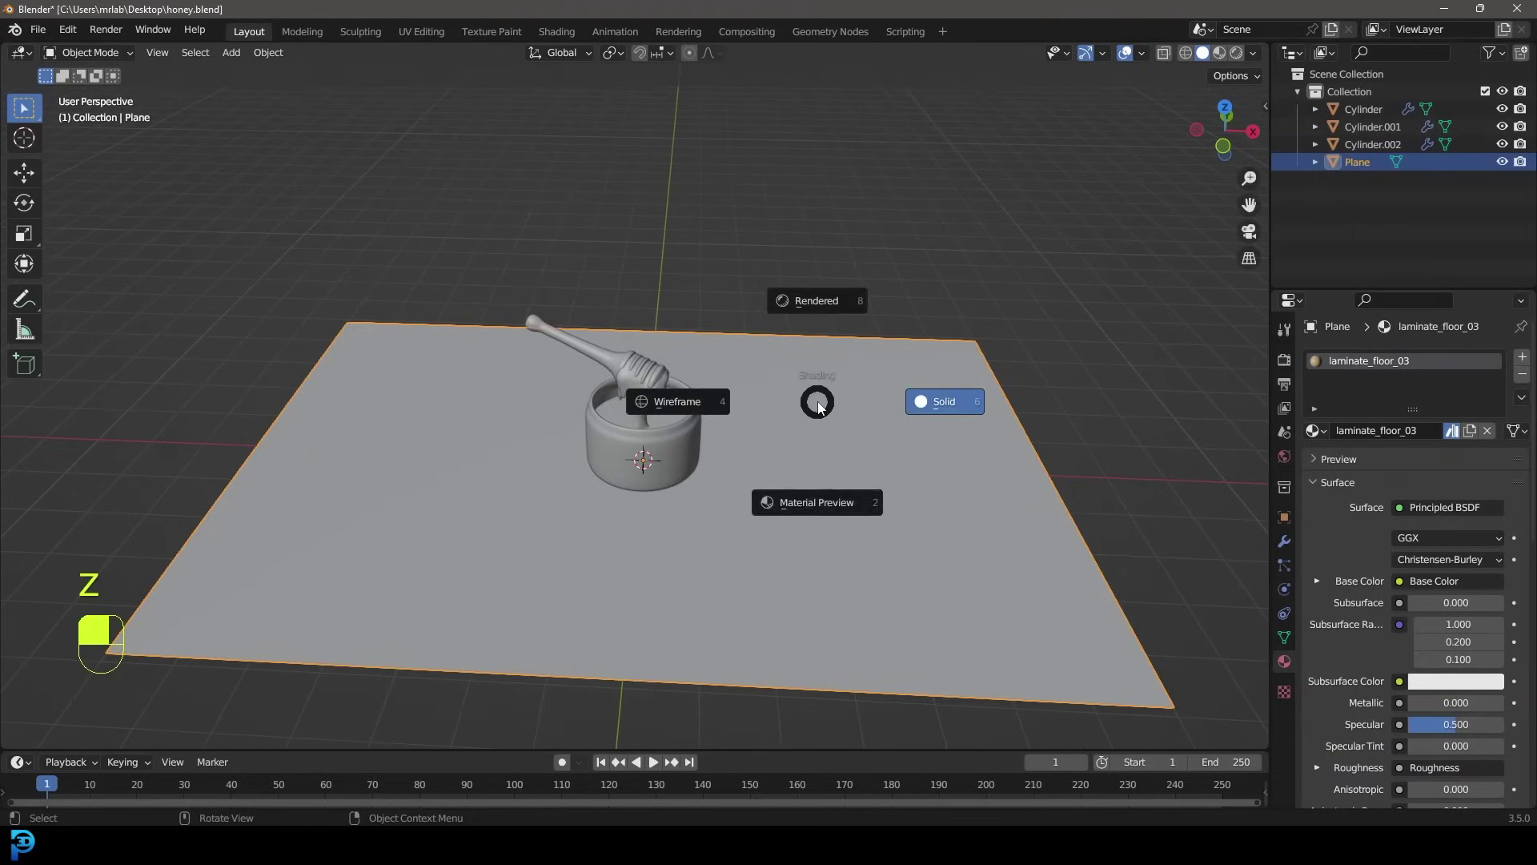
{"action": "left_click", "coordinate": [877, 501]}
Select the honey dipper and assign it the laminate_floor_03 material
{"action": "mouse_move", "coordinate": [909, 506]}
{"action": "middle_mouse_down"}
{"action": "mouse_move", "coordinate": [757, 458]}
{"action": "mouse_move", "coordinate": [920, 475]}
{"action": "middle_mouse_up"}
{"action": "scroll", "coordinate": [590, 312], "scroll_direction": "up", "scroll_amount": 3}
{"action": "left_click", "coordinate": [527, 291]}
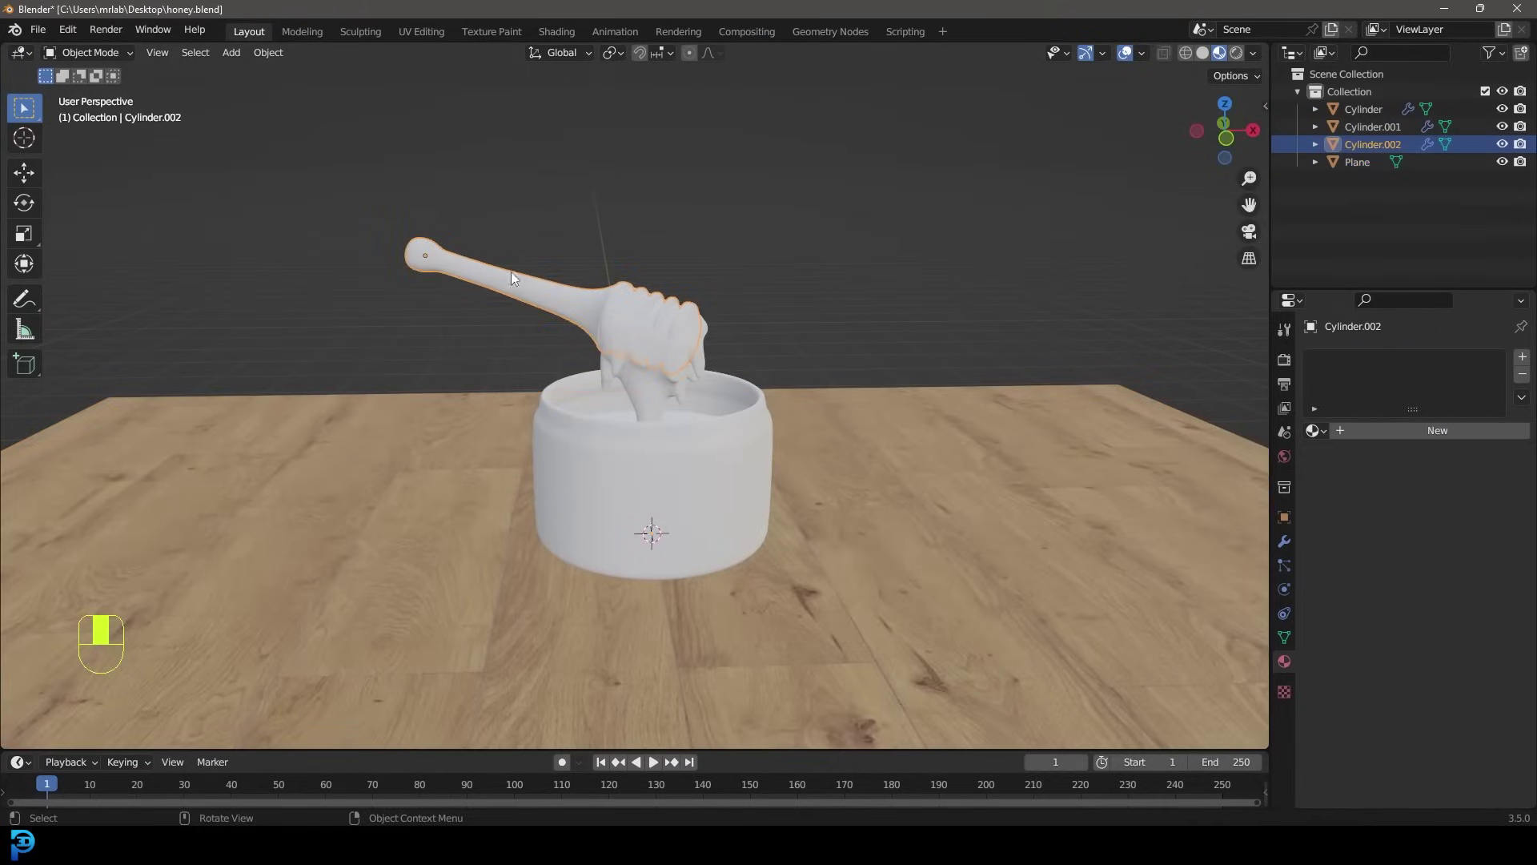
{"action": "left_click", "coordinate": [1316, 430]}
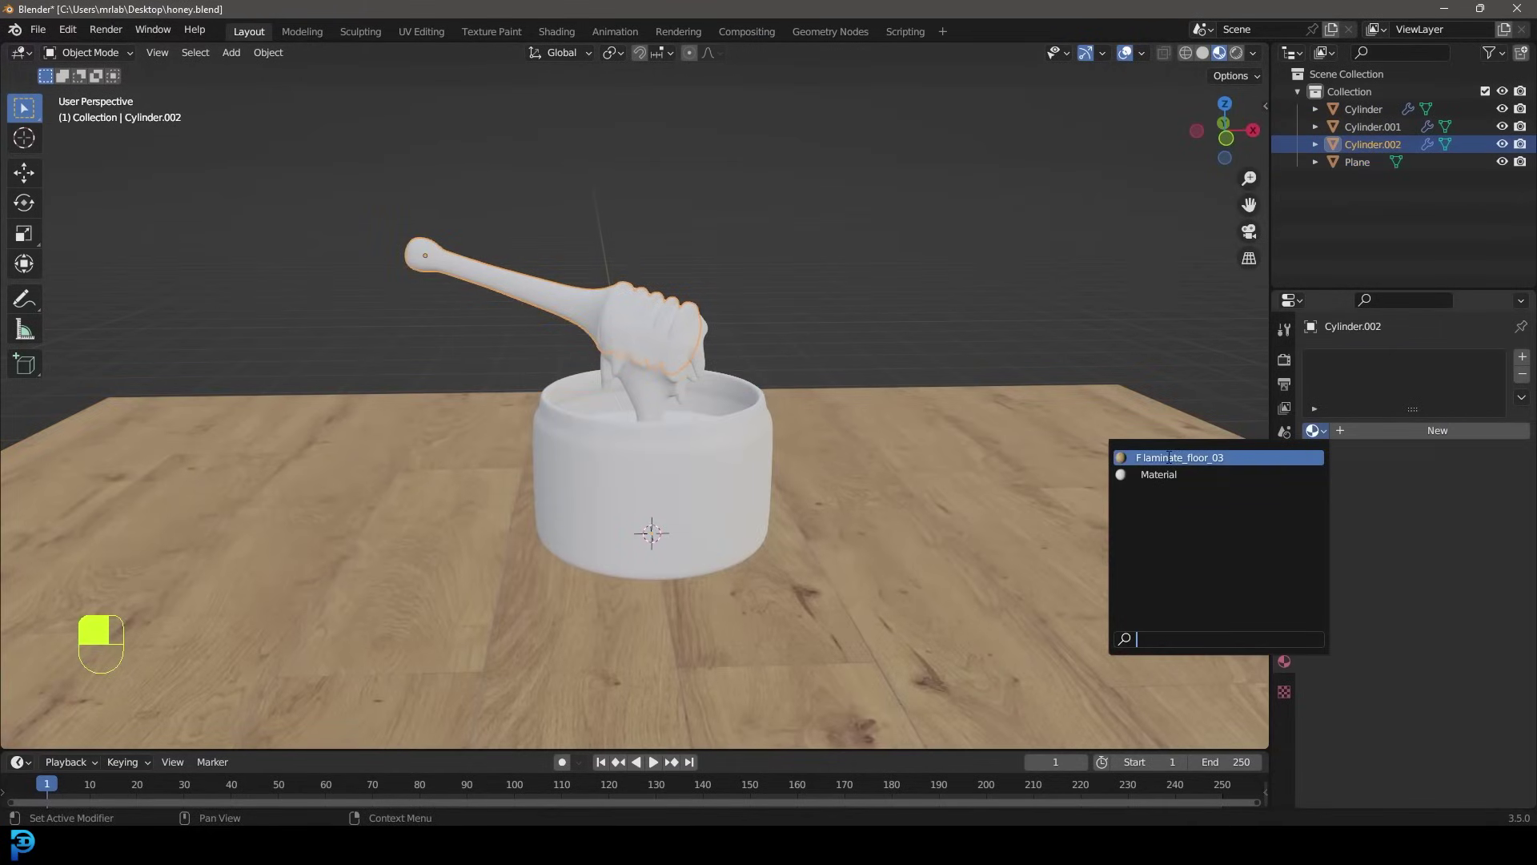
{"action": "left_click", "coordinate": [1200, 461]}
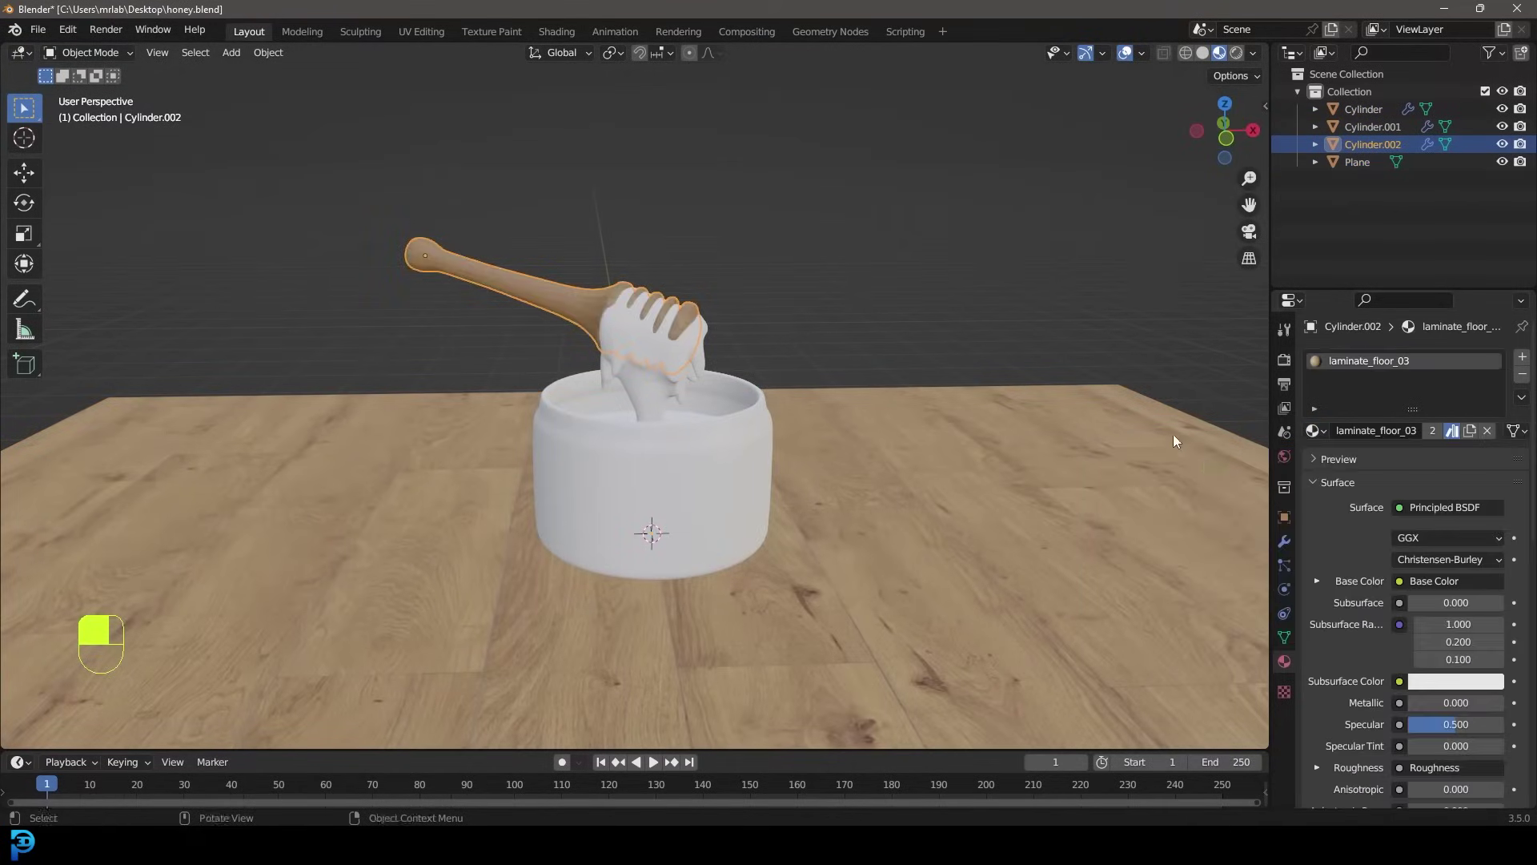
{"action": "scroll", "coordinate": [645, 364], "scroll_direction": "down", "scroll_amount": 3}
{"action": "scroll", "coordinate": [645, 363], "scroll_direction": "up", "scroll_amount": 1}
Project the dipper's UVs from the view so the wood grain shows
{"action": "key", "text": "Tab"}
{"action": "scroll", "coordinate": [646, 363], "scroll_direction": "up", "scroll_amount": 4}
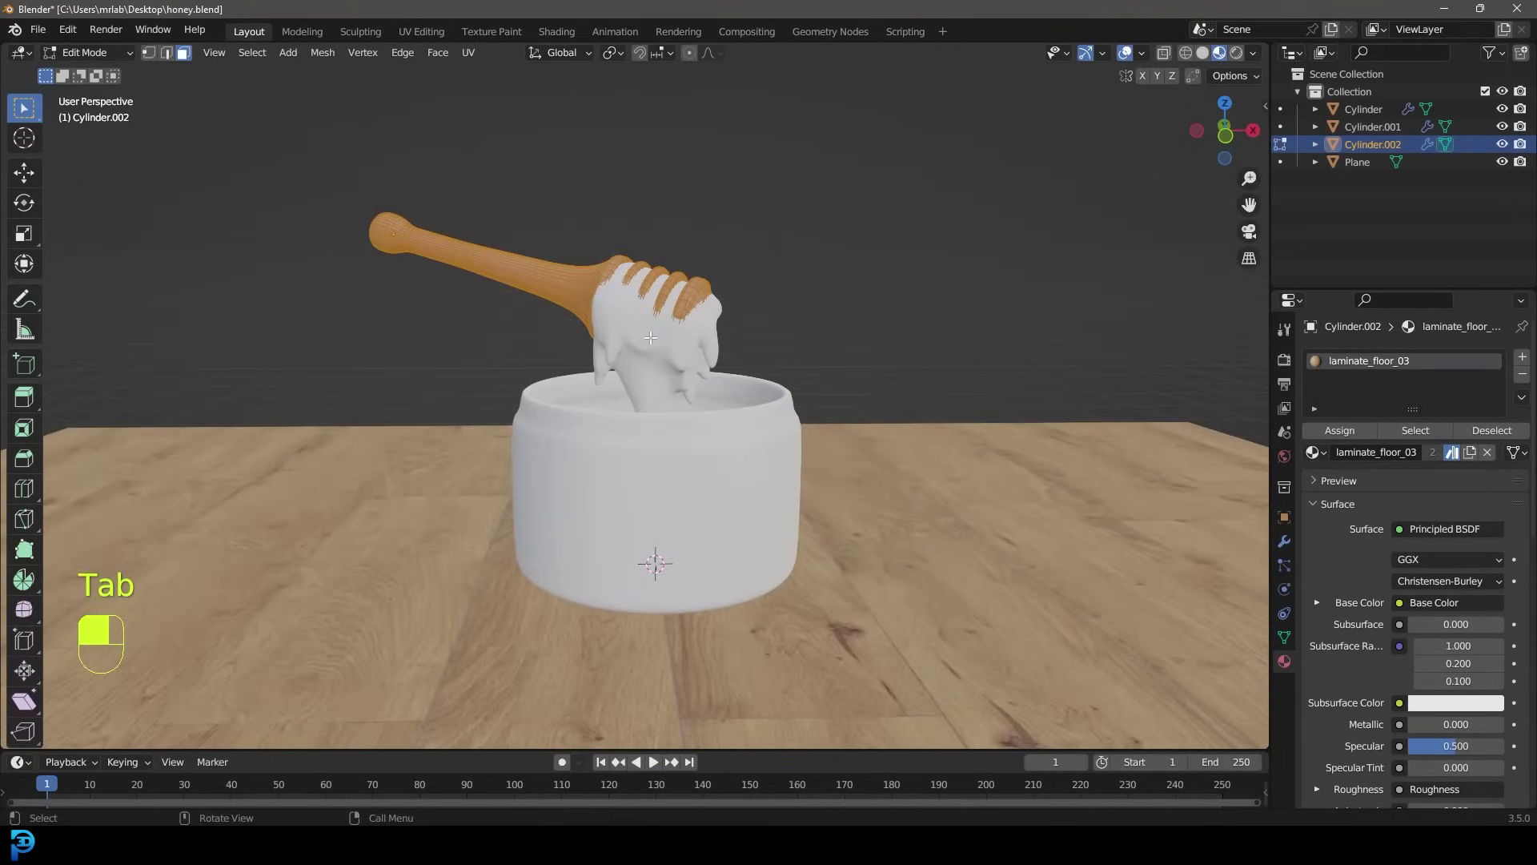
{"action": "key", "text": "u"}
{"action": "left_click", "coordinate": [620, 482]}
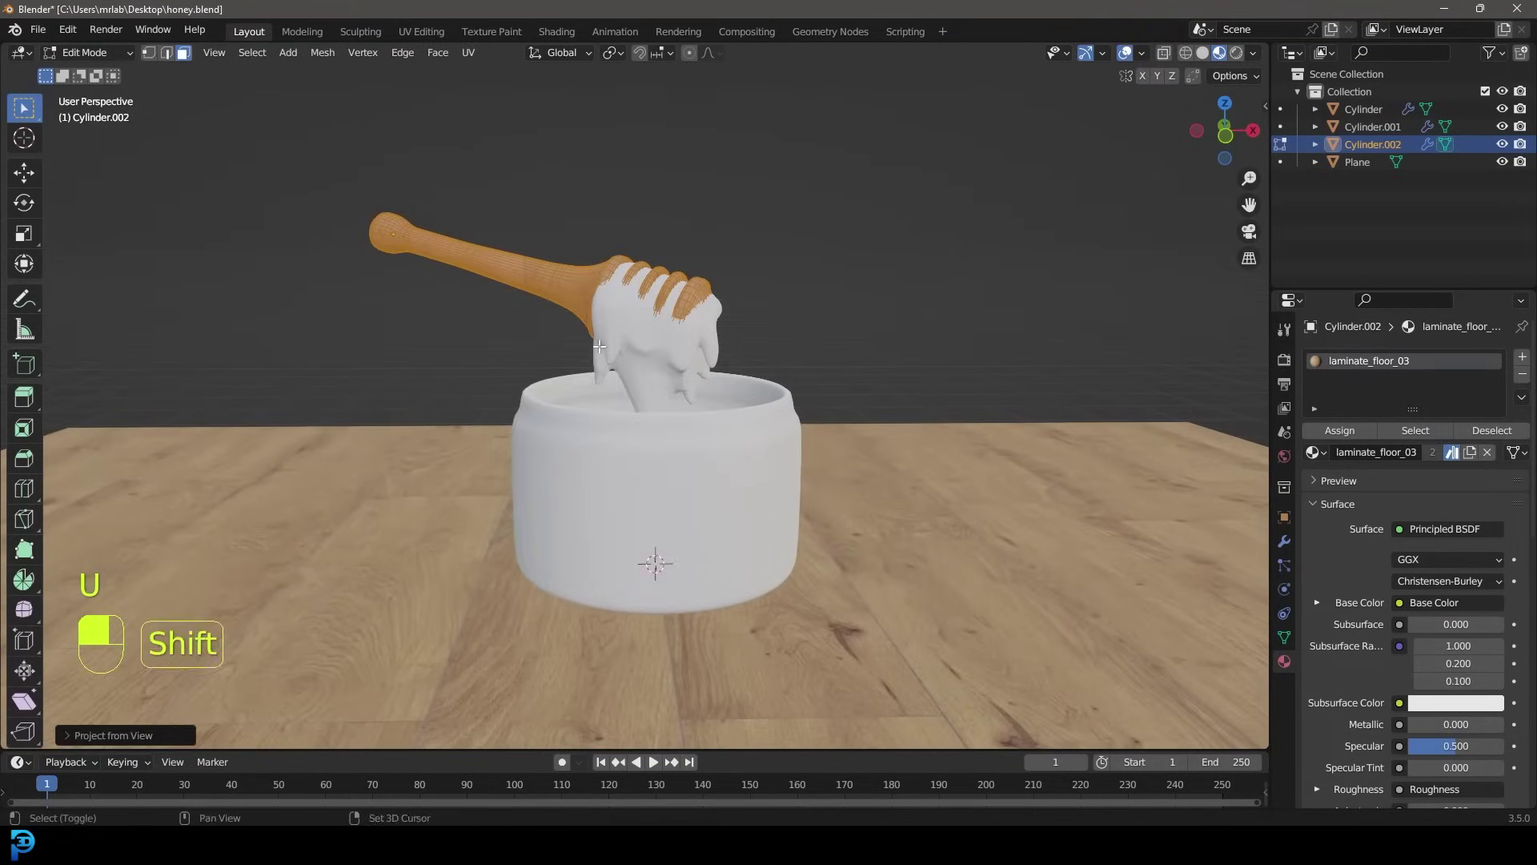
{"action": "scroll", "coordinate": [638, 247], "scroll_direction": "up", "scroll_amount": 3}
{"action": "key", "text": "Tab"}
{"action": "middle_click_drag", "start_coordinate": [827, 323], "coordinate": [886, 395]}
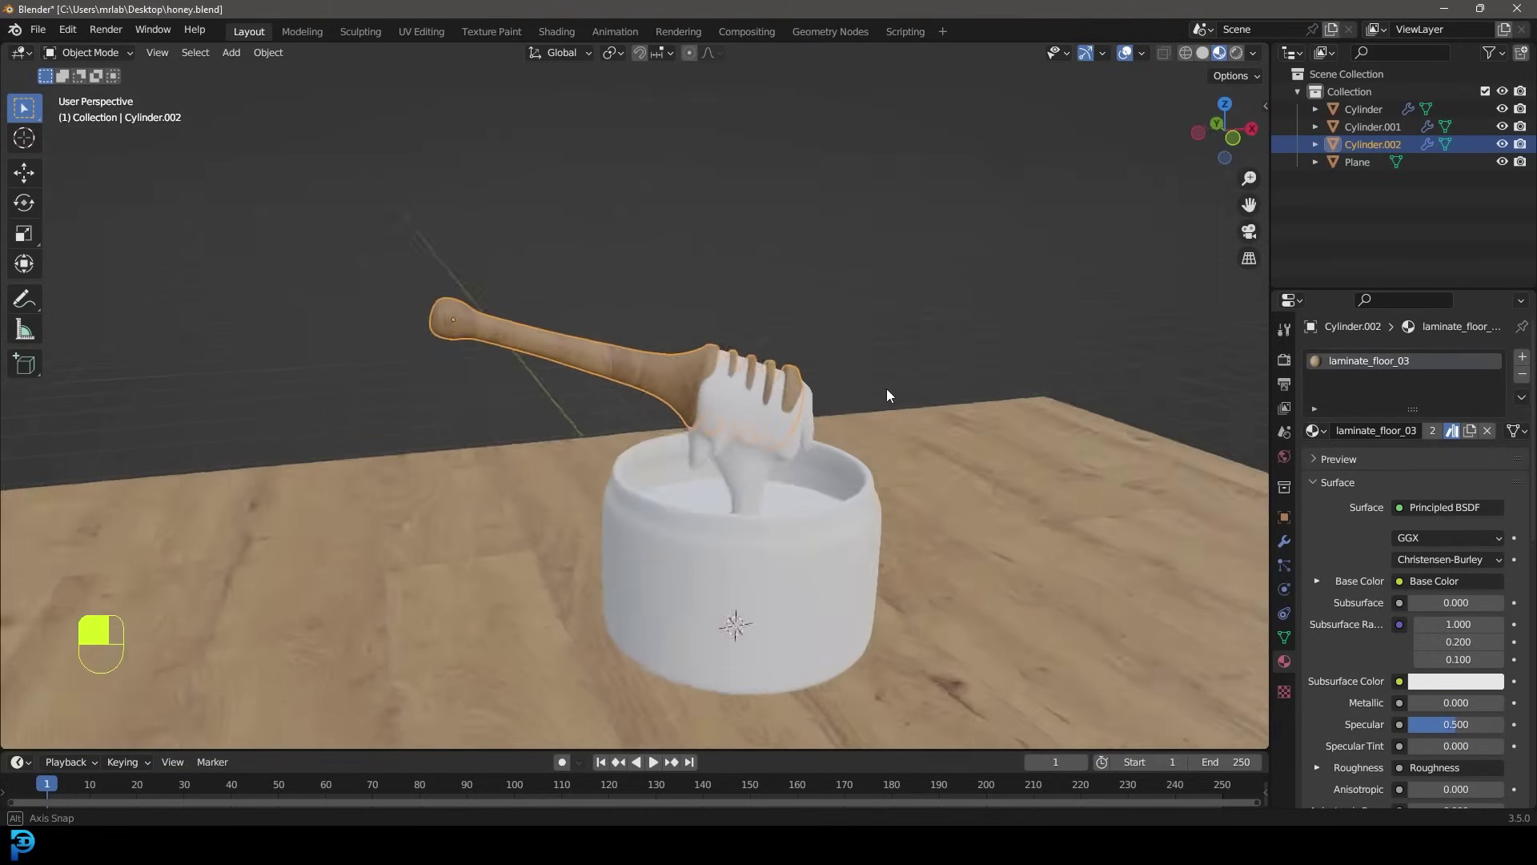
{"action": "scroll", "coordinate": [886, 387], "scroll_direction": "down", "scroll_amount": 6}
Make the floor's material single-user and rename it 'floor standalone'
{"action": "left_click", "coordinate": [848, 437]}
{"action": "scroll", "coordinate": [853, 435], "scroll_direction": "up", "scroll_amount": 3}
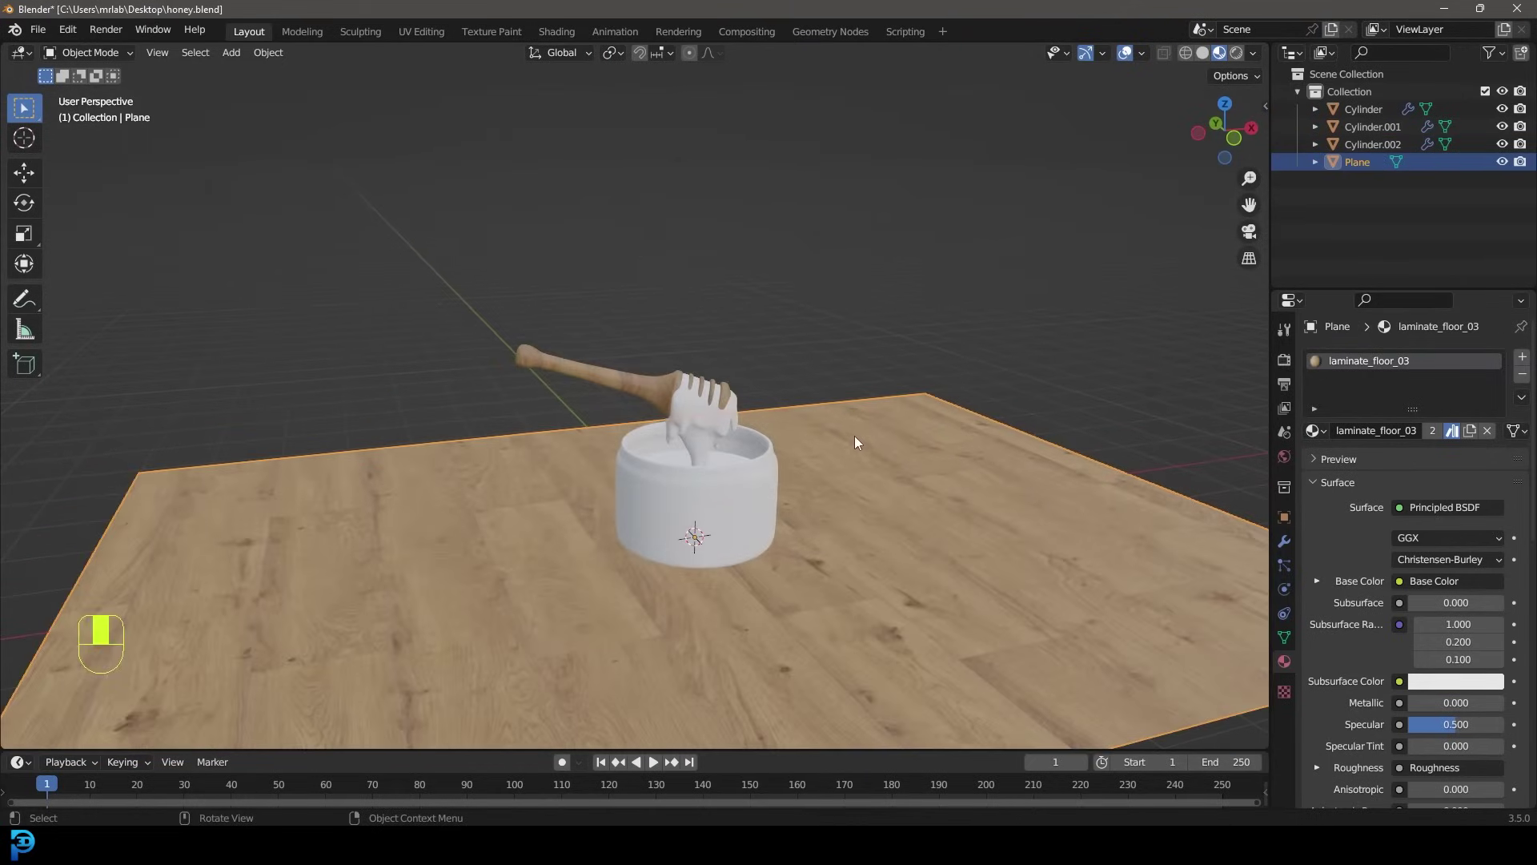
{"action": "left_click", "coordinate": [1433, 433]}
{"action": "left_click", "coordinate": [1393, 430]}
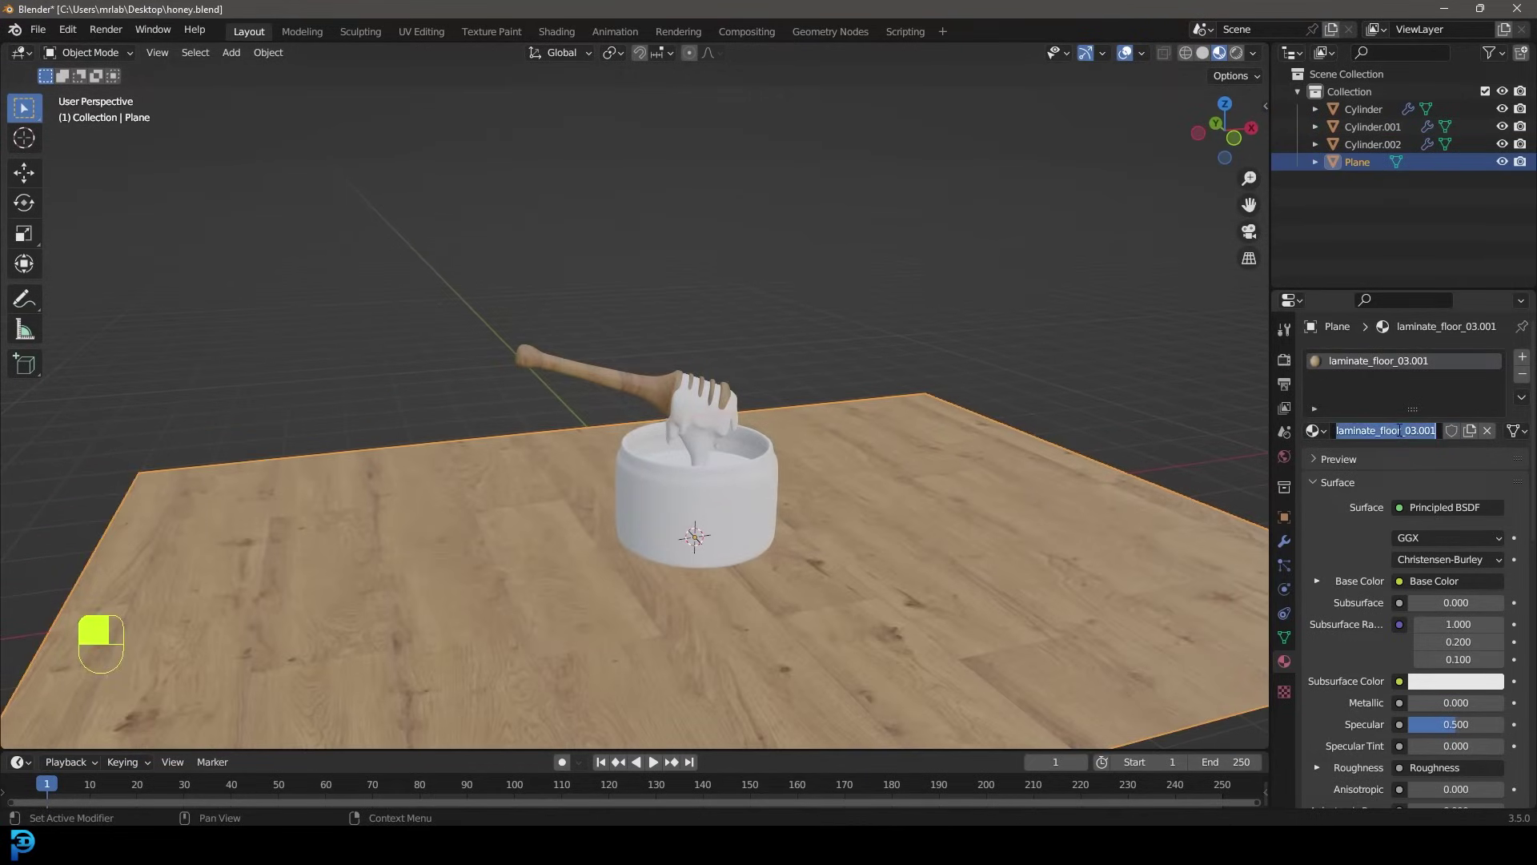
{"action": "type", "text": "floor standalone"}
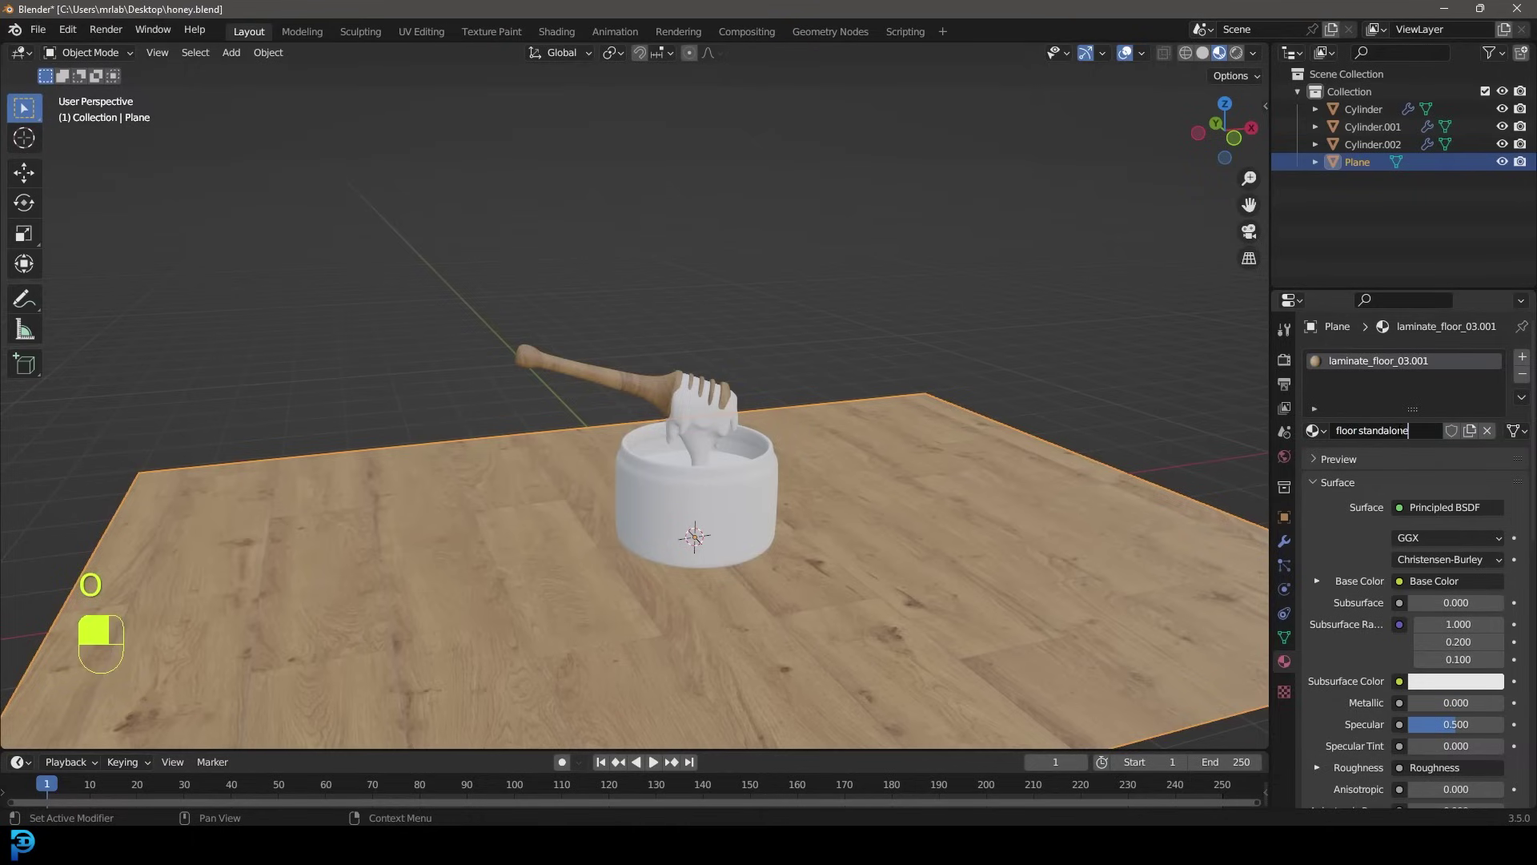
{"action": "key", "text": "Return"}
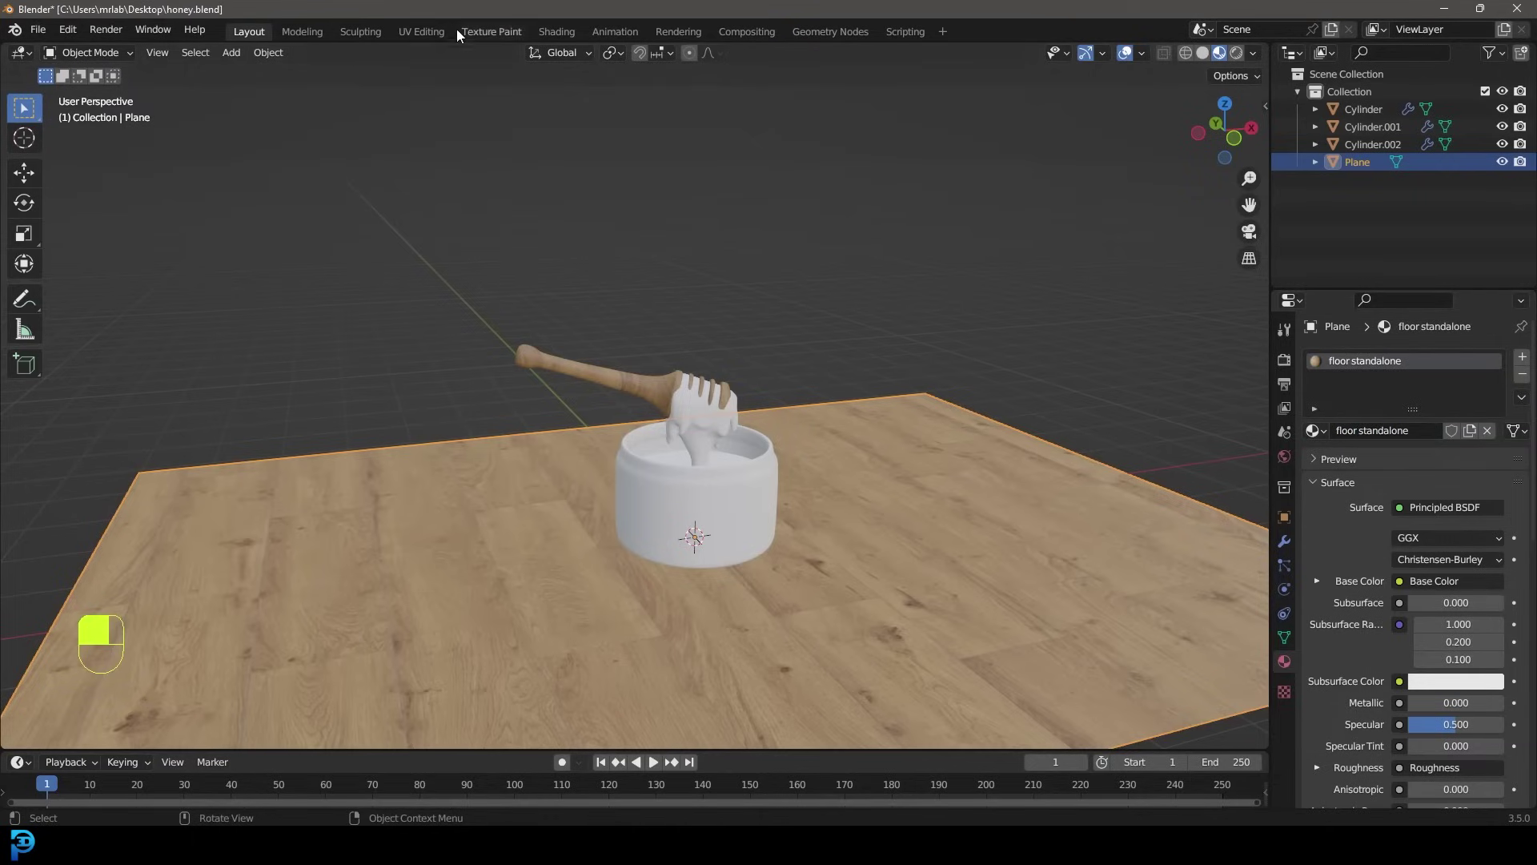
In the Shading workspace, insert a ColorRamp node into the floor's Base Color
{"action": "left_click", "coordinate": [556, 32]}
{"action": "scroll", "coordinate": [737, 680], "scroll_direction": "up", "scroll_amount": 3}
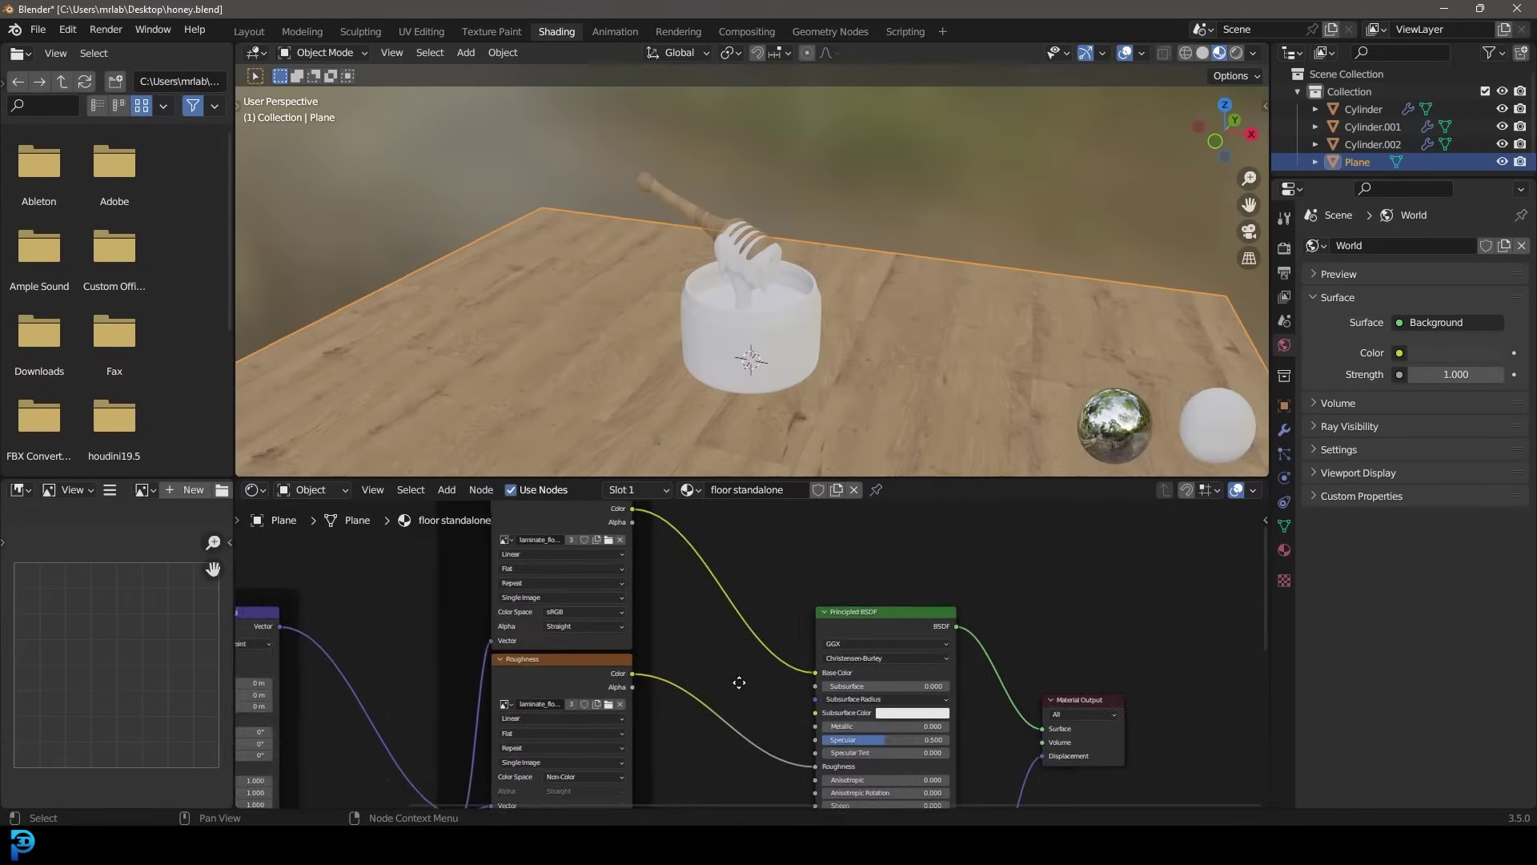
{"action": "scroll", "coordinate": [733, 621], "scroll_direction": "up", "scroll_amount": 2}
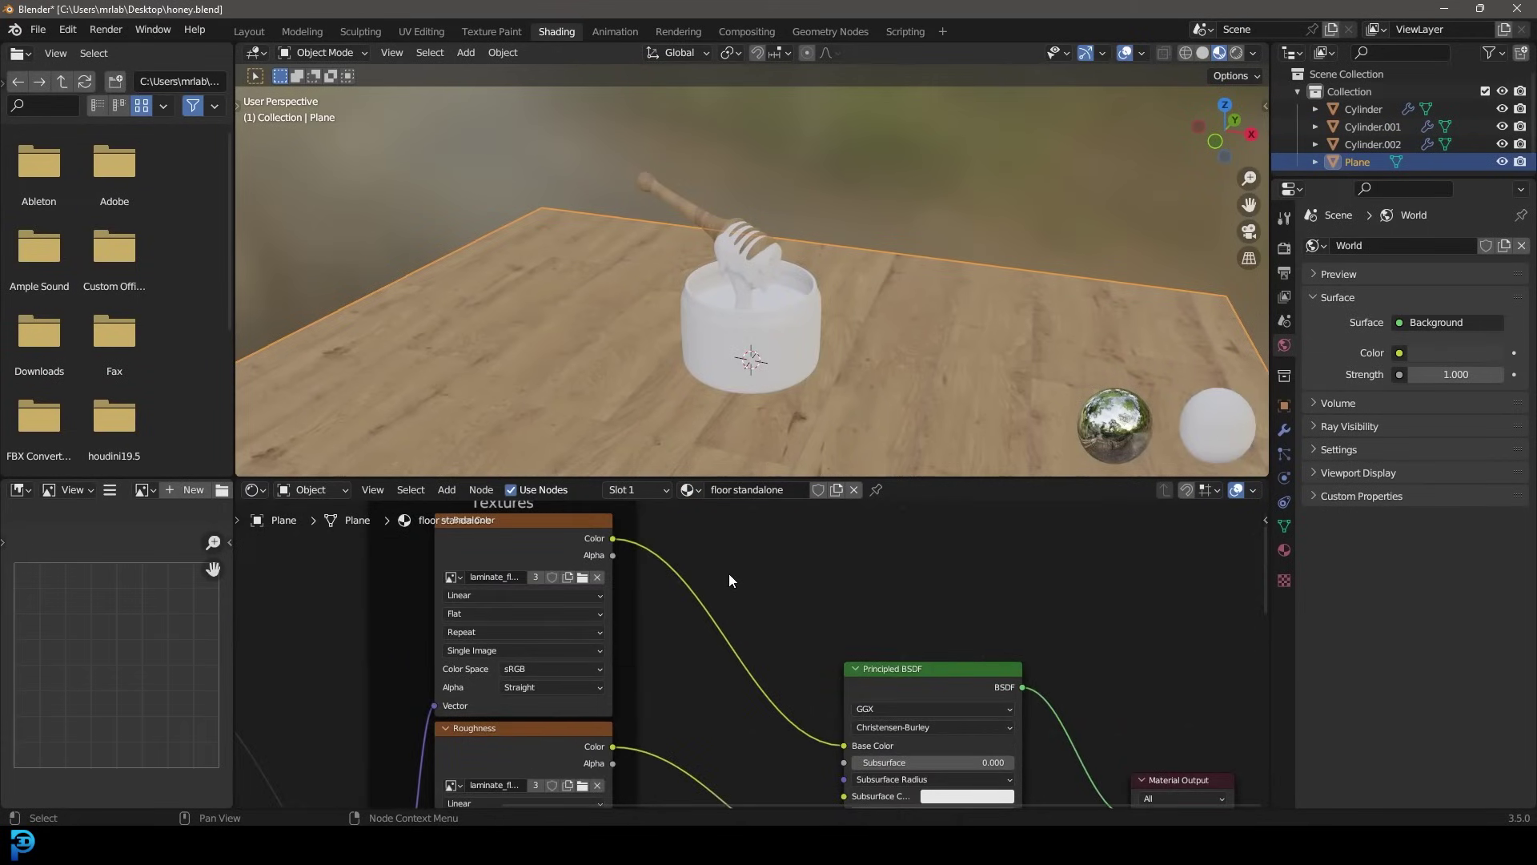
{"action": "key", "text": "shift+a"}
{"action": "left_click", "coordinate": [725, 573]}
{"action": "type", "text": "ramp"}
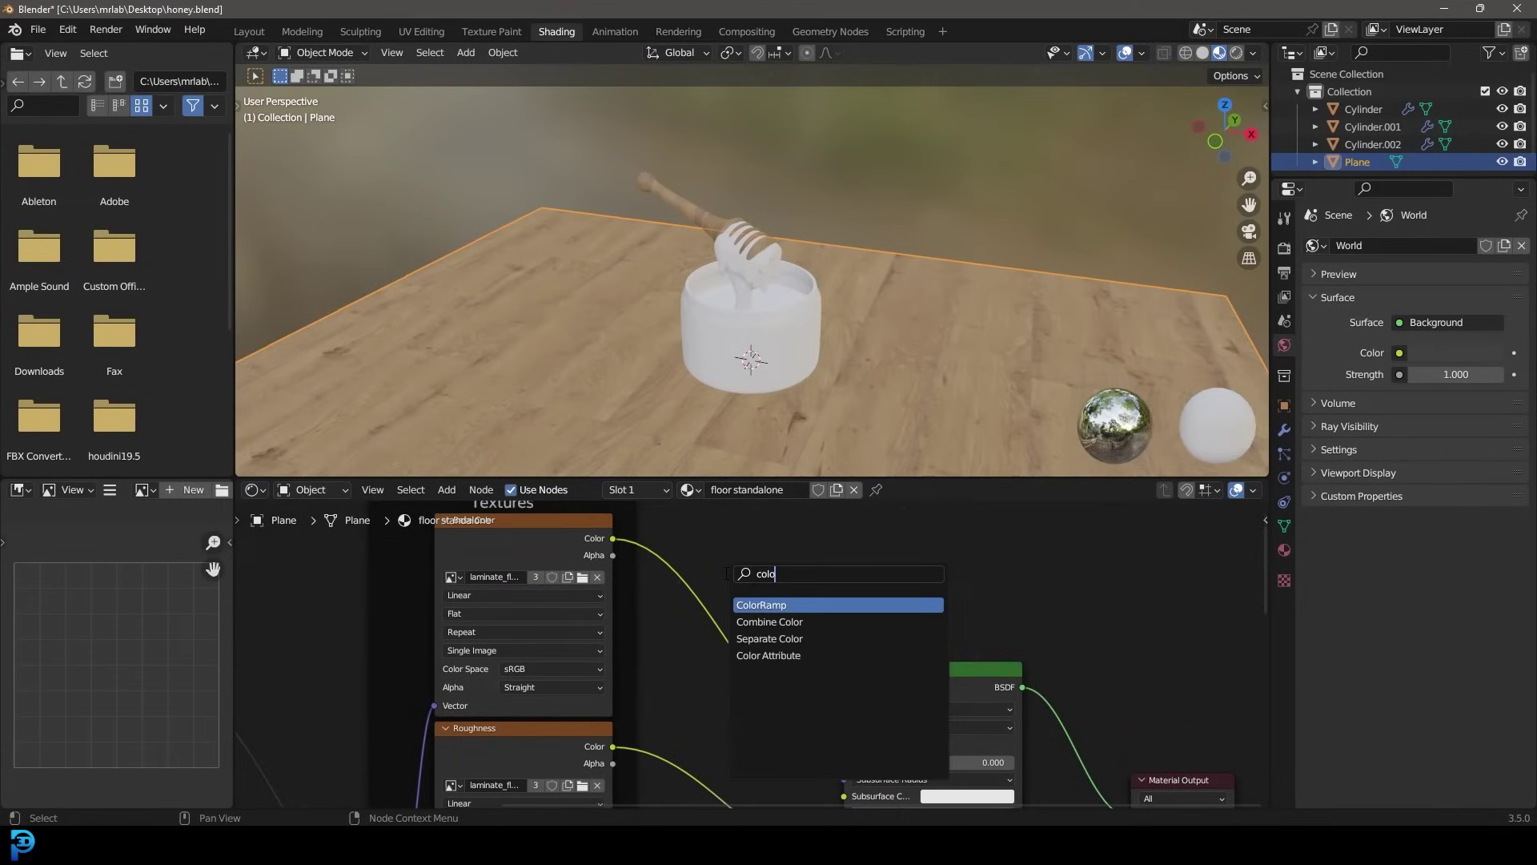
{"action": "key", "text": "Return"}
{"action": "left_click", "coordinate": [679, 595]}
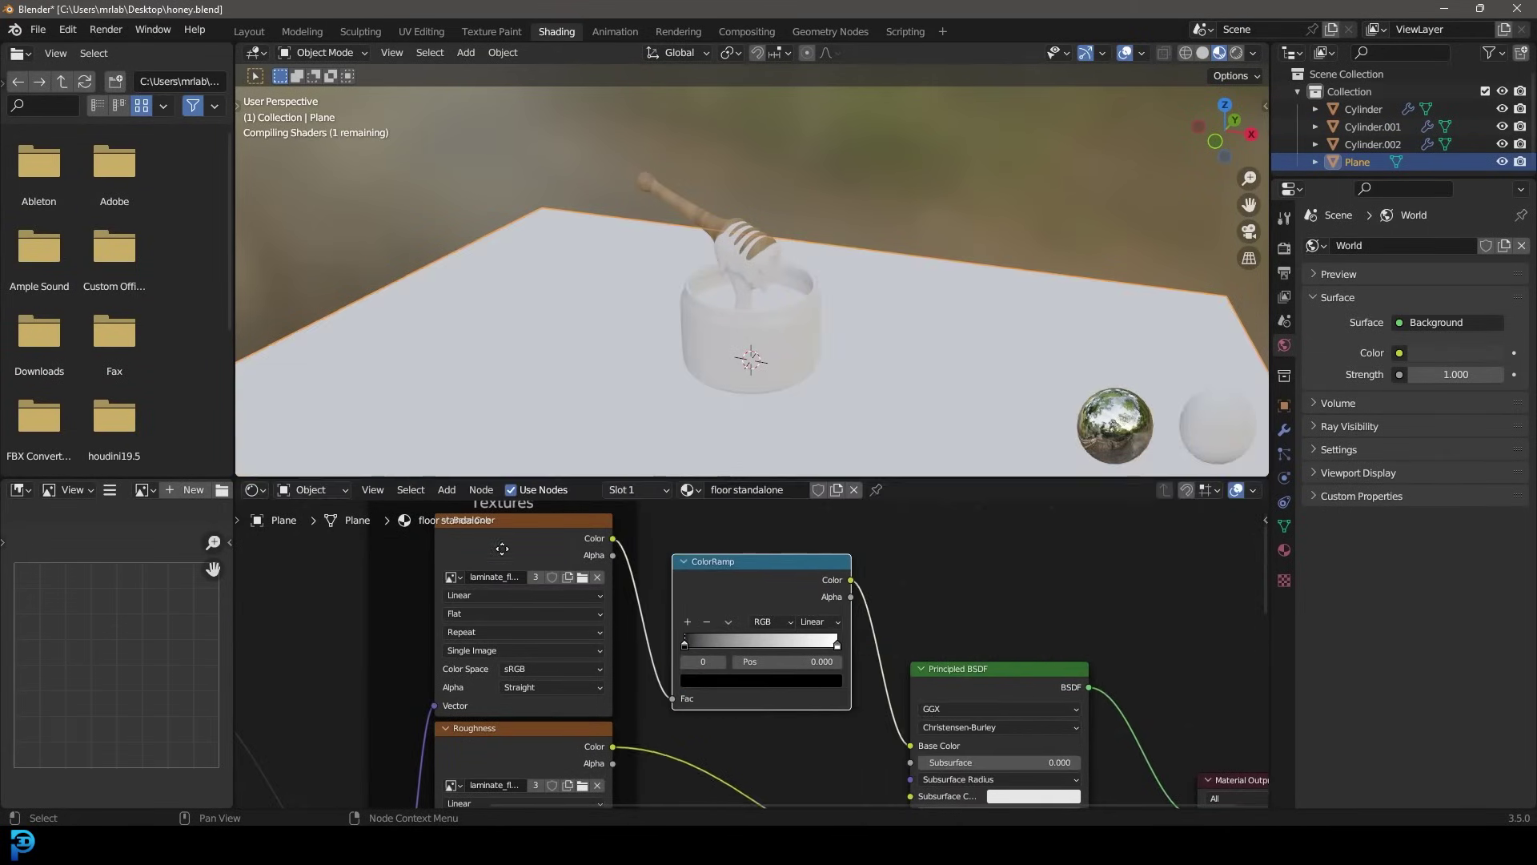
Move the white ramp stop to about 0.81 and lower its Value to 0.424
{"action": "middle_click_drag", "start_coordinate": [502, 549], "coordinate": [550, 613]}
{"action": "middle_click_drag", "start_coordinate": [951, 629], "coordinate": [940, 574]}
{"action": "left_click_drag", "start_coordinate": [871, 656], "coordinate": [842, 657]}
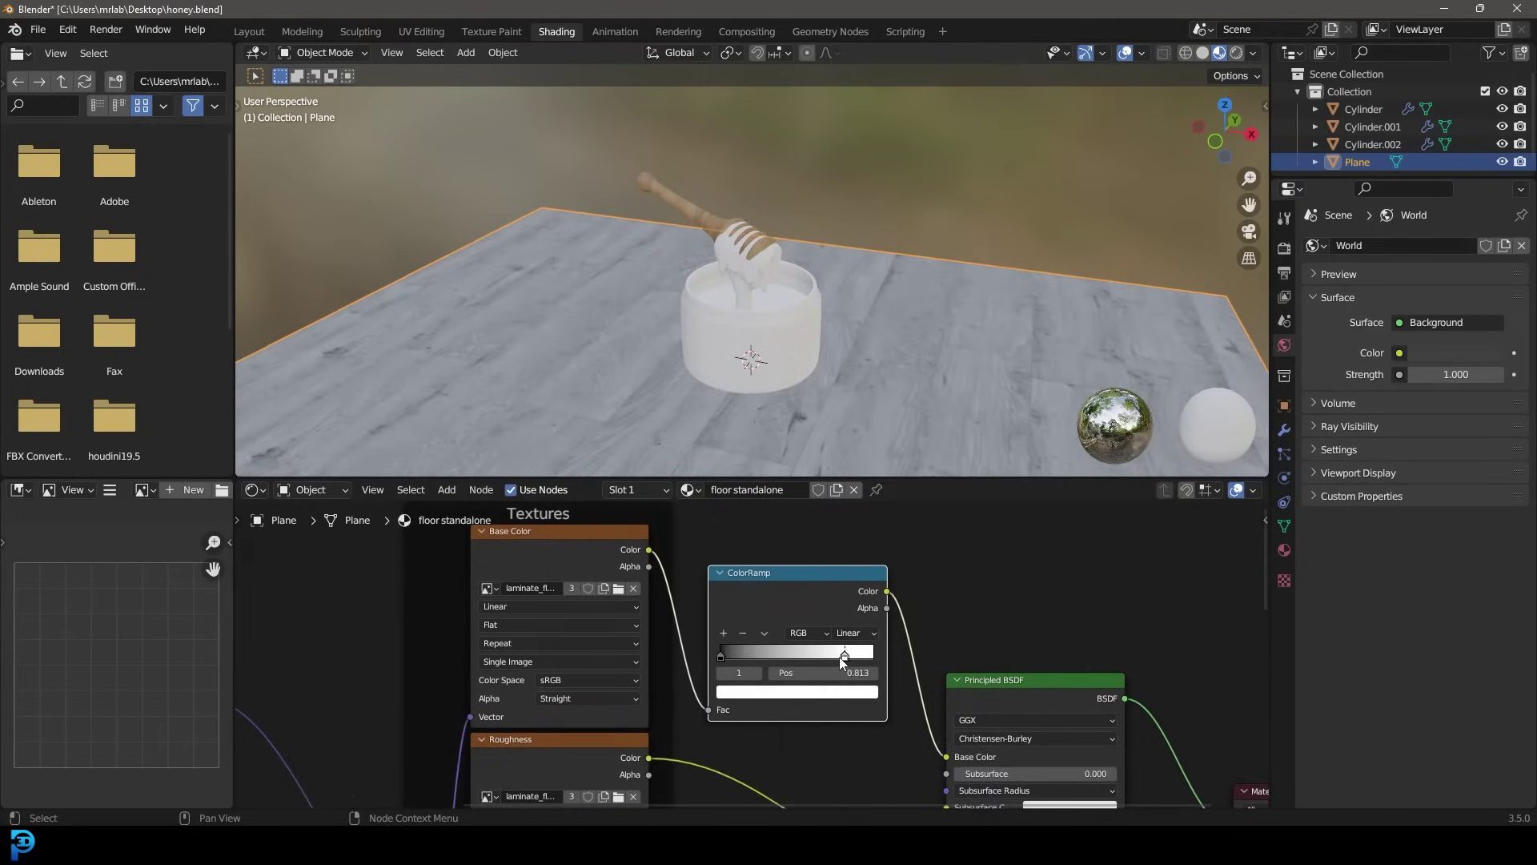
{"action": "left_click", "coordinate": [829, 701]}
{"action": "scroll", "coordinate": [775, 553], "scroll_direction": "down", "scroll_amount": 6}
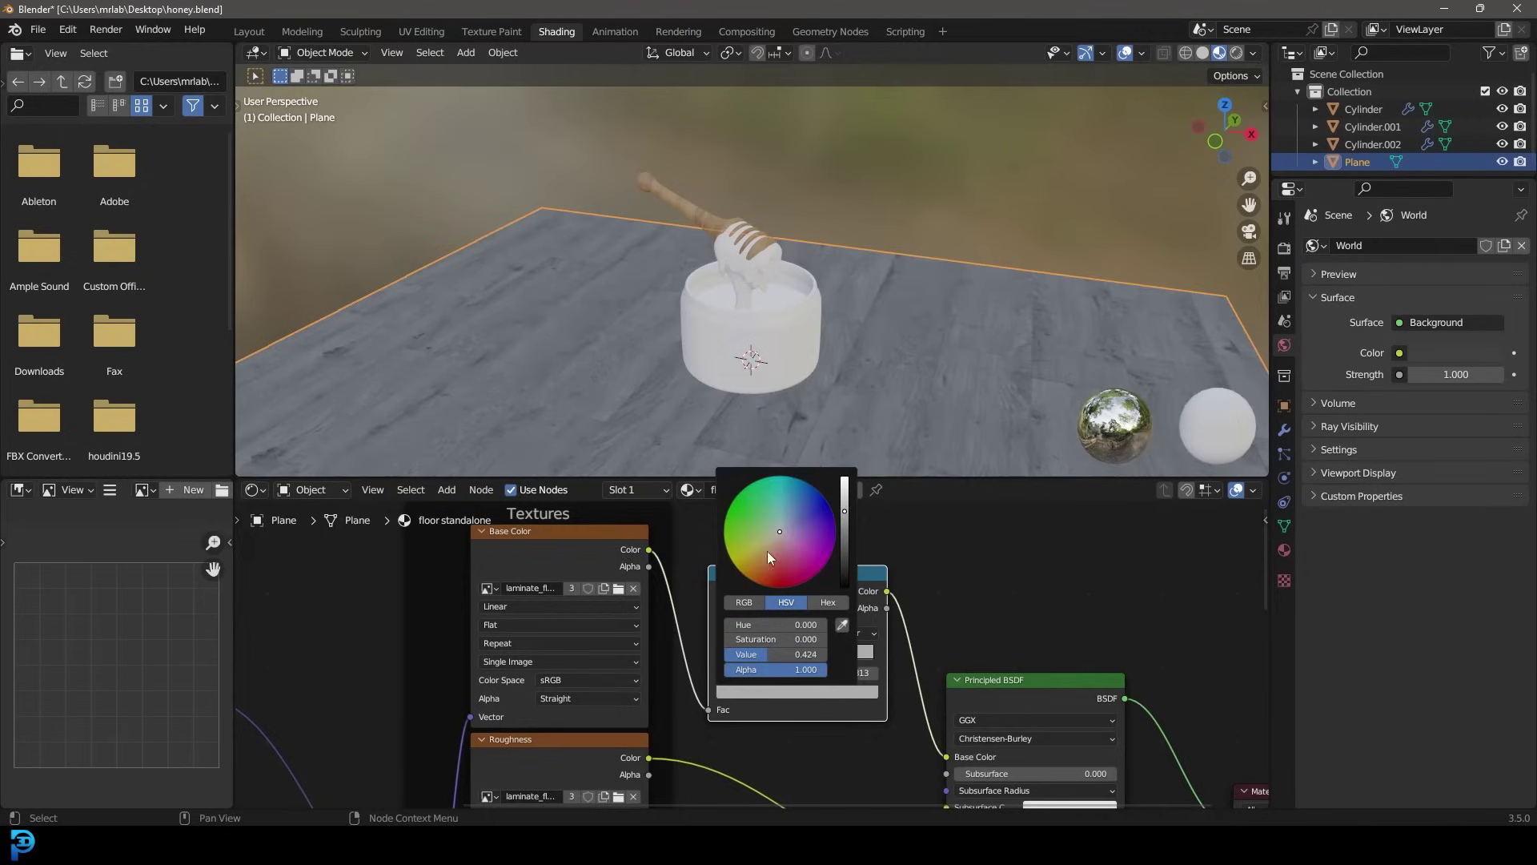
{"action": "middle_click_drag", "start_coordinate": [1012, 333], "coordinate": [838, 287]}
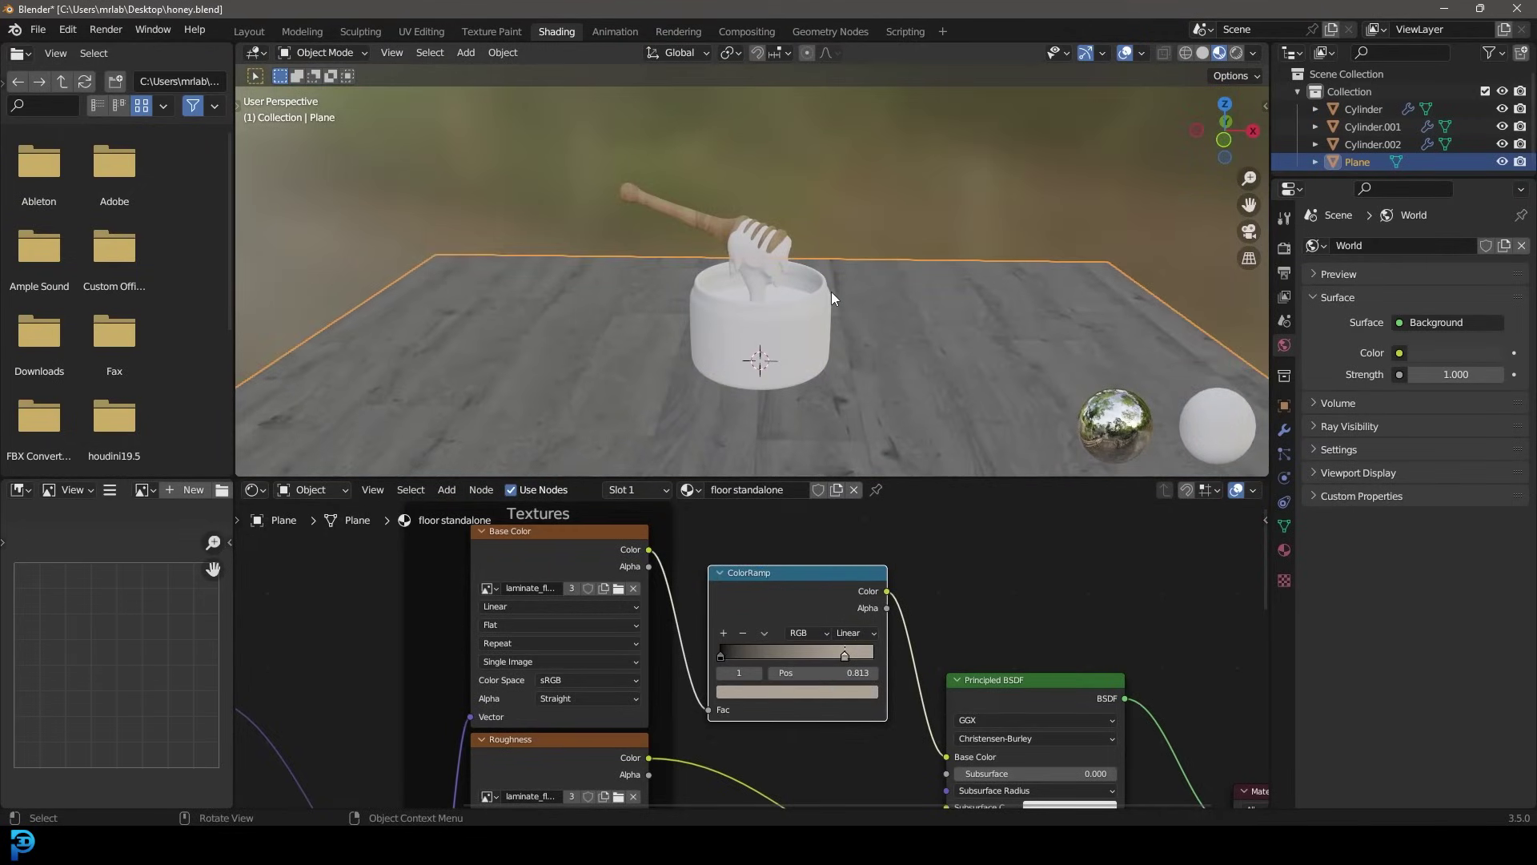
{"action": "key", "text": "KP_1"}
Add an area light and raise it vertically above the jar
{"action": "key", "text": "shift+a"}
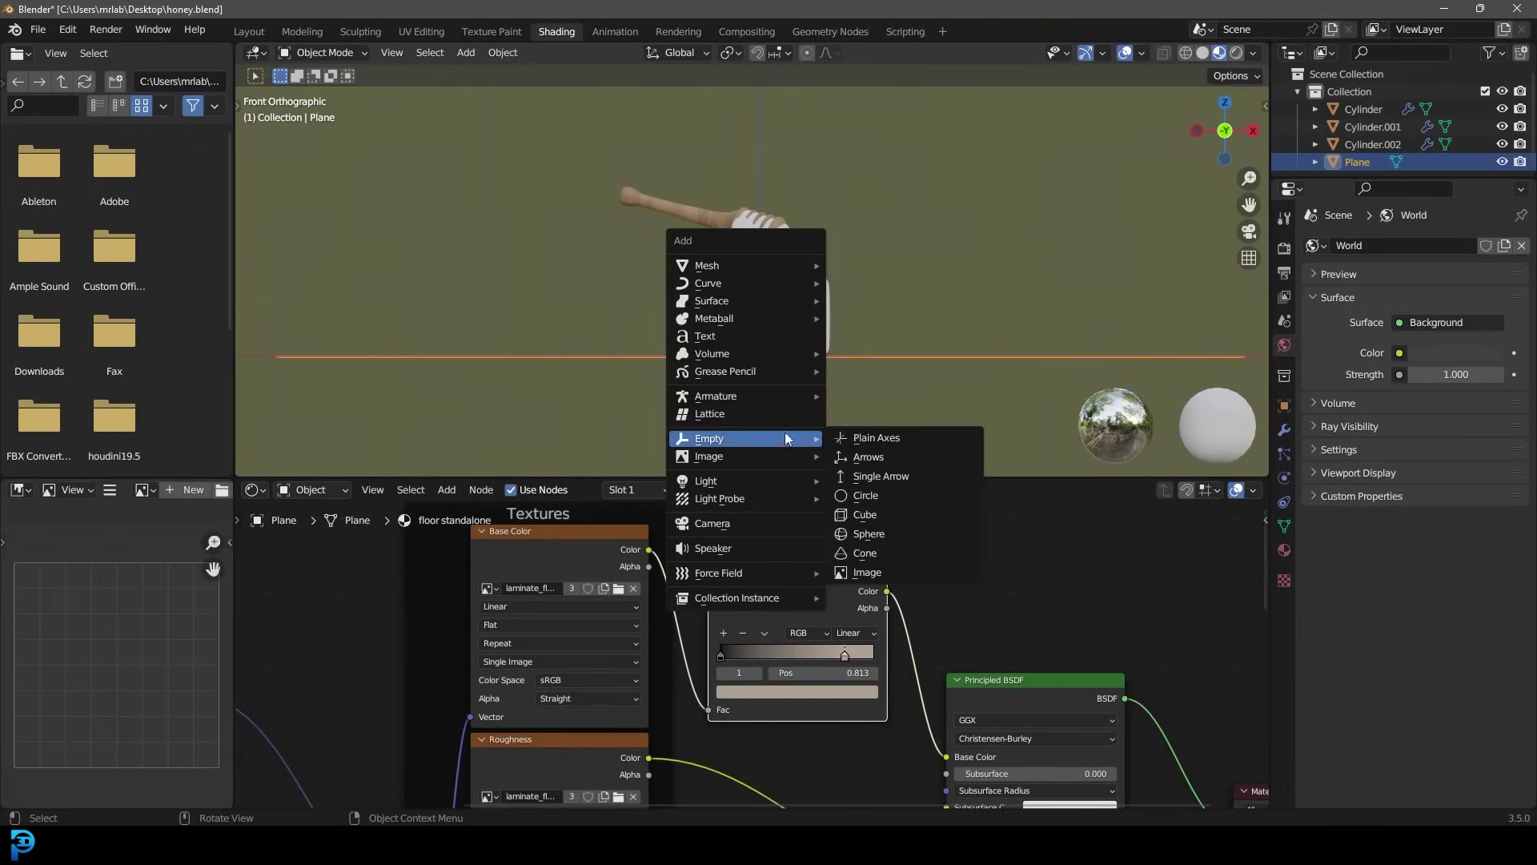
{"action": "mouse_move", "coordinate": [727, 481]}
{"action": "left_click", "coordinate": [857, 535]}
{"action": "scroll", "coordinate": [777, 325], "scroll_direction": "down", "scroll_amount": 2}
{"action": "key", "text": "g"}
{"action": "key", "text": "z"}
{"action": "left_click", "coordinate": [929, 253]}
Set the area light to 200 W power and 3 m size
{"action": "left_click", "coordinate": [1284, 478]}
{"action": "left_click", "coordinate": [1441, 362]}
{"action": "type", "text": "200 W"}
{"action": "key", "text": "Return"}
{"action": "left_click", "coordinate": [1443, 408]}
{"action": "type", "text": "3"}
{"action": "key", "text": "Return"}
Show a rendered preview in the viewport
{"action": "scroll", "coordinate": [771, 294], "scroll_direction": "up", "scroll_amount": 3}
{"action": "key", "text": "z"}
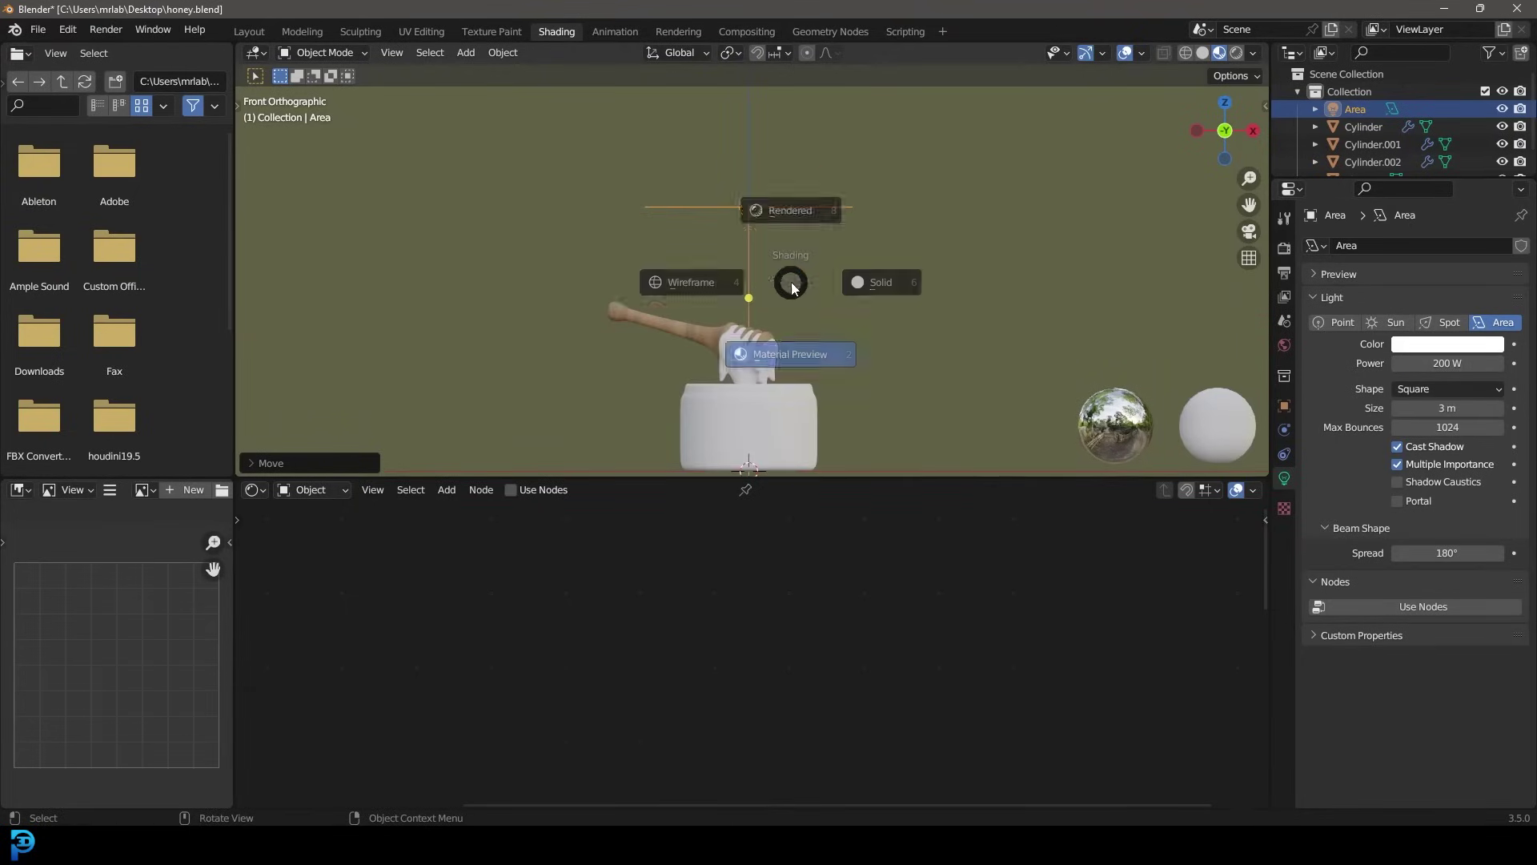
{"action": "left_click", "coordinate": [833, 193]}
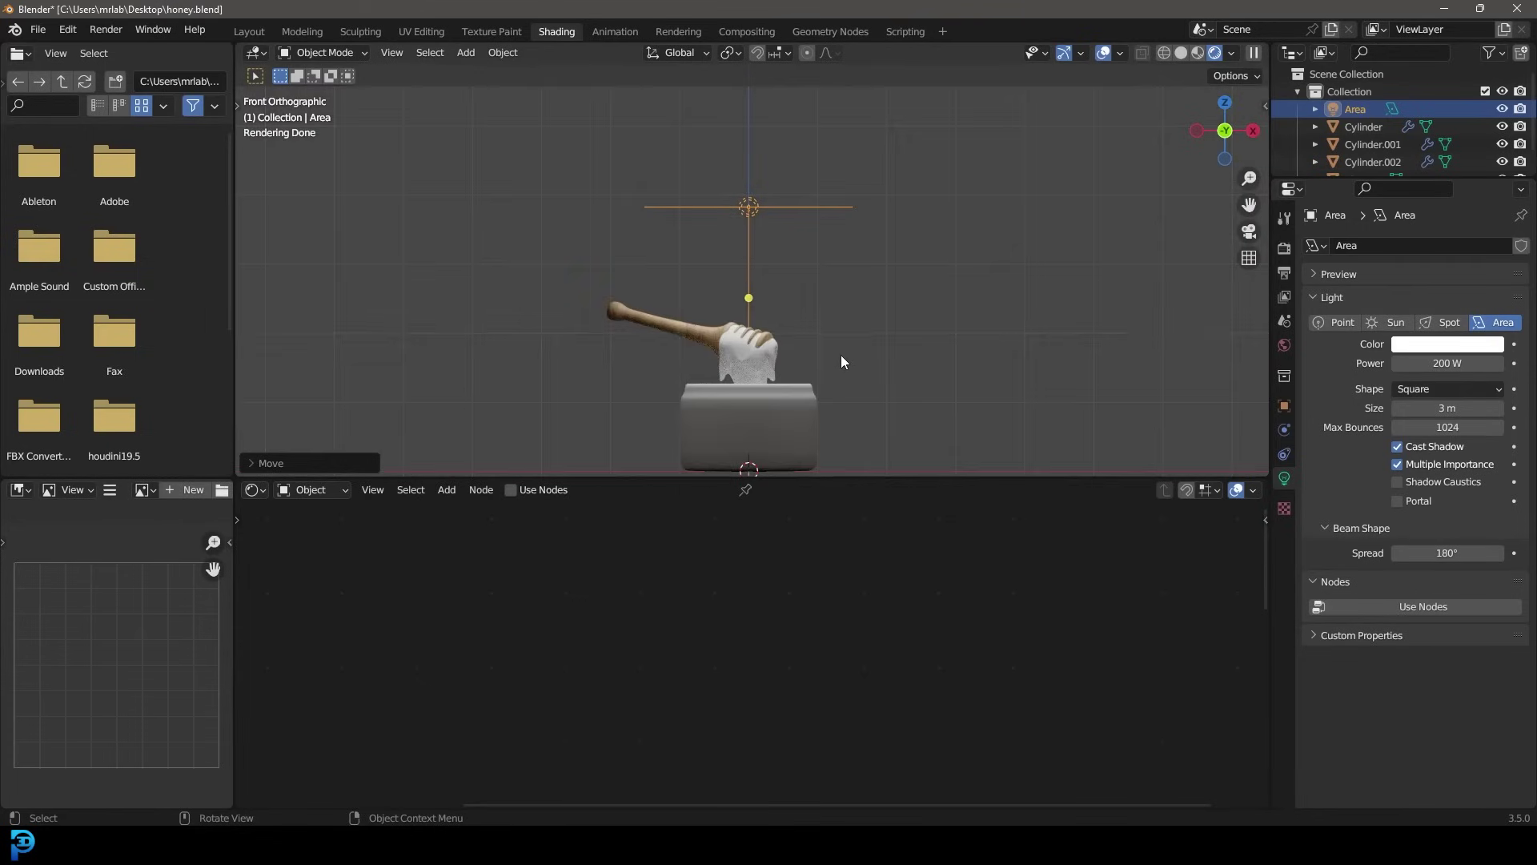
{"action": "middle_click_drag", "start_coordinate": [841, 361], "coordinate": [852, 288], "text": "shift"}
Duplicate the light twice, rotating and repositioning each copy around the jar
{"action": "key", "text": "shift+d"}
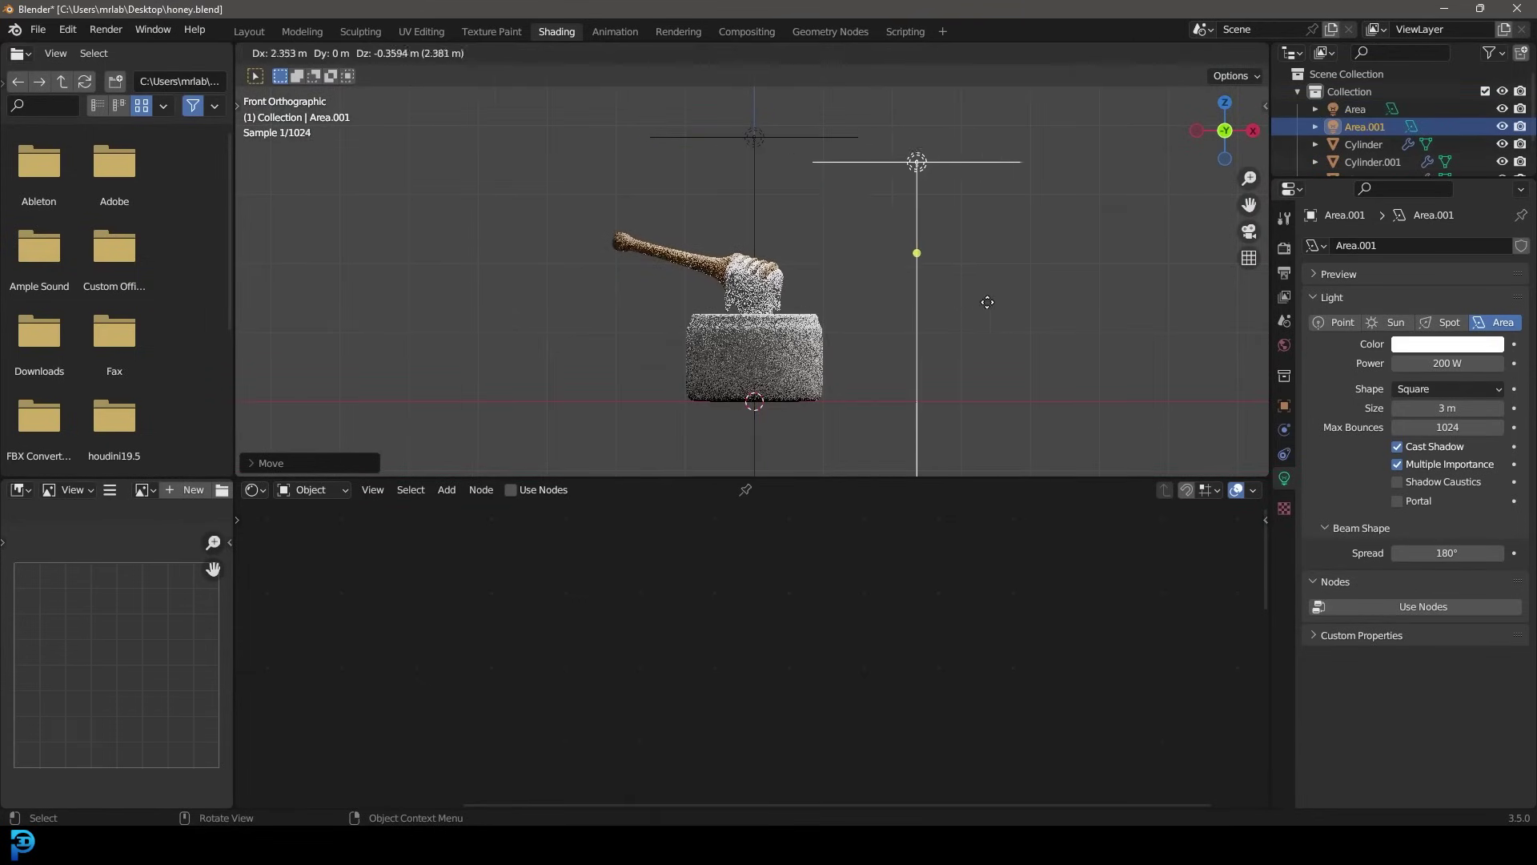
{"action": "key", "text": "r"}
{"action": "left_click", "coordinate": [808, 386]}
{"action": "key", "text": "g"}
{"action": "left_click", "coordinate": [810, 398]}
{"action": "middle_click_drag", "start_coordinate": [848, 326], "coordinate": [931, 357], "text": "shift"}
{"action": "key", "text": "shift+d"}
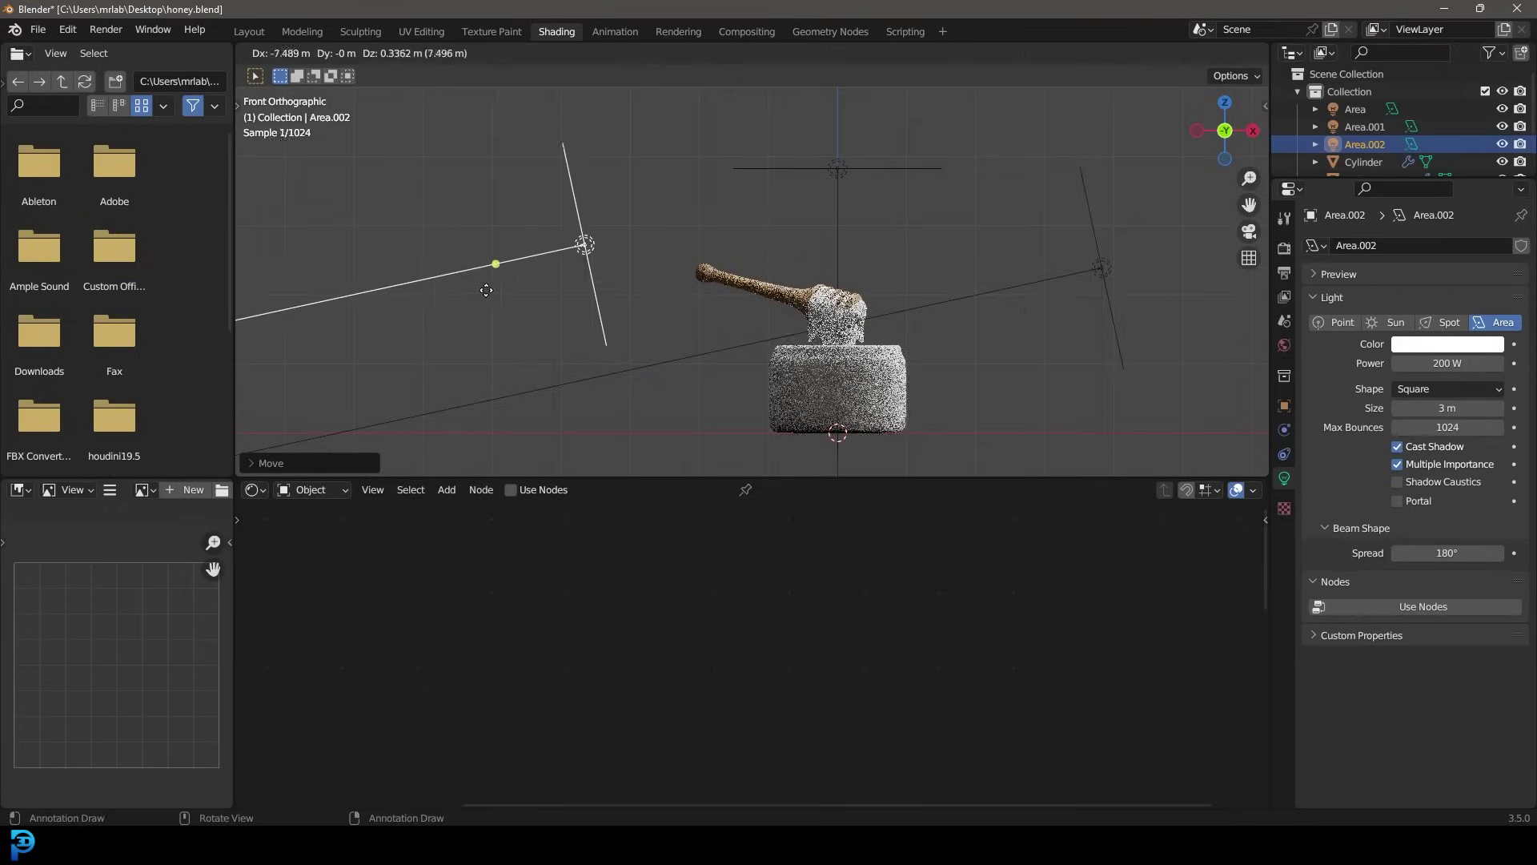
{"action": "left_click", "coordinate": [478, 296]}
{"action": "key", "text": "r"}
{"action": "left_click", "coordinate": [905, 396]}
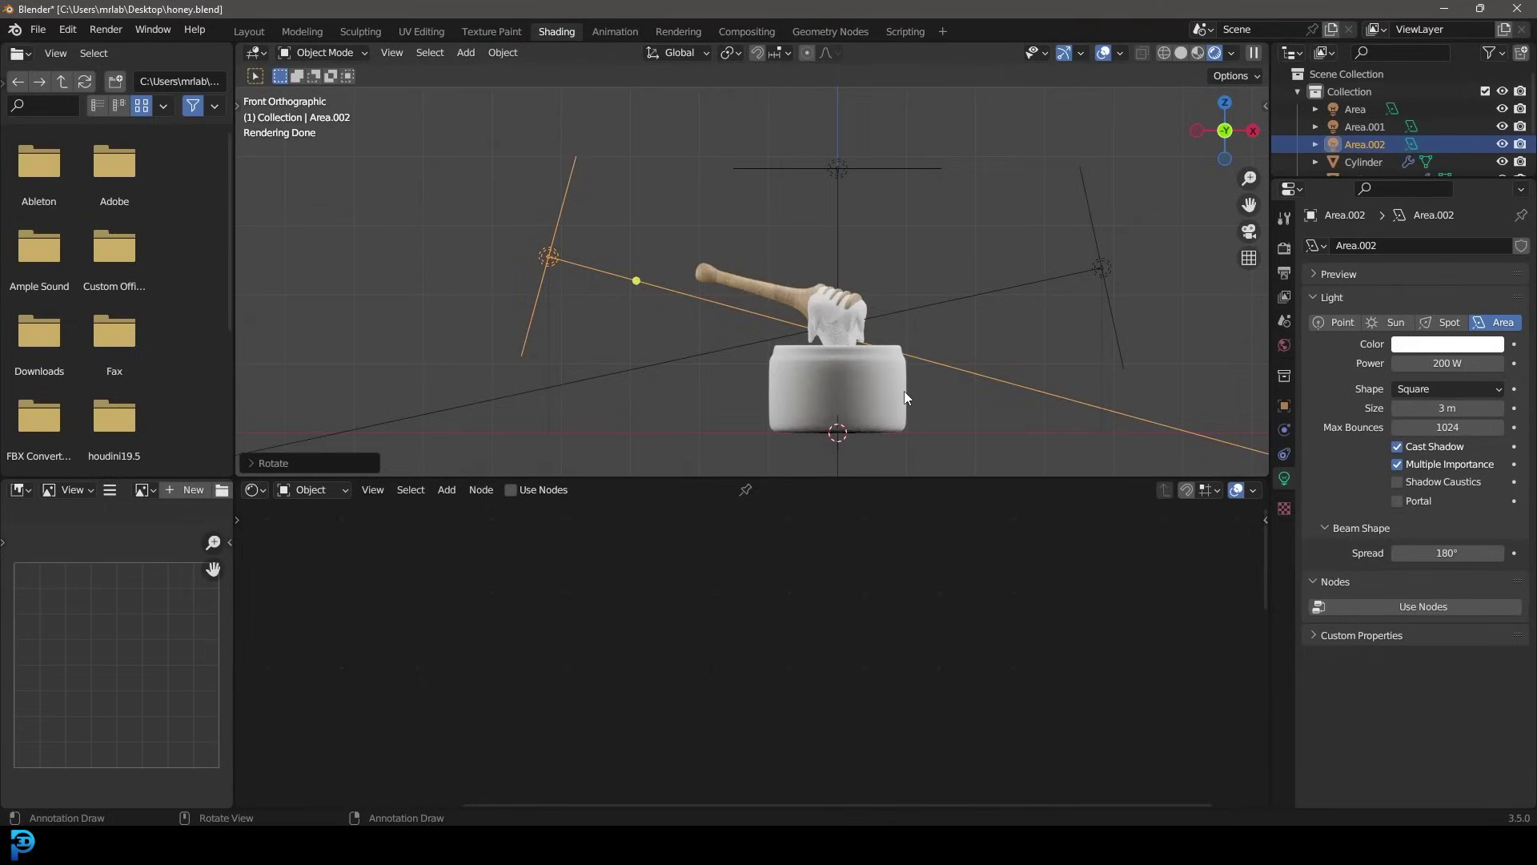
From the top view, add two more rotated light copies around the jar
{"action": "key", "text": "KP_7"}
{"action": "key", "text": "shift+d"}
{"action": "left_click", "coordinate": [918, 324]}
{"action": "key", "text": "r"}
{"action": "left_click", "coordinate": [792, 102]}
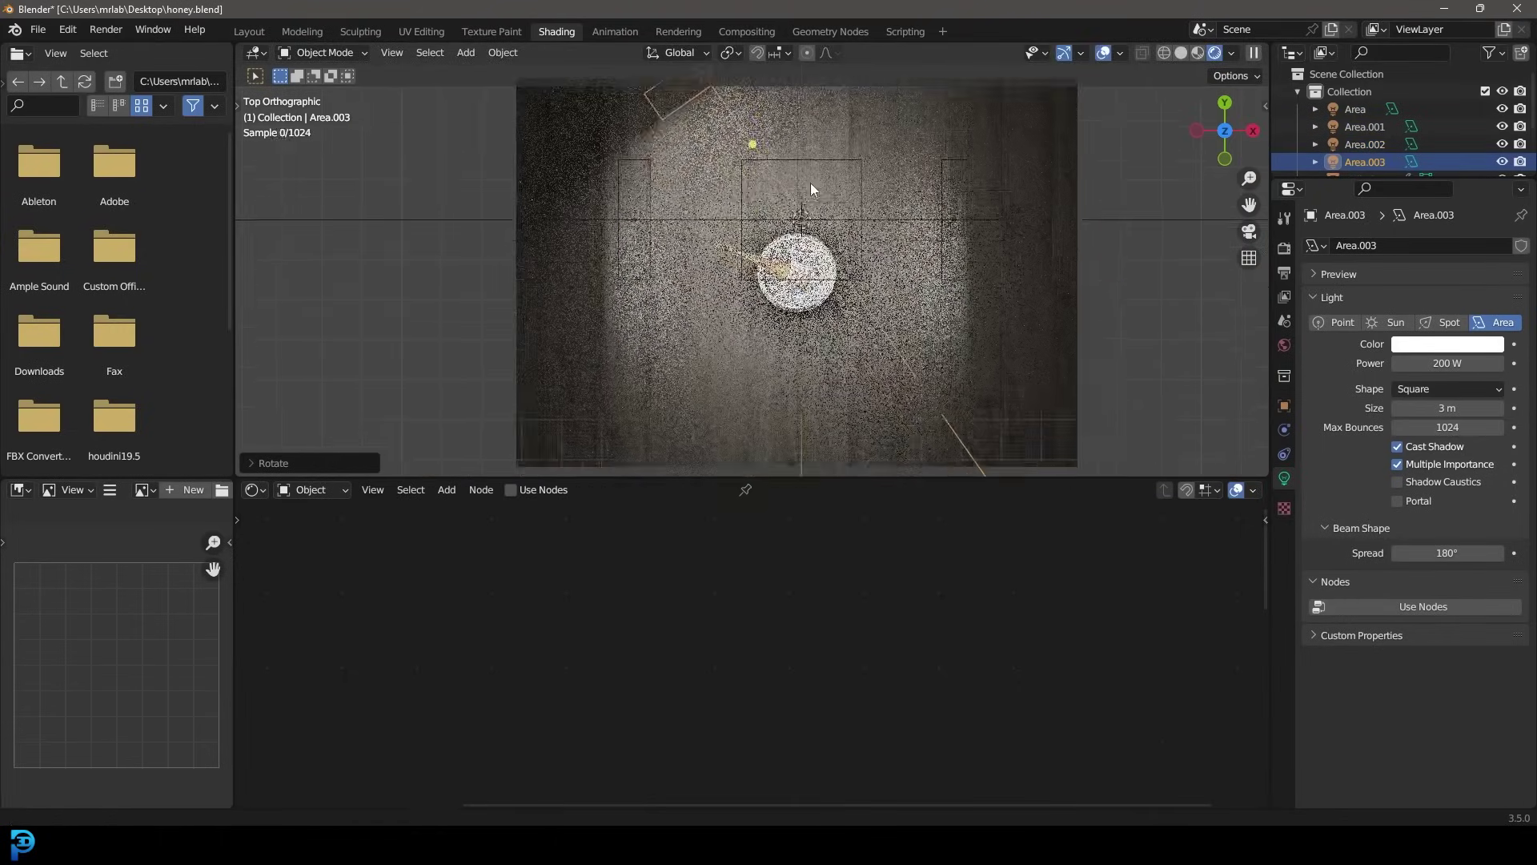
{"action": "middle_click_drag", "start_coordinate": [805, 203], "coordinate": [794, 128], "text": "shift"}
{"action": "key", "text": "shift+d"}
{"action": "left_click", "coordinate": [701, 320]}
{"action": "key", "text": "r"}
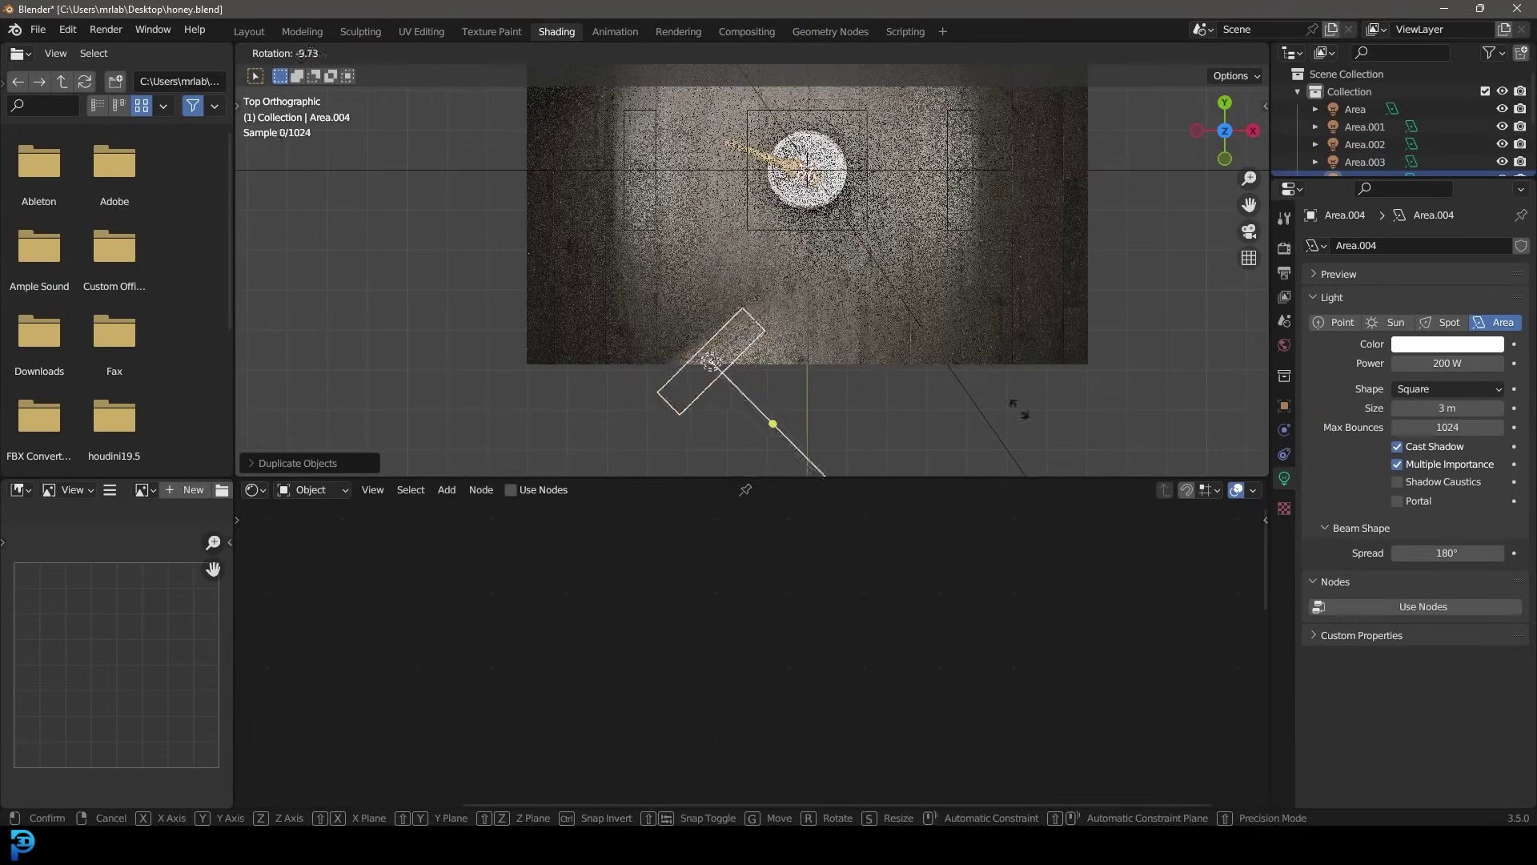
{"action": "left_click", "coordinate": [892, 363]}
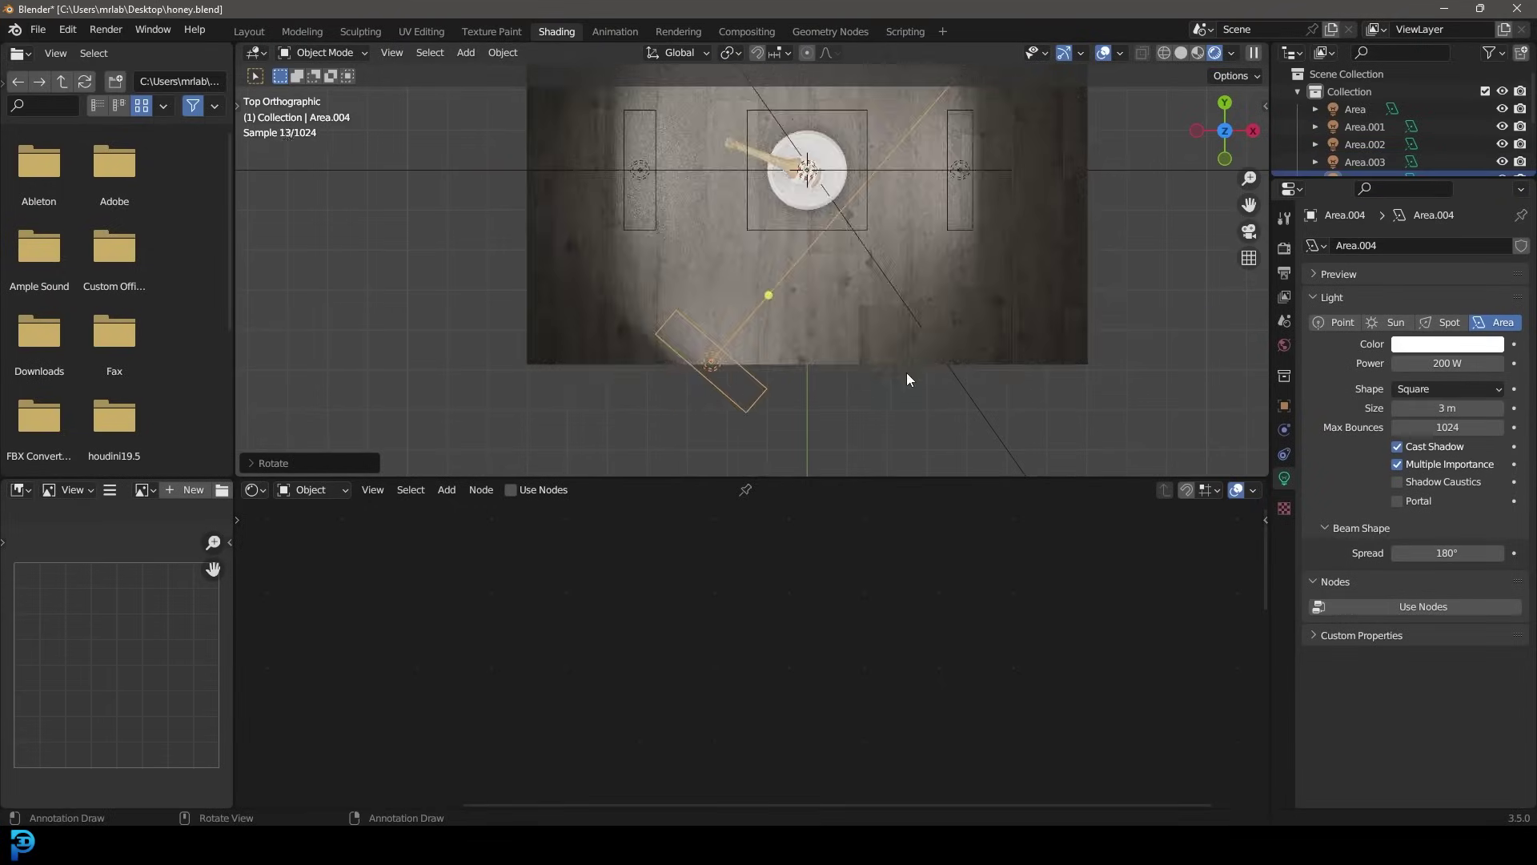
{"action": "key", "text": "g"}
{"action": "left_click", "coordinate": [866, 324]}
Return to the front view, save honey.blend, and select the jar
{"action": "key", "text": "KP_1"}
{"action": "scroll", "coordinate": [866, 324], "scroll_direction": "up", "scroll_amount": 3}
{"action": "middle_click_drag", "start_coordinate": [810, 412], "coordinate": [810, 311], "text": "shift"}
{"action": "scroll", "coordinate": [808, 309], "scroll_direction": "up", "scroll_amount": 4}
{"action": "key", "text": "ctrl+s"}
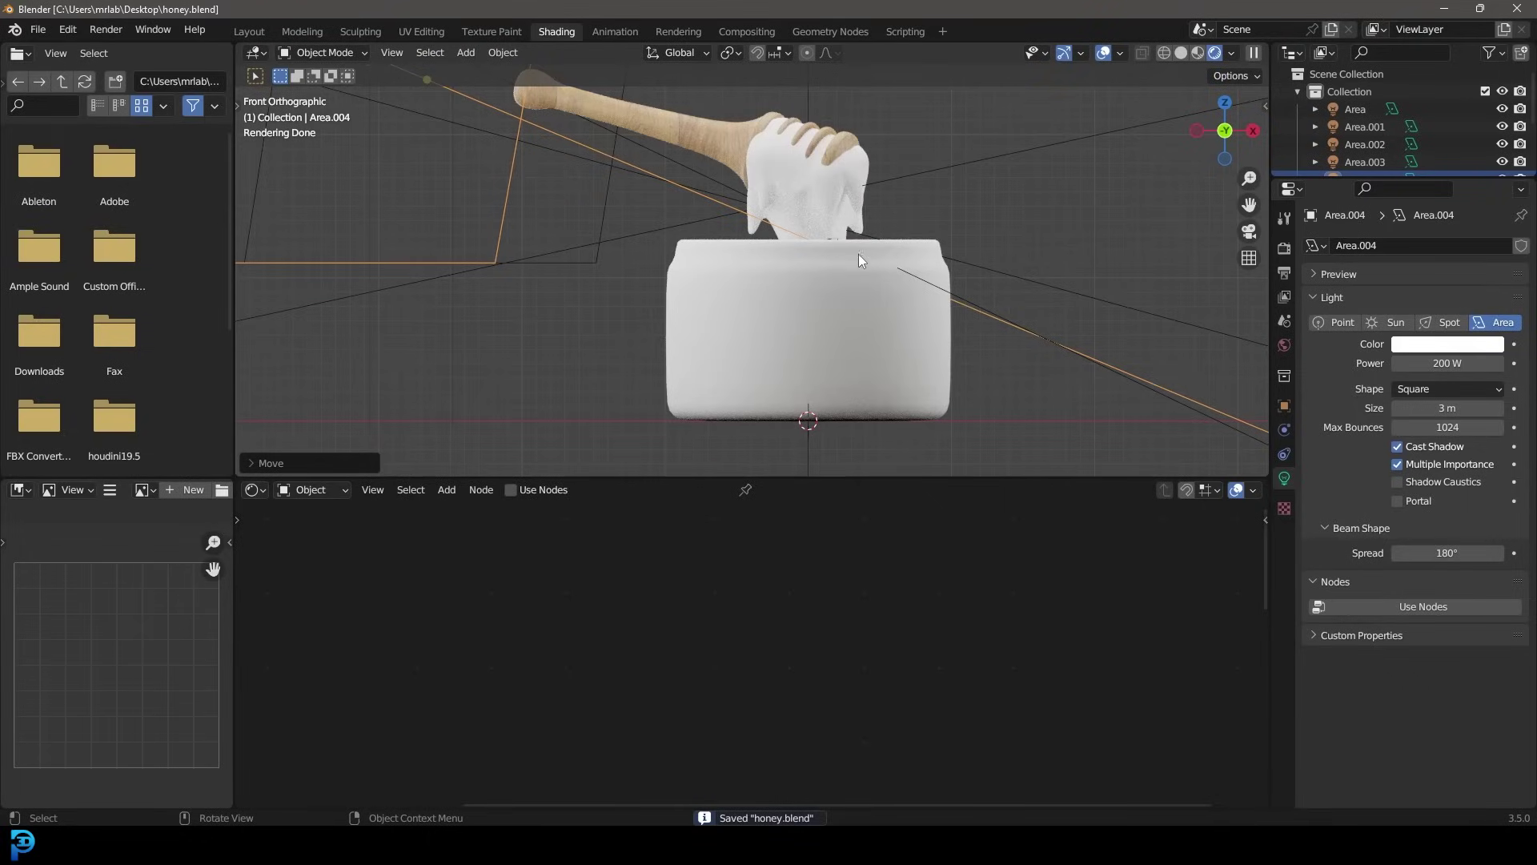
{"action": "left_click", "coordinate": [885, 247]}
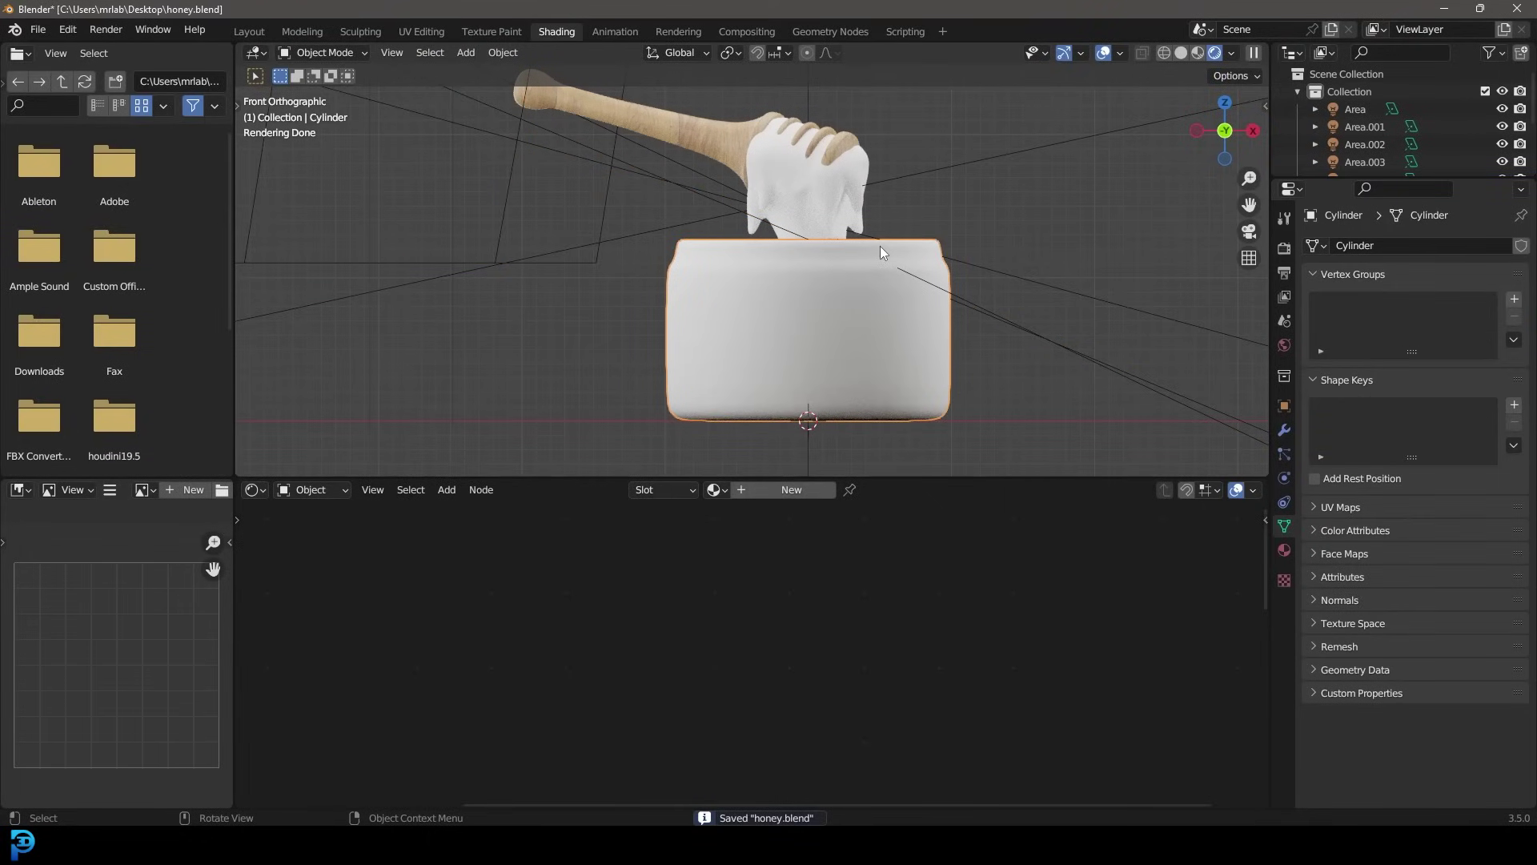
Create a glass material 'honey jar' with Transmission 1.000 and Roughness 0.046
{"action": "left_click", "coordinate": [791, 490]}
{"action": "left_click", "coordinate": [782, 490]}
{"action": "type", "text": "honey jar"}
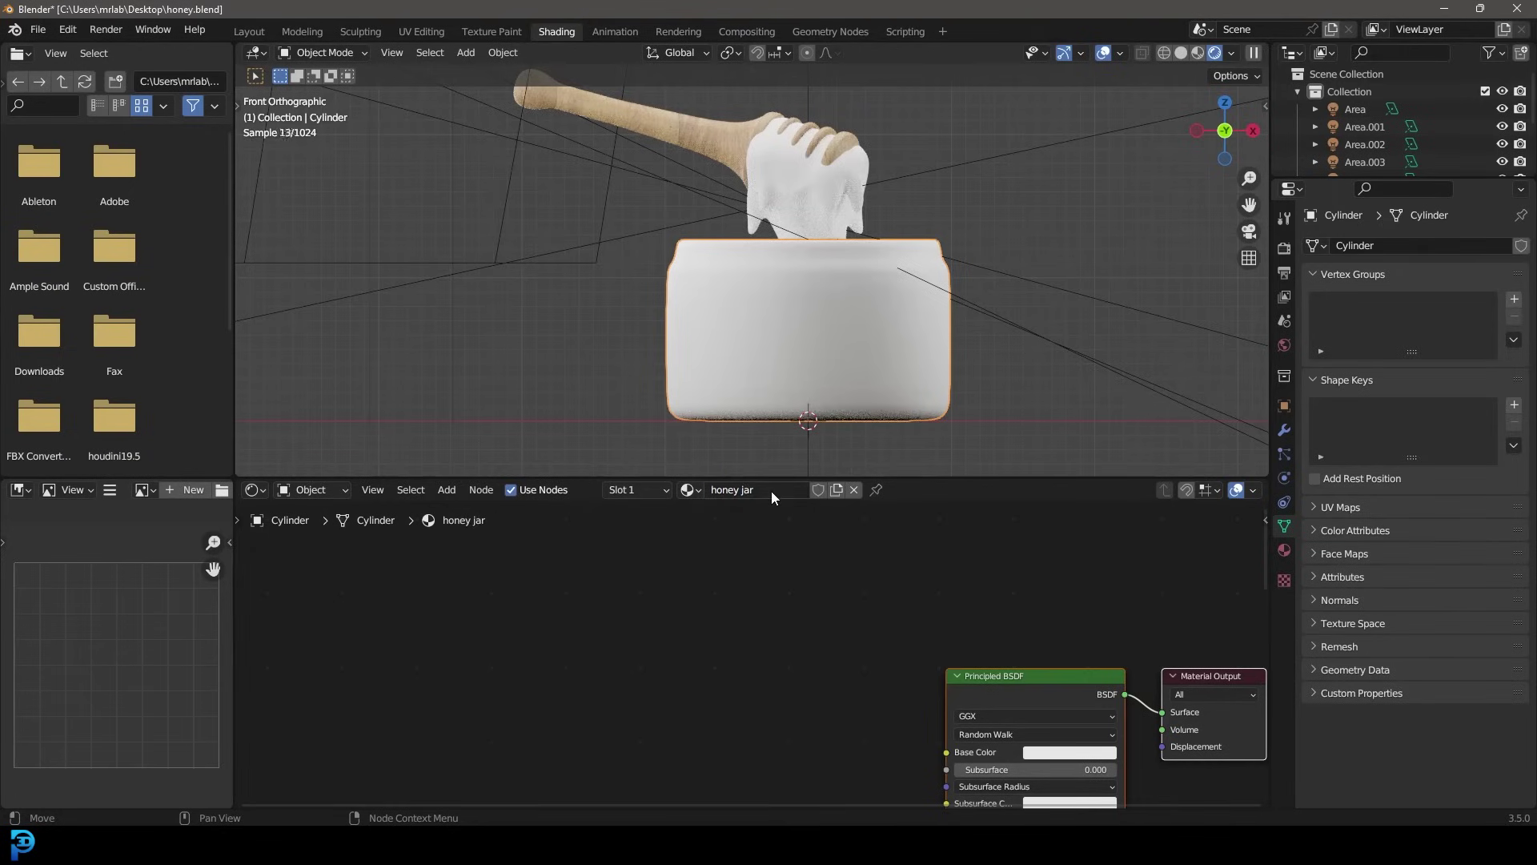
{"action": "middle_click_drag", "start_coordinate": [871, 616], "coordinate": [722, 627]}
{"action": "left_click_drag", "start_coordinate": [838, 699], "coordinate": [932, 701]}
{"action": "middle_click_drag", "start_coordinate": [895, 589], "coordinate": [896, 689]}
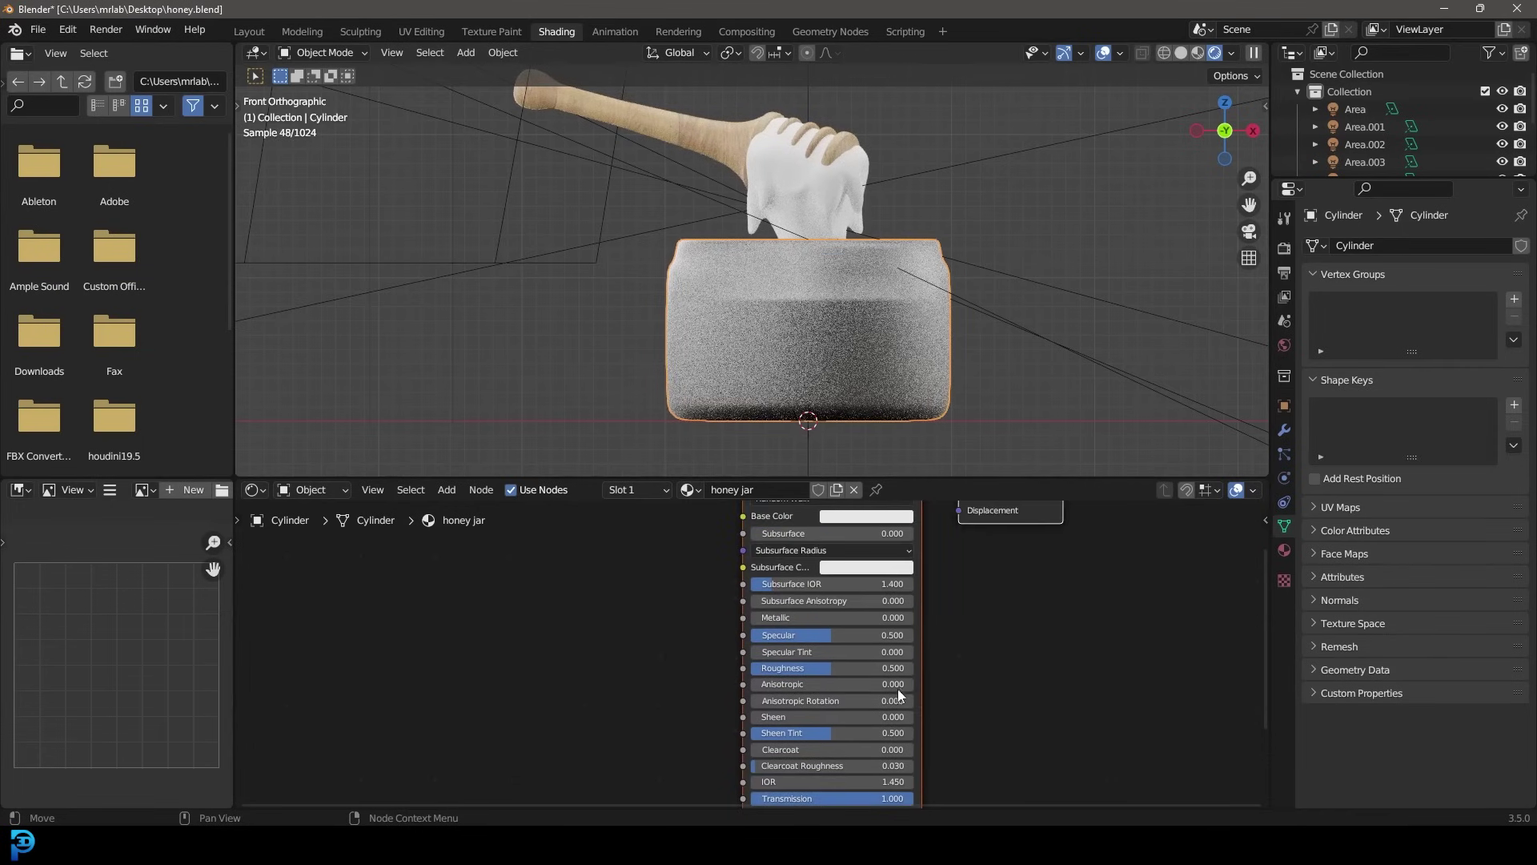
{"action": "left_click_drag", "start_coordinate": [872, 665], "coordinate": [791, 666]}
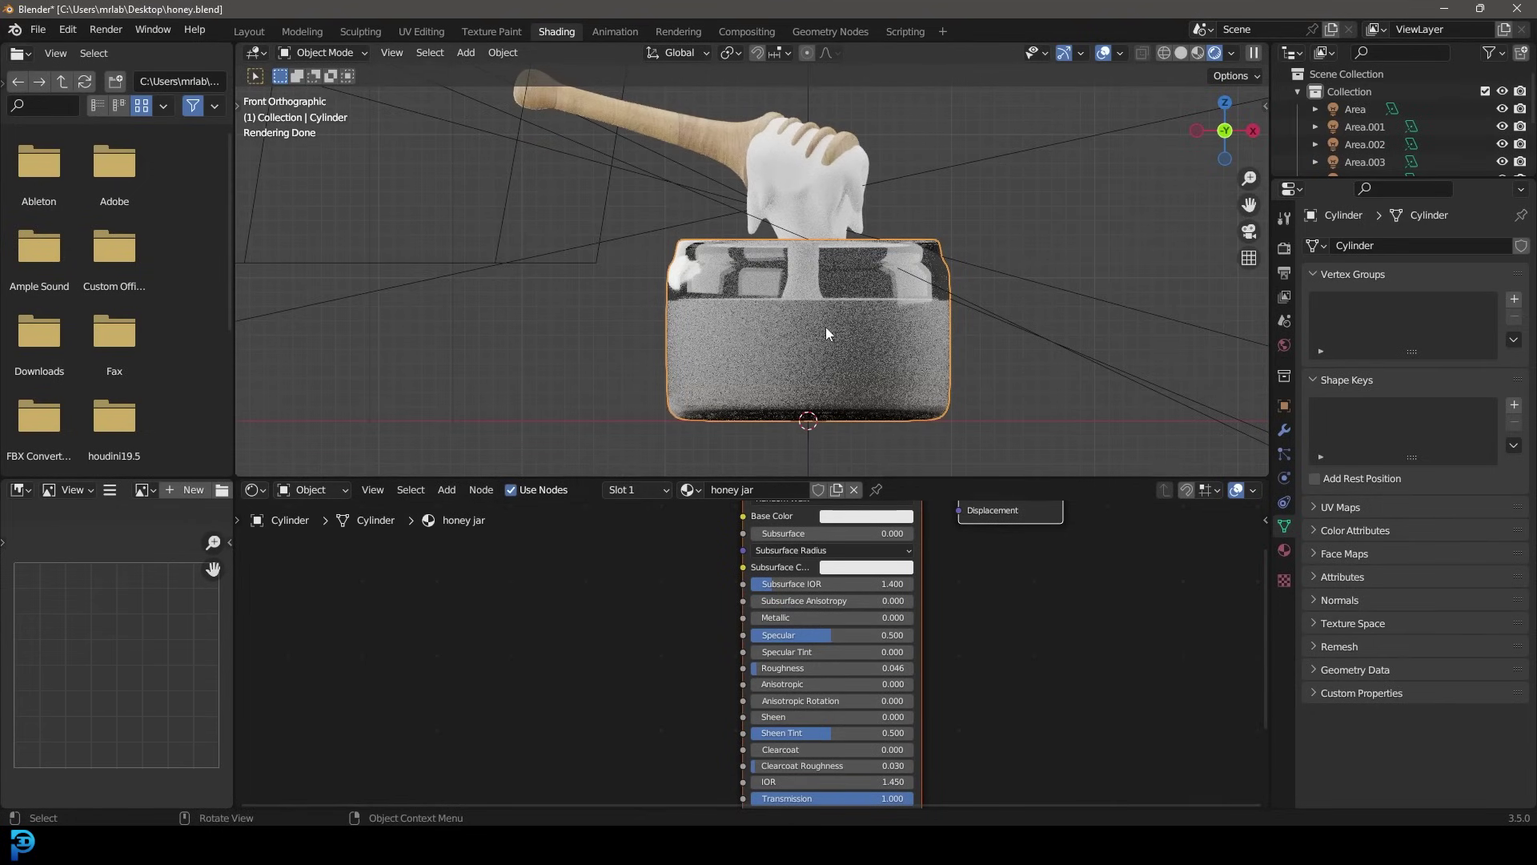
{"action": "middle_click_drag", "start_coordinate": [824, 326], "coordinate": [867, 332]}
Select the honey fill and create a new material named 'honey'
{"action": "left_click", "coordinate": [730, 103]}
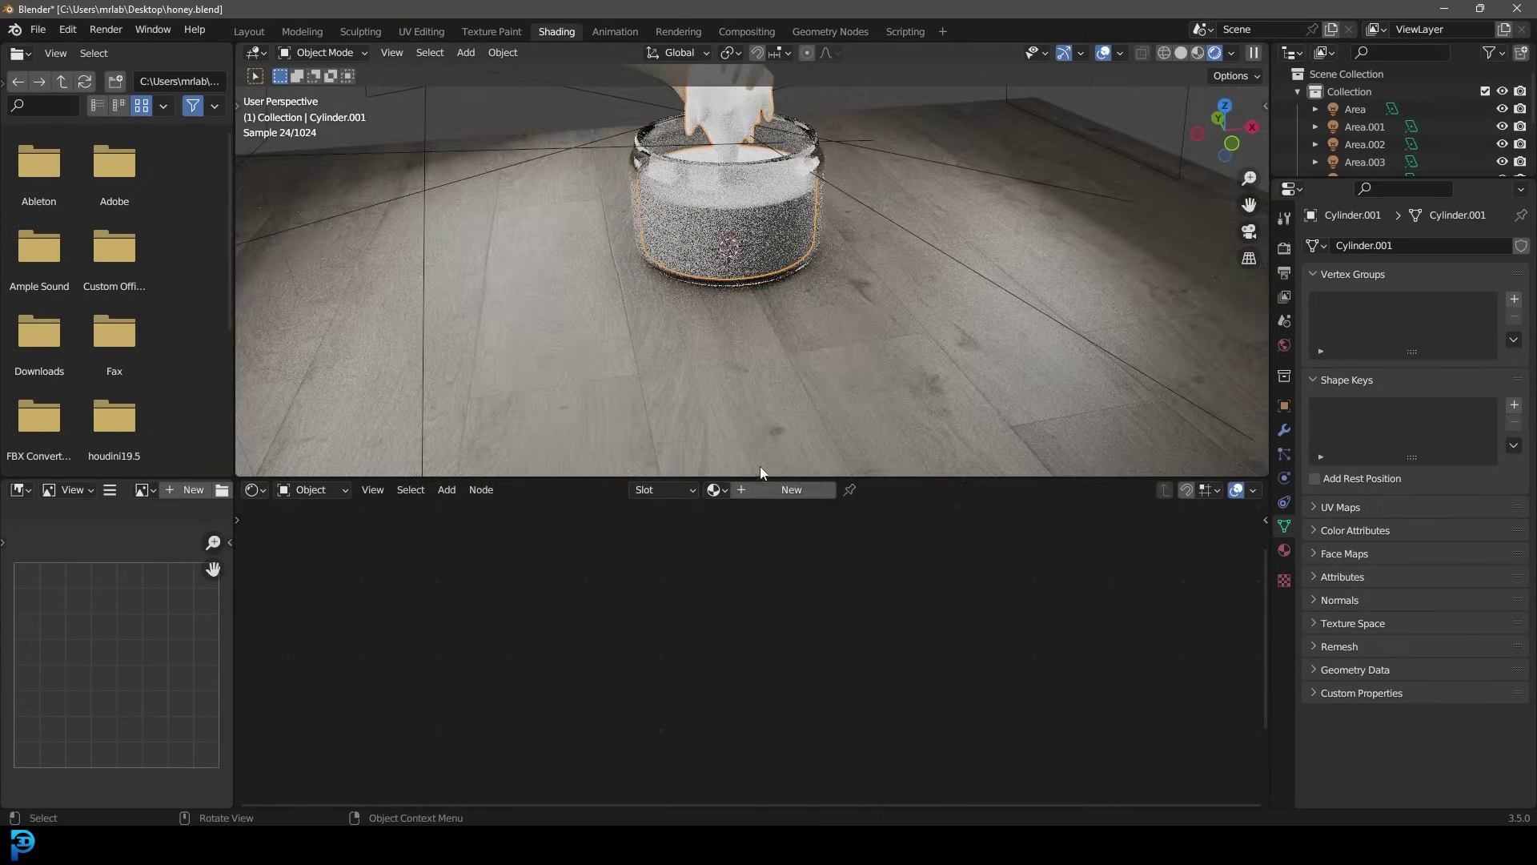
{"action": "left_click", "coordinate": [771, 484]}
{"action": "double_click", "coordinate": [771, 485]}
{"action": "type", "text": "honey"}
{"action": "key", "text": "Return"}
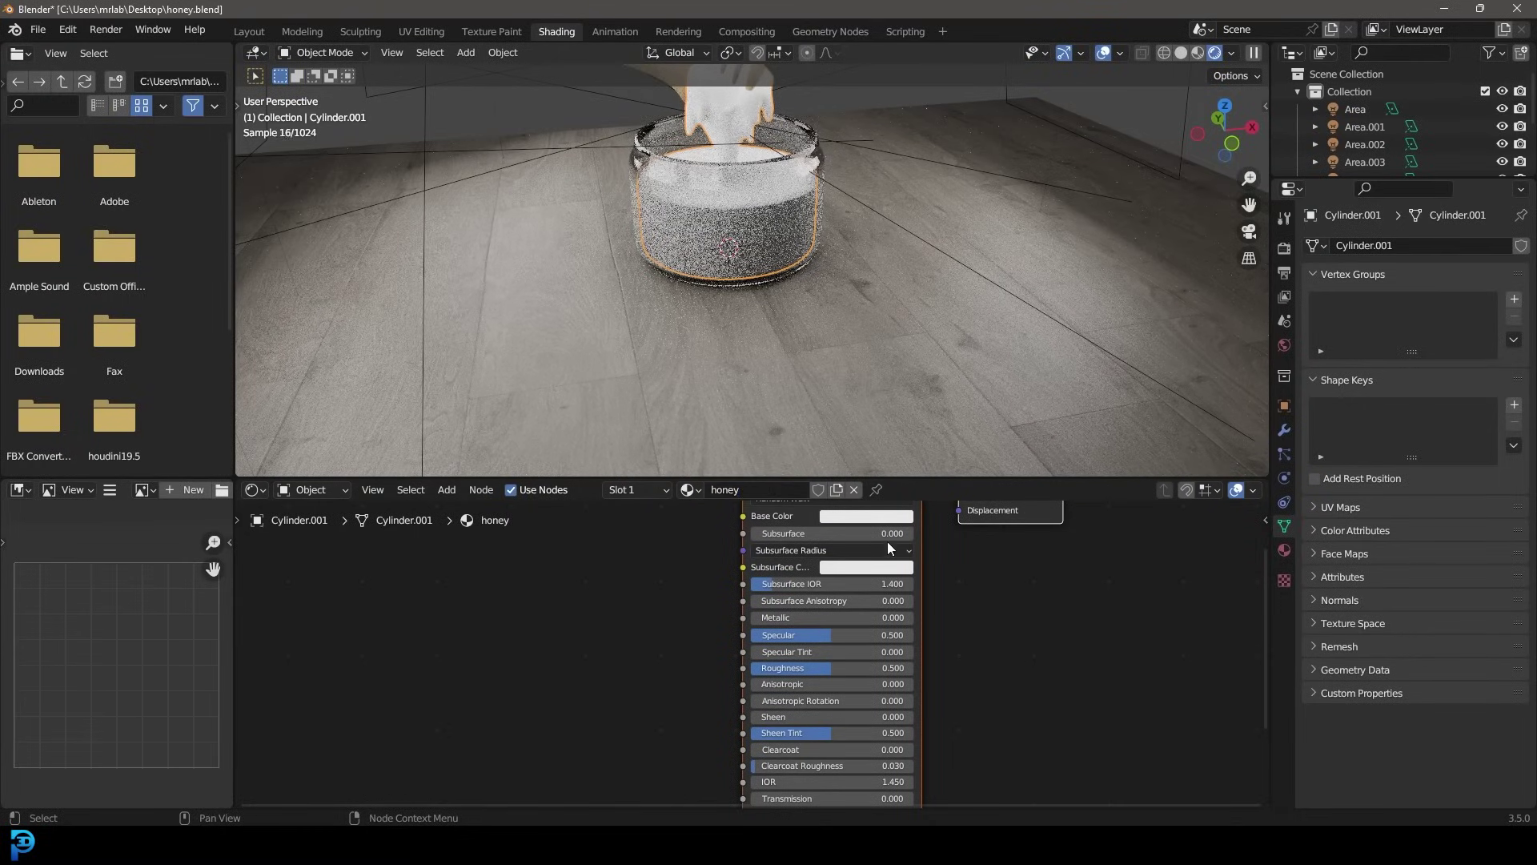
Give the honey a tan base colour, Transmission 1.000 and Roughness 0.081
{"action": "left_click", "coordinate": [853, 517]}
{"action": "left_click", "coordinate": [871, 370]}
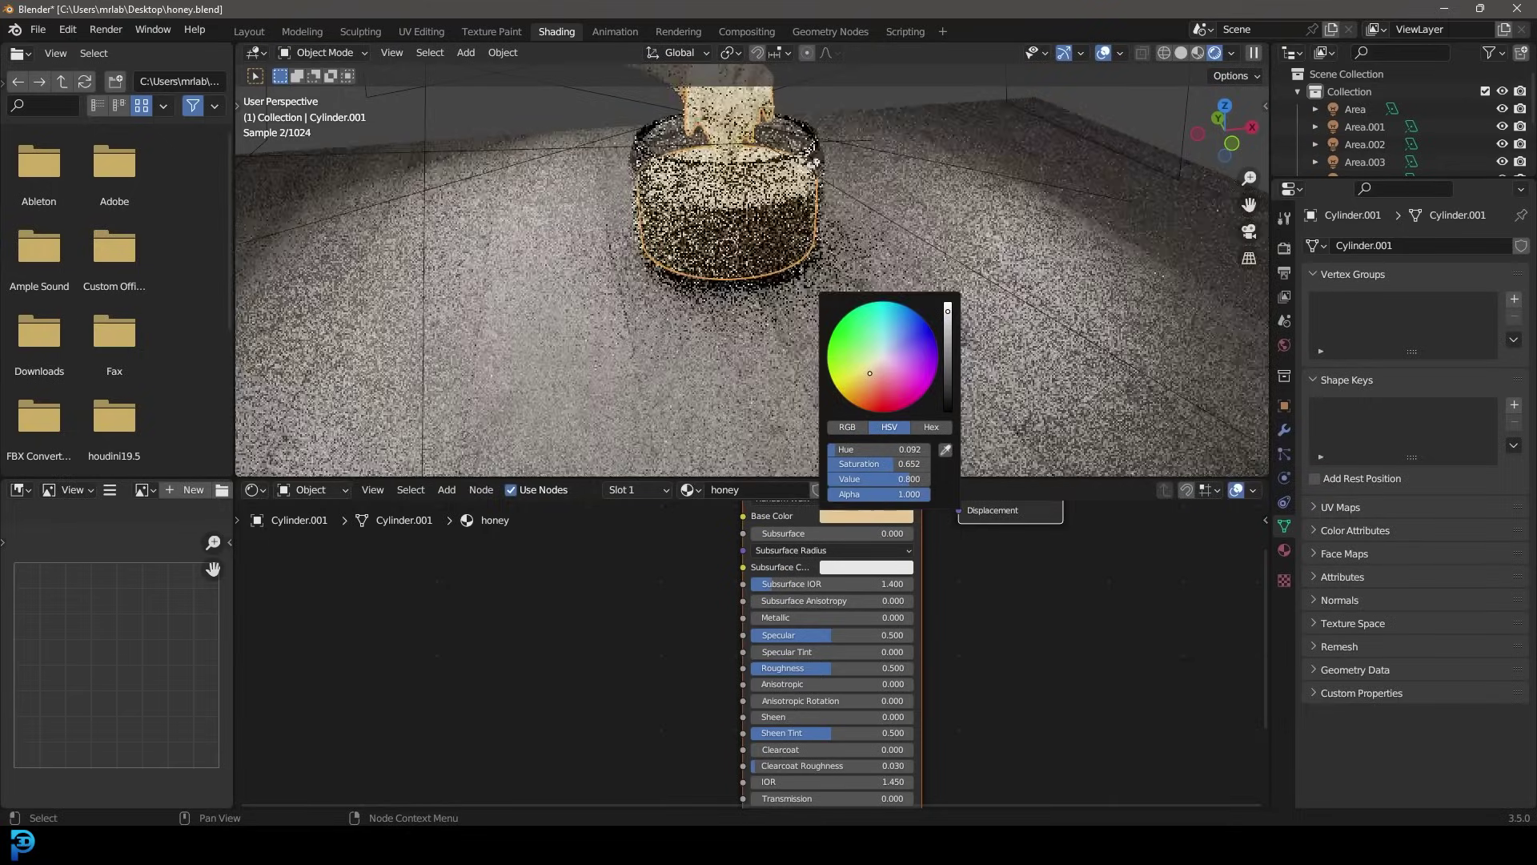
{"action": "middle_click_drag", "start_coordinate": [1085, 695], "coordinate": [1112, 552]}
{"action": "left_click_drag", "start_coordinate": [803, 654], "coordinate": [935, 653]}
{"action": "middle_click_drag", "start_coordinate": [854, 551], "coordinate": [847, 655]}
{"action": "left_click_drag", "start_coordinate": [846, 630], "coordinate": [779, 630]}
{"action": "scroll", "coordinate": [815, 197], "scroll_direction": "up", "scroll_amount": 1}
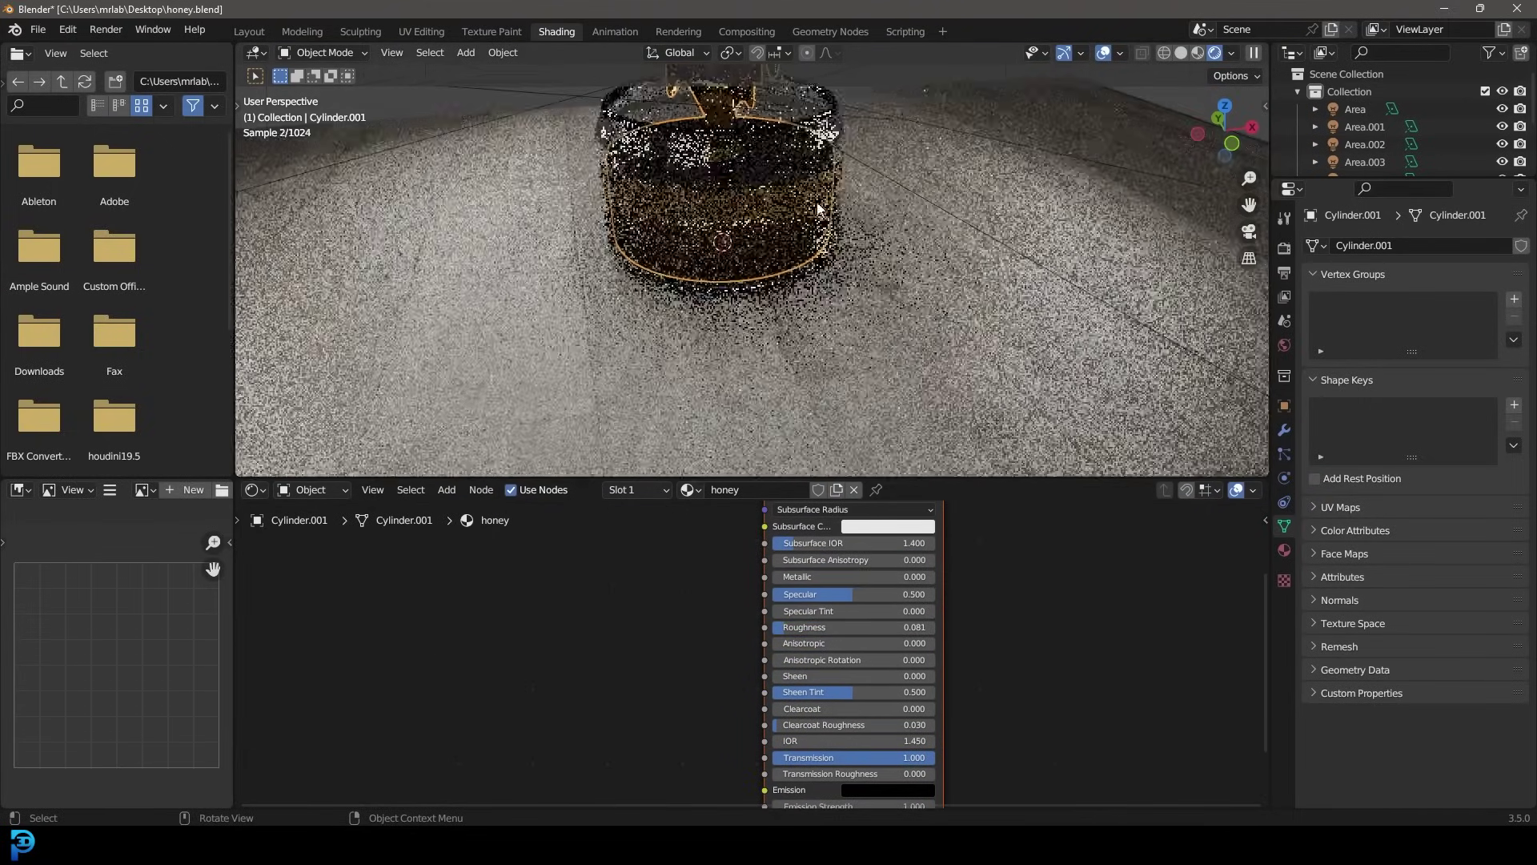
{"action": "middle_click_drag", "start_coordinate": [906, 528], "coordinate": [876, 688]}
{"action": "left_click", "coordinate": [875, 637]}
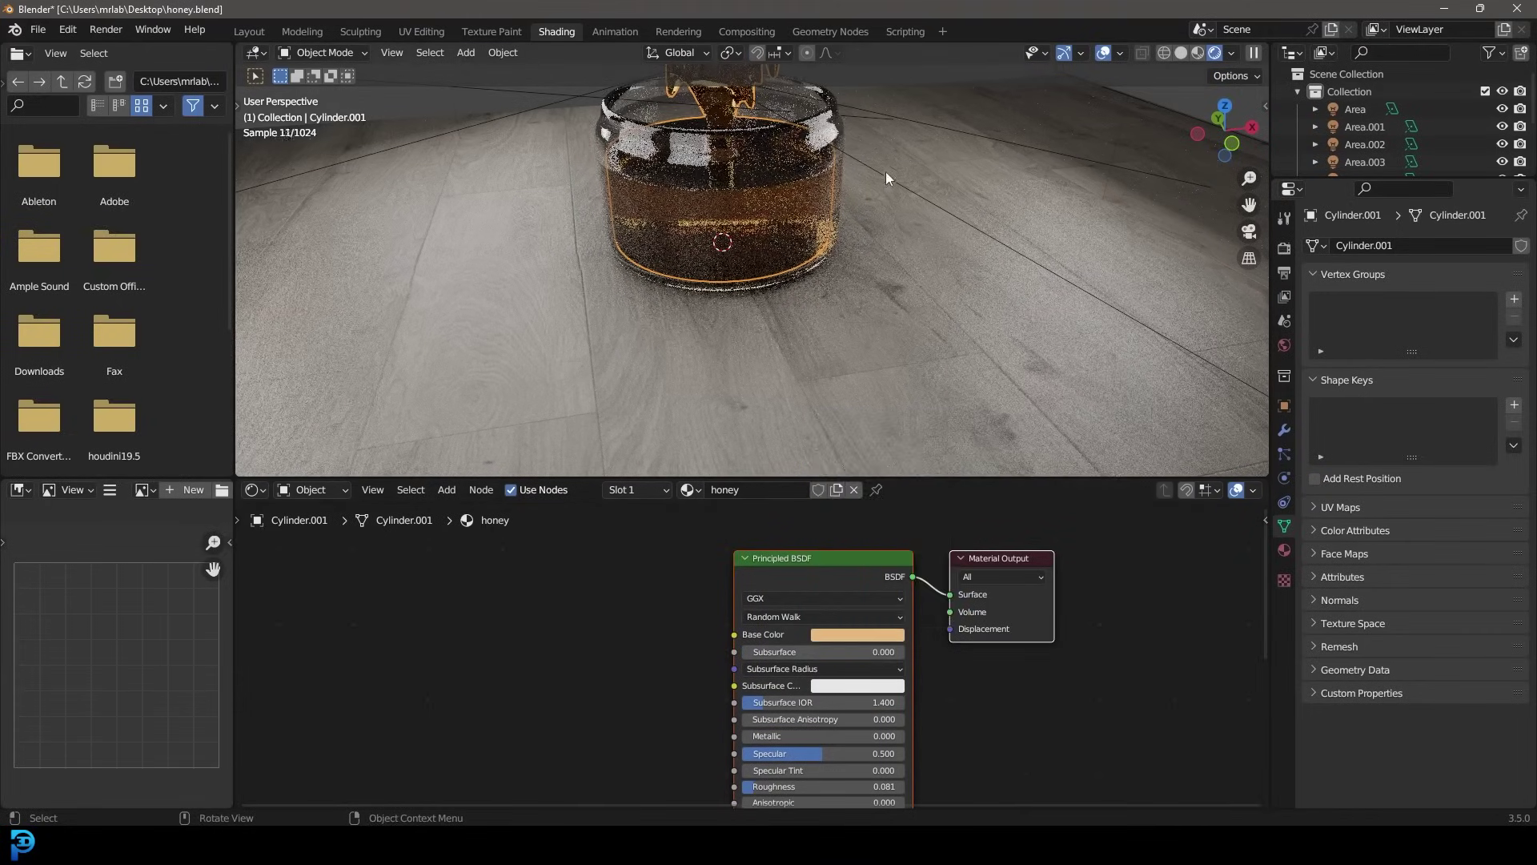
{"action": "key", "text": "KP_1"}
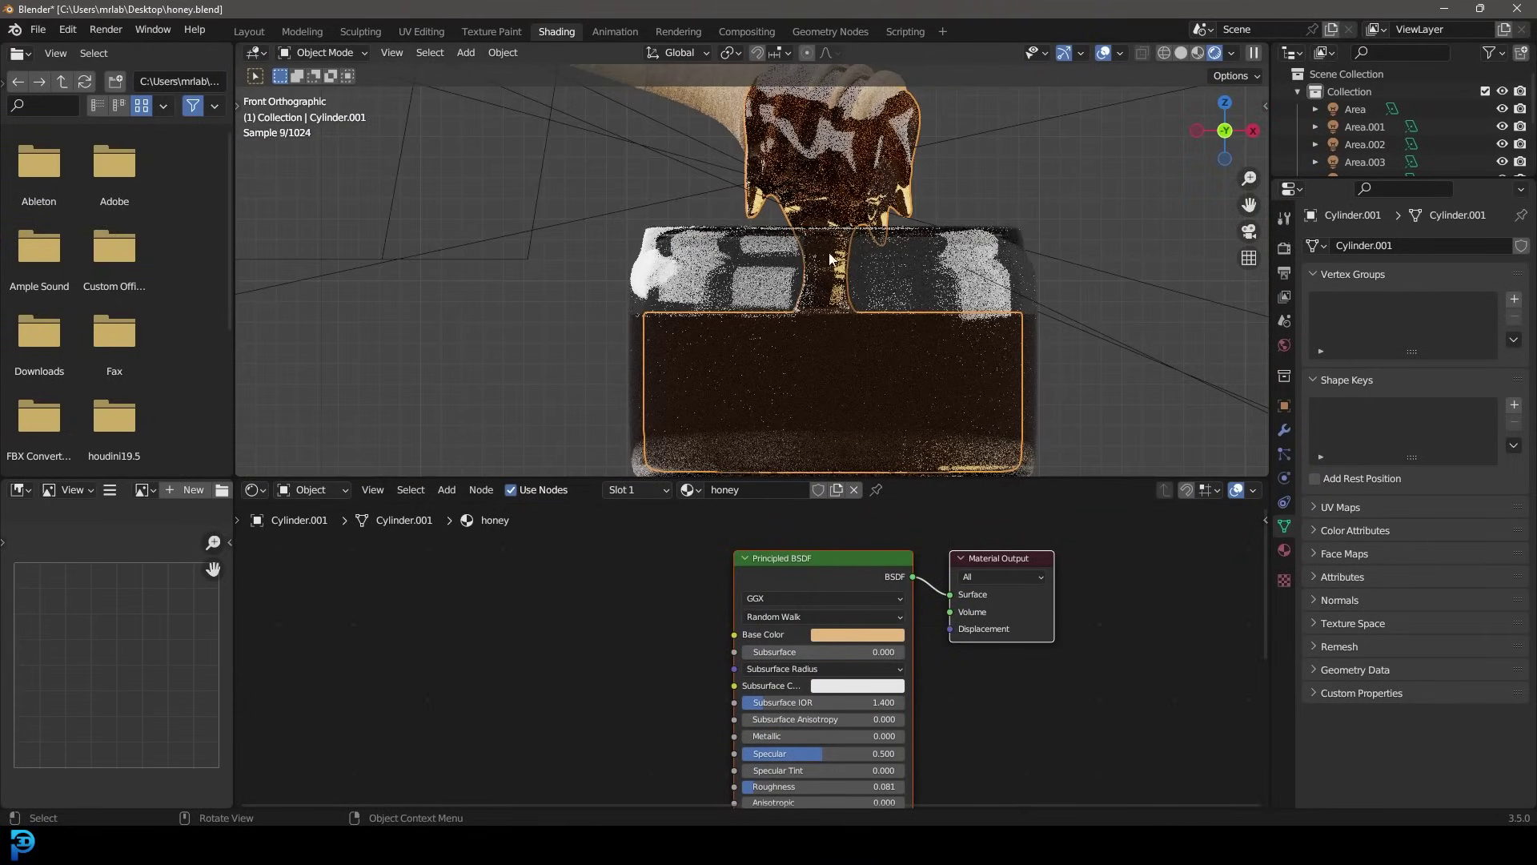
{"action": "left_click_drag", "start_coordinate": [594, 479], "coordinate": [599, 443]}
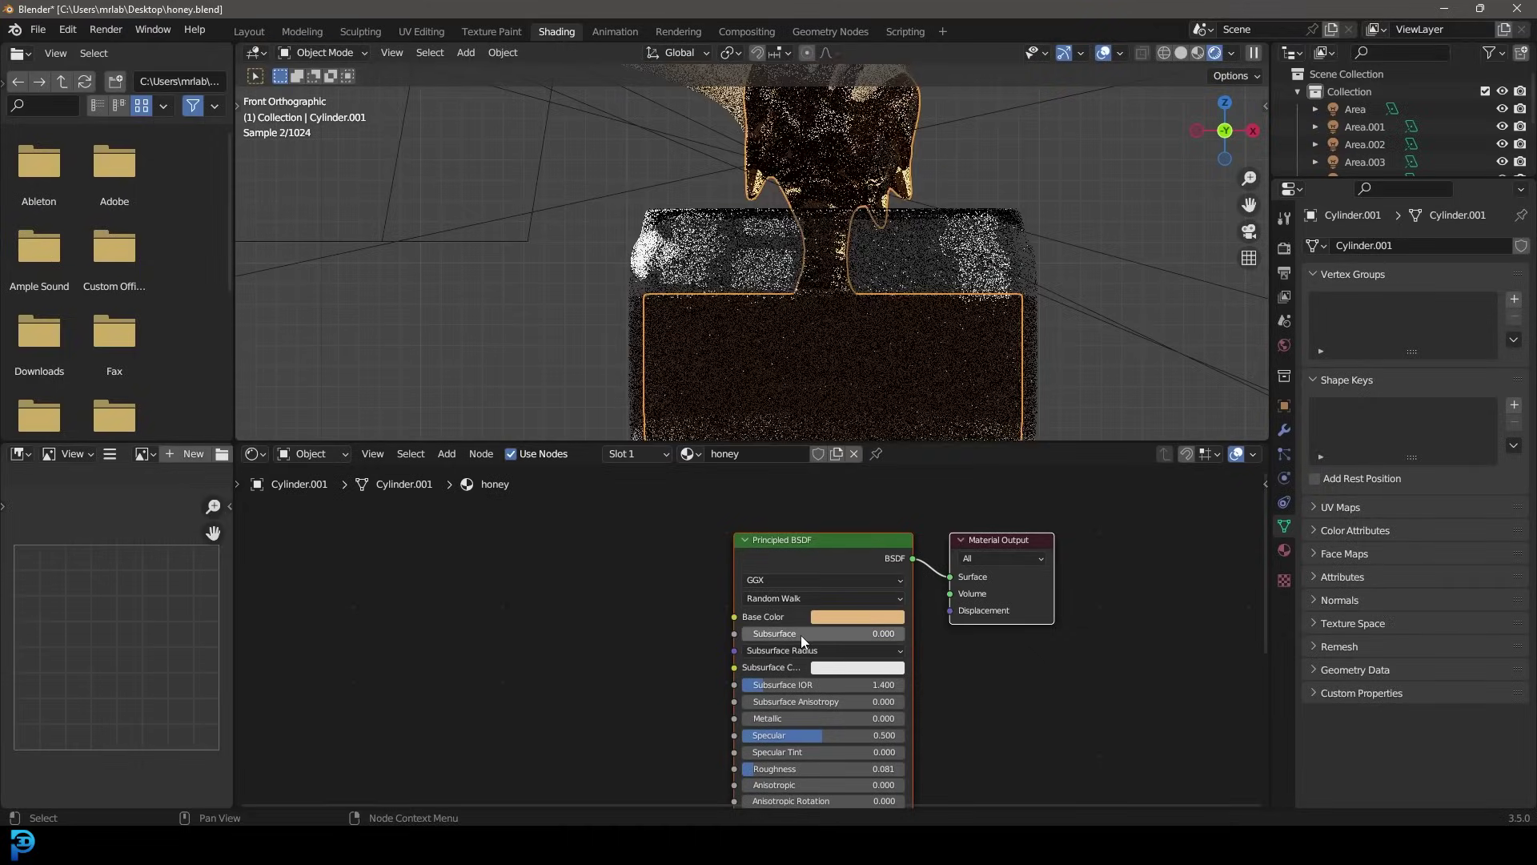
{"action": "left_click", "coordinate": [1286, 345]}
Drive the world colour with a Sky Texture at strength 0.3
{"action": "left_click", "coordinate": [1400, 352]}
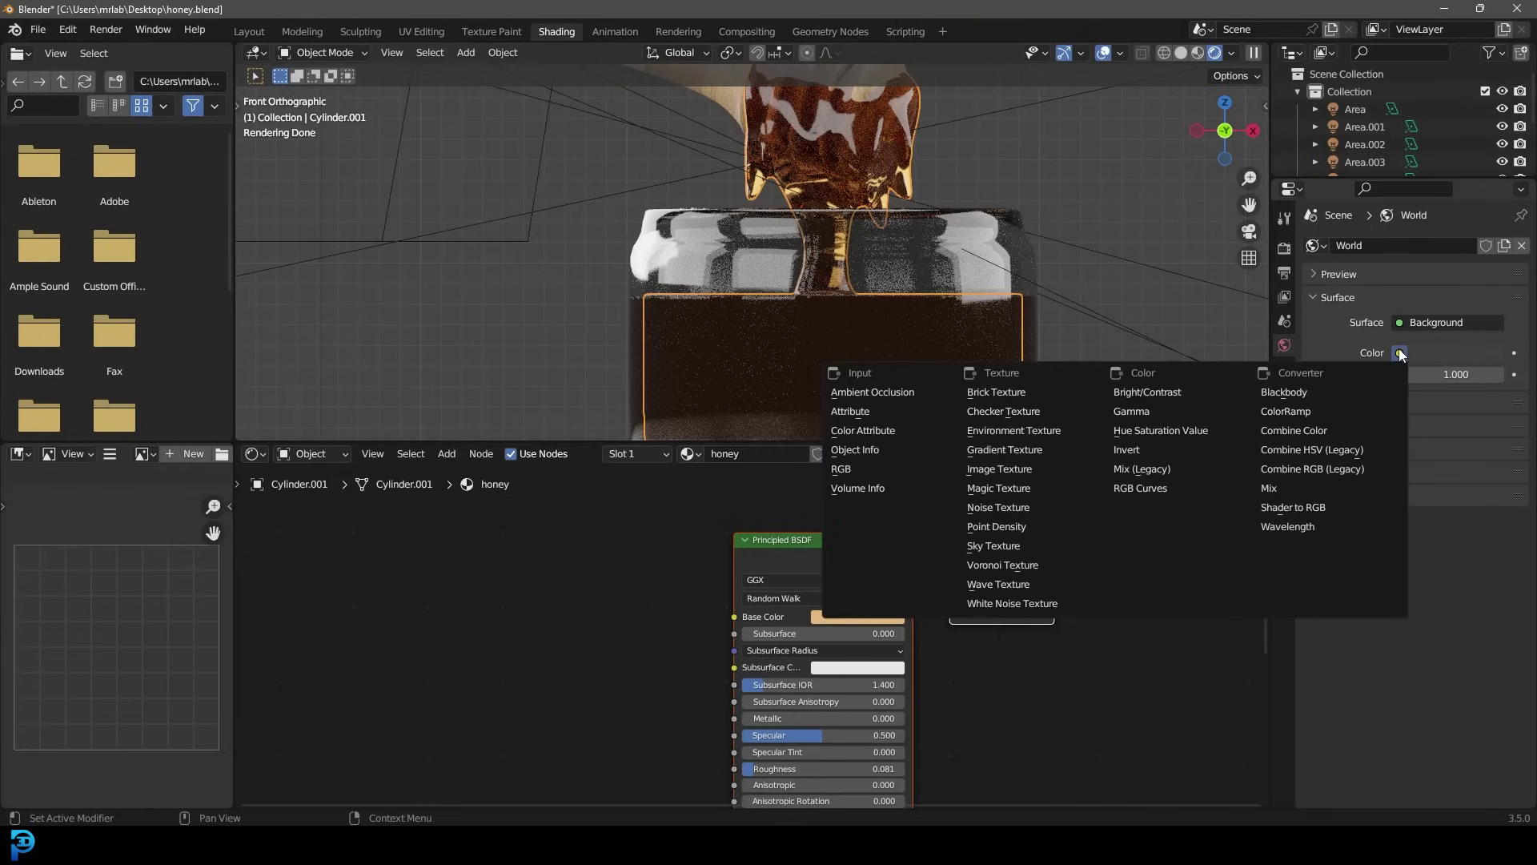
{"action": "left_click", "coordinate": [1007, 549]}
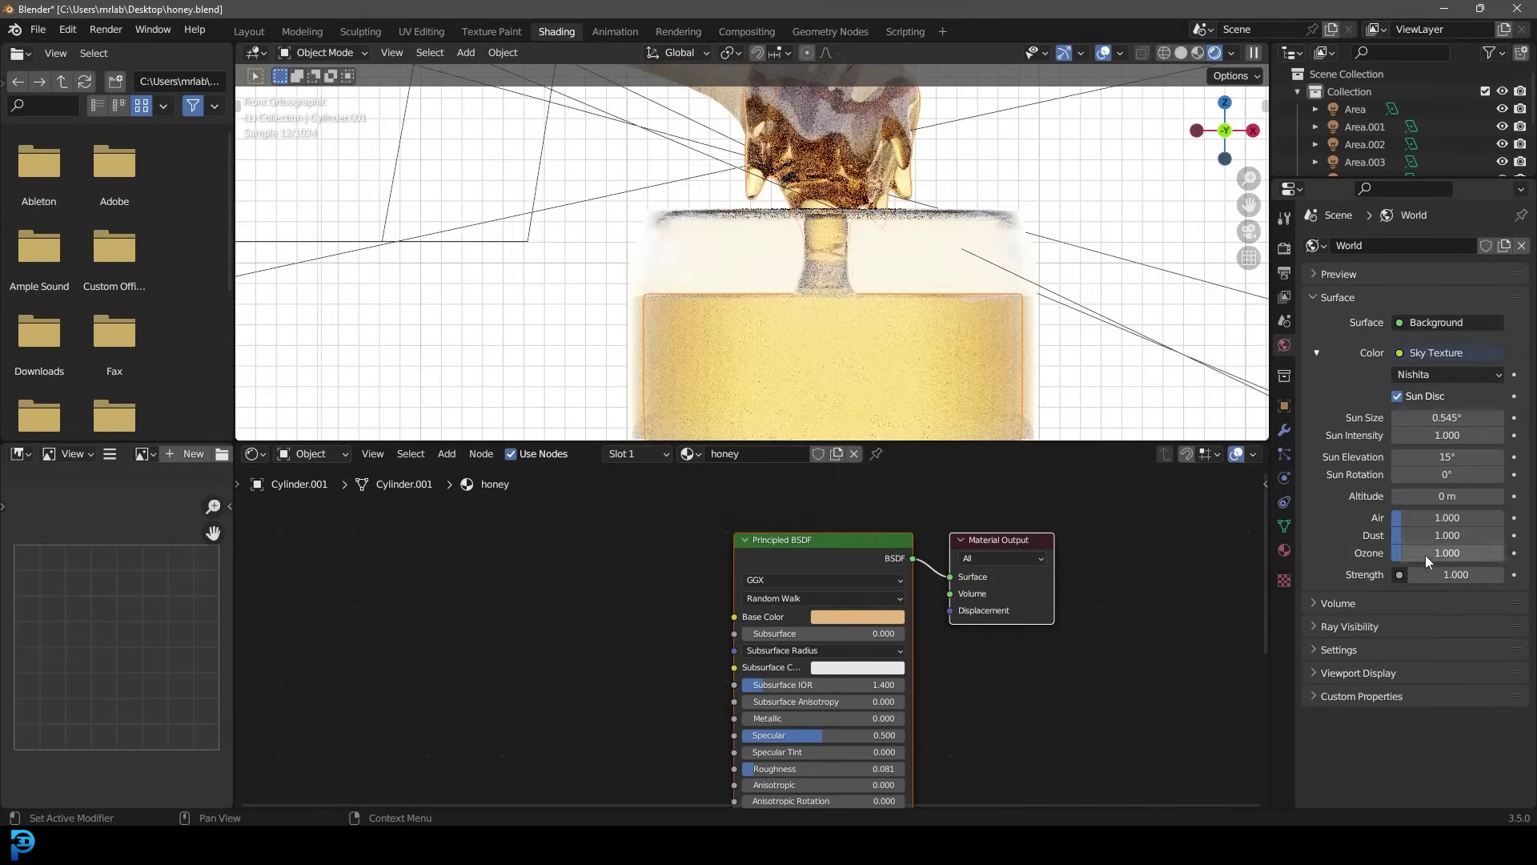
{"action": "left_click", "coordinate": [1445, 574]}
{"action": "type", "text": "0.3"}
{"action": "key", "text": "Return"}
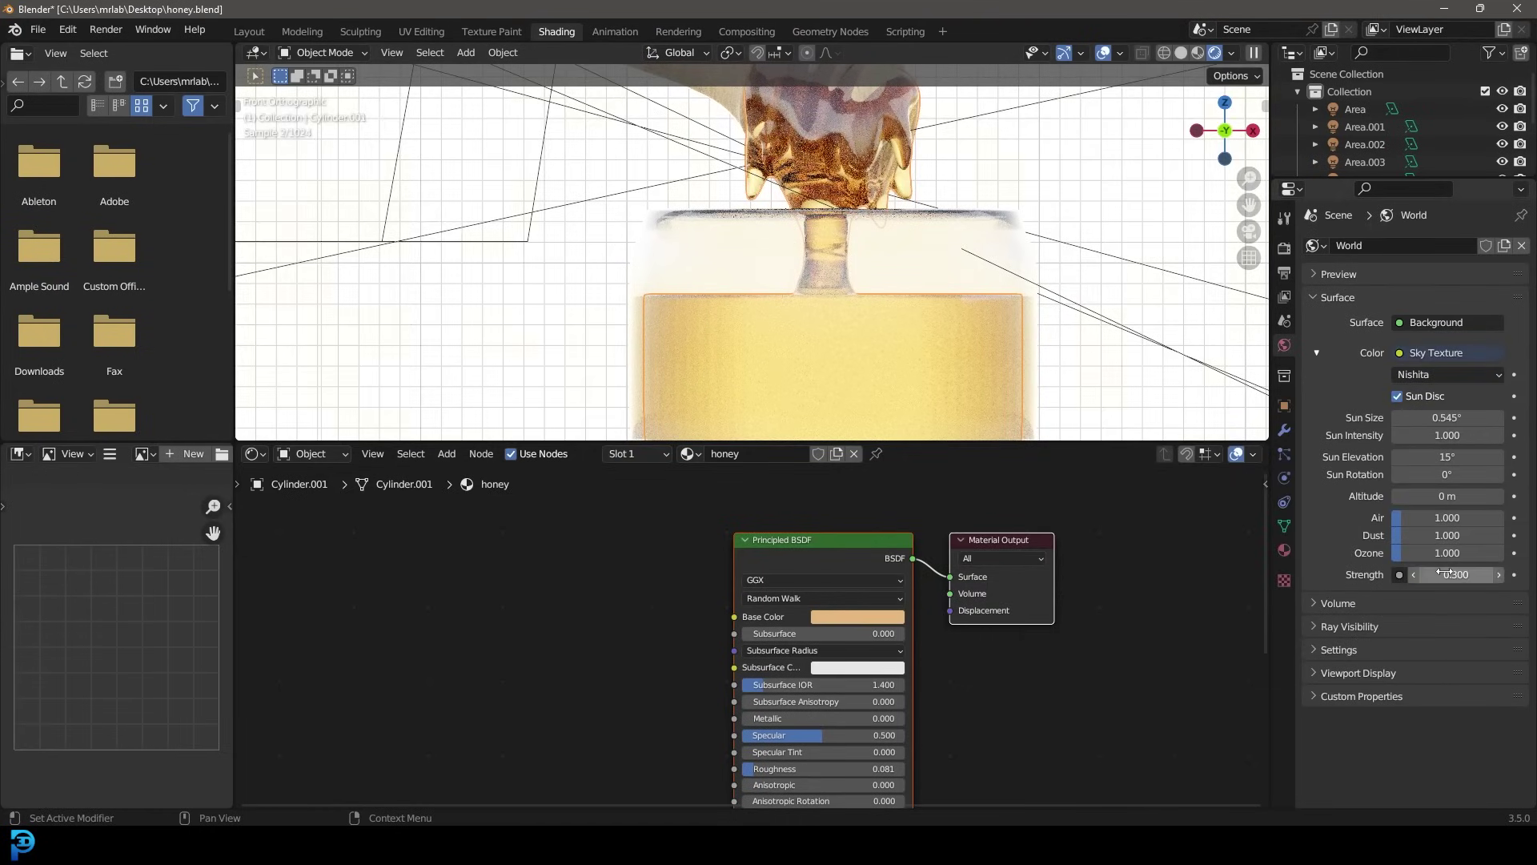
{"action": "scroll", "coordinate": [899, 223], "scroll_direction": "down", "scroll_amount": 3}
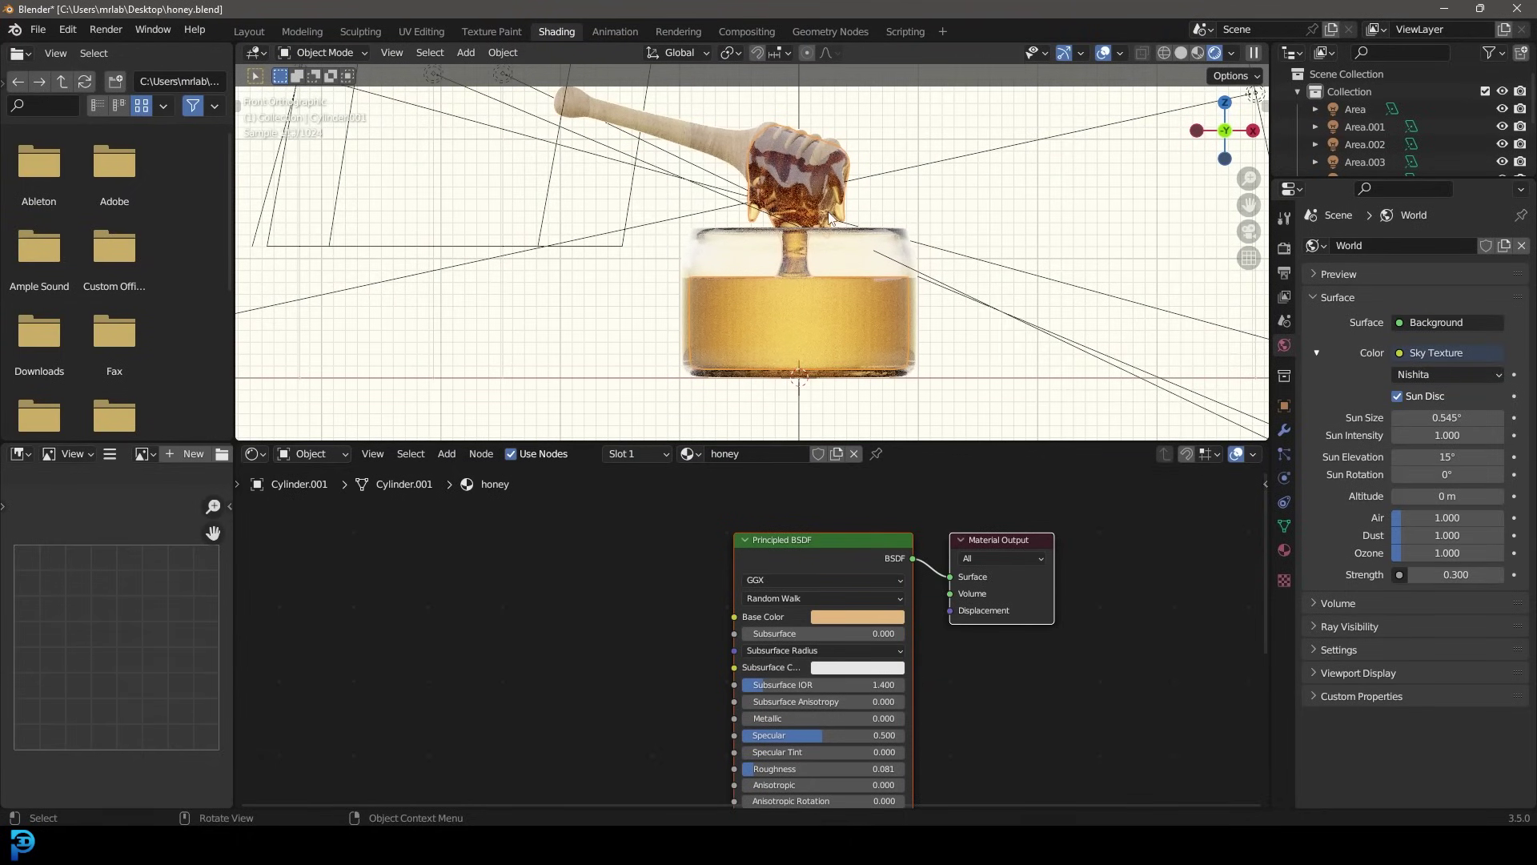
{"action": "mouse_move", "coordinate": [829, 216]}
{"action": "middle_mouse_down"}
{"action": "mouse_move", "coordinate": [829, 192]}
{"action": "mouse_move", "coordinate": [831, 208]}
{"action": "middle_mouse_up"}
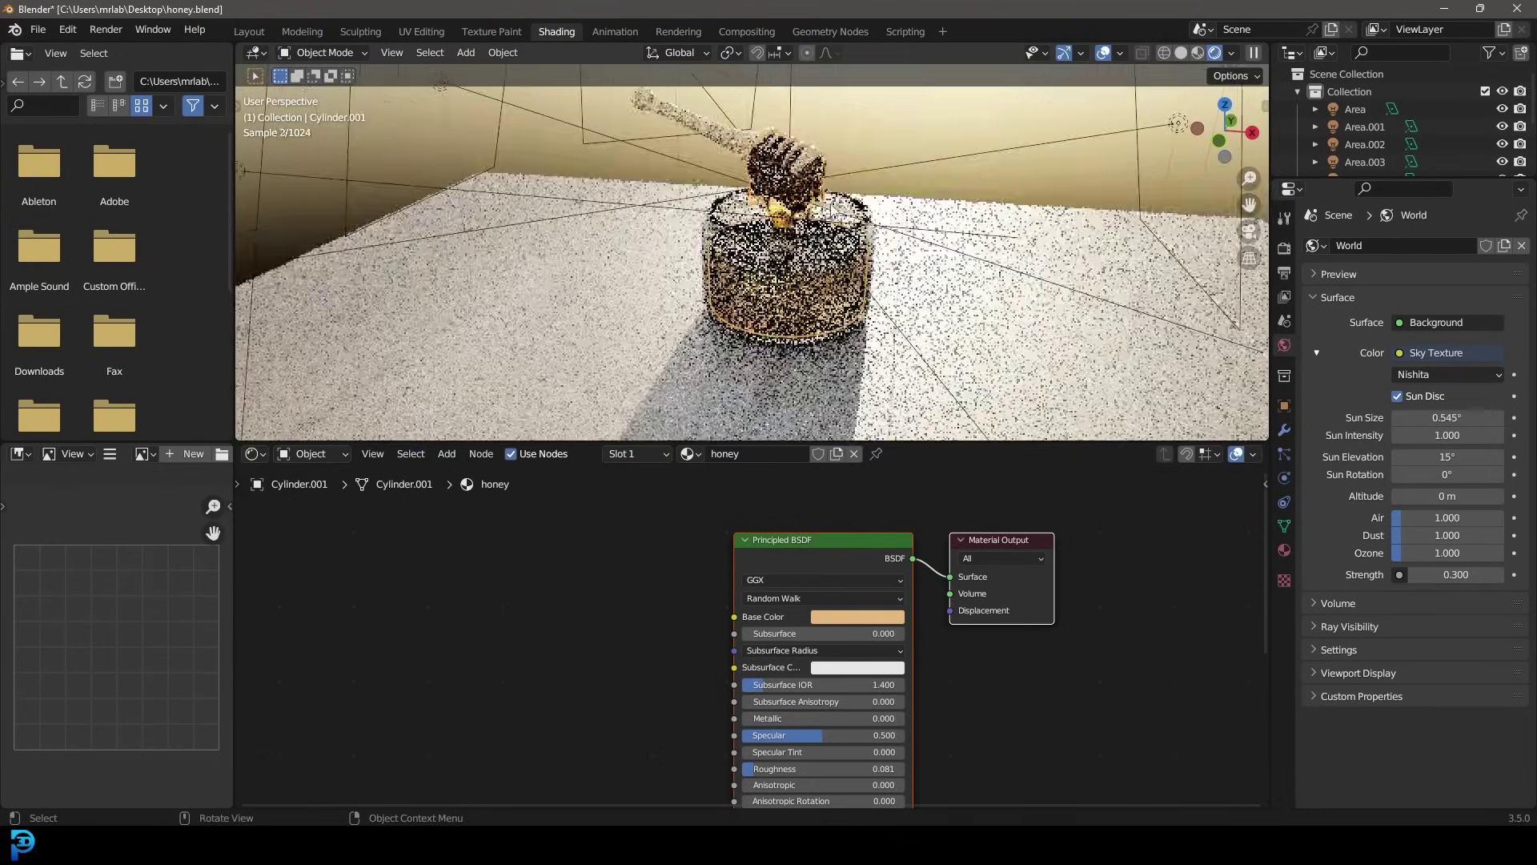
{"action": "scroll", "coordinate": [843, 210], "scroll_direction": "down", "scroll_amount": 3}
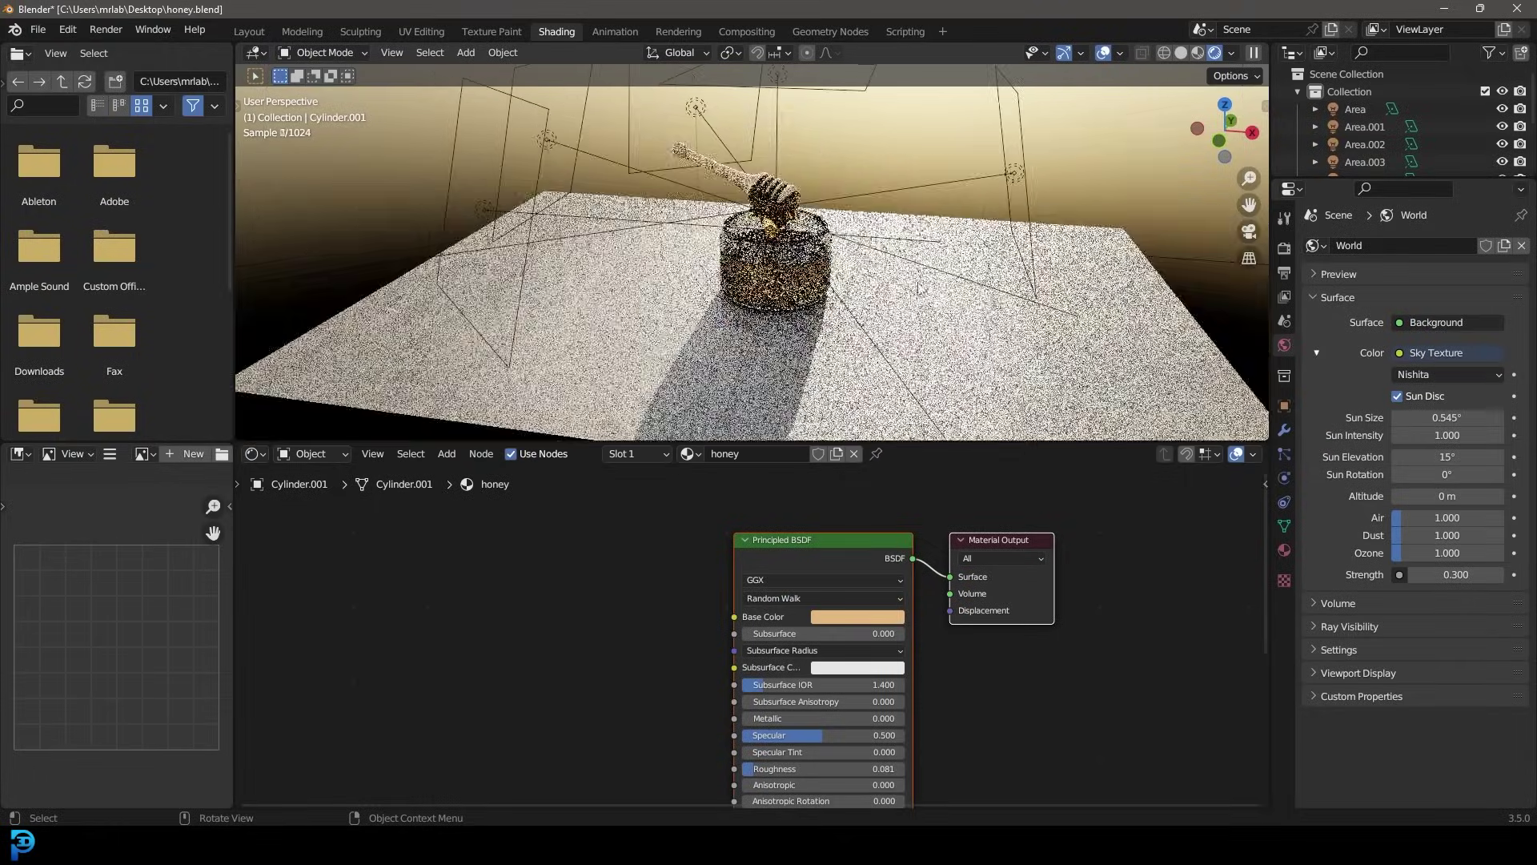
Select the floor, switch to solid shading, and duplicate the floor plane
{"action": "left_click", "coordinate": [953, 224]}
{"action": "key", "text": "z"}
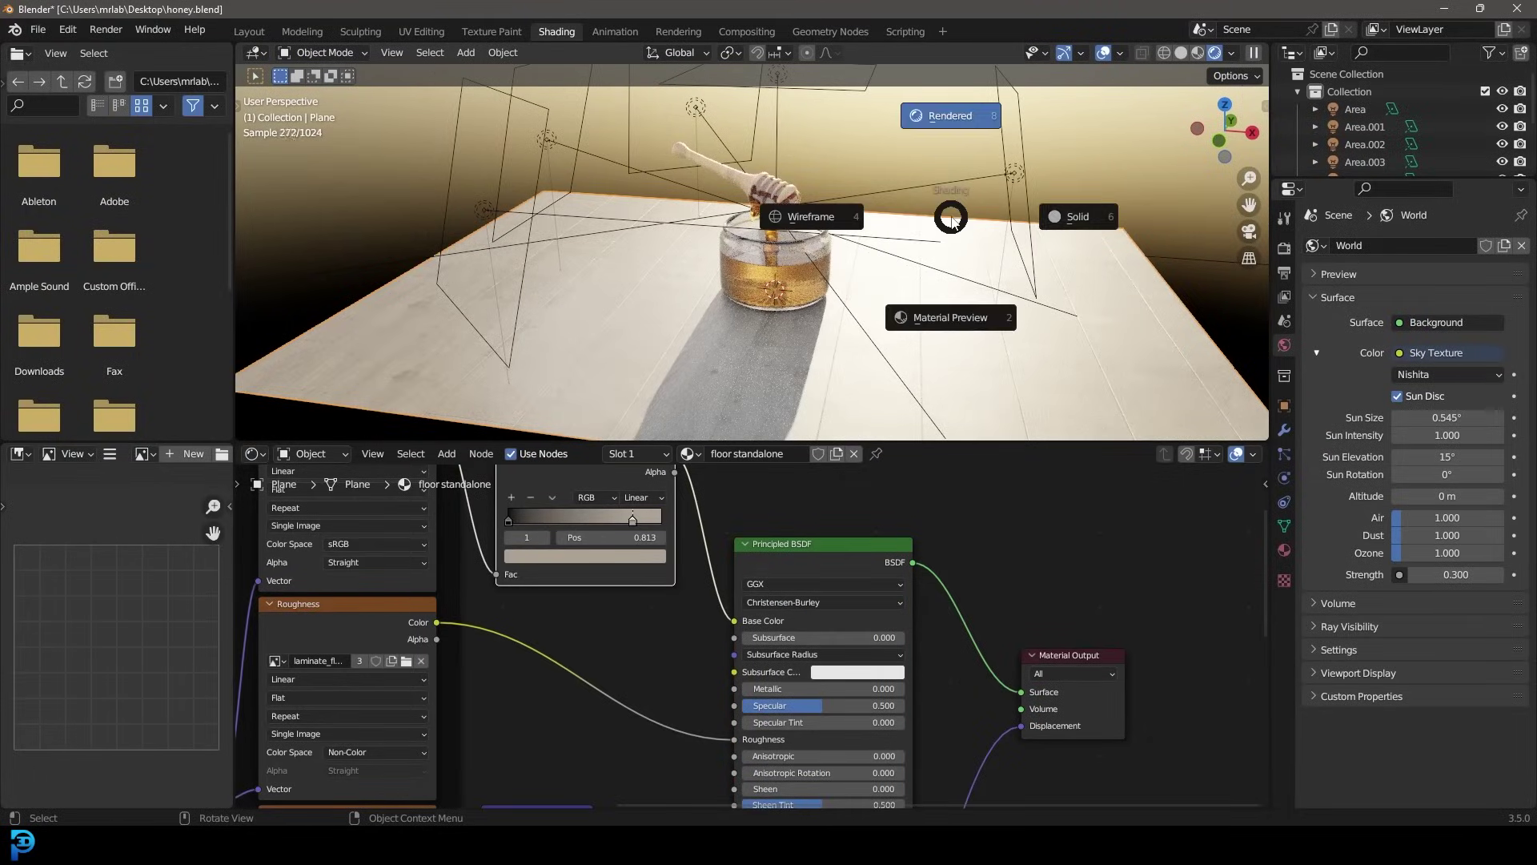
{"action": "left_click", "coordinate": [965, 216]}
{"action": "mouse_move", "coordinate": [965, 220]}
{"action": "middle_mouse_down"}
{"action": "mouse_move", "coordinate": [961, 247]}
{"action": "mouse_move", "coordinate": [904, 266]}
{"action": "middle_mouse_up"}
{"action": "key", "text": "shift+d"}
Stand the copied plane upright at 90° on X and move it behind the jar as a backdrop
{"action": "key", "text": "r"}
{"action": "key", "text": "x"}
{"action": "key", "text": "9"}
{"action": "key", "text": "0"}
{"action": "key", "text": "Return"}
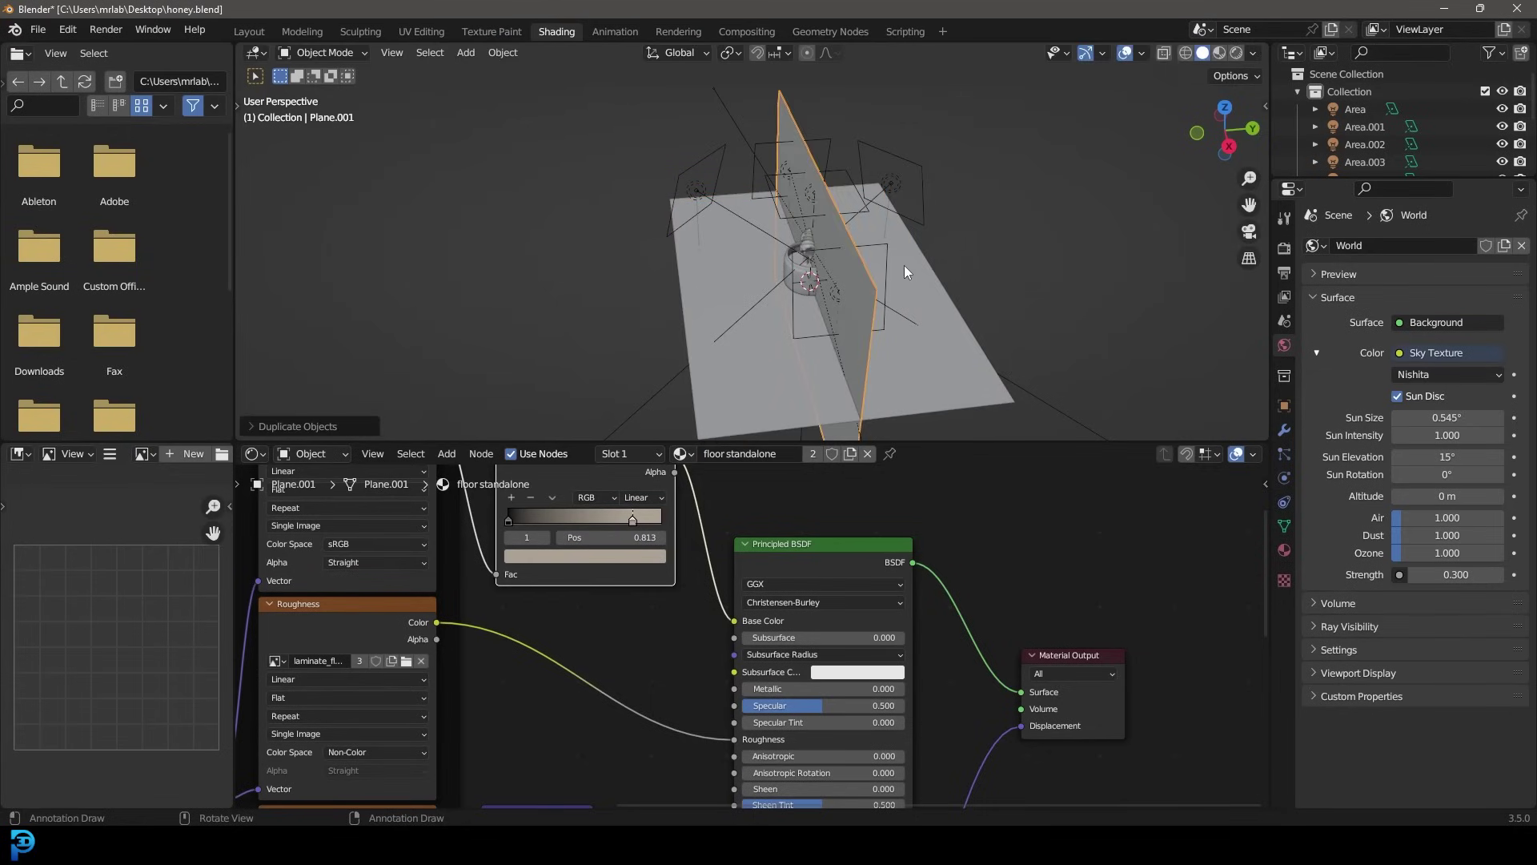
{"action": "middle_click_drag", "start_coordinate": [1065, 269], "coordinate": [1040, 271]}
{"action": "key", "text": "g"}
{"action": "key", "text": "y"}
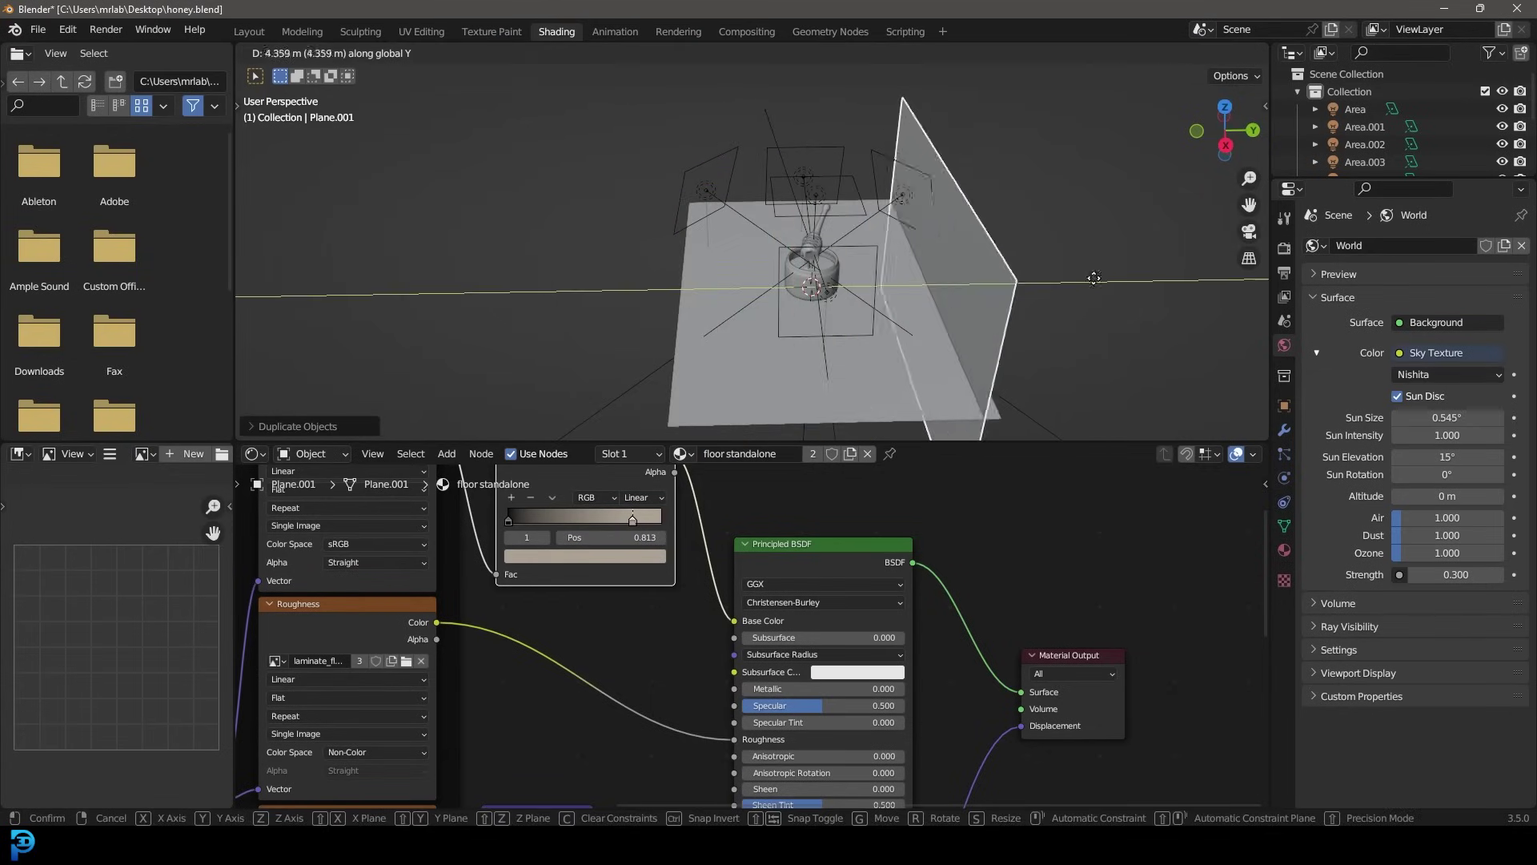
{"action": "left_click", "coordinate": [1092, 279]}
Add a camera, place it in front of the jar and tilt it toward the jar
{"action": "key", "text": "KP_1"}
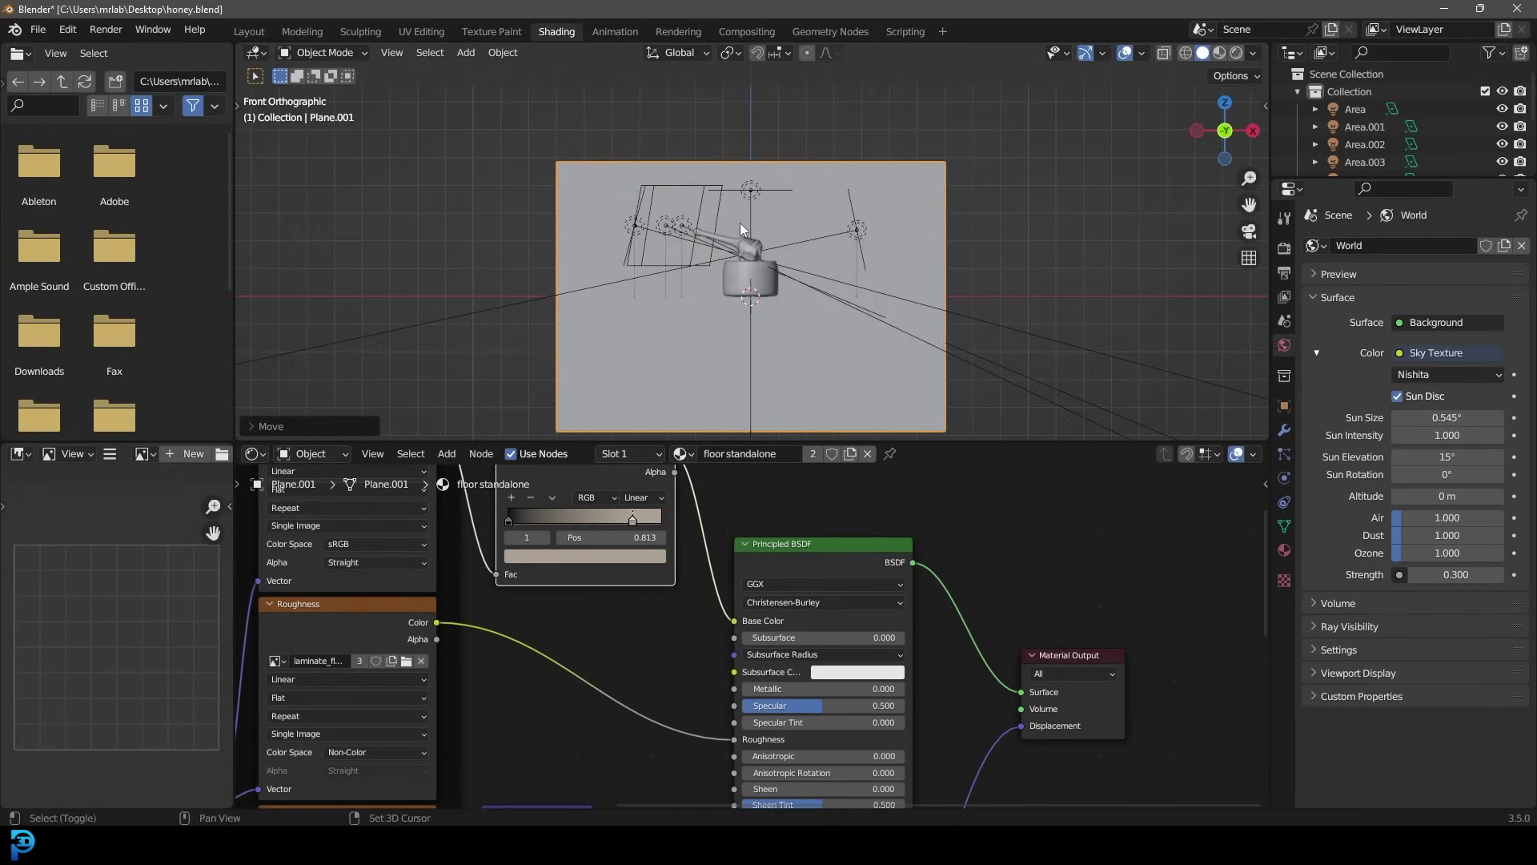
{"action": "key", "text": "shift+a"}
{"action": "left_click", "coordinate": [658, 321]}
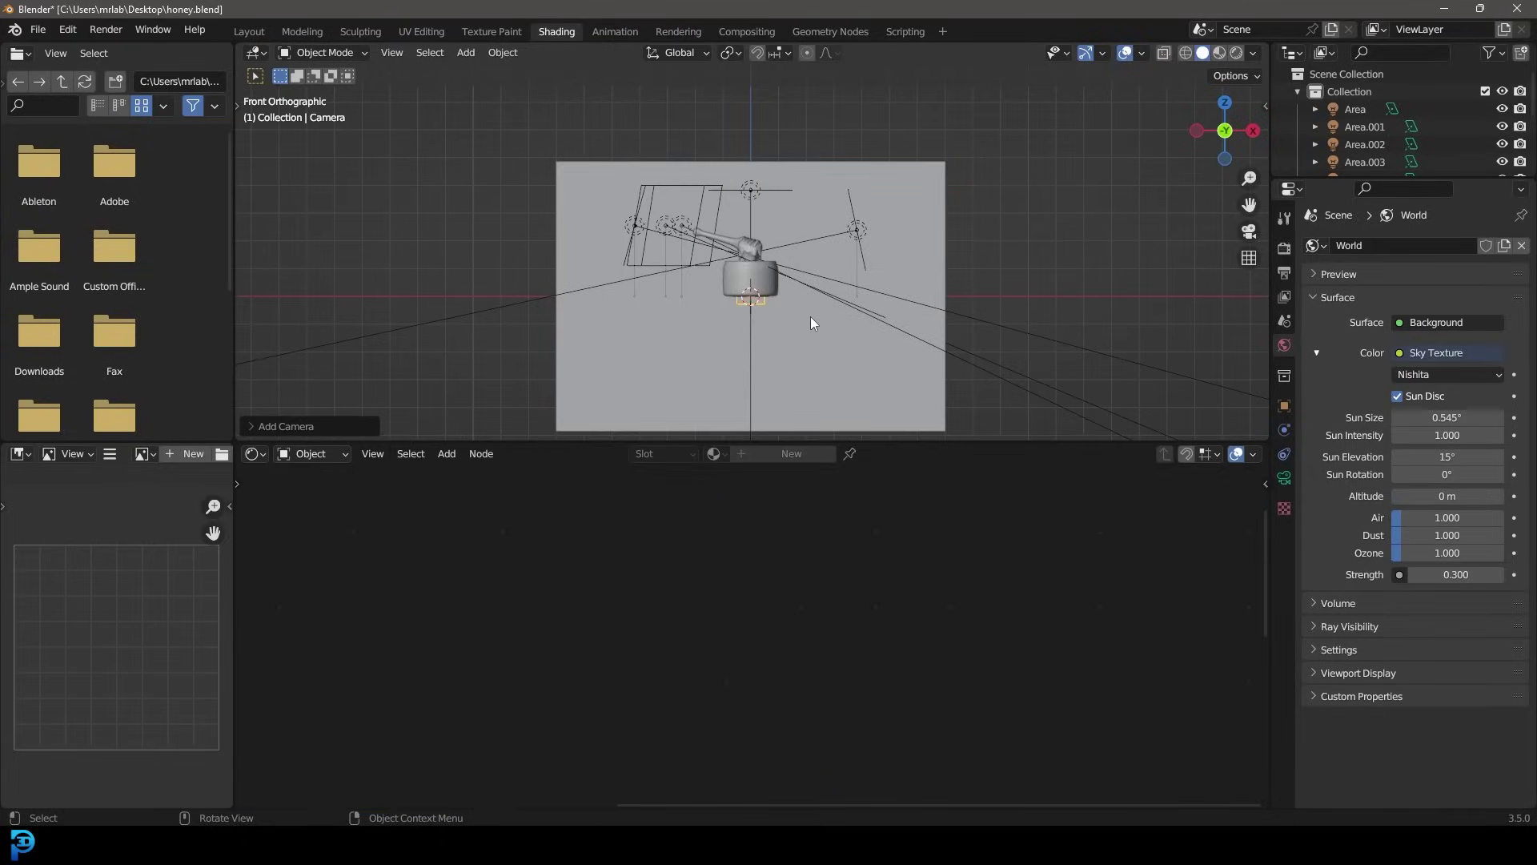
{"action": "key", "text": "KP_3"}
{"action": "key", "text": "g"}
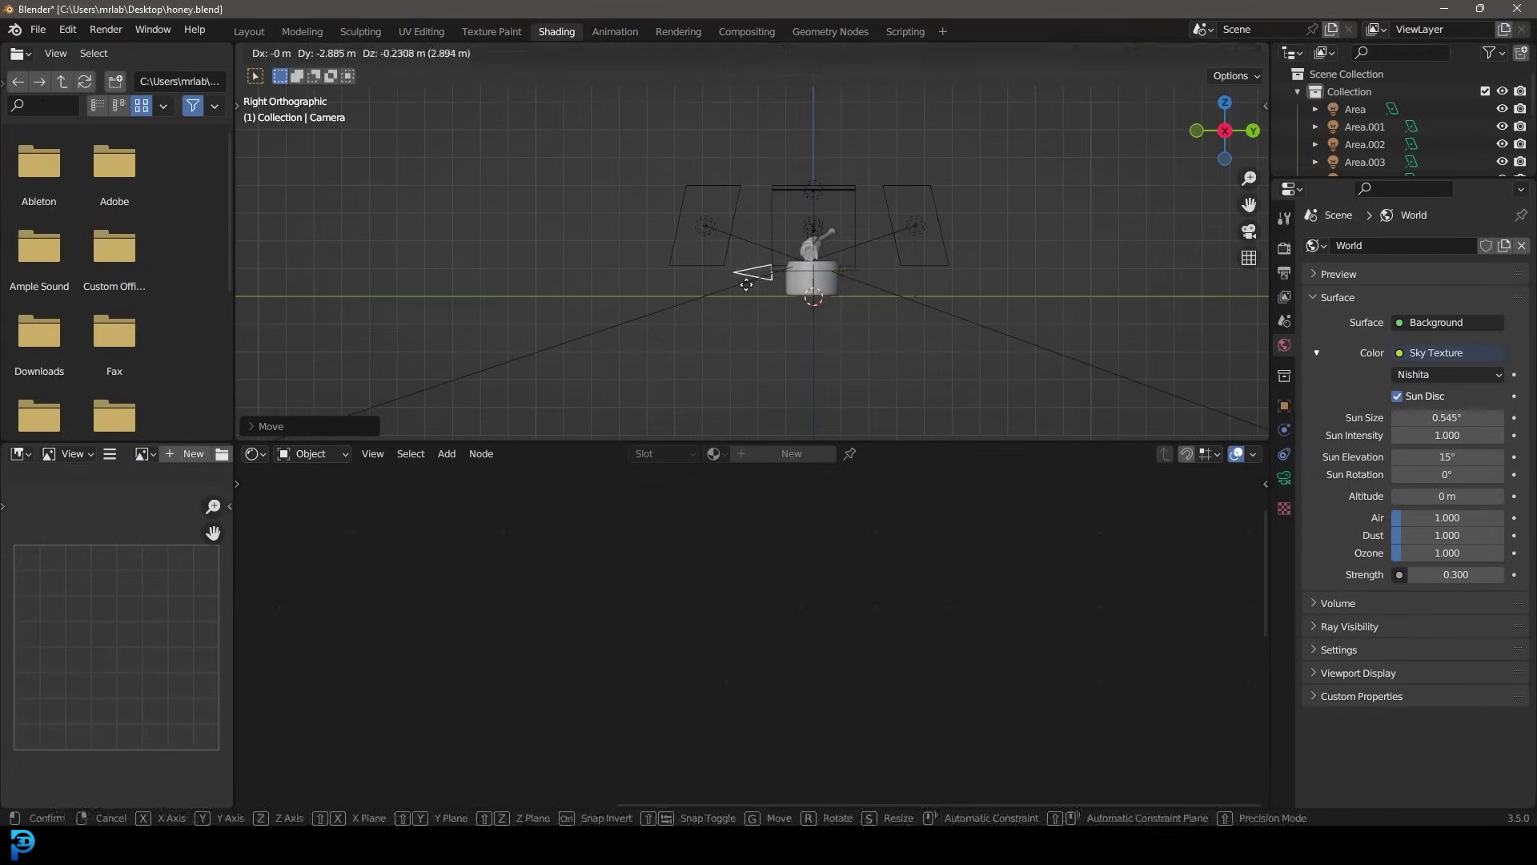
{"action": "left_click", "coordinate": [762, 318]}
{"action": "key", "text": "t"}
{"action": "key", "text": "r"}
{"action": "left_click", "coordinate": [778, 293]}
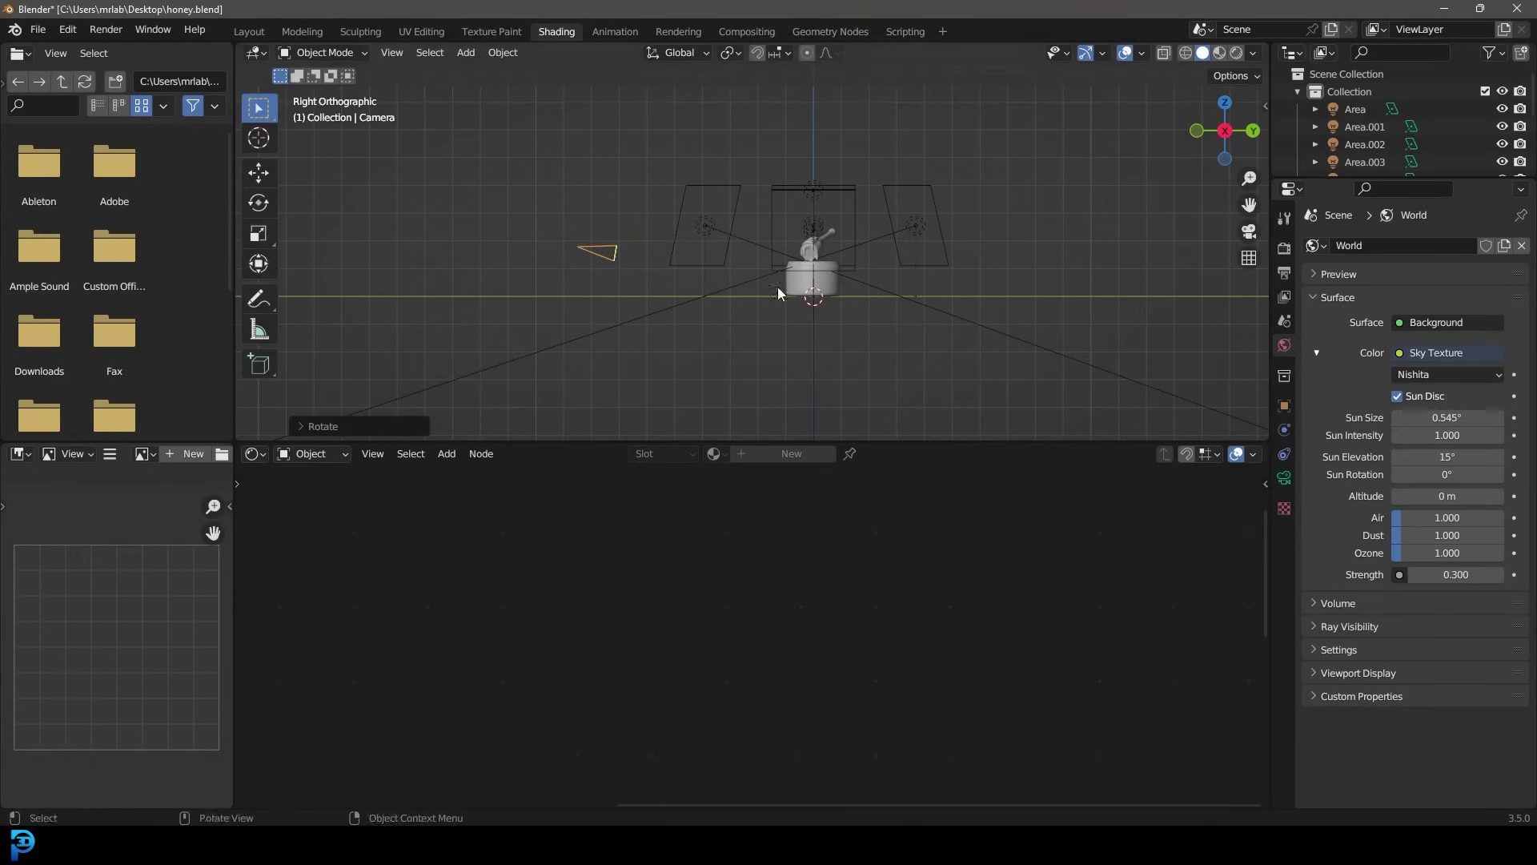
Set the camera's focal length to 120 mm
{"action": "left_click", "coordinate": [1284, 478]}
{"action": "left_click", "coordinate": [1445, 327]}
{"action": "type", "text": "120"}
{"action": "key", "text": "Return"}
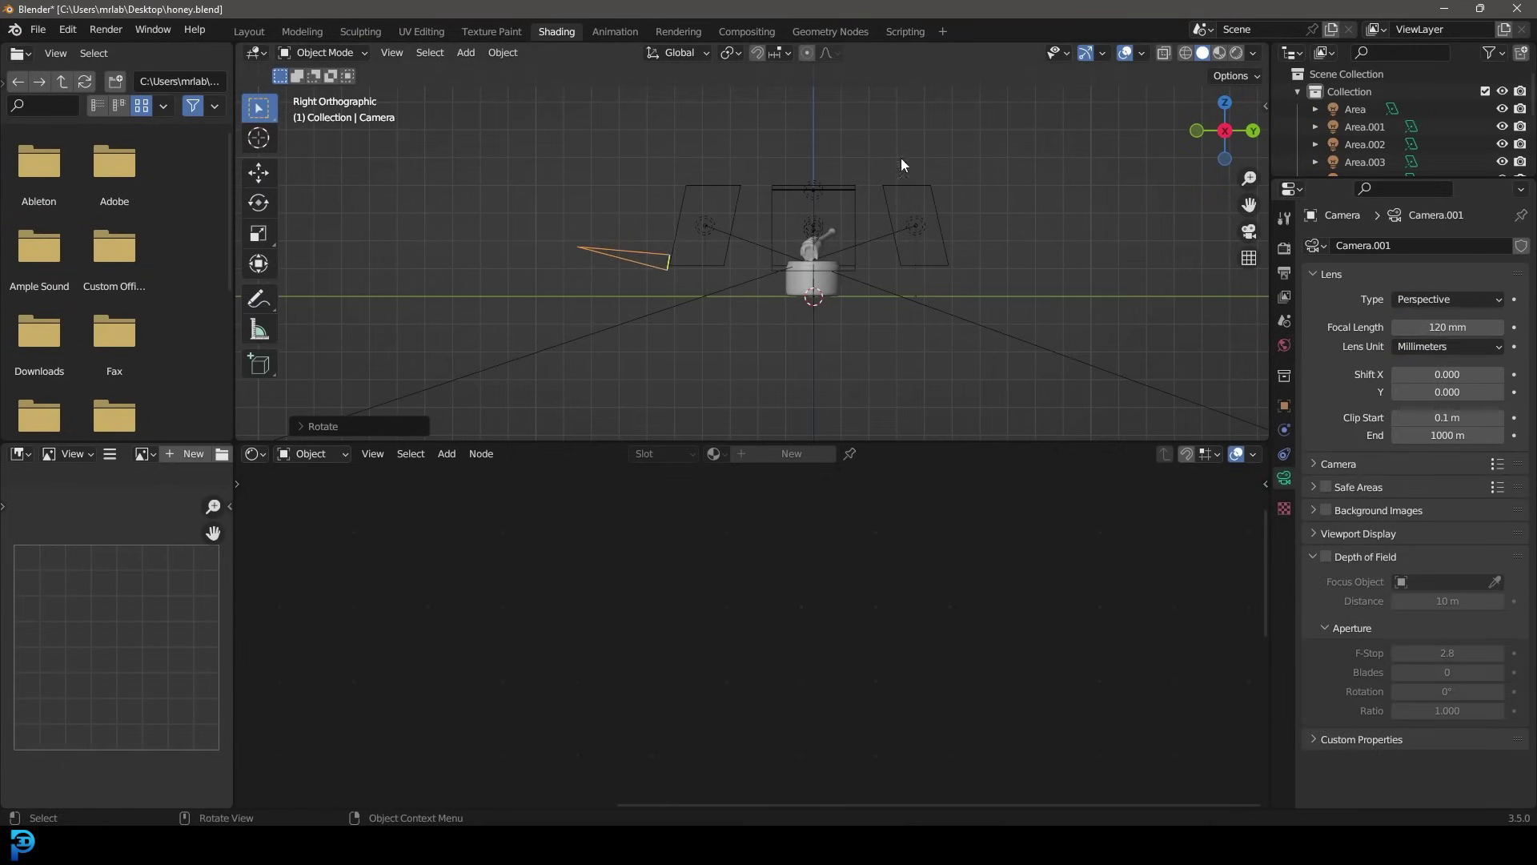
In camera view, move the camera freely and along Z until the jar and dipper fill the frame
{"action": "key", "text": "KP_0"}
{"action": "key", "text": "g"}
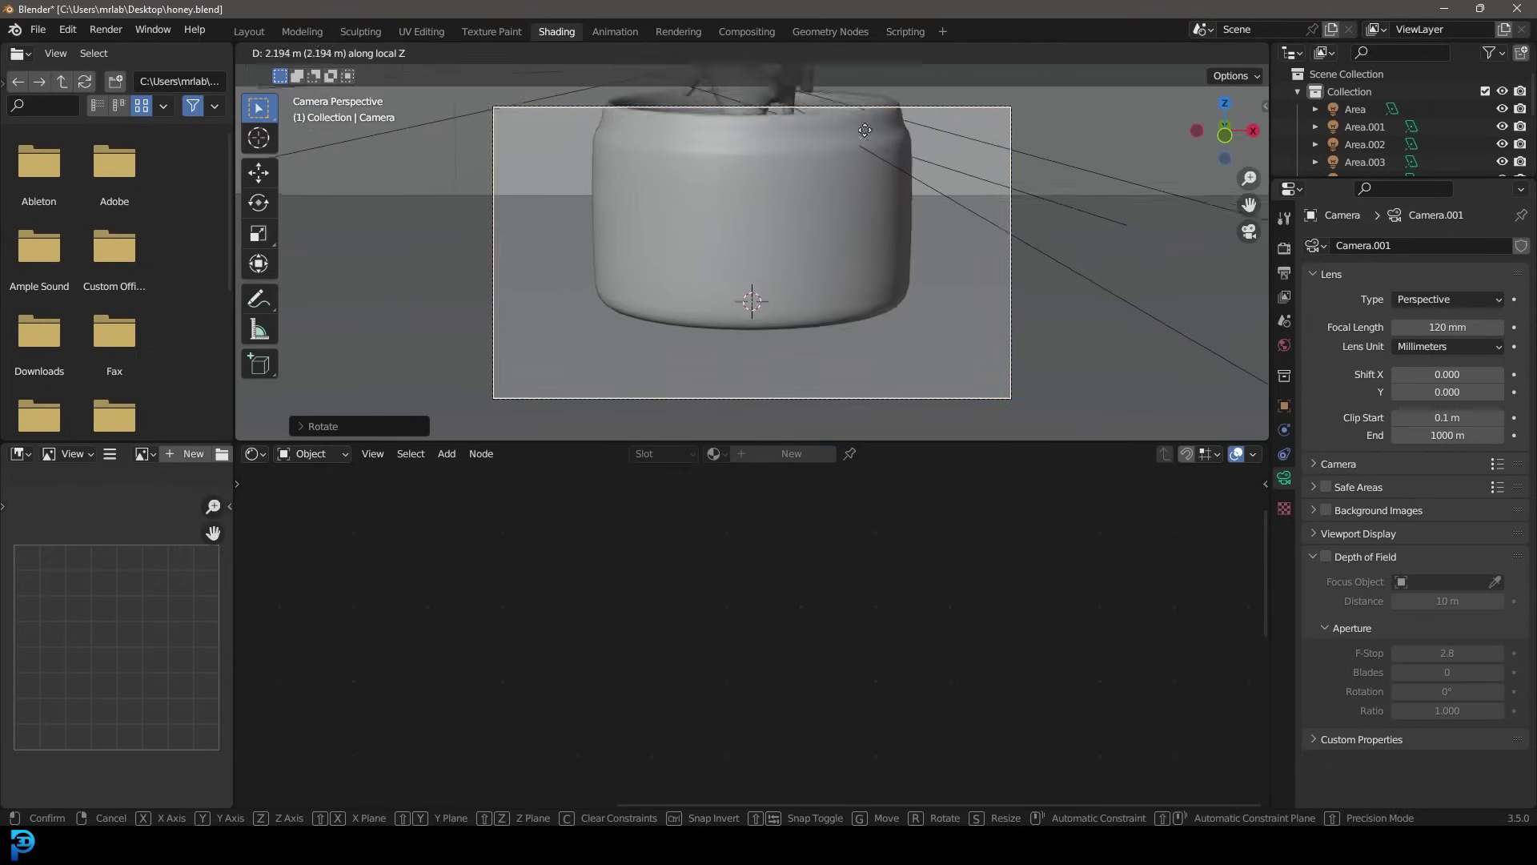
{"action": "left_click", "coordinate": [871, 301]}
{"action": "key", "text": "g"}
{"action": "key", "text": "z"}
{"action": "key", "text": "z"}
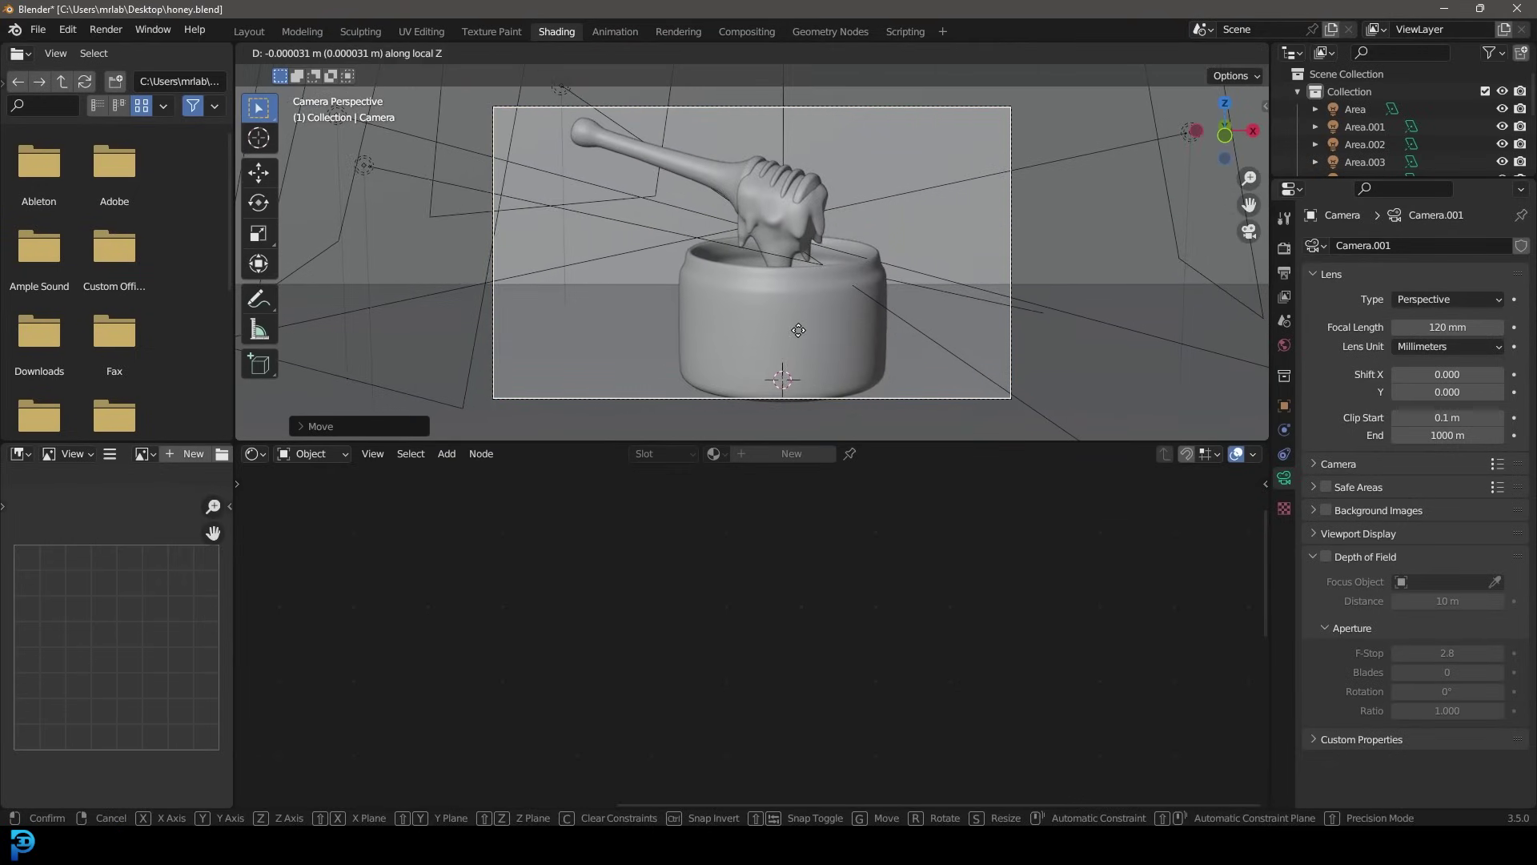
{"action": "left_click", "coordinate": [838, 128]}
{"action": "key", "text": "g"}
{"action": "left_click", "coordinate": [829, 179]}
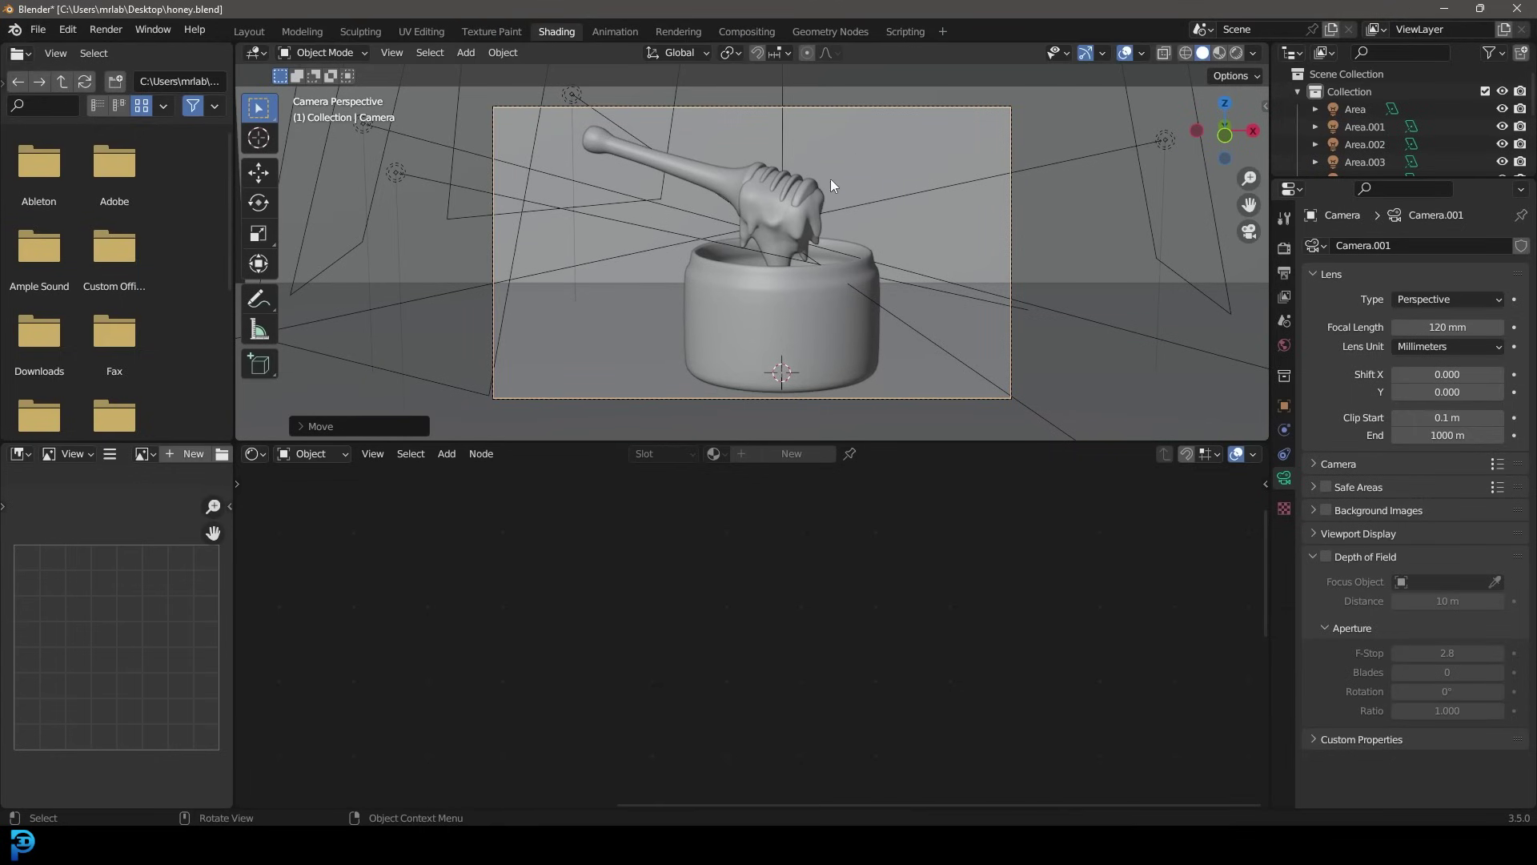
Select the floor plane and box-select across the scene
{"action": "key", "text": "super"}
{"action": "key", "text": "super"}
{"action": "left_click", "coordinate": [1029, 183]}
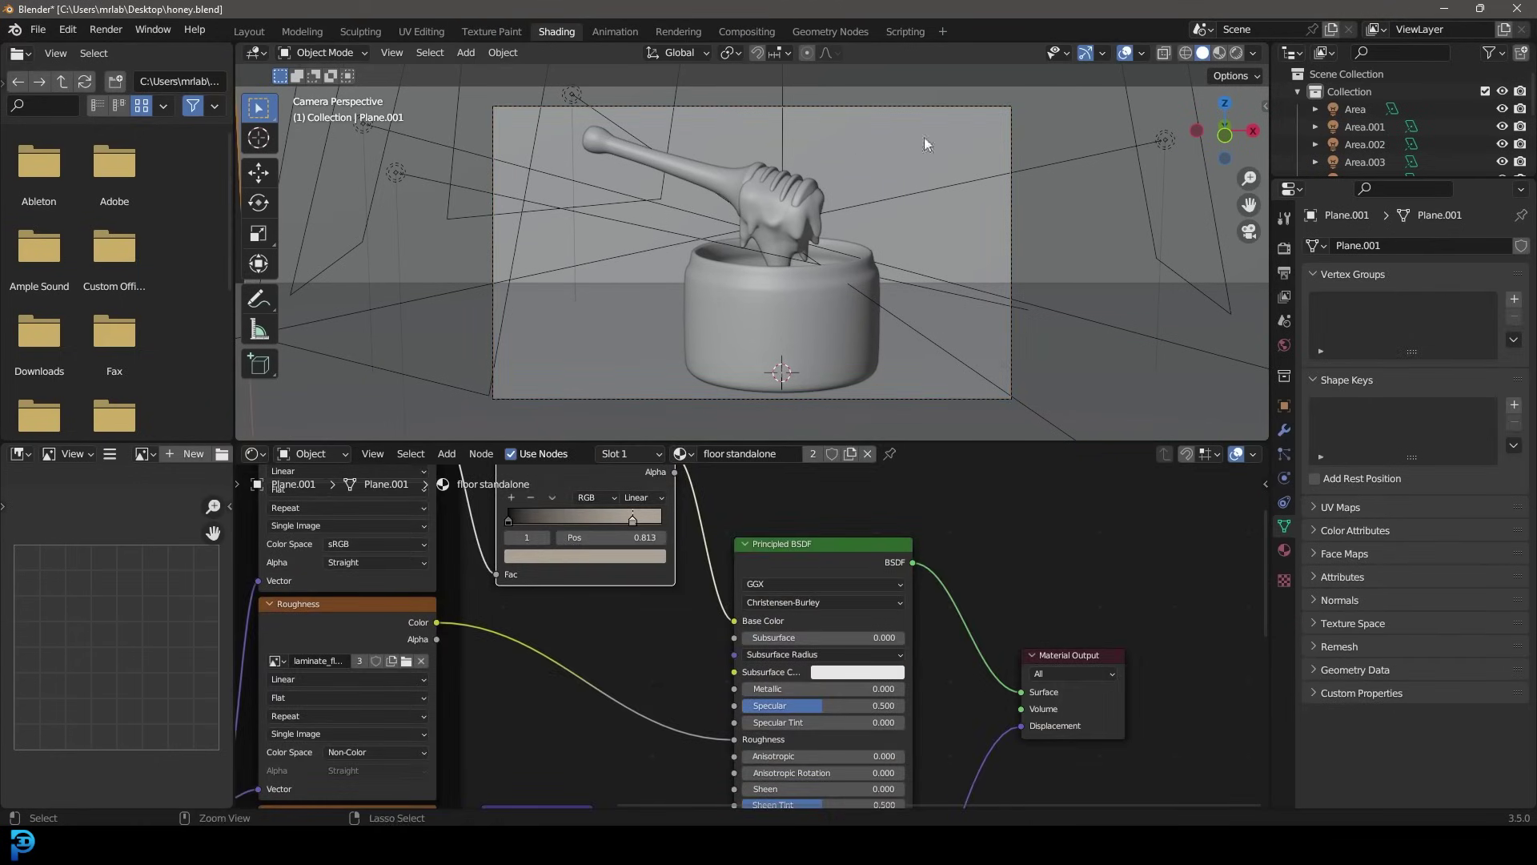
{"action": "left_click_drag", "start_coordinate": [467, 80], "coordinate": [1025, 440]}
In Rendered shading, make the honey's base colour a brighter, more saturated orange, then select the dipper
{"action": "key", "text": "z"}
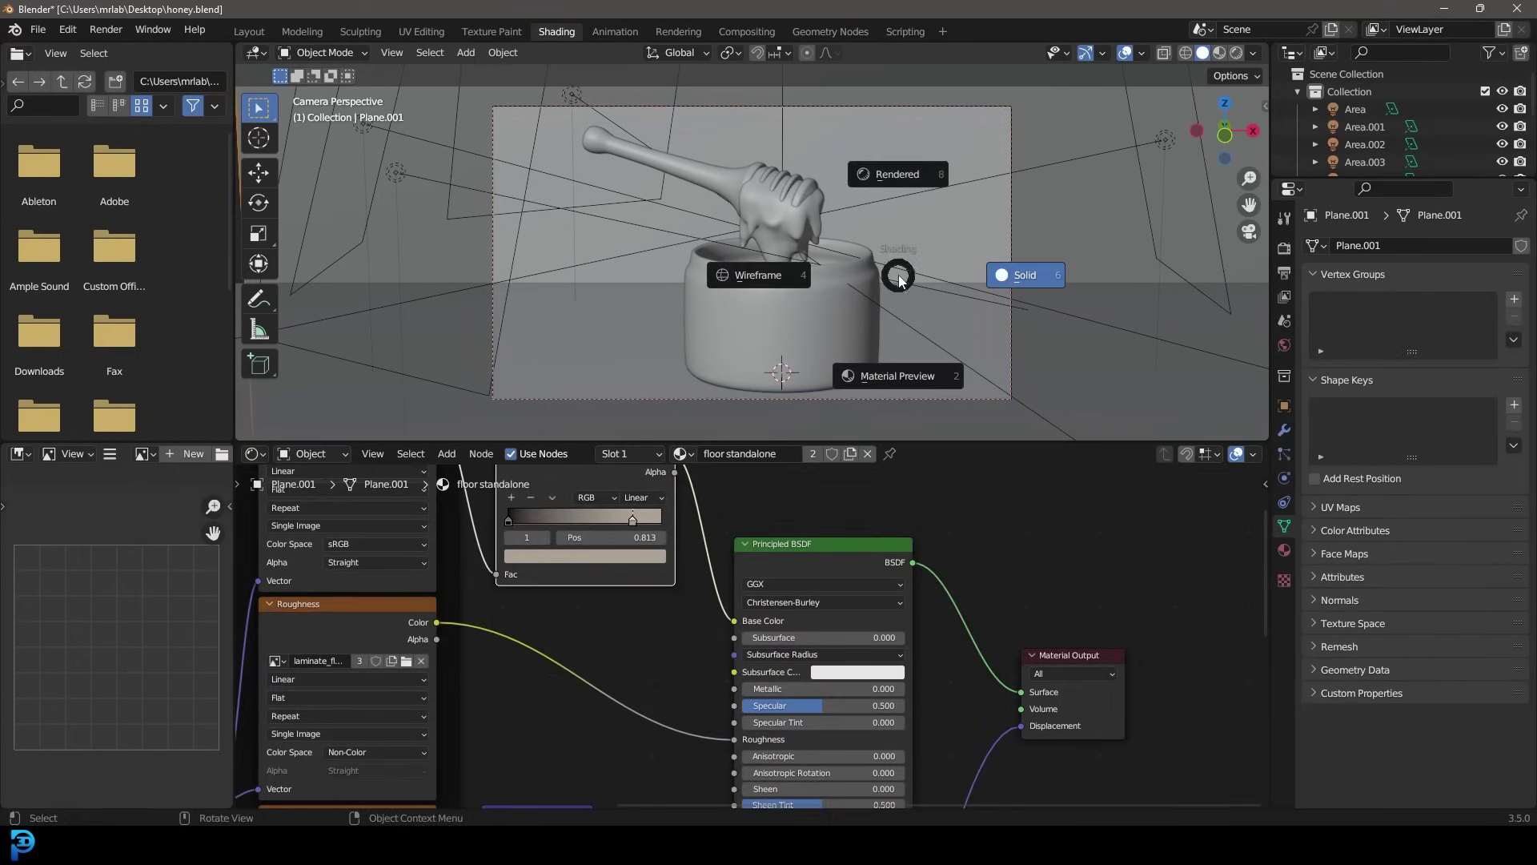
{"action": "left_click", "coordinate": [906, 221]}
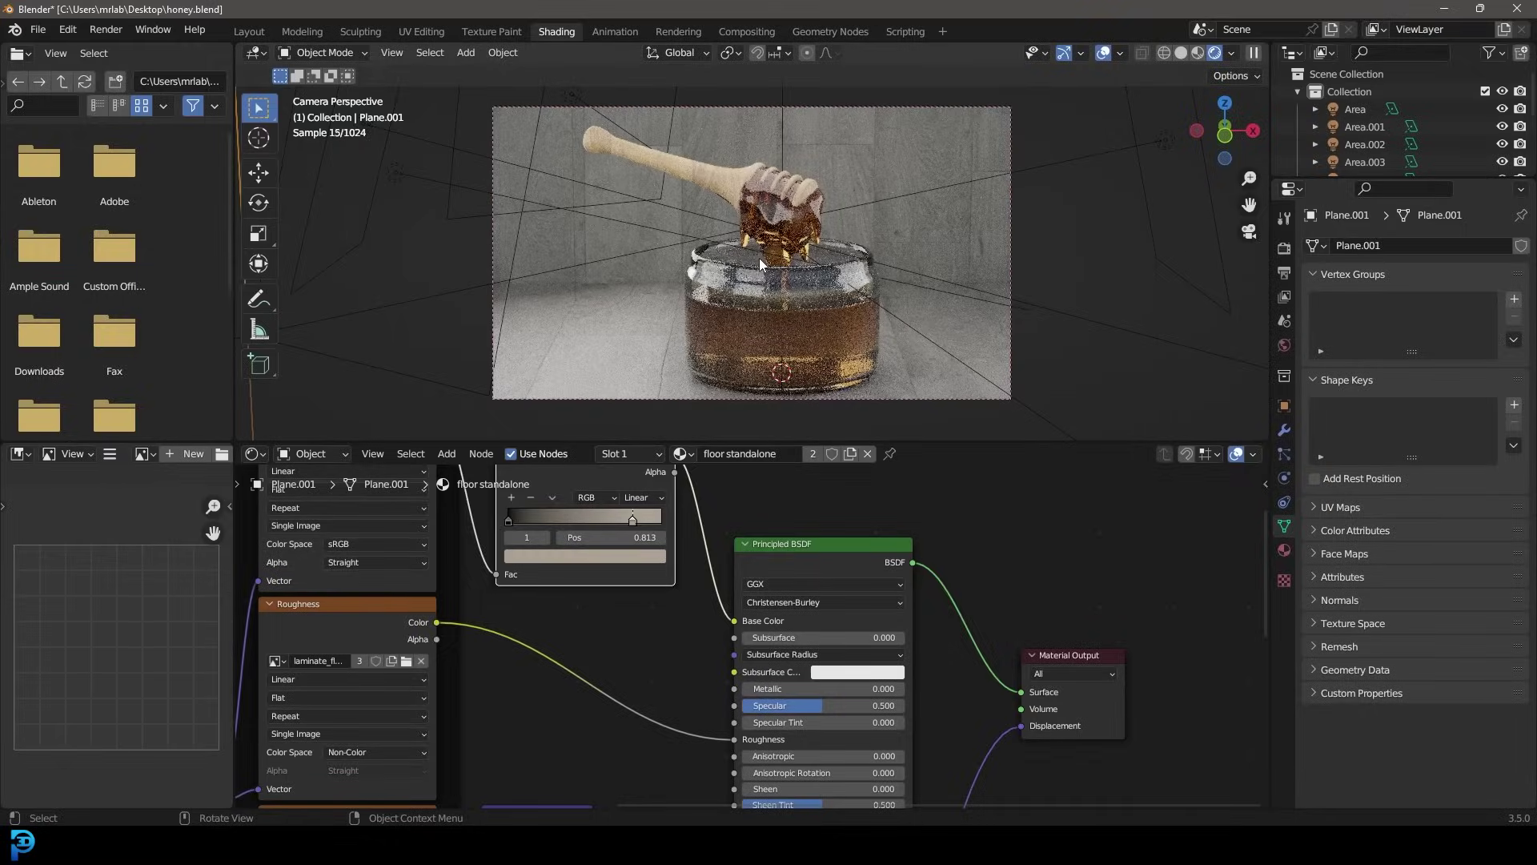
{"action": "left_click", "coordinate": [810, 225]}
{"action": "left_click", "coordinate": [863, 618]}
{"action": "left_click_drag", "start_coordinate": [856, 486], "coordinate": [854, 486]}
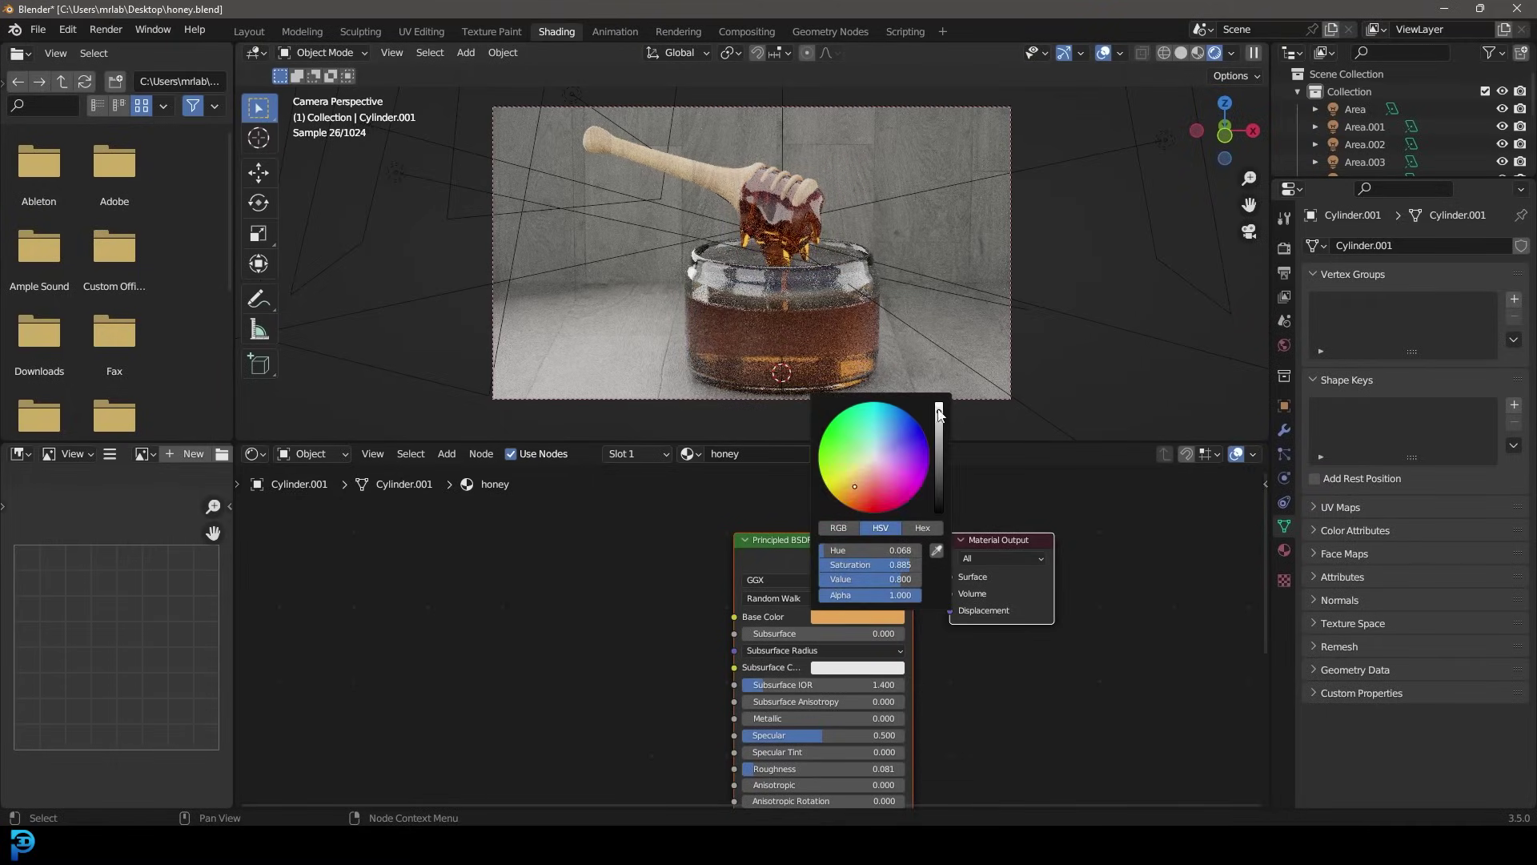
{"action": "left_click_drag", "start_coordinate": [938, 410], "coordinate": [939, 400]}
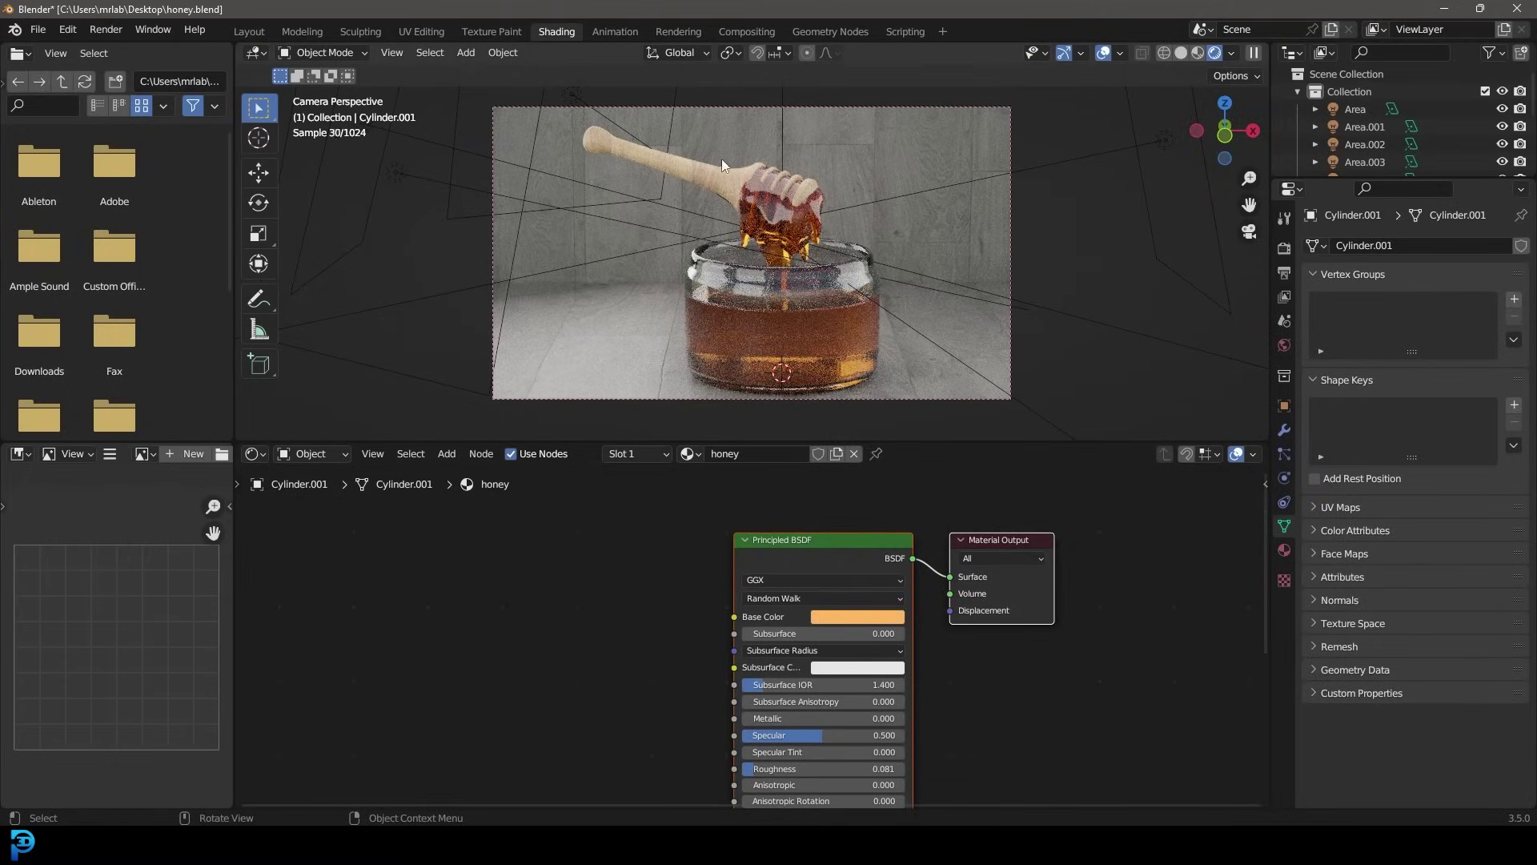
{"action": "left_click", "coordinate": [723, 157]}
Drop the dipper copy, switch to Solid shading, clear its rotation and tip it over in front view
{"action": "key", "text": "g"}
{"action": "left_click", "coordinate": [911, 237]}
{"action": "key", "text": "z"}
{"action": "left_click", "coordinate": [1026, 237]}
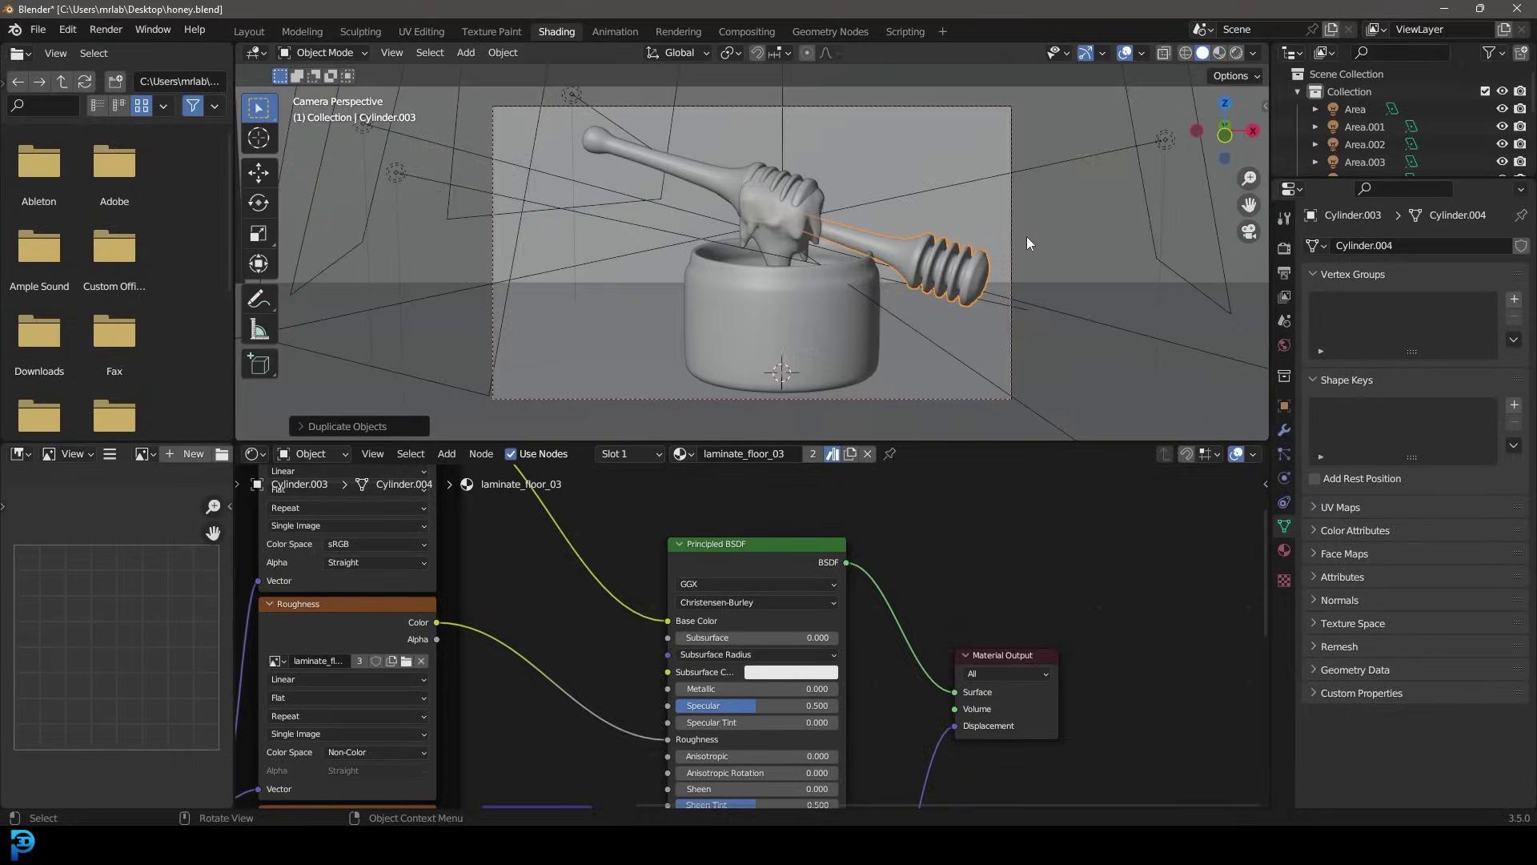
{"action": "key", "text": "alt+r"}
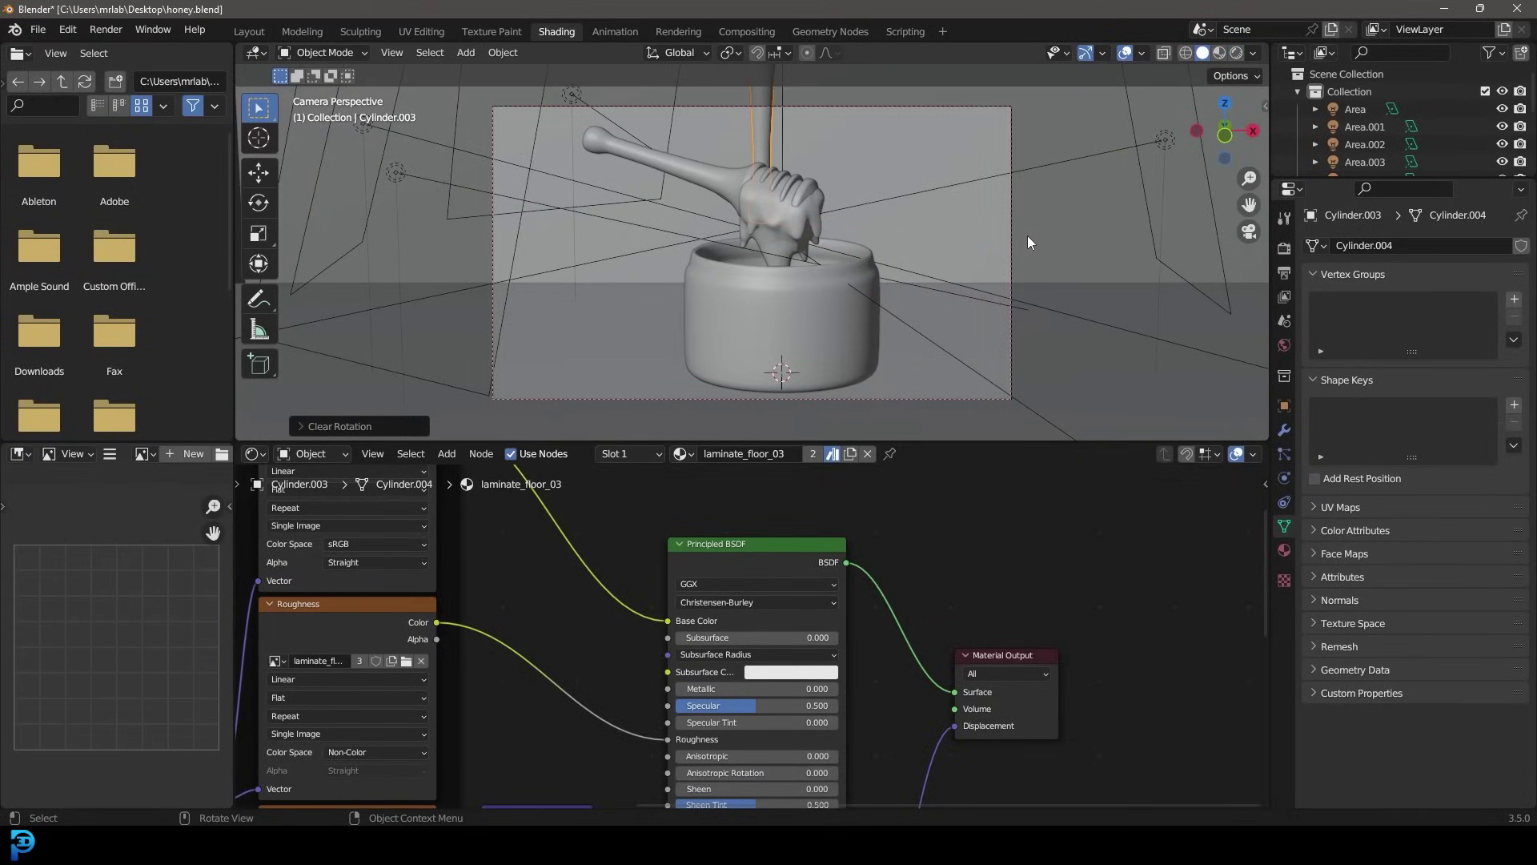
{"action": "key", "text": "KP_1"}
{"action": "key", "text": "r"}
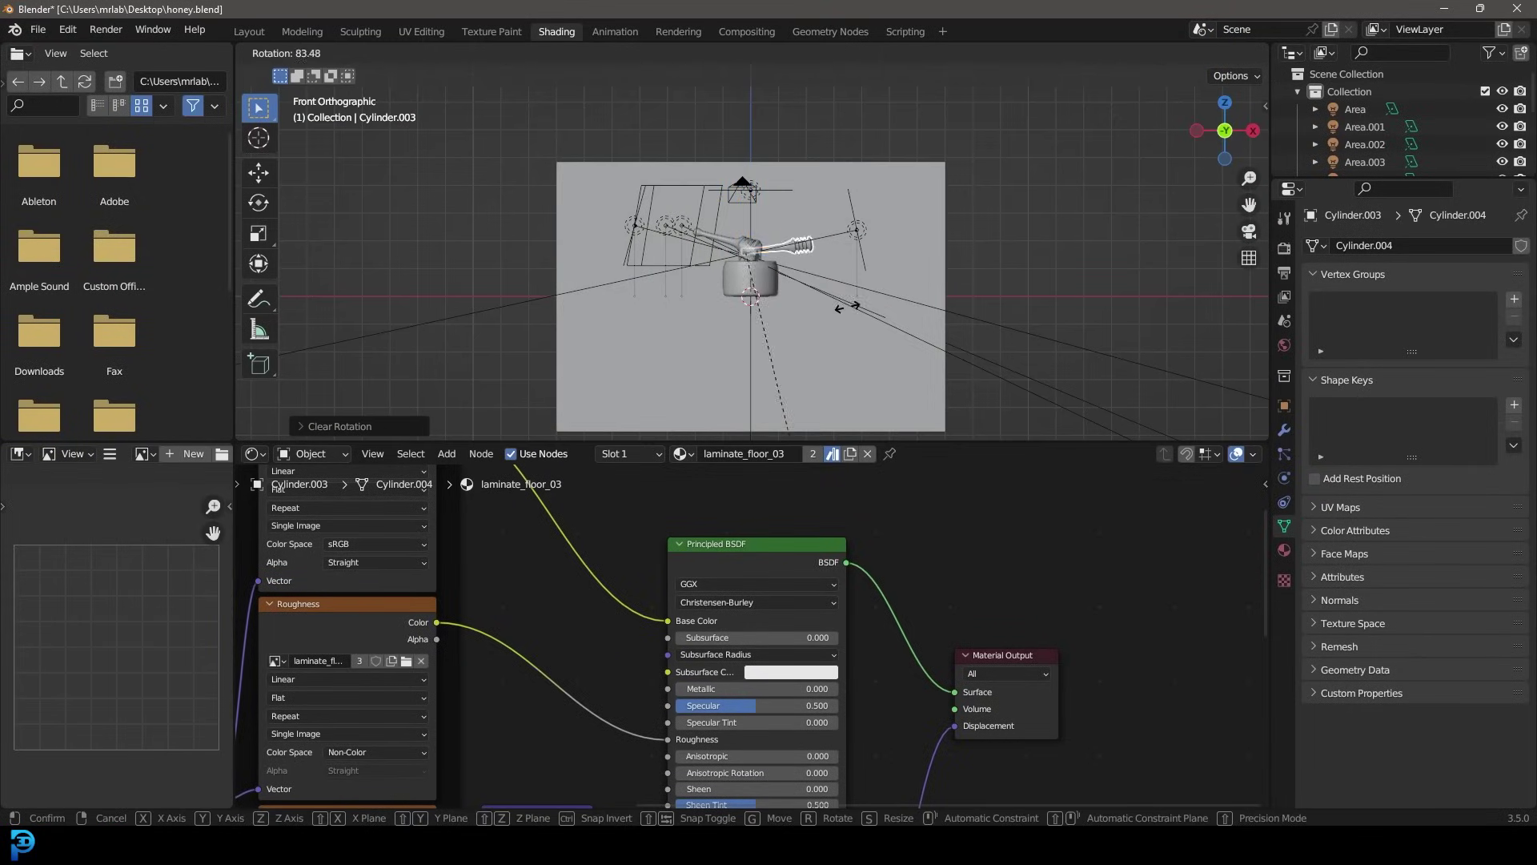
{"action": "left_click", "coordinate": [847, 307]}
From the top view, place the copied dipper beside the jar, turn it and slide it onto the floor
{"action": "key", "text": "KP_7"}
{"action": "key", "text": "g"}
{"action": "left_click", "coordinate": [858, 328]}
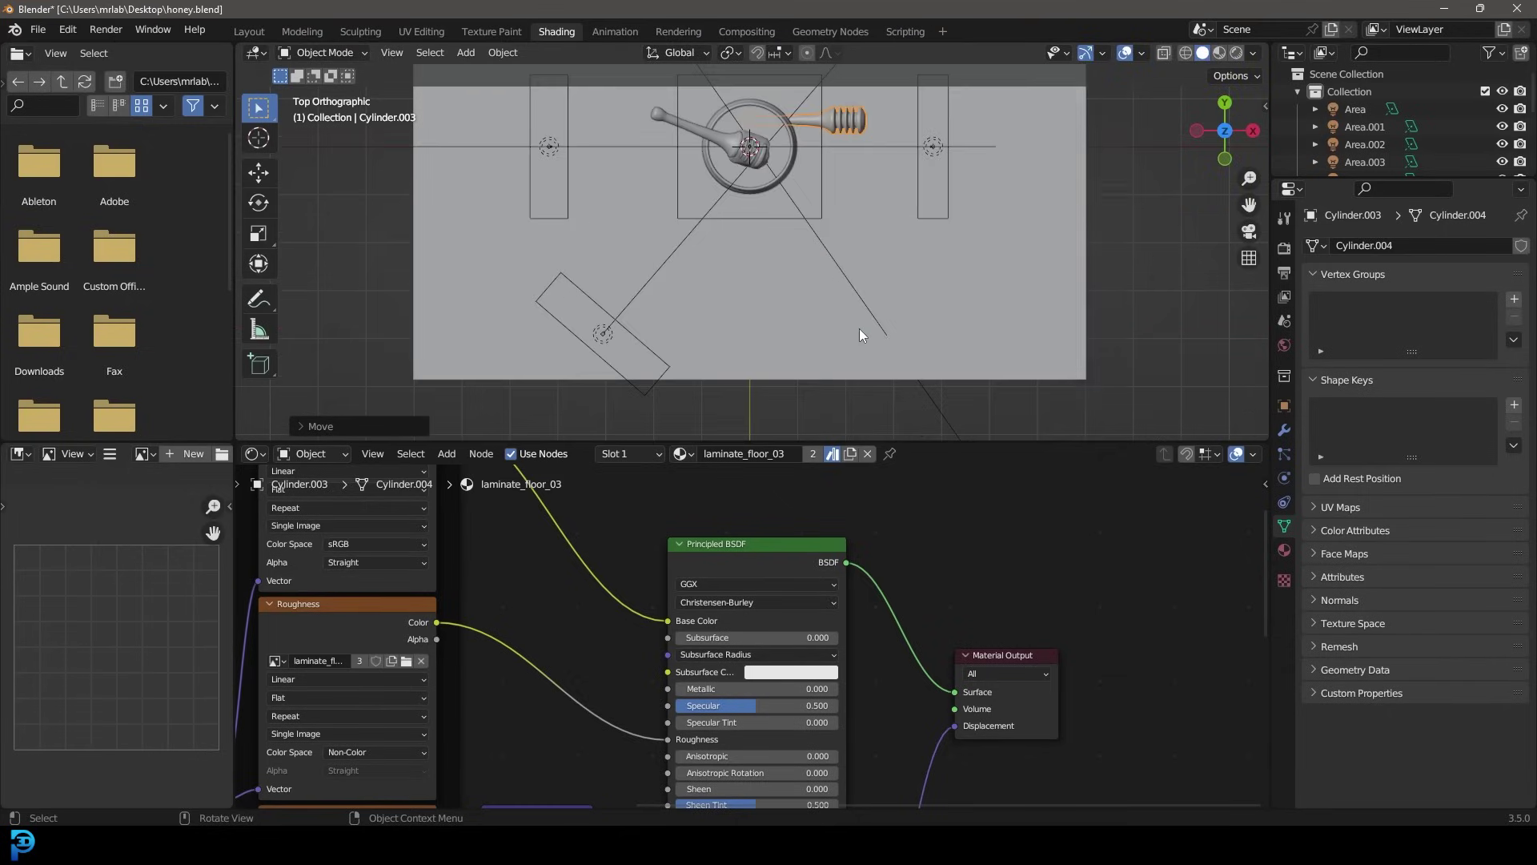
{"action": "key", "text": "r"}
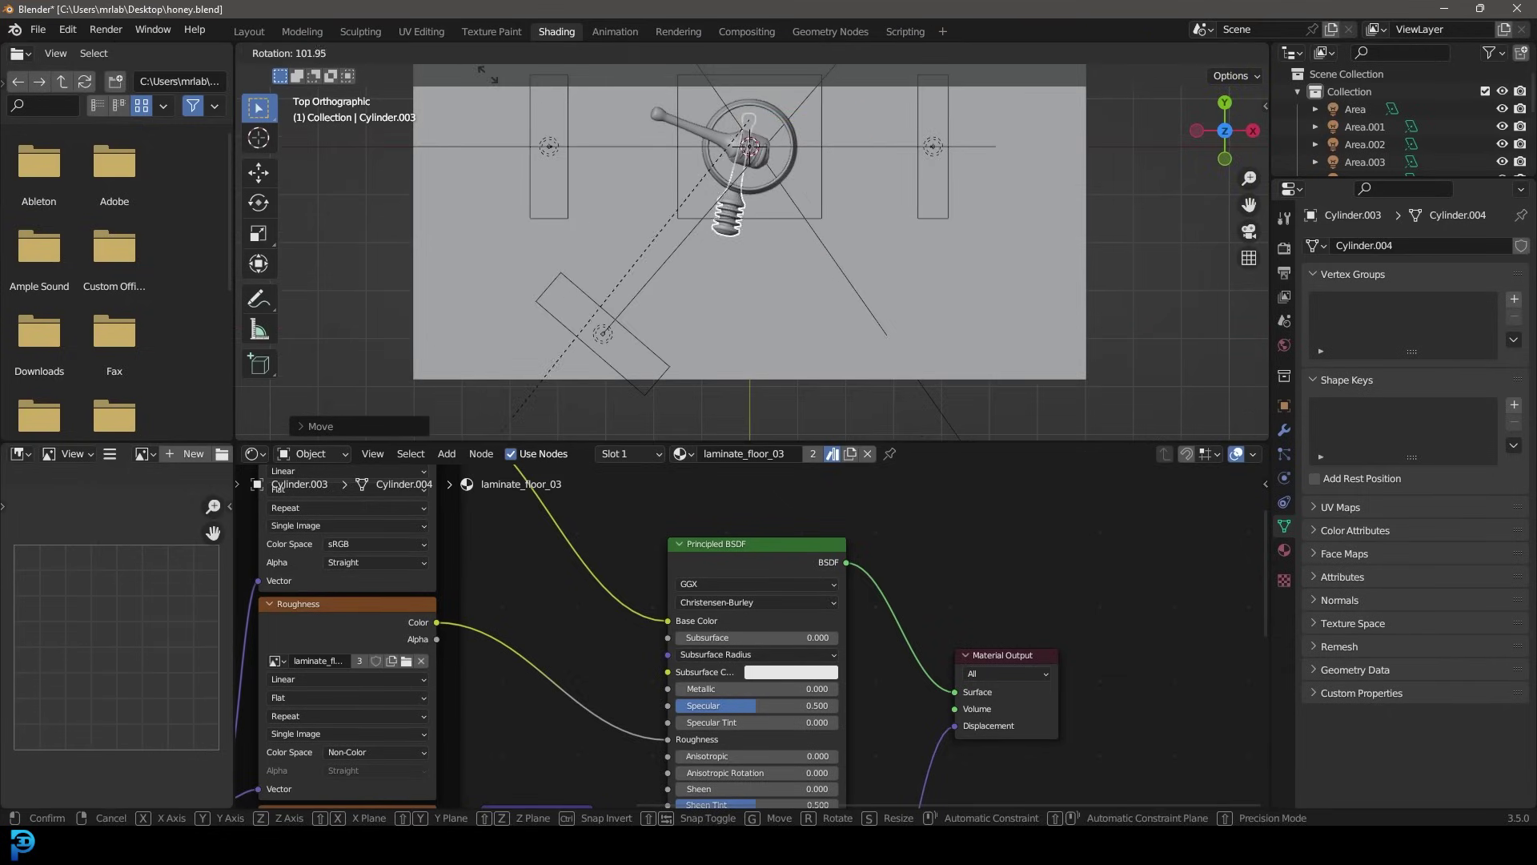
{"action": "left_click", "coordinate": [637, 468]}
{"action": "key", "text": "g"}
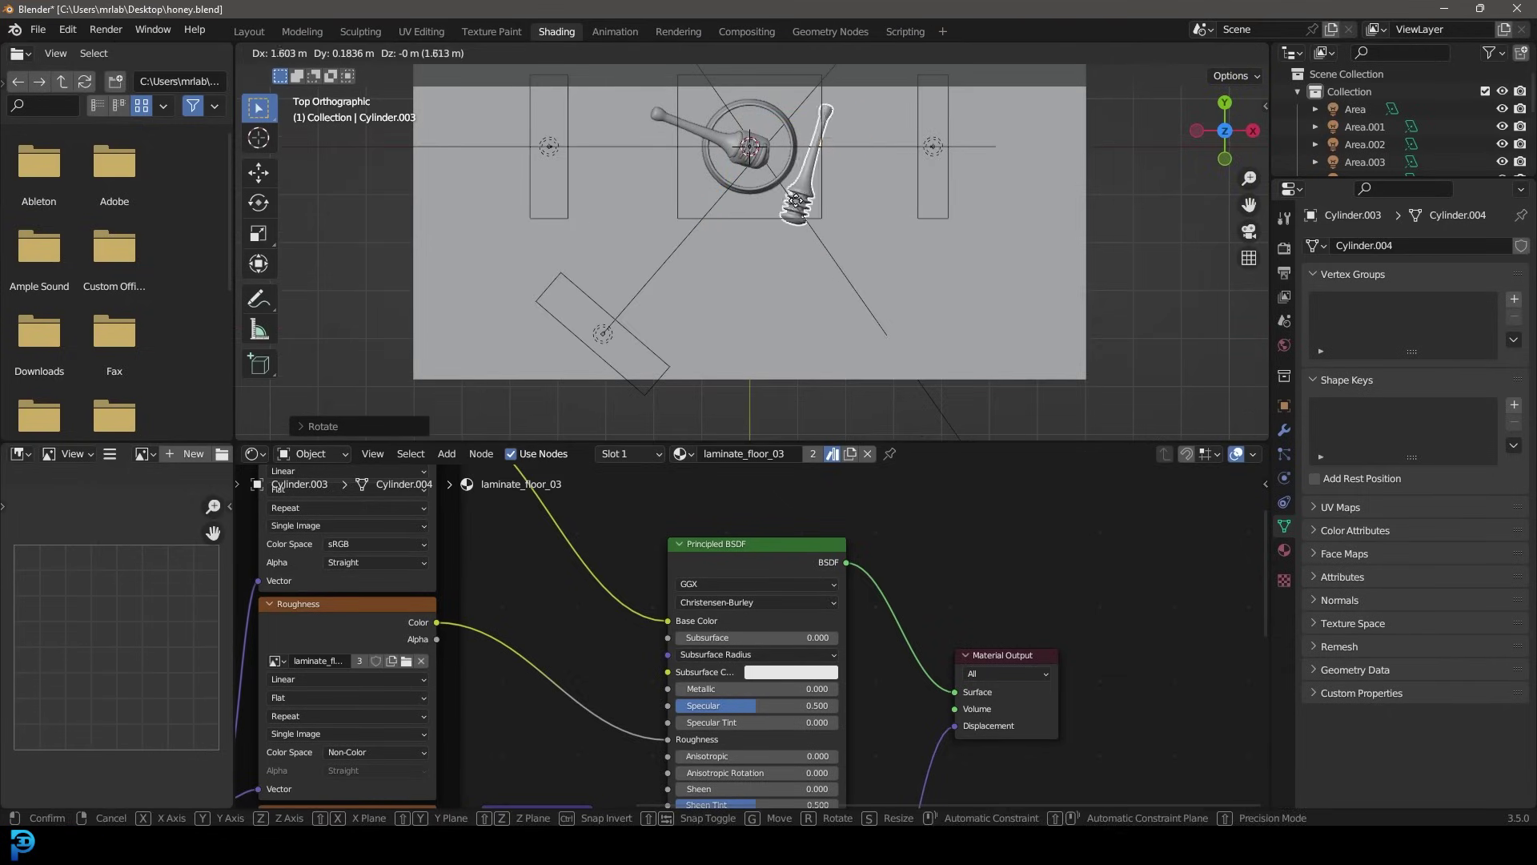
{"action": "left_click", "coordinate": [809, 202]}
Check the new dipper from the side, then through the camera in Rendered shading
{"action": "key", "text": "KP_3"}
{"action": "scroll", "coordinate": [817, 209], "scroll_direction": "up", "scroll_amount": 3}
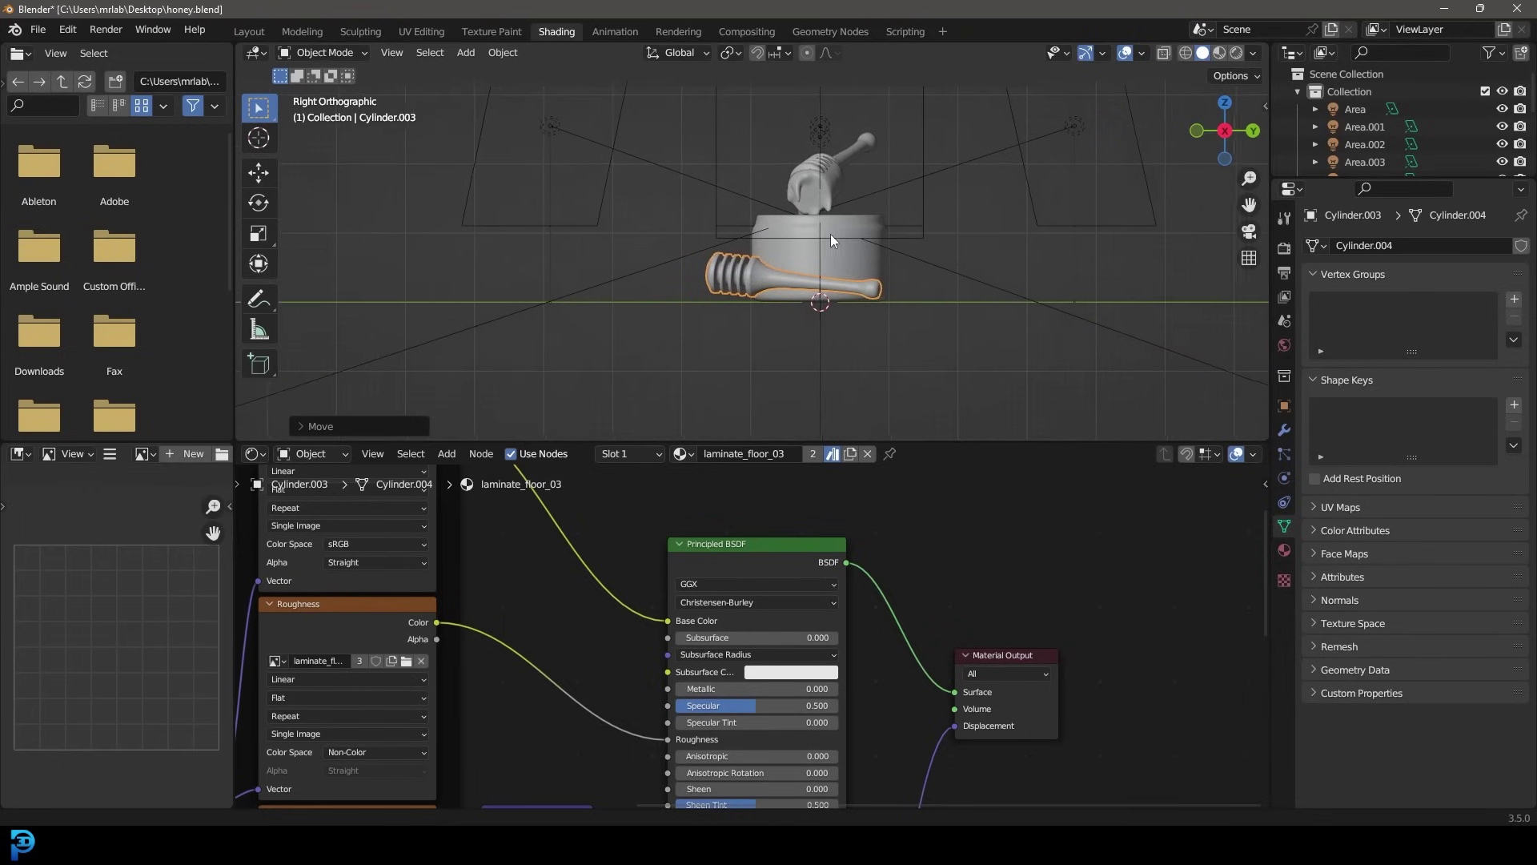
{"action": "scroll", "coordinate": [829, 234], "scroll_direction": "up", "scroll_amount": 2}
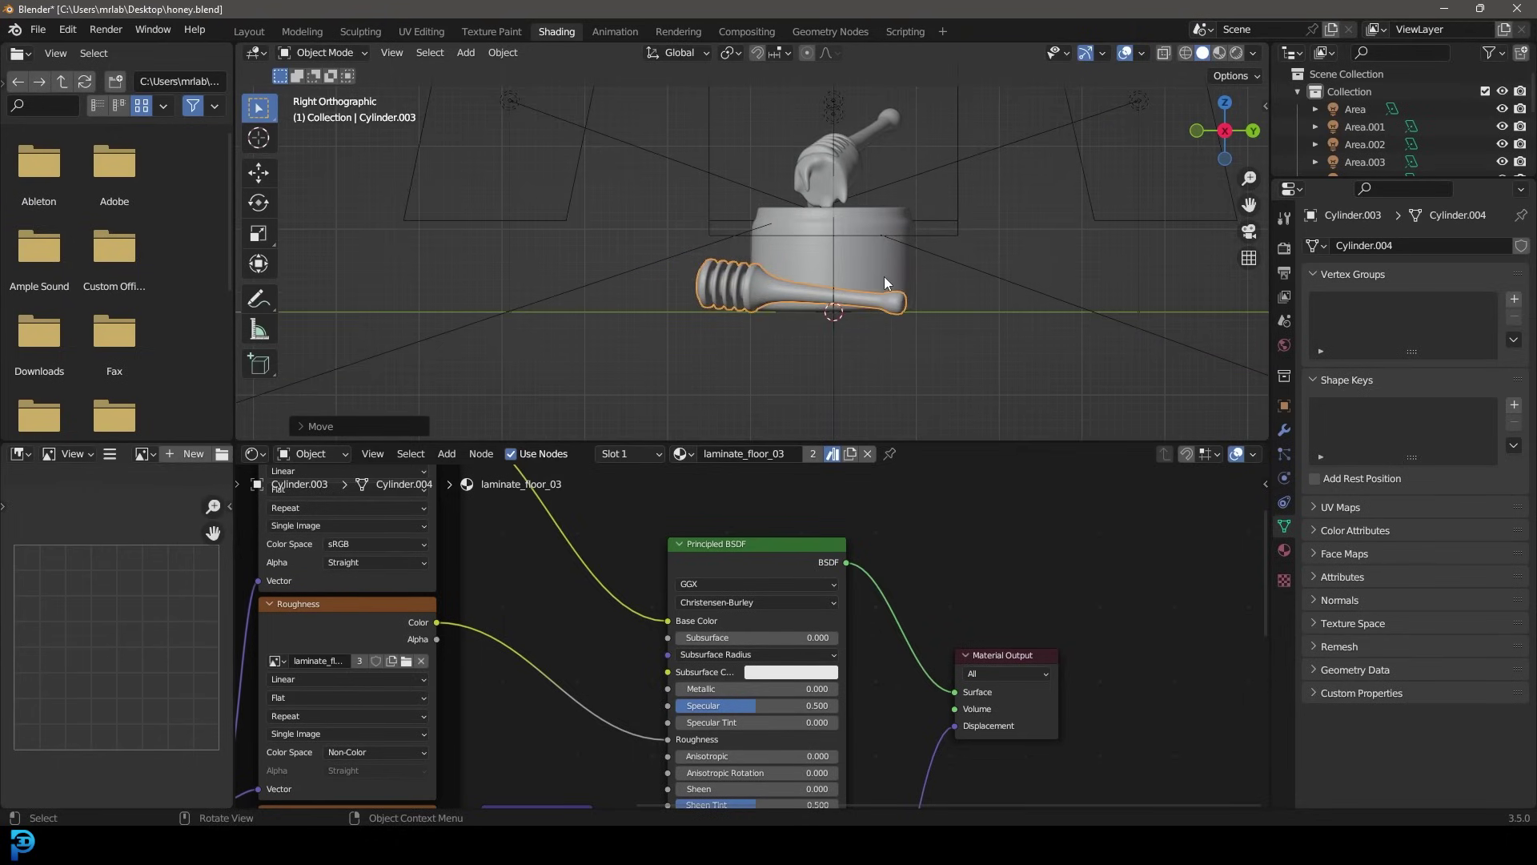
{"action": "key", "text": "KP_0"}
{"action": "key", "text": "z"}
{"action": "left_click", "coordinate": [895, 230]}
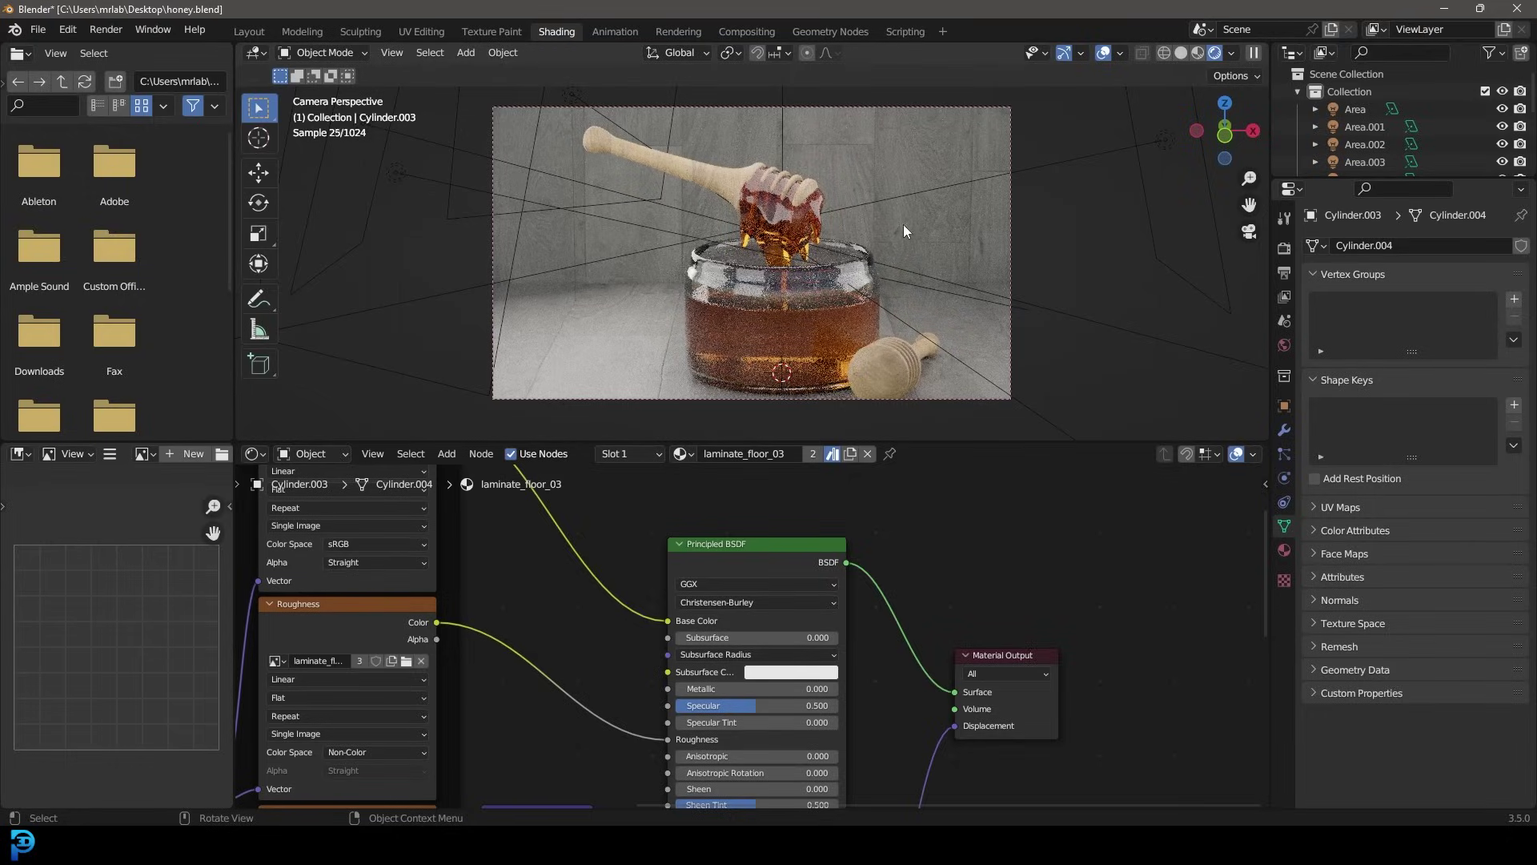
Enable camera depth of field focused on Cylinder.002 with an F-Stop of 0.3
{"action": "left_click", "coordinate": [916, 108]}
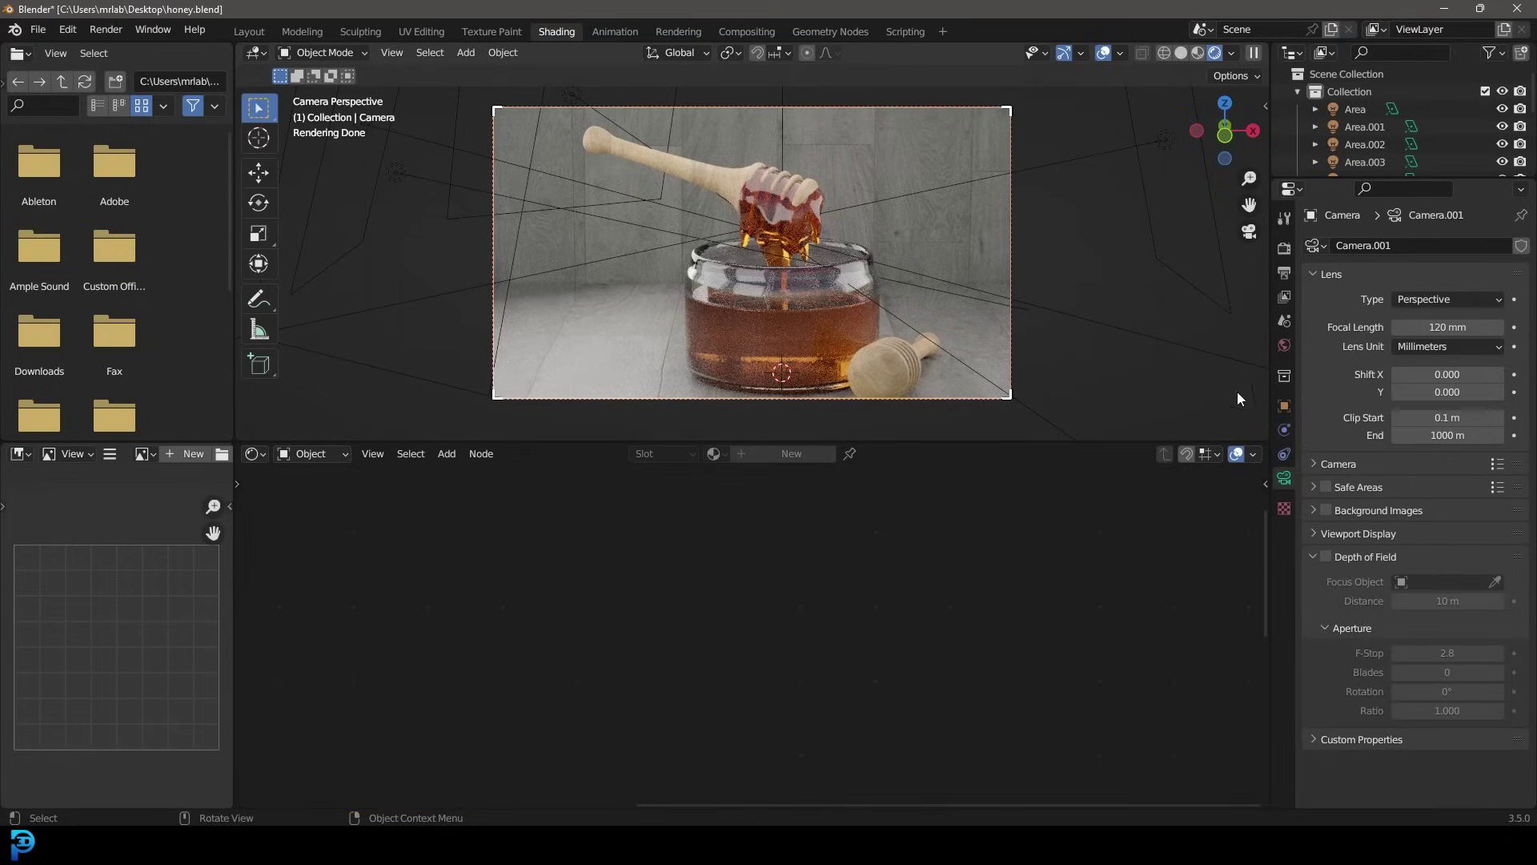
{"action": "left_click", "coordinate": [1326, 556]}
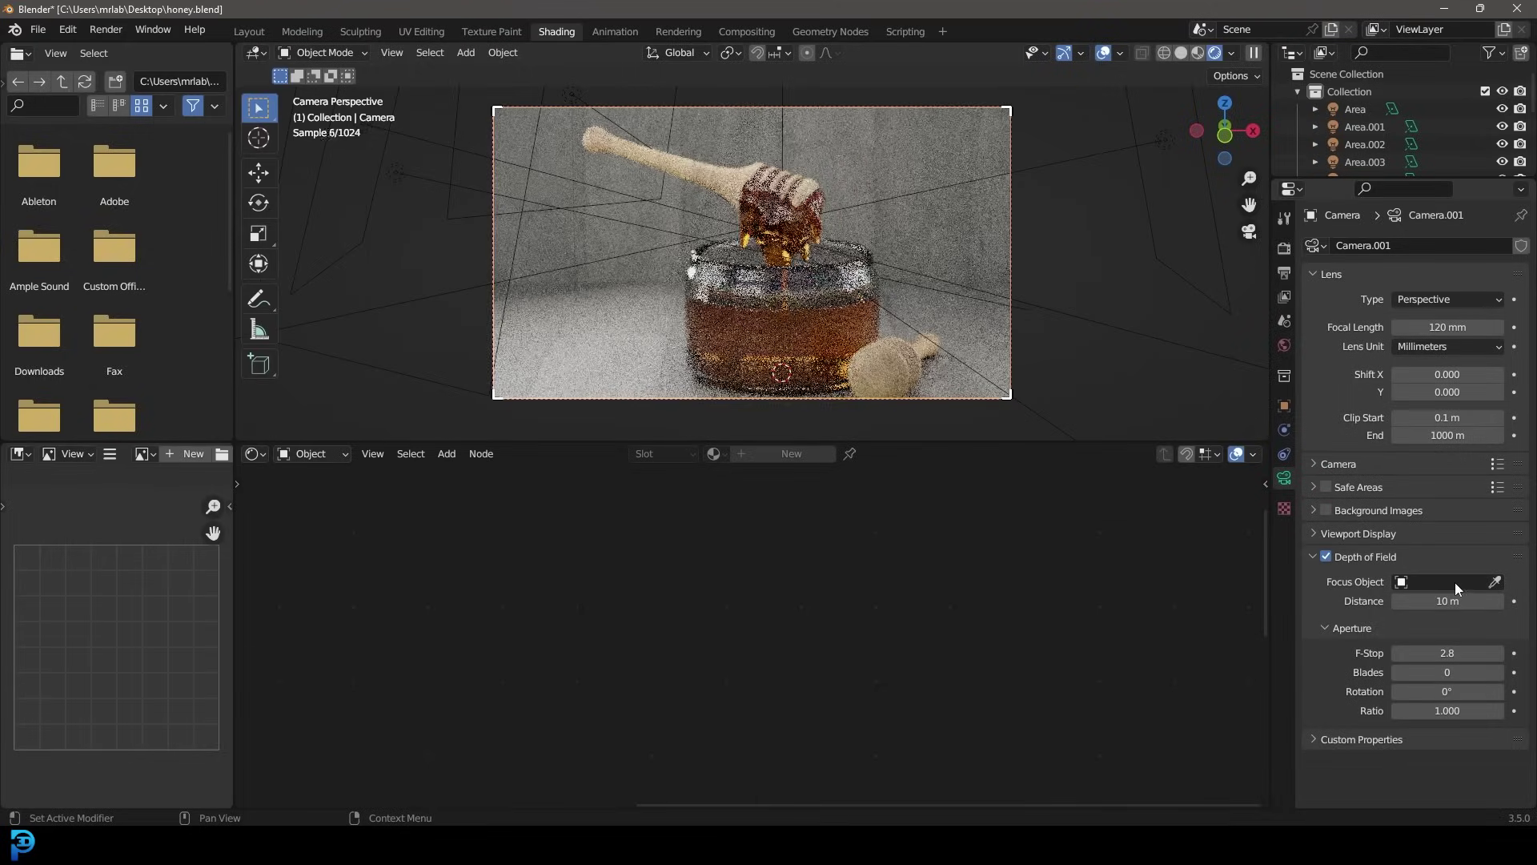
{"action": "left_click", "coordinate": [1496, 587]}
{"action": "left_click", "coordinate": [760, 172]}
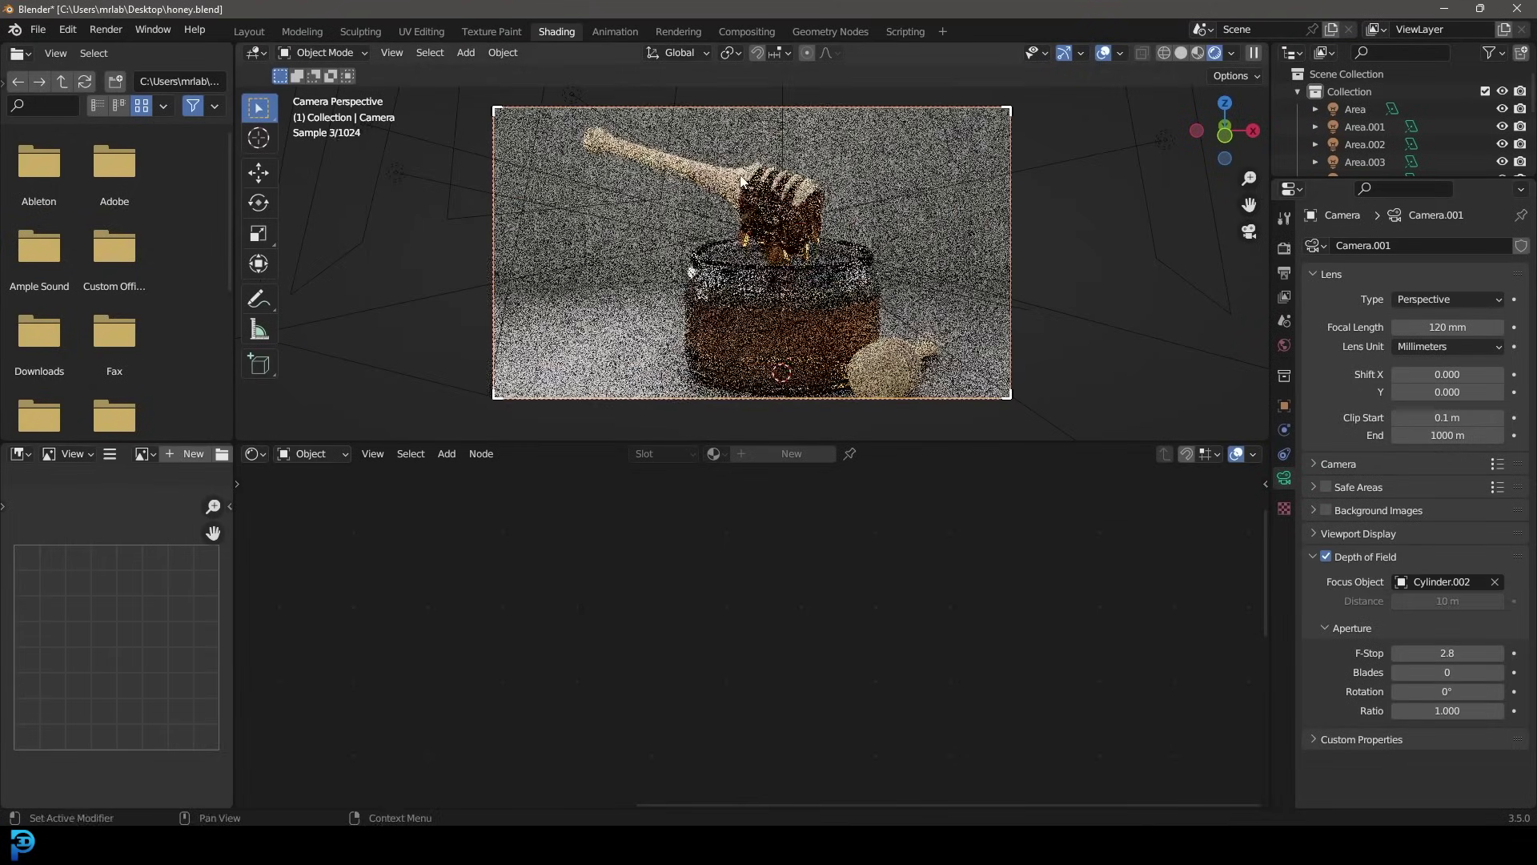
{"action": "left_click_drag", "start_coordinate": [1476, 654], "coordinate": [1408, 653]}
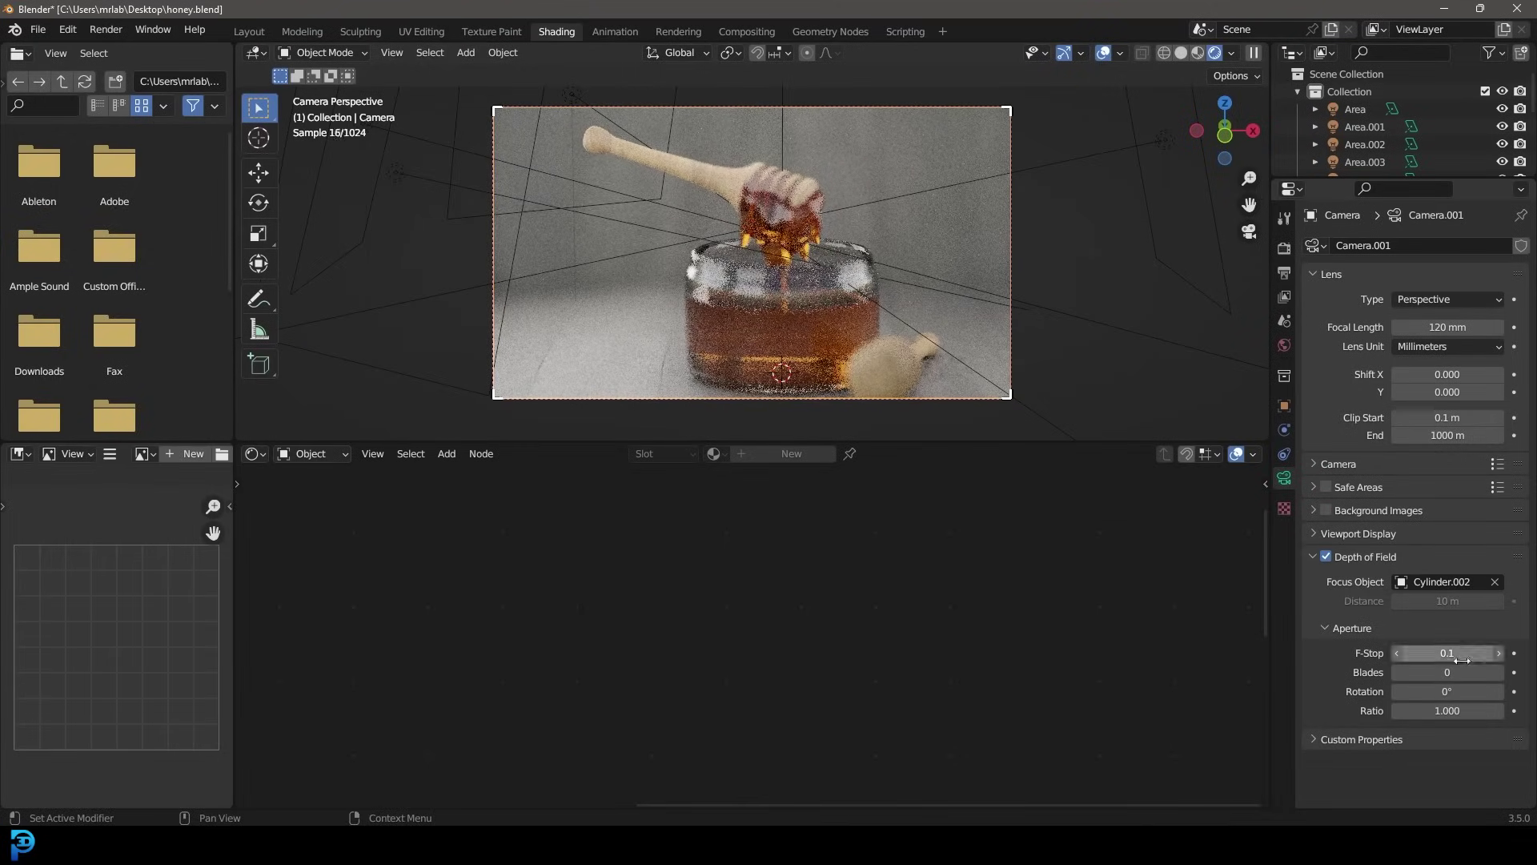
{"action": "left_click", "coordinate": [1498, 653]}
{"action": "left_click", "coordinate": [1499, 652]}
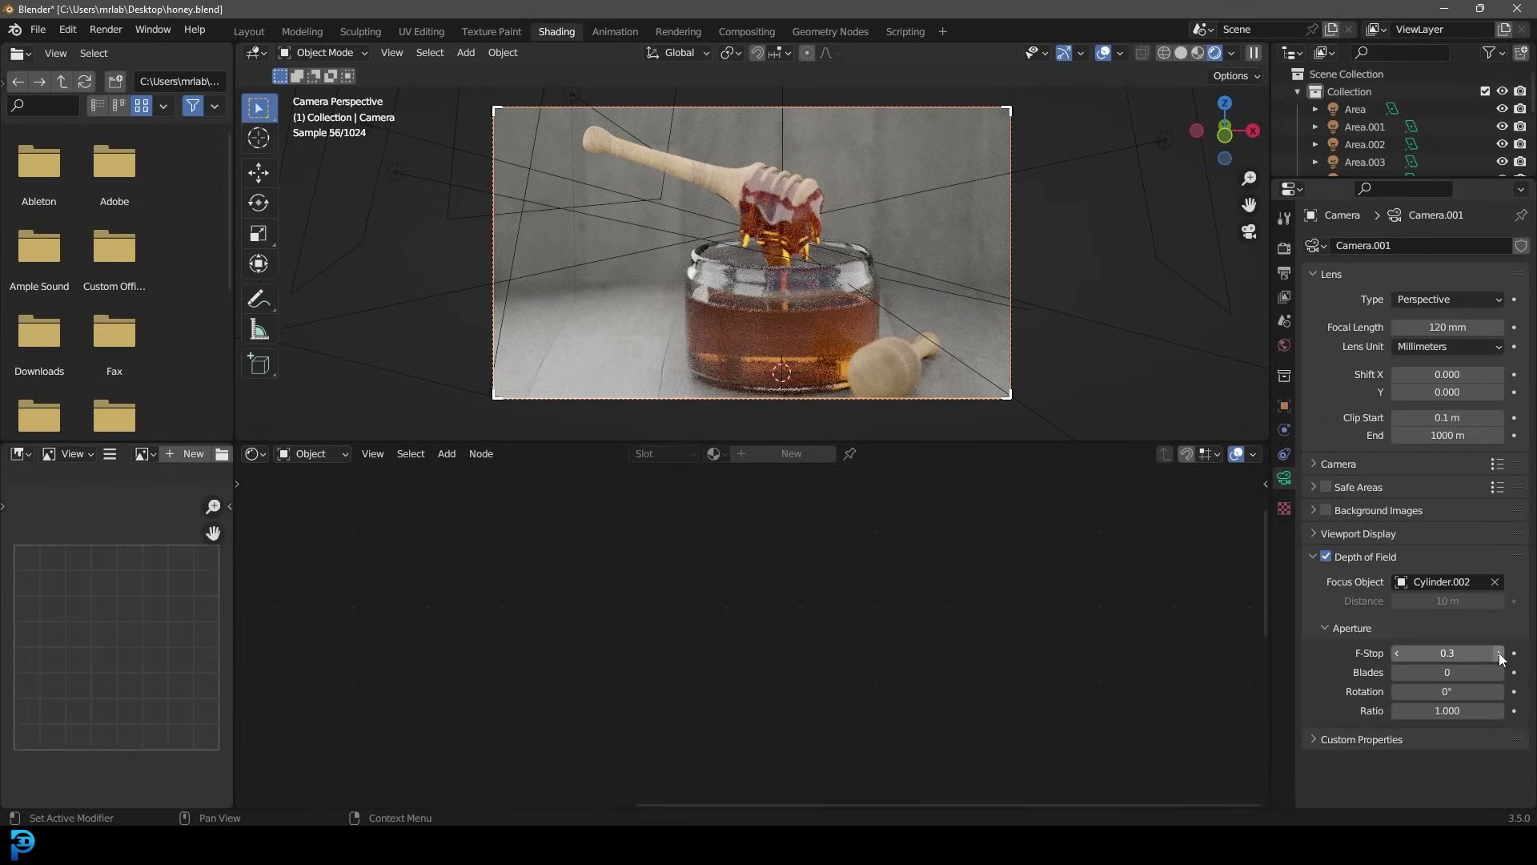
Nudge the camera slightly and save the blend file
{"action": "key", "text": "g"}
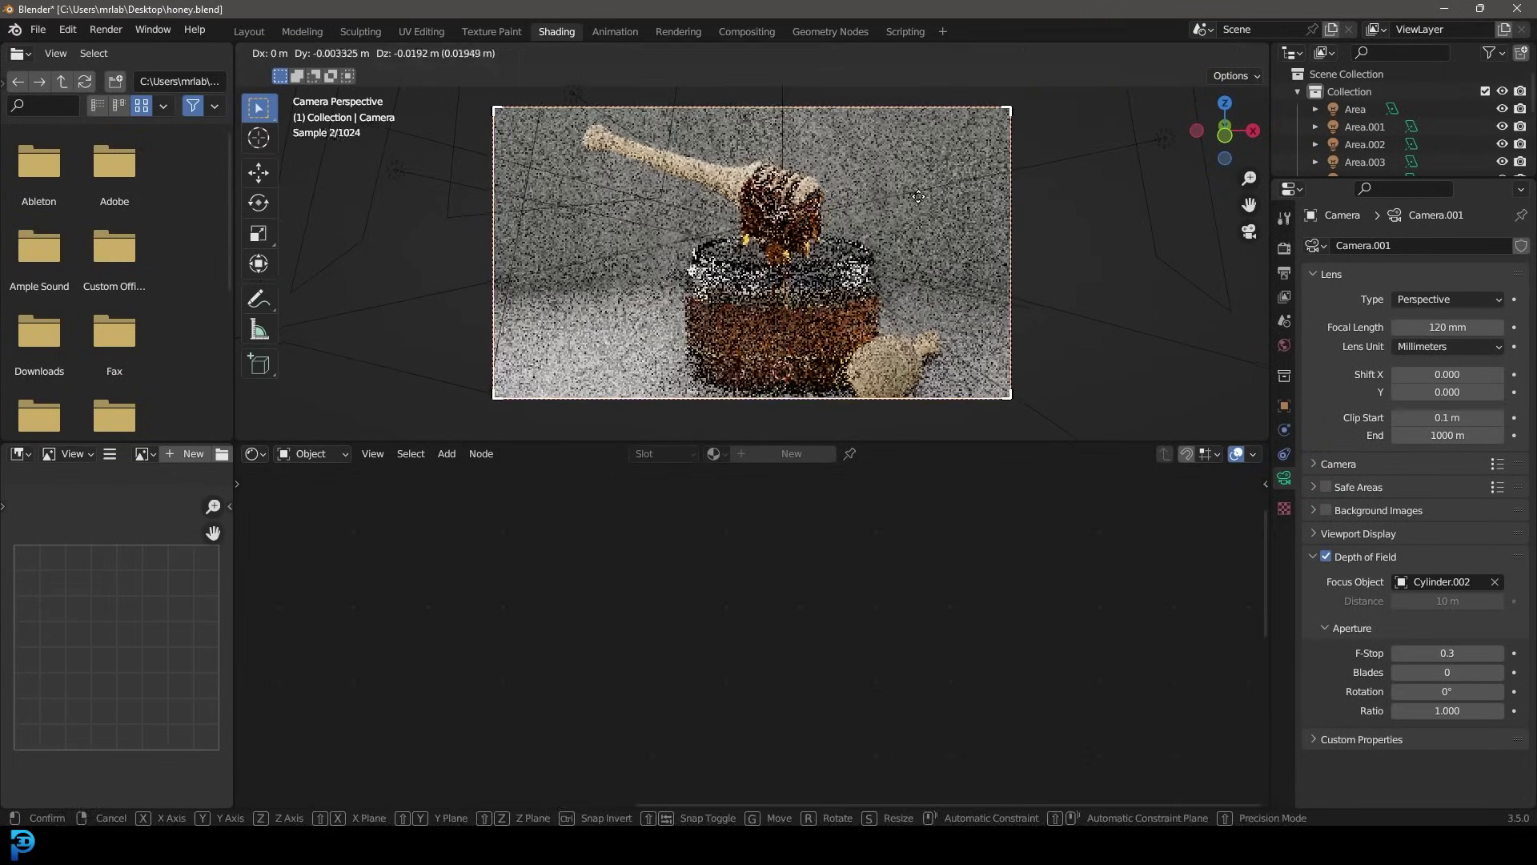
{"action": "left_click", "coordinate": [920, 211]}
{"action": "key", "text": "ctrl+s"}
Rotate the world sun to 69.5°, return to Solid shading and save again
{"action": "left_click", "coordinate": [883, 229]}
{"action": "left_click", "coordinate": [1284, 346]}
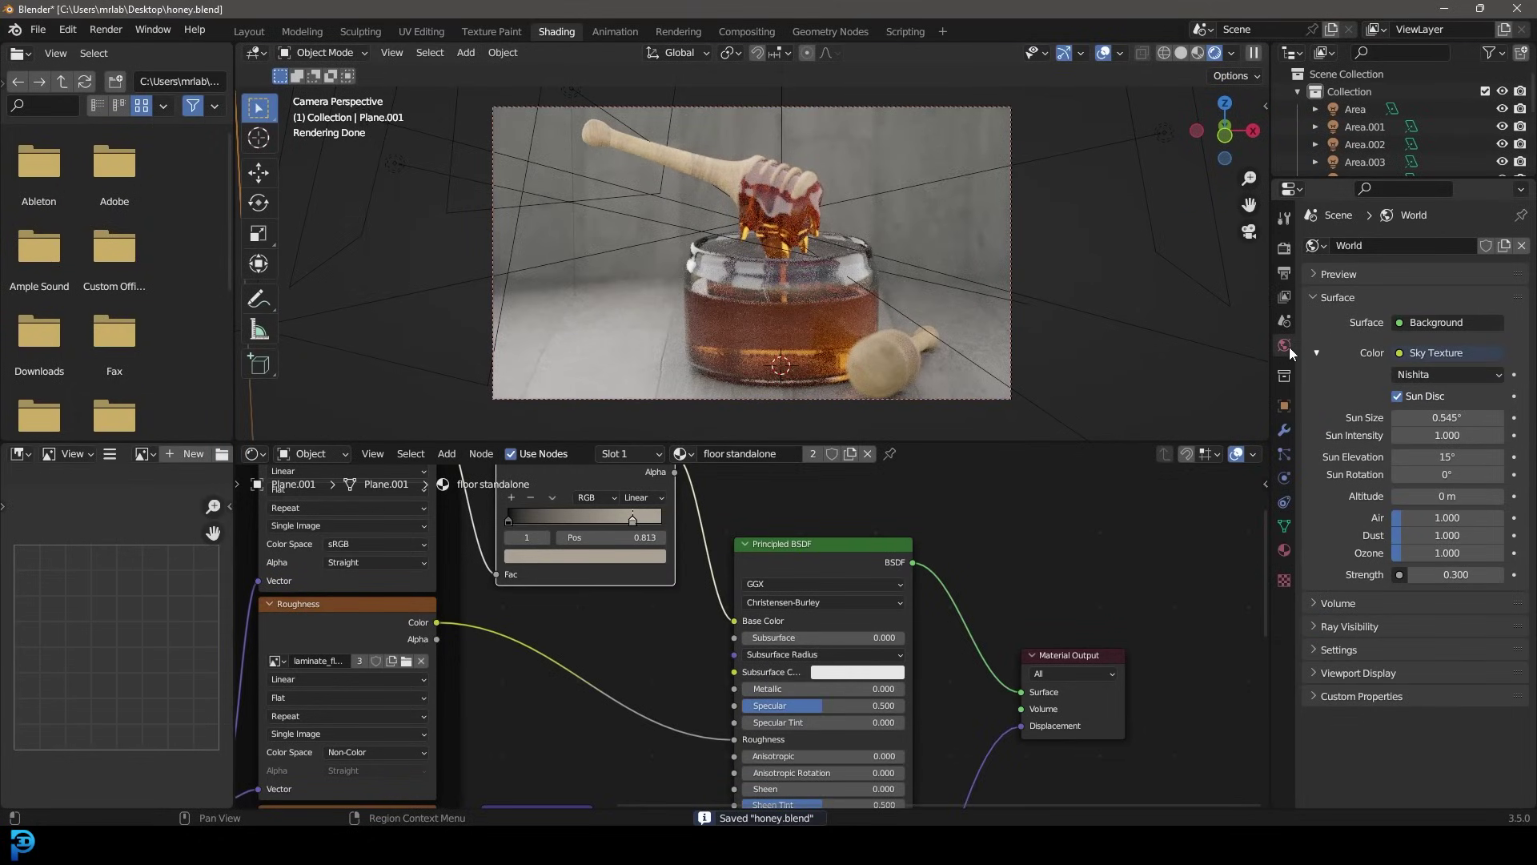
{"action": "left_click_drag", "start_coordinate": [1437, 473], "coordinate": [1521, 474]}
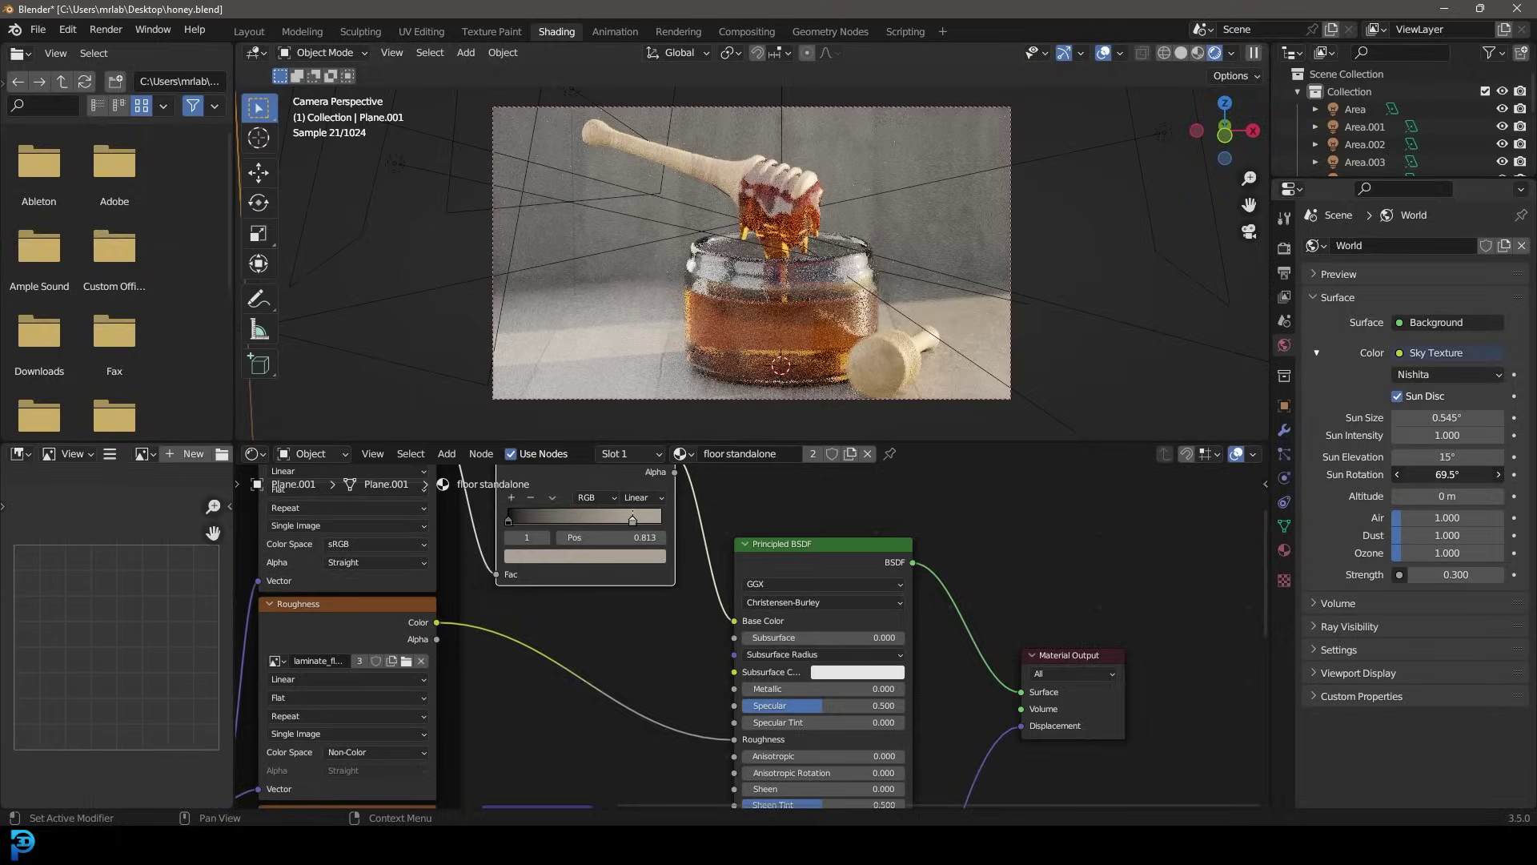
{"action": "key", "text": "z"}
{"action": "left_click", "coordinate": [907, 216]}
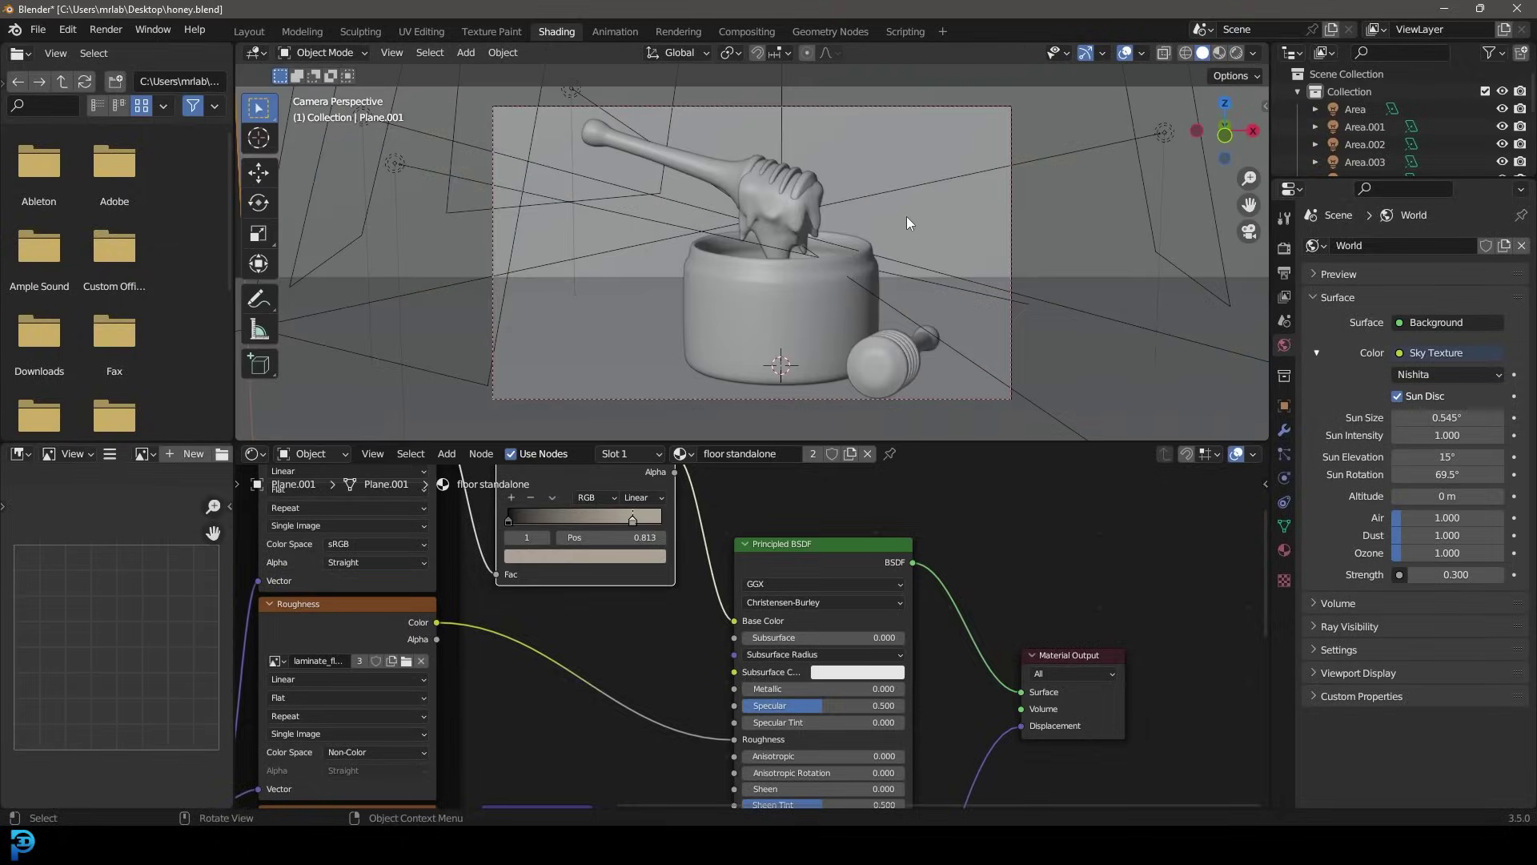
{"action": "key", "text": "ctrl+s"}
{"action": "left_click", "coordinate": [105, 29]}
Render the honey jar image and zoom out in the render window to see it whole
{"action": "left_click", "coordinate": [169, 56]}
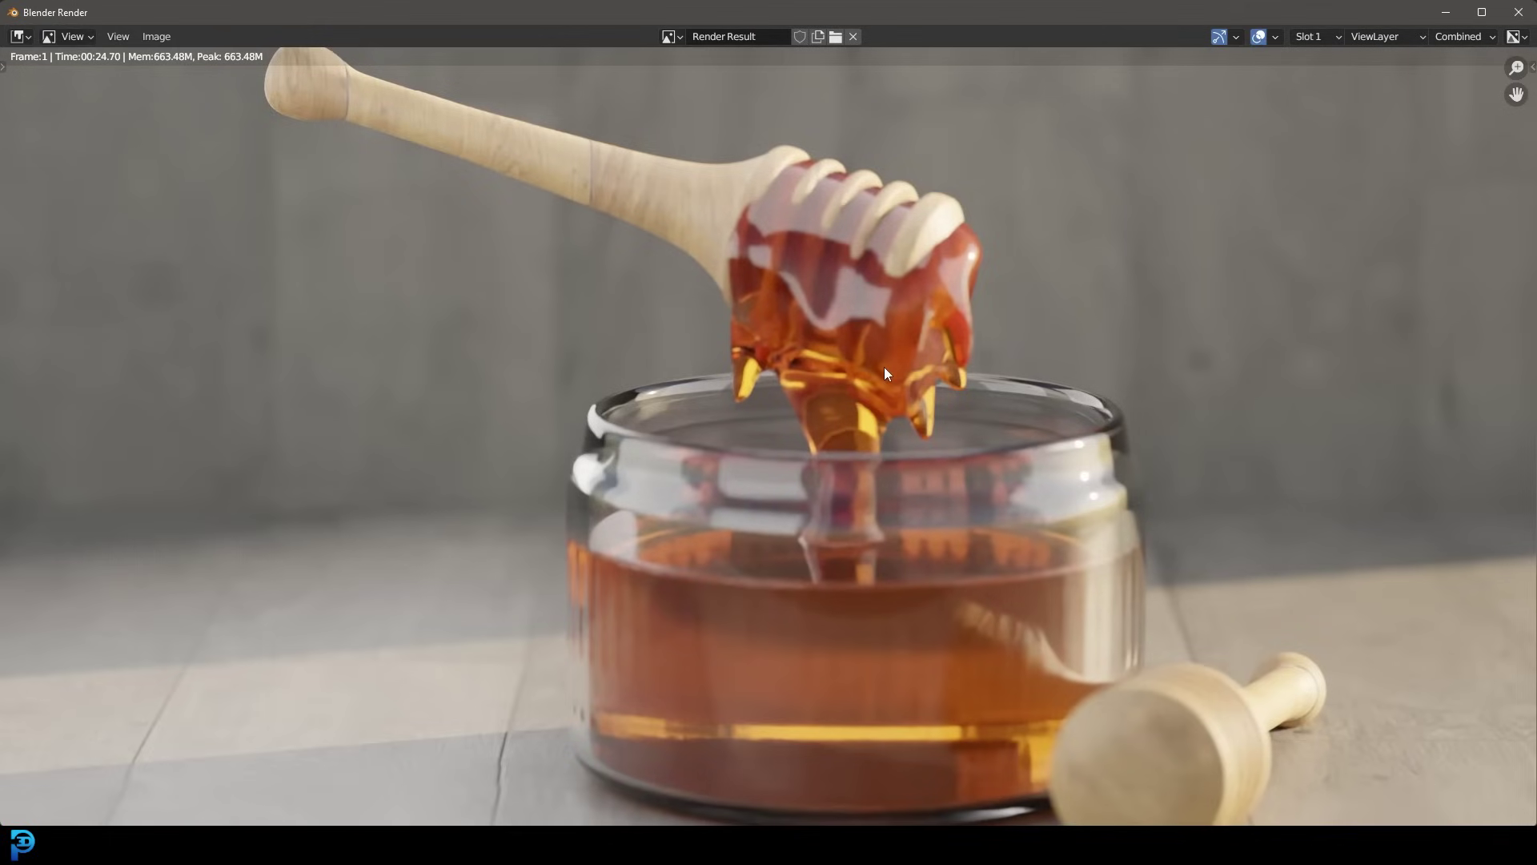
{"action": "scroll", "coordinate": [806, 299], "scroll_direction": "down", "scroll_amount": 1}
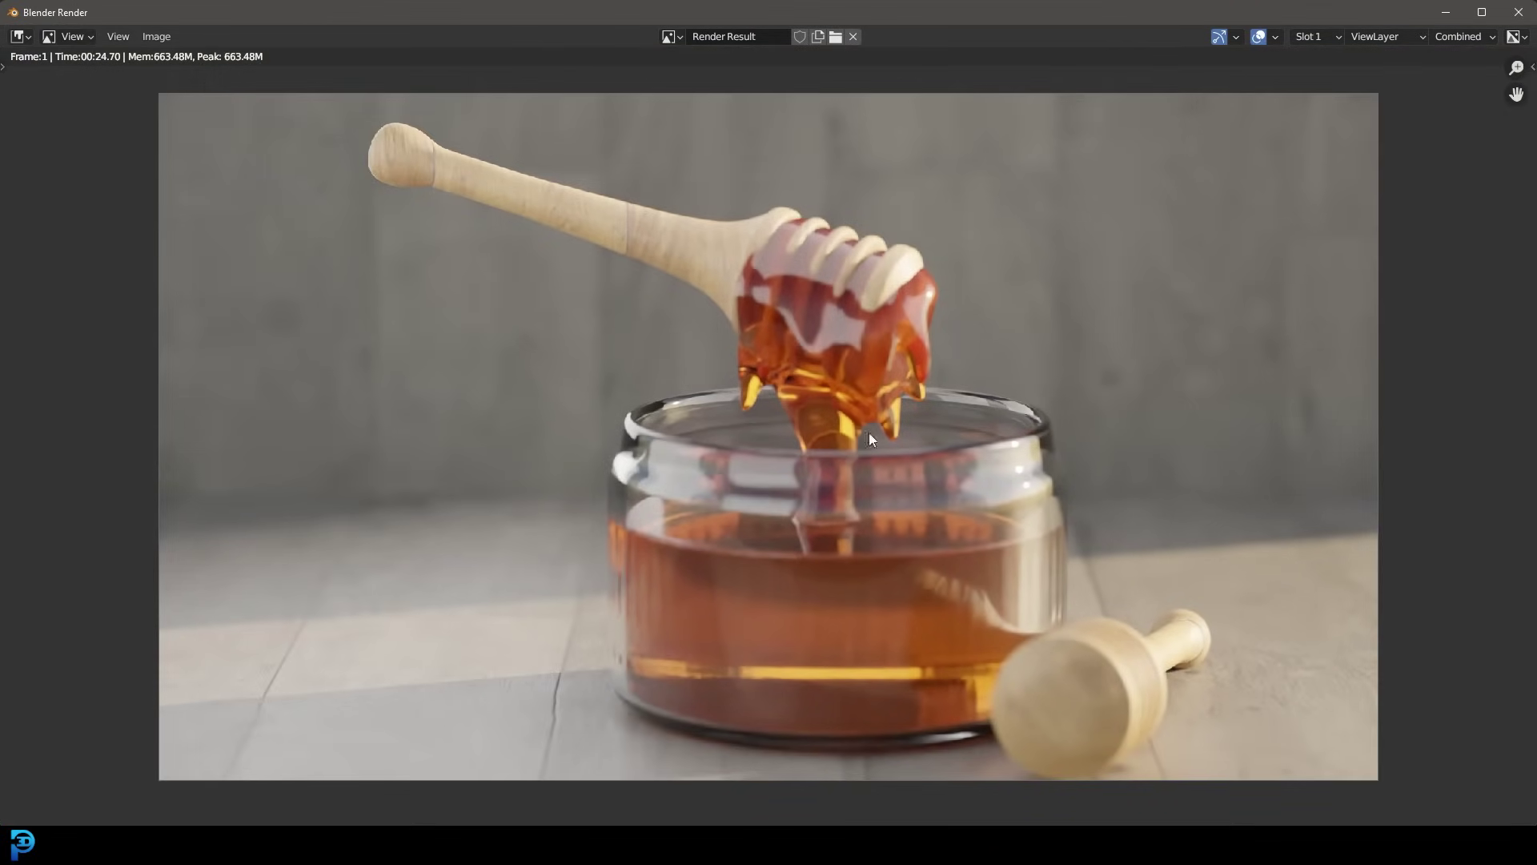
Zoom out on the honey jar render and minimize the Blender Render window
{"action": "scroll", "coordinate": [870, 438], "scroll_direction": "down", "scroll_amount": 2}
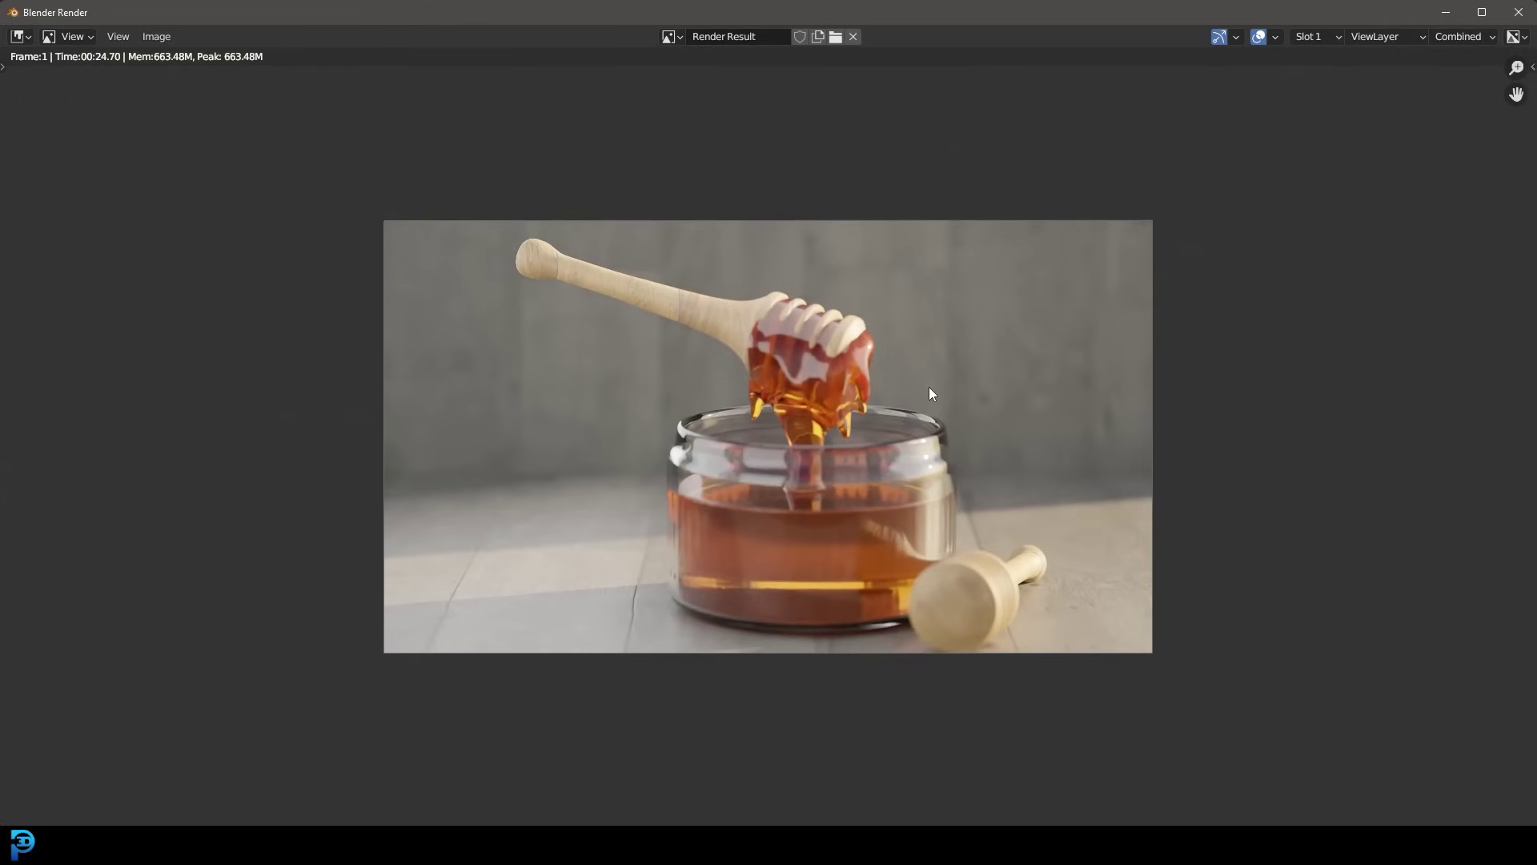
{"action": "left_click", "coordinate": [1449, 13]}
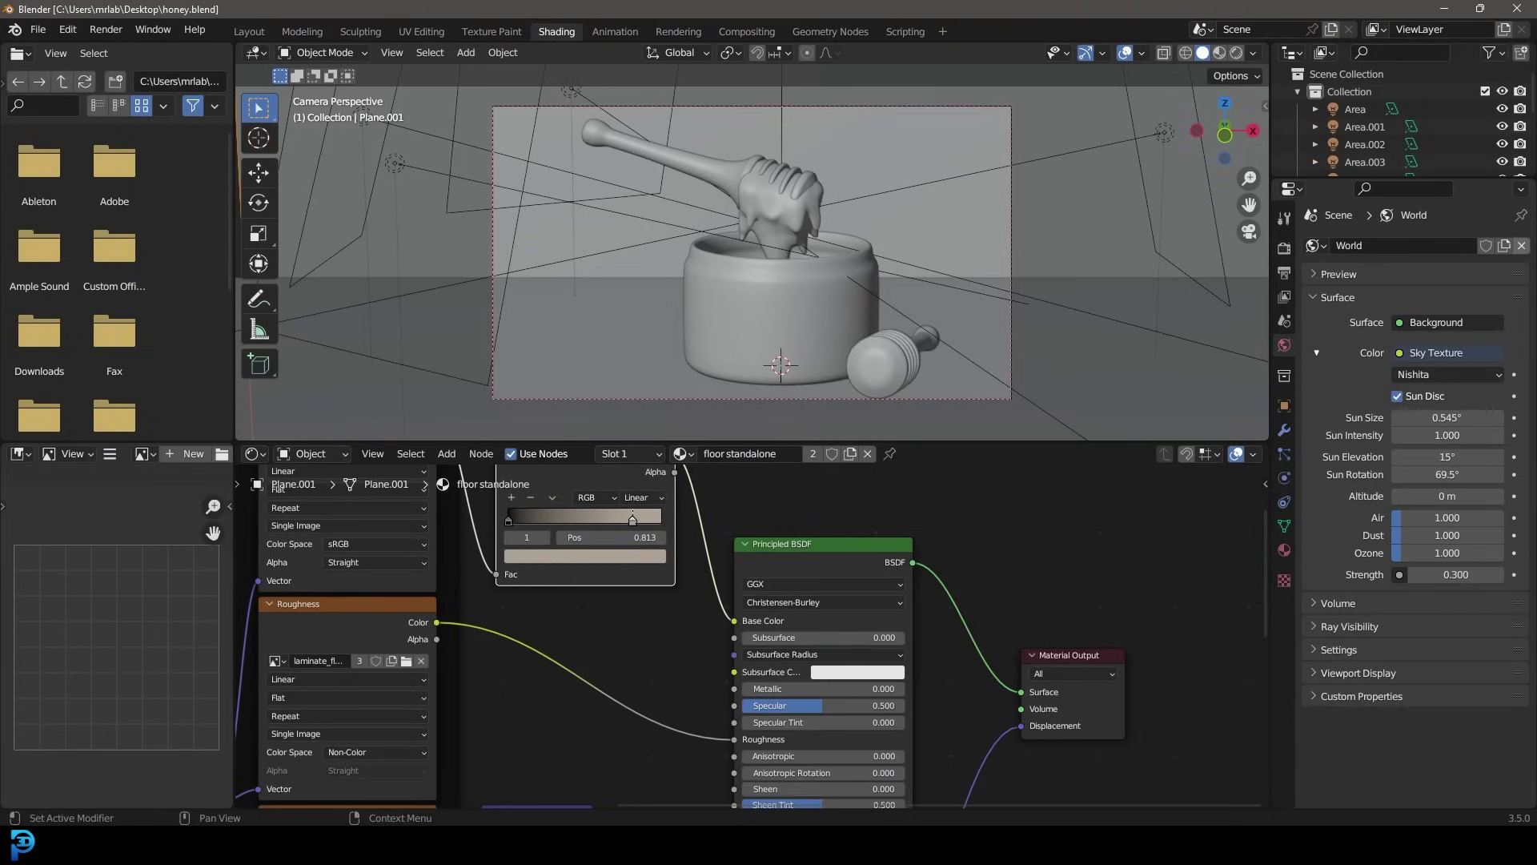
Preview the camera view in Rendered shading, then switch back to Solid shading
{"action": "scroll", "coordinate": [895, 414], "scroll_direction": "up", "scroll_amount": 2}
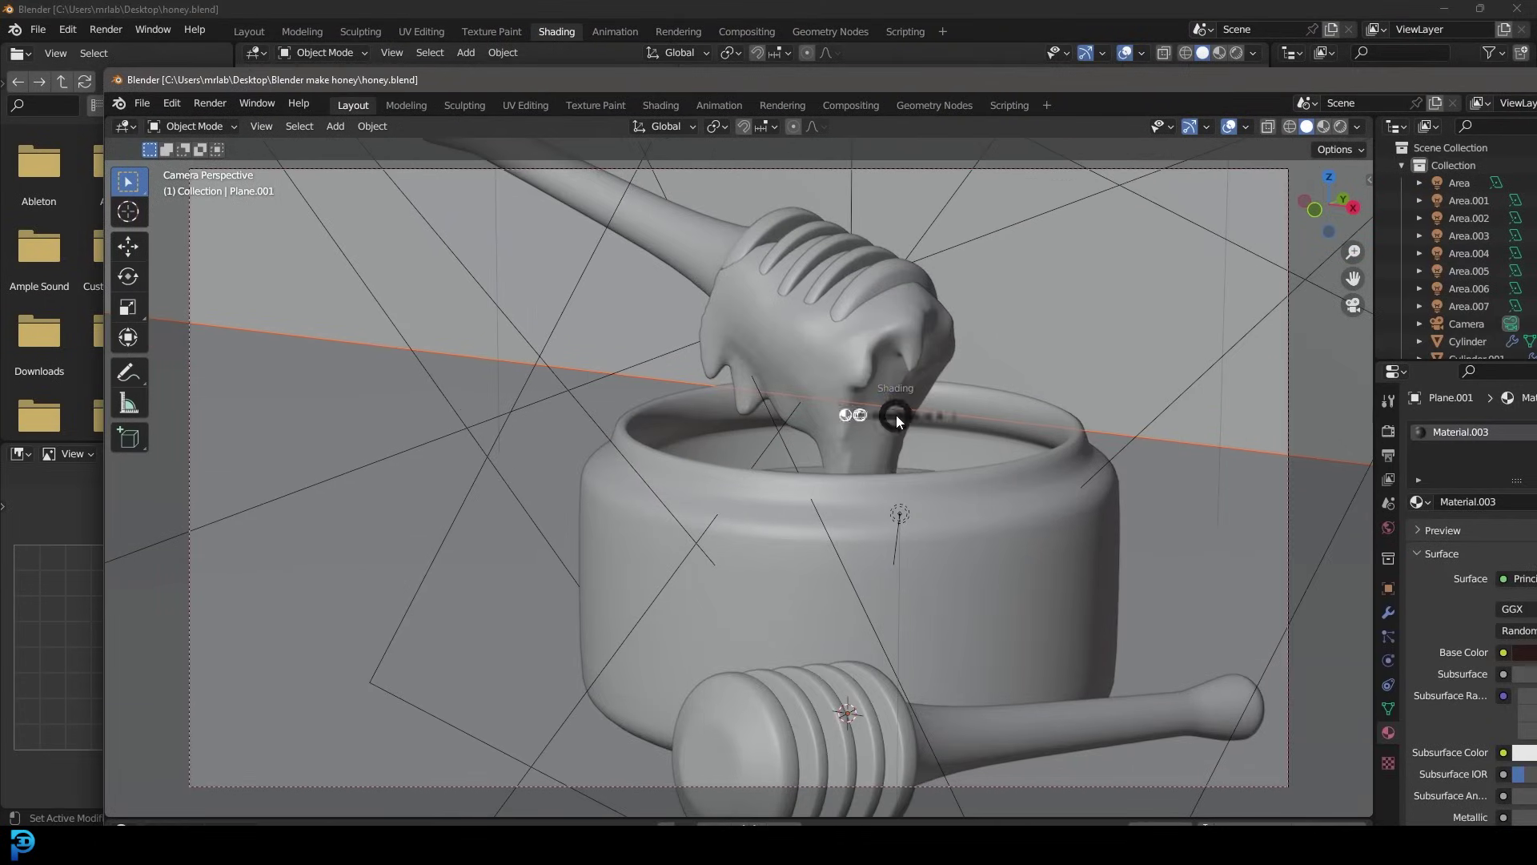
{"action": "key", "text": "z"}
{"action": "left_click", "coordinate": [921, 418]}
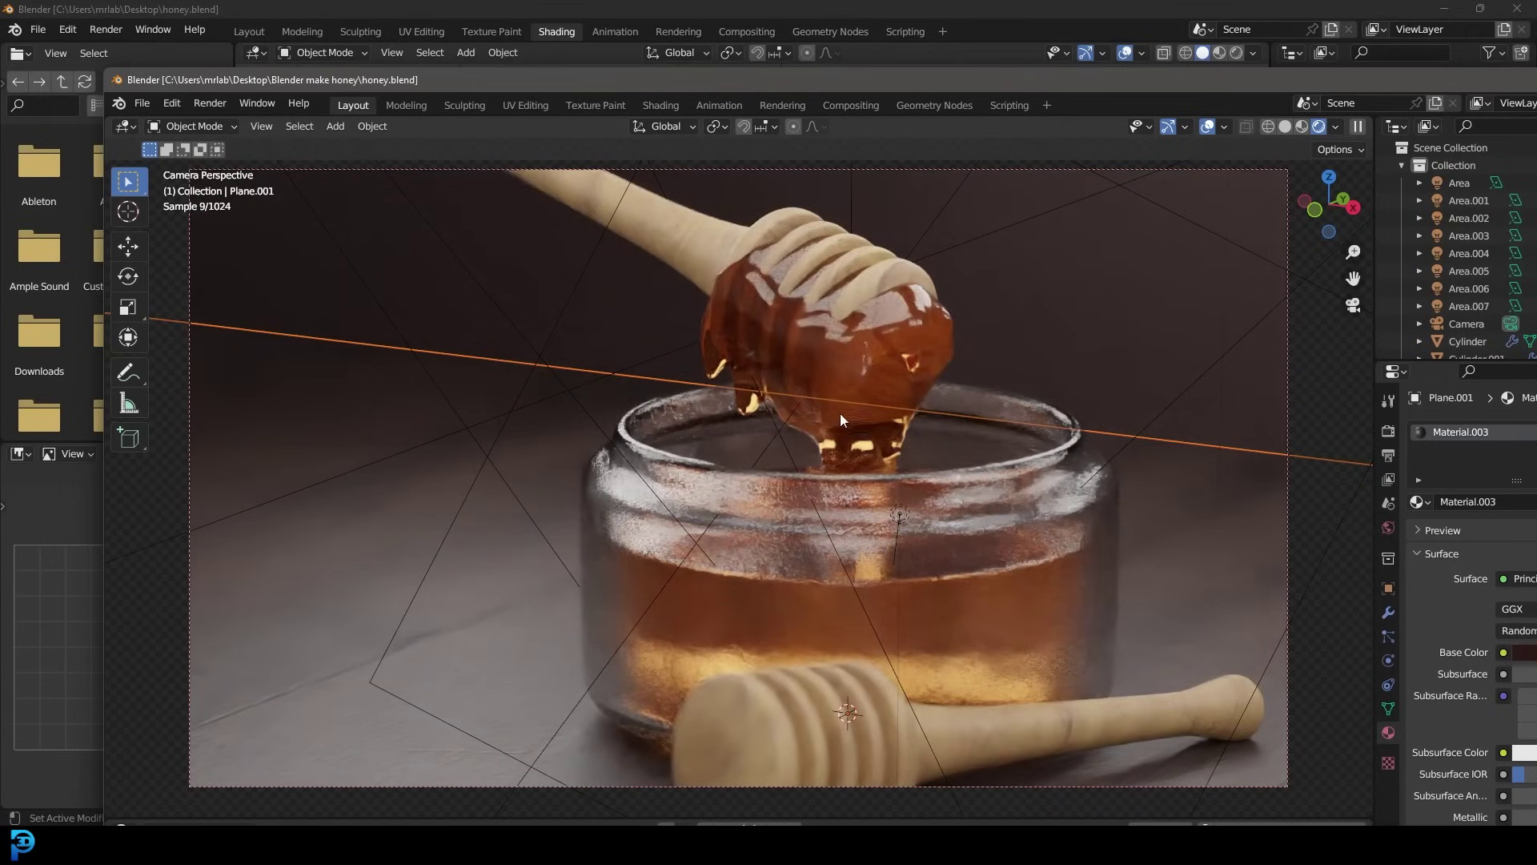
{"action": "key", "text": "z"}
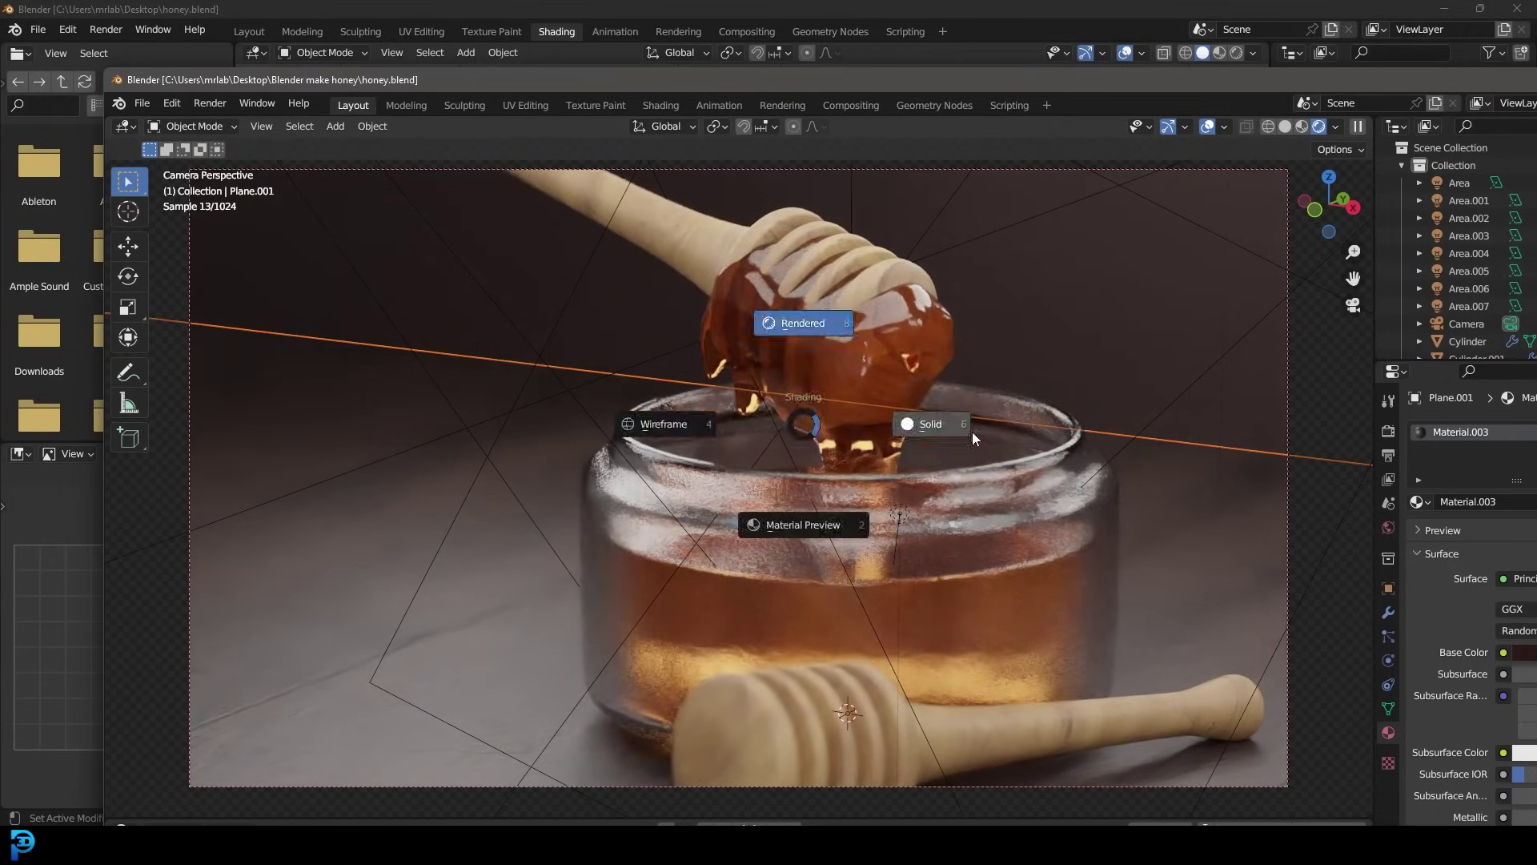
{"action": "left_click", "coordinate": [971, 432]}
{"action": "scroll", "coordinate": [544, 488], "scroll_direction": "down", "scroll_amount": 3}
Select the floor plane, preview the dark floor rendered in the user view, then return to Solid camera view
{"action": "left_click", "coordinate": [500, 516]}
{"action": "key", "text": "KP_0"}
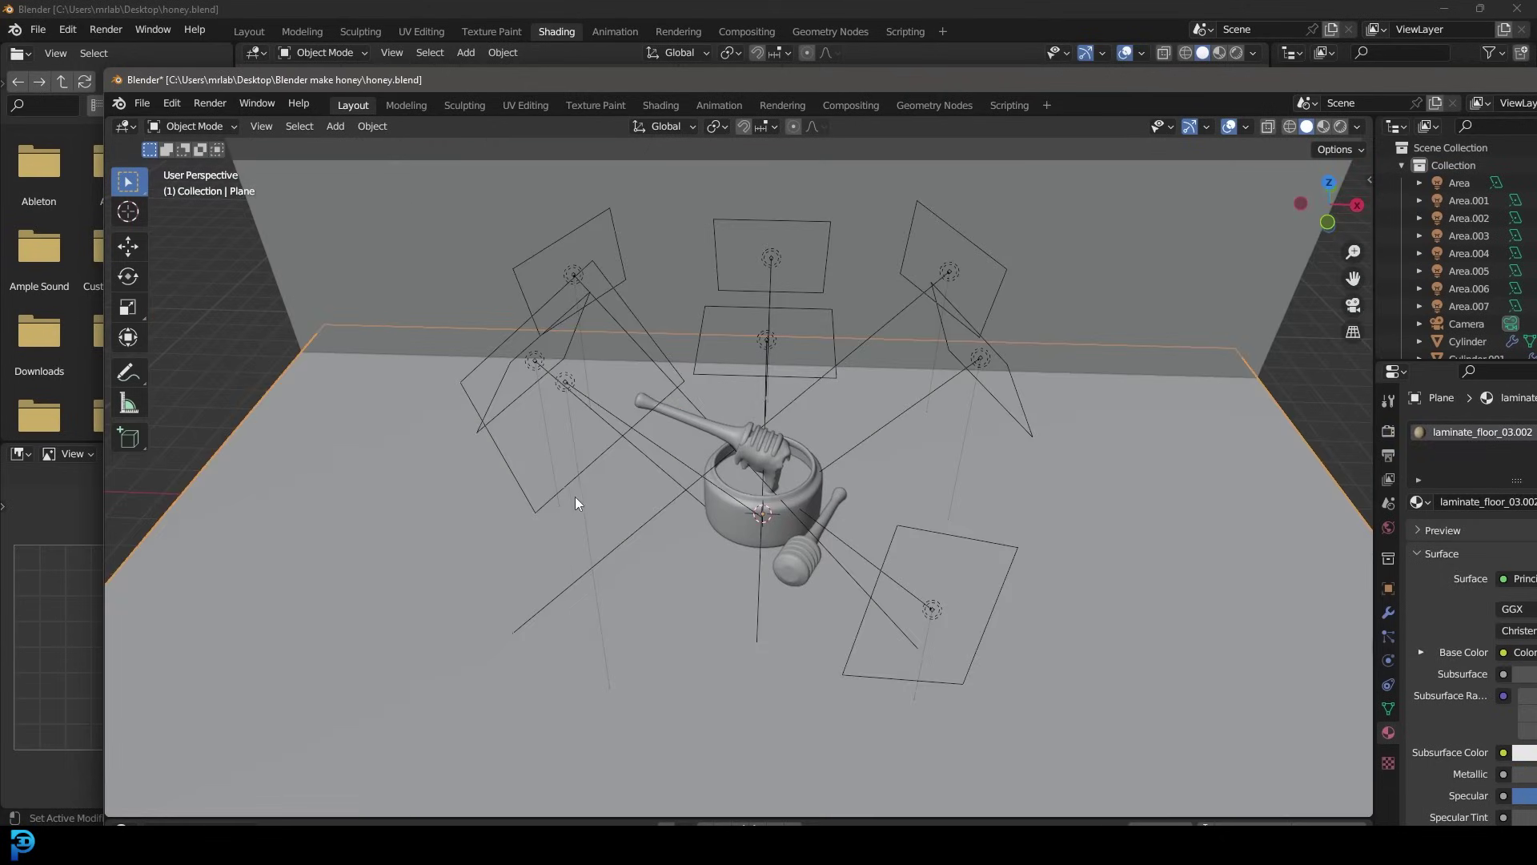
{"action": "key", "text": "z"}
{"action": "left_click", "coordinate": [601, 477]}
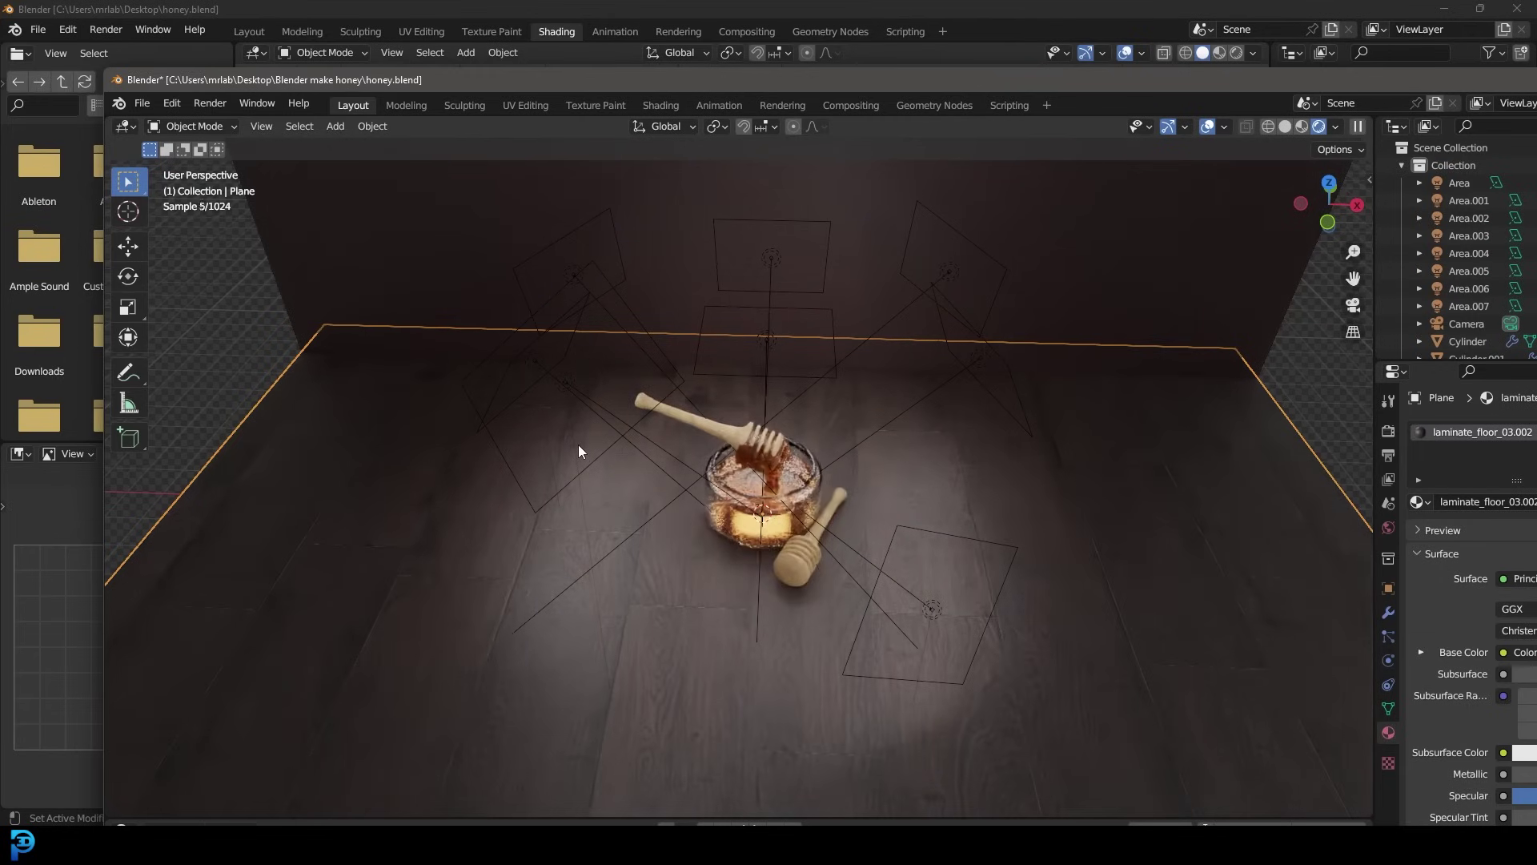
{"action": "key", "text": "KP_0"}
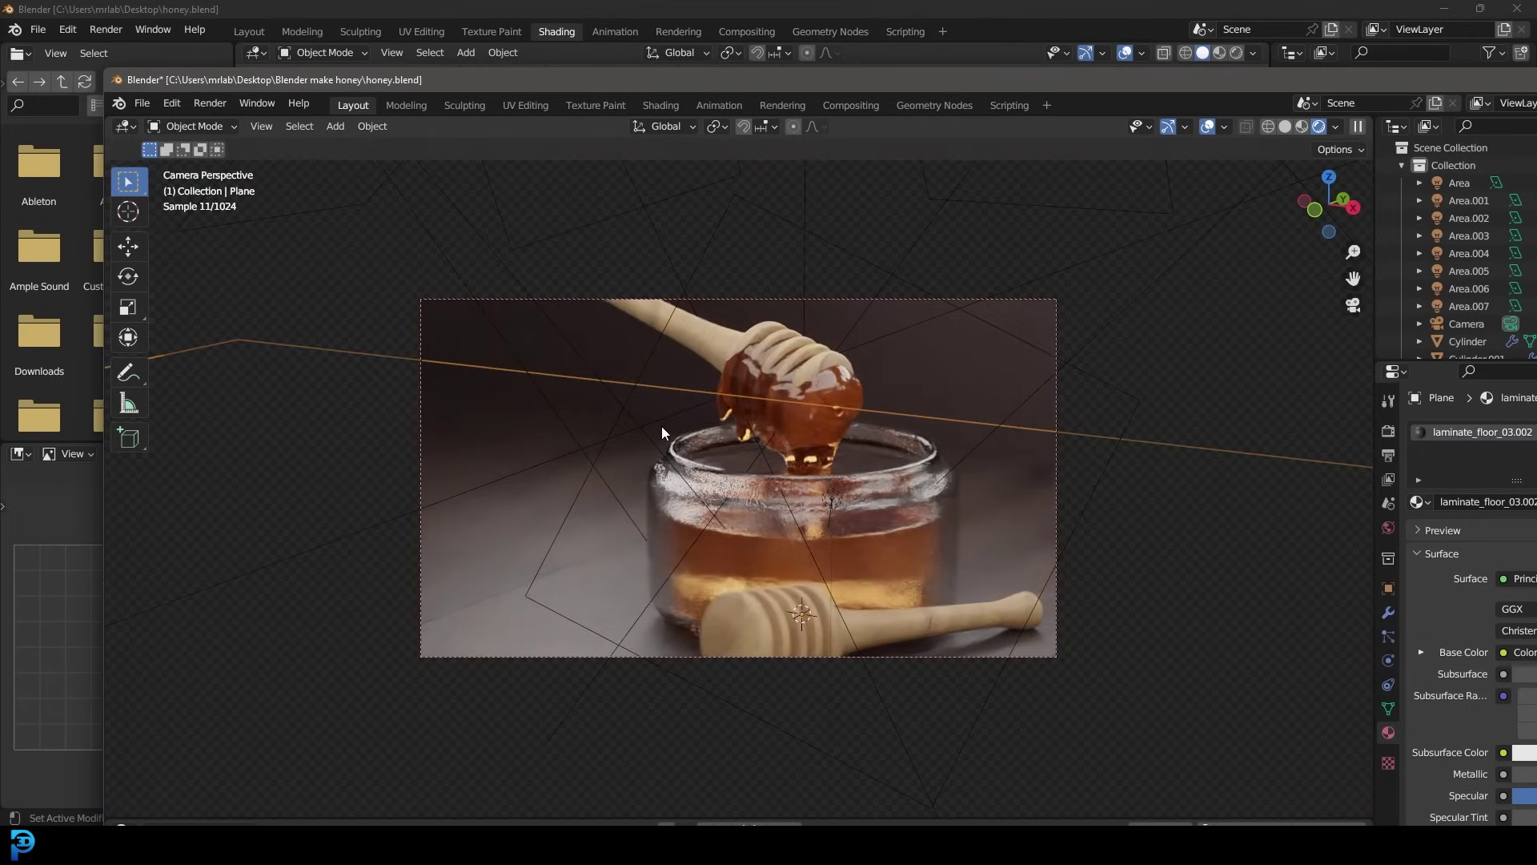
{"action": "key", "text": "z"}
{"action": "left_click", "coordinate": [797, 439]}
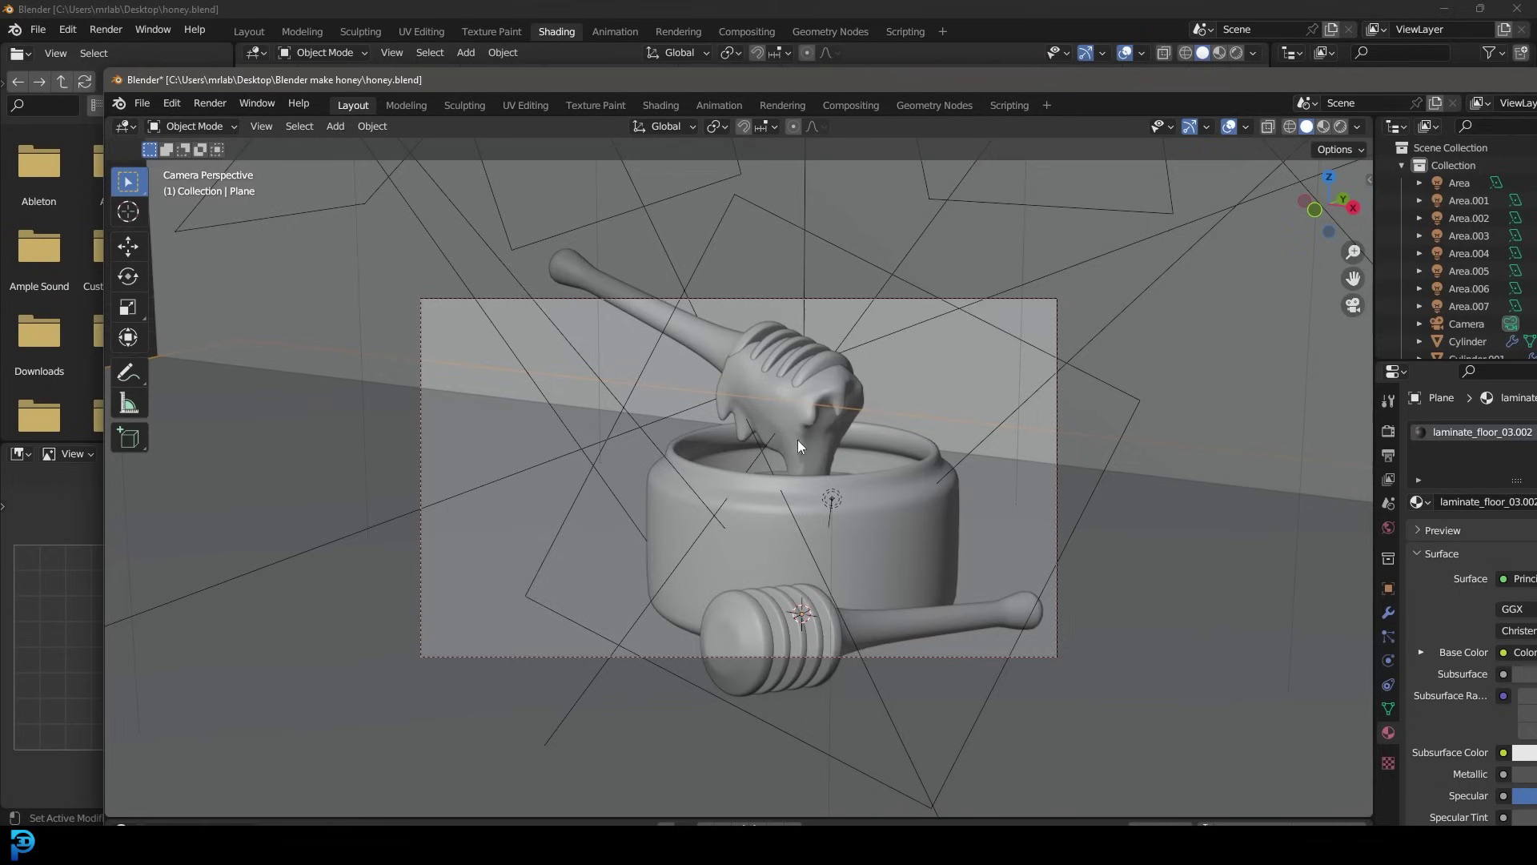
Select the honey jar, then deselect everything
{"action": "scroll", "coordinate": [807, 475], "scroll_direction": "up", "scroll_amount": 3}
{"action": "left_click", "coordinate": [767, 500]}
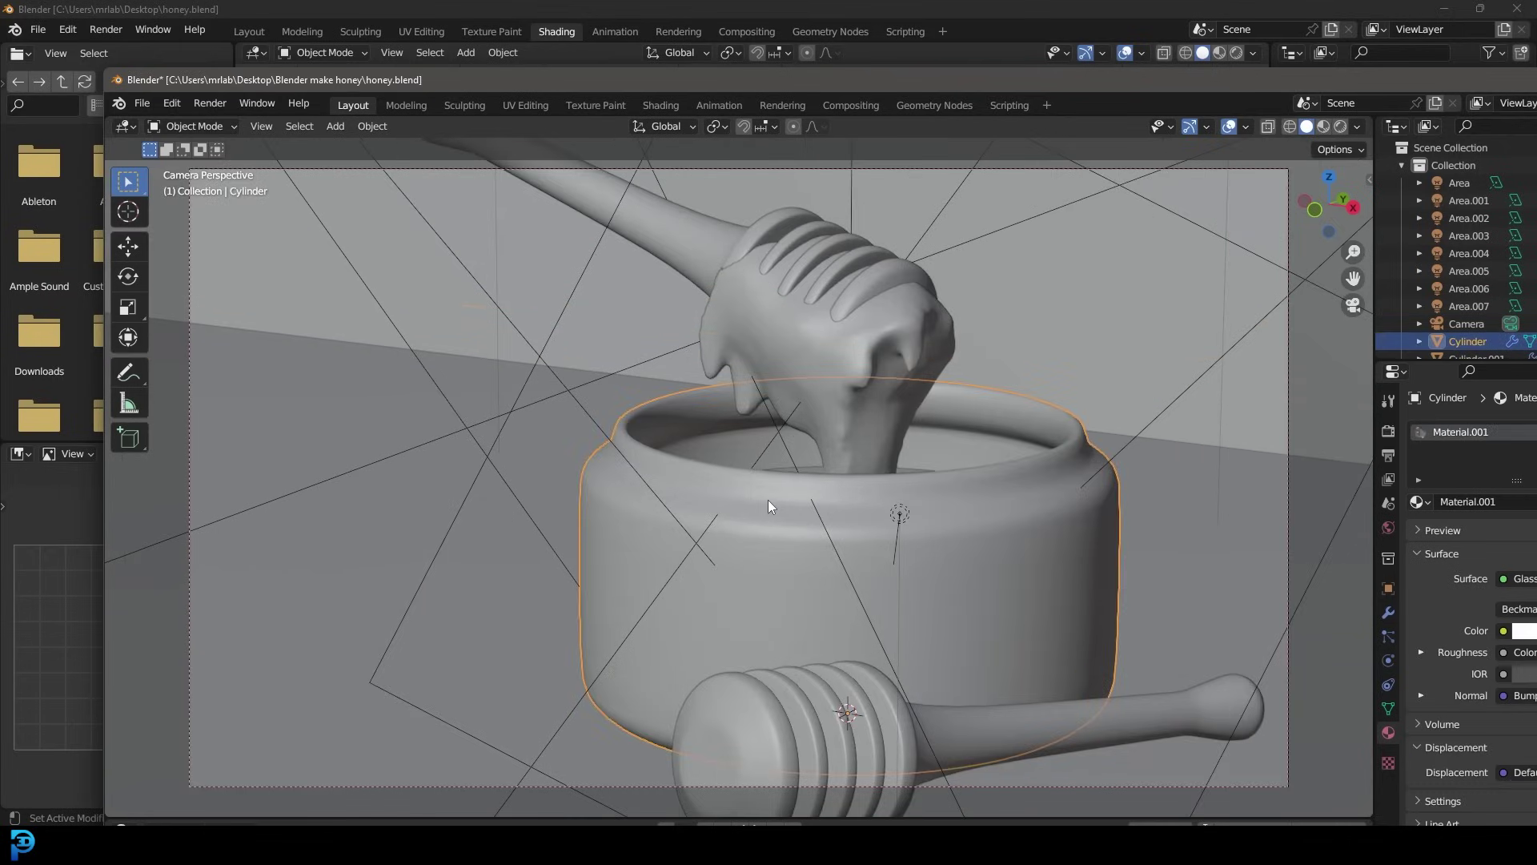
{"action": "key", "text": "alt+a"}
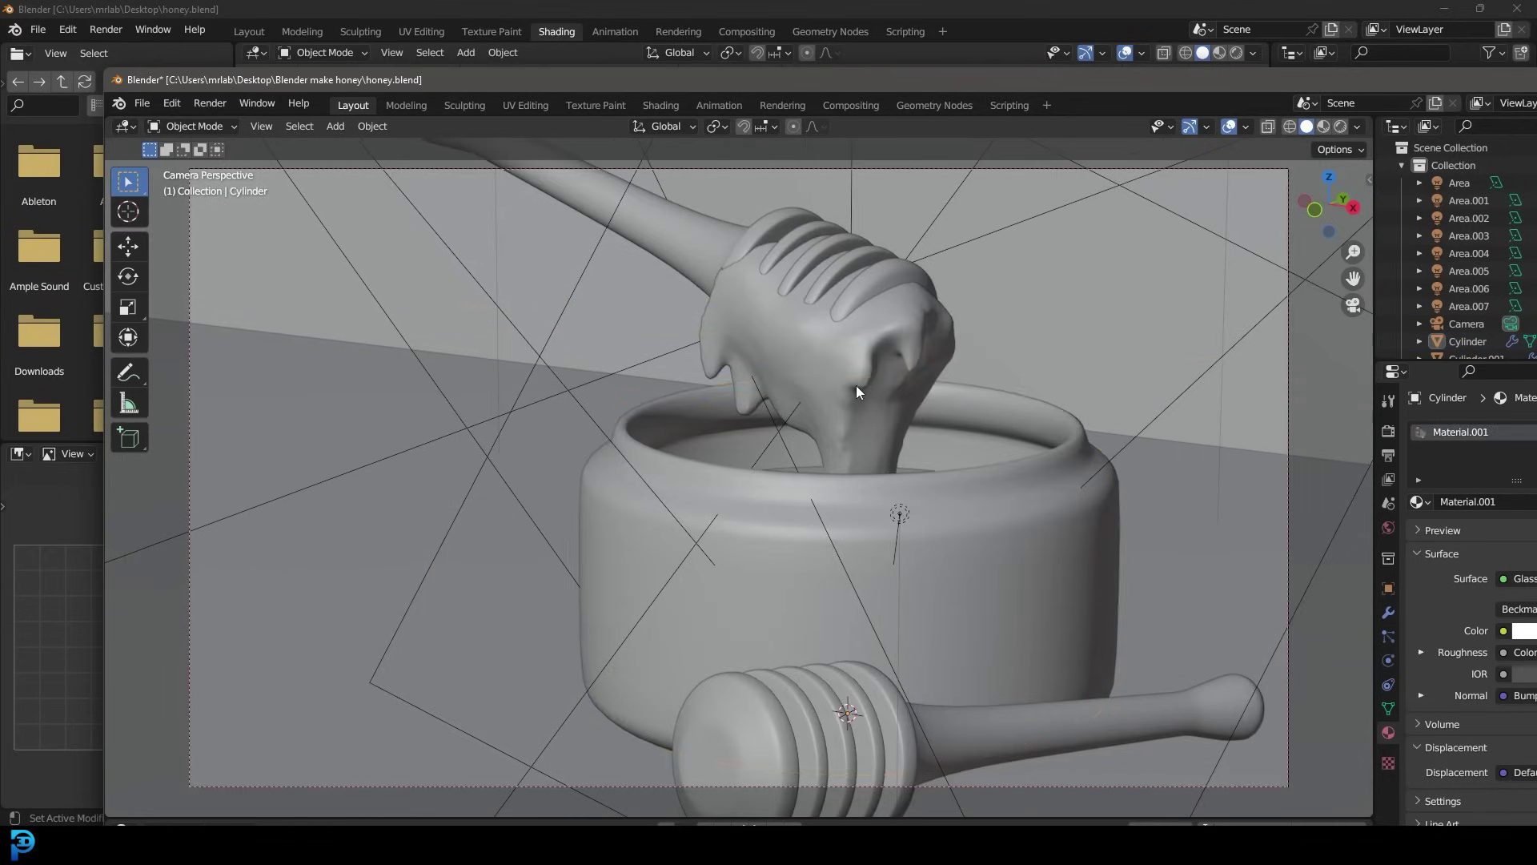
{"action": "scroll", "coordinate": [855, 389], "scroll_direction": "down", "scroll_amount": 2}
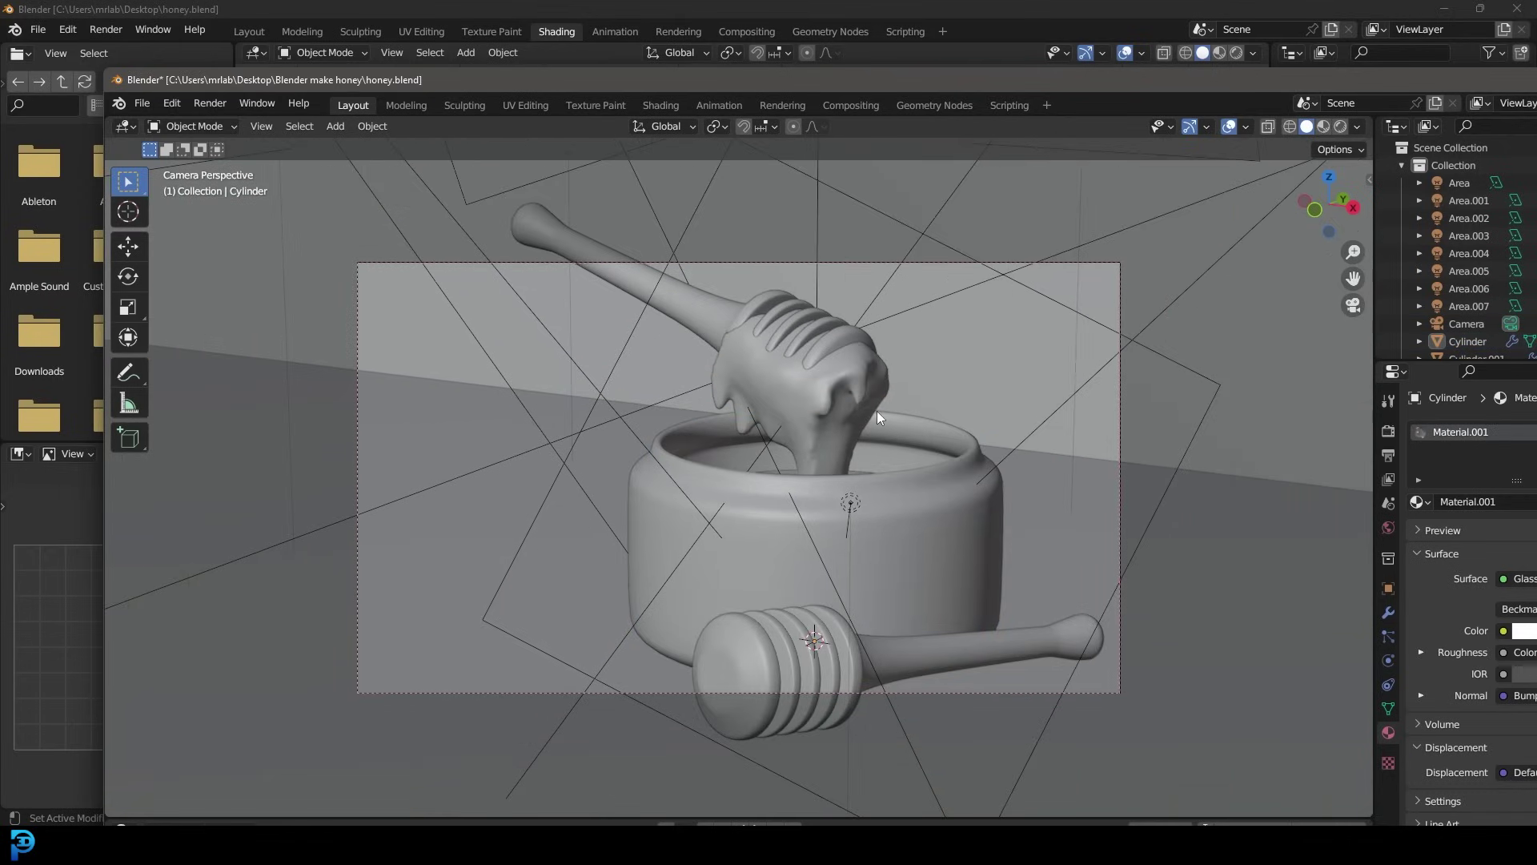